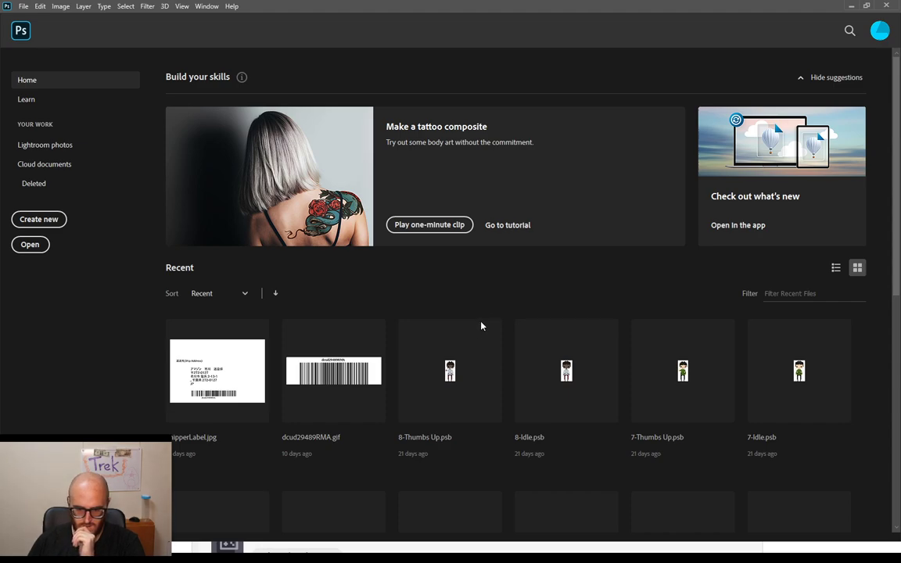
Step: Open 3-Talk.psb and examine the character sprite's individual pixels at 1600% magnification
key(Escape)
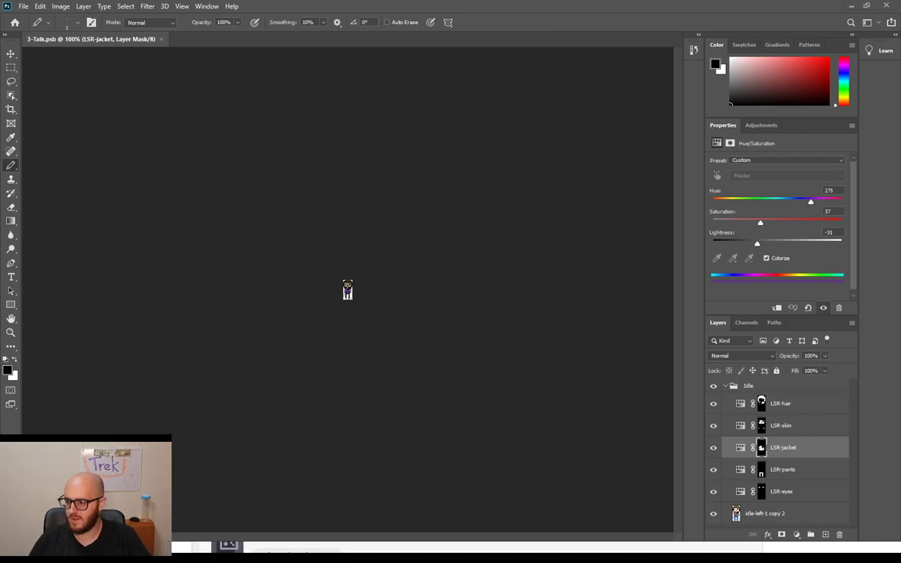
key(ctrl+plus)
key(ctrl+plus)
key(ctrl+plus)
key(ctrl+plus)
key(ctrl+plus)
key(ctrl+plus)
key(ctrl+plus)
key(ctrl+plus)
key(ctrl+plus)
key(ctrl+plus)
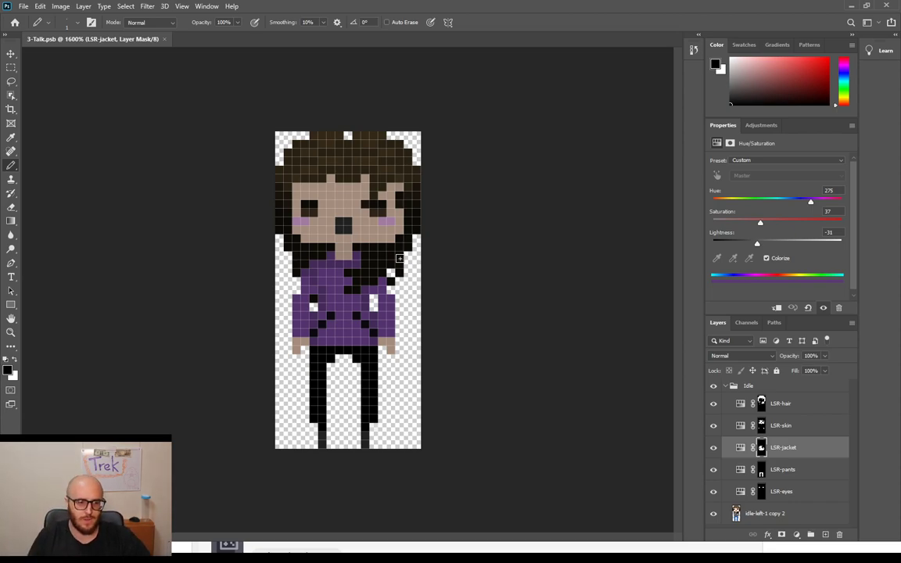
Step: Create a new 20 × 20 px RGB document at 300 pixels/inch with a white background
click(25, 16)
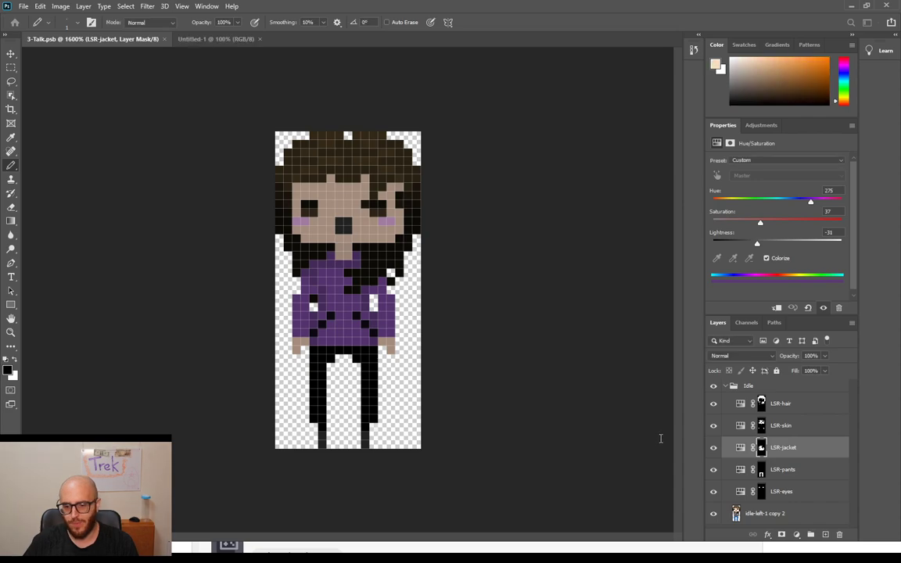
key(ctrl+plus)
key(ctrl+plus)
key(ctrl+plus)
key(ctrl+plus)
key(ctrl+plus)
key(ctrl+plus)
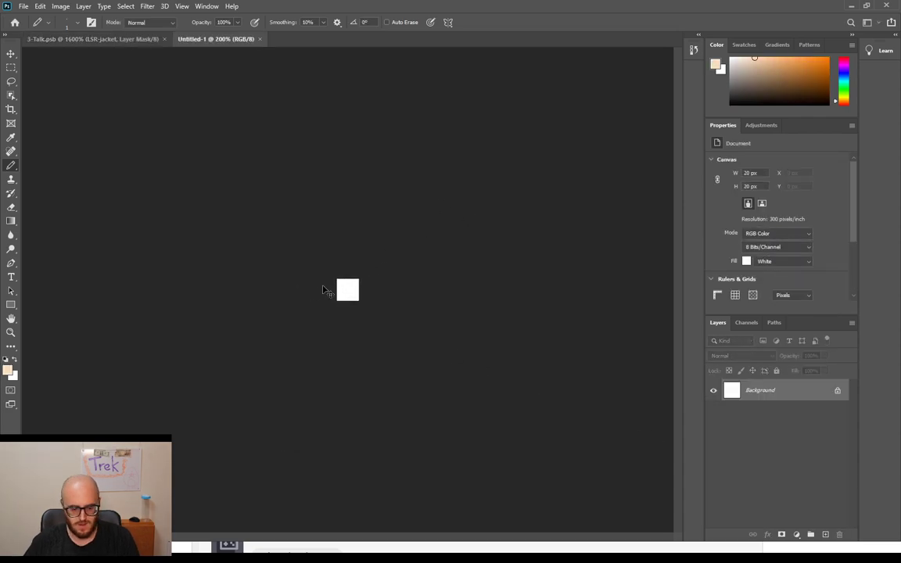
key(ctrl+plus)
key(ctrl+plus)
key(ctrl+plus)
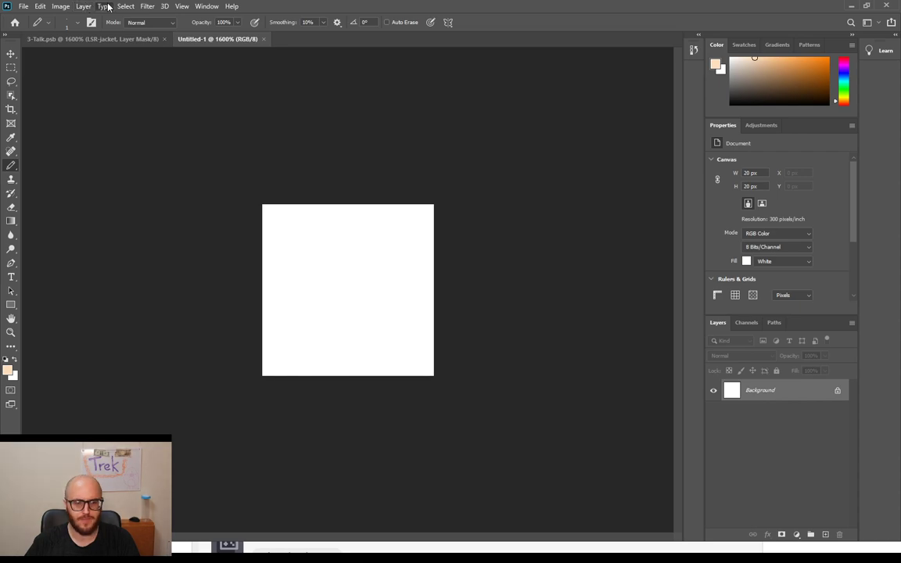
Step: Draw a diagonal peach test stroke across the blank canvas with the Pencil tool and clear the whole canvas
drag(291, 243, 410, 335)
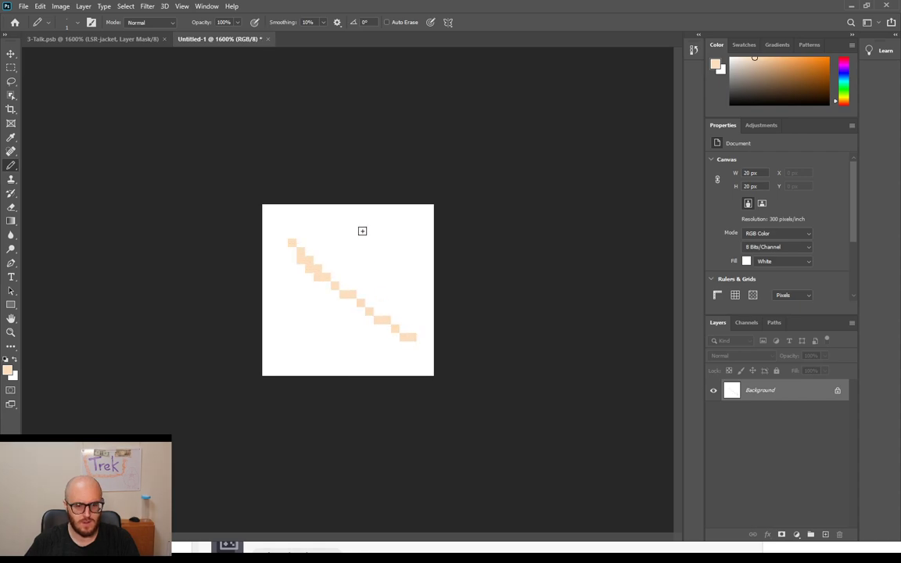
key(ctrl+a)
key(i)
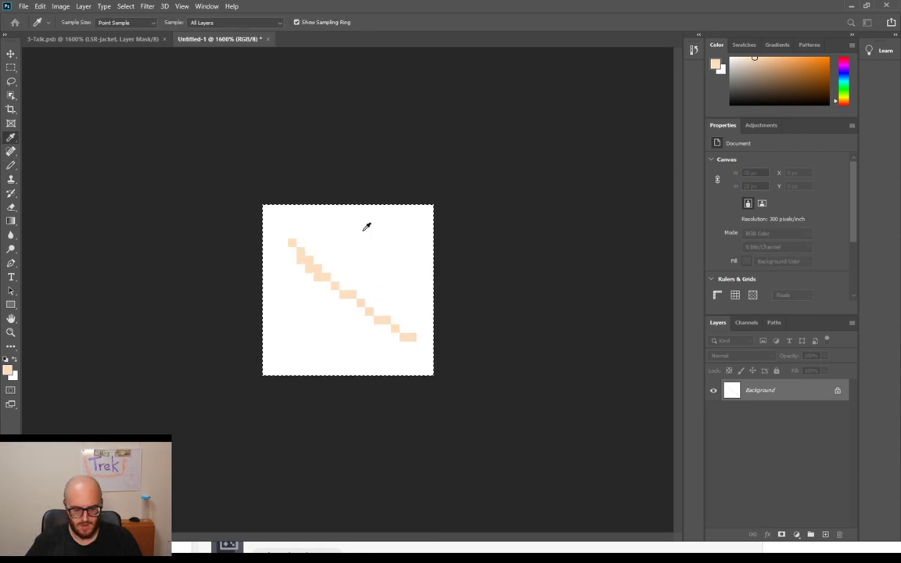
key(b)
key(BackSpace)
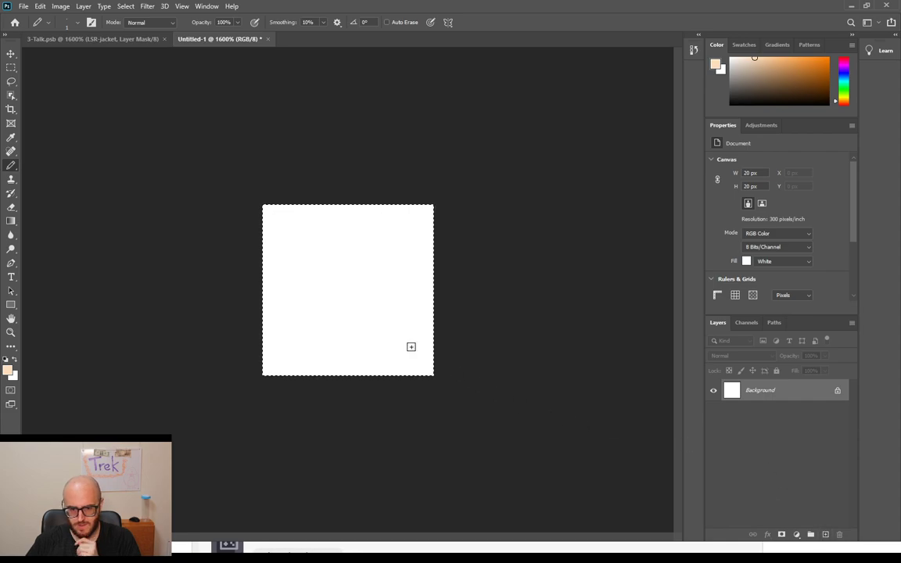
Step: Pencil a single peach pixel and a curved peach stroke on the white canvas, and fill everything with the white background color
key(ctrl+plus)
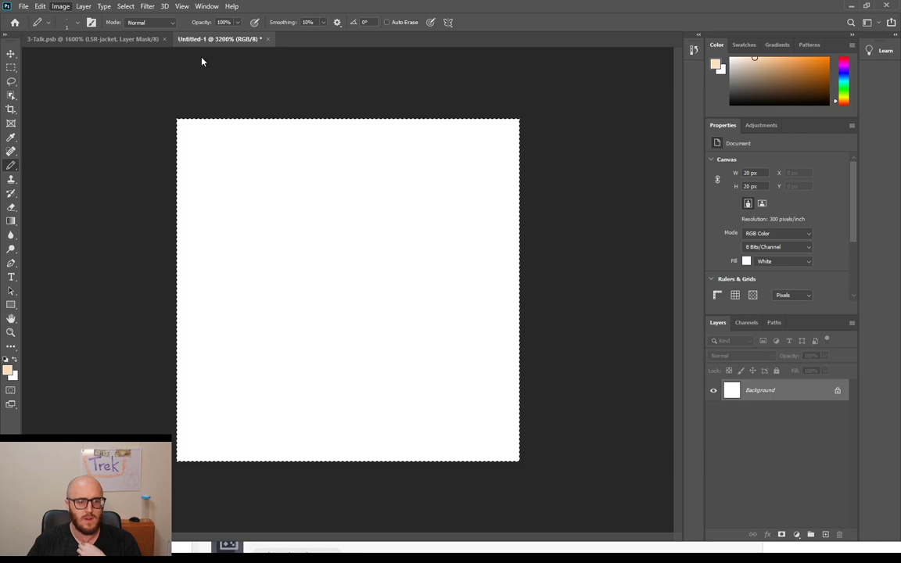
key(h)
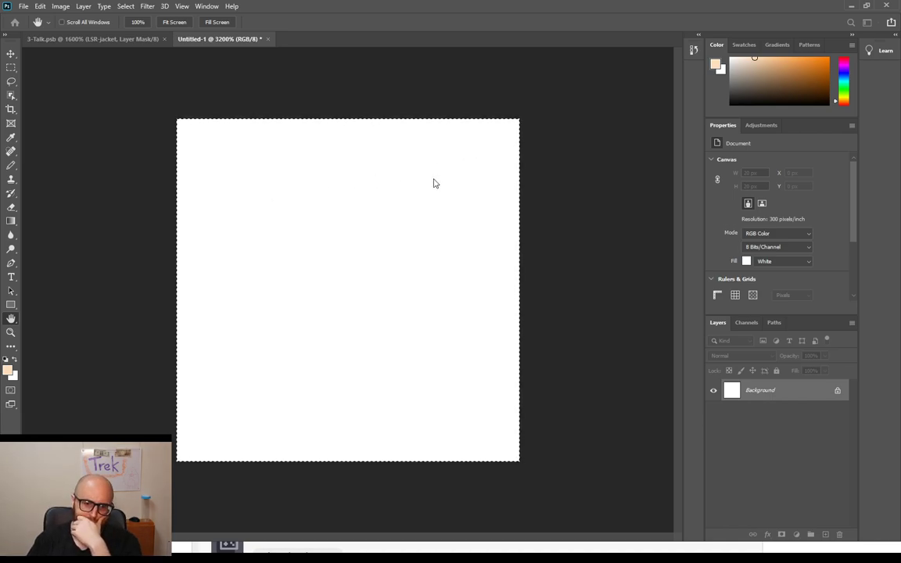
key(b)
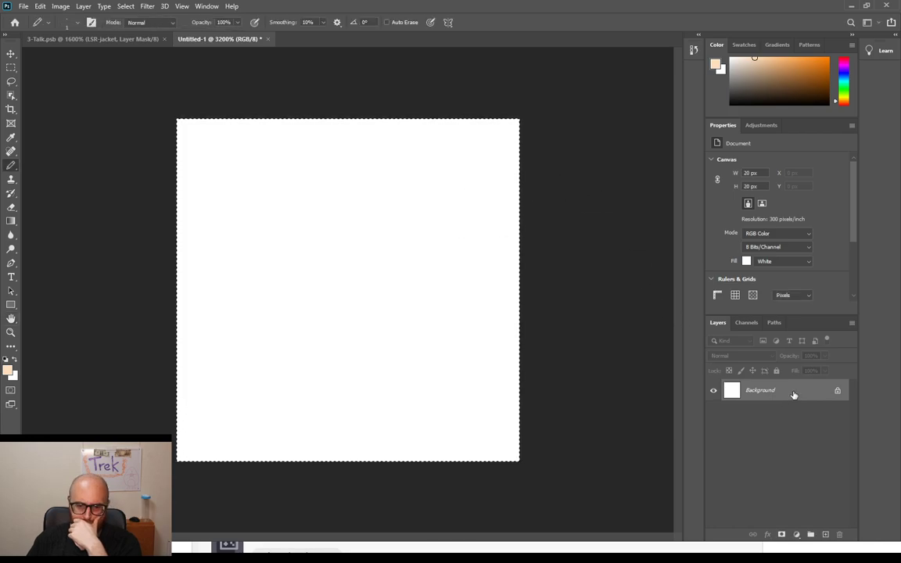
click(746, 322)
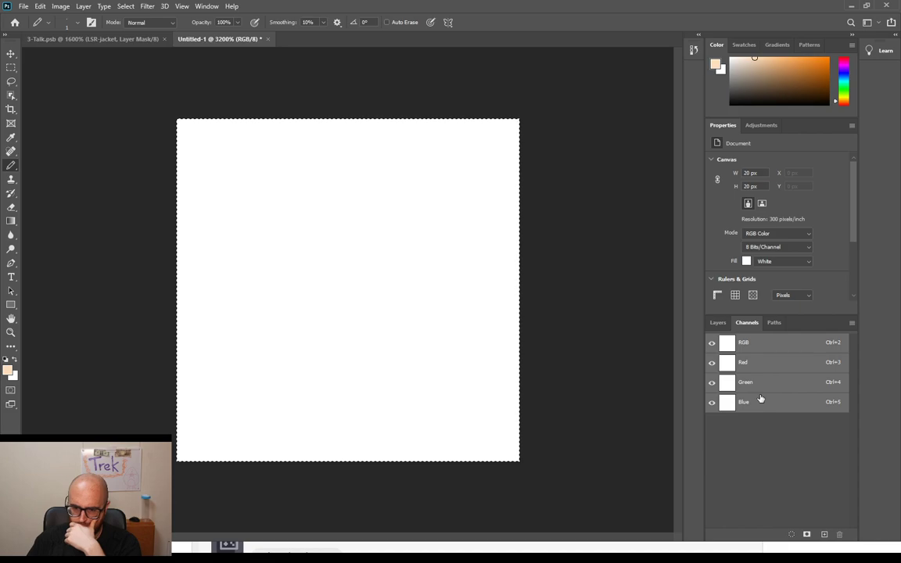
click(718, 322)
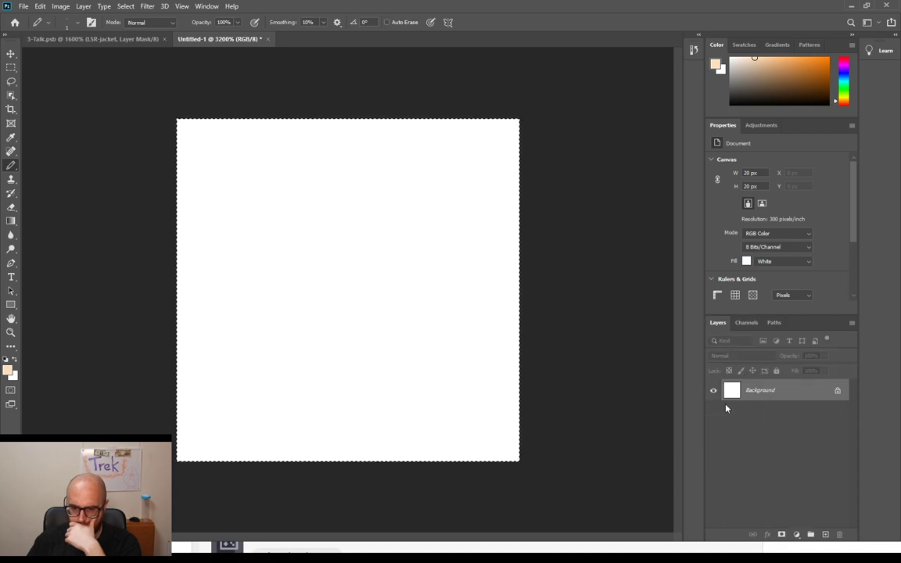
click(442, 280)
drag(425, 213, 442, 351)
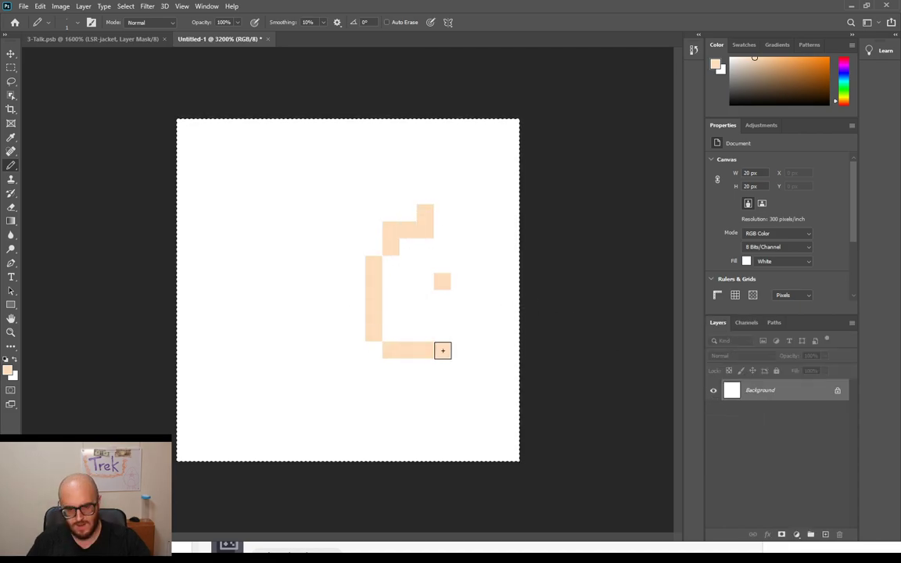
key(ctrl+BackSpace)
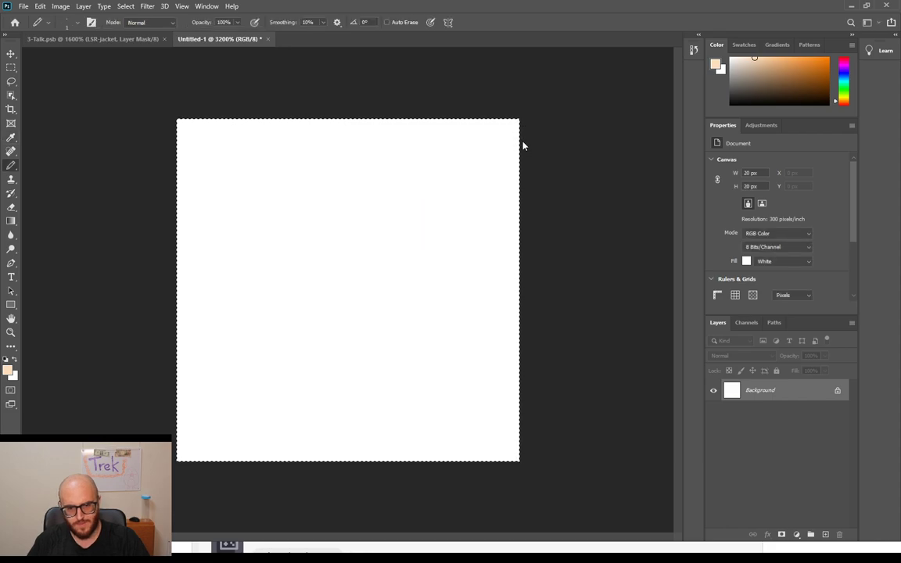
Step: Paint one peach pixel near the canvas's upper-right area, convert the image to Indexed Color, and try black for the background before restoring white
key(i)
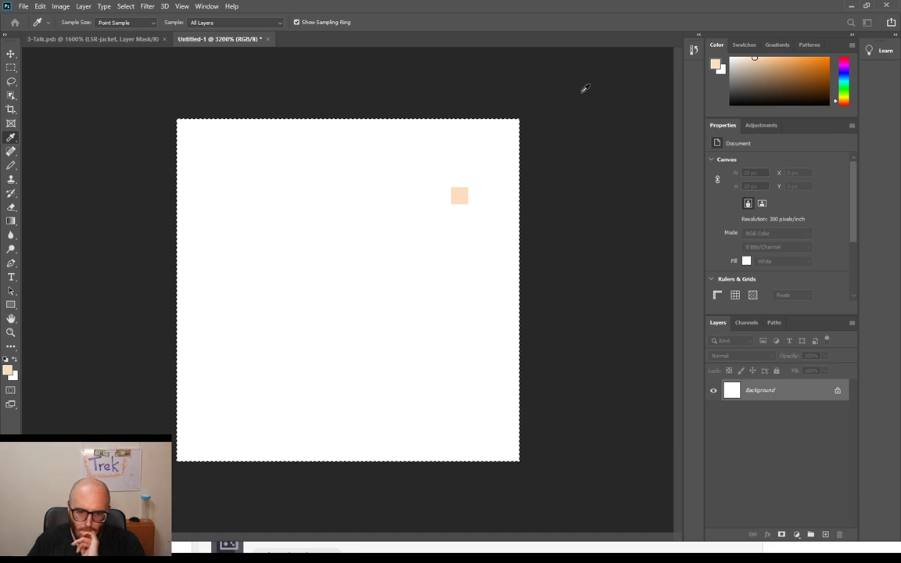
key(b)
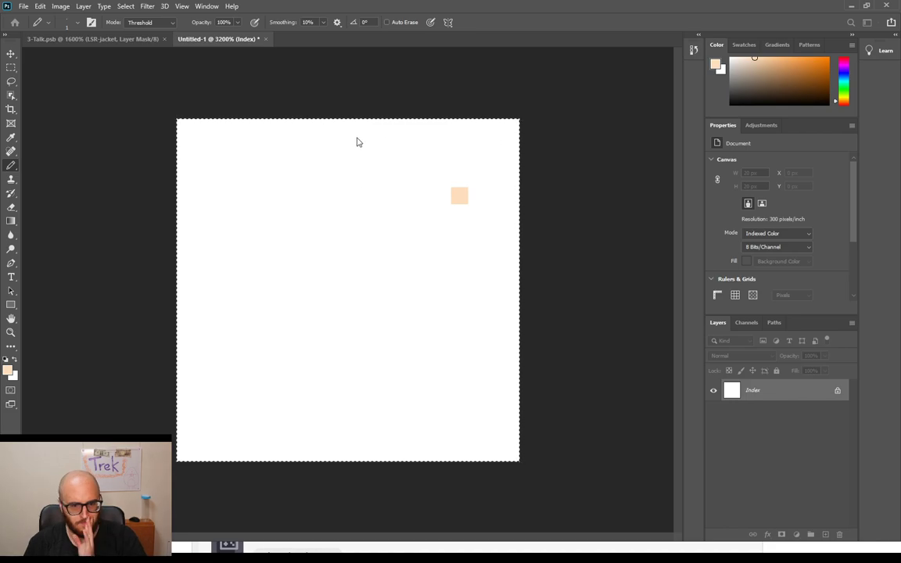
key(i)
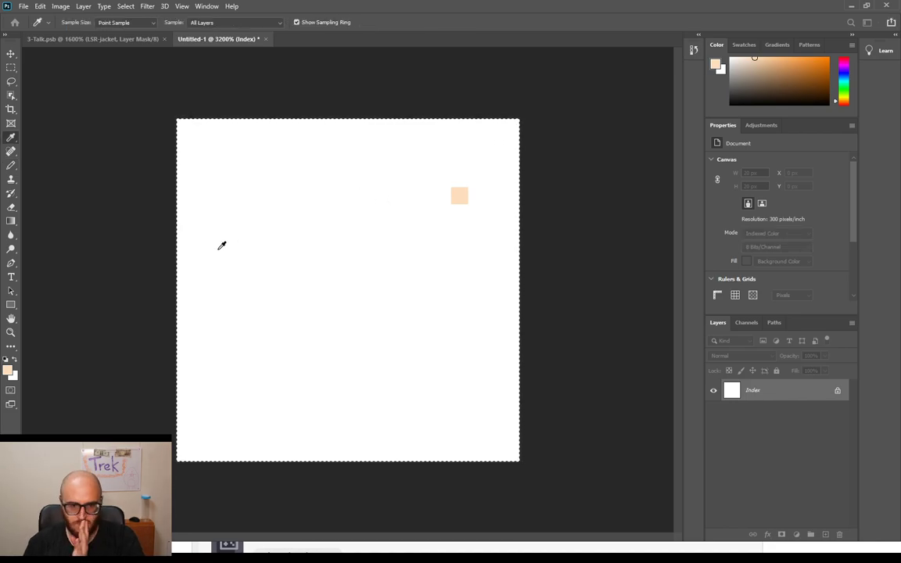
key(b)
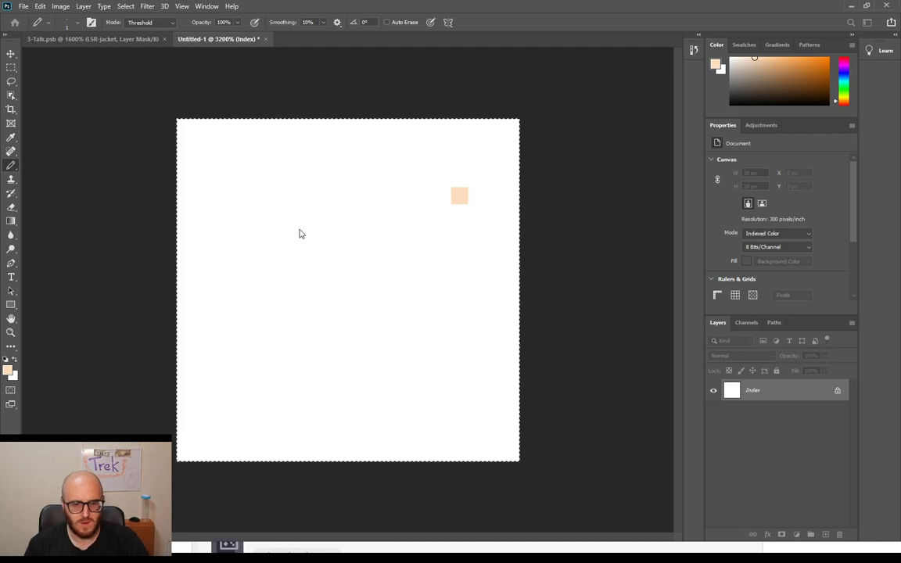
key(i)
key(ctrl+z)
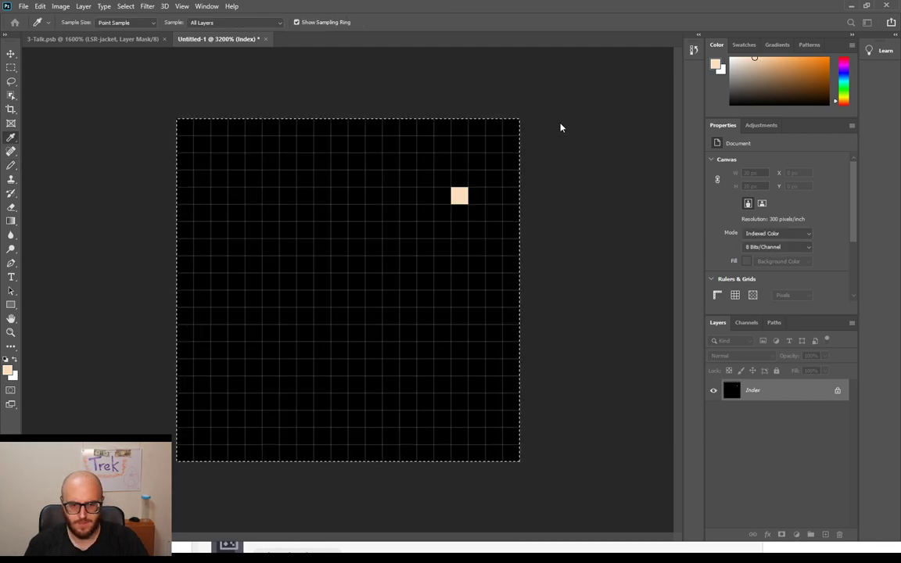
key(b)
key(ctrl+shift+z)
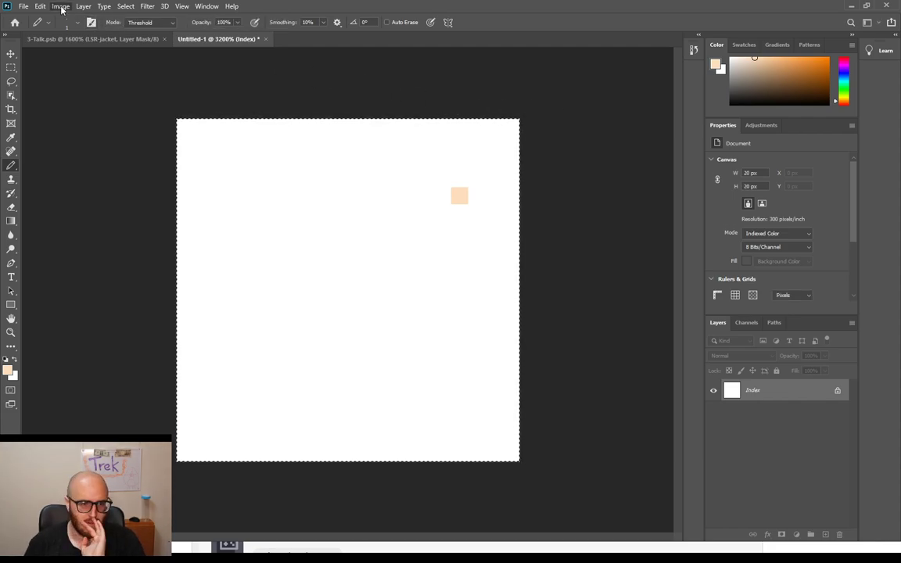
Step: Convert the indexed image back to RGB Color mode and view its channels
click(195, 57)
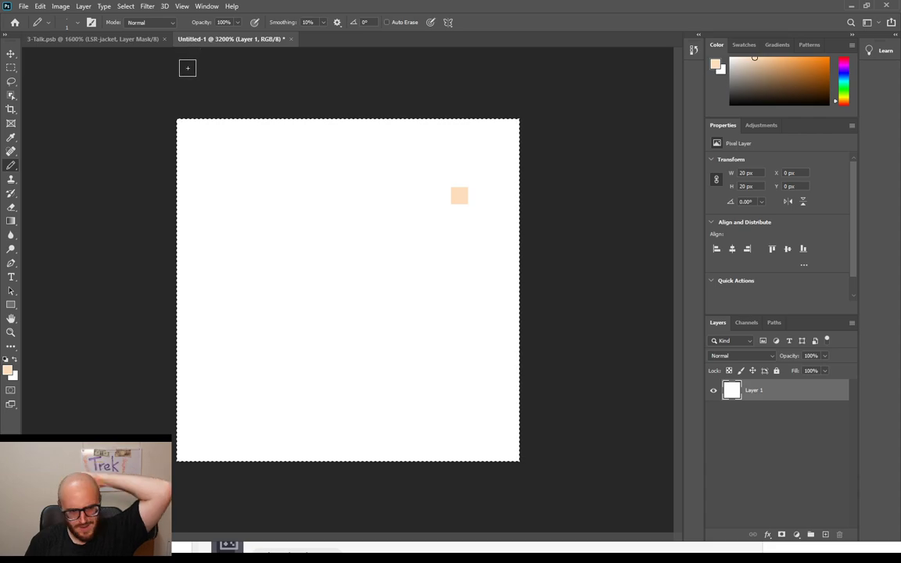
click(746, 323)
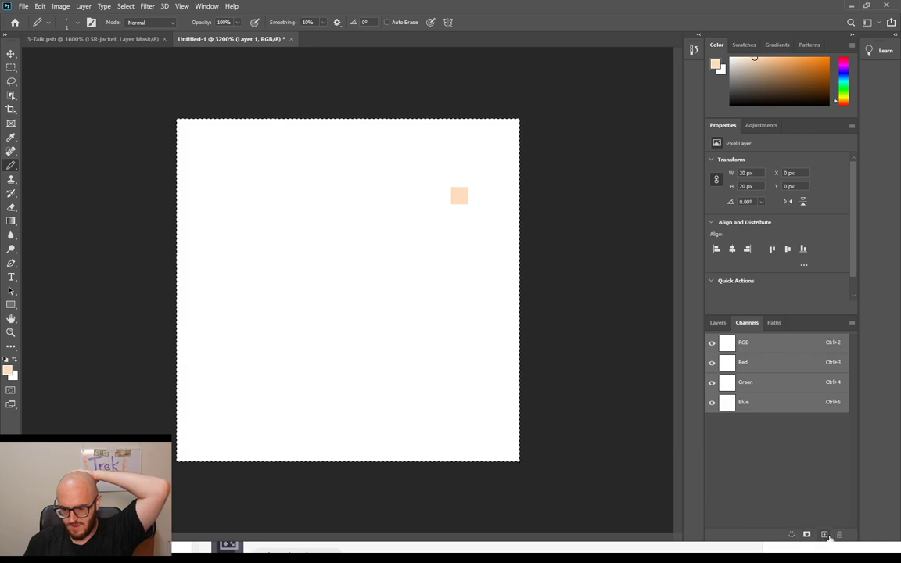
Step: Create a new 20 × 20 px document with a transparent background and close Untitled-1
click(31, 19)
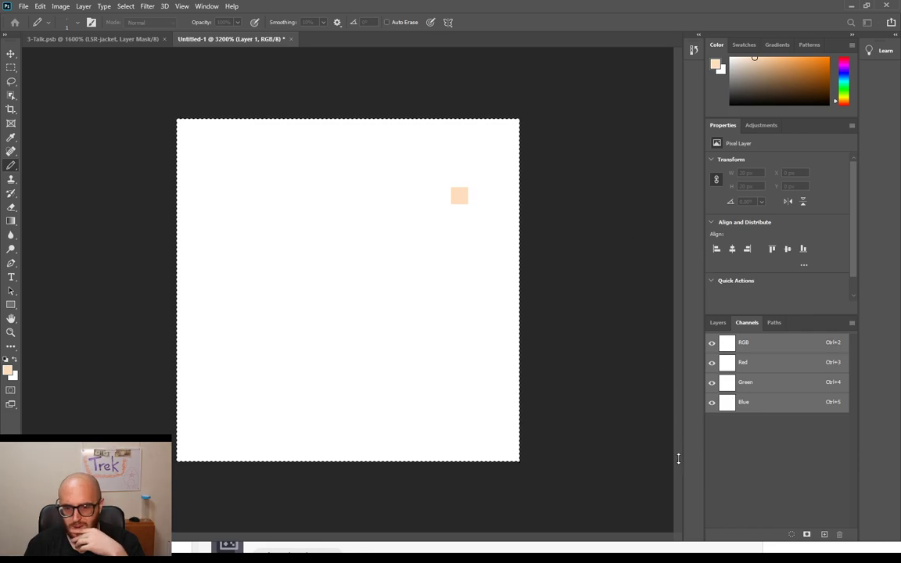
click(602, 400)
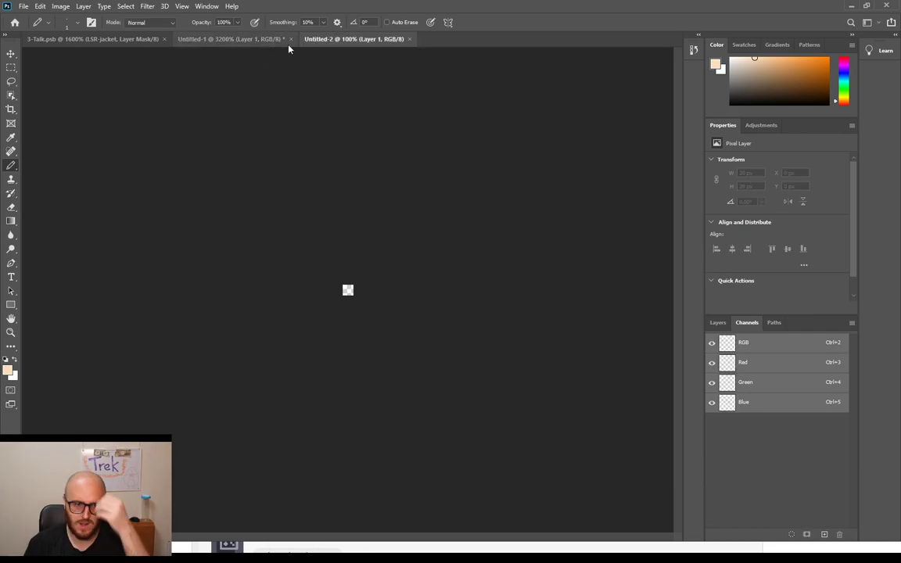
click(261, 37)
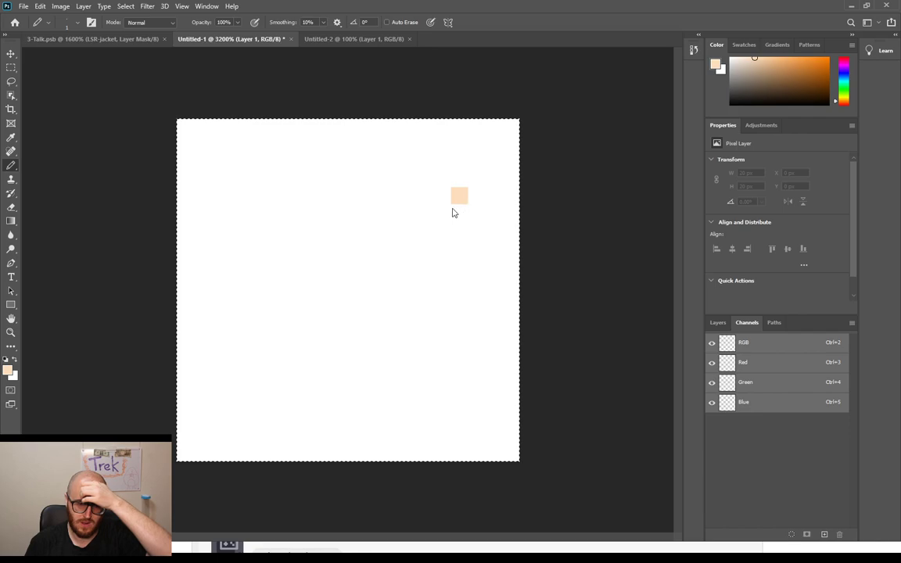
key(ctrl+w)
key(ctrl+plus)
key(ctrl+plus)
key(ctrl+plus)
key(ctrl+plus)
key(ctrl+plus)
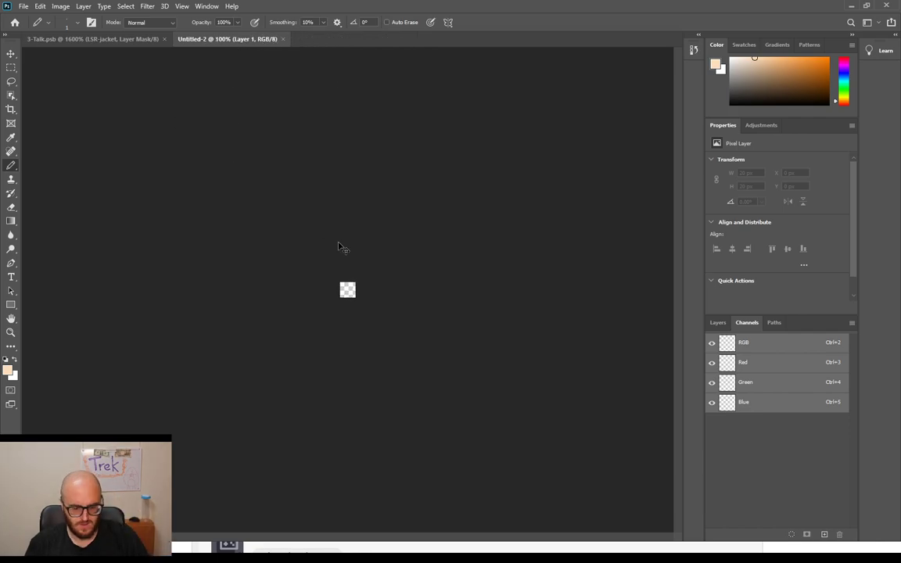
key(ctrl+plus)
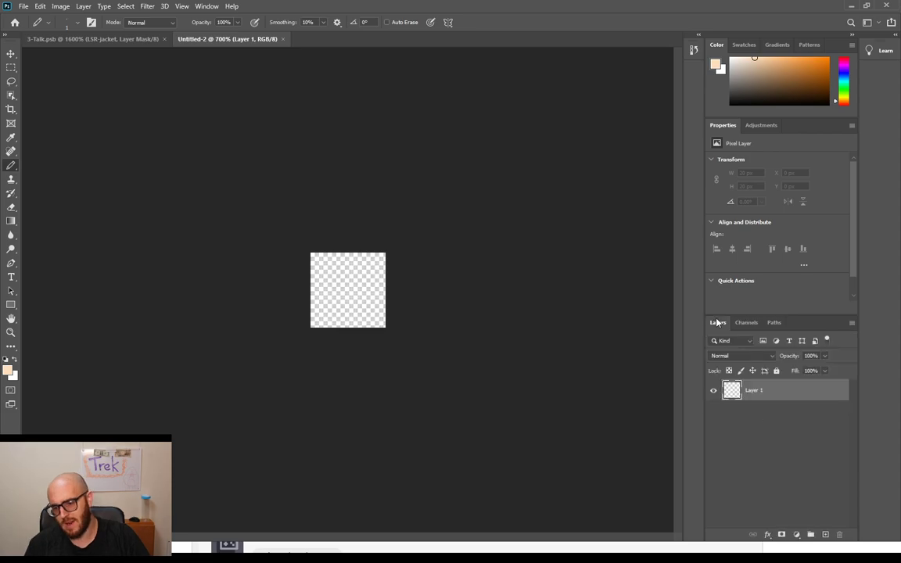
Step: Draw a peach test scribble of about 11 × 11 px on the transparent layer with the Pencil tool and clear the canvas
click(717, 322)
click(747, 322)
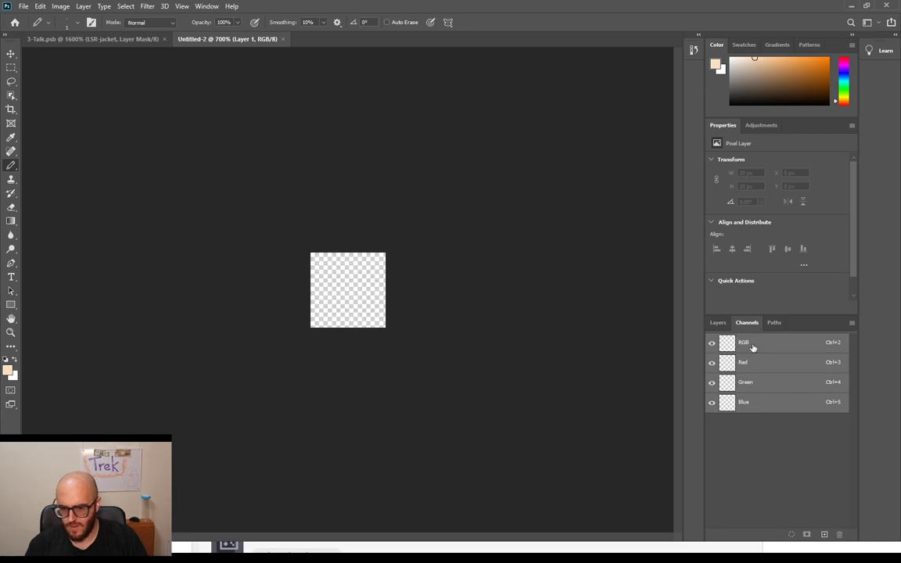
click(710, 346)
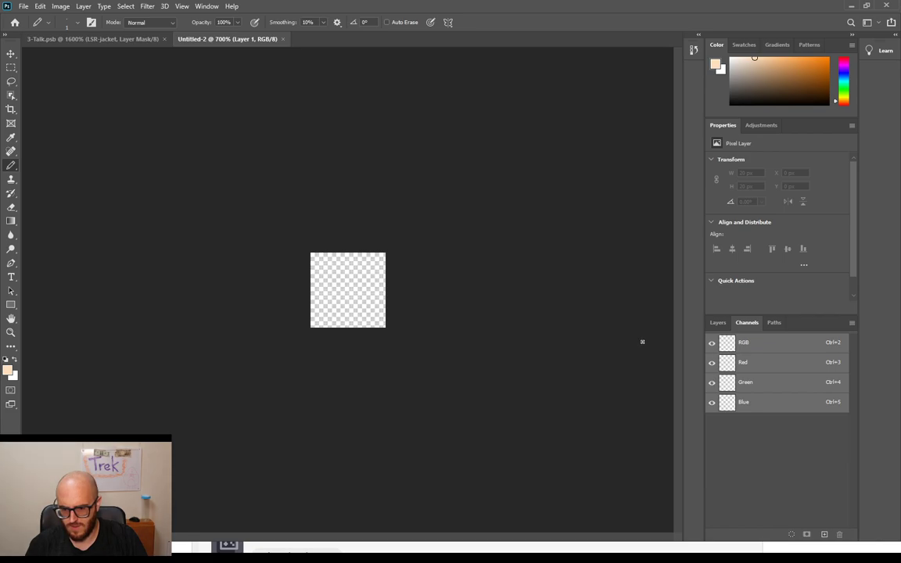
key(ctrl+plus)
key(ctrl+plus)
key(ctrl+plus)
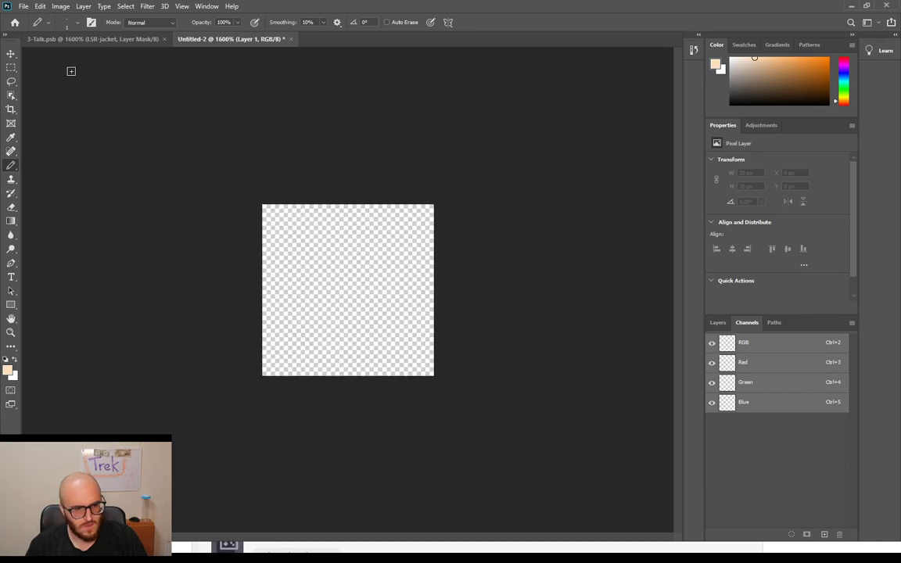
mouse_move(337, 275)
mouse_down()
mouse_move(314, 317)
mouse_move(358, 260)
mouse_move(360, 329)
mouse_move(390, 342)
mouse_up()
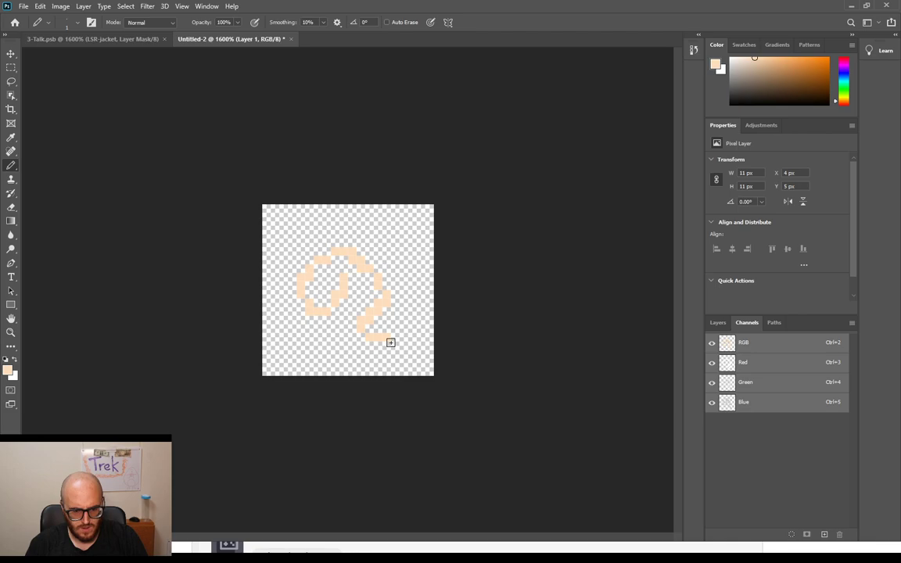
key(ctrl+a)
key(Delete)
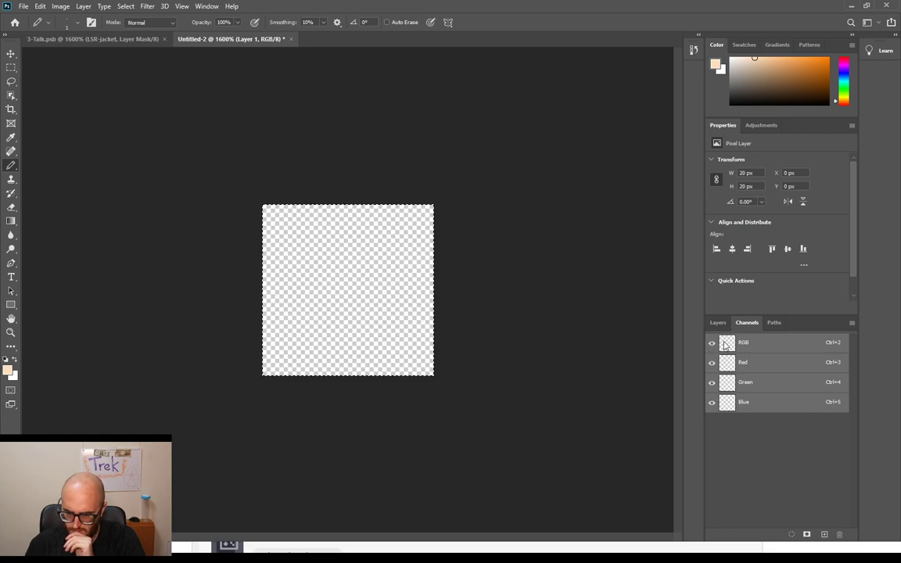
Step: Isolate the Red channel and make all channels visible again with Red still targeted, viewing the canvas at 3200%
click(764, 368)
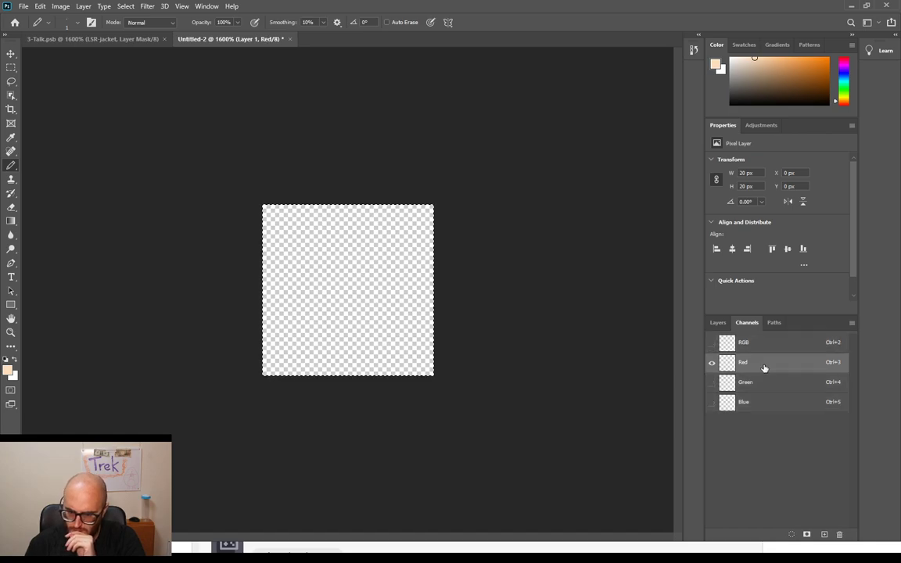
click(712, 342)
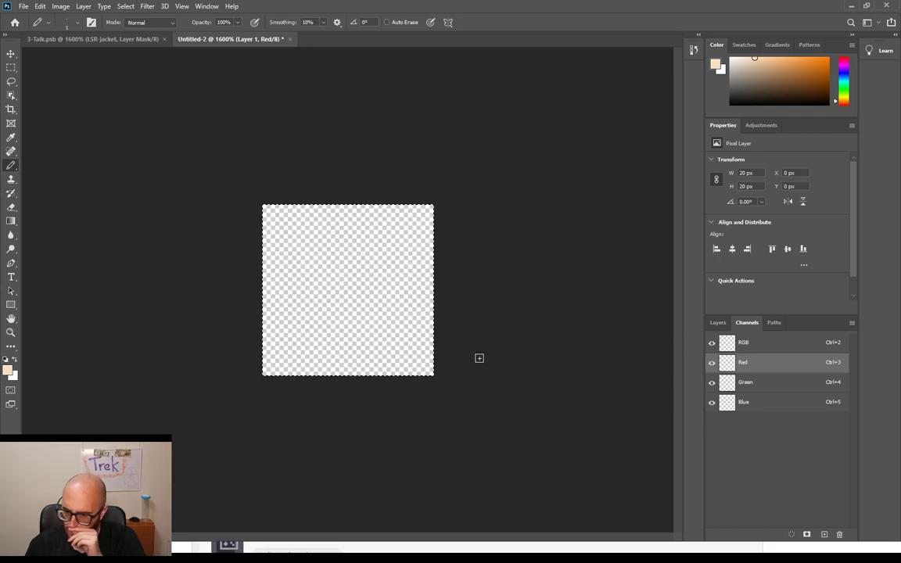
key(ctrl+plus)
key(ctrl+plus)
key(ctrl+minus)
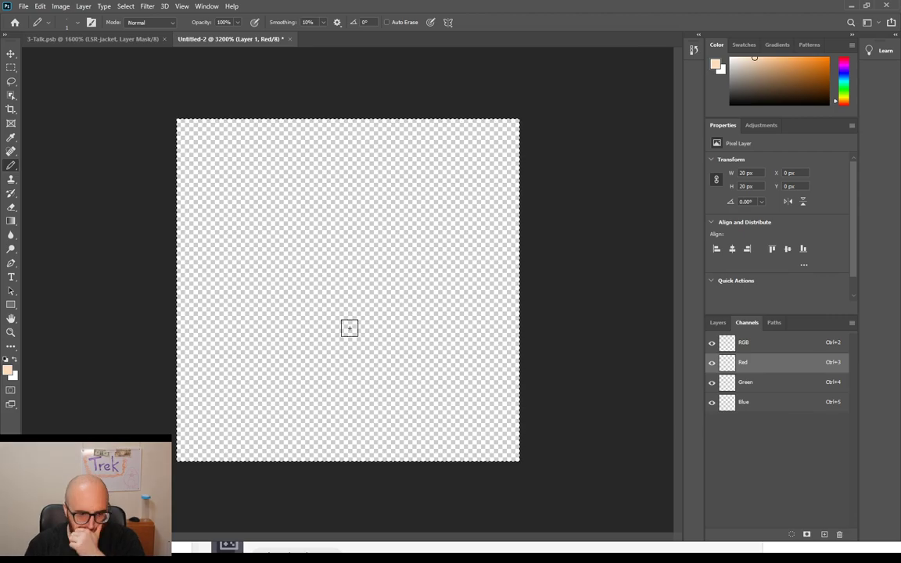
Step: Target the composite RGB channel, draw a white test scribble of about 7 × 7 px and clear it
key(x)
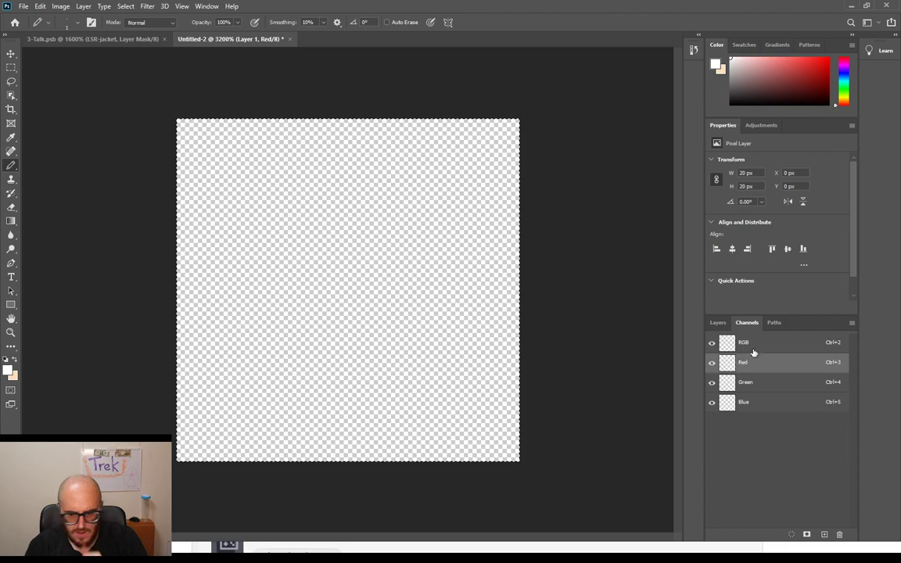
key(ctrl+2)
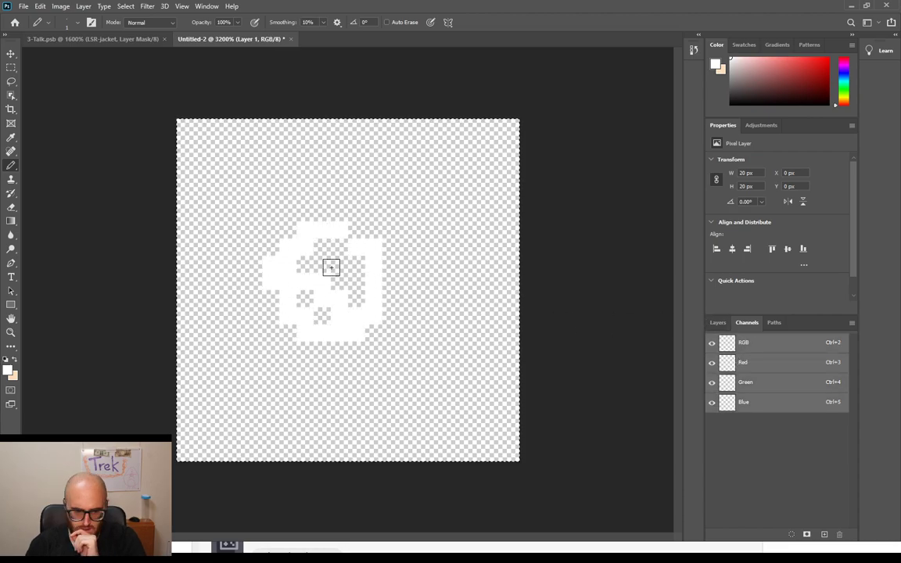
key(Delete)
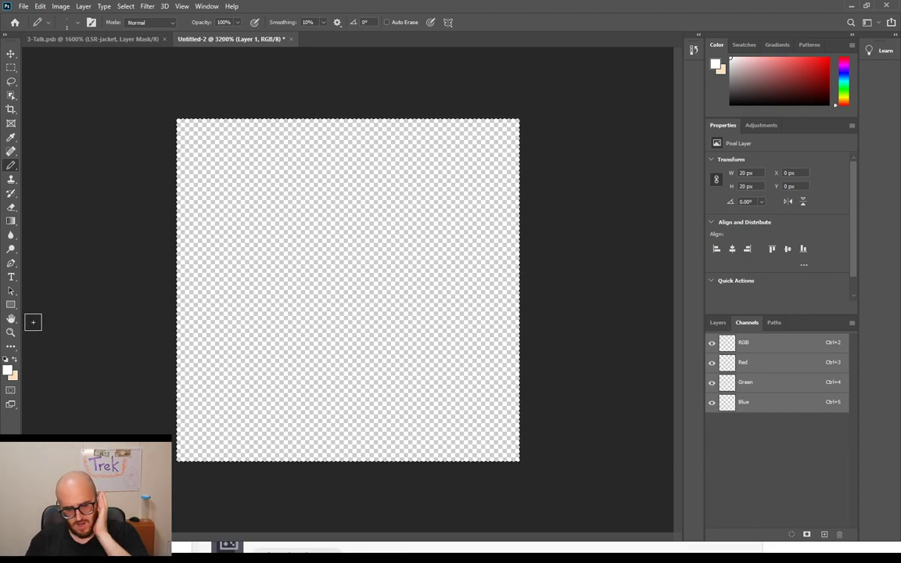
Step: Reset to the default colors and pencil a black star outline about 16 px wide and 15 px high
key(d)
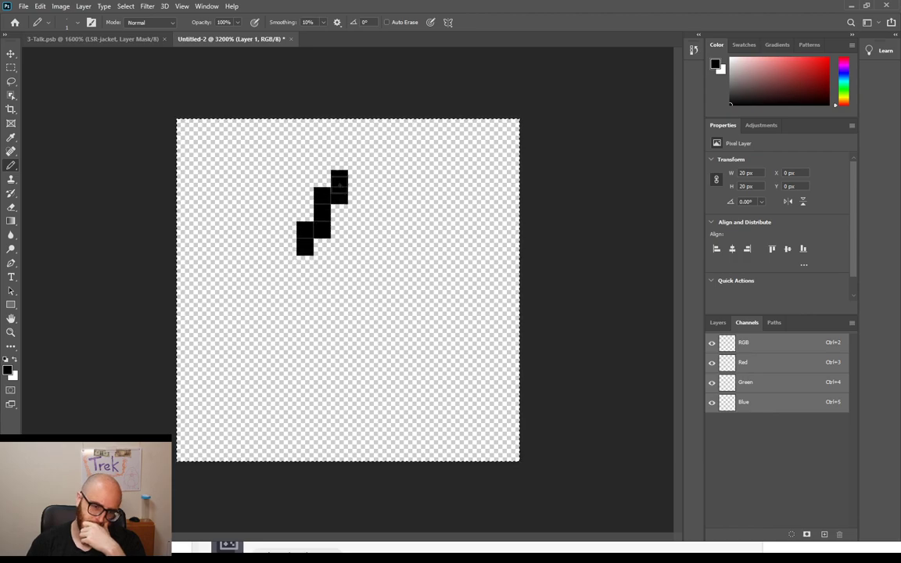
drag(356, 211, 372, 249)
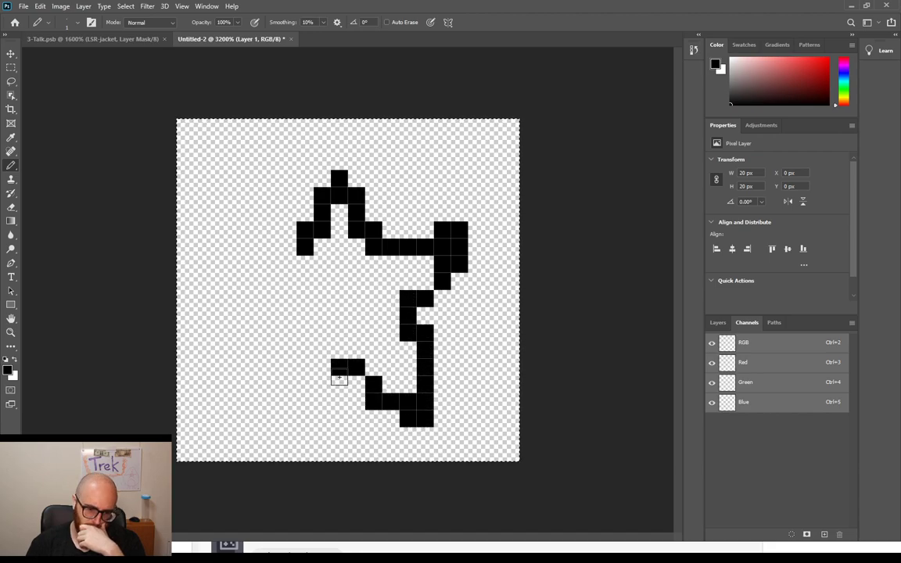
mouse_move(305, 350)
mouse_down()
mouse_move(242, 313)
mouse_move(205, 294)
mouse_move(203, 283)
mouse_move(313, 248)
mouse_up()
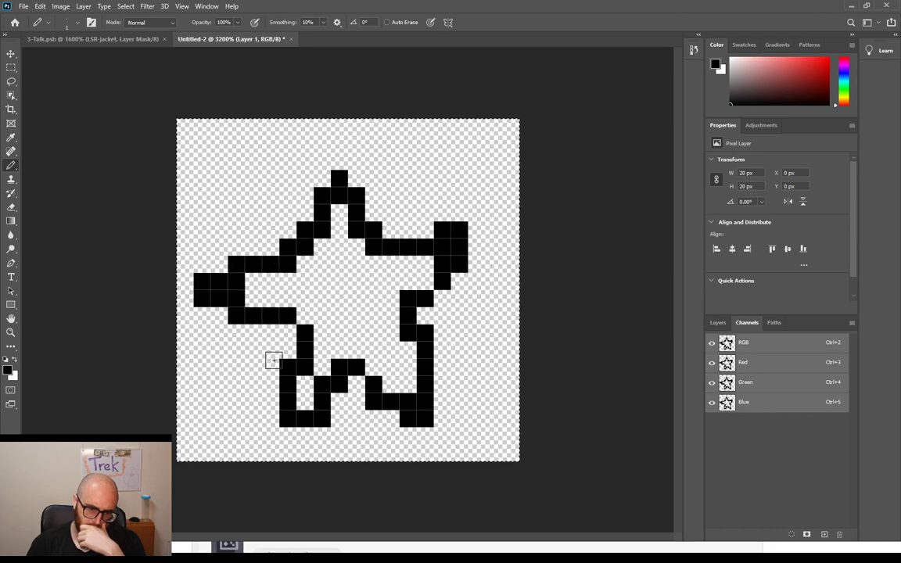
Step: Thicken the black star outline outward until its points and legs reach the canvas edges
mouse_move(293, 337)
mouse_down()
mouse_move(266, 426)
mouse_move(306, 434)
mouse_move(321, 400)
mouse_move(405, 386)
mouse_move(348, 360)
mouse_move(404, 426)
mouse_move(437, 413)
mouse_up()
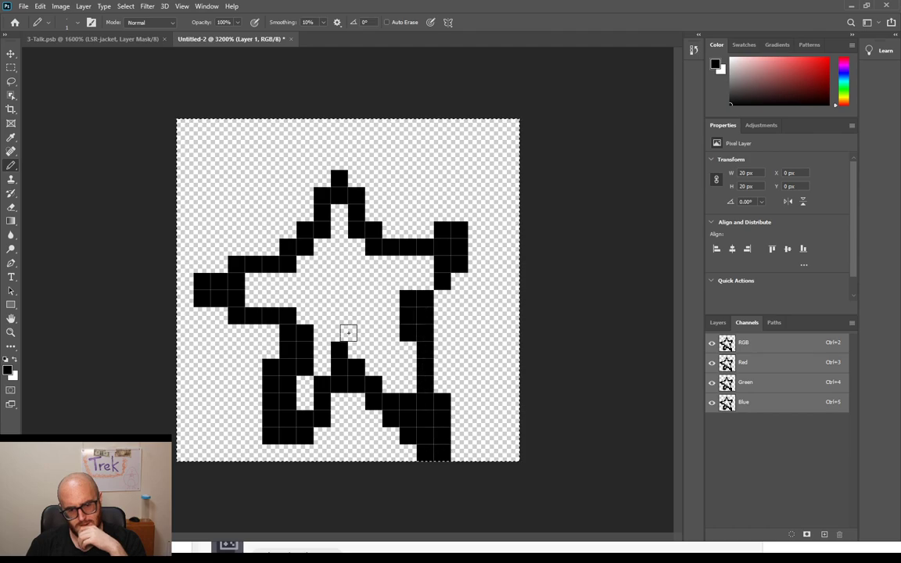
drag(305, 393, 288, 440)
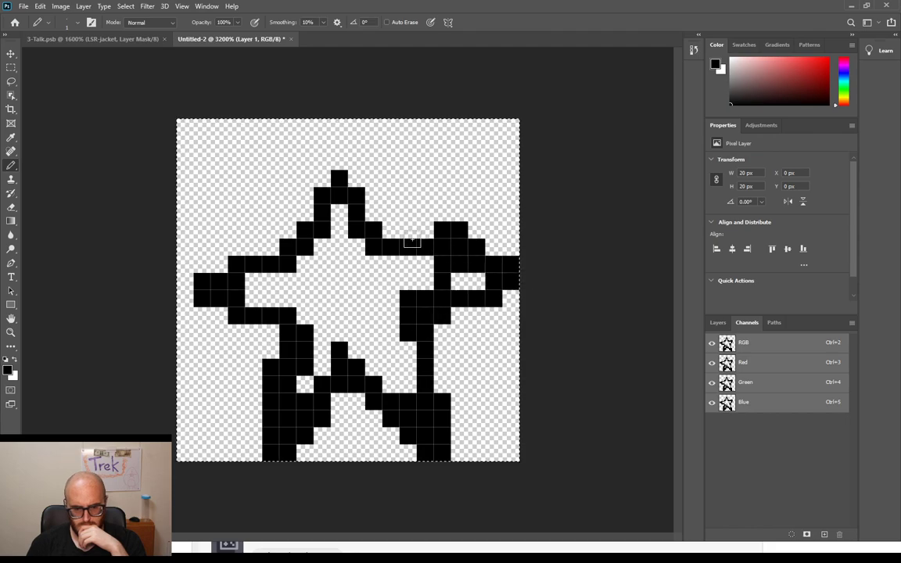
drag(408, 230, 385, 230)
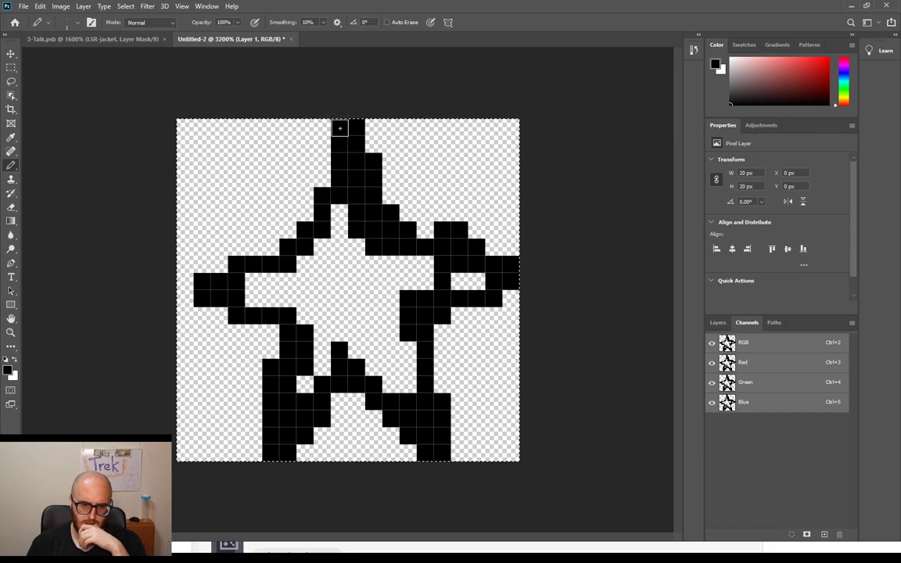
drag(340, 128, 304, 199)
drag(283, 251, 290, 237)
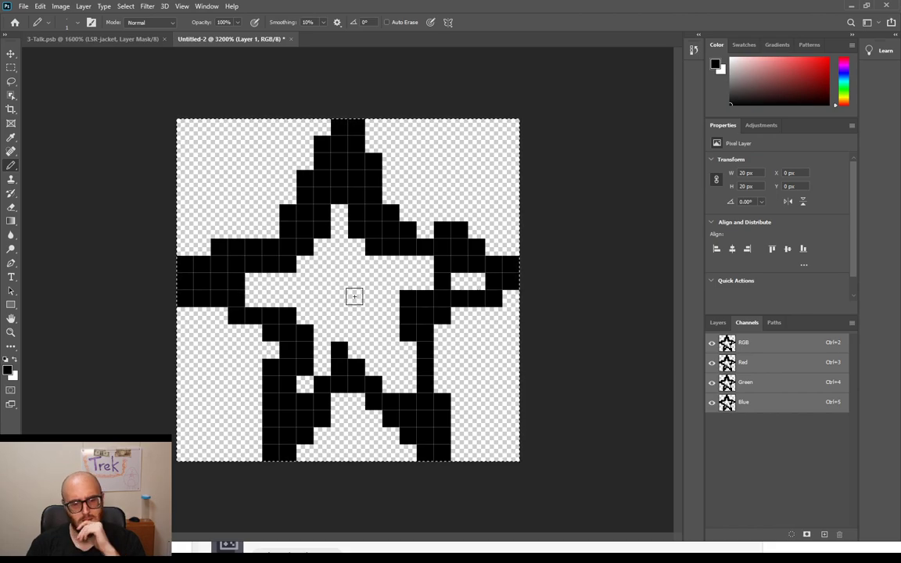
click(339, 128)
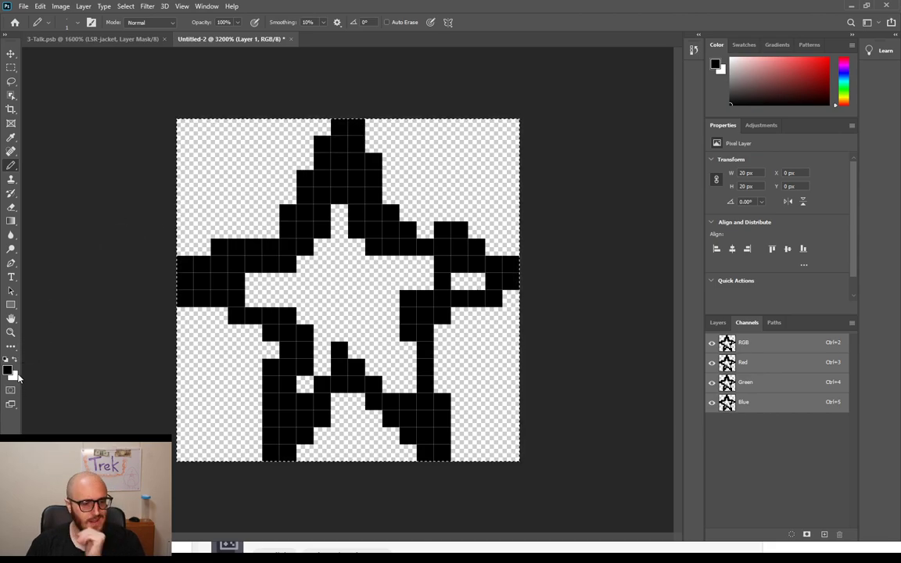
Step: Set the background color to bright yellow, make it the foreground and pencil a strip from the star's center into its upper point
key(i)
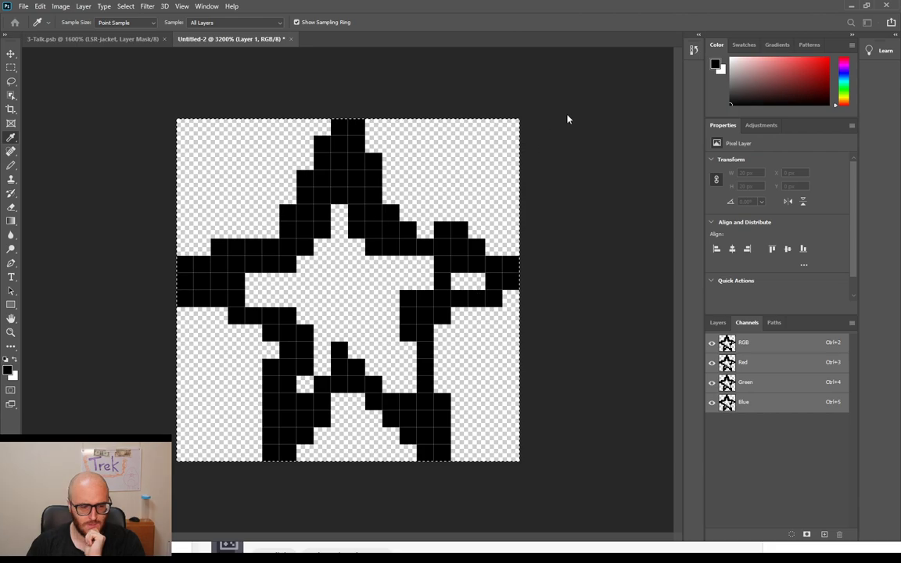
key(b)
key(i)
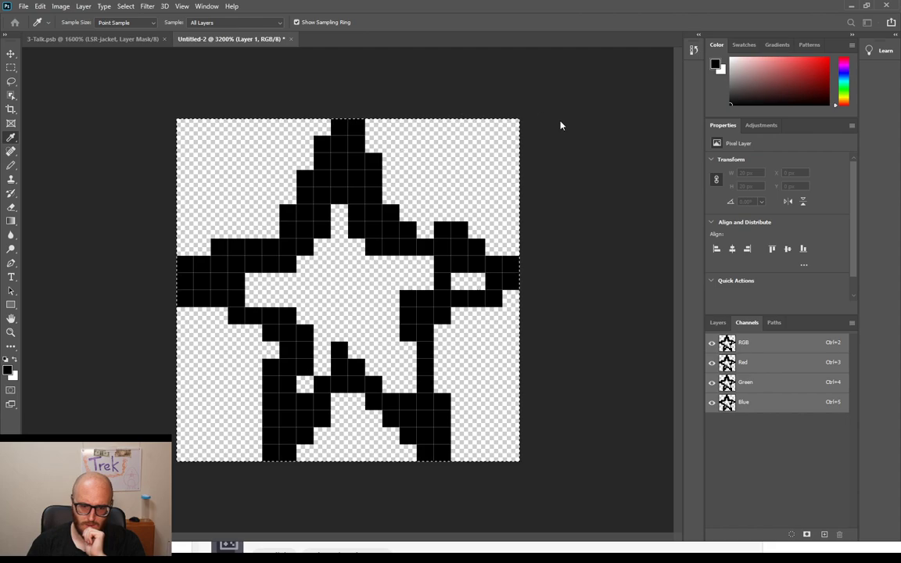
key(b)
click(356, 281)
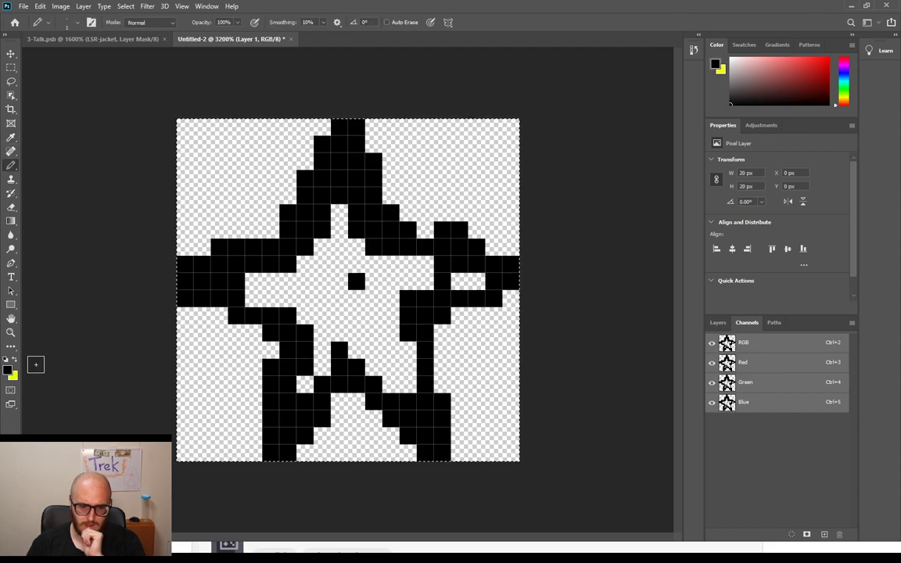
key(x)
click(356, 281)
drag(355, 279, 356, 174)
click(337, 148)
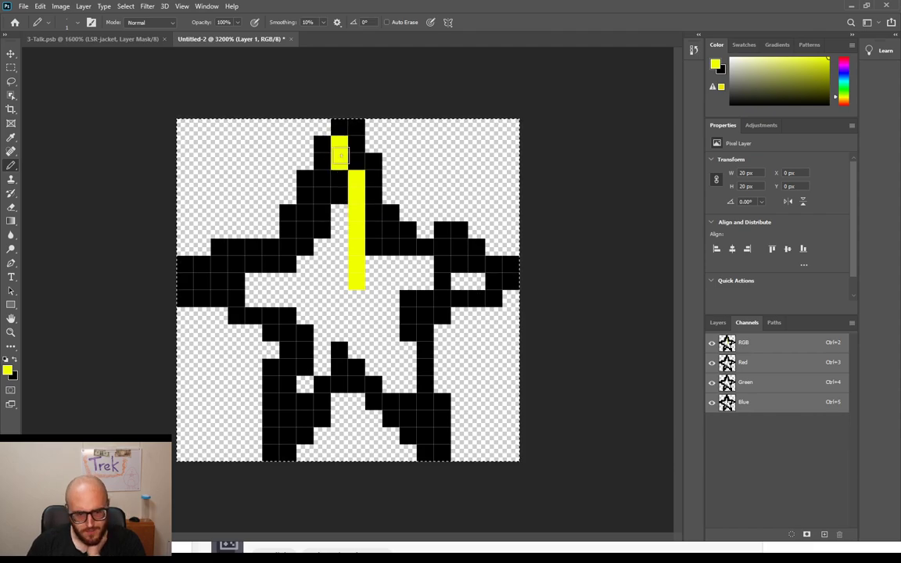
Step: Fill the star's upper point, left arm and center with yellow, leaving a thin black outline around them
click(349, 162)
click(324, 181)
click(325, 196)
click(308, 216)
click(305, 230)
click(288, 247)
mouse_move(325, 221)
mouse_down()
mouse_move(331, 232)
mouse_move(288, 271)
mouse_move(221, 269)
mouse_up()
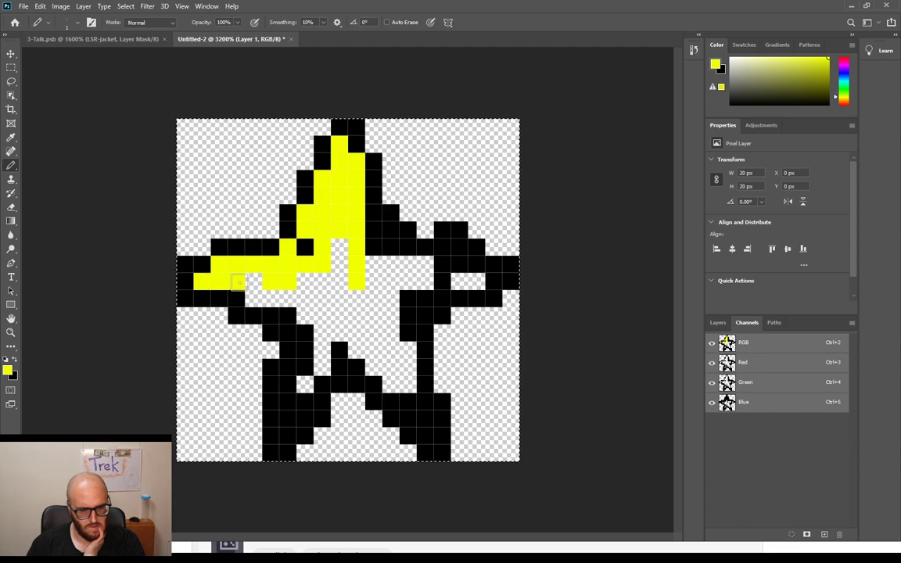
click(299, 334)
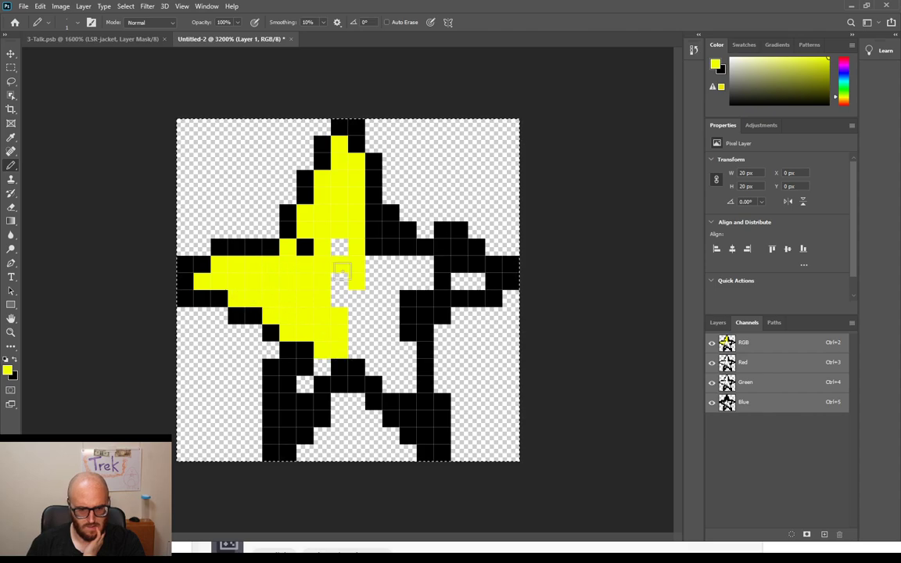
drag(357, 297, 304, 247)
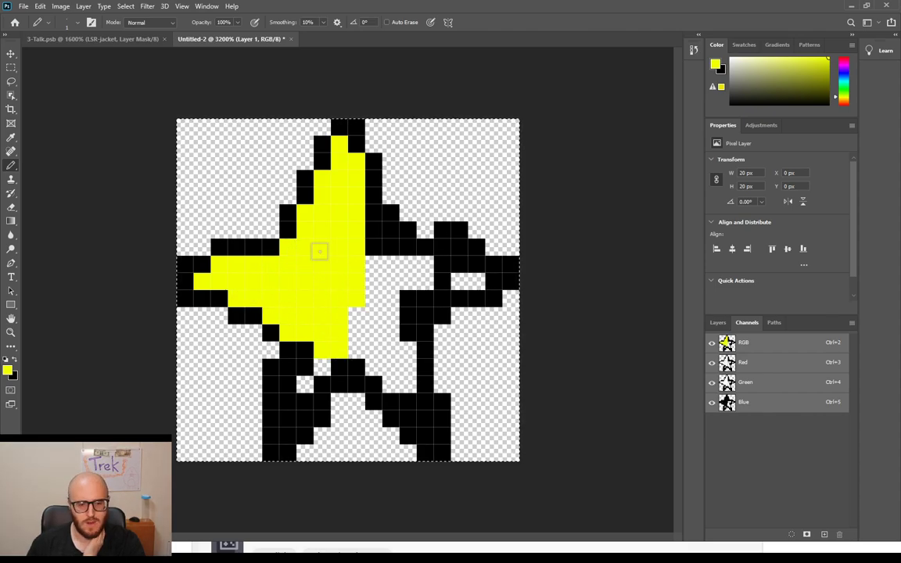
Step: Refine the right side of the star's upper point with yellow and black pixels and erase the surplus outer black ones
click(372, 212)
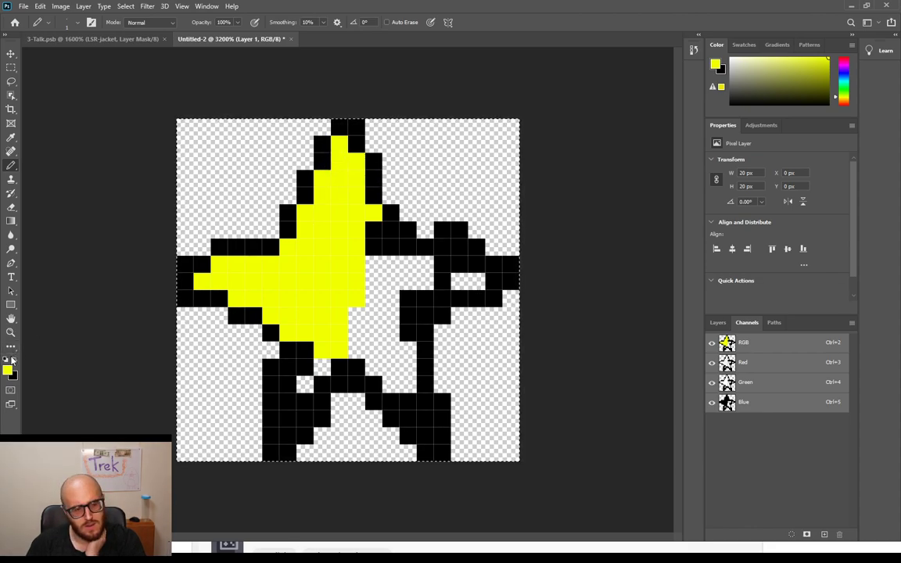
key(x)
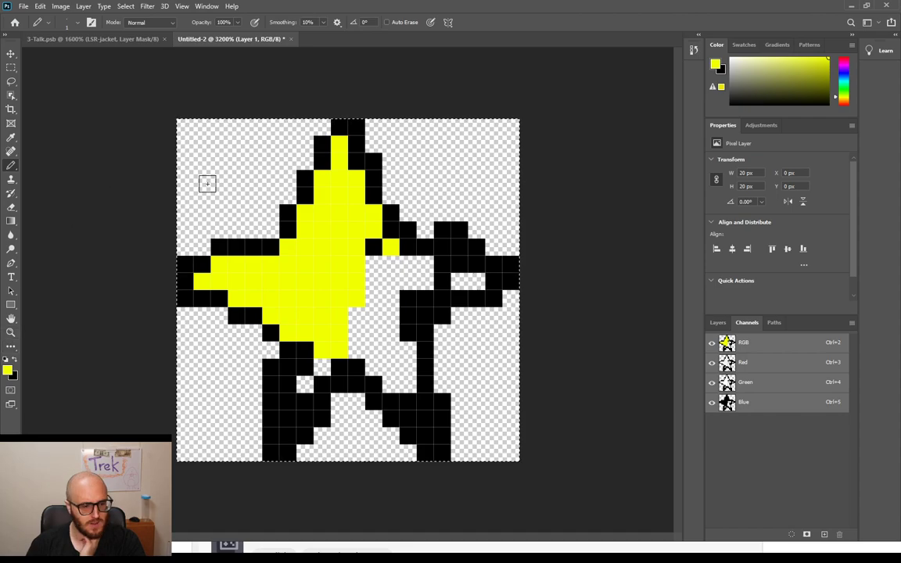
key(e)
click(373, 161)
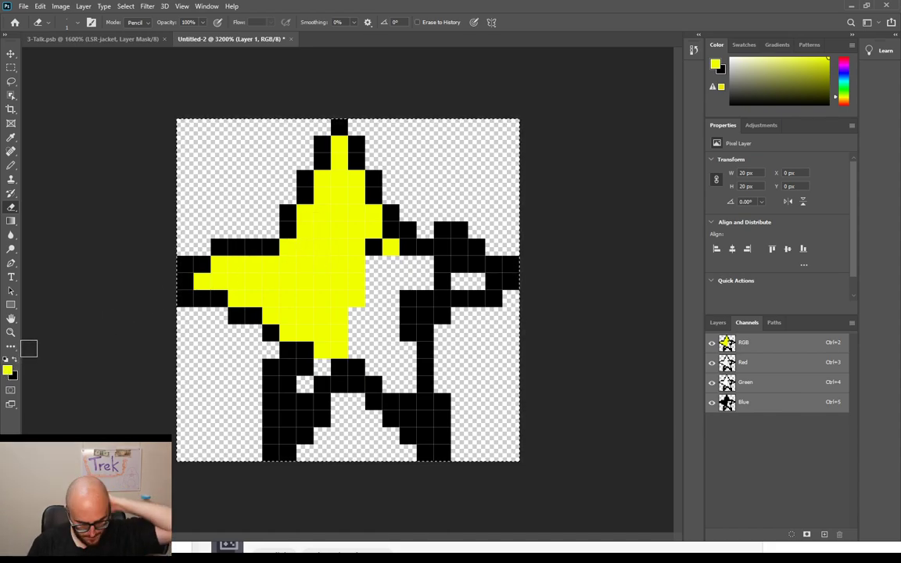
Step: Fill the star's right shoulder with yellow, erase its stray outer black pixel and extend a yellow row about 4 px into the right arm
key(b)
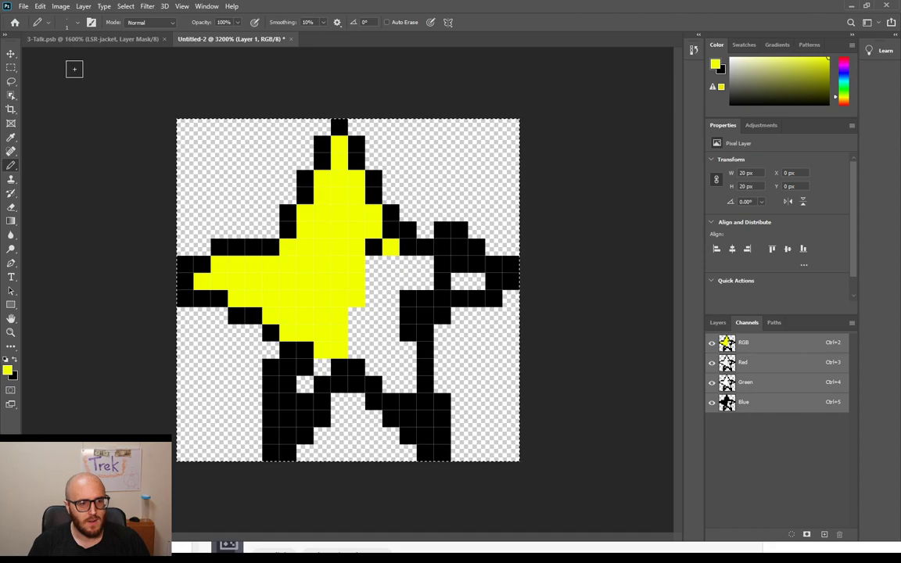
drag(372, 249, 390, 263)
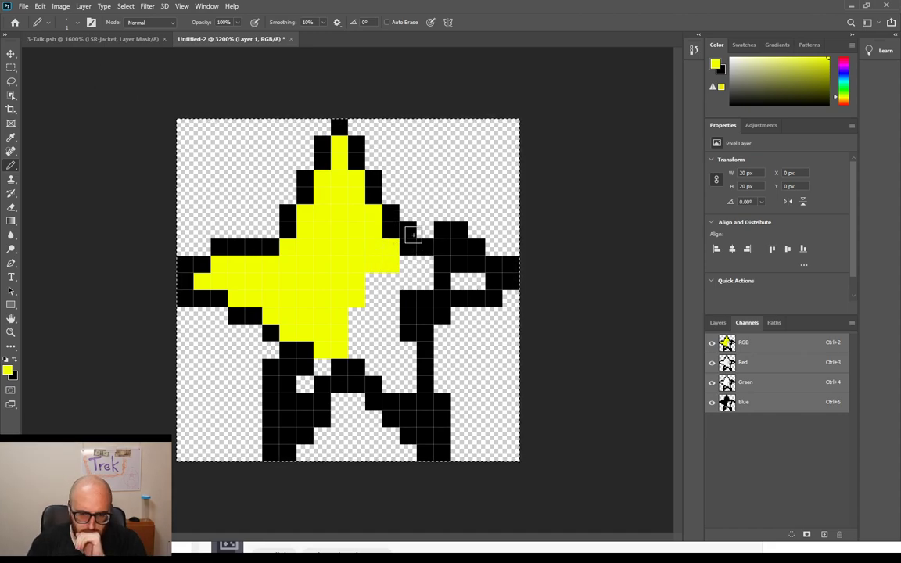
key(e)
drag(408, 247, 423, 247)
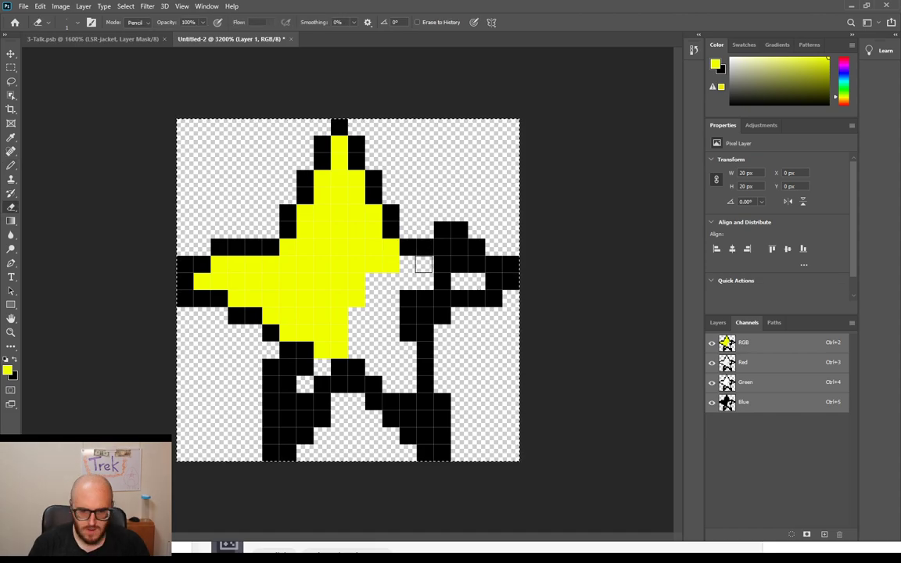
key(b)
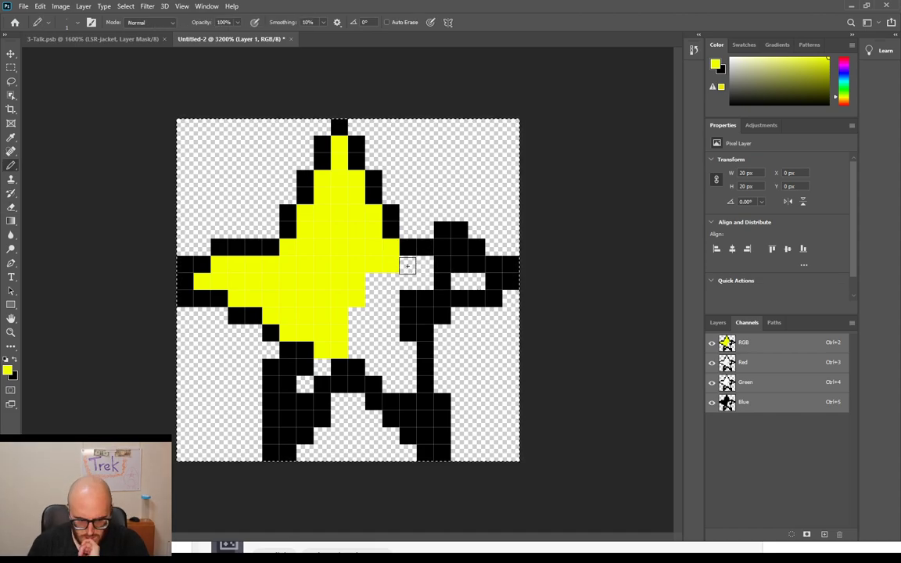
drag(407, 264, 444, 264)
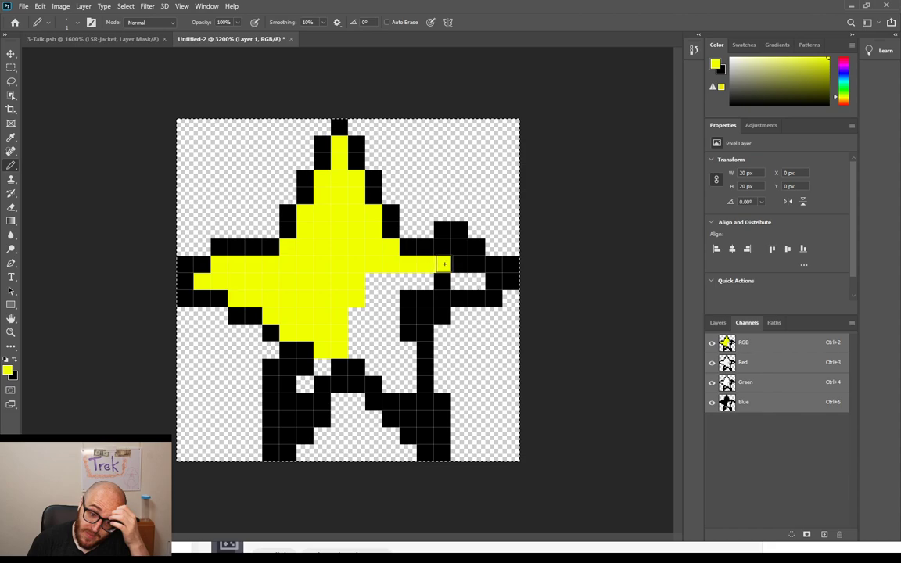
click(463, 267)
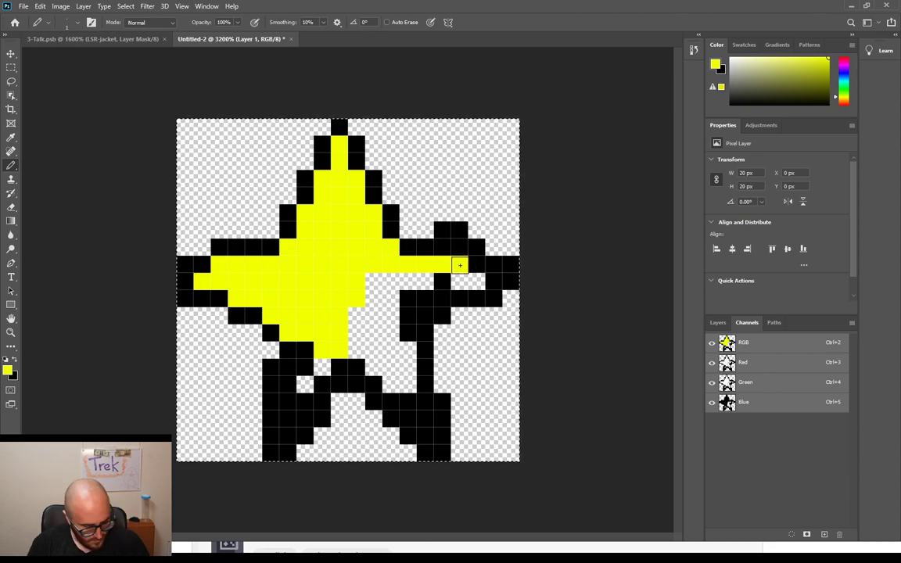
Step: Extend the top of the star's right arm upward with yellow pixels and outline its new upper edge in black
click(15, 361)
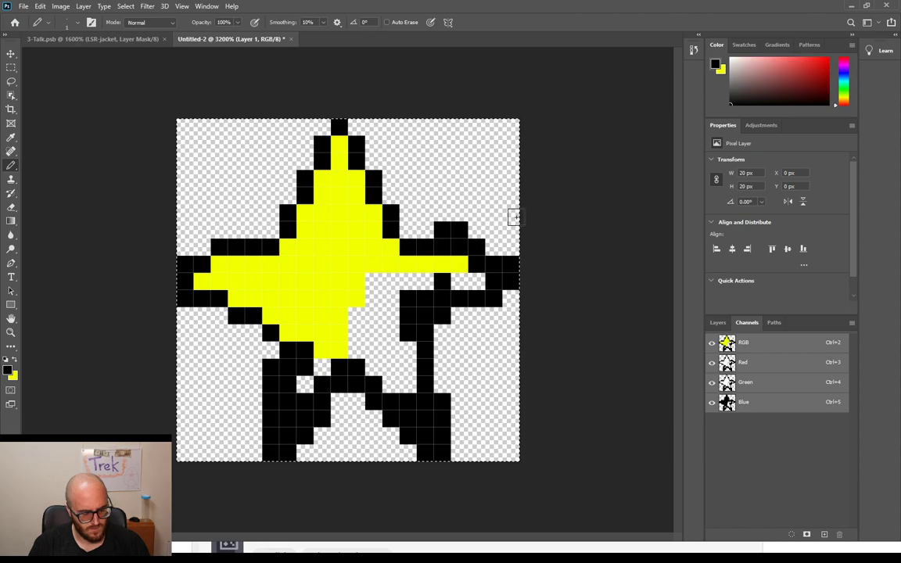
key(x)
click(459, 248)
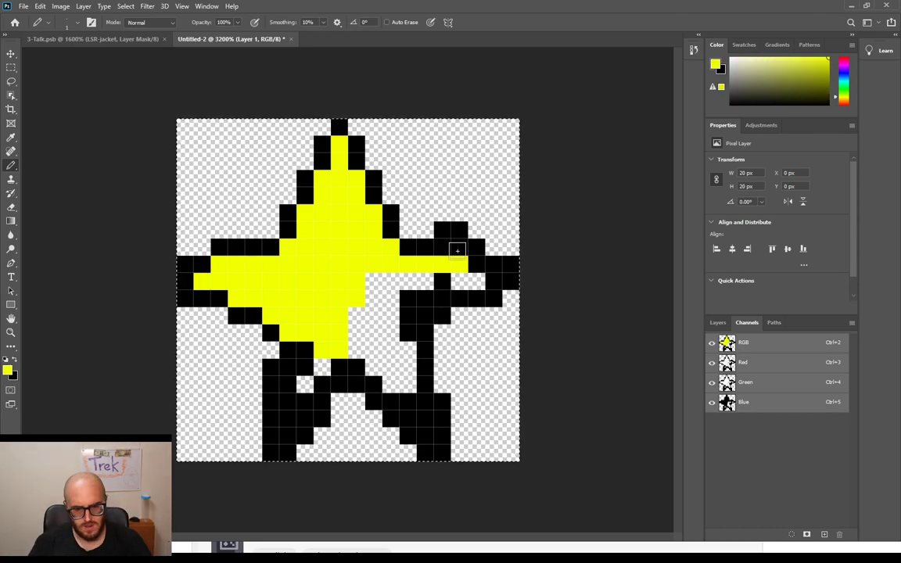
click(442, 249)
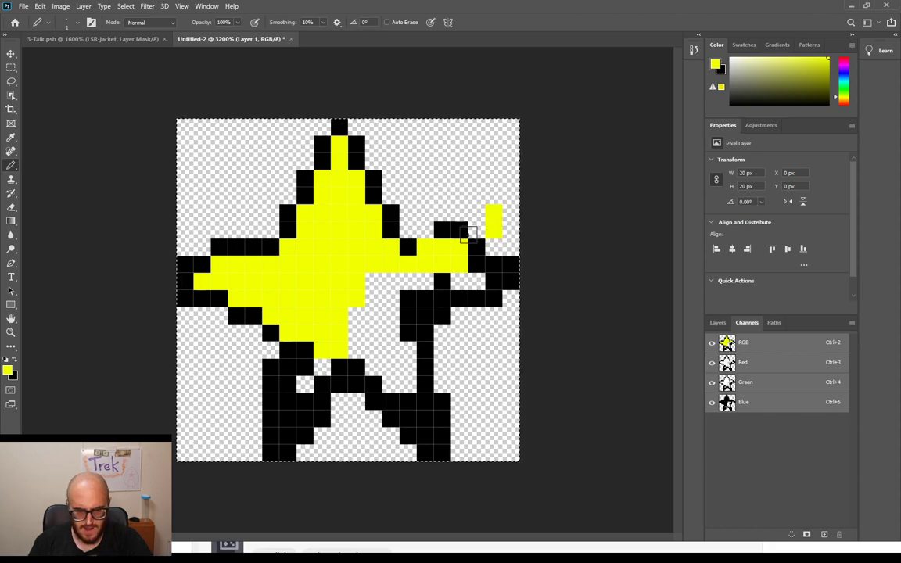
click(471, 233)
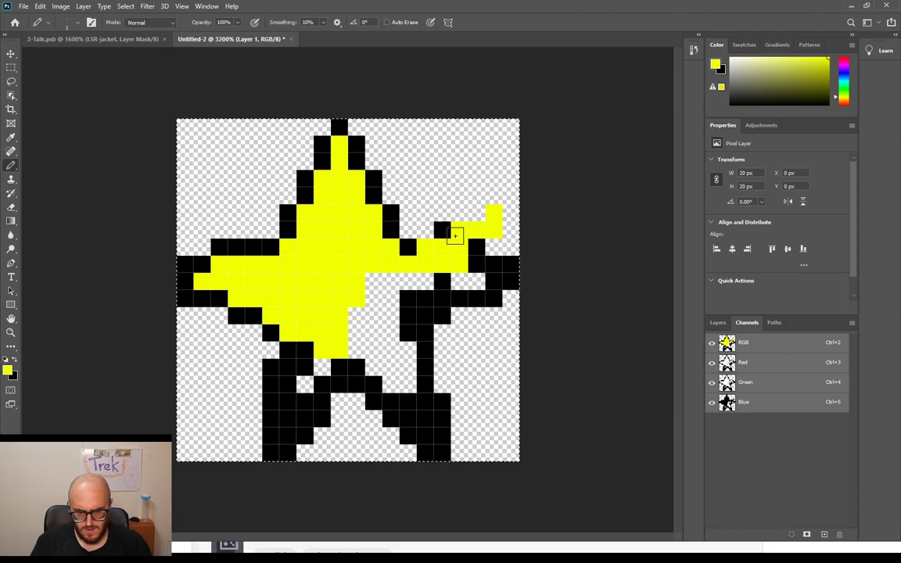
key(x)
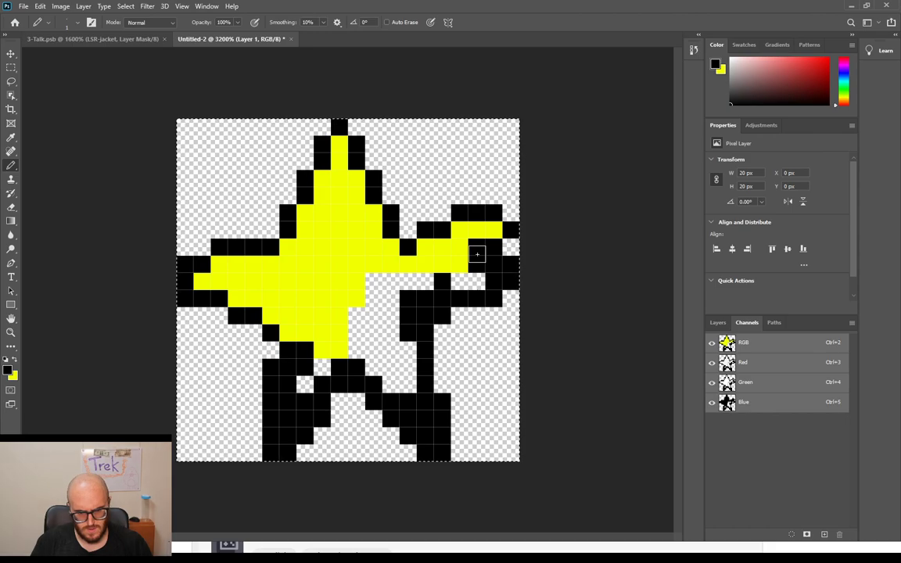
Step: Fill the star's lower right body and the inside of its right arm with yellow, adding a black pixel below the arm
key(x)
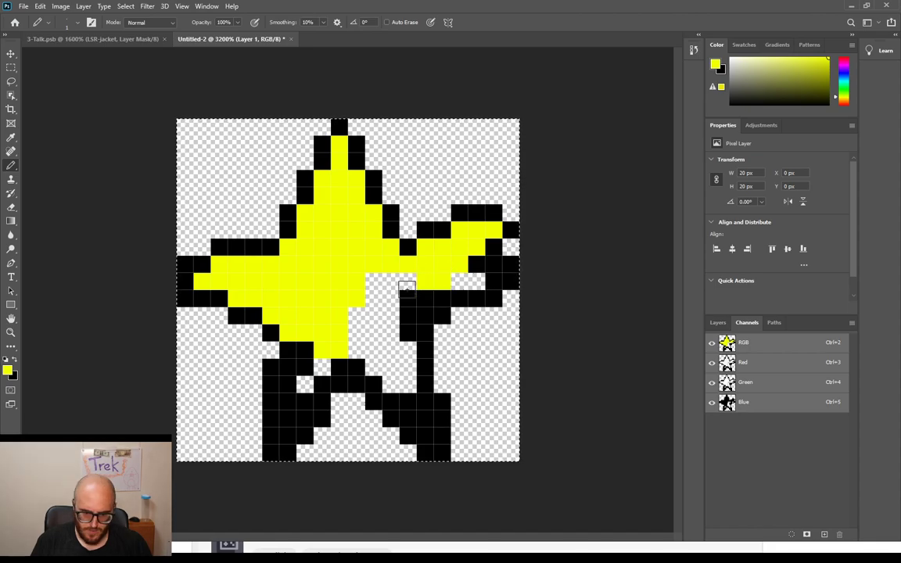
click(459, 280)
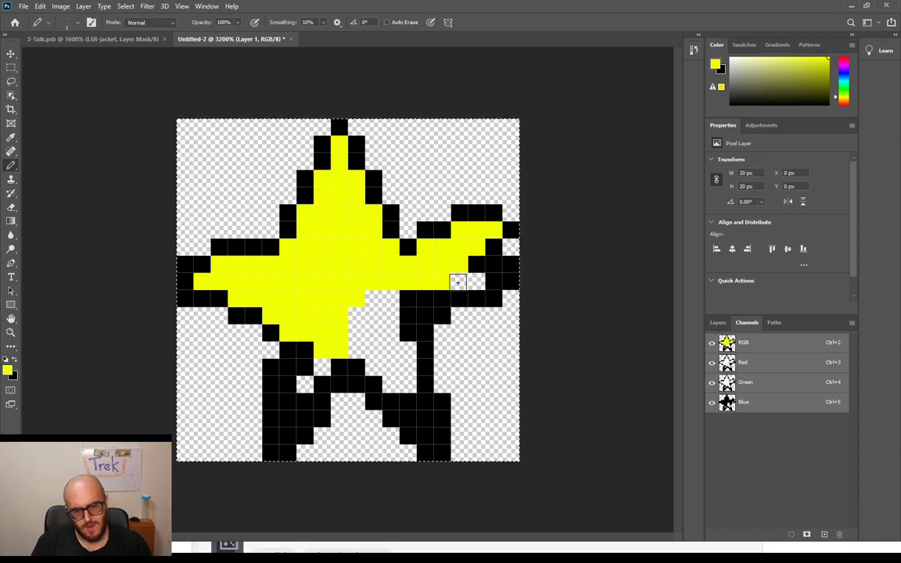
click(391, 321)
key(x)
click(459, 281)
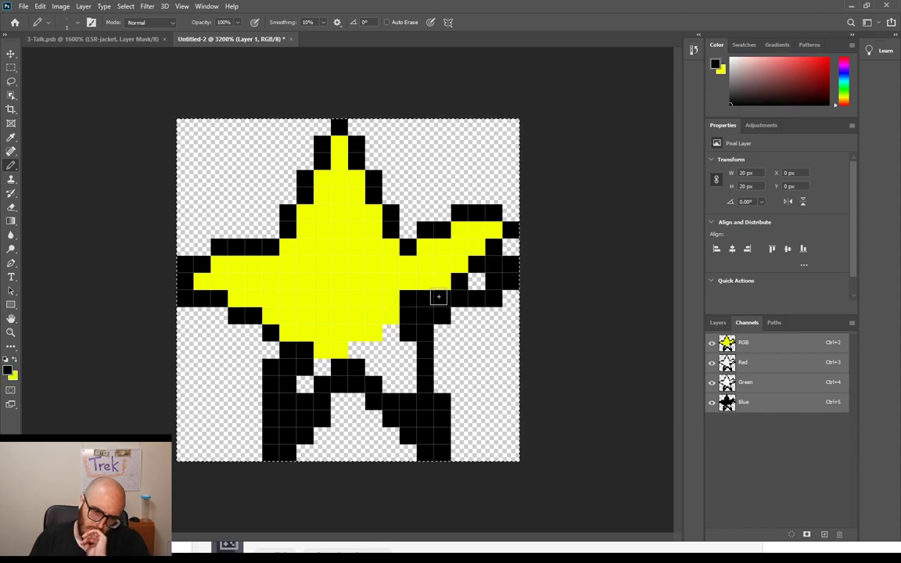
Step: Thicken the right arm downward by painting yellow over the inner black pixels along its underside
click(415, 303)
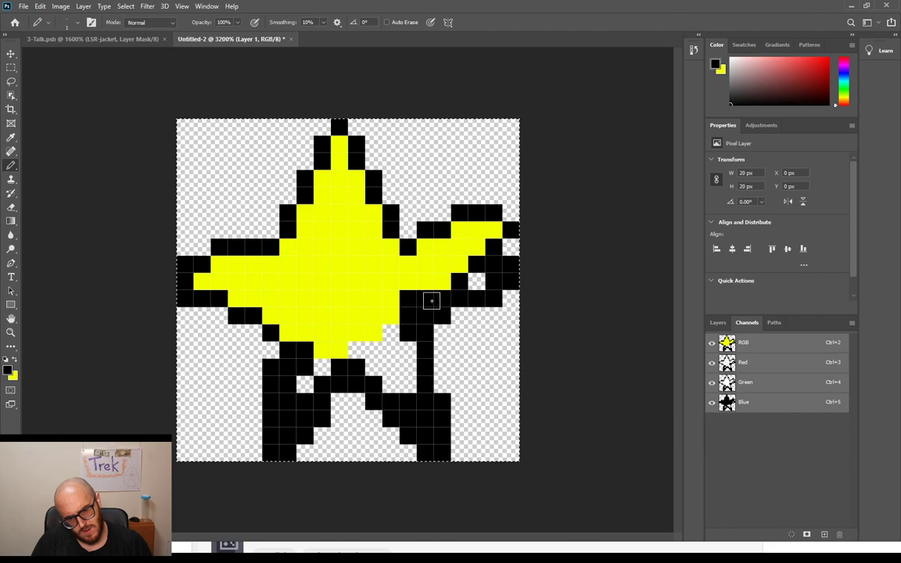
key(e)
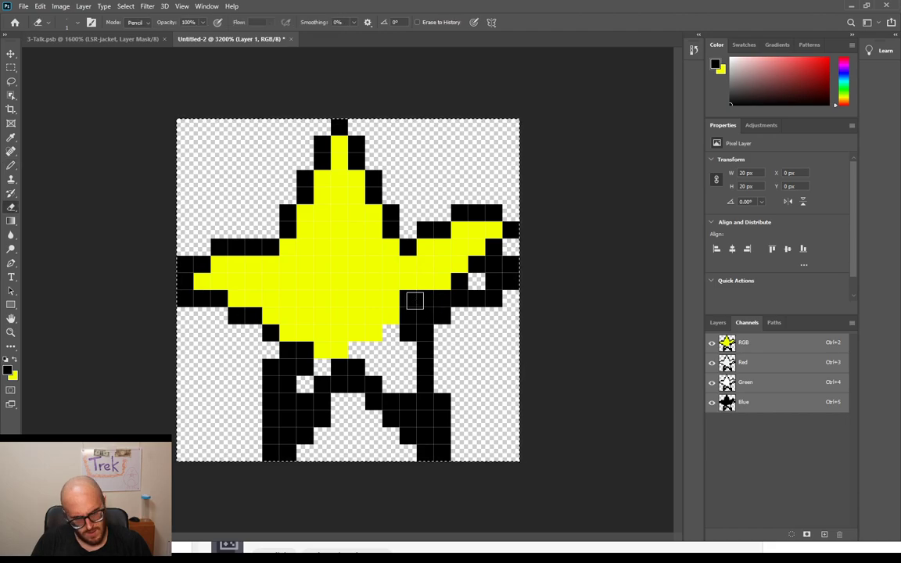
key(b)
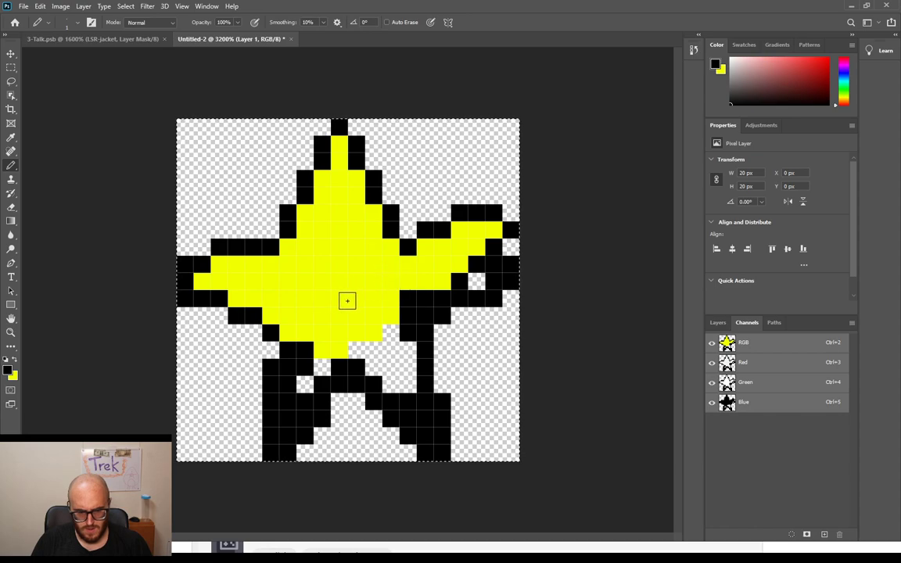
key(x)
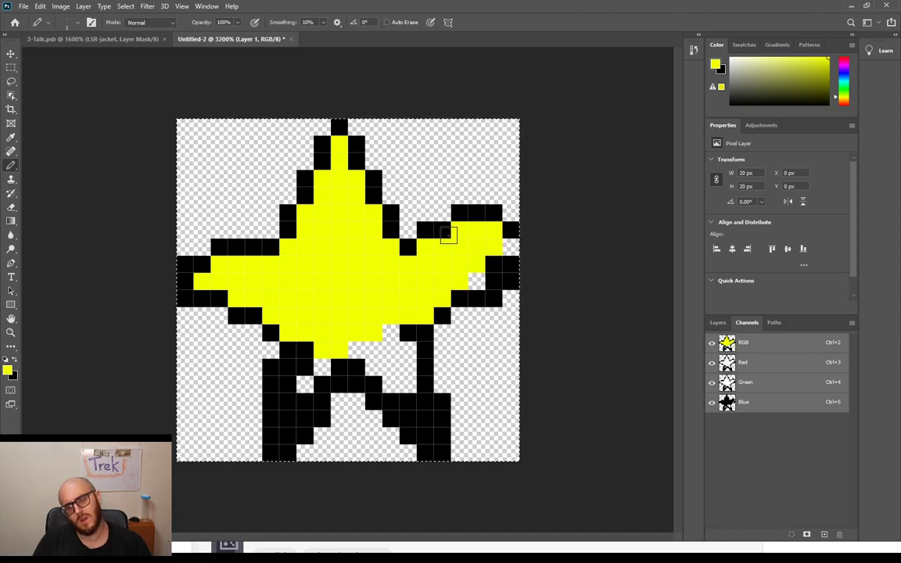
Step: Rework the right arm's tip with yellow and close the gaps in its outline at the tip and underside with black pixels
key(x)
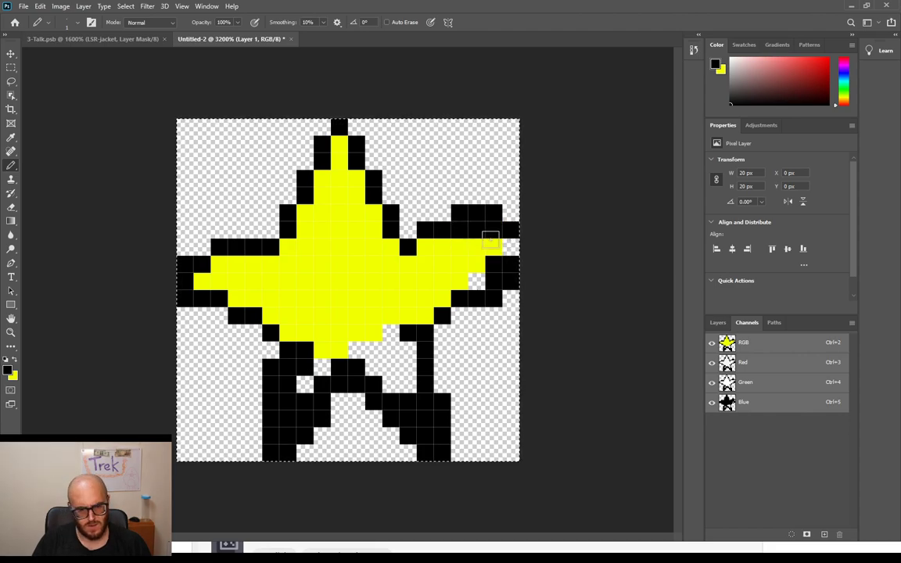
key(x)
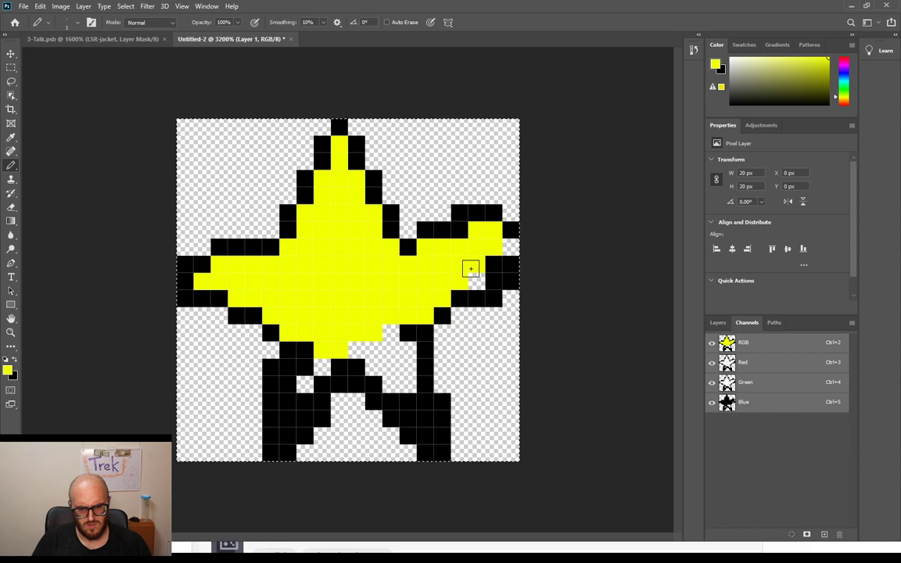
key(x)
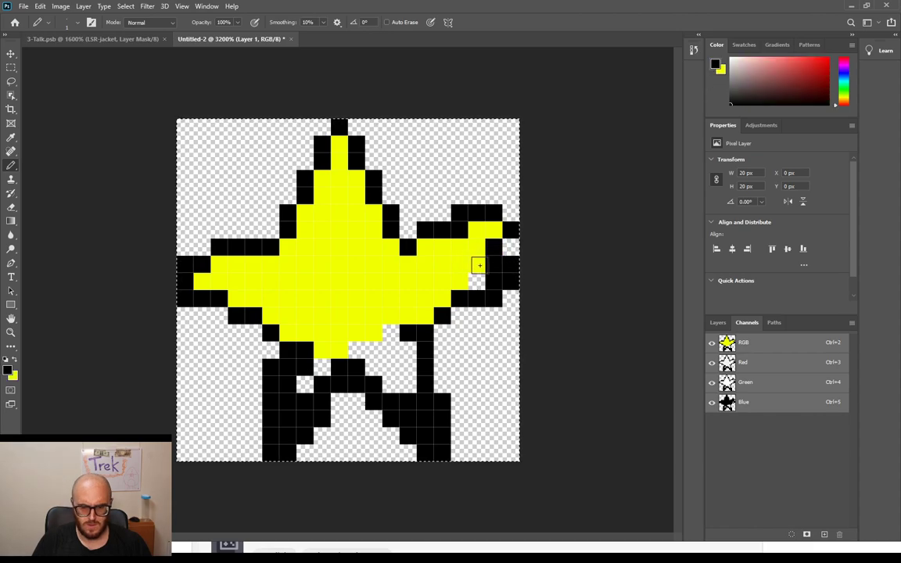
key(x)
click(494, 248)
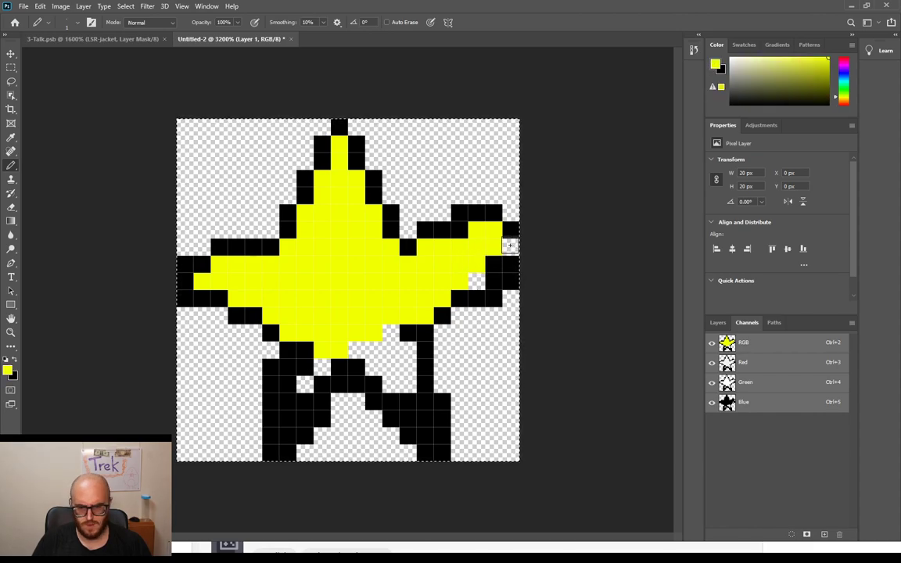
key(x)
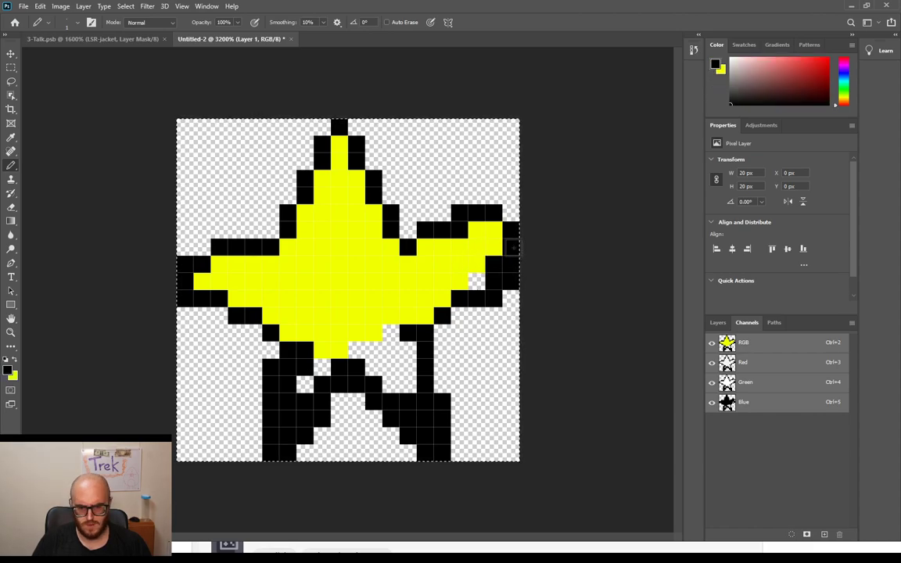
Step: Try lowering the right arm's upper outline by erasing its inner corner pixel and redrawing the black pixel beneath it
key(e)
click(460, 214)
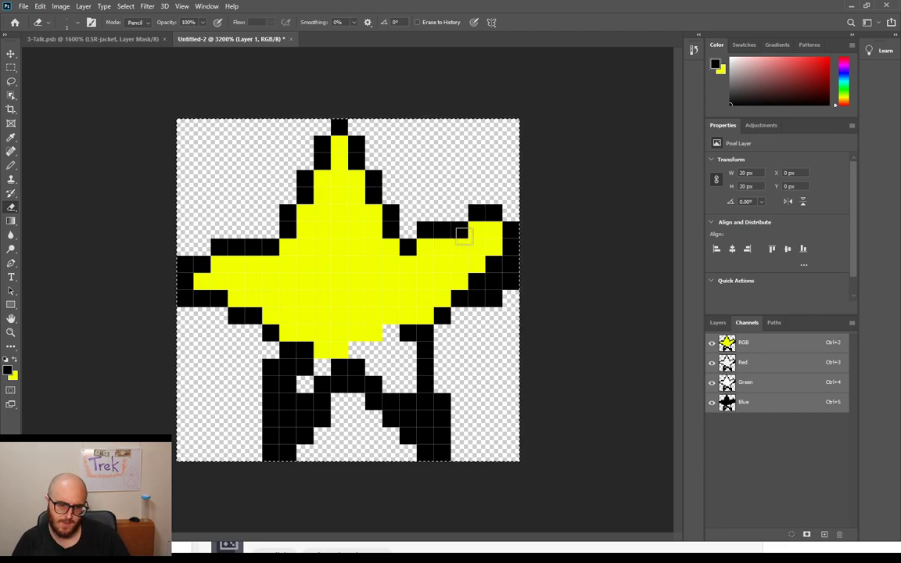
click(458, 231)
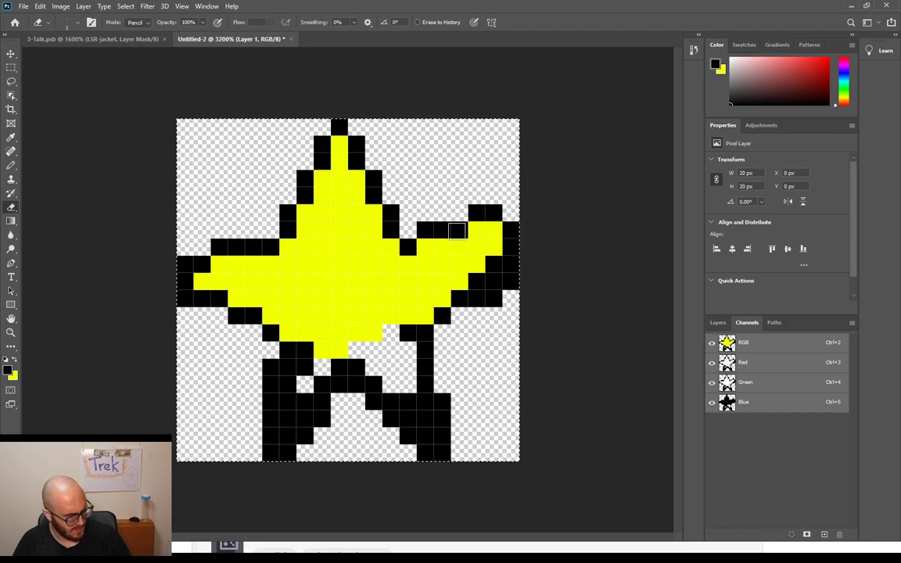
key(x)
key(x)
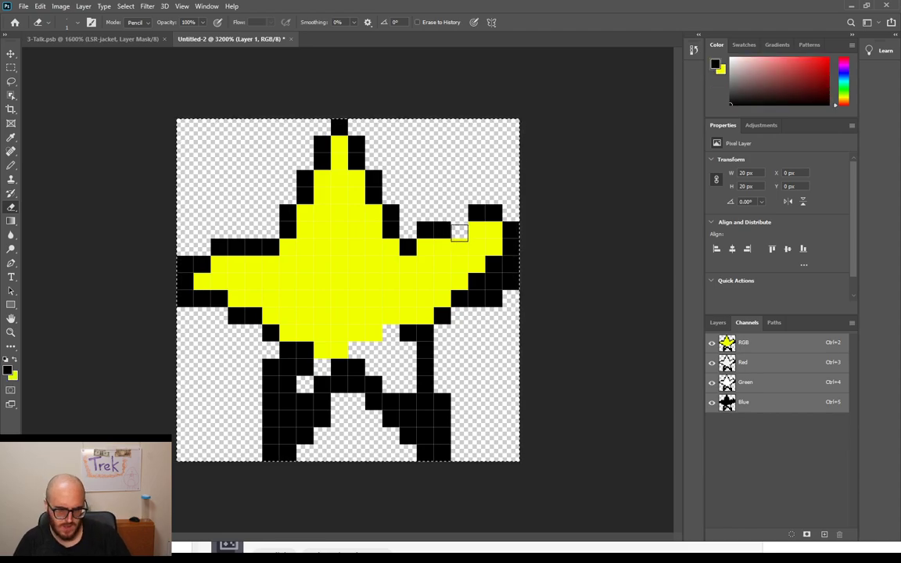
key(b)
click(460, 230)
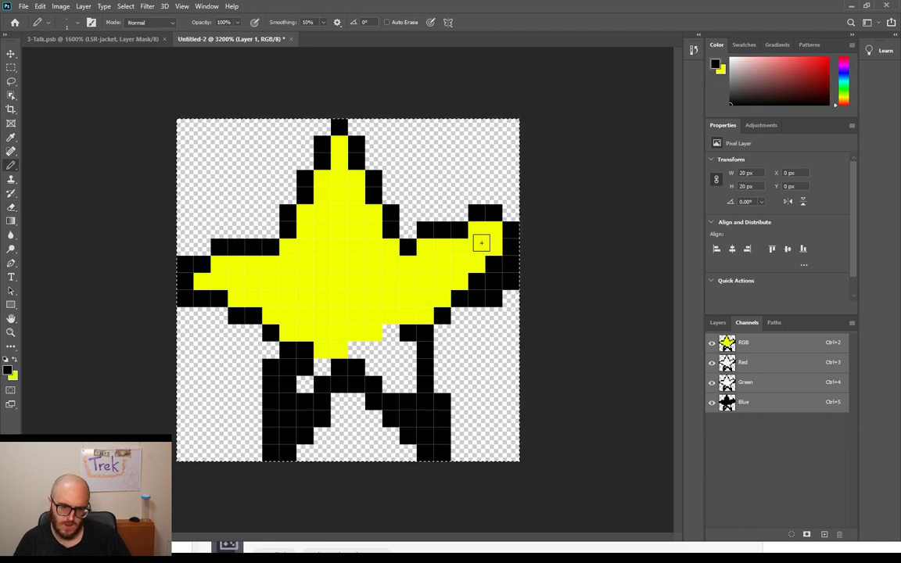
Step: Try raising the inner corner of the right arm's upper outline by one pixel, and revert it to the lower outline
key(x)
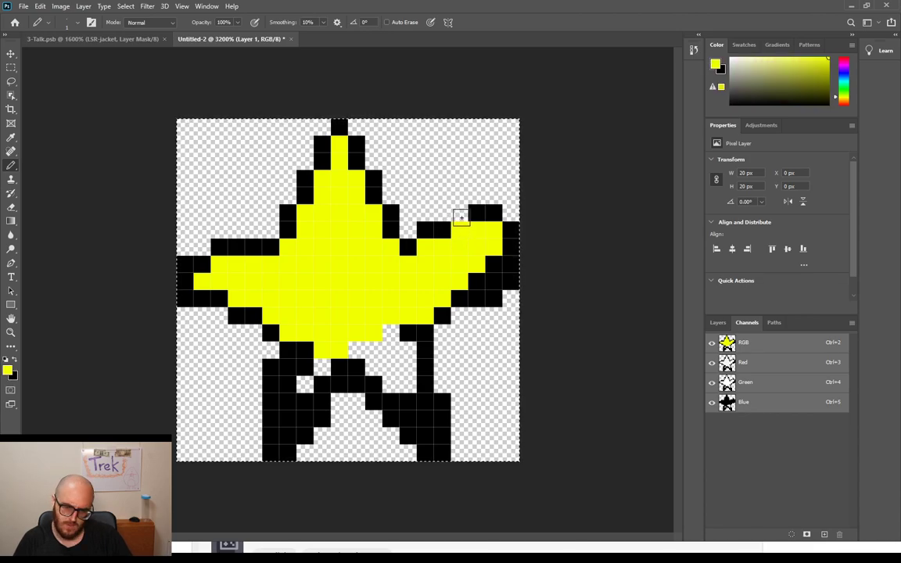
key(x)
click(460, 215)
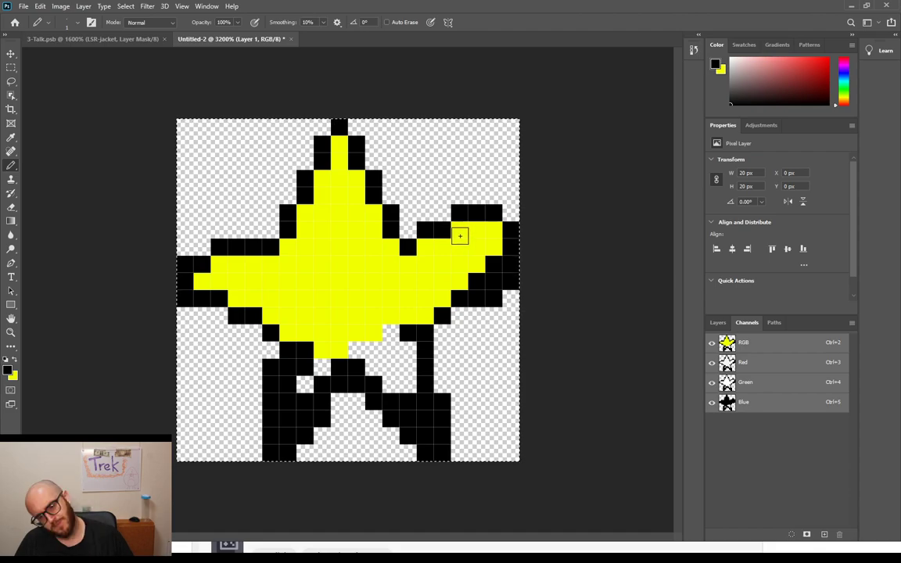
key(x)
key(x)
click(459, 232)
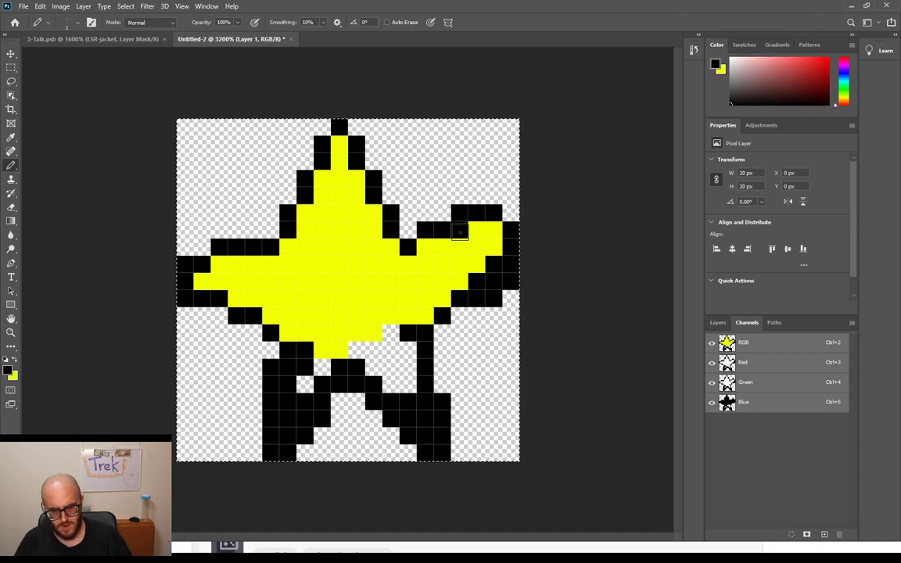
key(e)
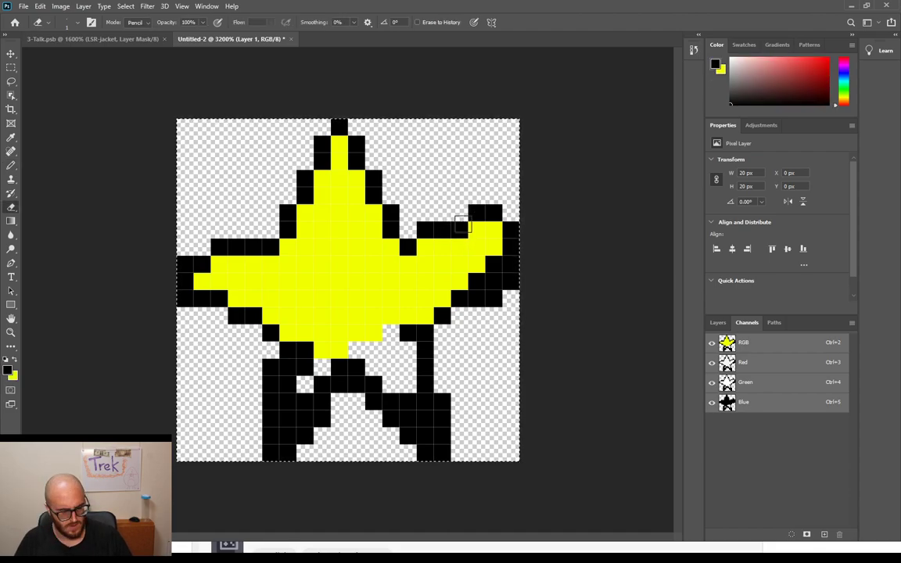
key(b)
Step: Draw a raised black upper edge on the left arm to match the right one and fill beneath it with yellow
key(x)
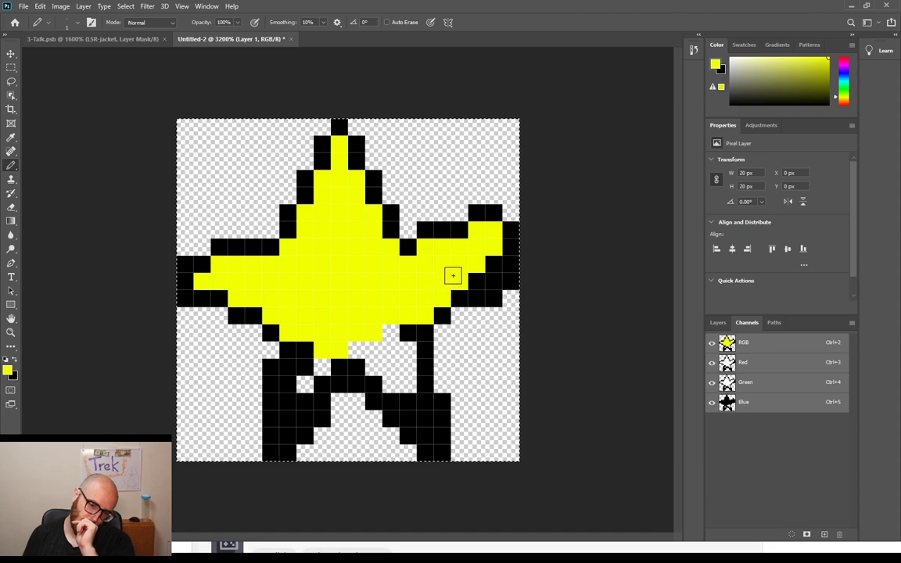
key(x)
click(221, 232)
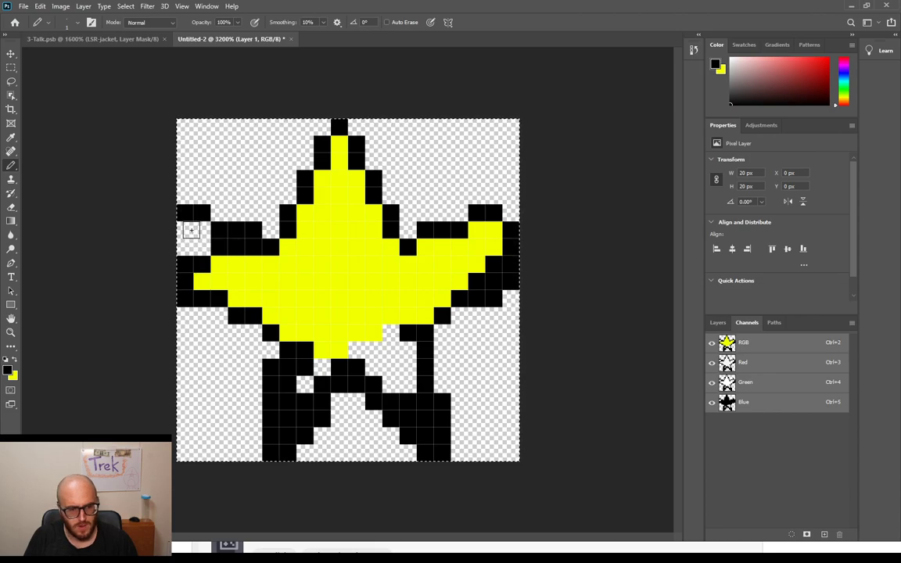
key(x)
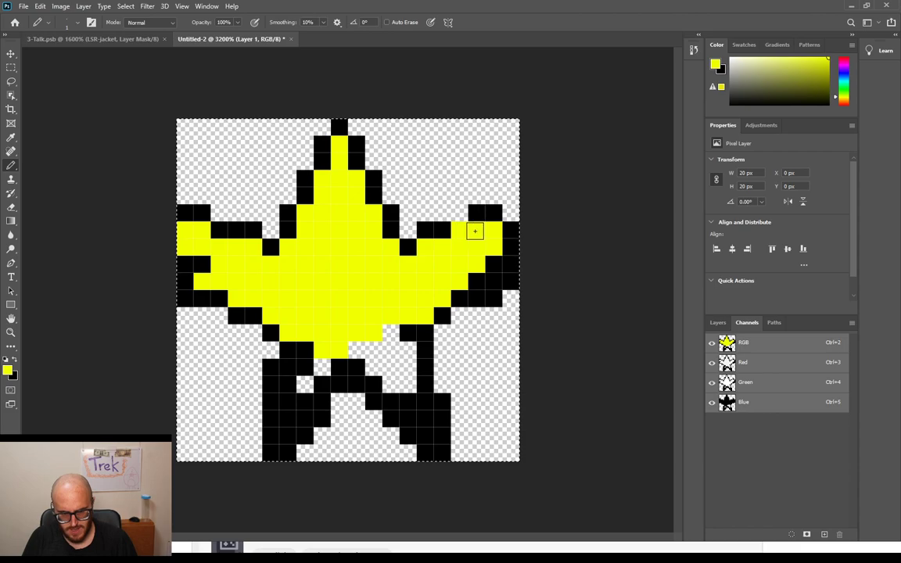
Step: Shorten the right arm by one pixel, moving its black end outline inward and erasing the outermost column
key(x)
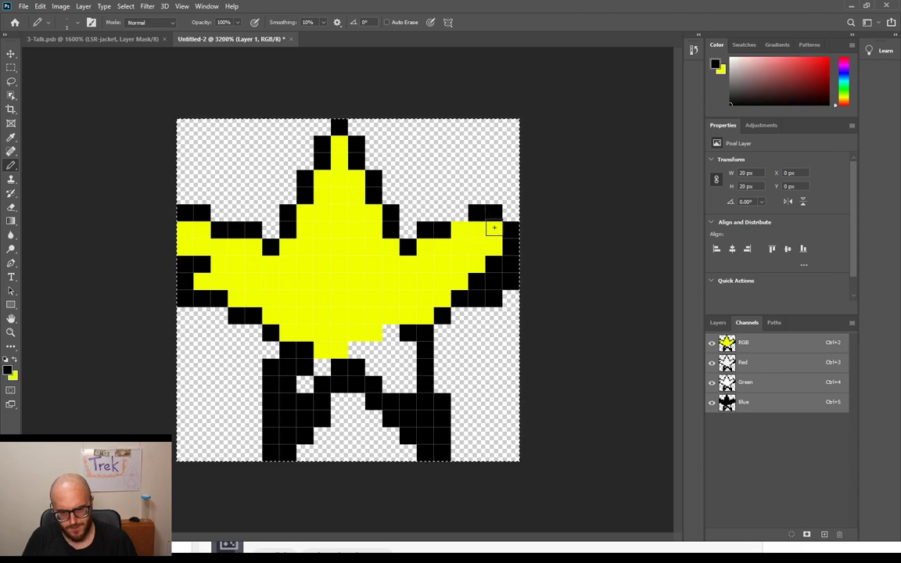
key(e)
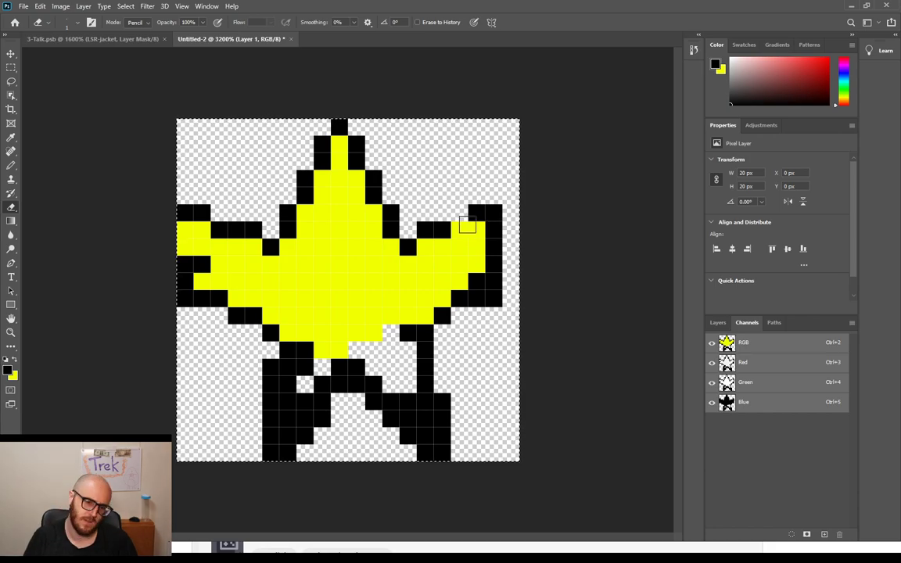
key(b)
Step: Add black pixels to the right arm's top corner and lower inner edge, and erase the surplus black pixels outside them
key(x)
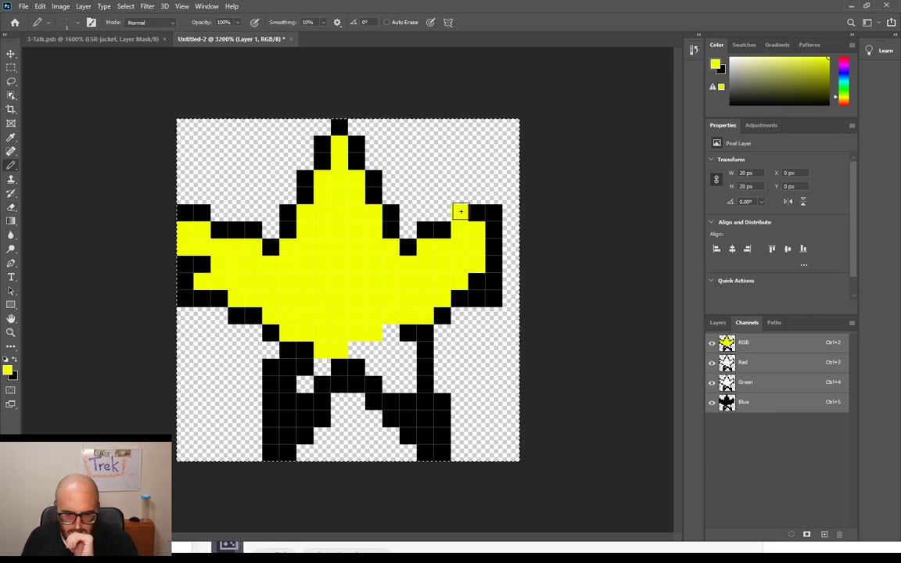
key(x)
click(461, 211)
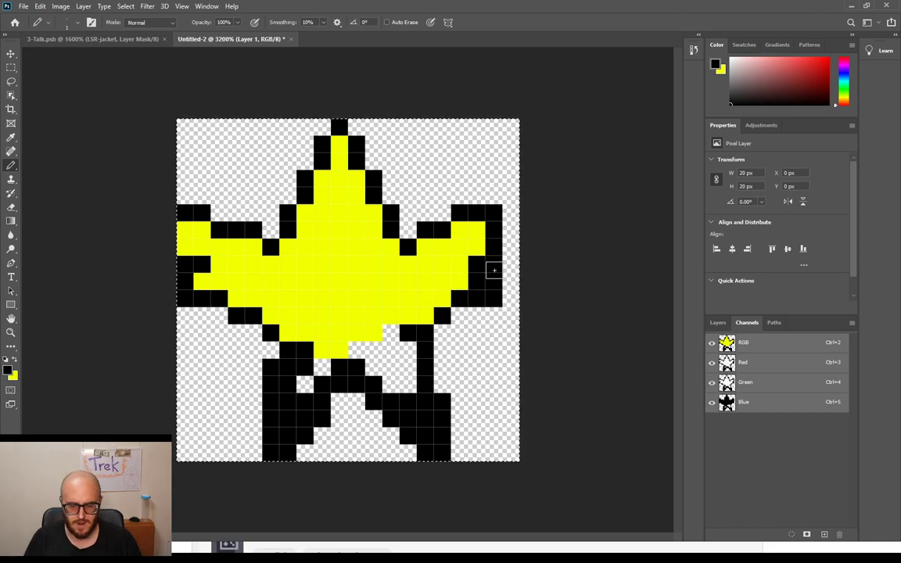
key(e)
click(493, 270)
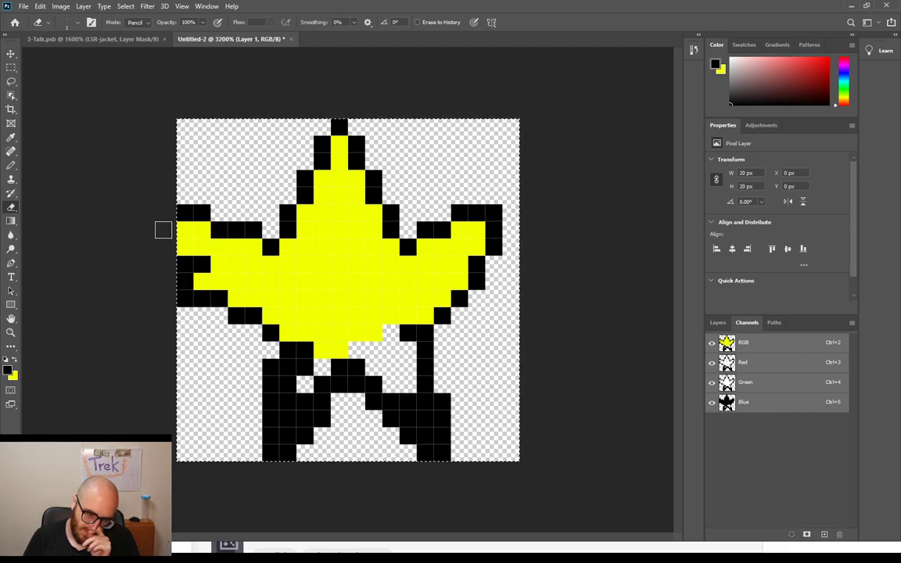
Step: Erase the yellow pixels at the left arm's outer end and close that end with a vertical black outline
drag(182, 227, 183, 250)
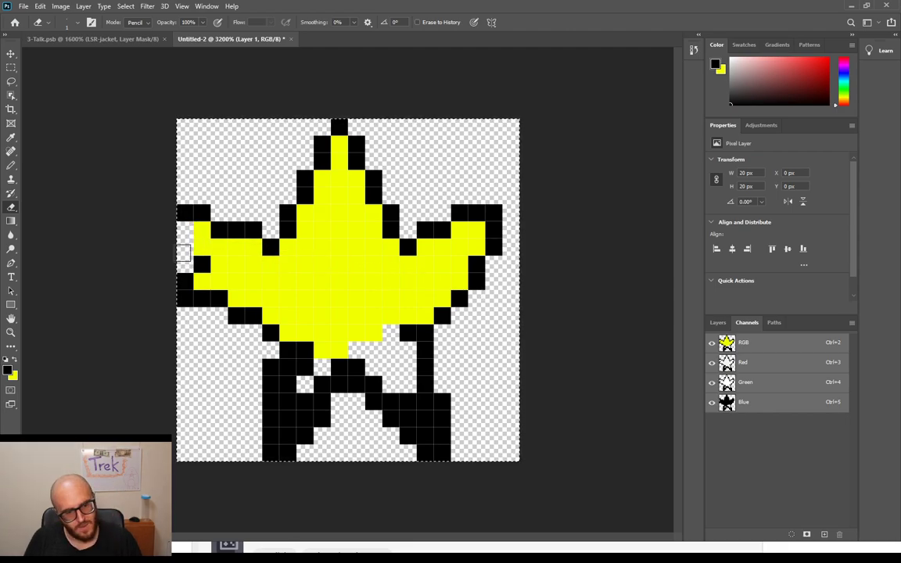
key(b)
key(x)
key(x)
drag(183, 235, 186, 269)
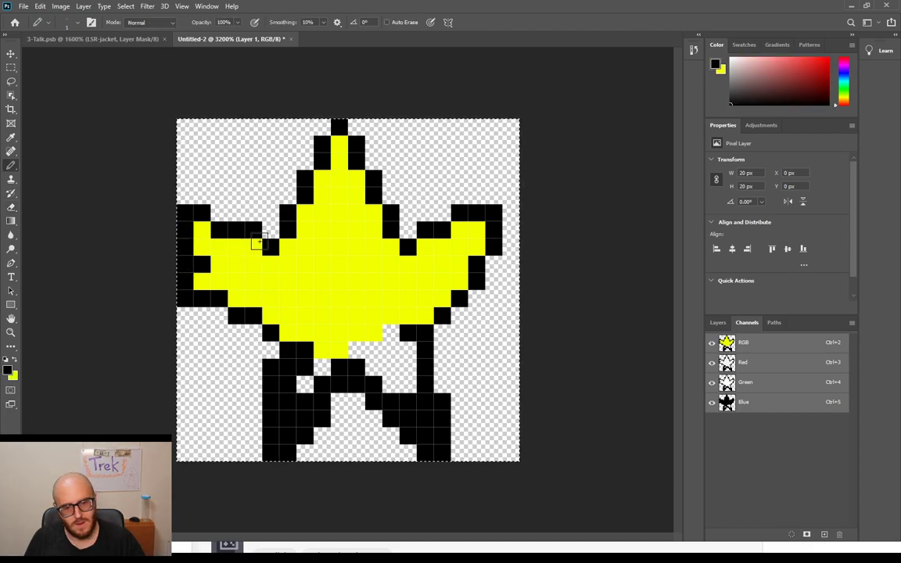
Step: Widen the left arm's tip with a yellow pixel, cap it in black and add black pixels along the arm's lower edge
click(254, 234)
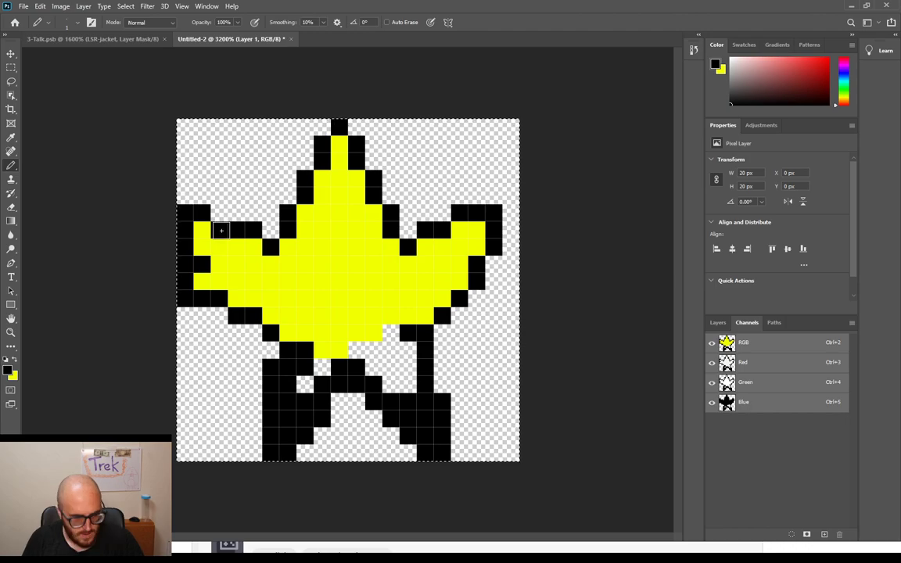
key(x)
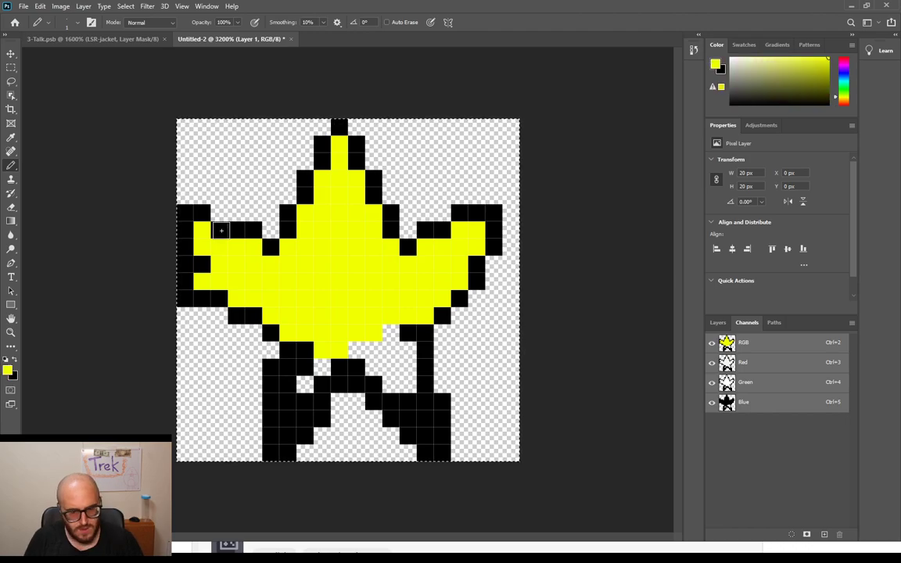
key(x)
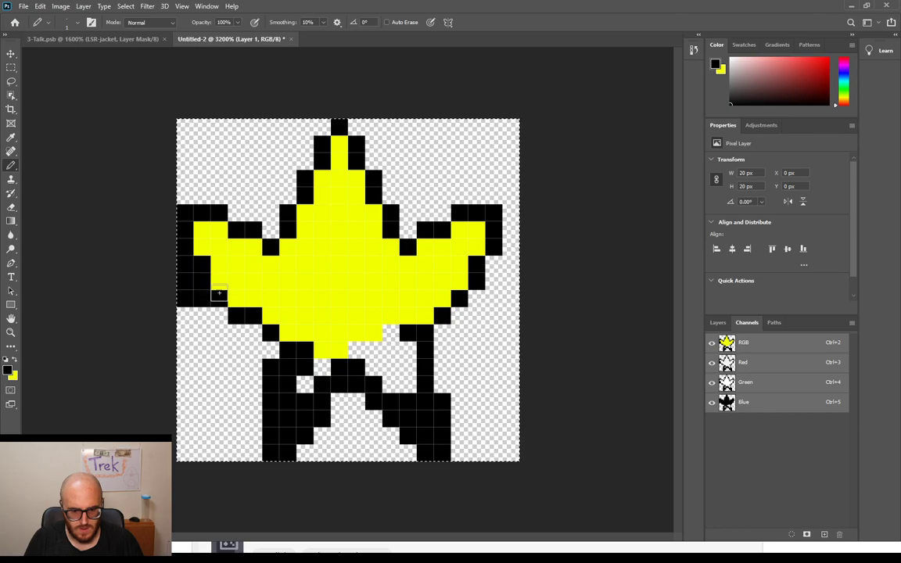
Step: Erase the surplus black pixels outside the left arm's lower edge and select the entire canvas
key(e)
click(185, 265)
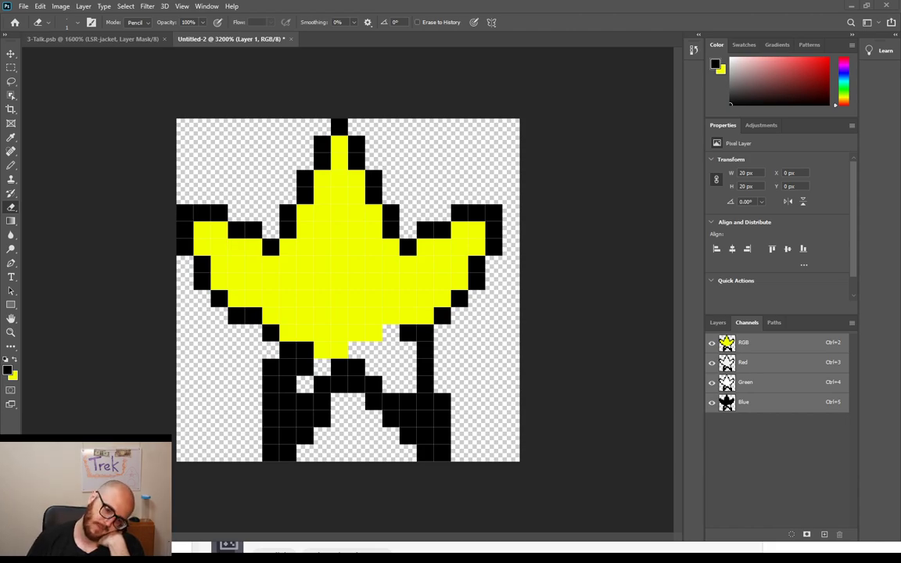
key(ctrl+a)
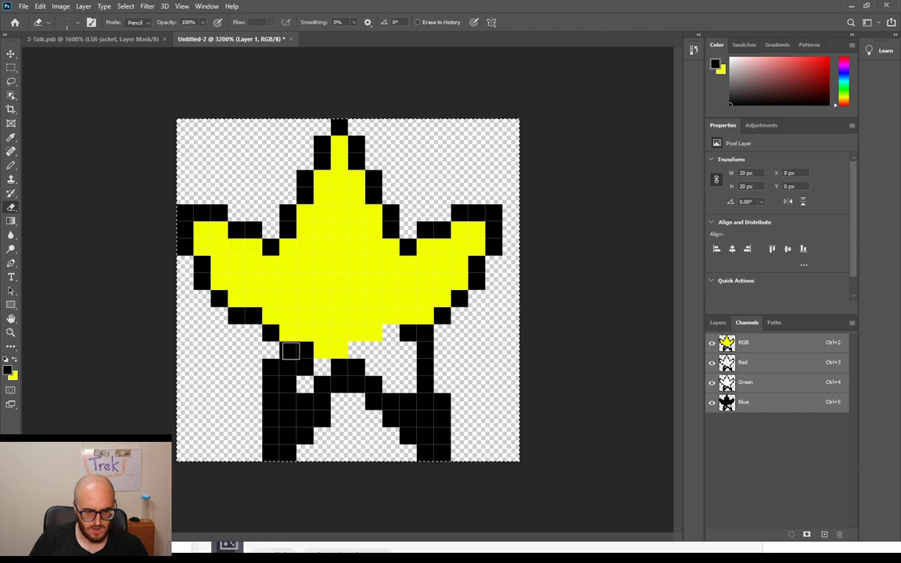
Step: Fill the star body's lowest row with yellow from the left outline to the right outline, including the gaps
key(b)
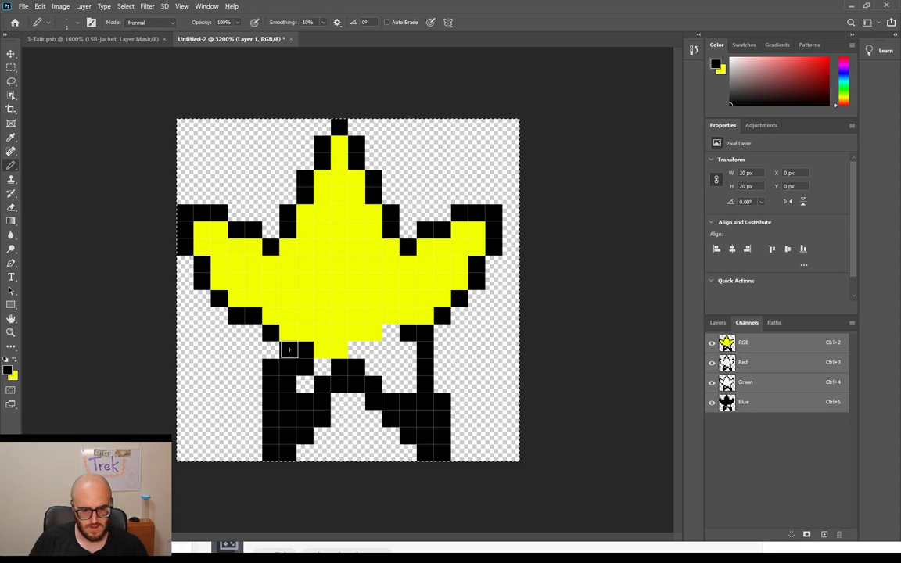
key(x)
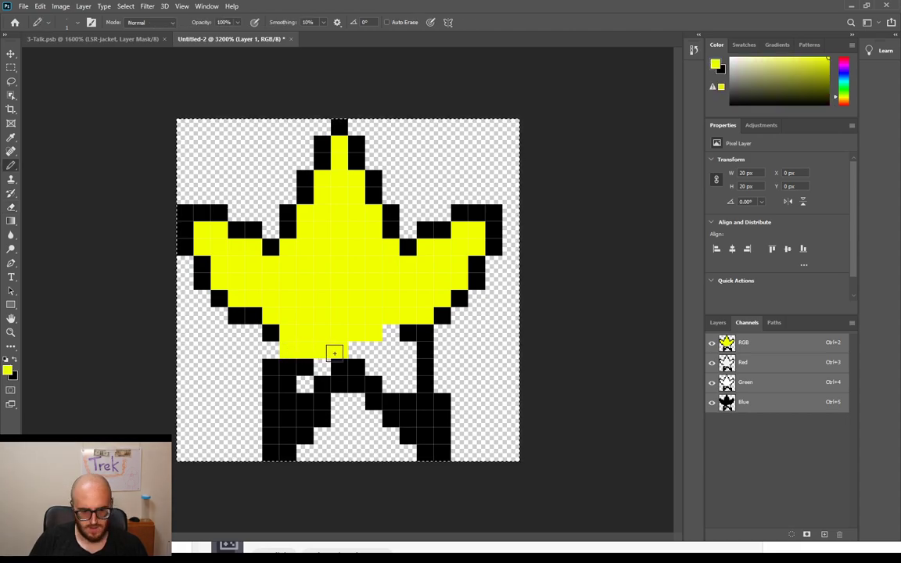
click(408, 334)
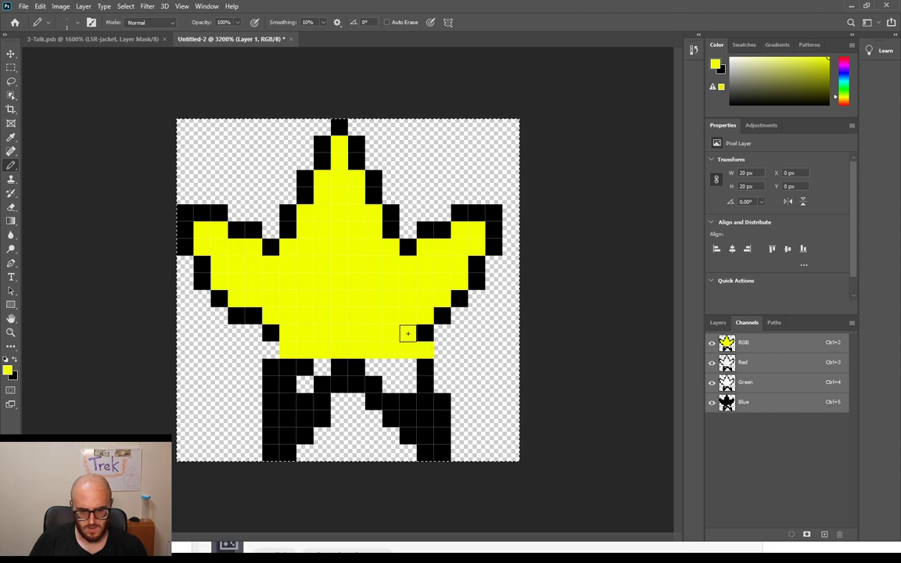
Step: Draw black stepped outlines down the outer sides of both lower legs to the canvas's lower edge
key(x)
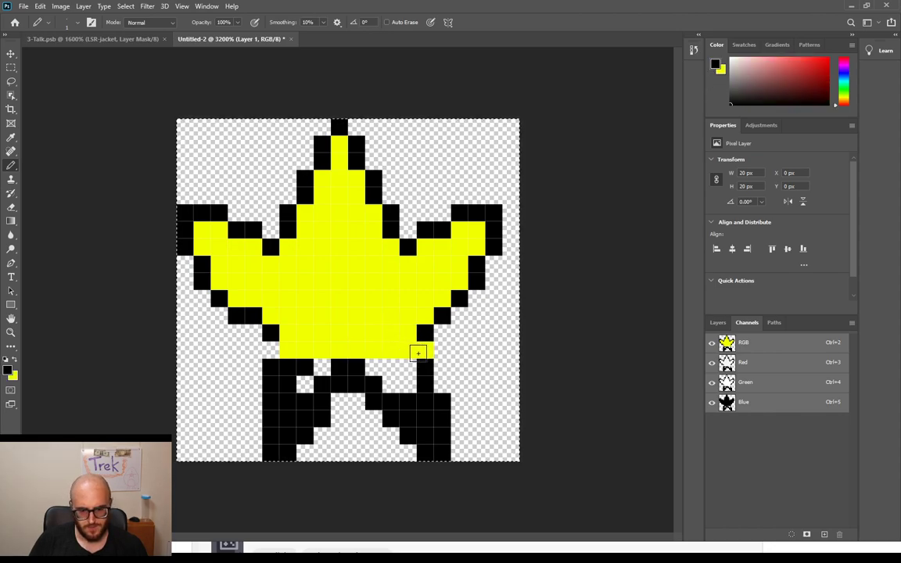
drag(442, 373, 476, 452)
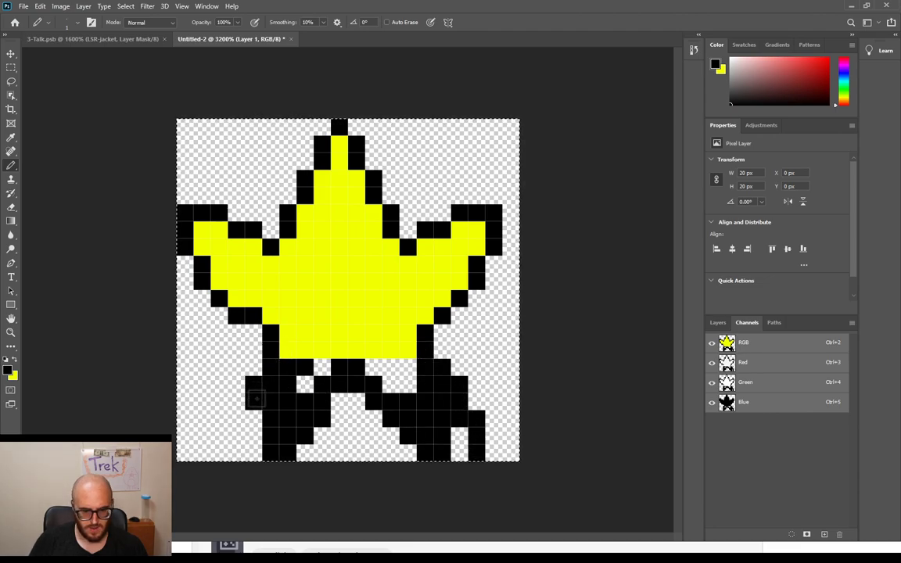
drag(256, 398, 233, 438)
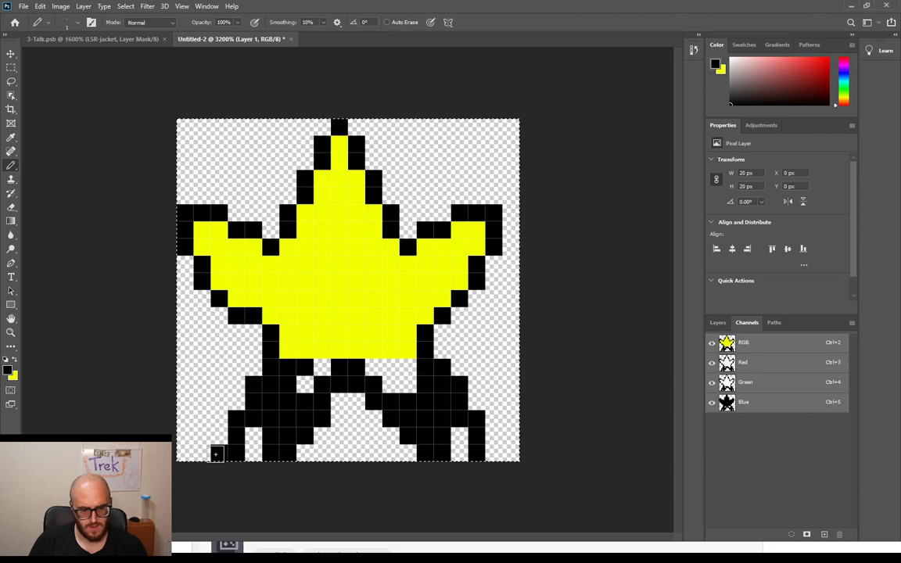
Step: Fill the insides of both legs with yellow, leaving black outlines along their edges
key(x)
mouse_move(236, 454)
mouse_down()
mouse_move(252, 452)
mouse_move(273, 391)
mouse_up()
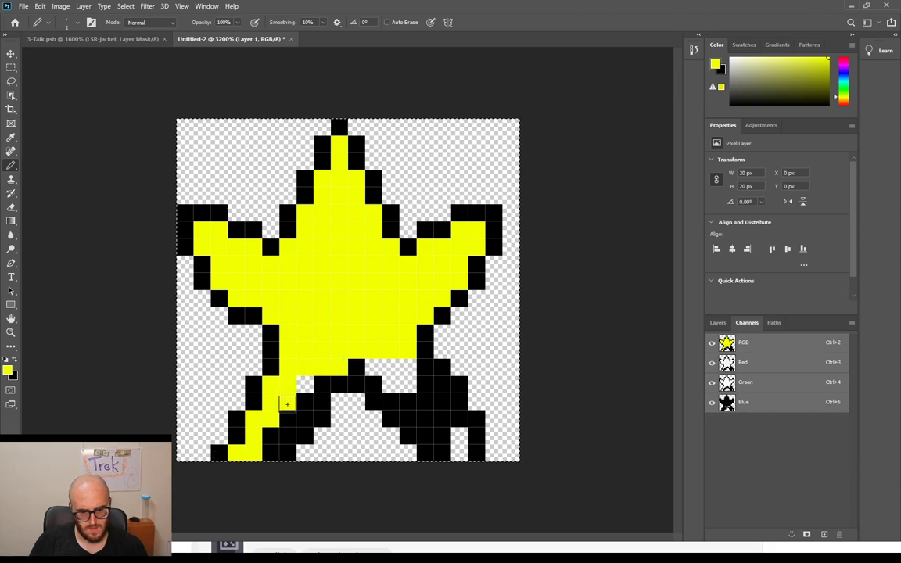
click(270, 452)
drag(408, 383, 459, 446)
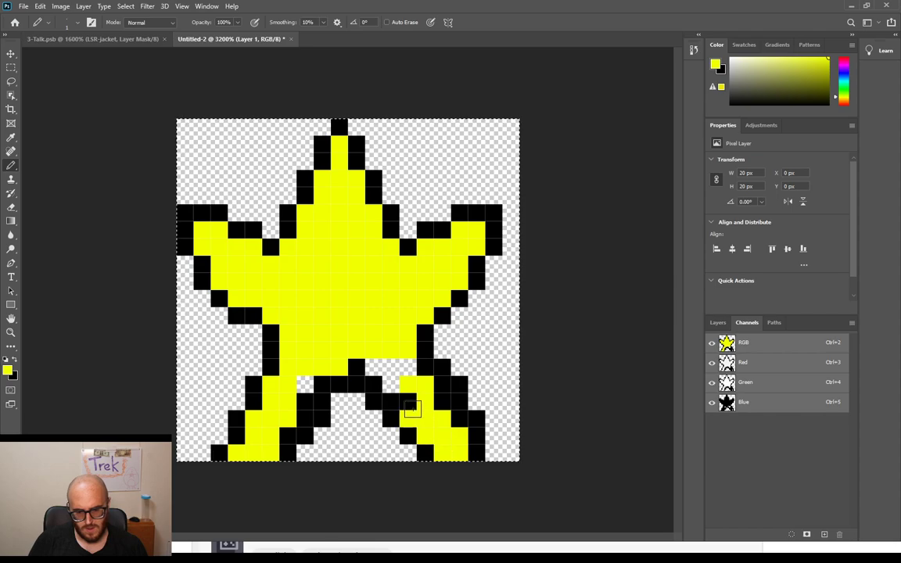
mouse_move(398, 388)
mouse_down()
mouse_move(436, 389)
mouse_move(454, 425)
mouse_up()
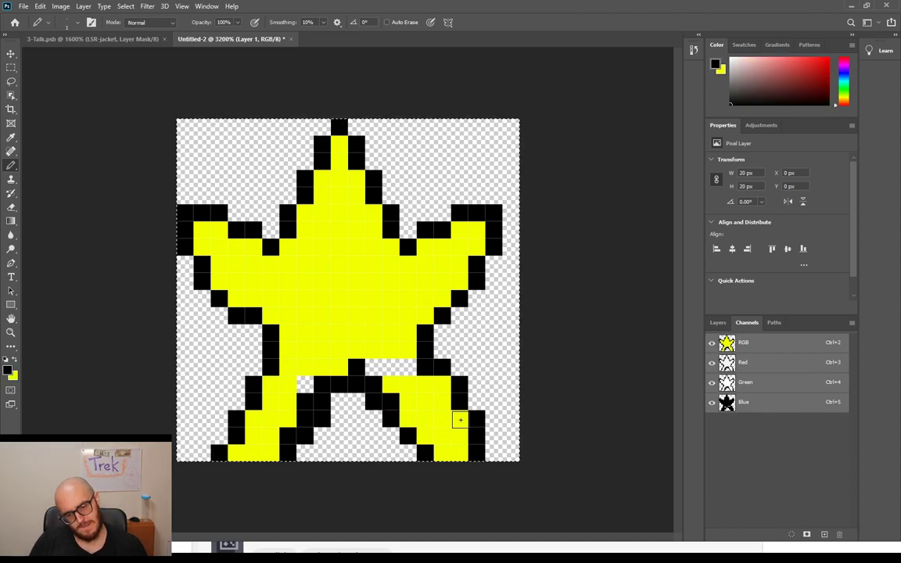
Step: Thin the black inner edges between the legs with yellow and fill the transparent gaps between body and legs
click(408, 429)
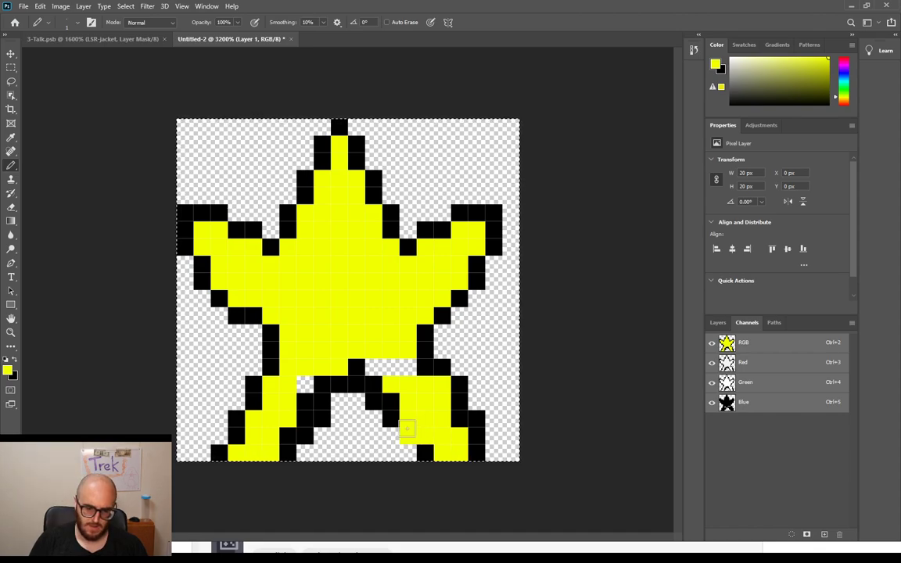
drag(389, 387, 374, 382)
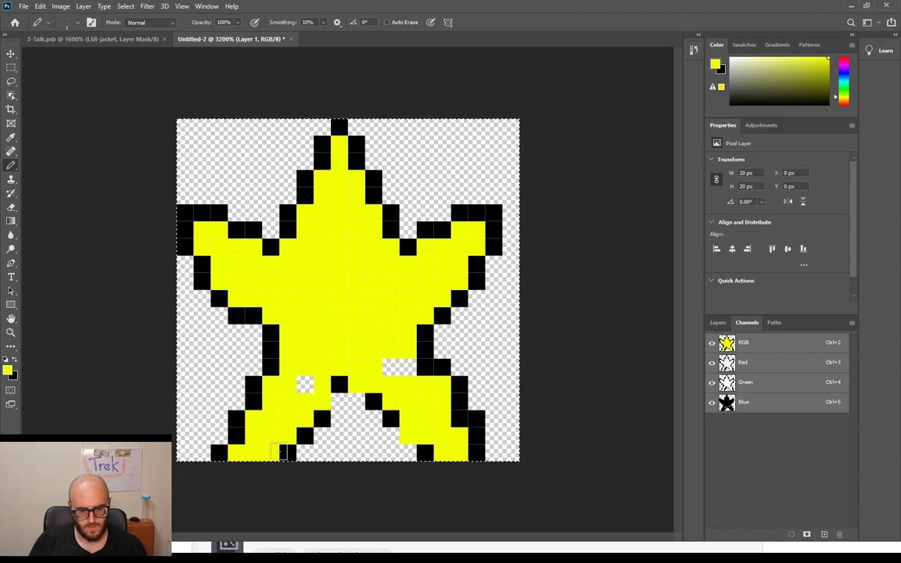
drag(386, 365, 406, 370)
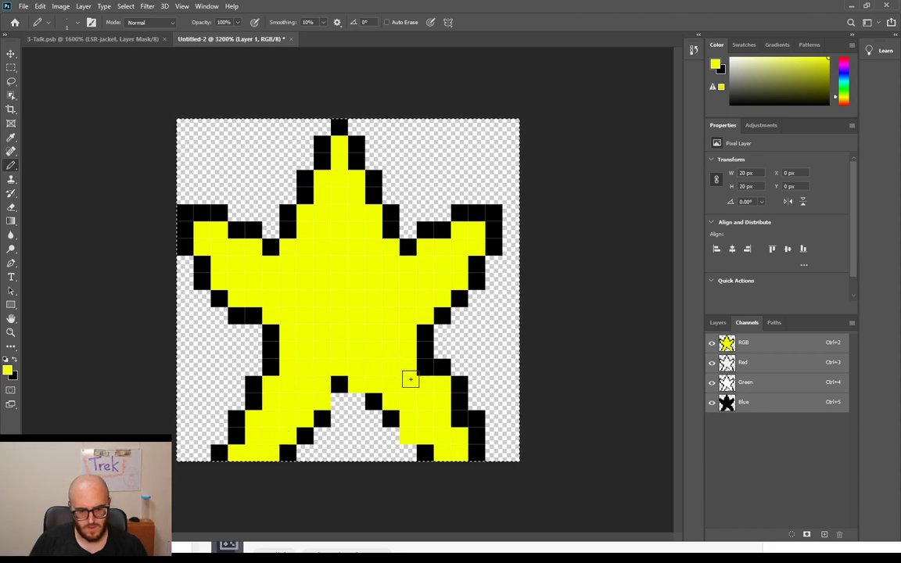
Step: Close both leg ends and their inner edges with black pixels, and erase the corner pixel protruding from the left leg
key(x)
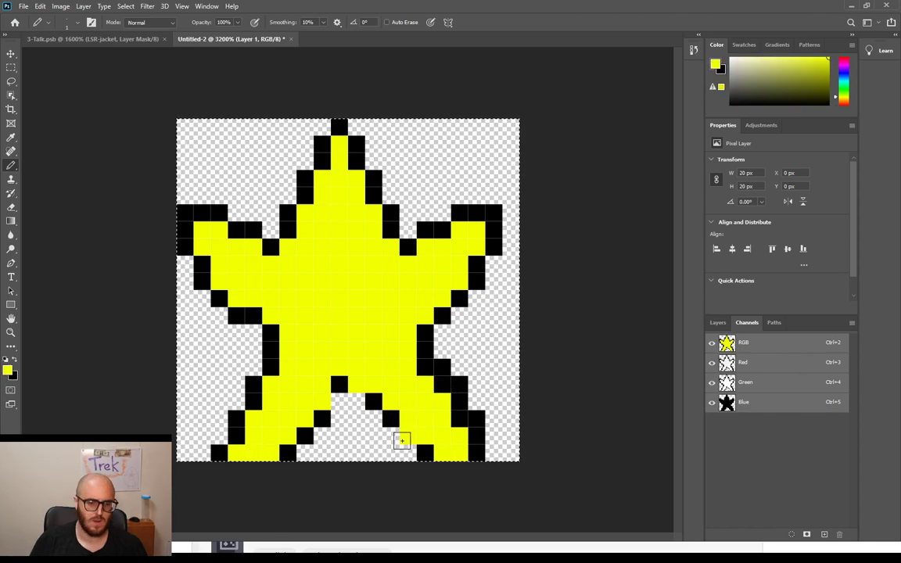
click(385, 436)
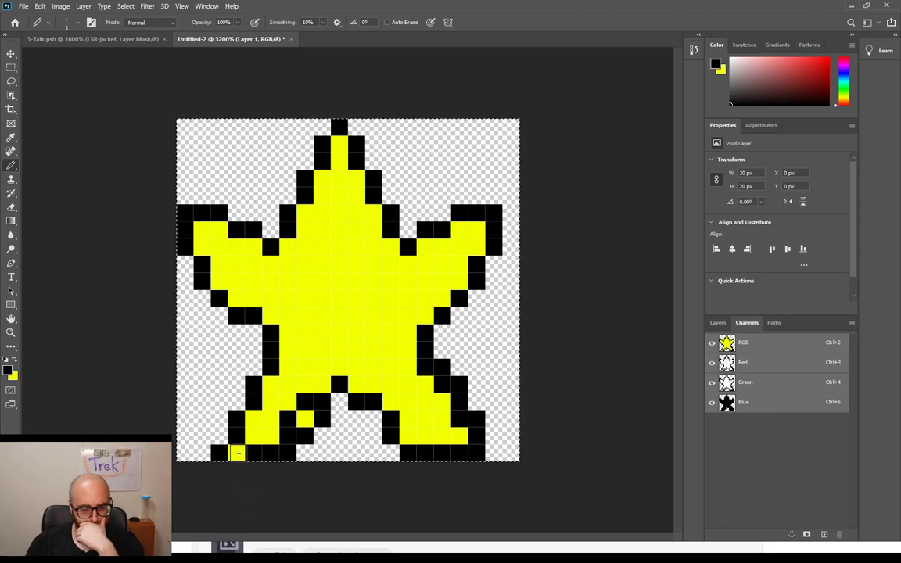
key(e)
click(222, 451)
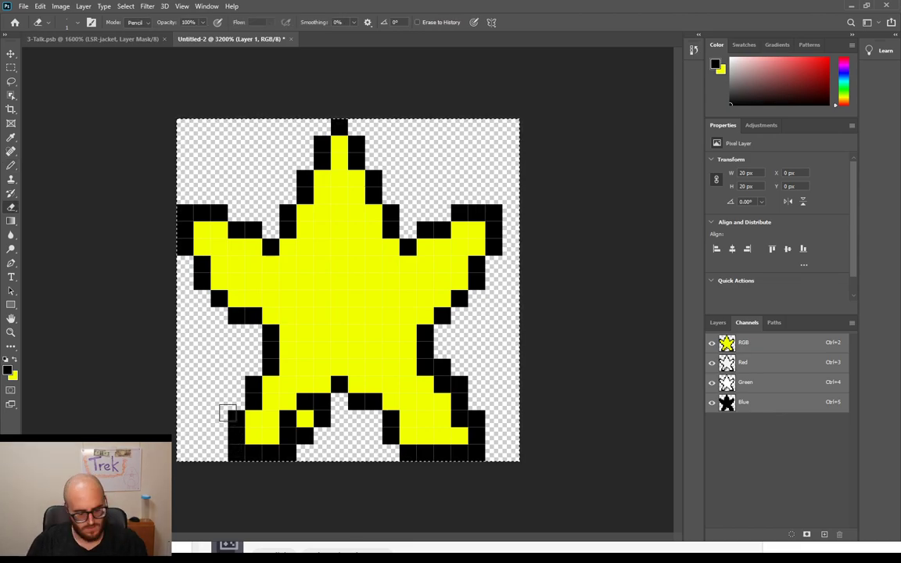
Step: Widen the left leg outward with yellow, redraw its outer outline in black and blacken the yellow pixel within its inner edge
key(b)
key(x)
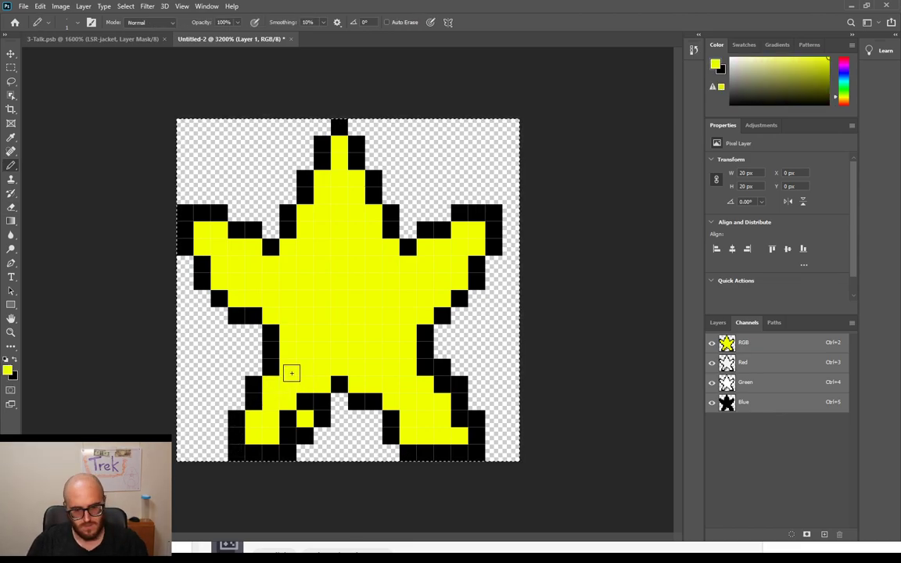
click(258, 404)
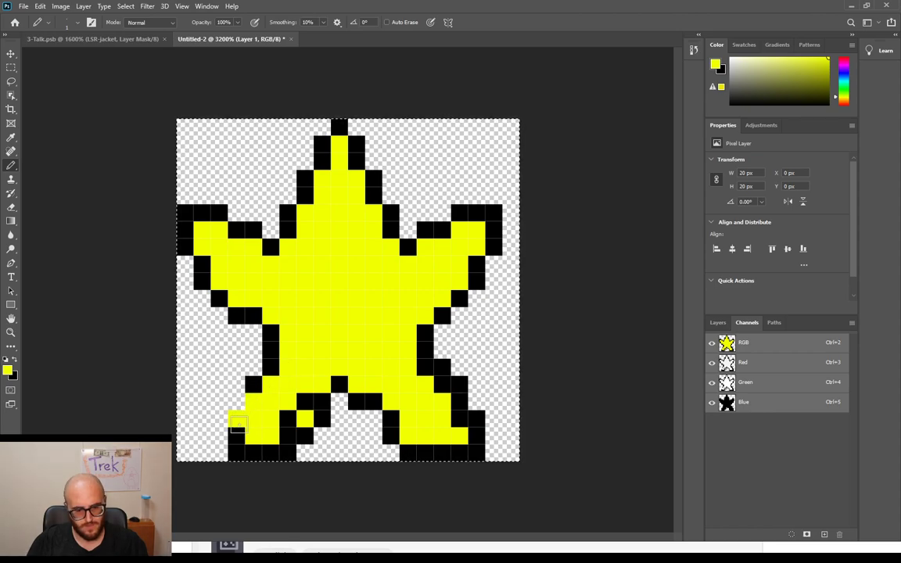
key(x)
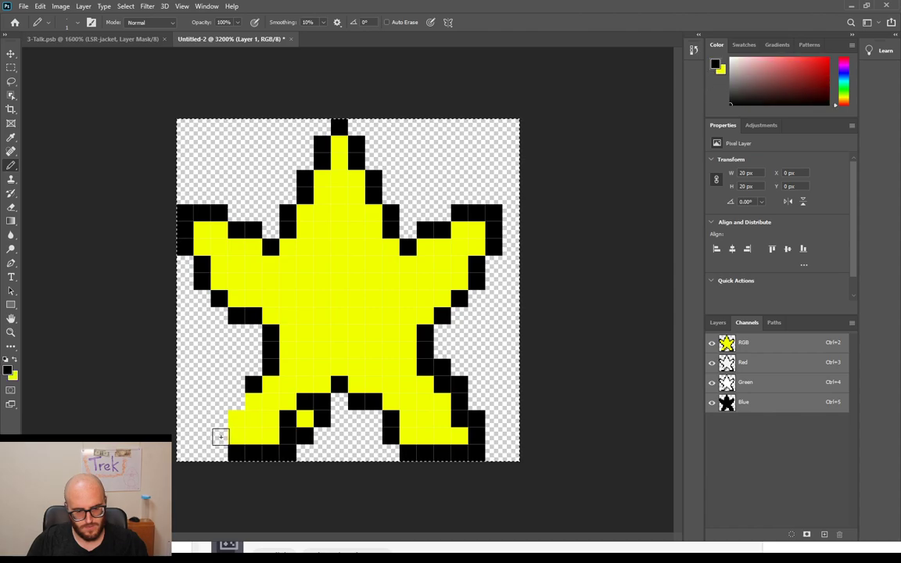
click(304, 418)
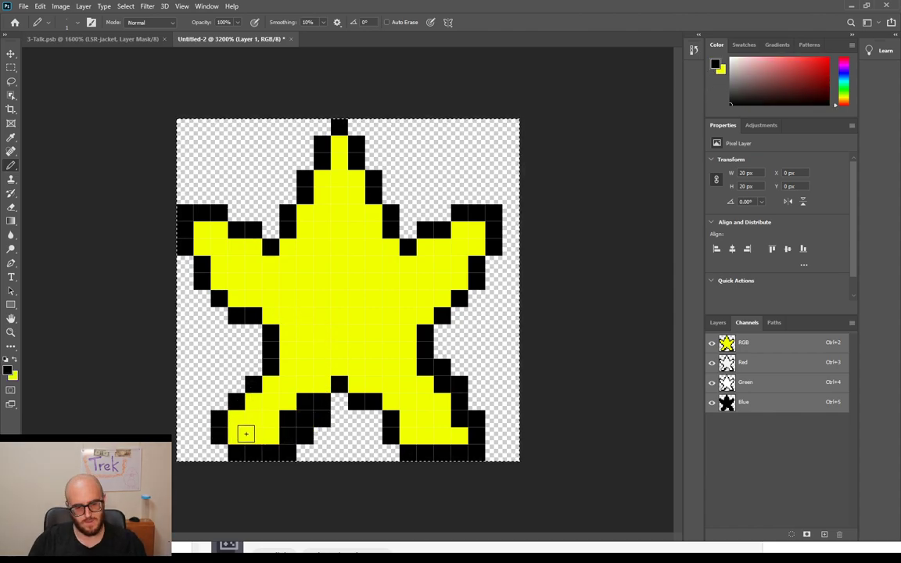
Step: Recolor the left leg's surplus inner black pixels yellow and add a black pixel beneath the notch between the legs
key(x)
click(287, 421)
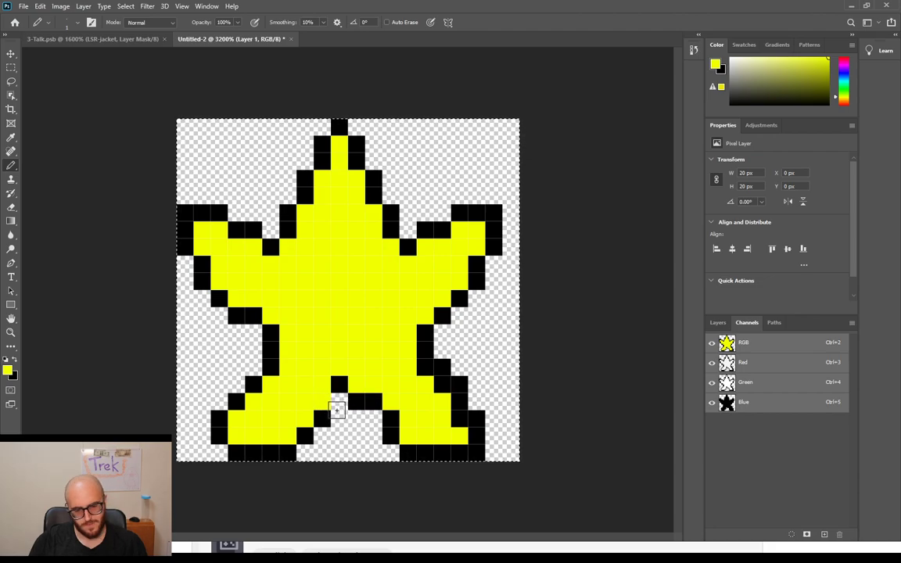
key(x)
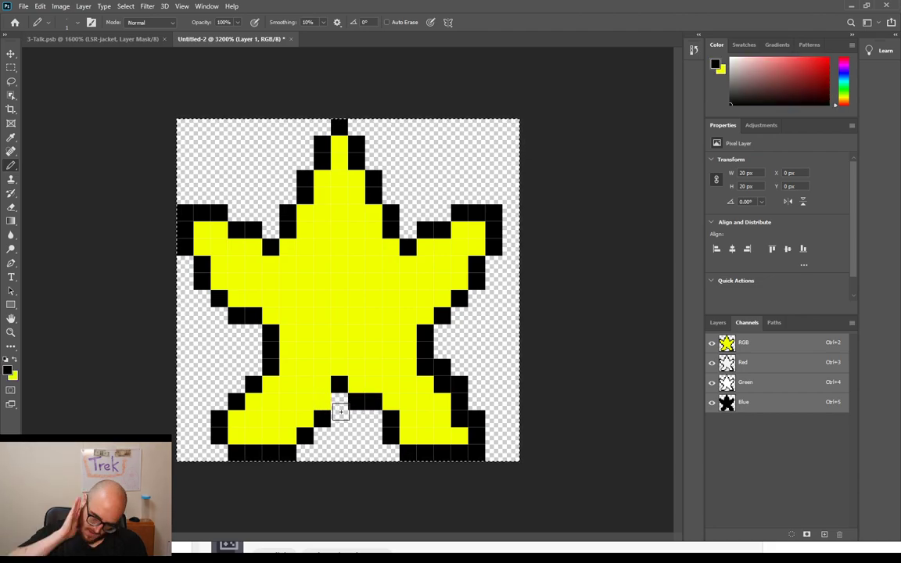
click(339, 399)
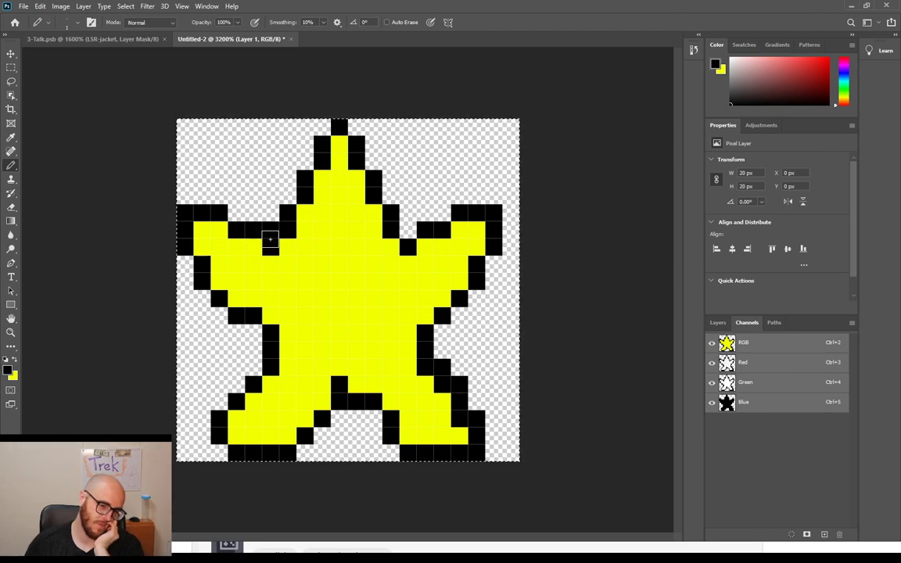
Step: Show the rulers and crop the canvas to 19 × 19 px, trimming the rightmost column and the bottom row
key(x)
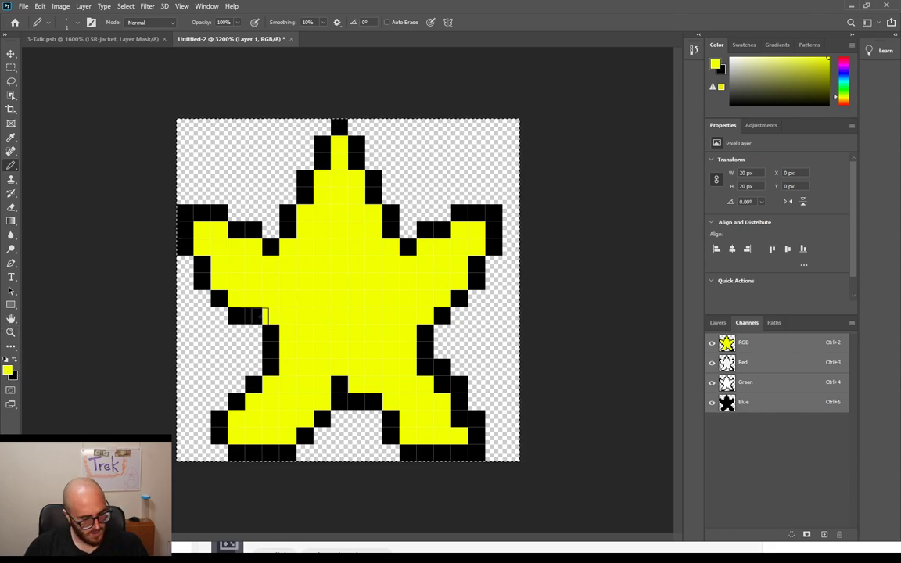
key(x)
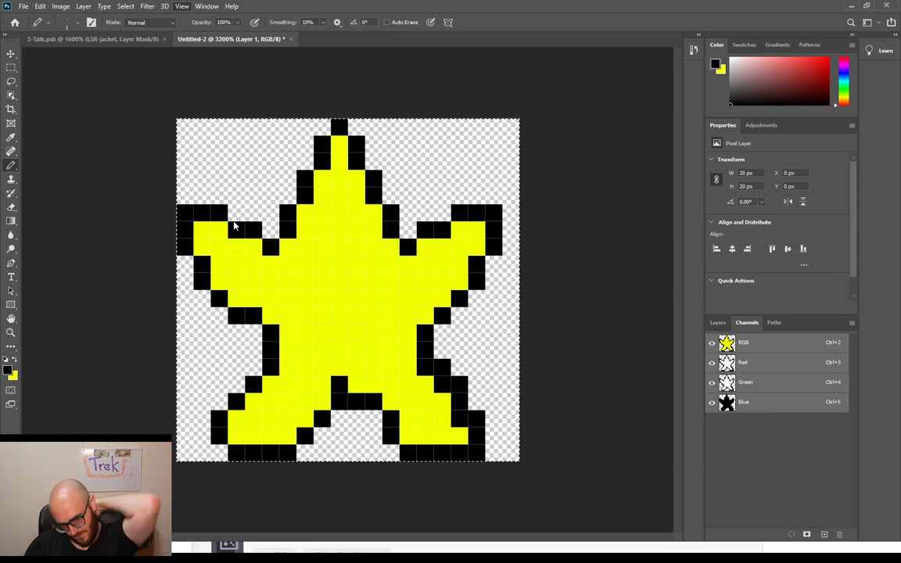
key(ctrl+r)
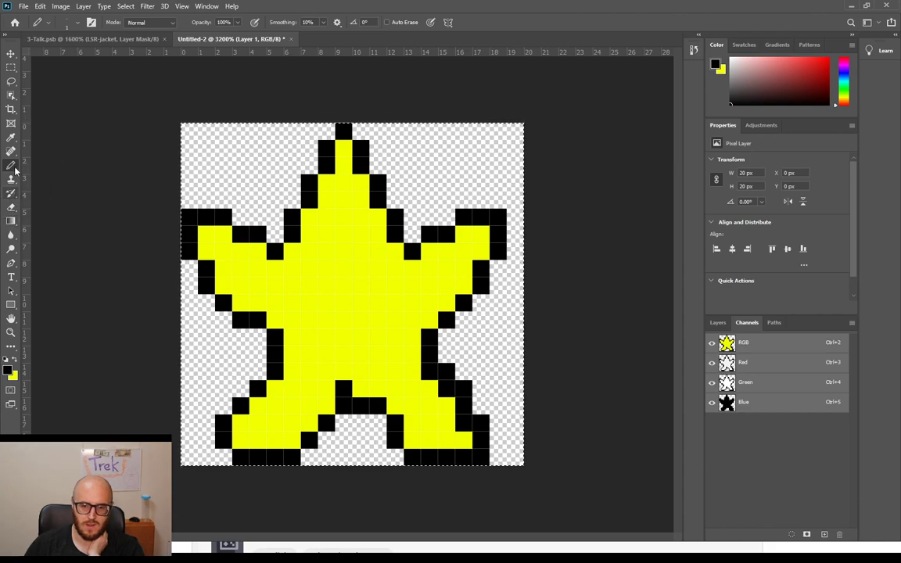
click(11, 68)
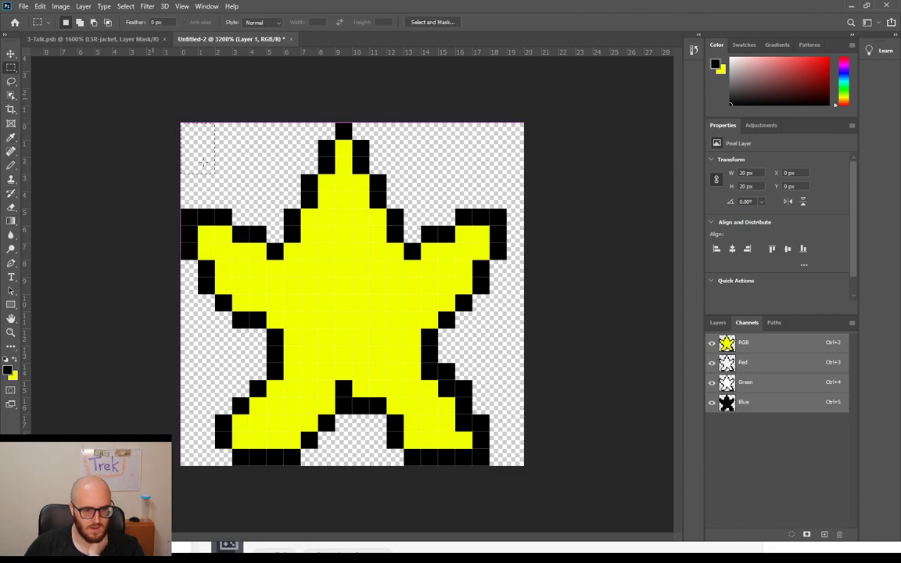
drag(490, 496, 76, 47)
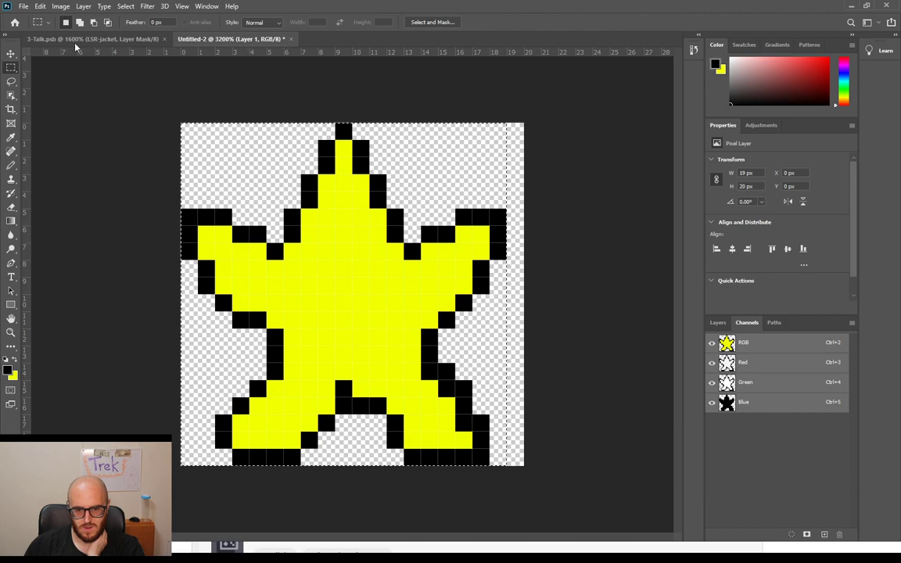
click(109, 116)
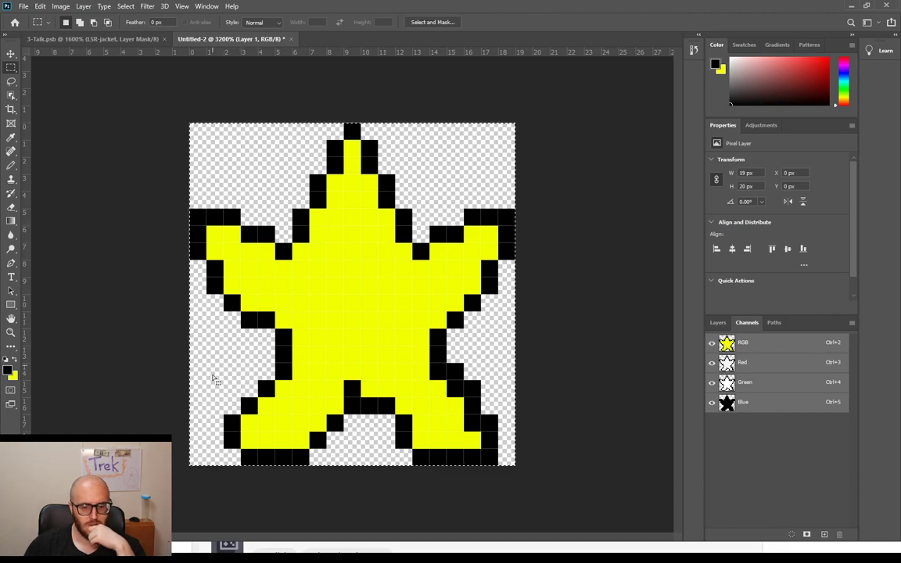
drag(137, 101, 534, 425)
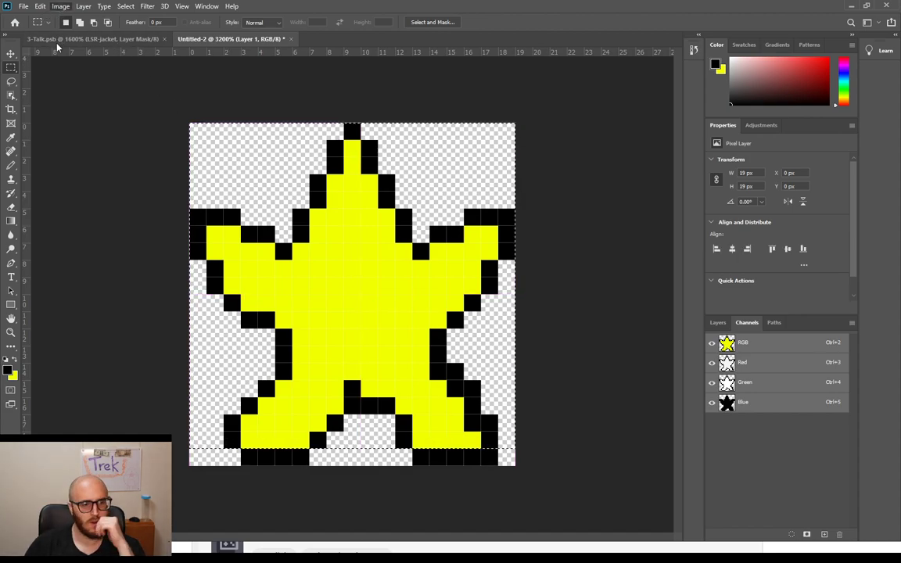
scroll(102, 119, up, 1)
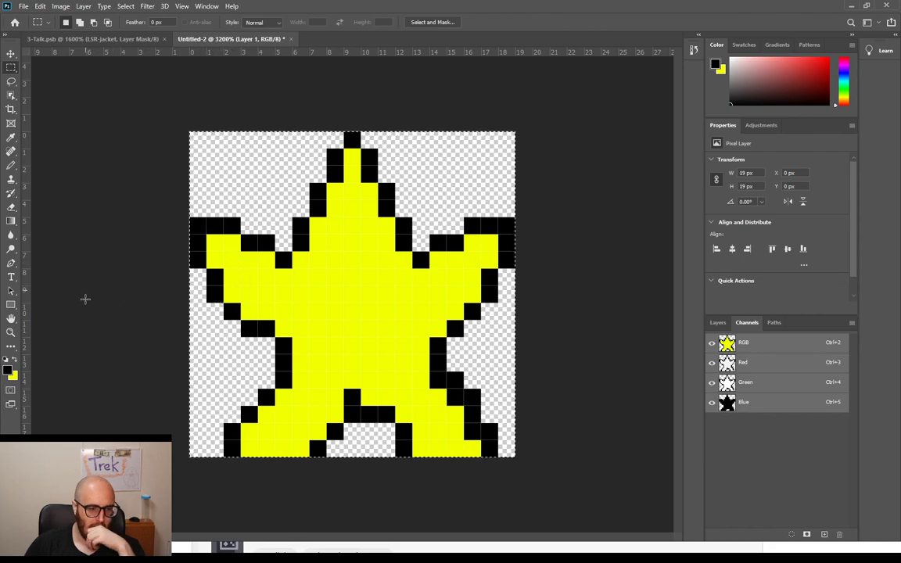
Step: Clear the selection and mark the center pixel of the canvas in black with the Pencil
click(352, 299)
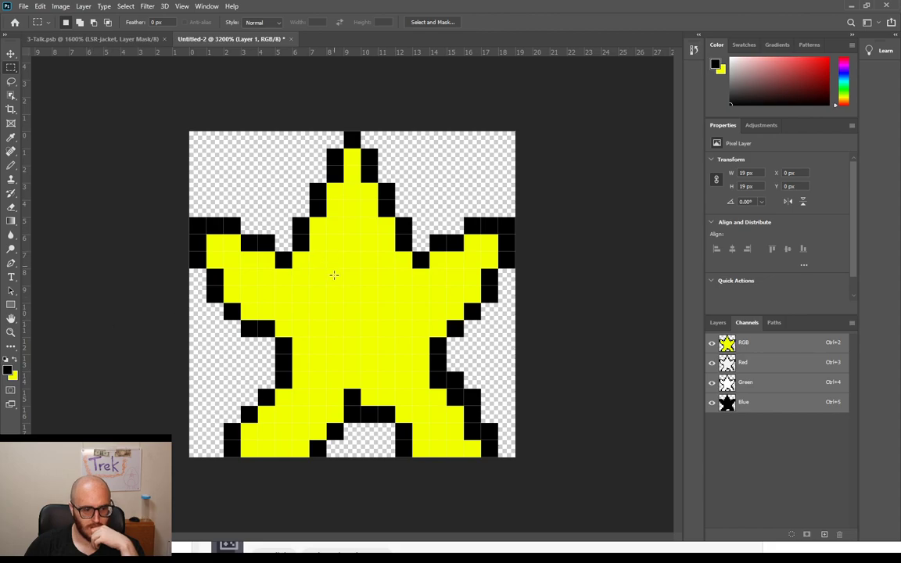
key(b)
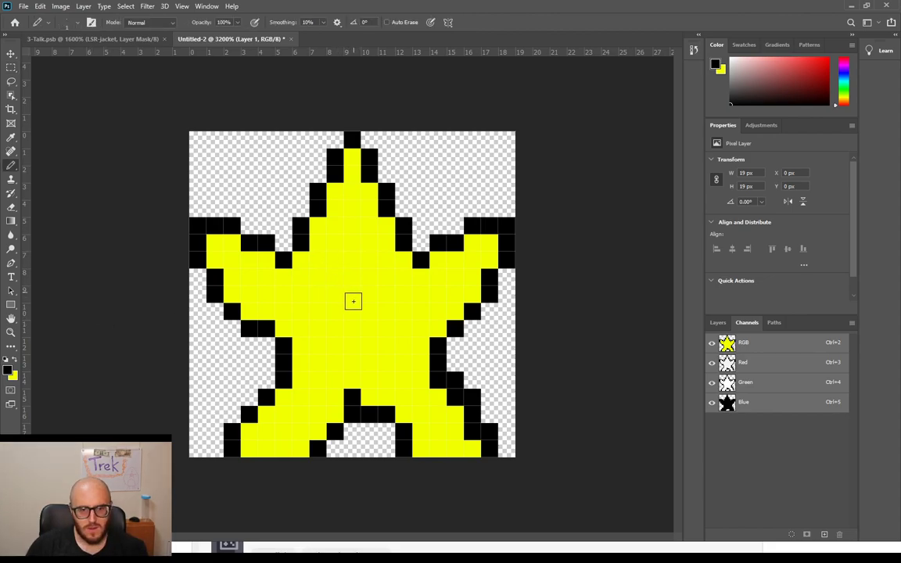
click(352, 295)
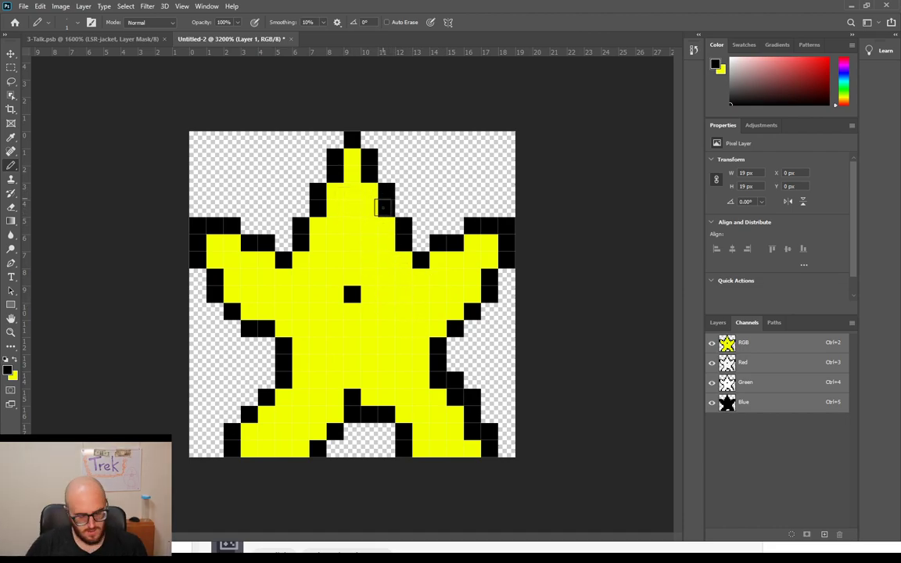
Step: Extend the right arm diagonally upward in yellow with the Pencil and recolor its old black upper outline yellow
key(x)
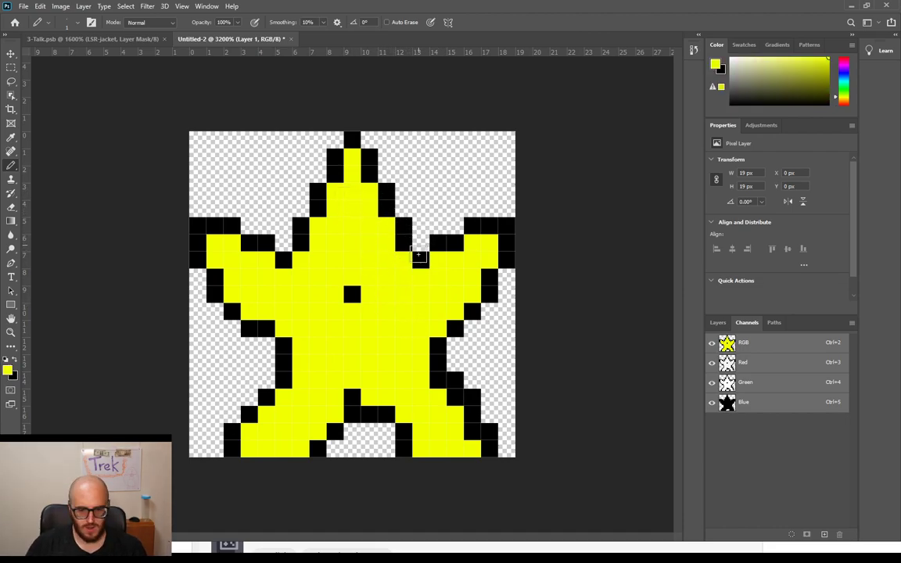
click(422, 259)
click(439, 242)
click(457, 224)
click(473, 207)
click(490, 192)
click(504, 223)
click(488, 226)
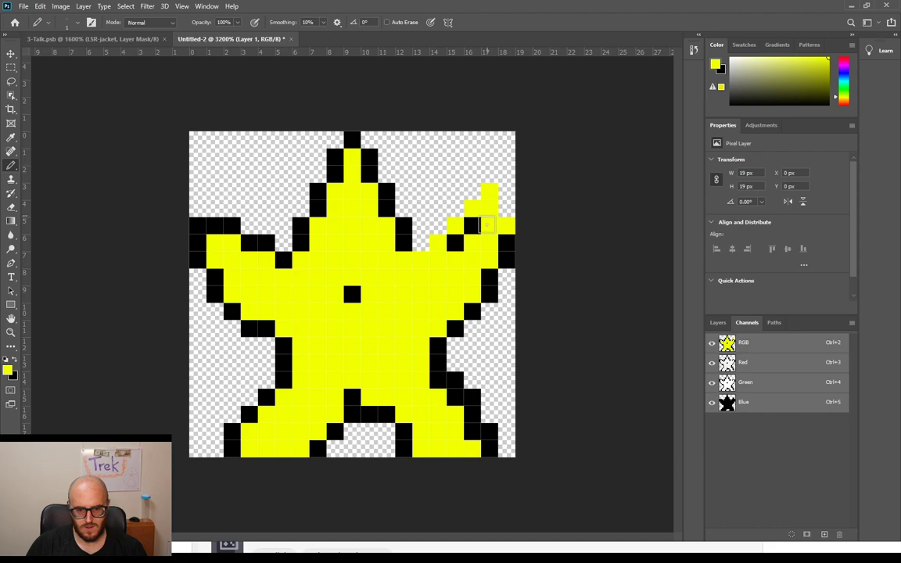
click(473, 226)
click(456, 243)
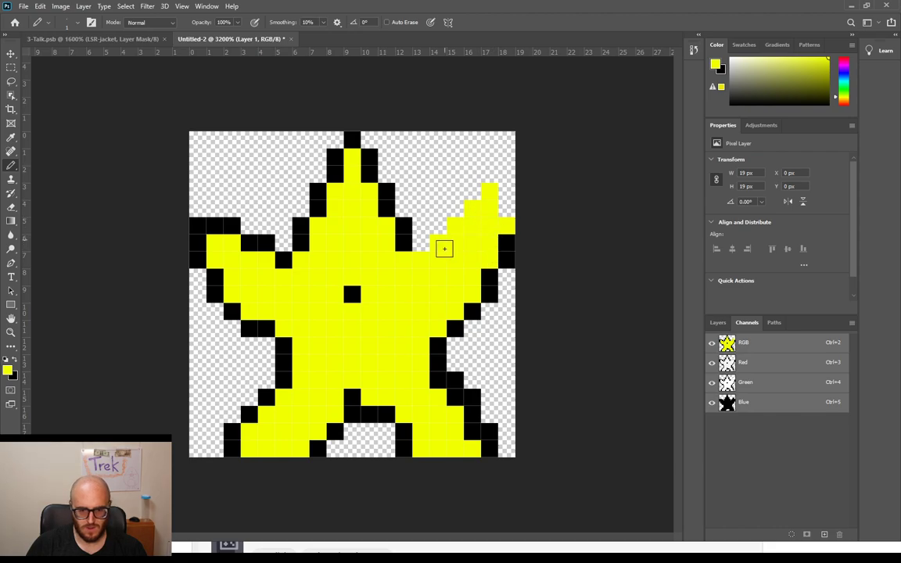
Step: Outline the raised right arm in black along its upper diagonal, tip and outer edge
key(x)
click(421, 243)
click(438, 226)
click(456, 208)
click(490, 173)
click(473, 190)
click(507, 190)
click(509, 206)
click(507, 225)
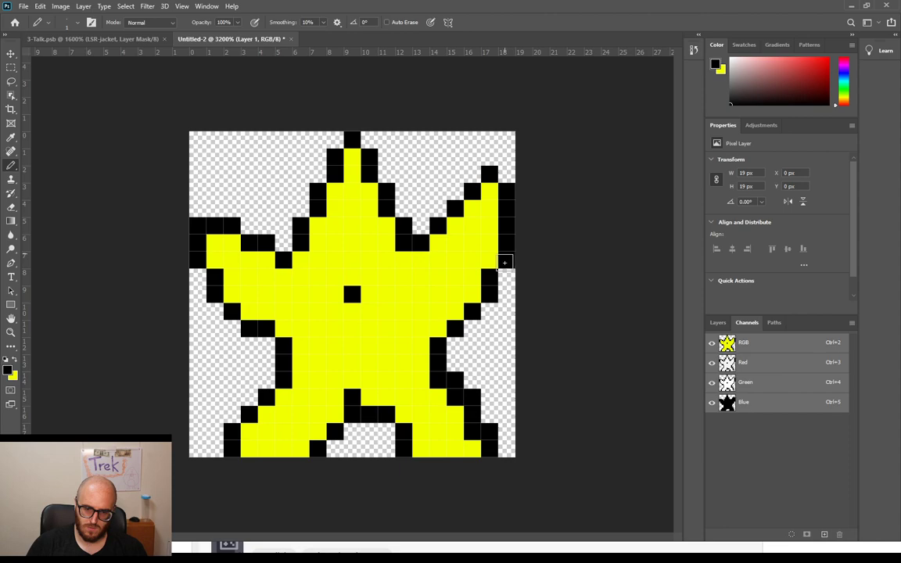
Step: Thicken the right arm's black outline with extra inner pixels beneath its tip, on its upper edge and along its underside
click(489, 242)
click(490, 276)
click(473, 293)
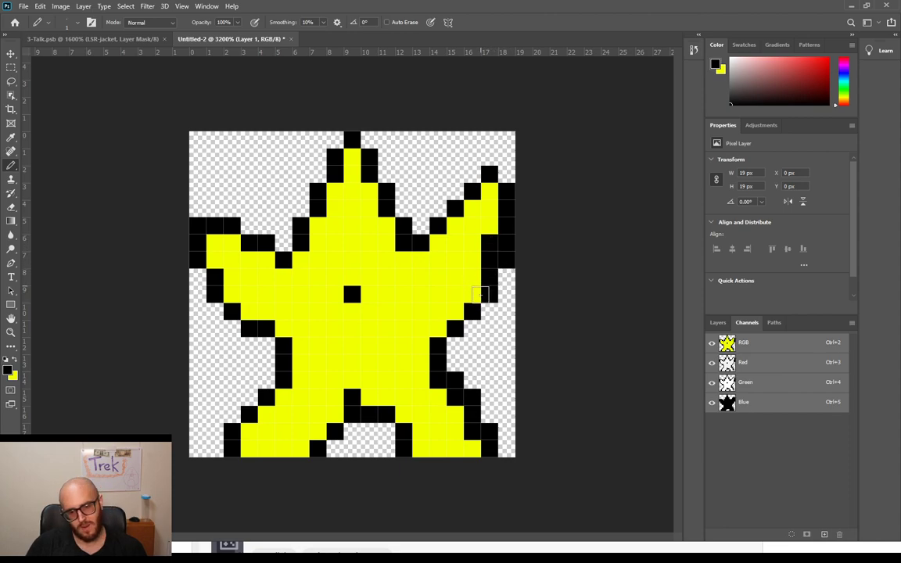
click(490, 190)
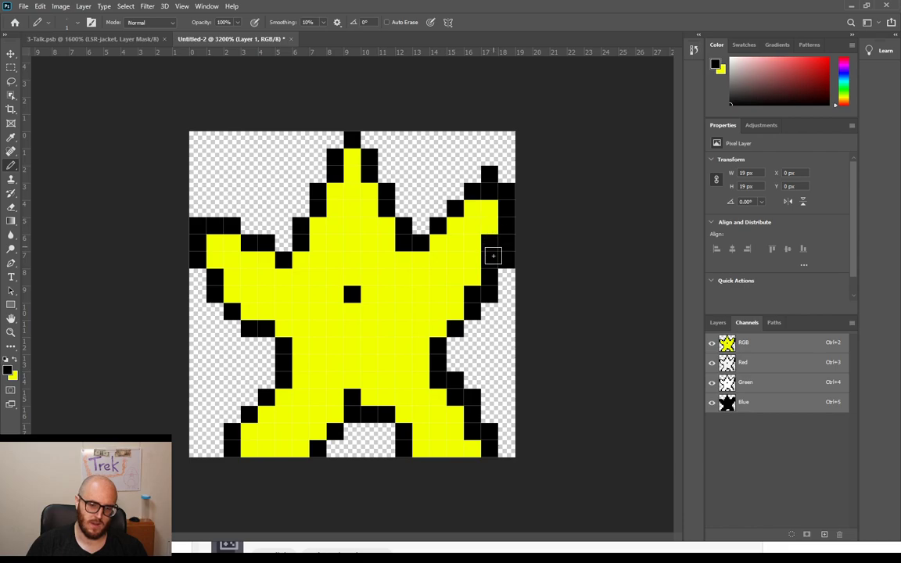
key(x)
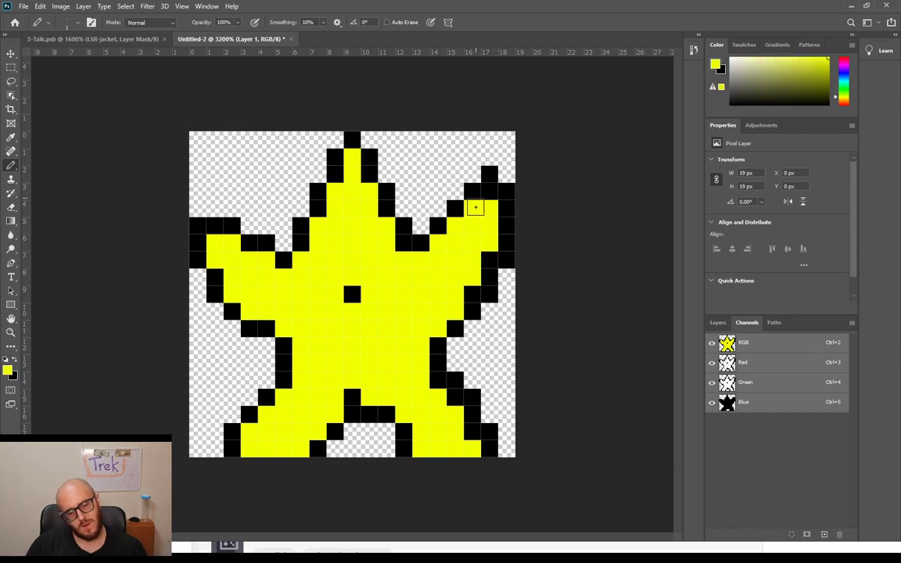
key(x)
click(474, 208)
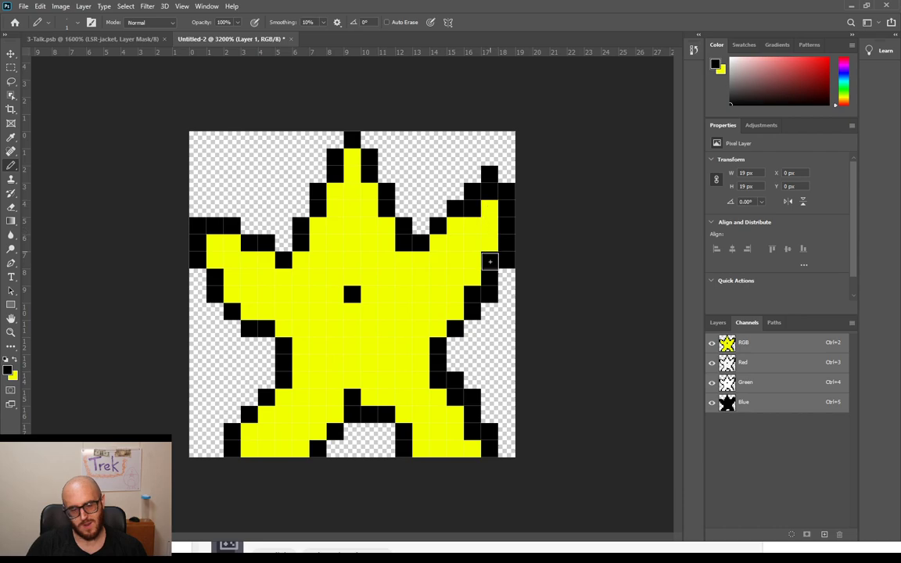
key(x)
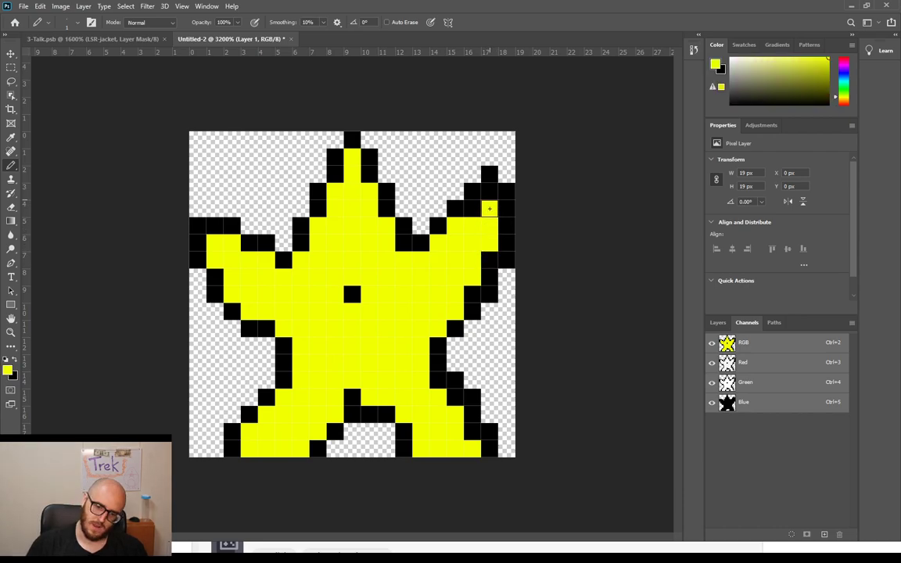
key(x)
Step: Draw a diagonal black upper outline for a raised left arm, rising outward from the notch beside the head
click(266, 225)
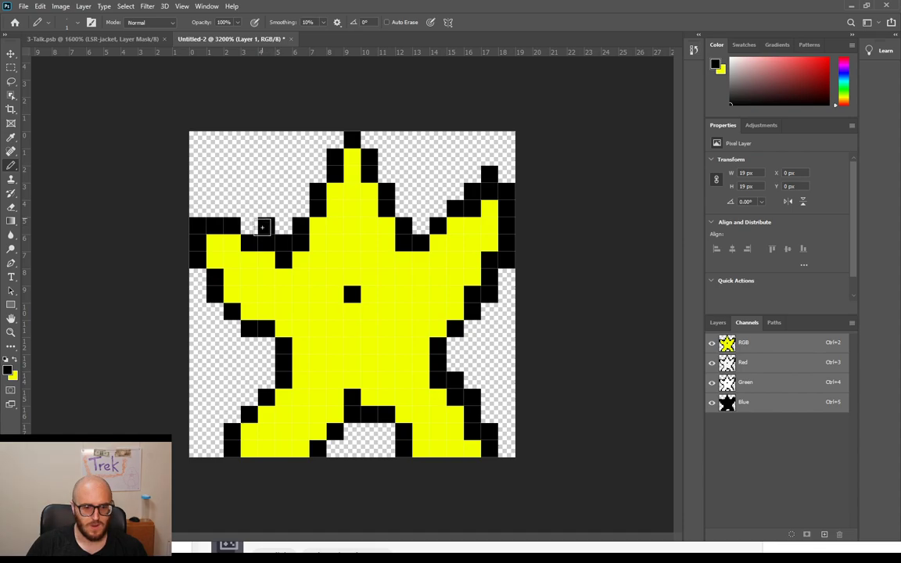
click(249, 208)
click(232, 191)
click(216, 175)
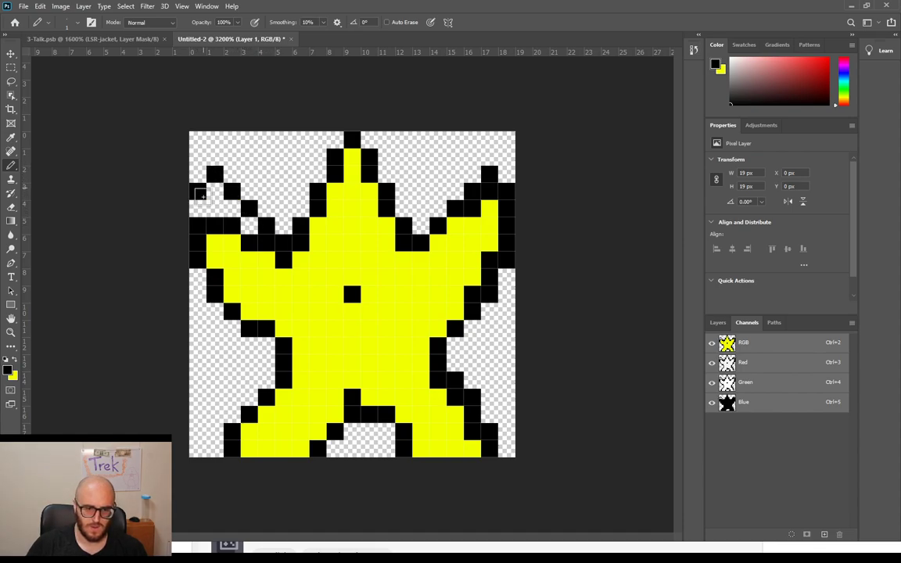
Step: Fill the raised left arm with yellow over its old outline, then blacken its outer edge and the pixel beneath its tip
key(x)
mouse_move(277, 262)
mouse_down()
mouse_move(253, 247)
mouse_move(263, 246)
mouse_move(240, 242)
mouse_move(252, 243)
mouse_move(214, 197)
mouse_move(189, 214)
mouse_move(202, 222)
mouse_move(199, 235)
mouse_move(219, 222)
mouse_up()
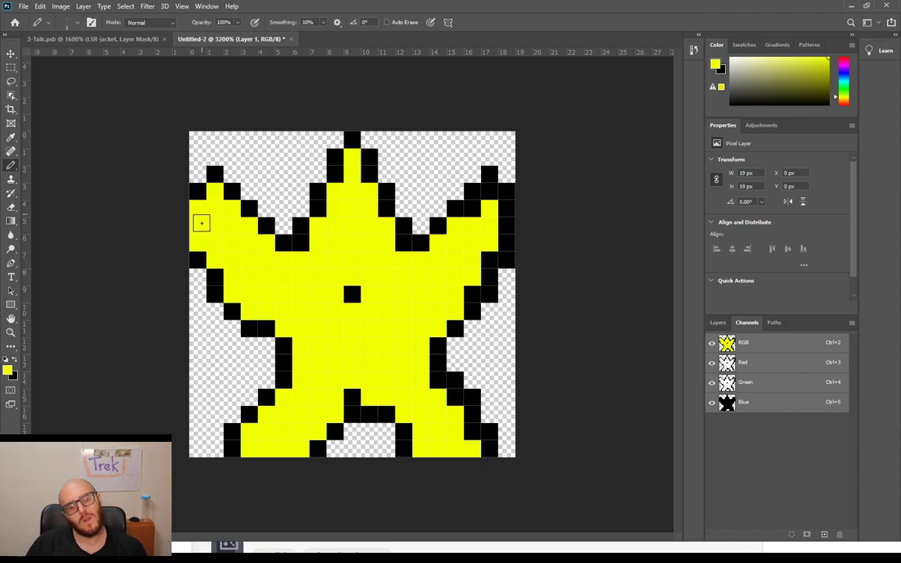
key(x)
click(198, 209)
key(ctrl+z)
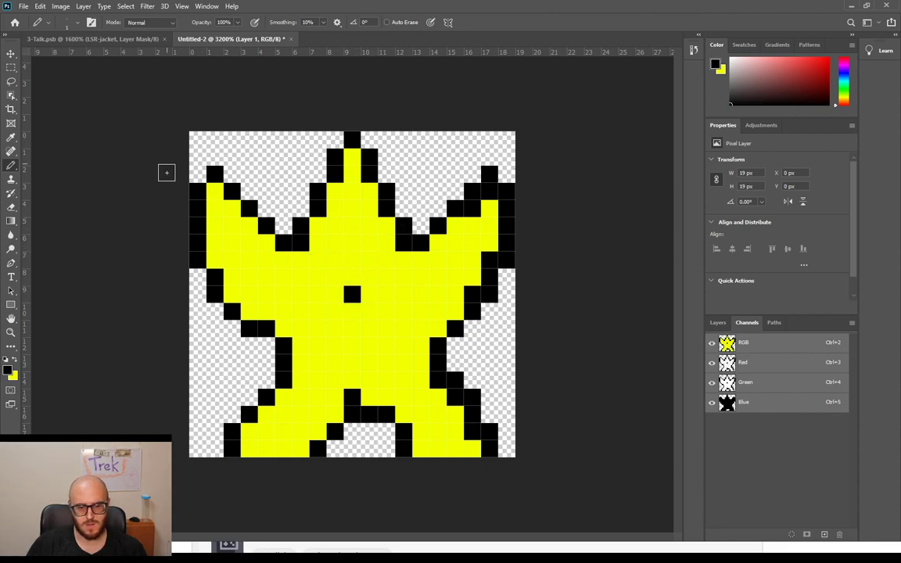
click(216, 191)
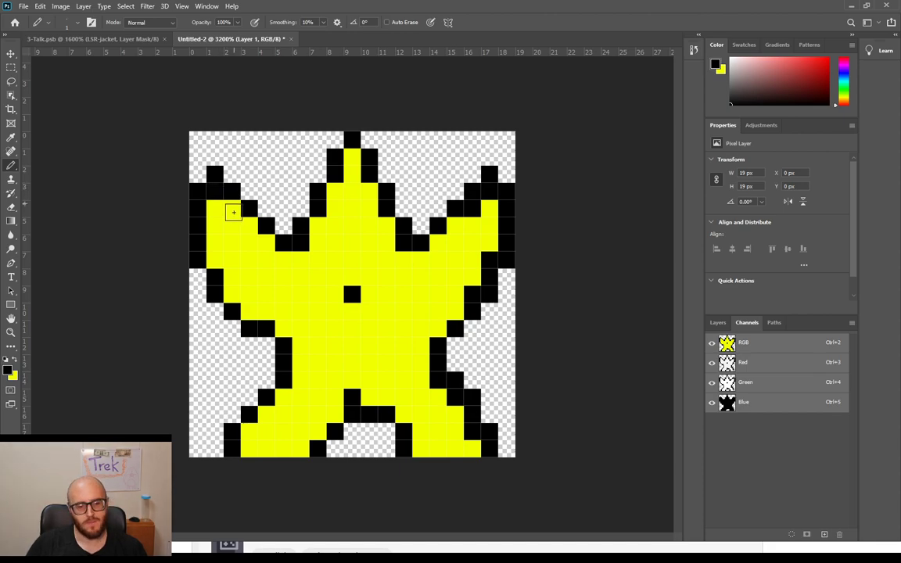
Step: Erase the left arm's topmost tip pixel and the outer corner pixel of its outline
key(x)
key(e)
click(214, 175)
click(199, 188)
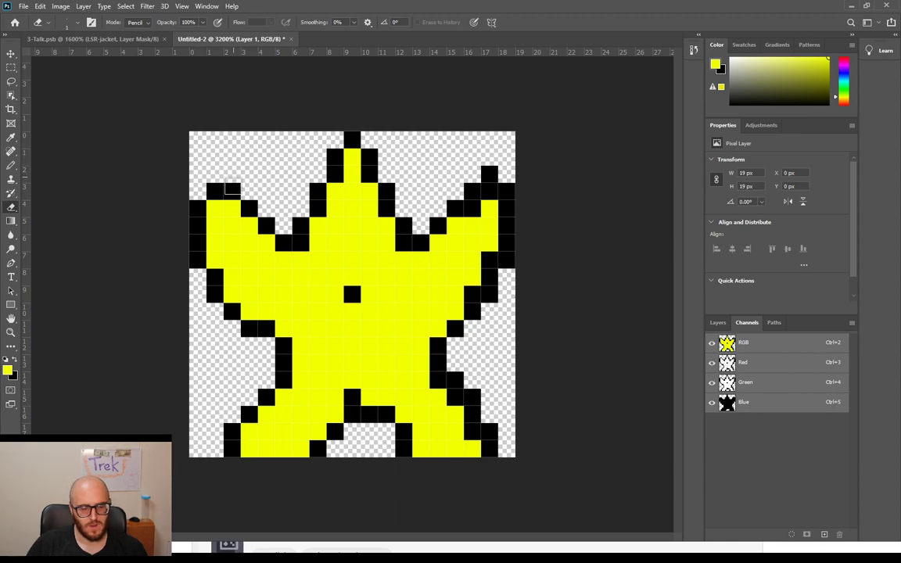
key(x)
drag(216, 261, 249, 263)
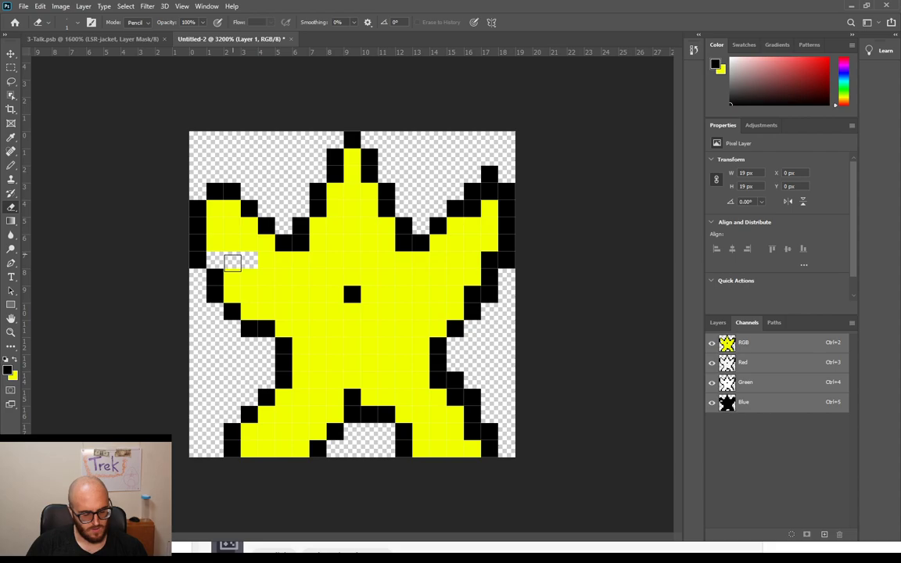
key(b)
key(ctrl+z)
key(x)
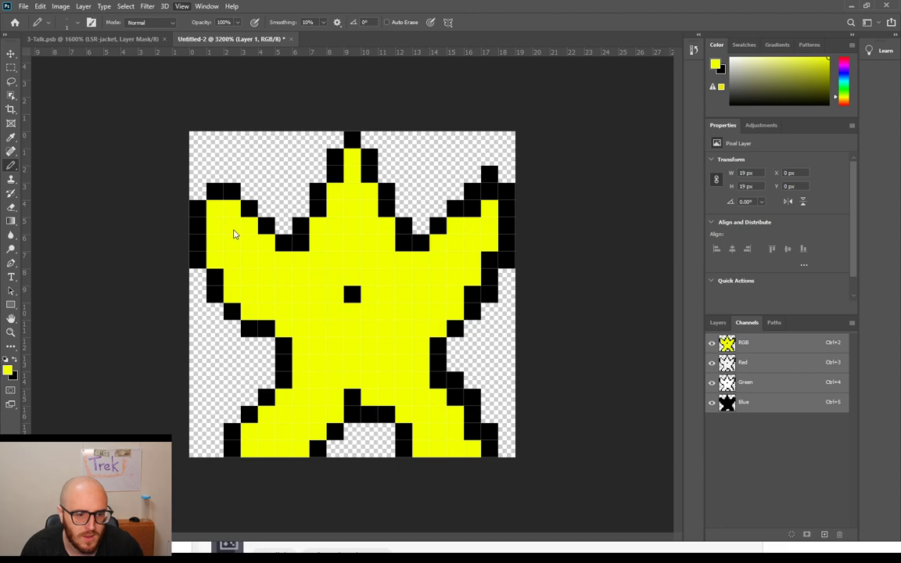
Step: Add a vertical guide through the horizontal center of the canvas
click(235, 309)
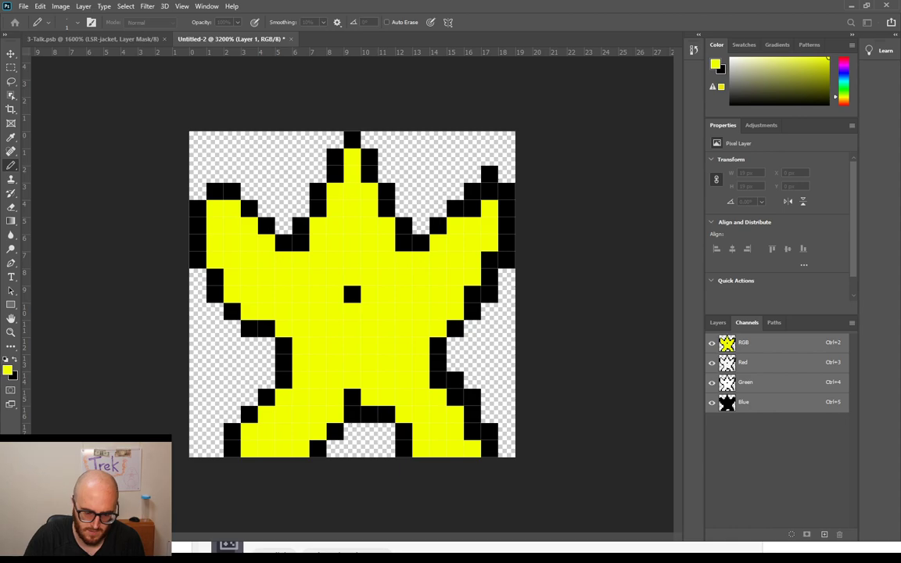
key(Return)
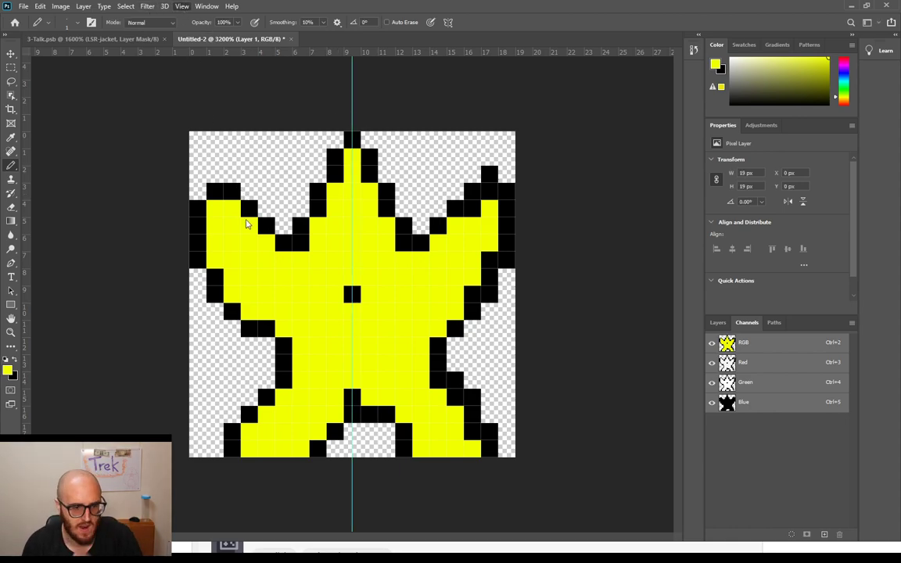
click(238, 312)
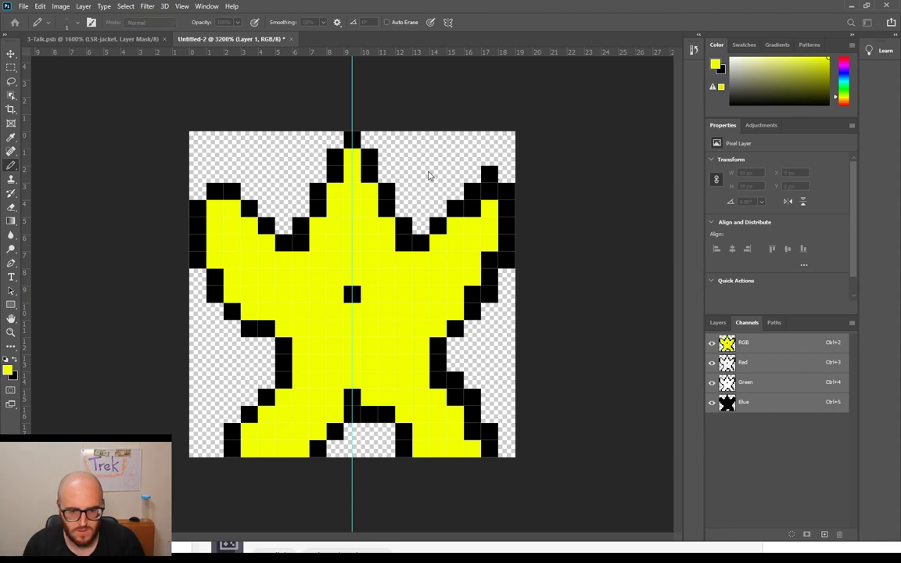
key(Return)
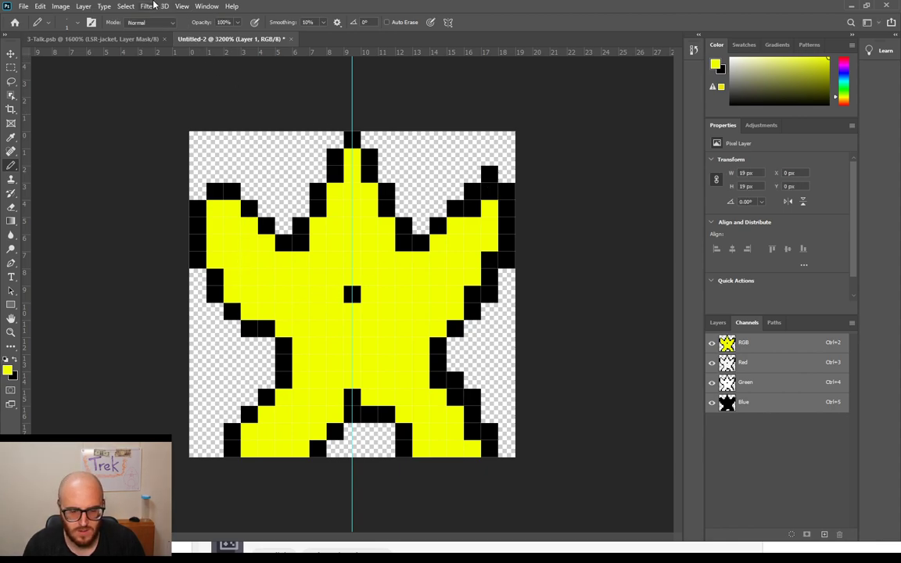
Step: Add guides along all four edges of the canvas
click(186, 7)
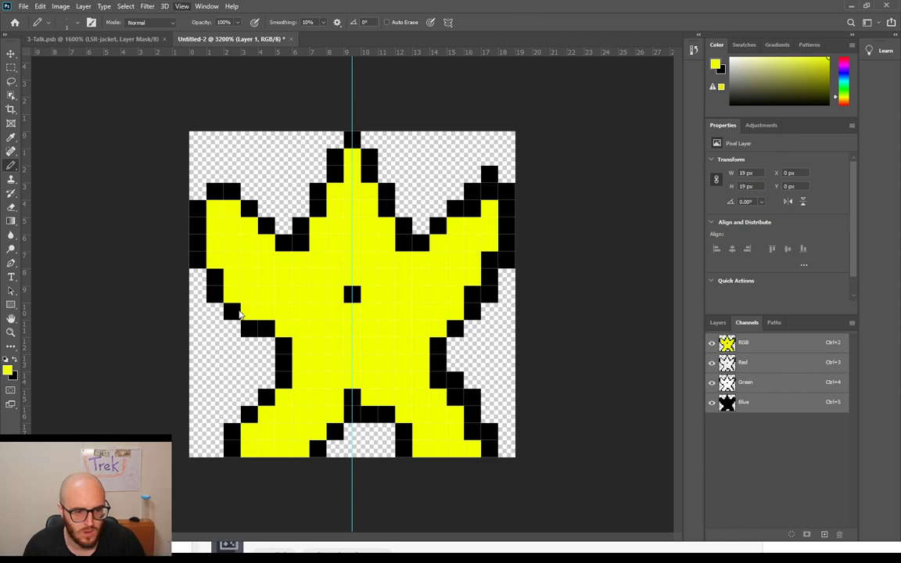
click(240, 315)
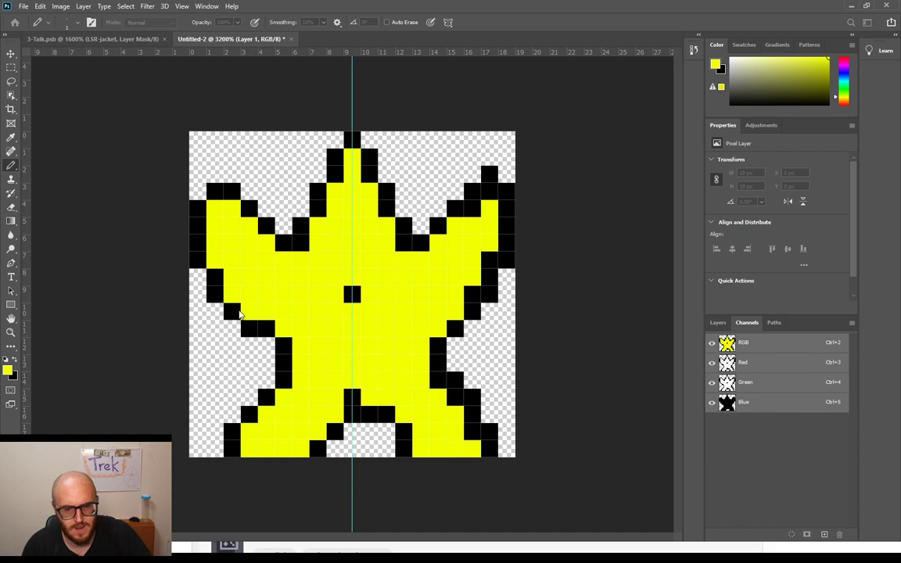
click(481, 182)
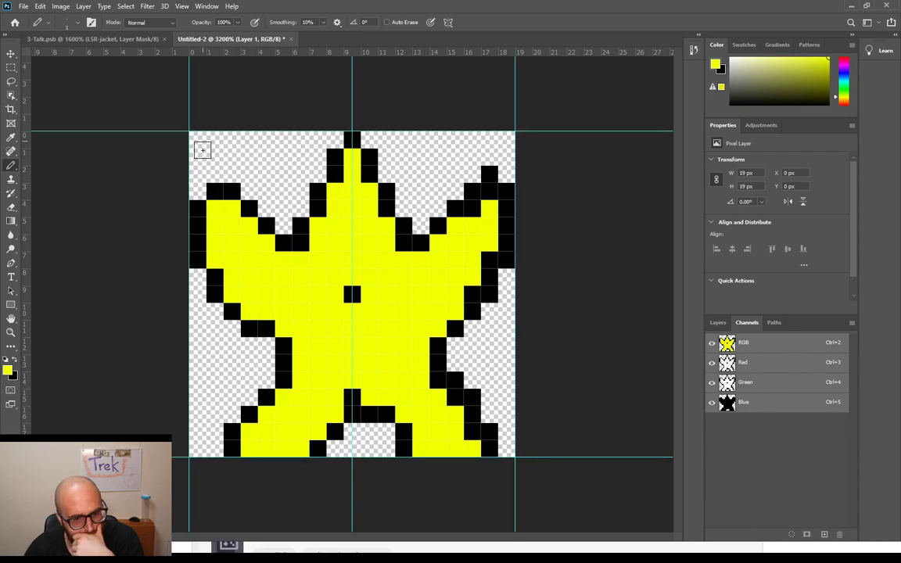
Step: Try a diagonal yellow Pencil stroke across the canvas from its upper-left corner, and undo it
mouse_move(199, 143)
mouse_down()
mouse_move(347, 302)
mouse_move(528, 438)
mouse_up()
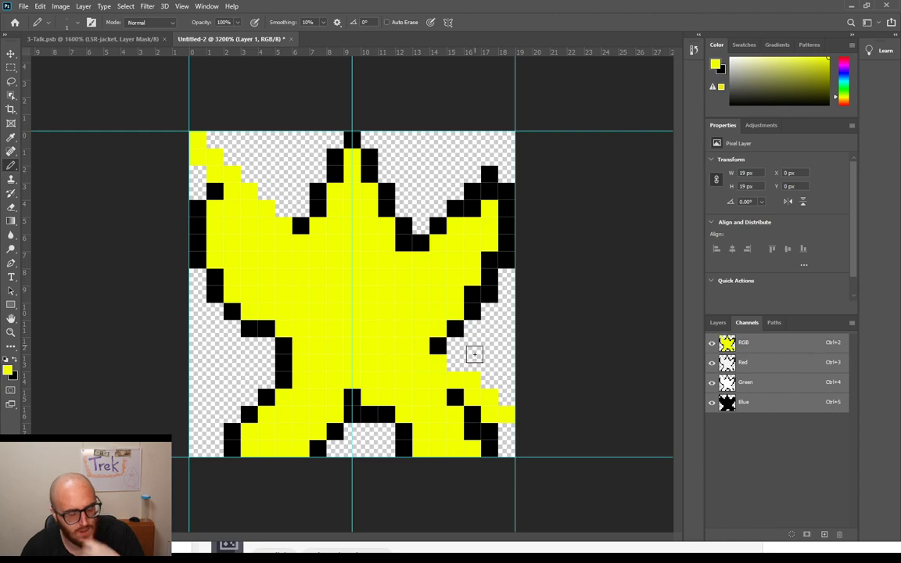
key(ctrl+z)
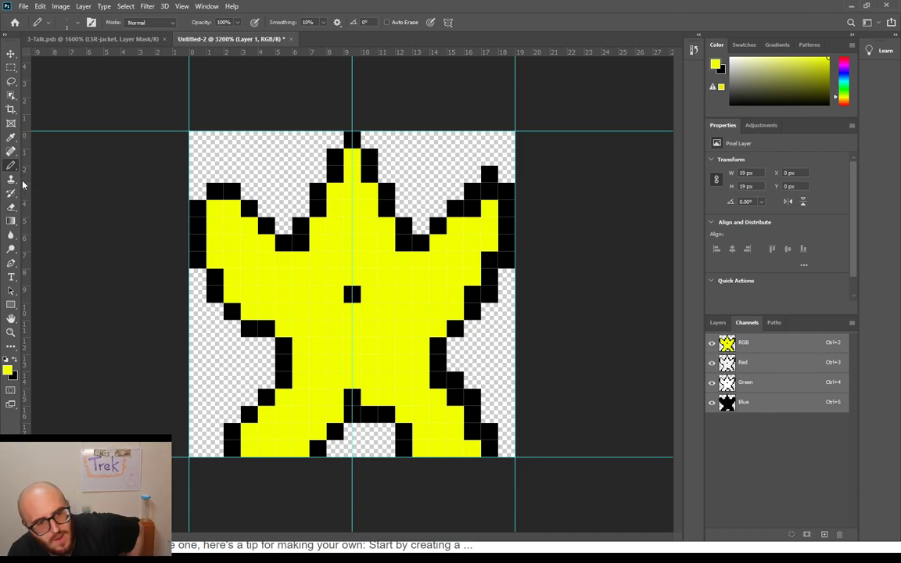
click(719, 323)
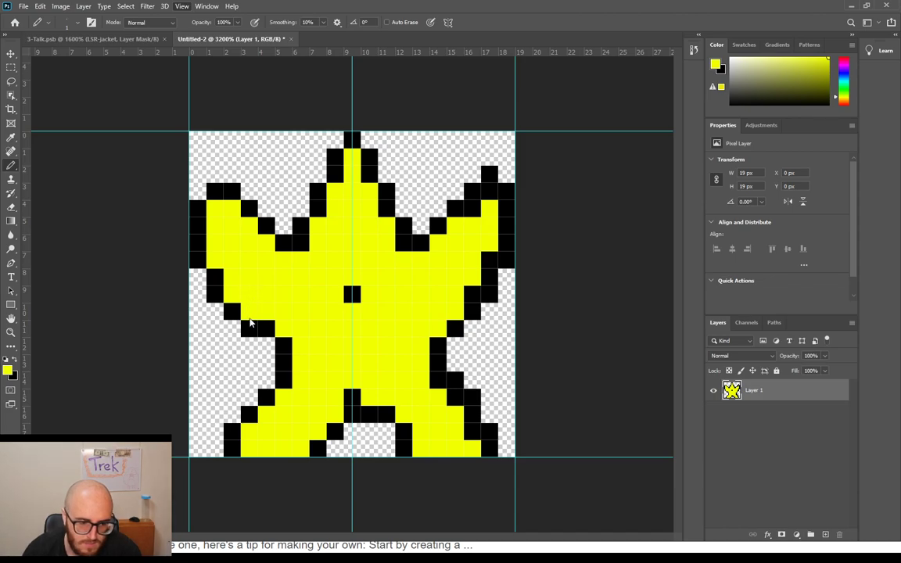
drag(251, 320, 277, 303)
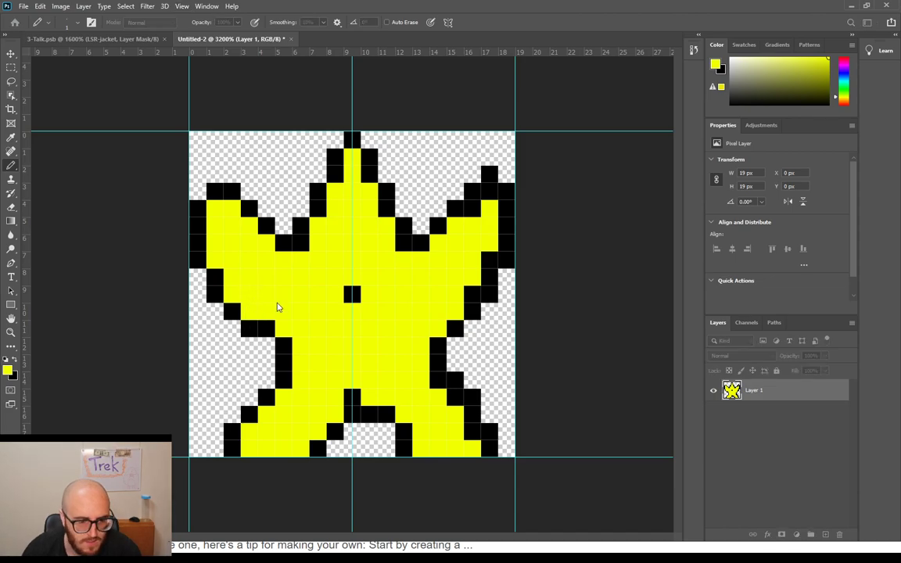
click(578, 186)
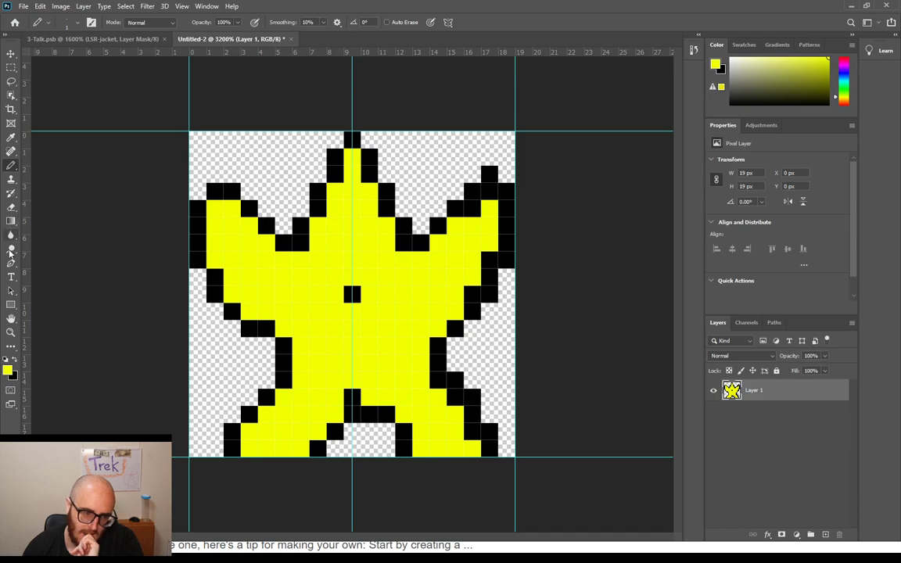
Step: Draw a vertical yellow line 1 px wide and 8 px long with the Line tool, between the center pixel and the star's top pixel
click(11, 307)
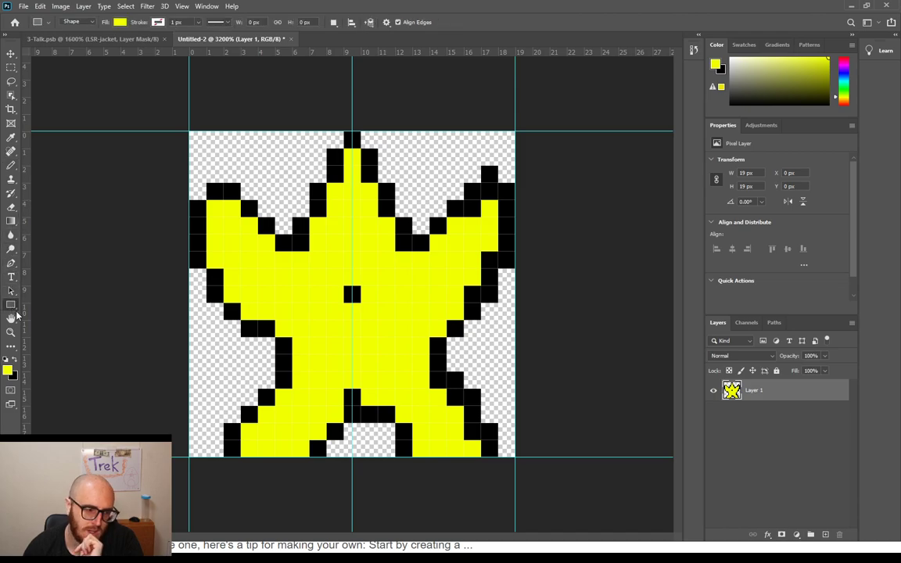
key(shift+u)
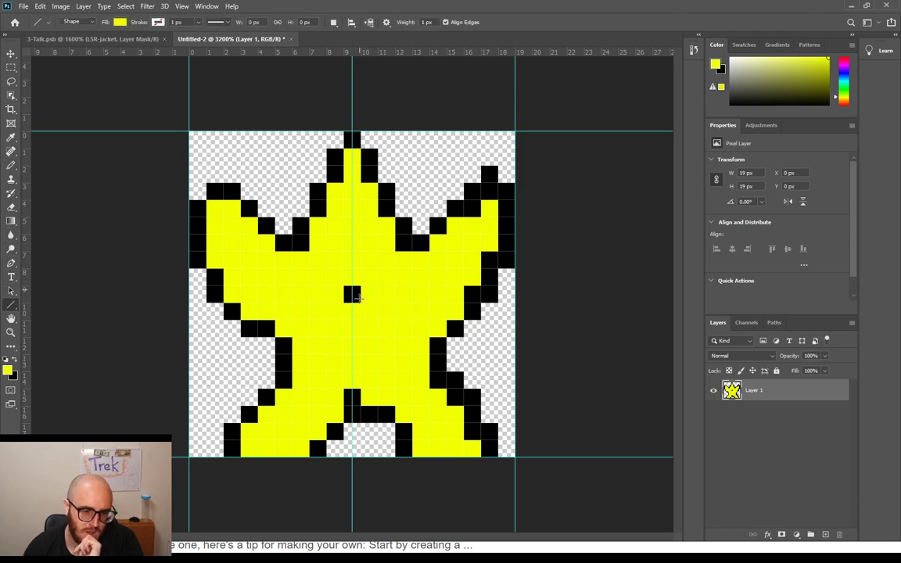
drag(352, 293, 352, 140)
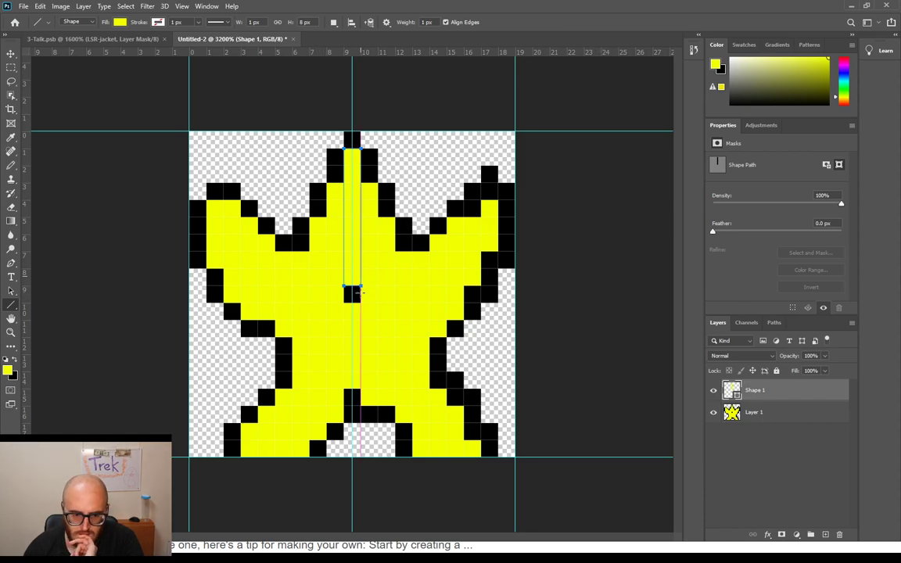
drag(352, 291, 352, 292)
key(ctrl+z)
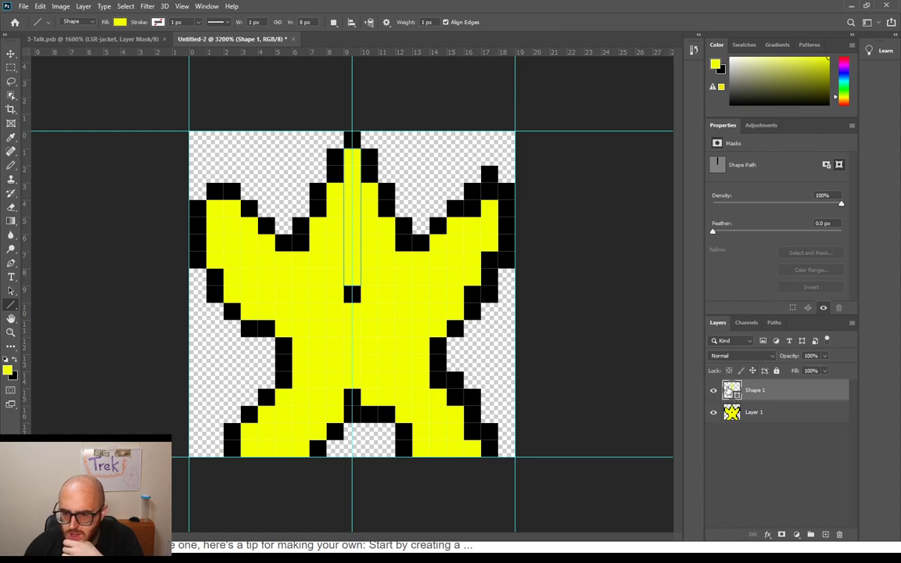
double_click(755, 390)
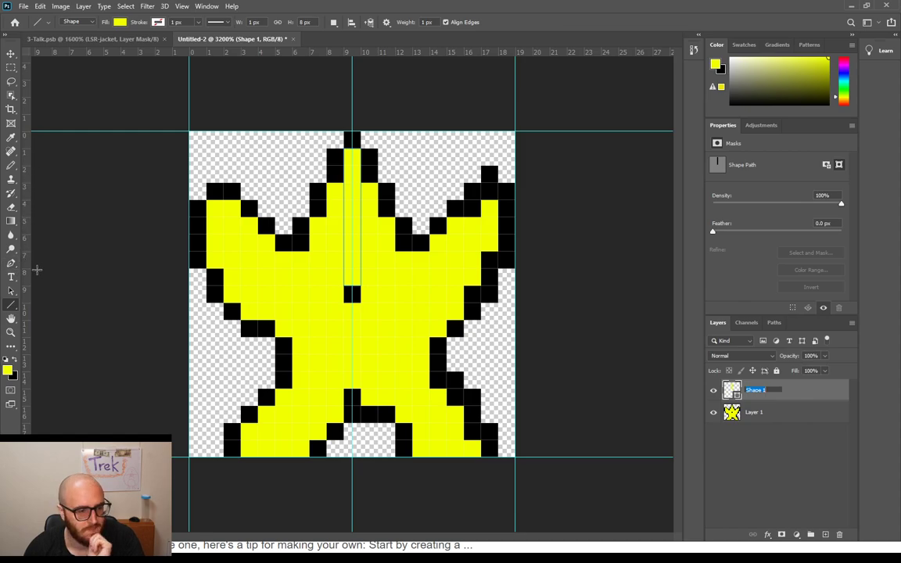
click(11, 318)
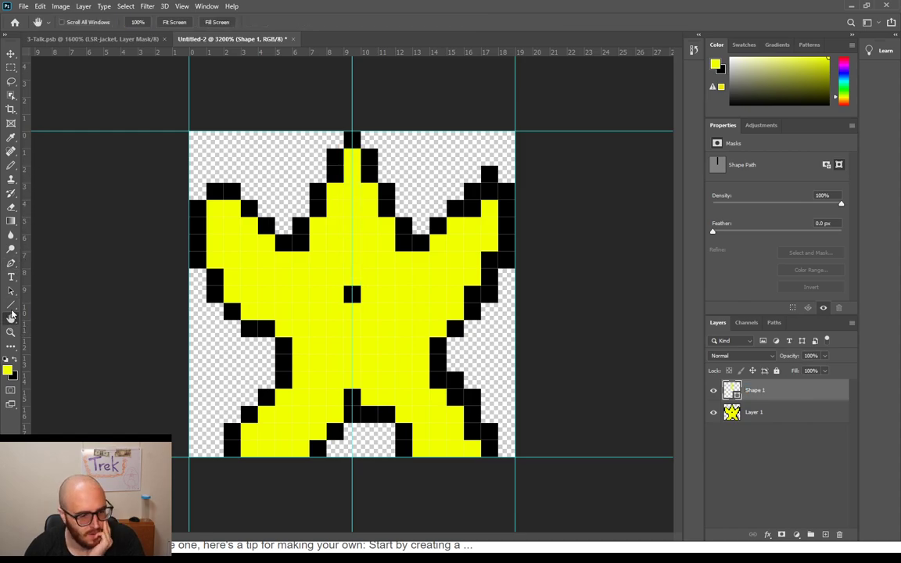
Step: Try a diagonal yellow line about 1 px wide from above the center pixel toward the star's lower-right outline
click(11, 307)
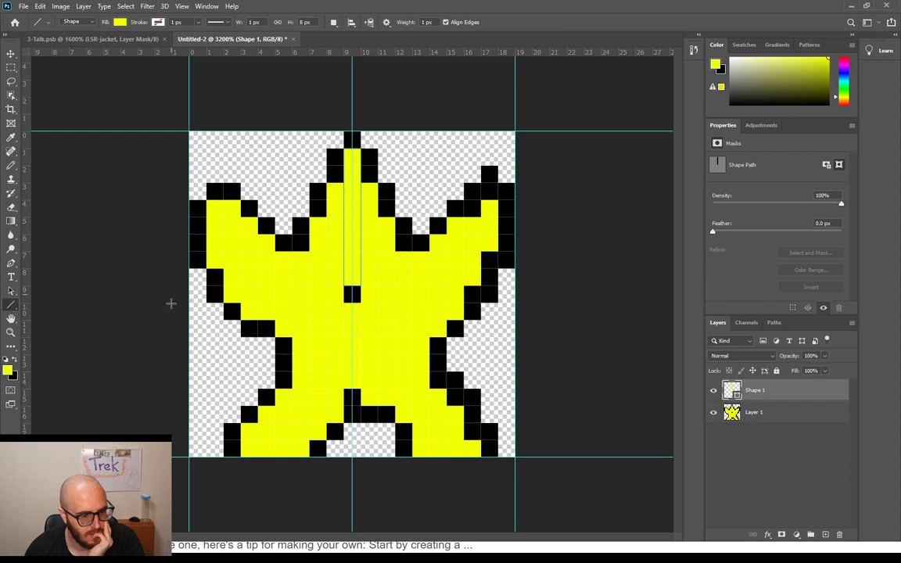
drag(361, 270, 462, 391)
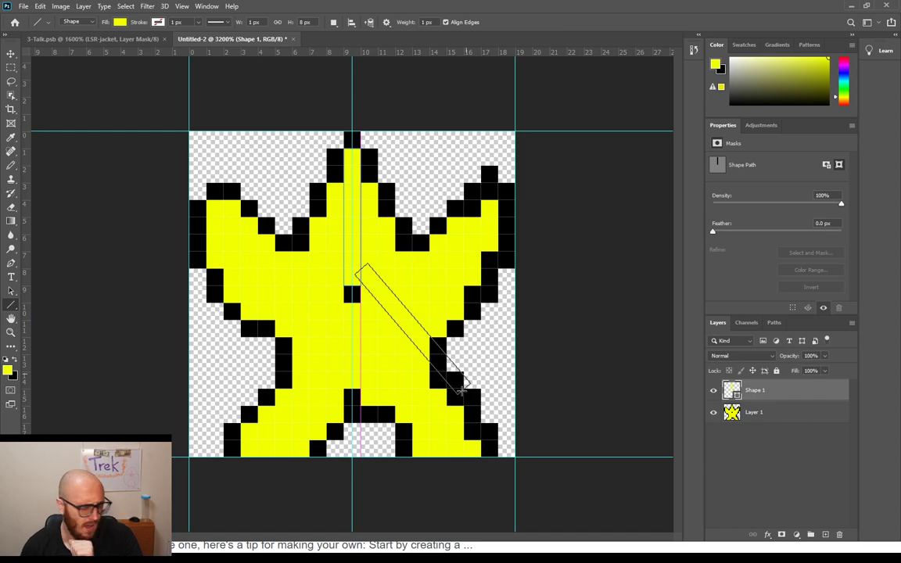
drag(462, 392, 463, 391)
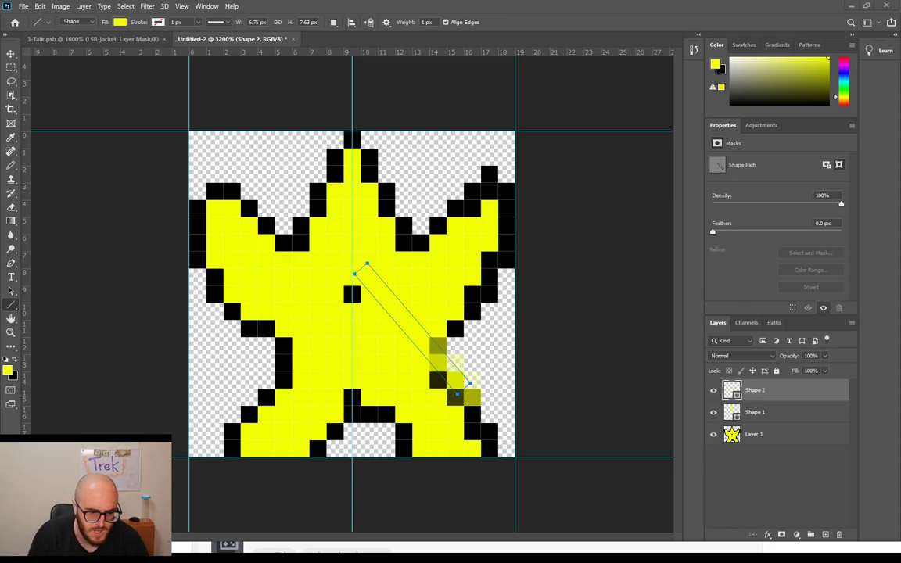
Step: Reset the foreground color to black and return to the Line tool
key(i)
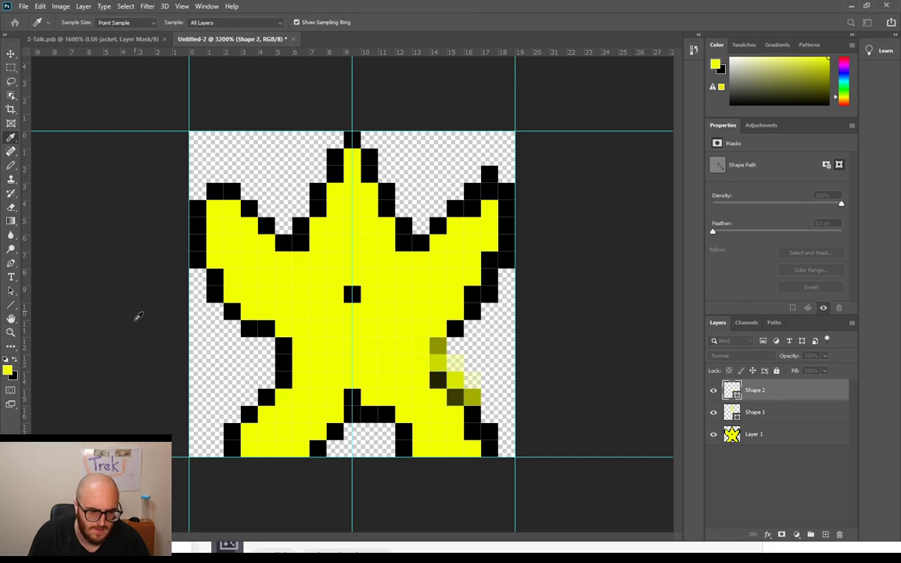
key(u)
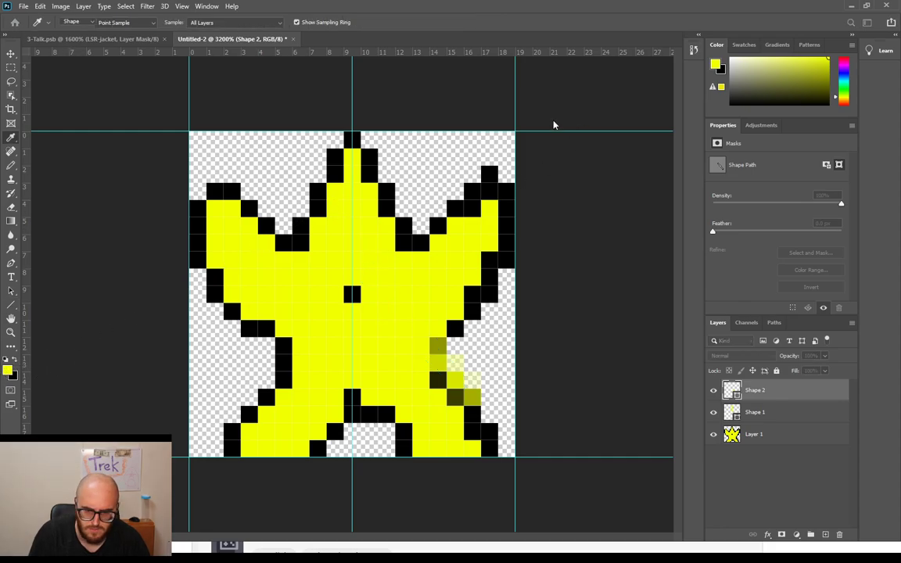
key(d)
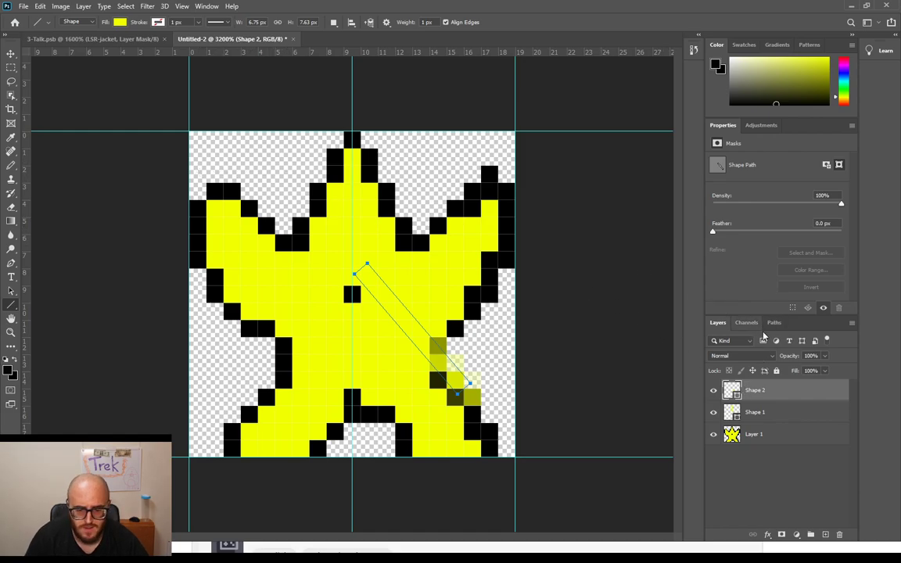
Step: Delete the diagonal line's layer and reselect the vertical yellow line's layer
key(Delete)
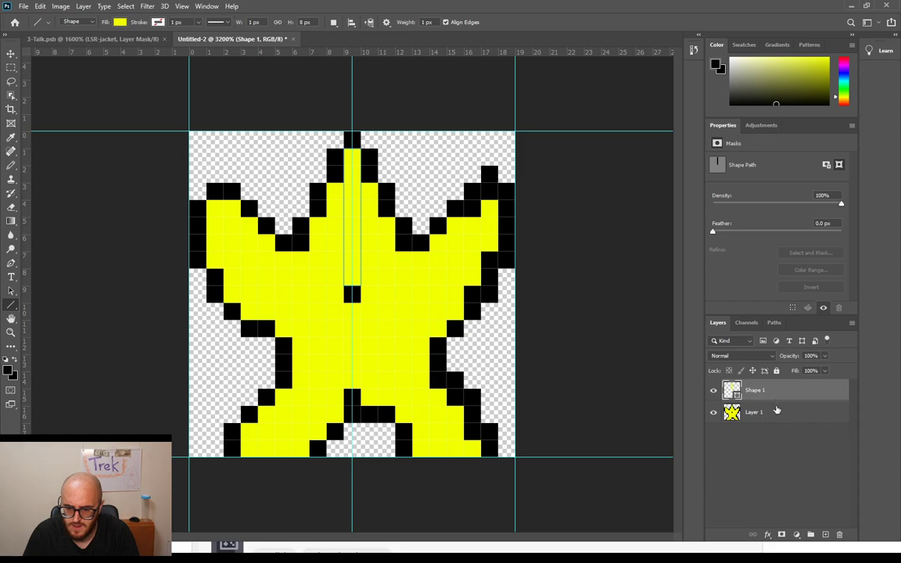
click(773, 412)
click(779, 393)
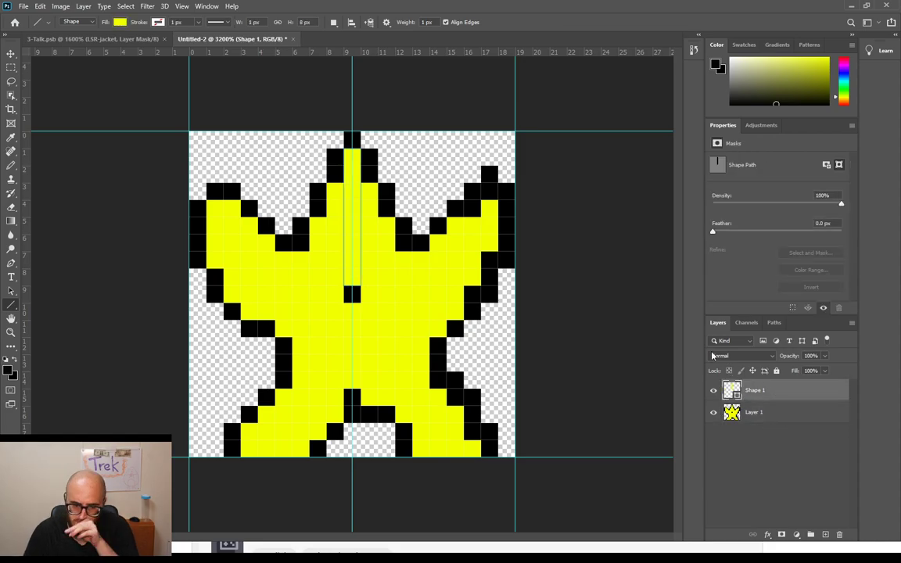
Step: Try to move the vertical yellow line down 1 px and rotate it with Free Transform
key(ctrl+t)
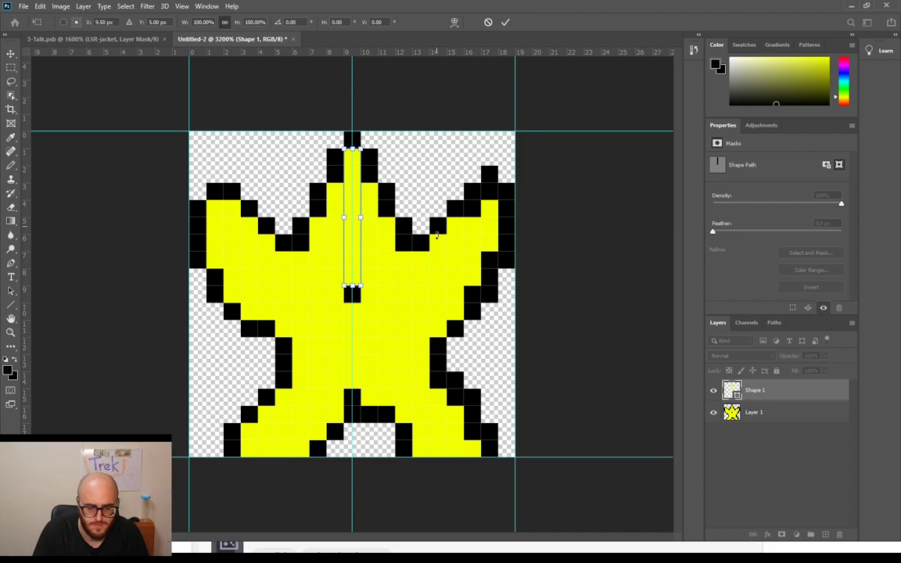
key(shift+Down)
key(shift+Up)
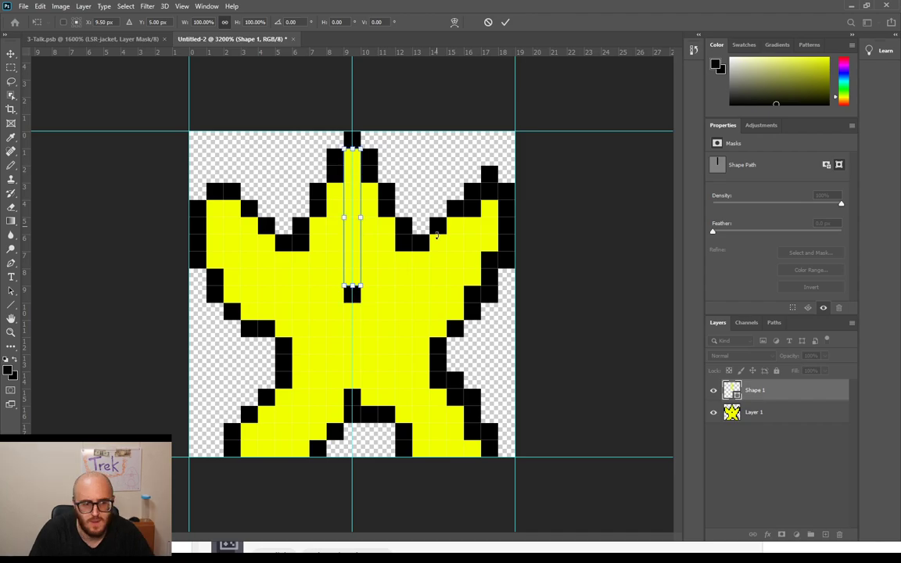
key(Down)
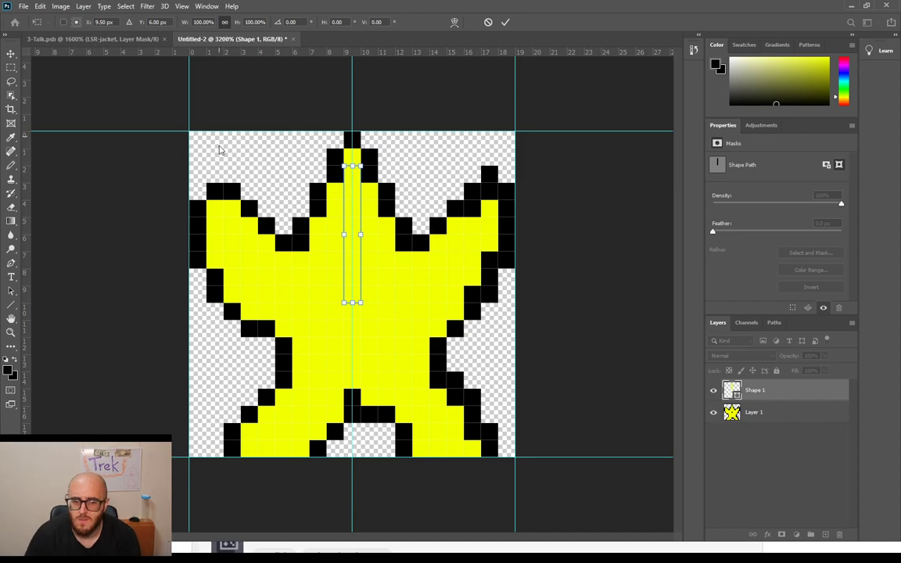
mouse_move(369, 157)
mouse_down()
mouse_move(335, 139)
mouse_move(369, 154)
mouse_up()
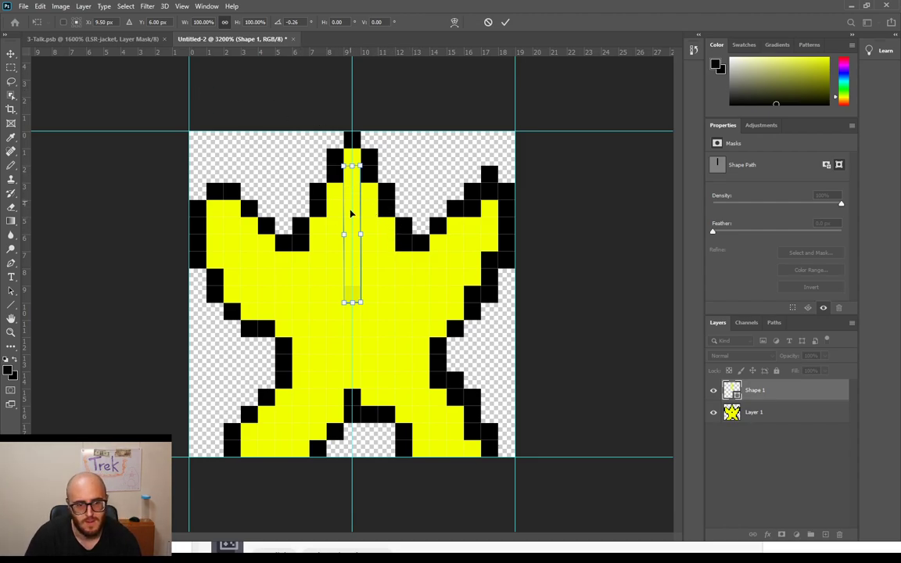
drag(399, 146, 312, 297)
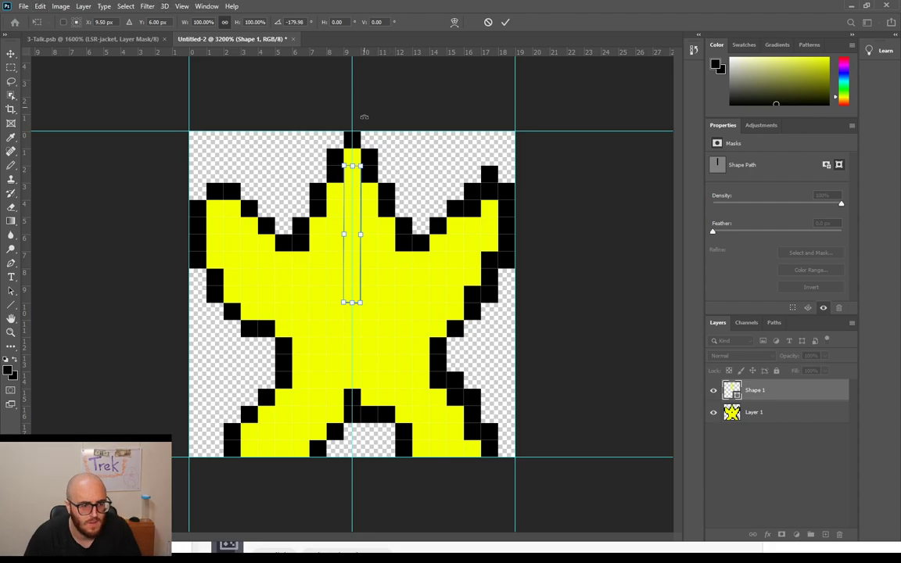
key(Return)
Step: Try a diagonal yellow line across the whole canvas from its upper-left to its lower-right corner, and undo it
key(u)
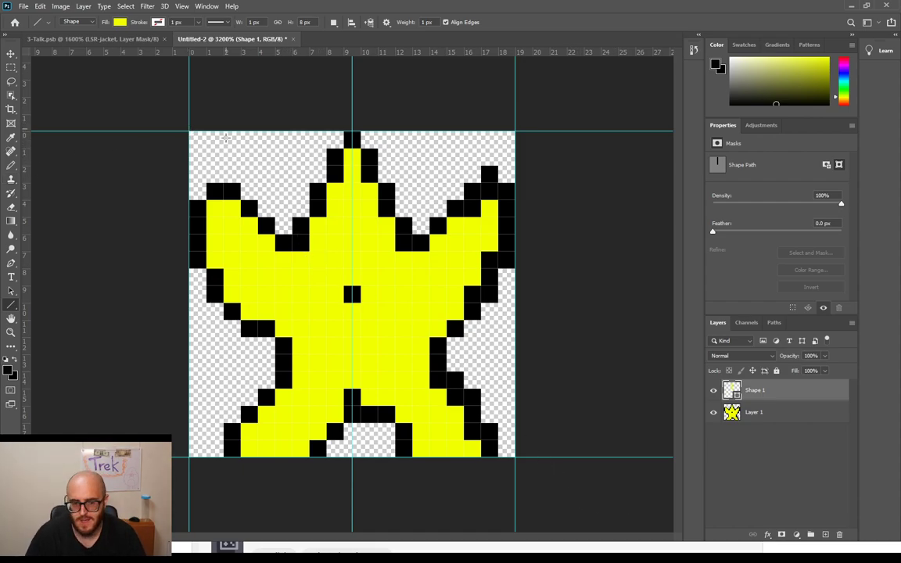
drag(188, 138, 509, 463)
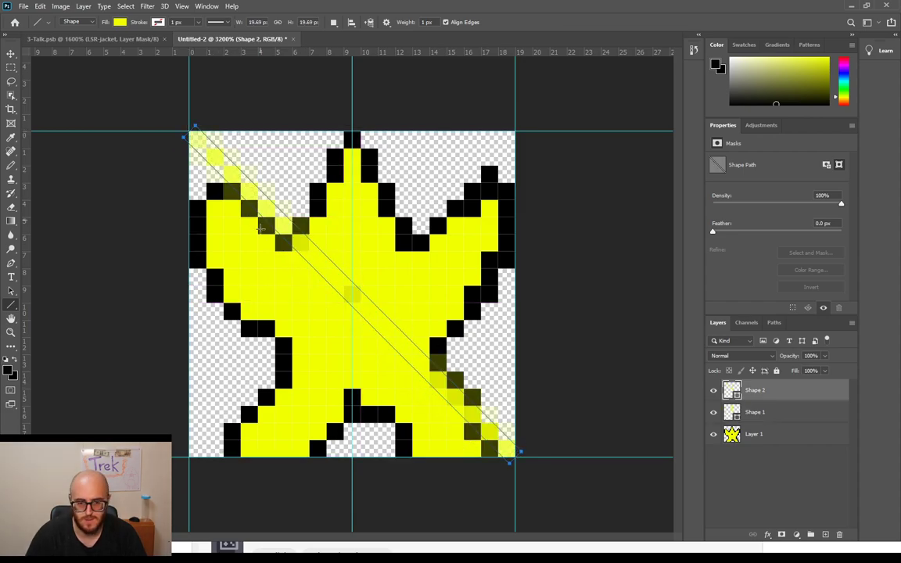
key(ctrl+z)
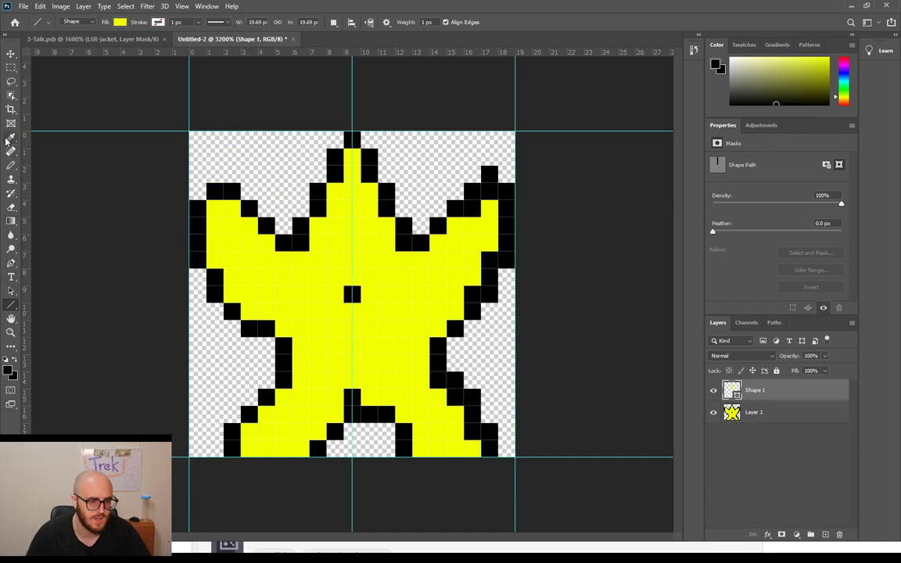
Step: Try a black Pencil stroke from the canvas's upper-left to lower-right corner on a new layer above the star, and delete that layer
click(11, 163)
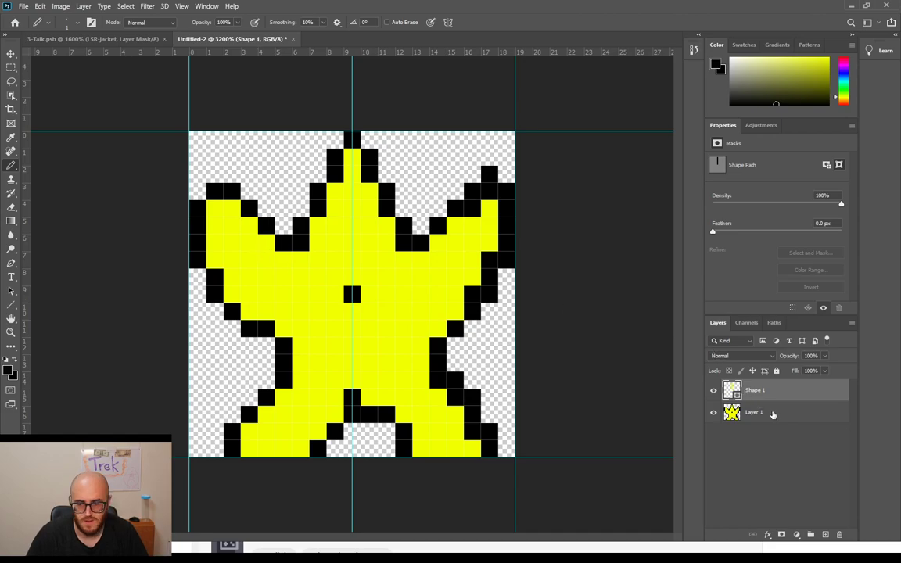
click(773, 414)
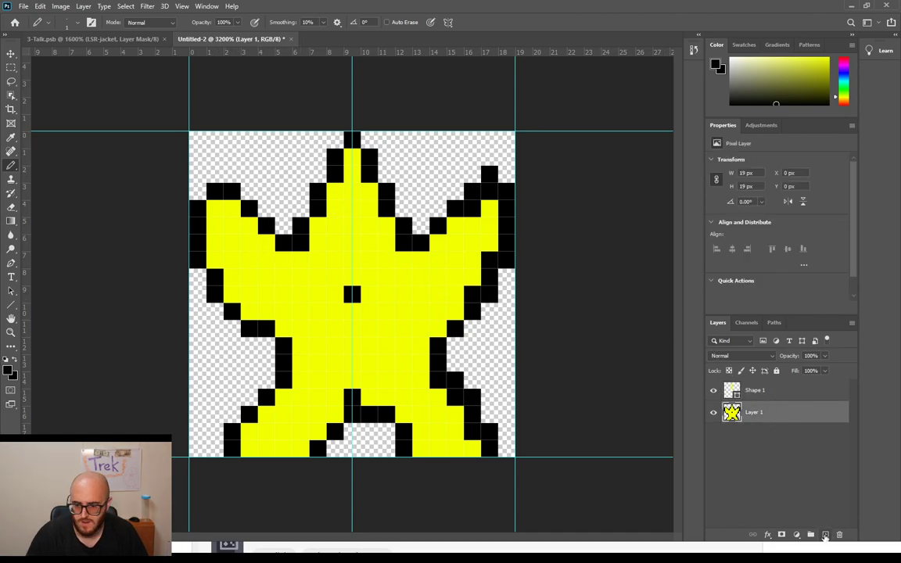
click(826, 535)
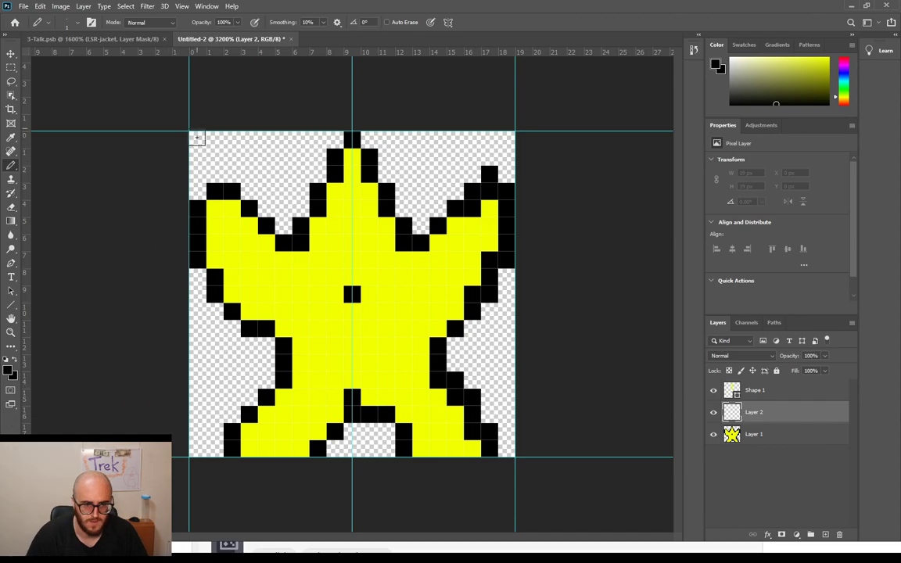
mouse_move(197, 139)
mouse_down()
mouse_move(370, 310)
mouse_move(501, 403)
mouse_move(536, 451)
mouse_up()
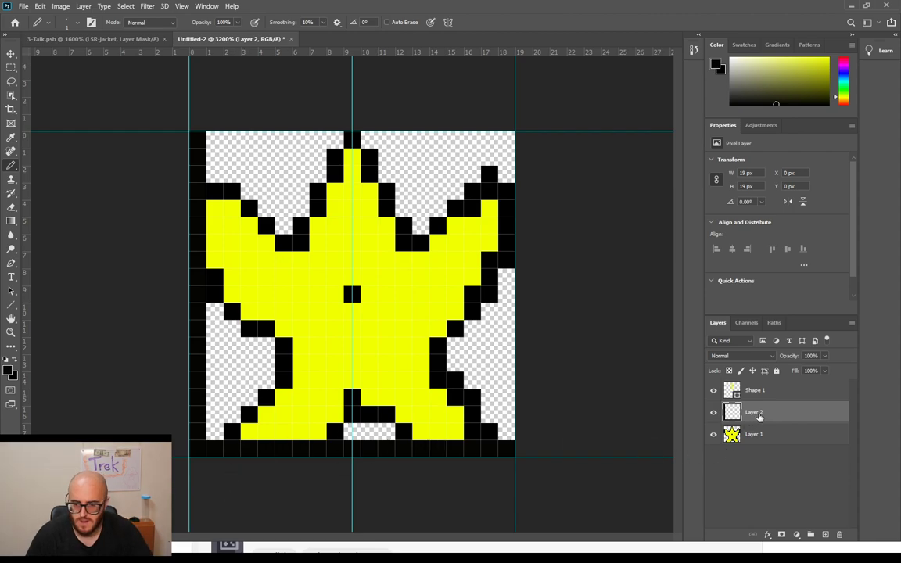
key(Delete)
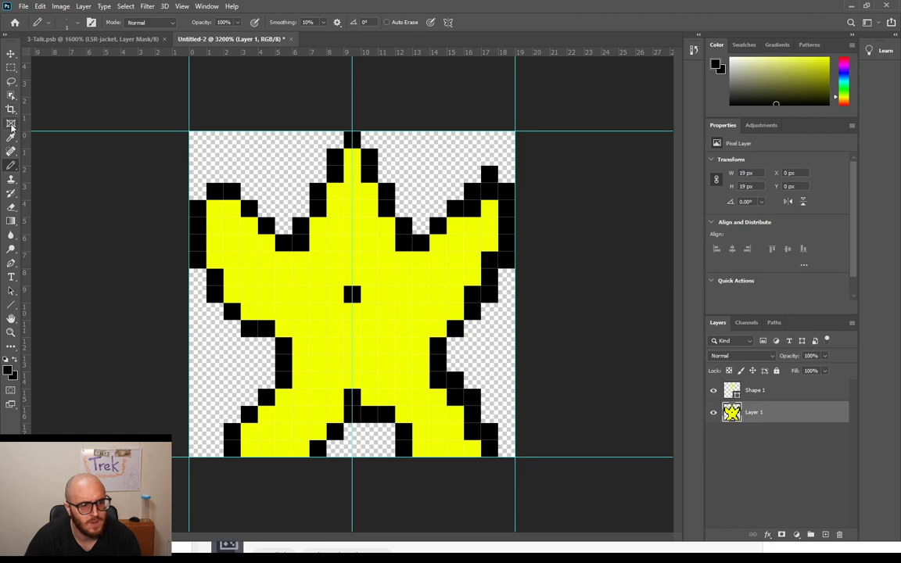
Step: Try a black vertical line 1 px wide and 8 px long between the center pixel and the star's top pixel, and undo it
click(10, 308)
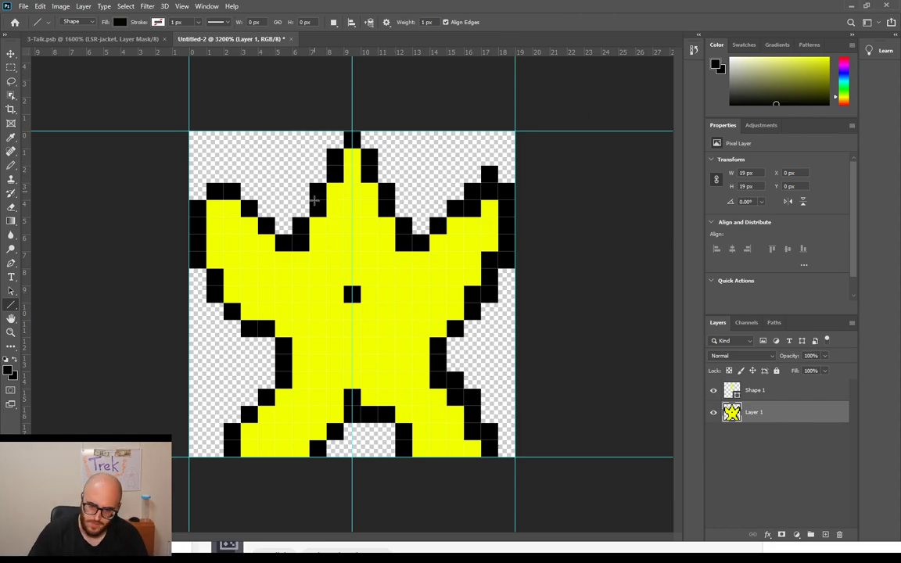
drag(352, 286, 351, 153)
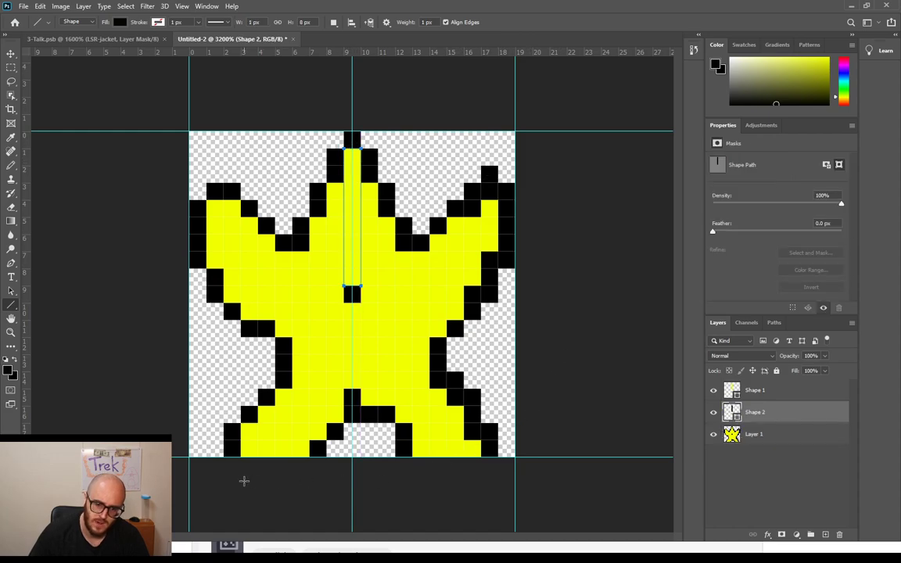
key(ctrl+z)
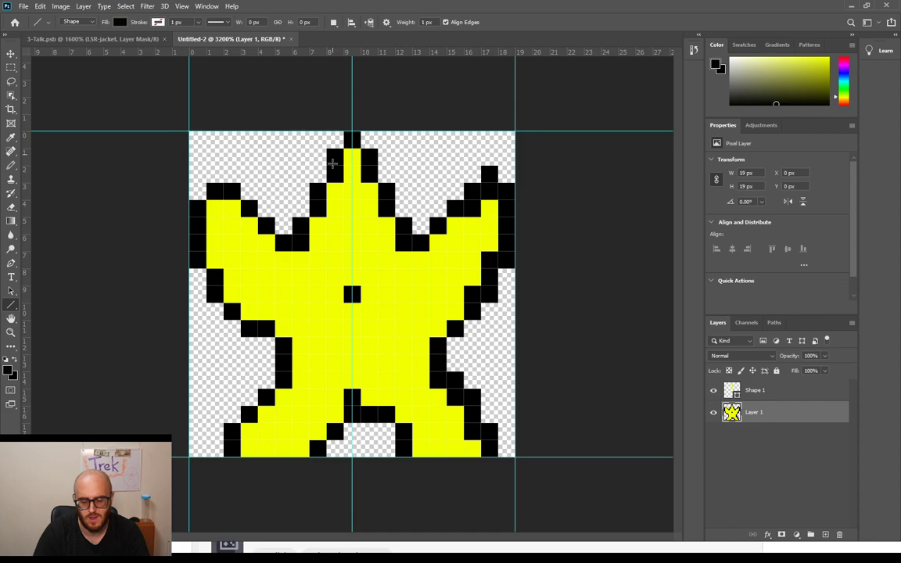
Step: Remove the yellow vertical line's layer and add a new empty layer above the star
click(787, 398)
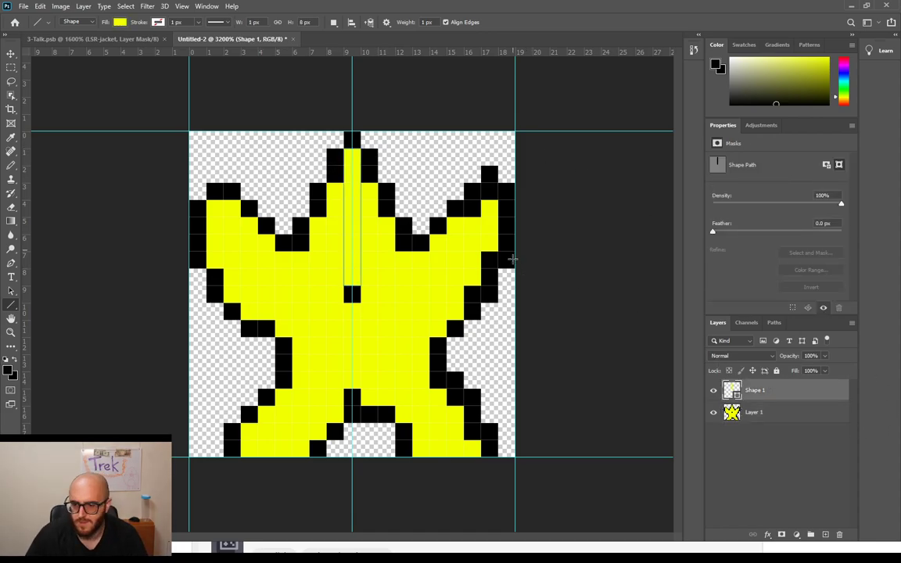
key(ctrl+z)
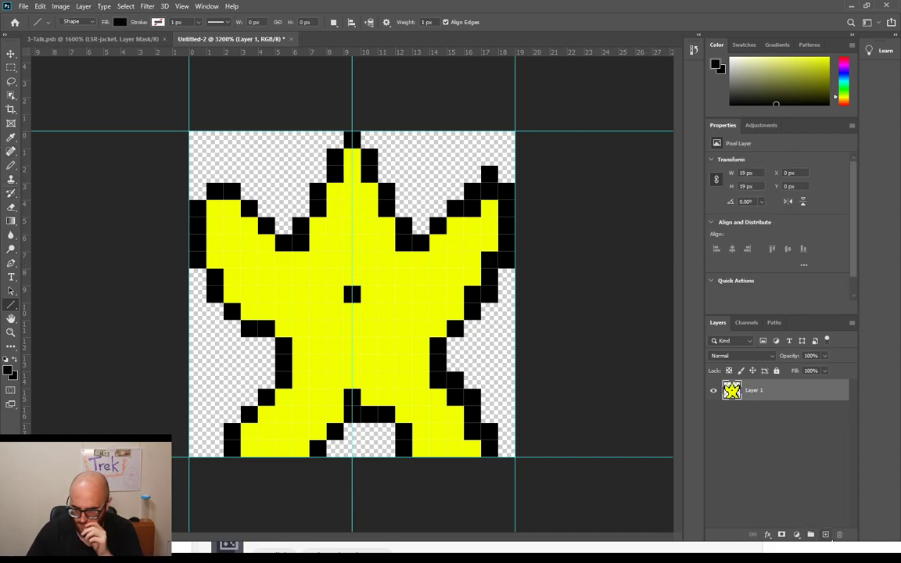
click(825, 534)
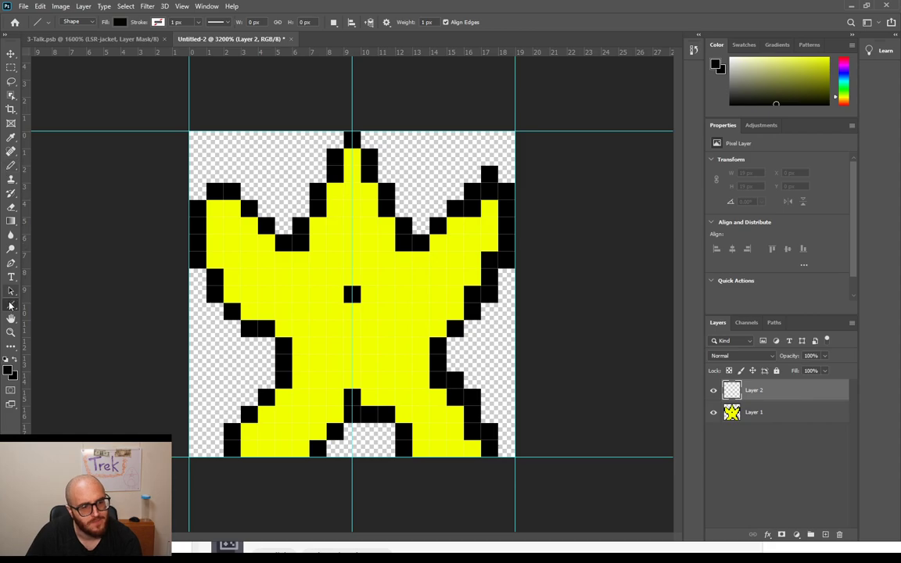
Step: Draw a black vertical line 1 px wide and 9 px long from the center pixel to below the star's top pixel, at 27% opacity
drag(352, 301, 352, 149)
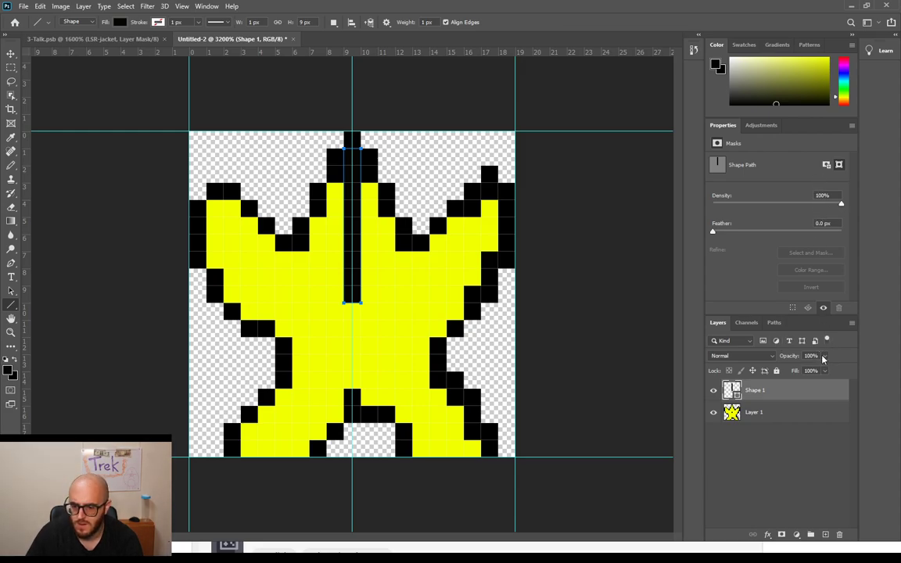
drag(824, 357, 790, 375)
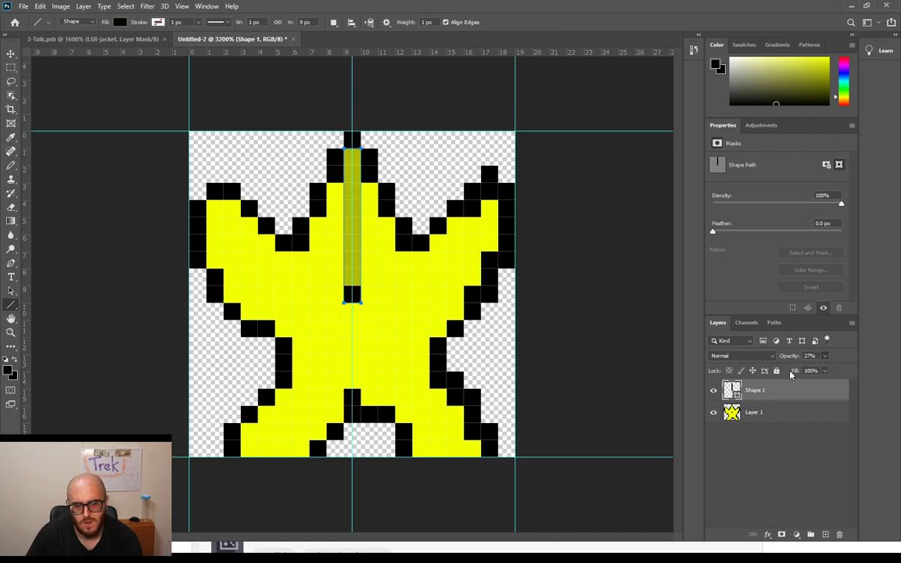
click(775, 468)
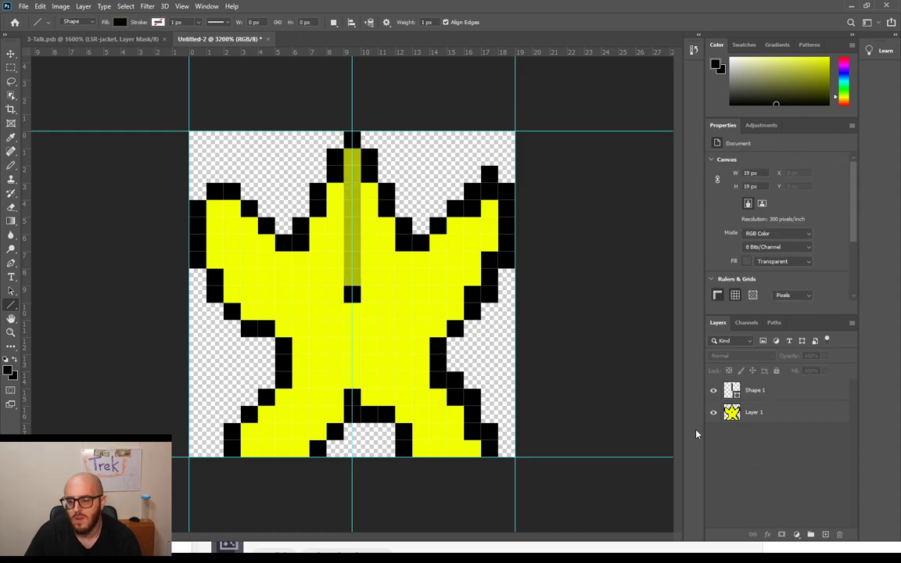
Step: Duplicate the translucent black line's layer
click(744, 389)
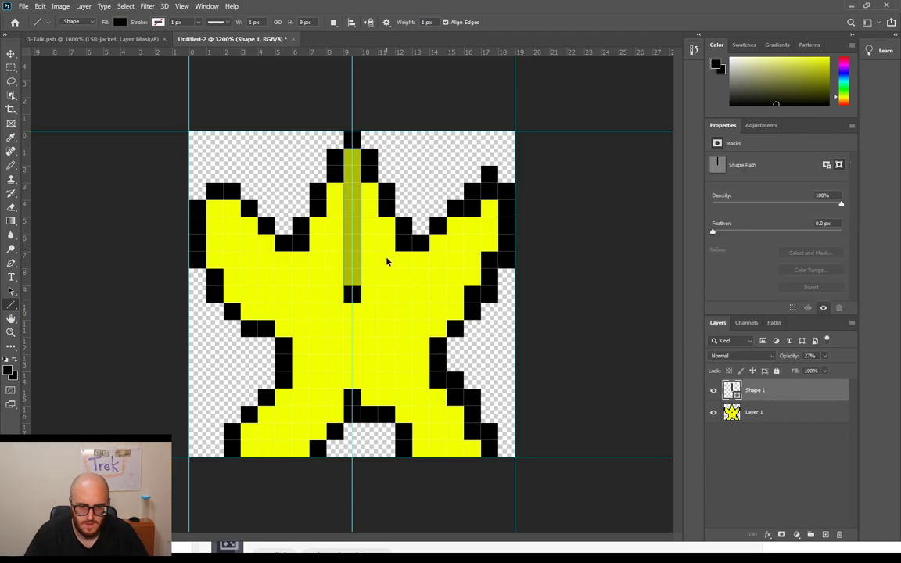
key(ctrl+t)
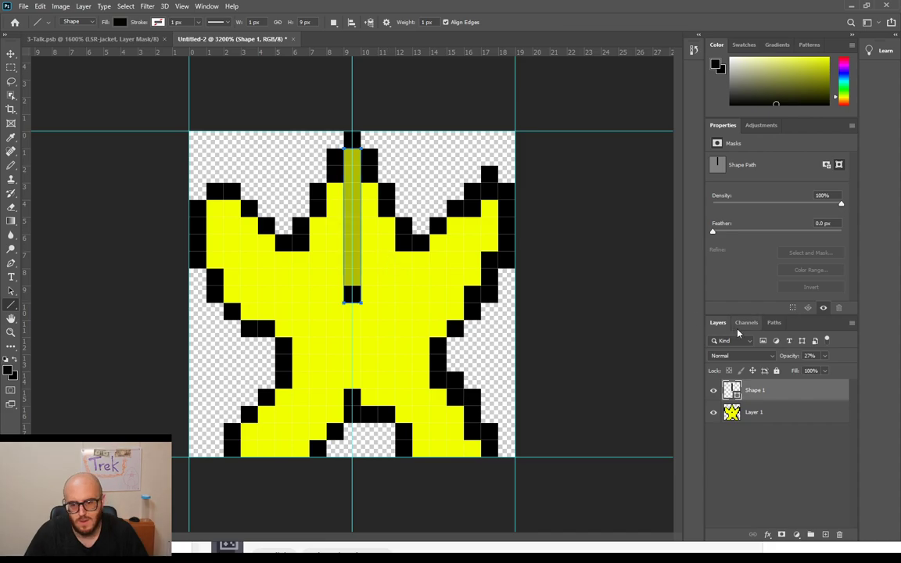
drag(765, 400, 825, 535)
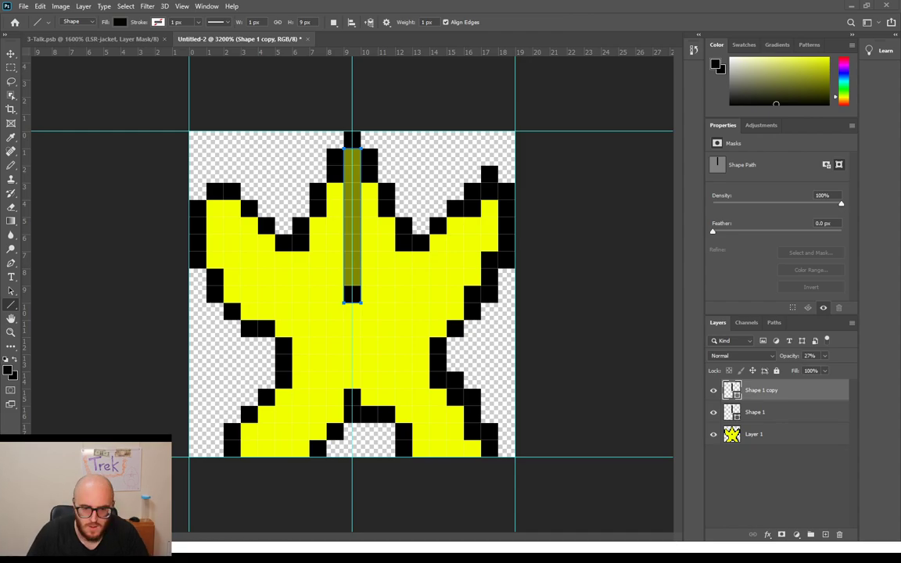
Step: Try to reposition the transform center of the duplicated vertical line, and undo the attempt
key(ctrl+t)
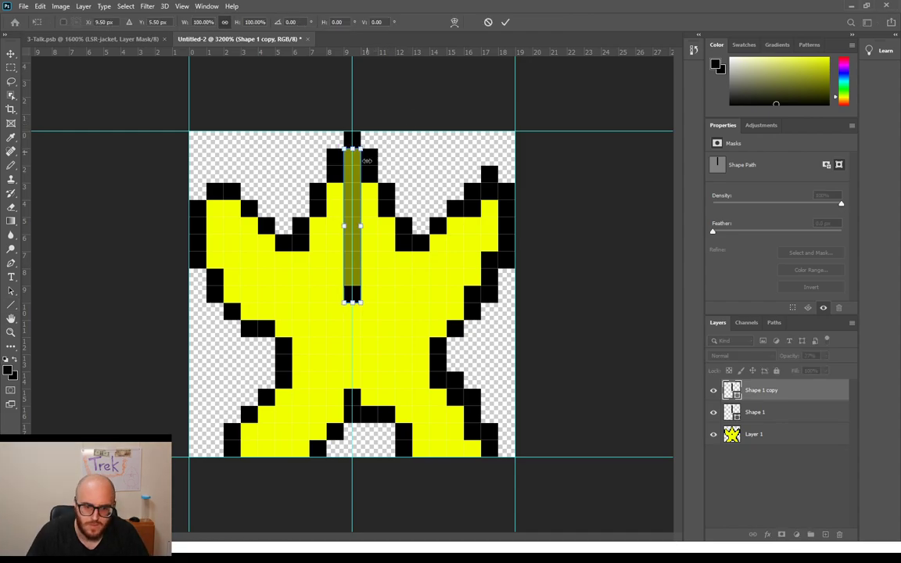
key(ctrl+plus)
key(ctrl+plus)
scroll(356, 169, up, 2)
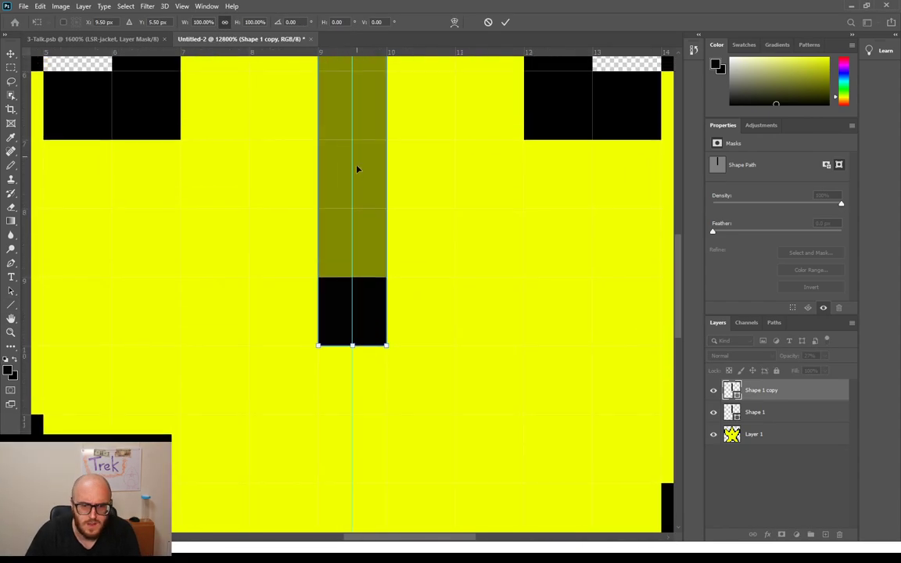
scroll(390, 189, up, 2)
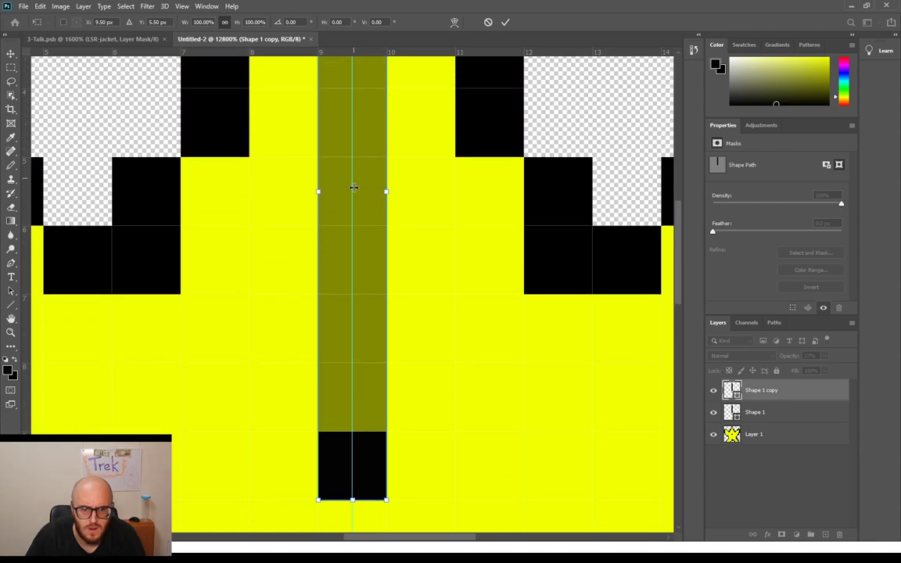
scroll(353, 197, up, 8)
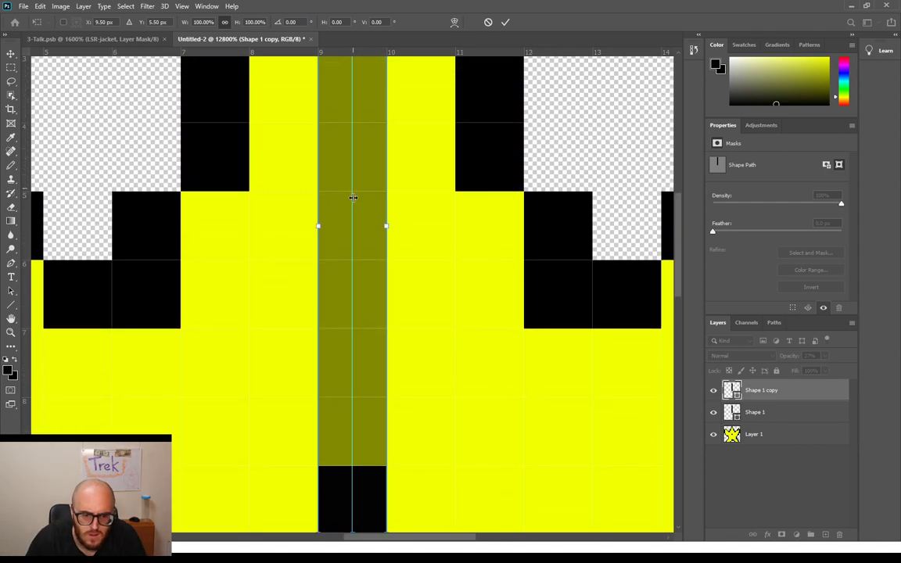
key(ctrl+minus)
scroll(356, 194, down, 3)
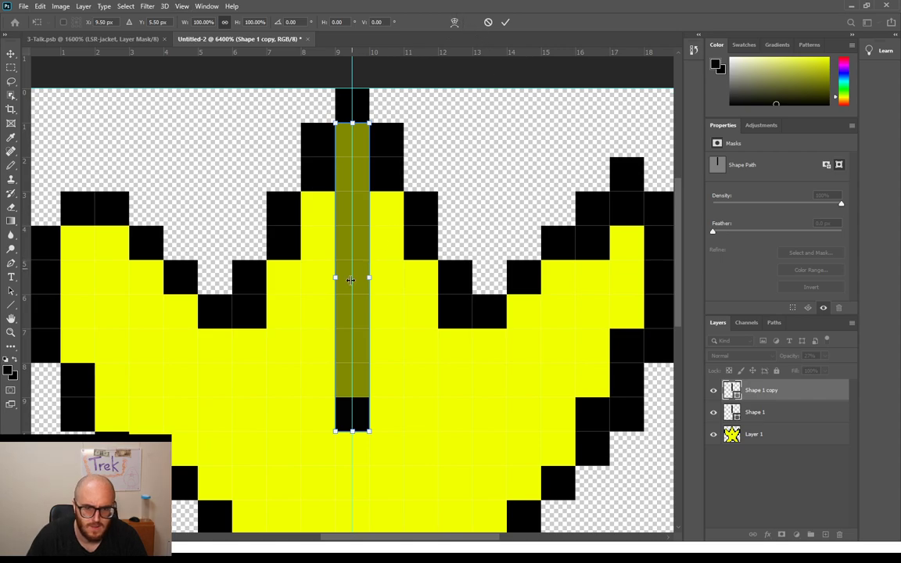
drag(352, 276, 353, 303)
scroll(371, 249, up, 1)
key(ctrl+z)
key(ctrl+z)
key(ctrl+z)
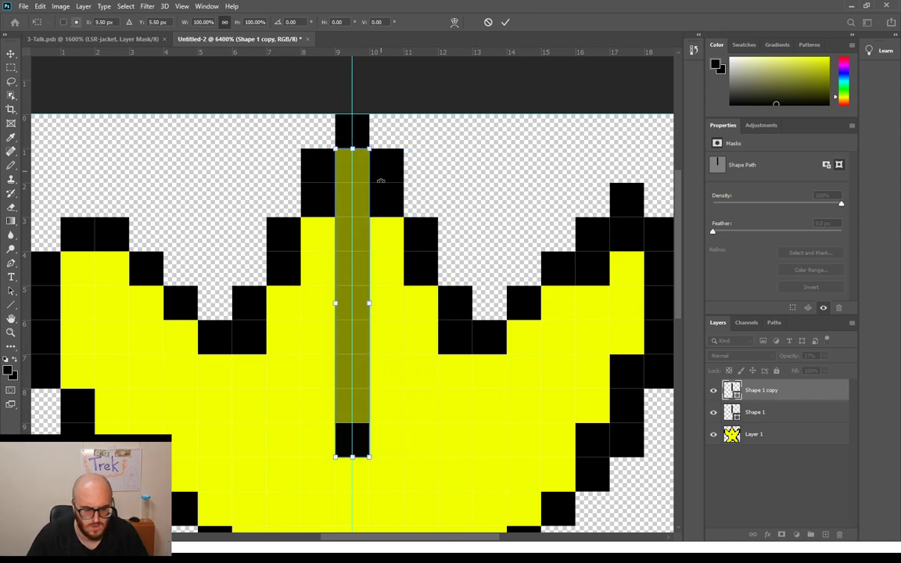
drag(335, 115, 374, 149)
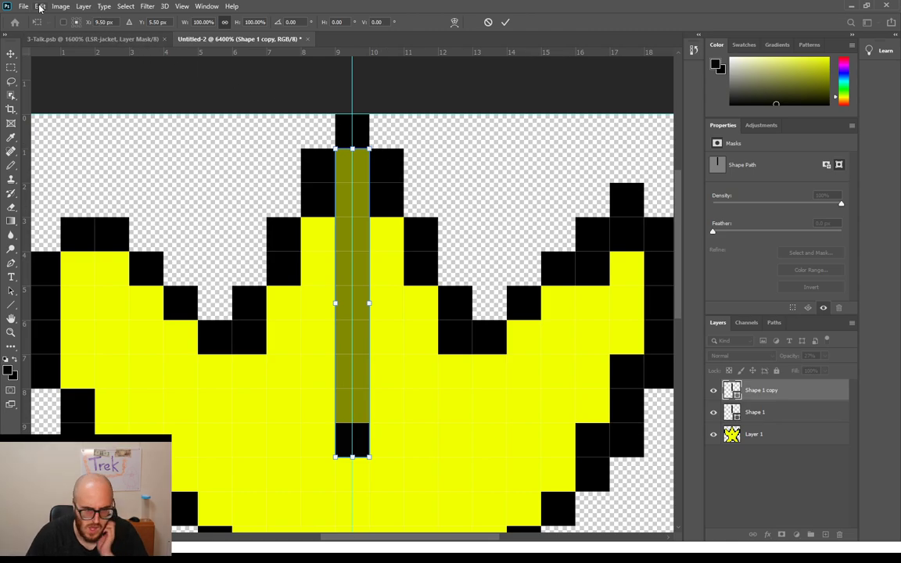
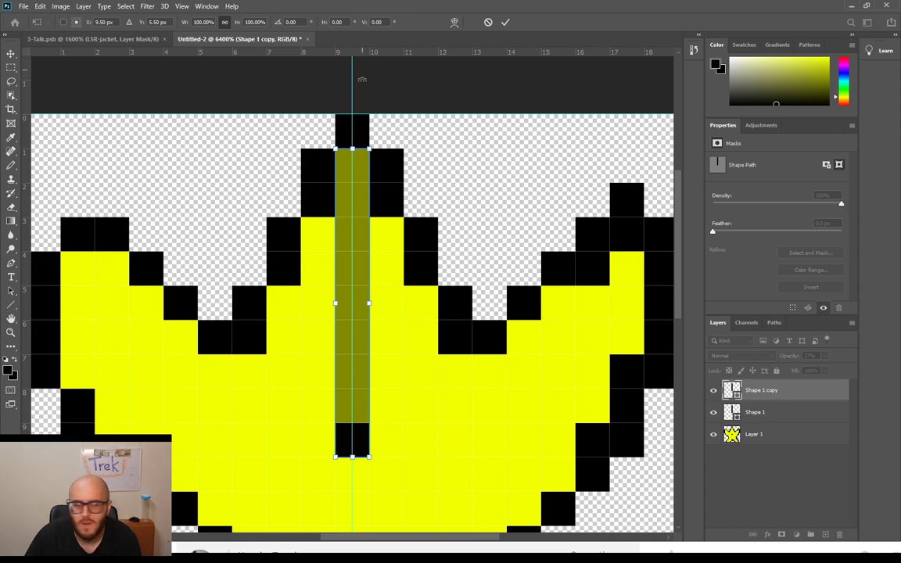
Step: Display the transform reference point on the duplicated vertical line, and undo the stray moves of the line
click(64, 23)
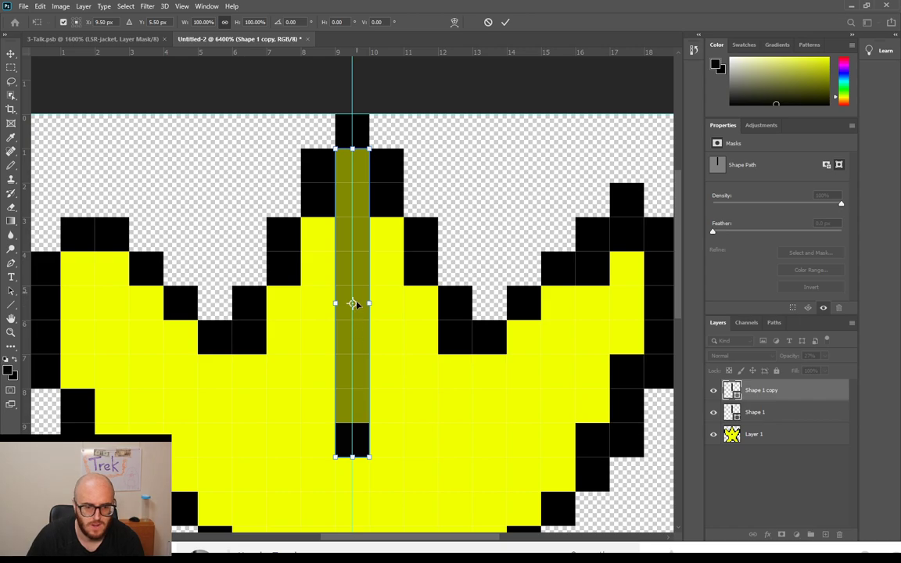
drag(354, 313, 339, 295)
drag(332, 330, 360, 287)
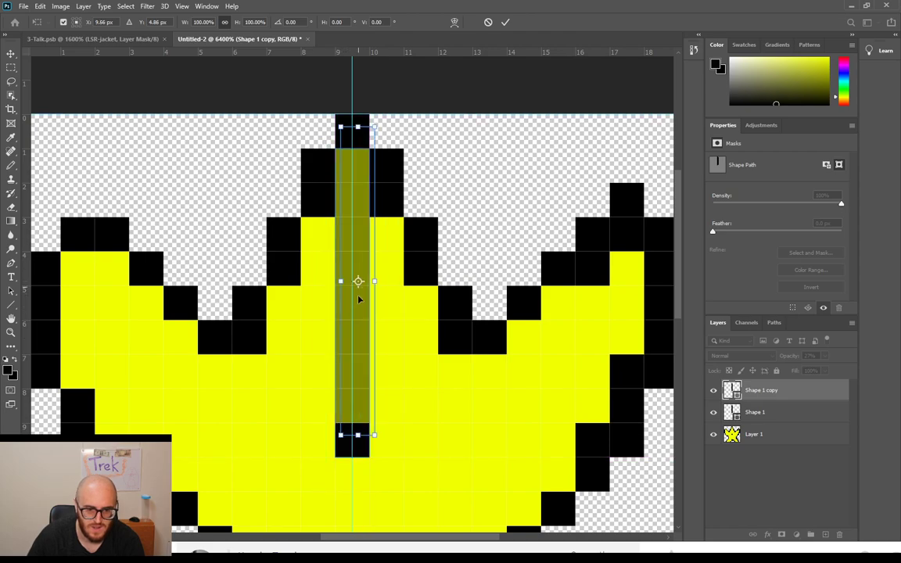
key(ctrl+z)
key(ctrl+z)
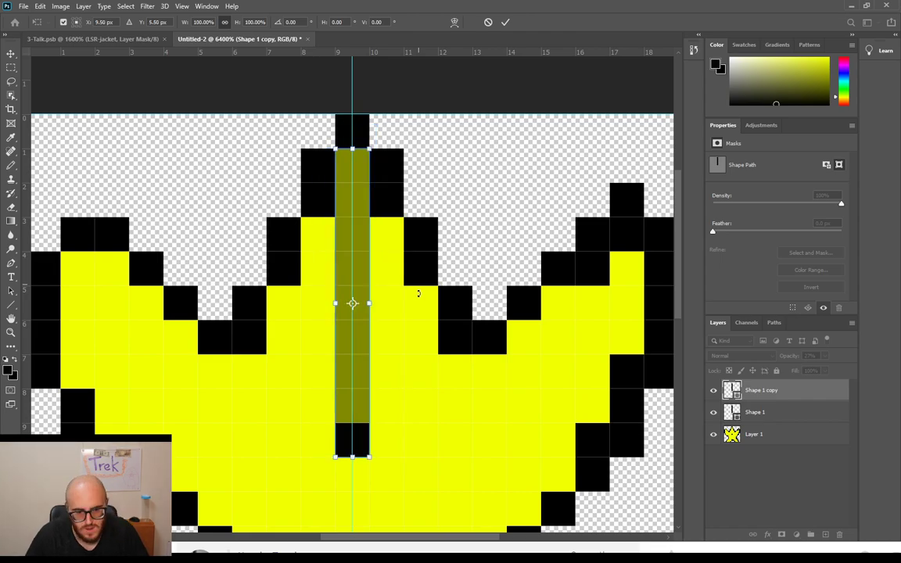
key(Return)
key(u)
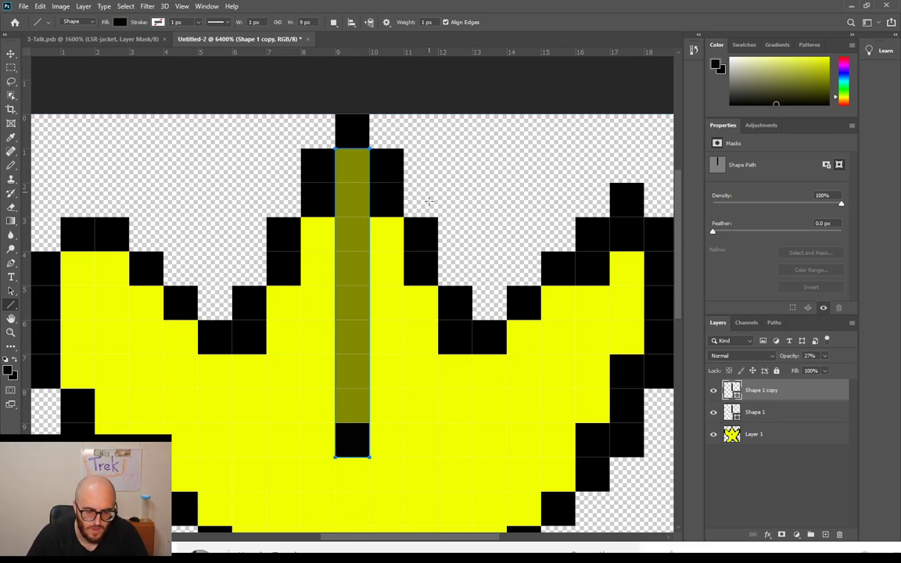
Step: Transform the duplicated vertical line and move its reference point onto the black center pixel
key(ctrl+t)
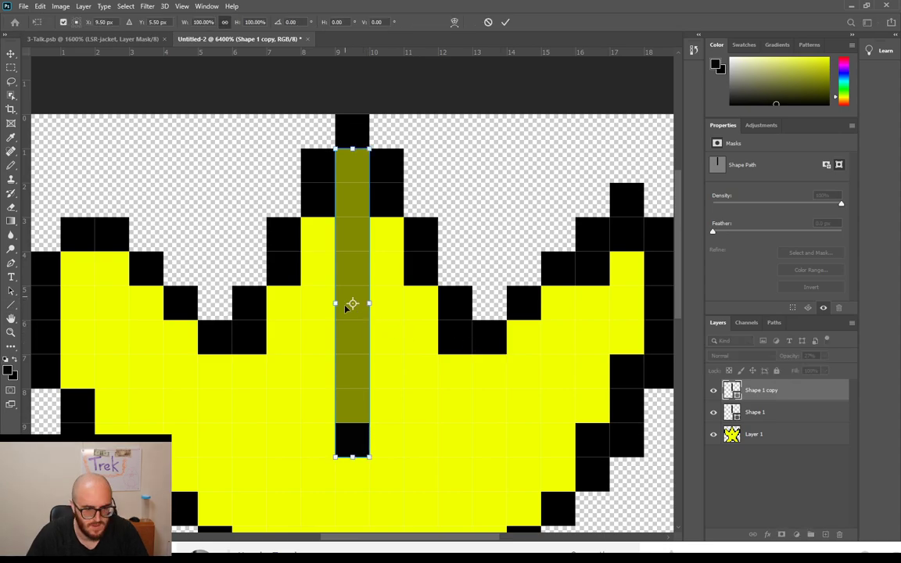
drag(352, 330, 361, 362)
drag(352, 309, 352, 299)
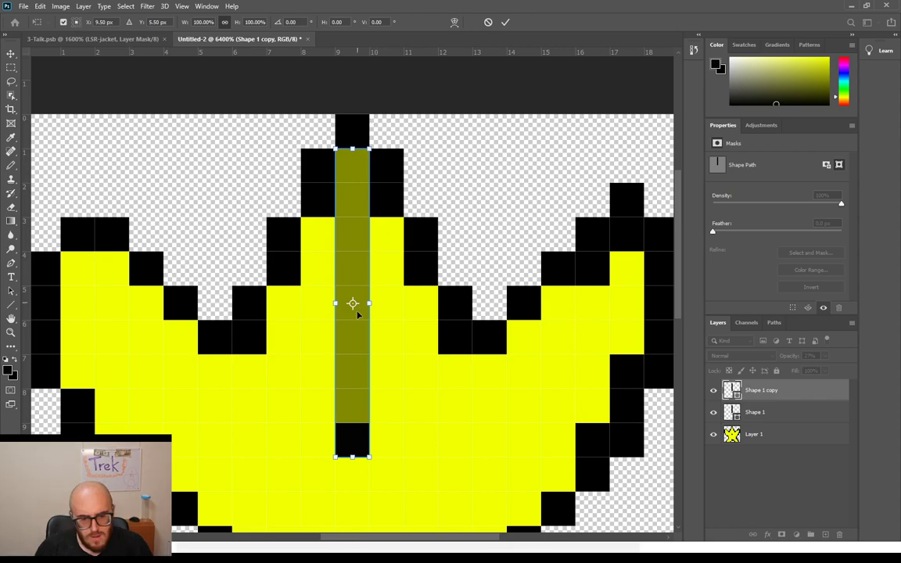
drag(352, 306, 352, 442)
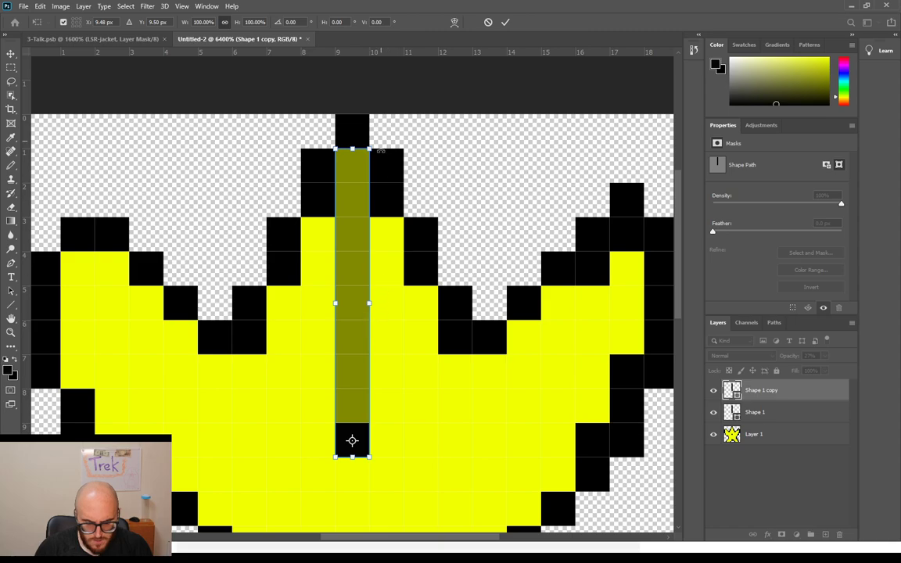
Step: Rotate the duplicated line about 72° clockwise around the center pixel, toward the star's right arm
drag(375, 136, 598, 361)
scroll(629, 378, right, 2)
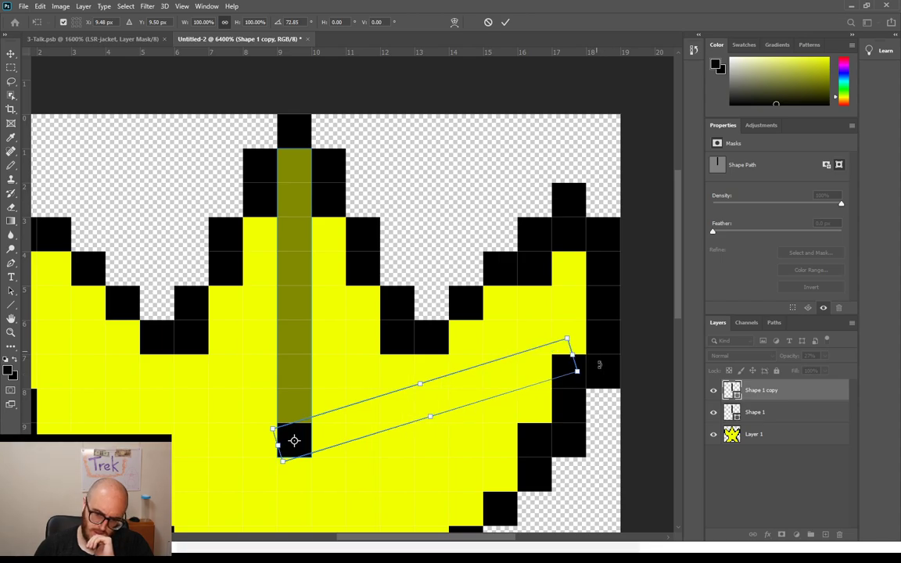
drag(599, 365, 464, 403)
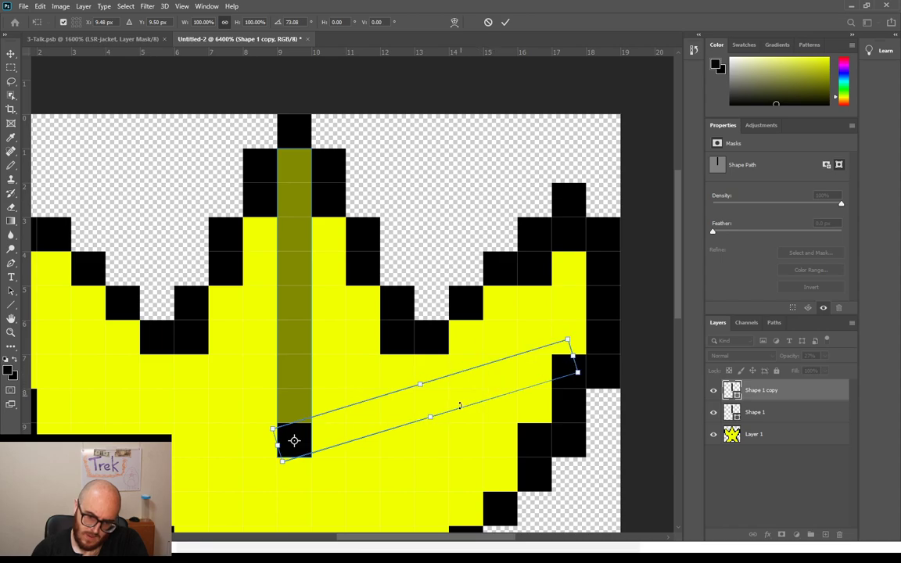
drag(440, 403, 474, 399)
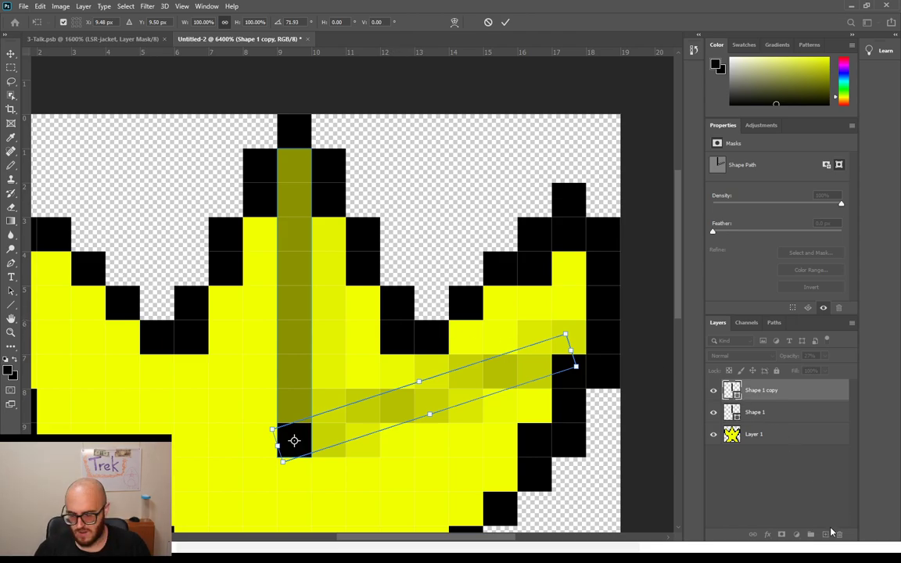
key(Return)
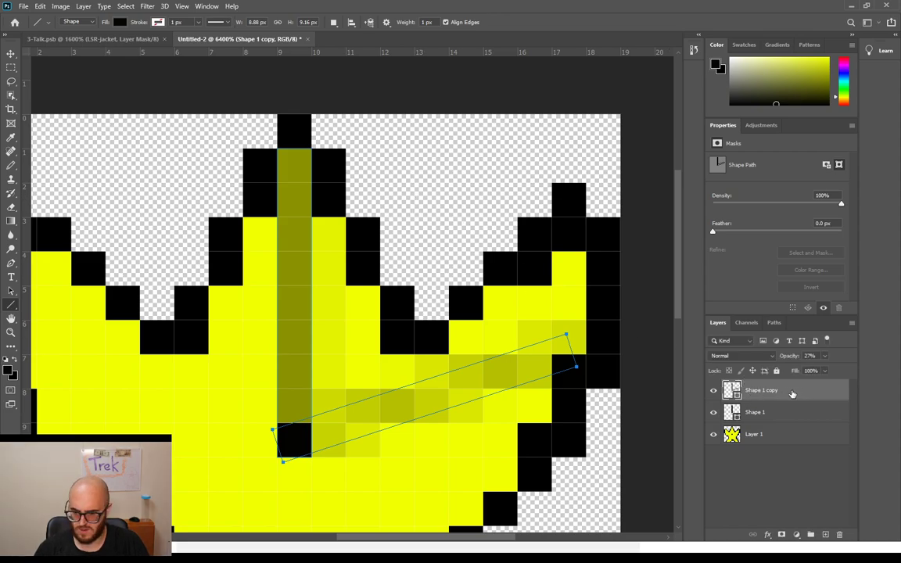
Step: Hide the original vertical line's layer and duplicate the rotated line's layer
click(713, 413)
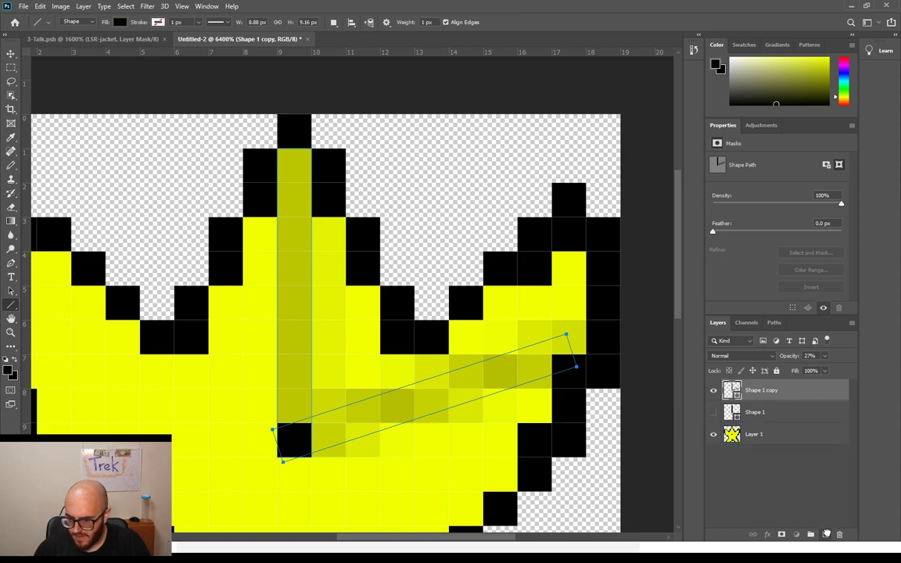
key(ctrl+j)
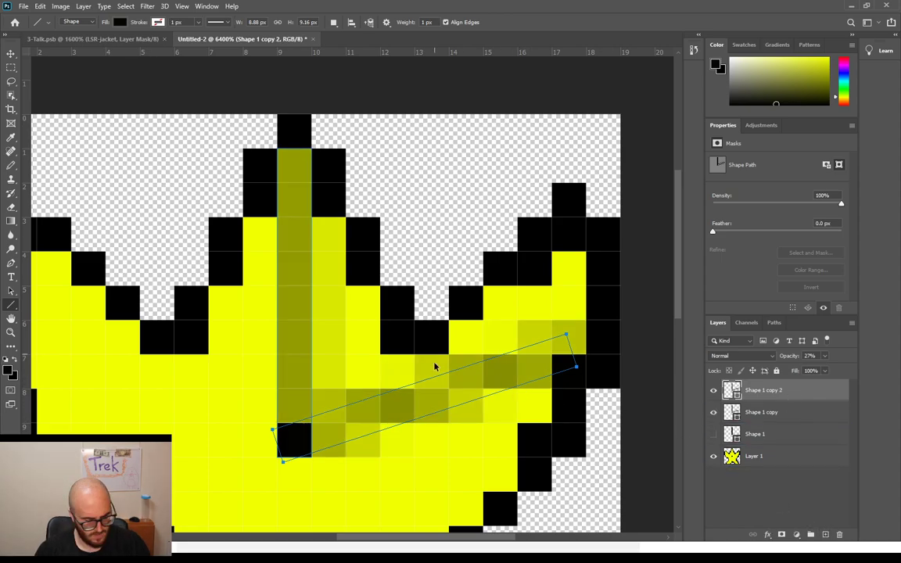
Step: Rotate the new copy about 71.8° clockwise around the black center pixel, toward the star's lower right leg
key(ctrl+t)
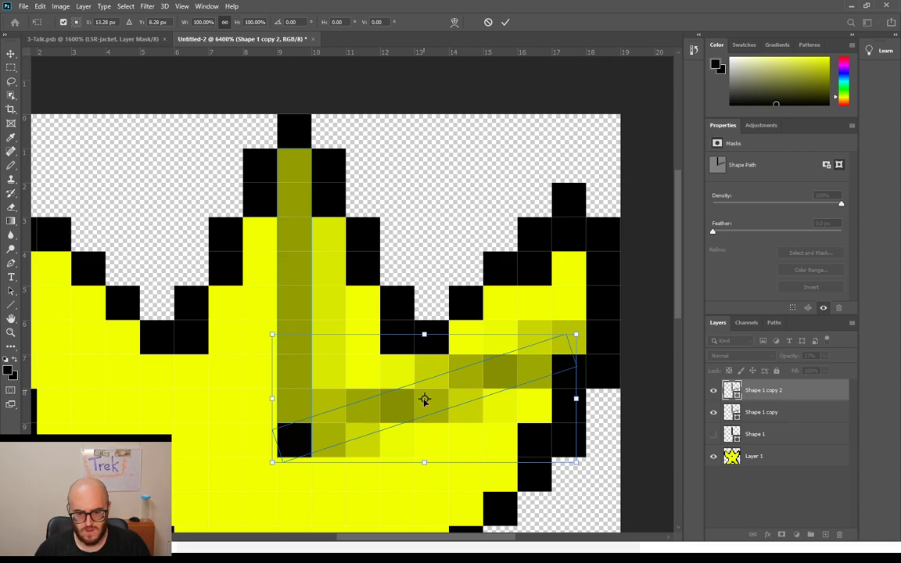
drag(424, 400, 296, 443)
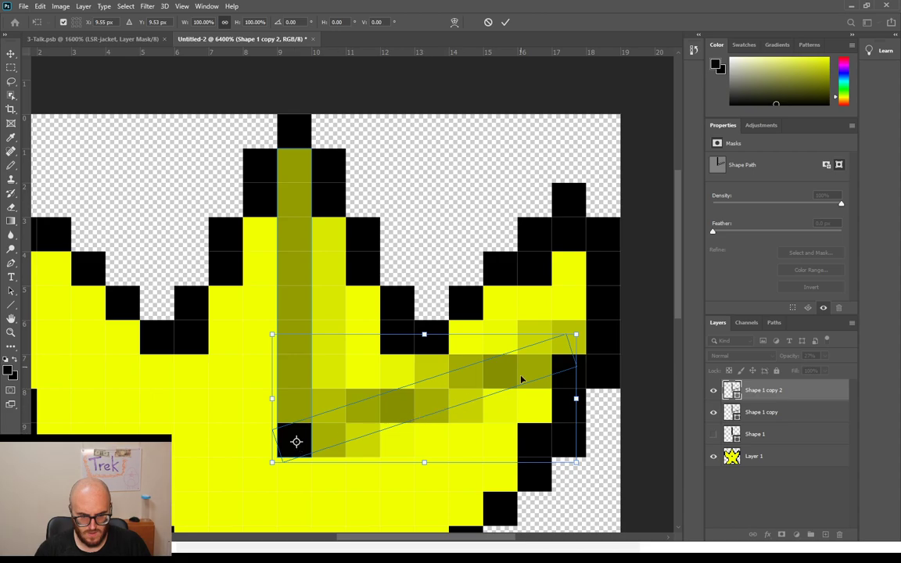
drag(585, 329, 353, 512)
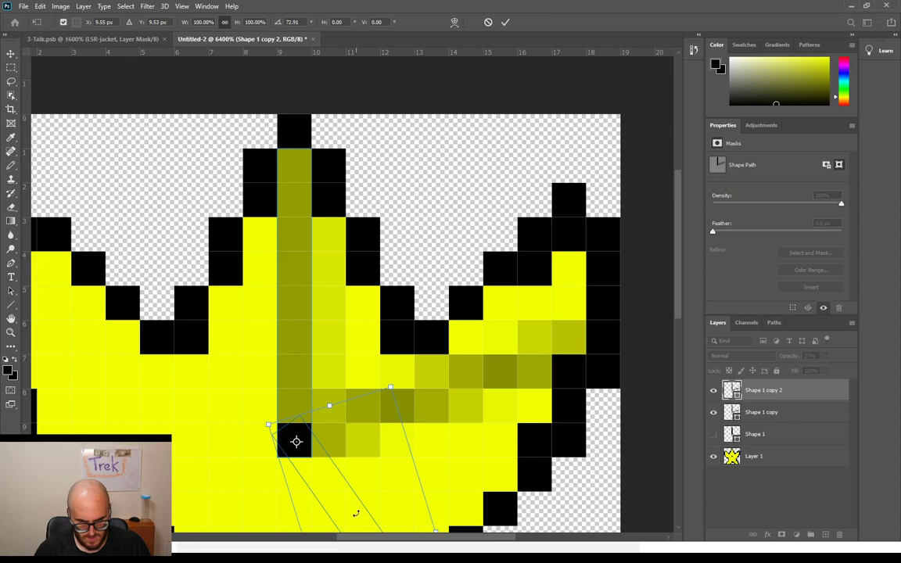
drag(356, 513, 354, 511)
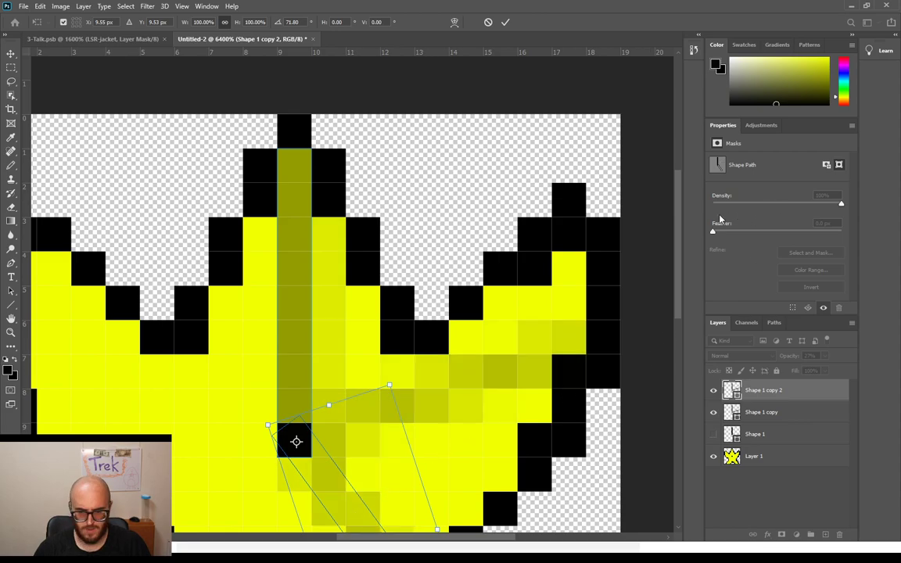
drag(680, 251, 671, 332)
key(Return)
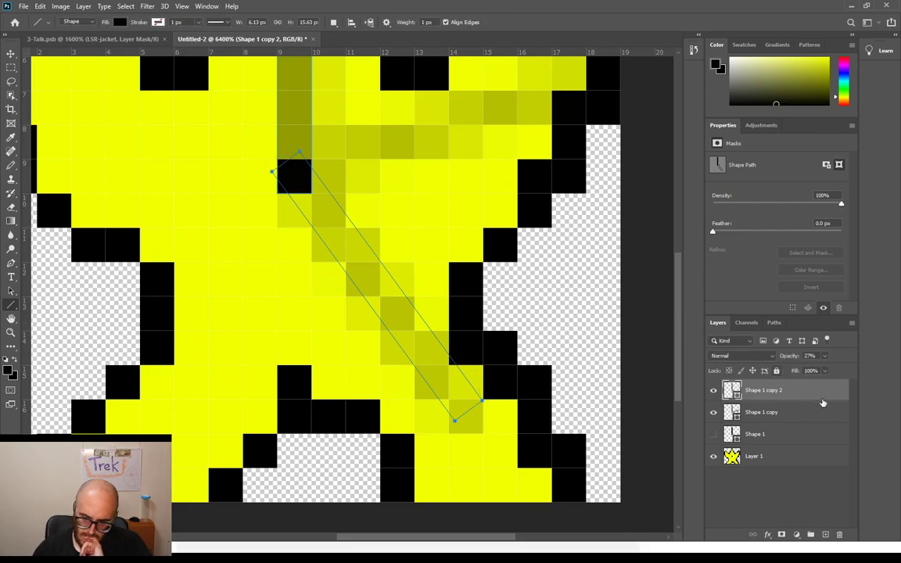
Step: Toggle the first rotated line's layer off and on, and compare the translucent lines with the star's arms
click(713, 413)
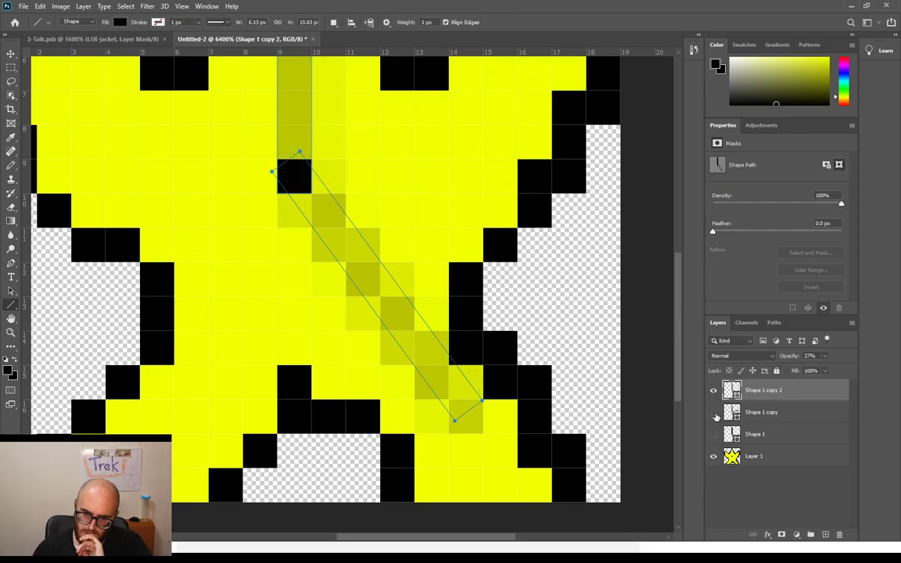
click(714, 415)
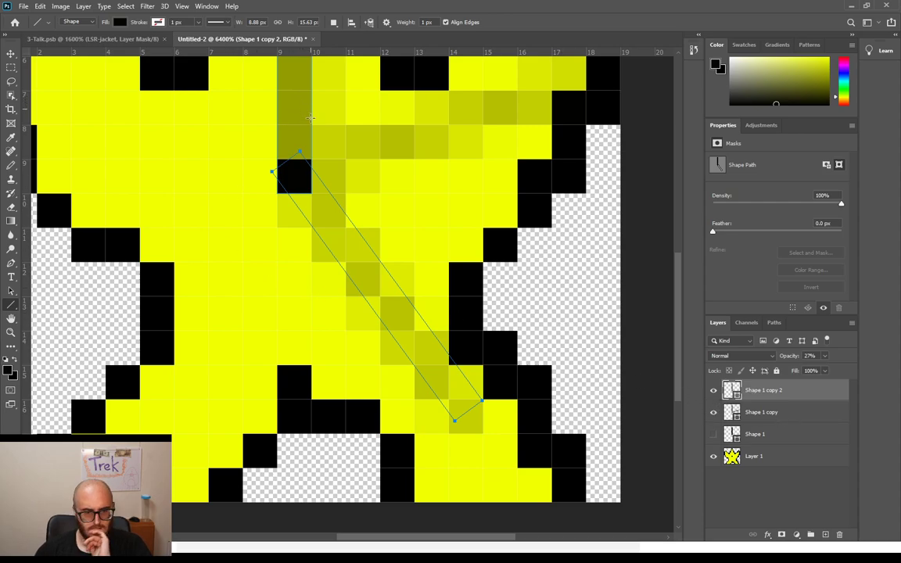
scroll(446, 193, up, 3)
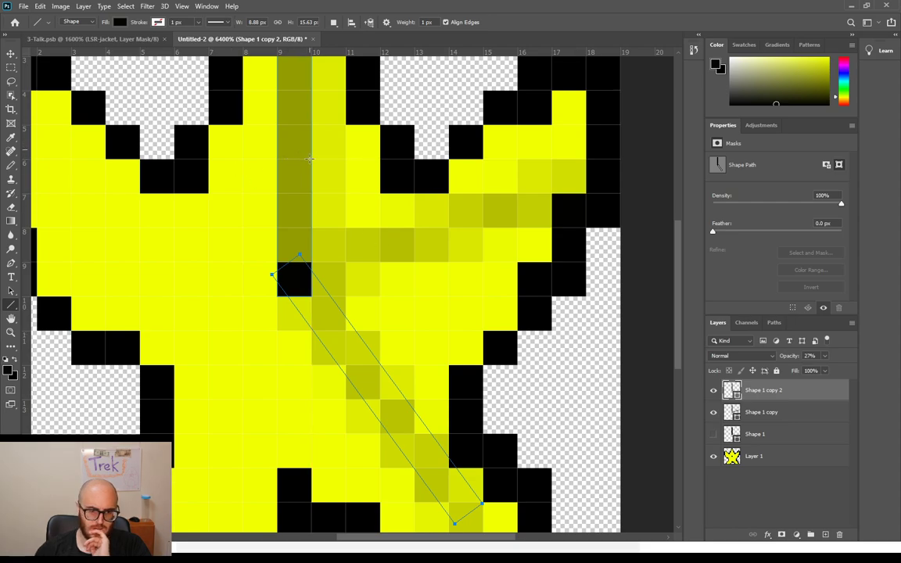
scroll(298, 160, up, 4)
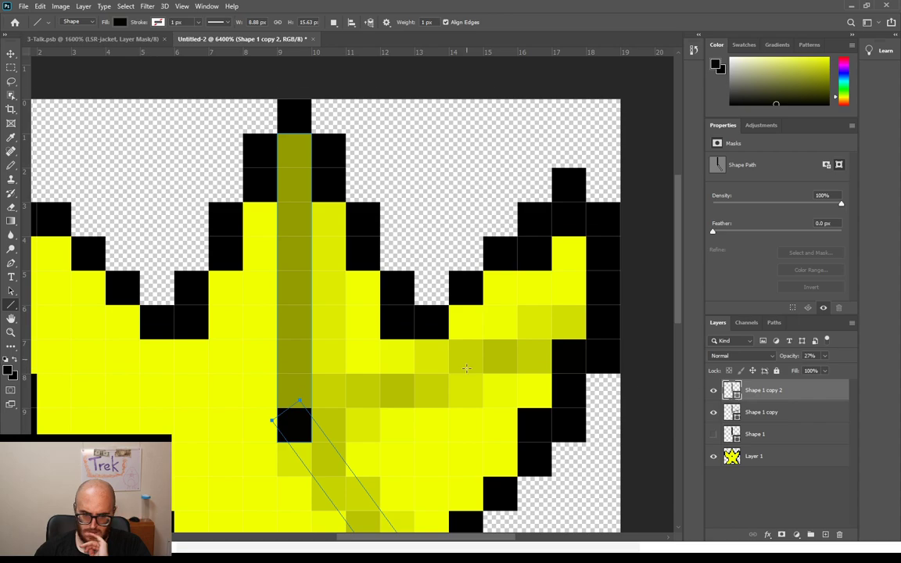
scroll(467, 367, down, 8)
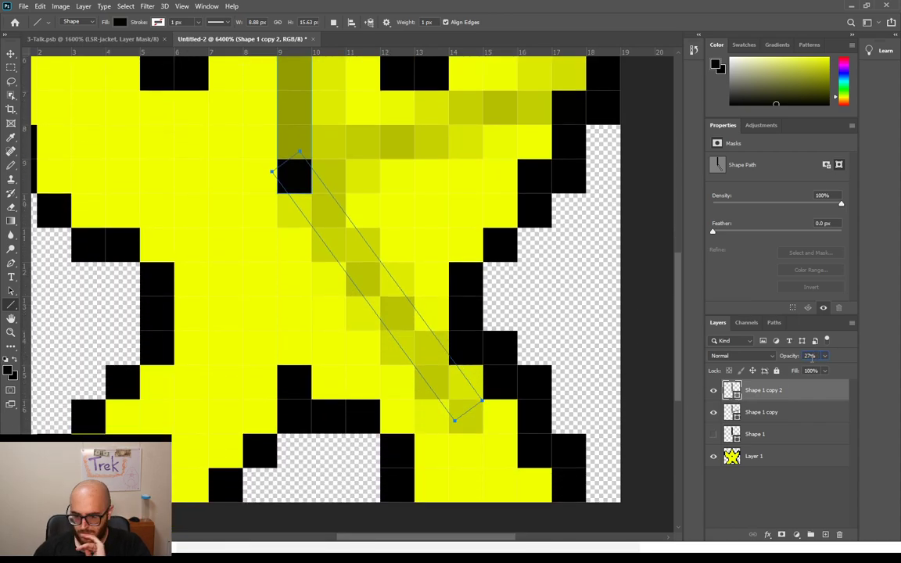
Step: Set the opacity of the lower right line's layer to 100%
key(5)
key(5)
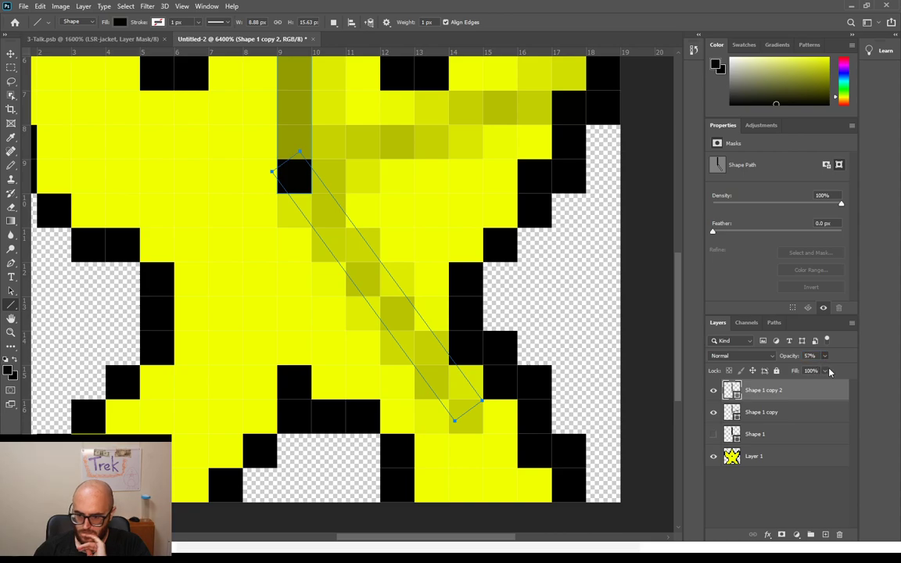
key(0)
key(9)
key(7)
key(0)
key(0)
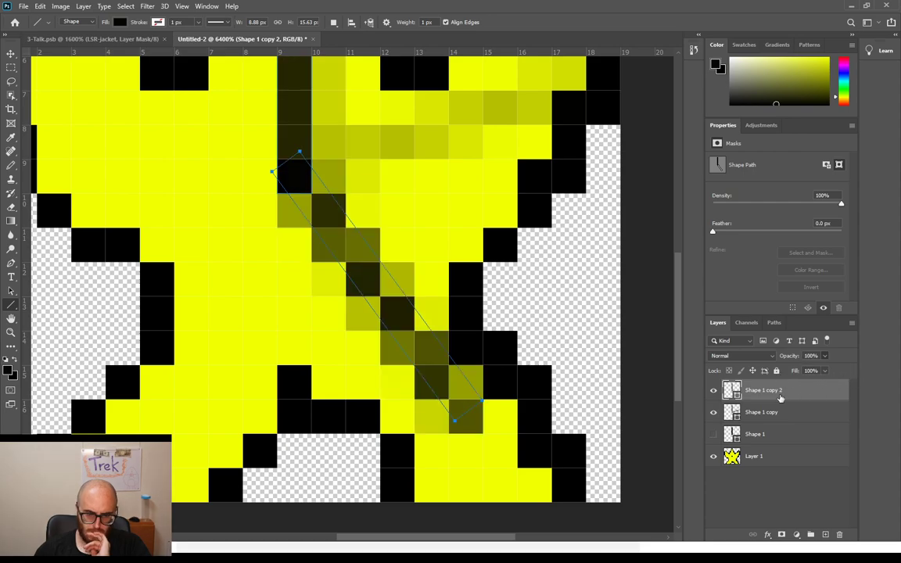
Step: Duplicate the lower right line's layer and rotate the copy 71.84° clockwise around the black center pixel, toward the star's lower left leg
drag(783, 391, 826, 532)
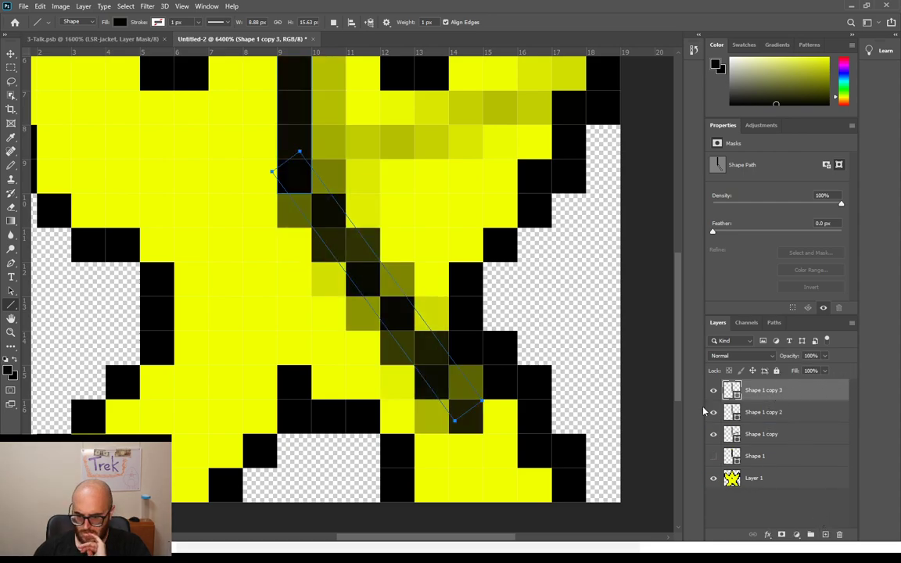
key(ctrl+t)
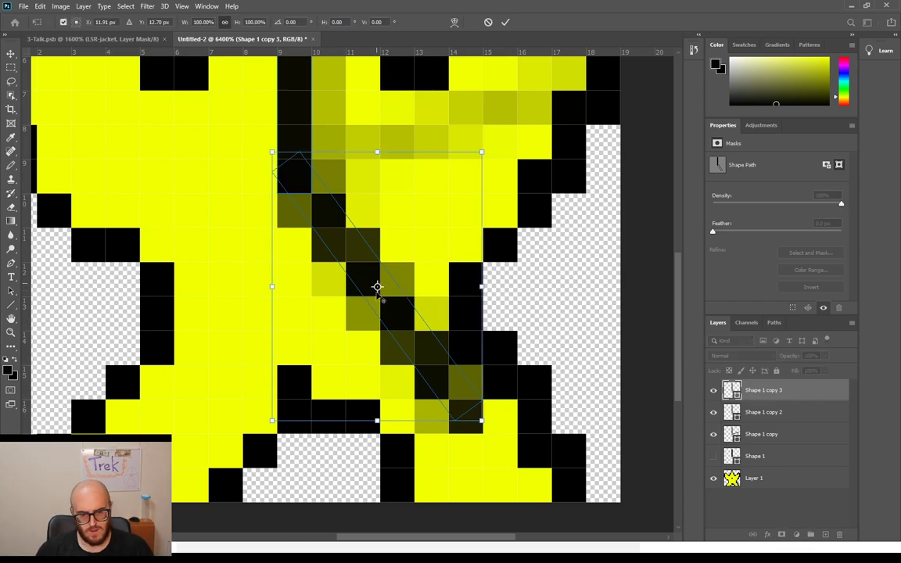
drag(377, 286, 295, 177)
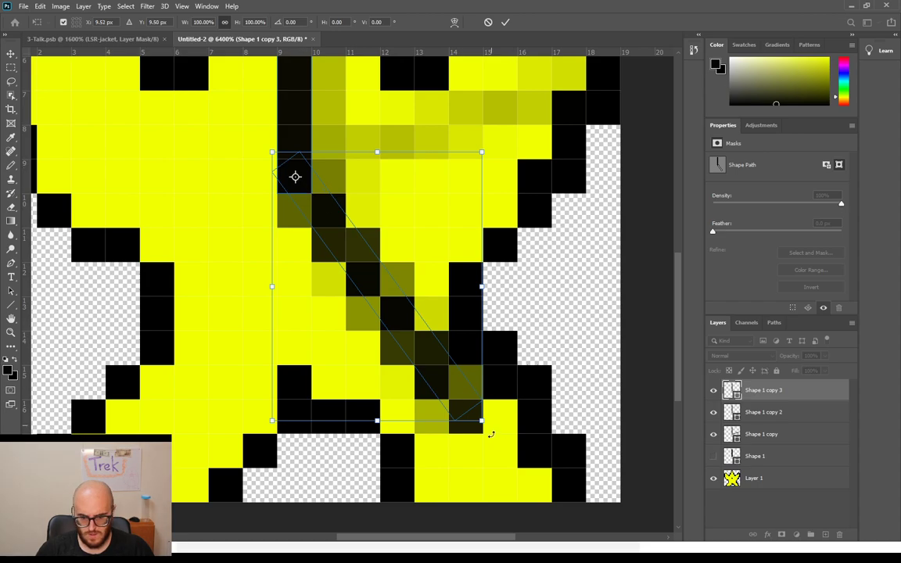
drag(485, 427, 120, 427)
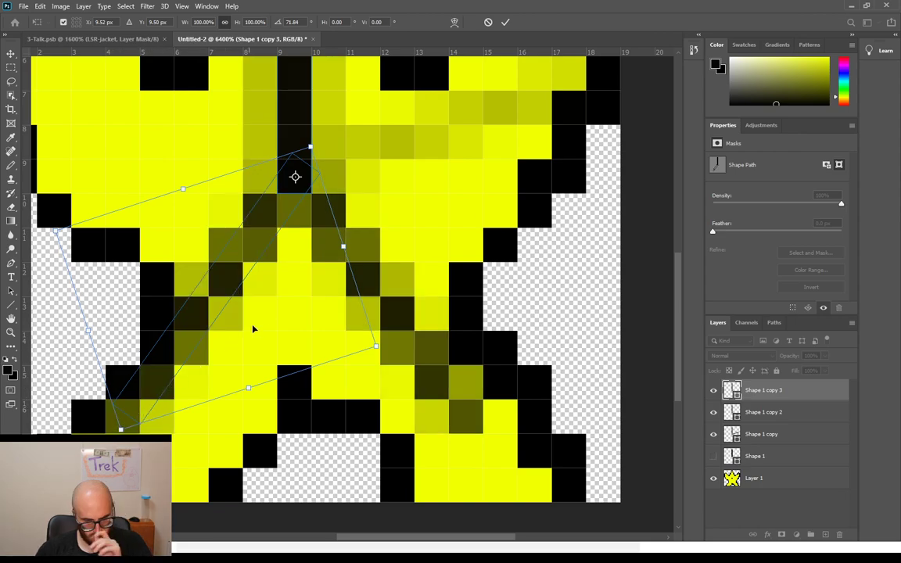
drag(407, 538, 368, 538)
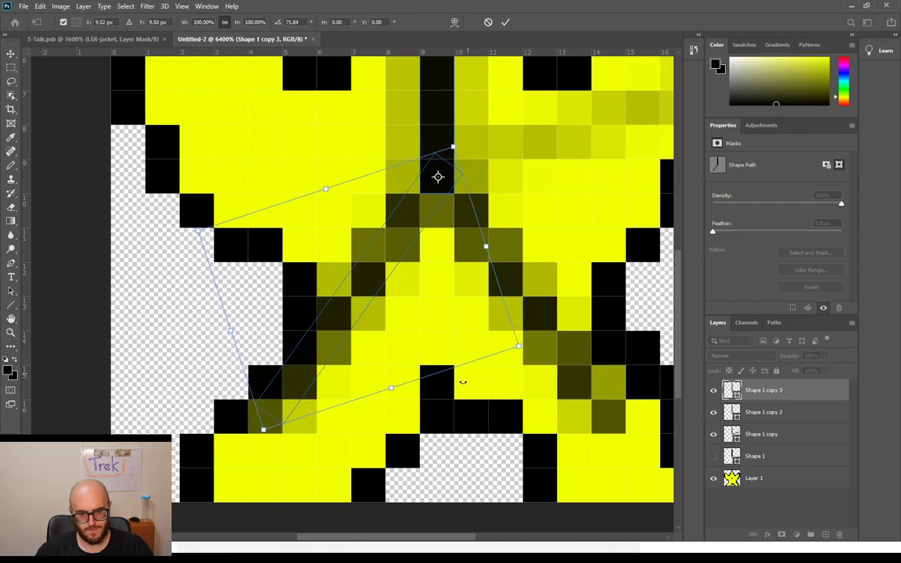
scroll(463, 383, up, 3)
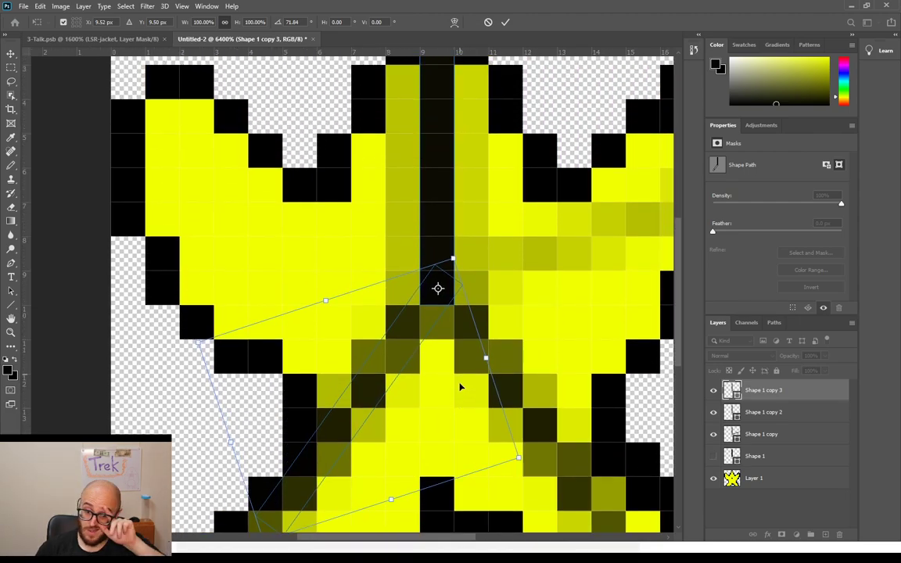
key(Return)
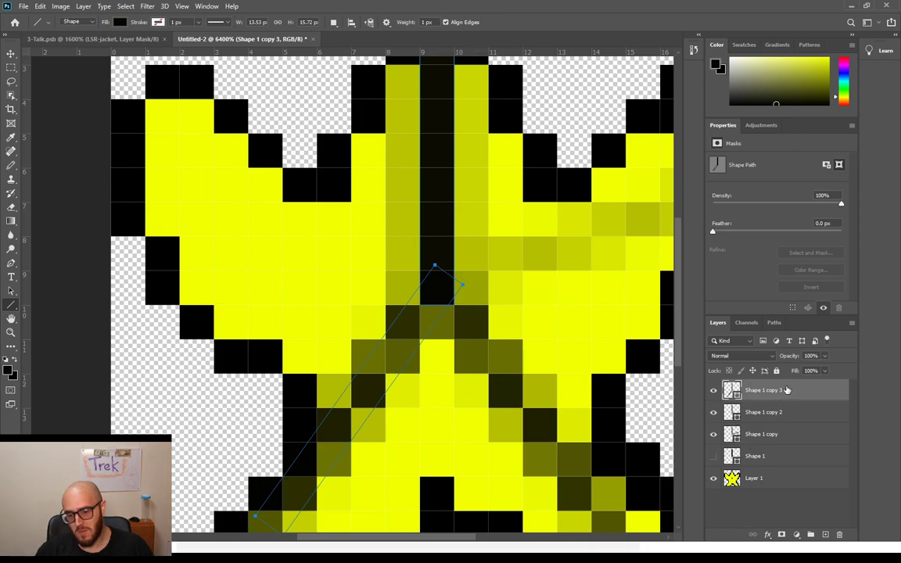
Step: Duplicate the lower left line's layer and rotate the copy about 71.5° clockwise around the center pixel, toward the star's left arm
key(ctrl+j)
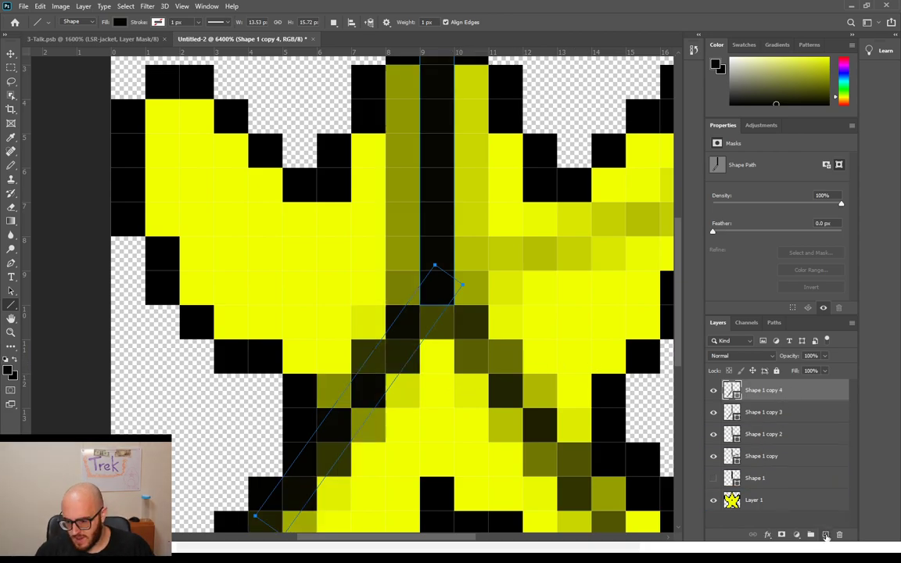
key(ctrl+t)
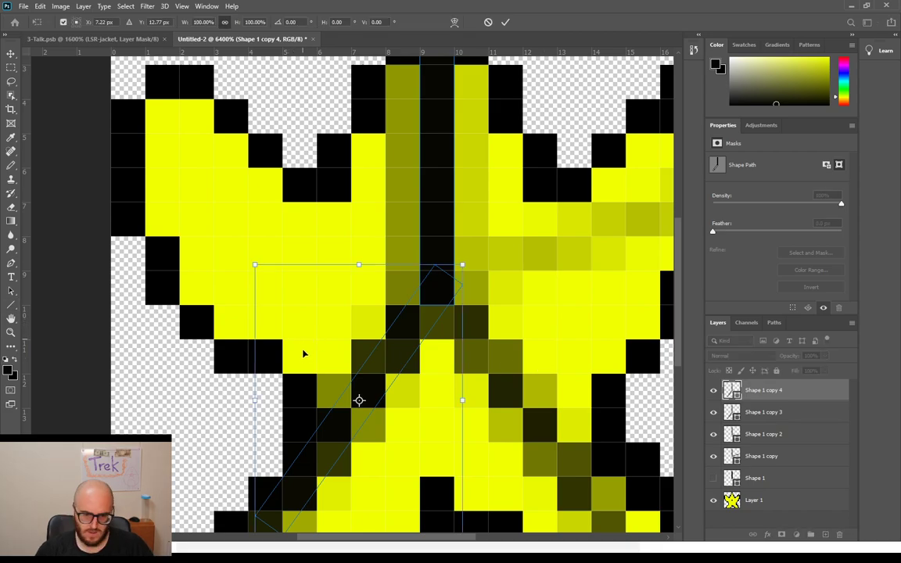
scroll(248, 369, down, 1)
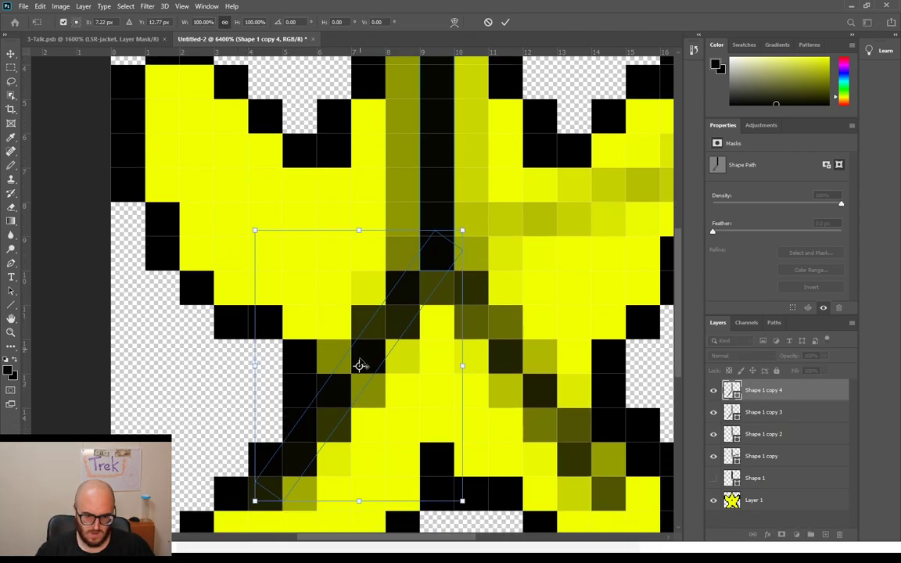
drag(359, 365, 437, 254)
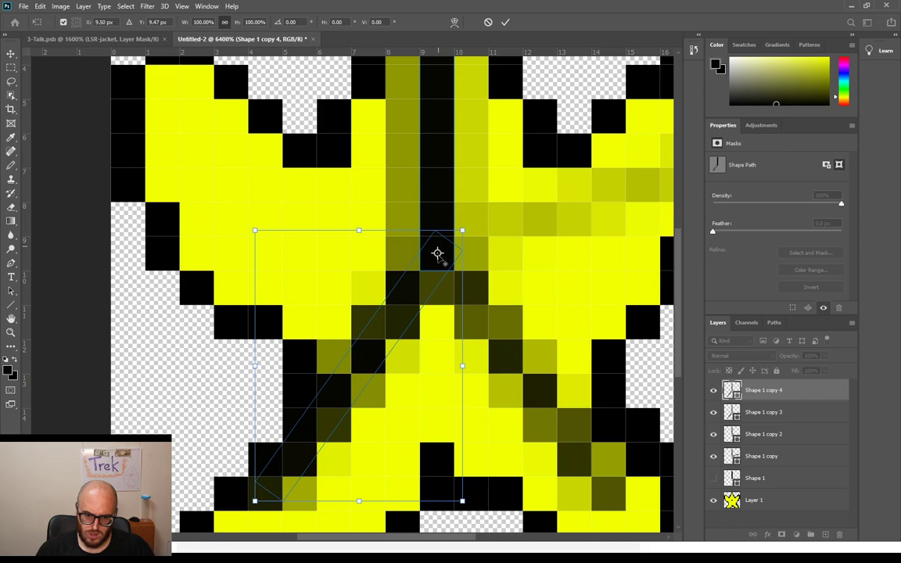
drag(220, 460, 148, 150)
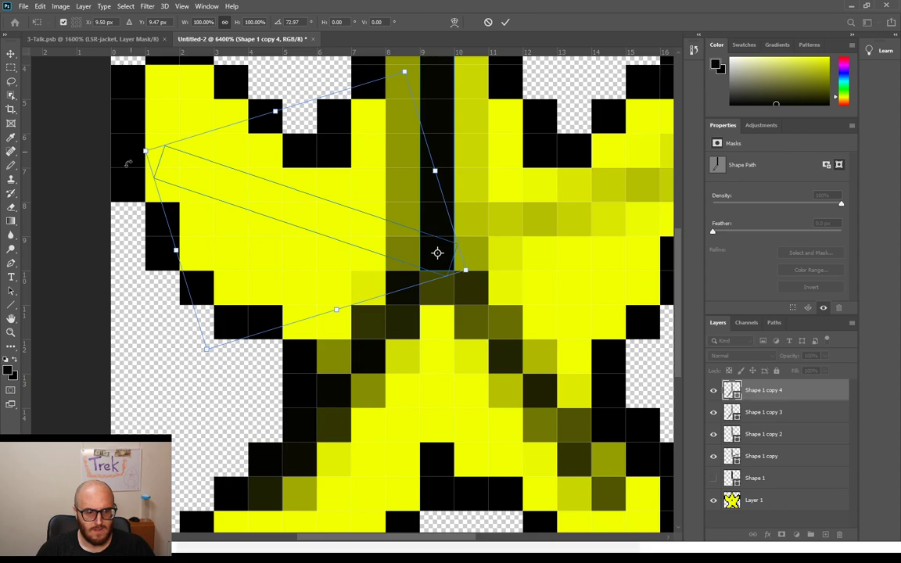
drag(131, 160, 128, 157)
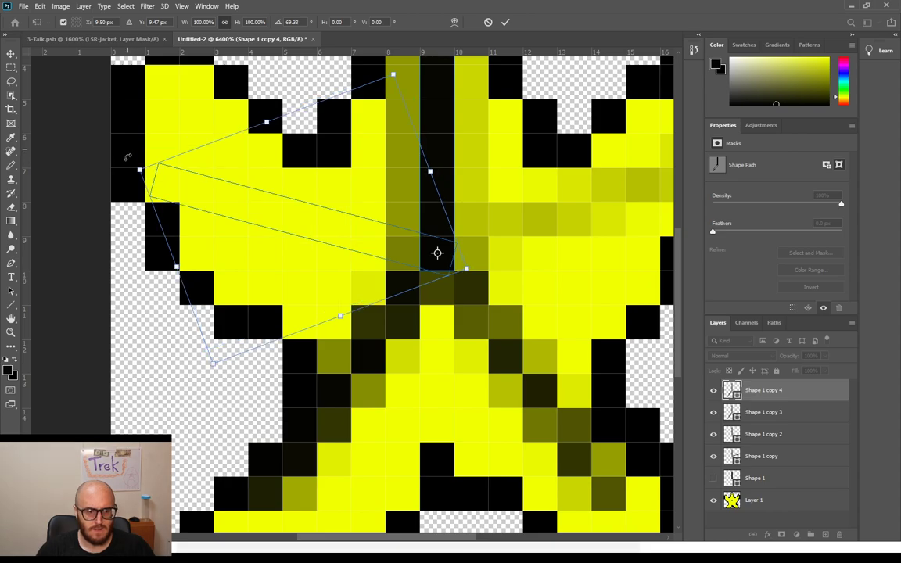
drag(126, 151, 126, 149)
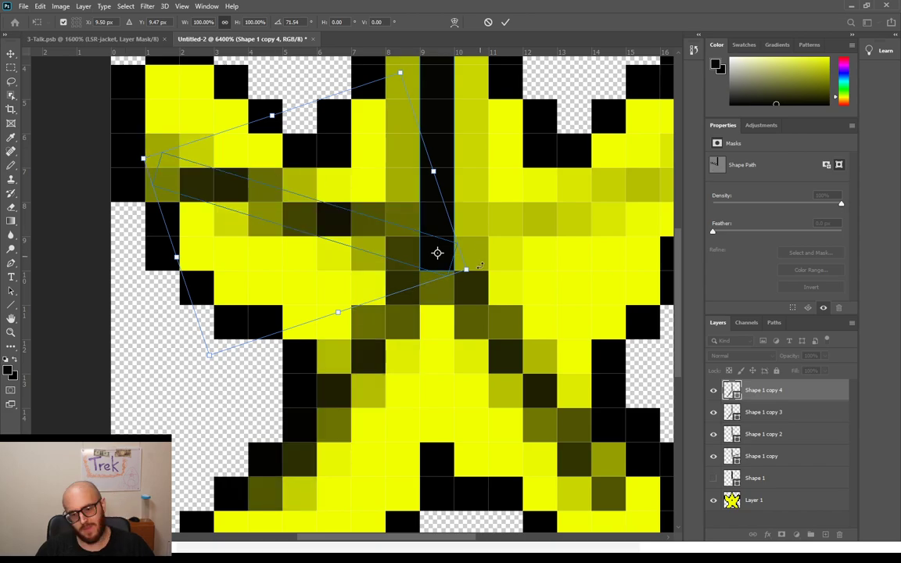
key(Return)
Step: Select all the construction line layers, including the hidden original, and merge them into one layer
shift+click(770, 458)
shift+click(778, 480)
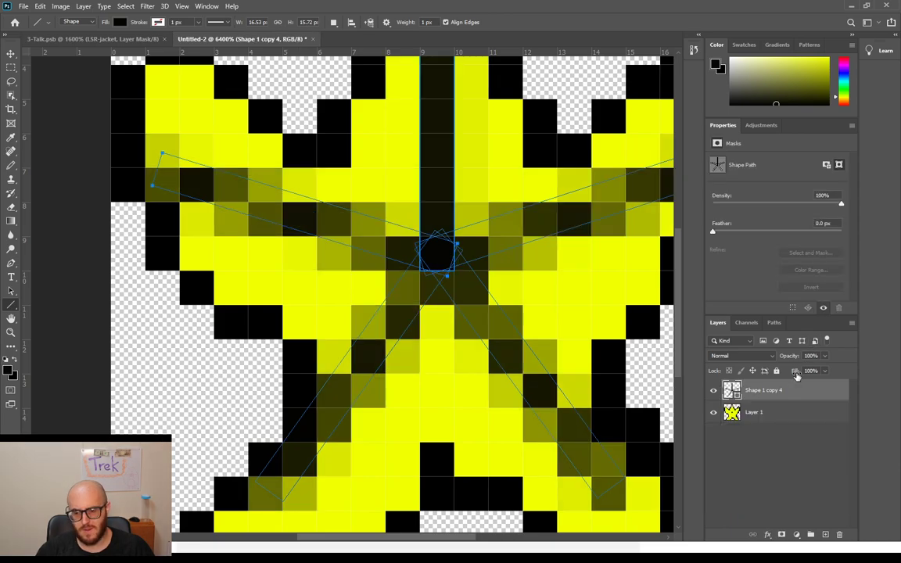
scroll(417, 279, up, 3)
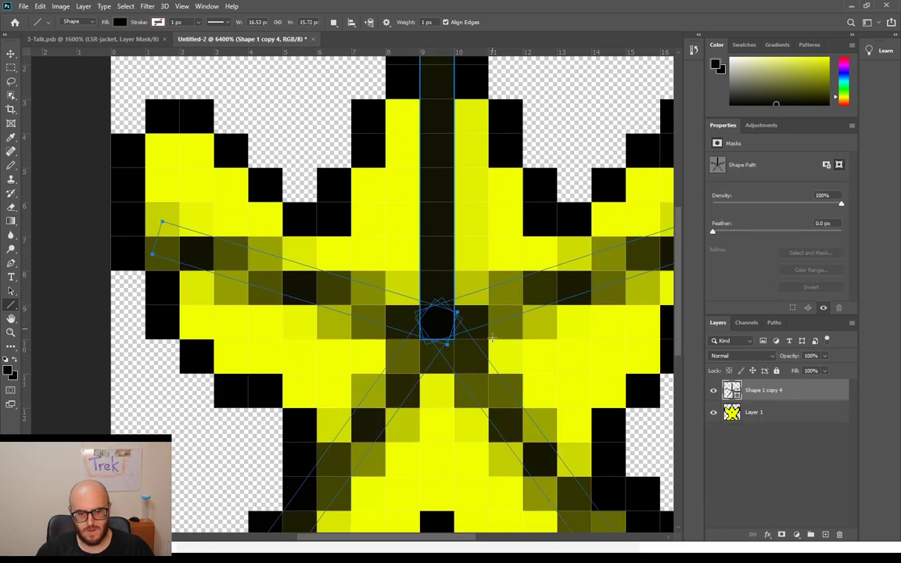
Step: Toggle the merged line layer off and on, and compare the lines with the star's arms
click(713, 390)
click(713, 390)
click(713, 390)
click(714, 391)
scroll(458, 258, up, 3)
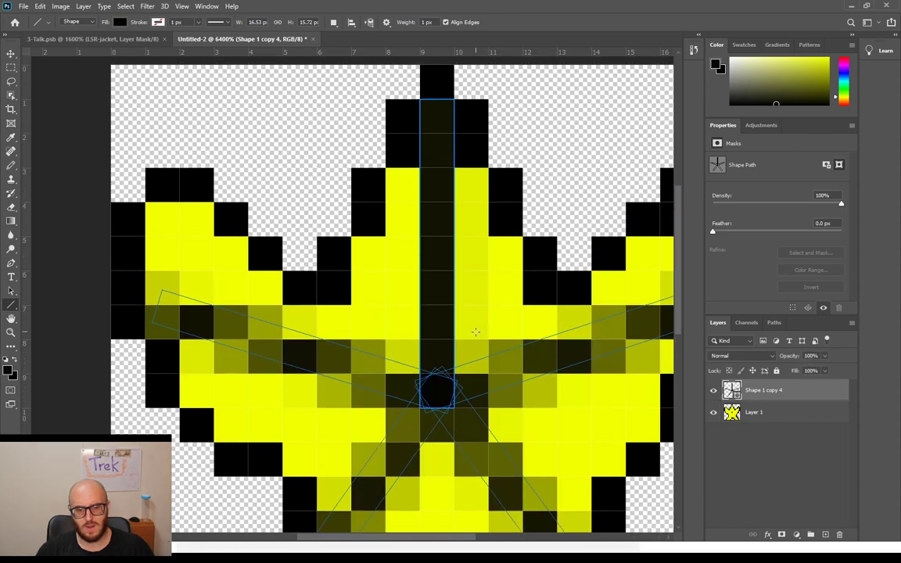
Step: On the star's layer, sample the yellow as the second color and pencil a black upper edge for the right arm along pixel row 5
drag(406, 540, 466, 539)
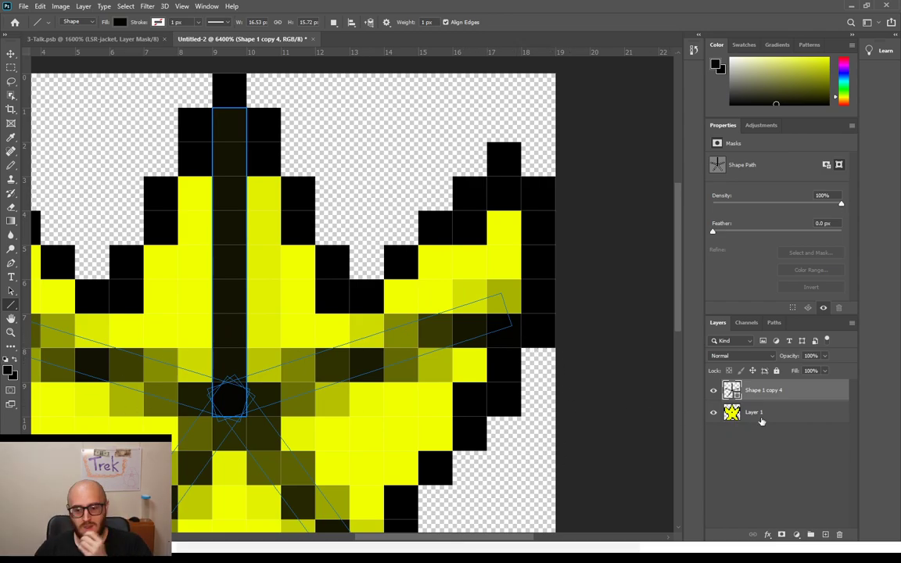
click(762, 421)
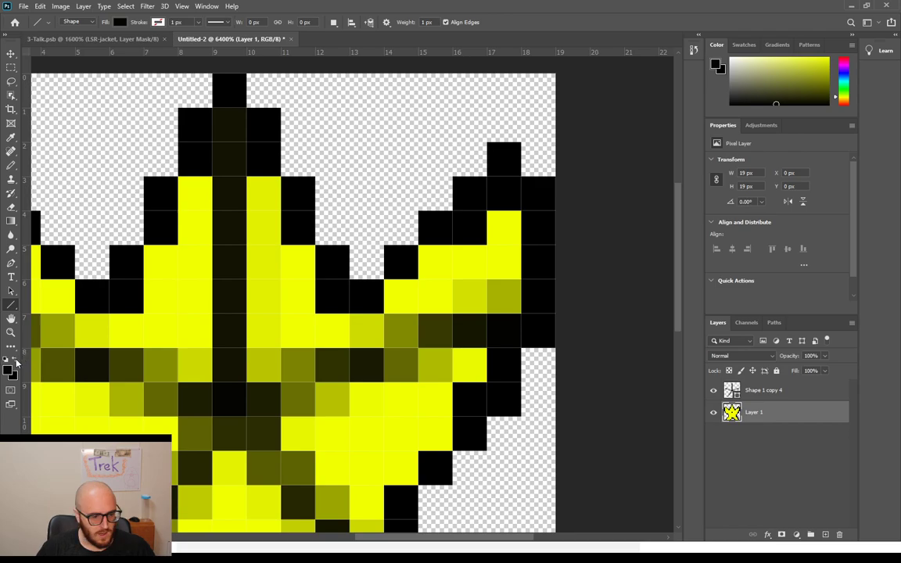
key(i)
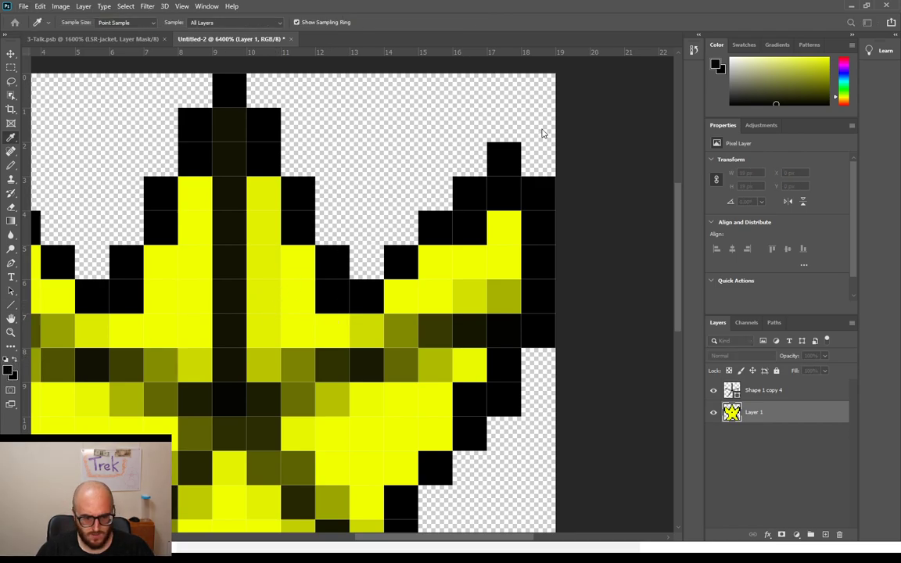
click(504, 227)
key(u)
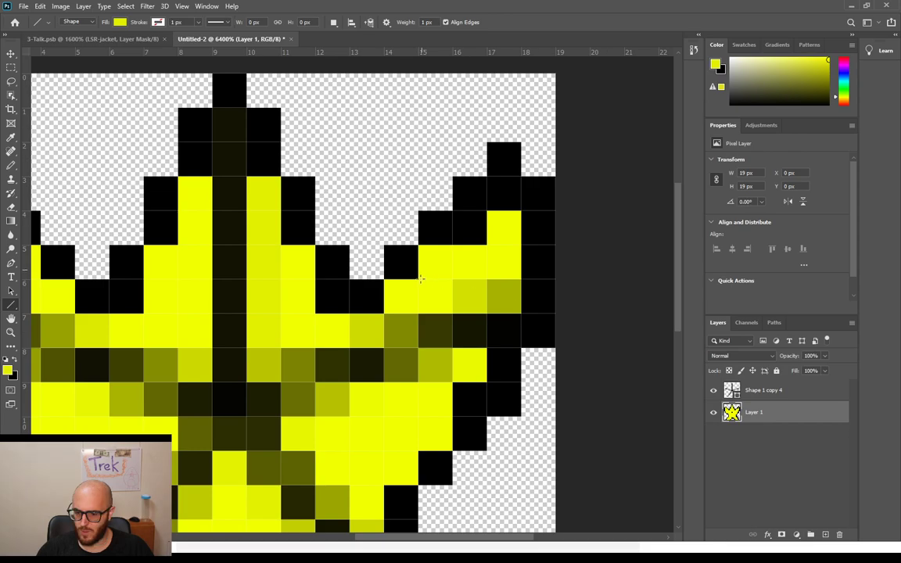
key(b)
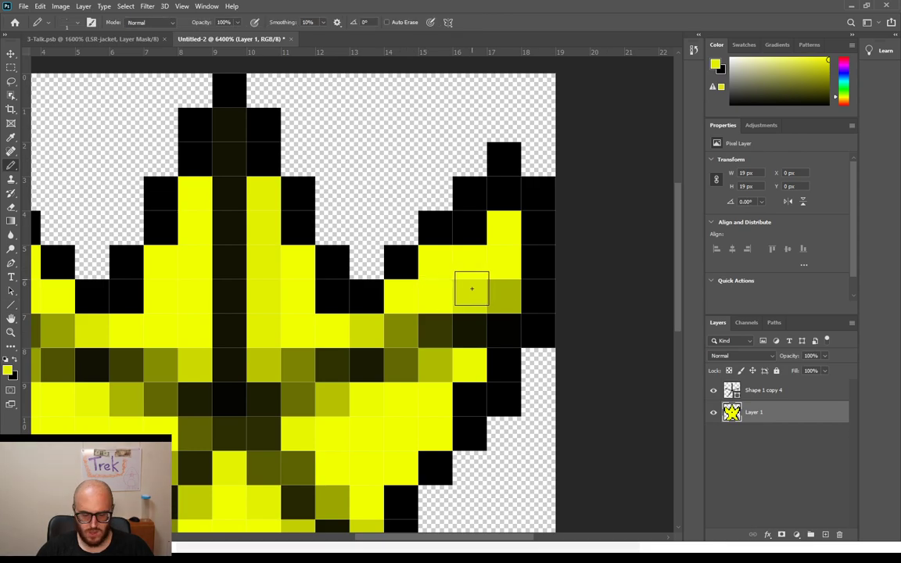
key(x)
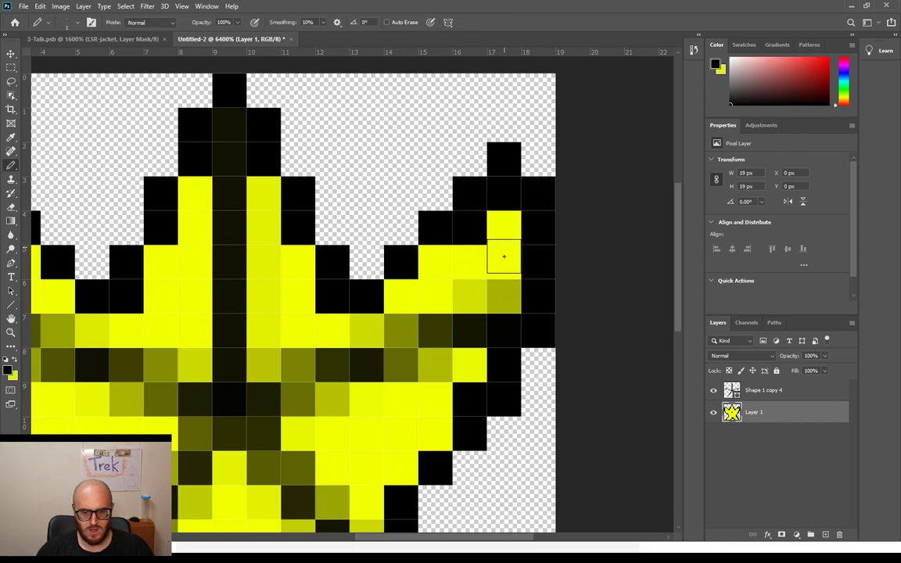
click(503, 227)
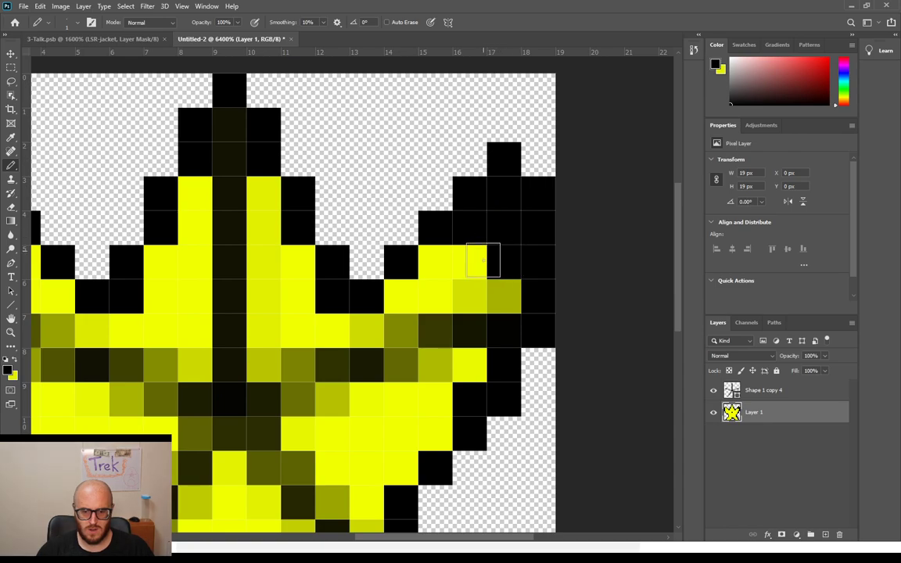
drag(483, 260, 400, 228)
Step: Erase the right arm's old outline above row 5 and its outermost column 18 pixels in rows 5 and 7
key(e)
click(462, 190)
mouse_move(463, 190)
mouse_down()
mouse_move(384, 230)
mouse_move(513, 231)
mouse_move(502, 163)
mouse_move(543, 228)
mouse_up()
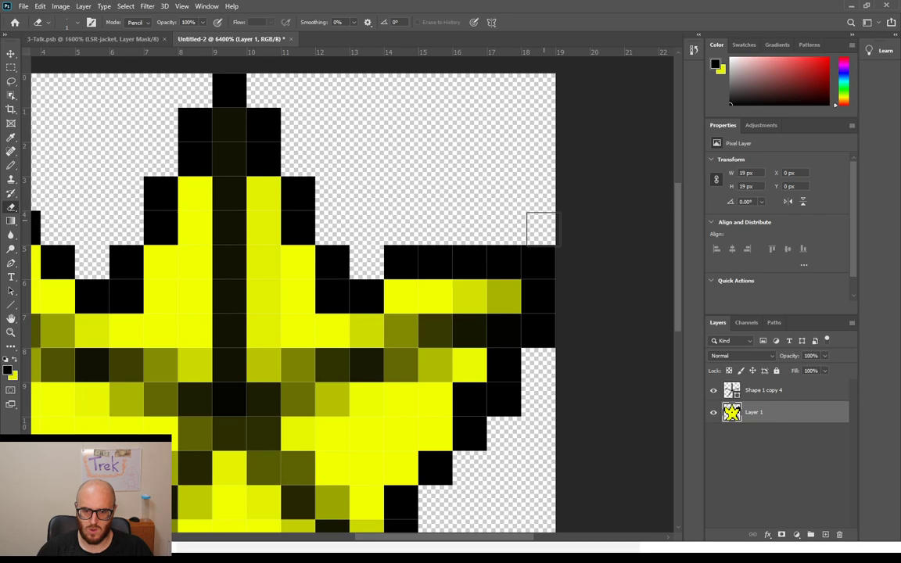
click(538, 254)
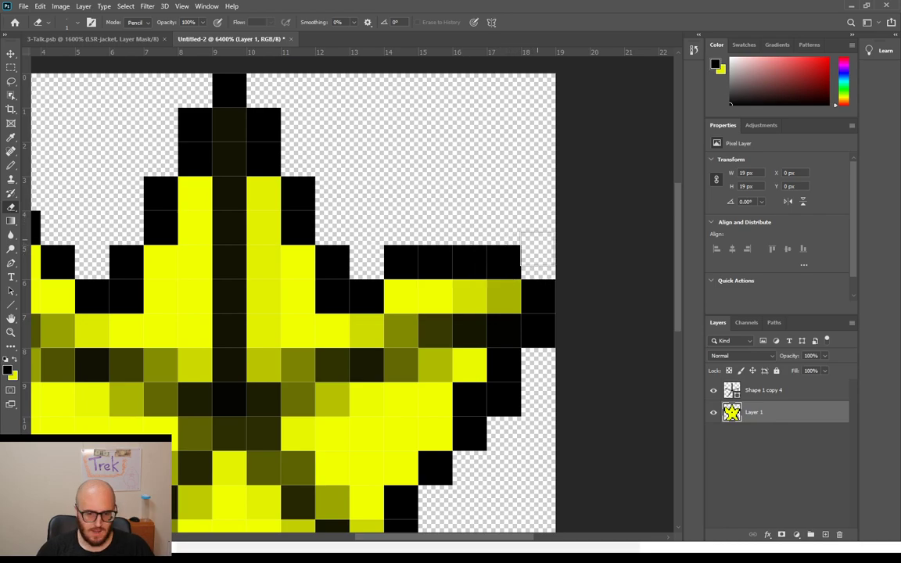
scroll(537, 316, down, 3)
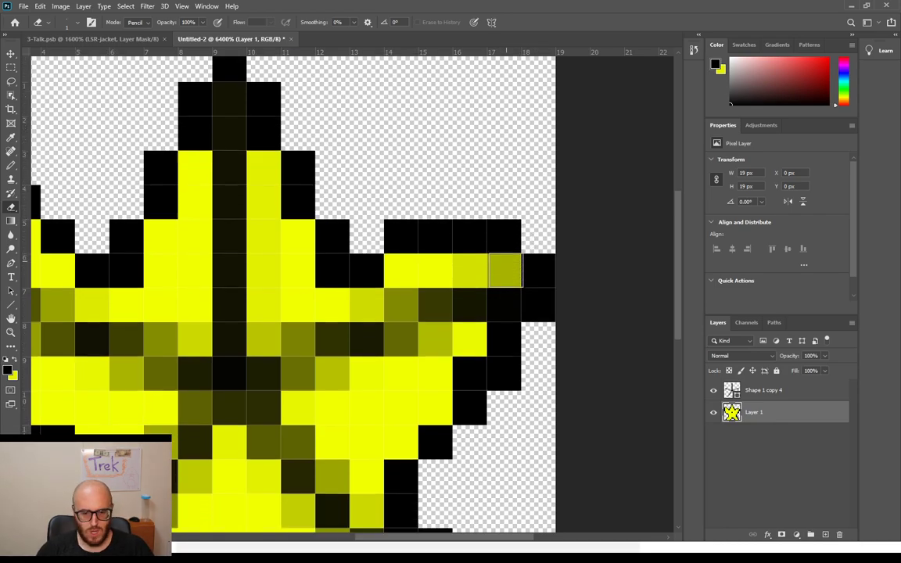
key(x)
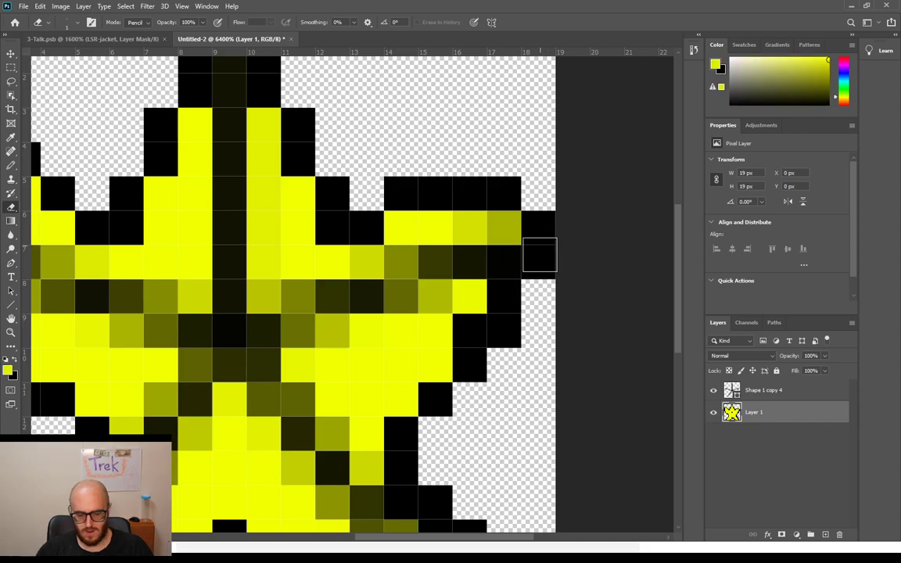
click(540, 256)
Step: Try a yellow pixel on the right arm's outline at column 17, row 8, and repaint it black
key(b)
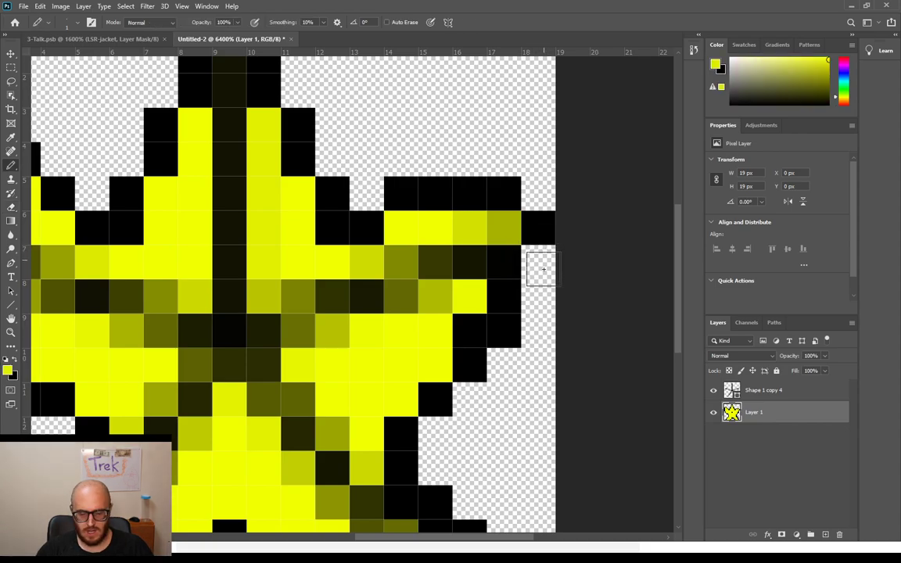
click(504, 303)
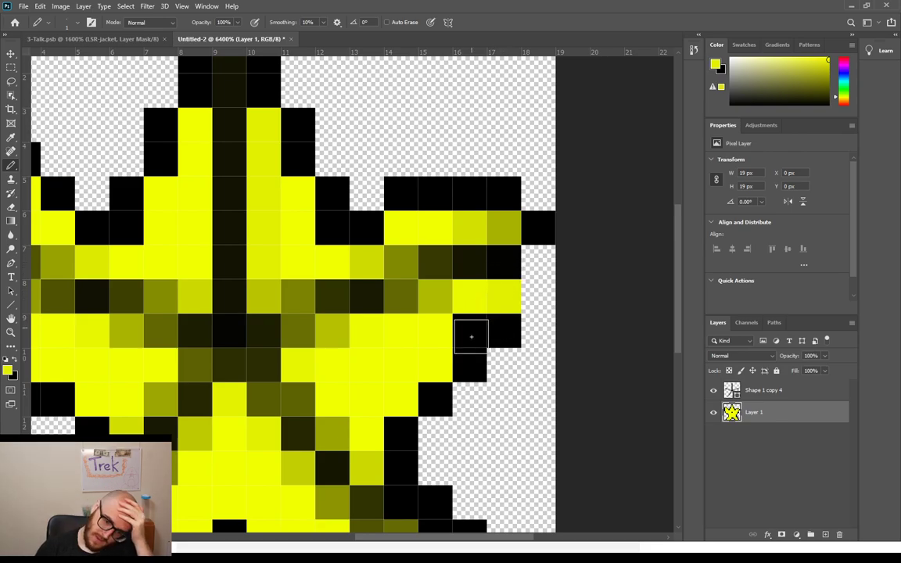
key(x)
click(499, 297)
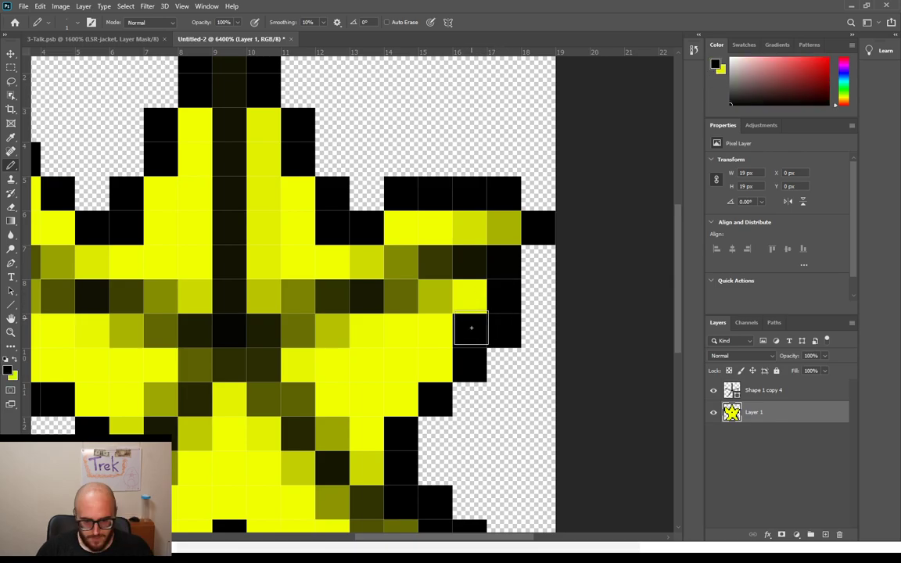
Step: Pencil black pixels at column 14, row 10 and column 15, row 9 for the right arm's new lower edge
click(406, 358)
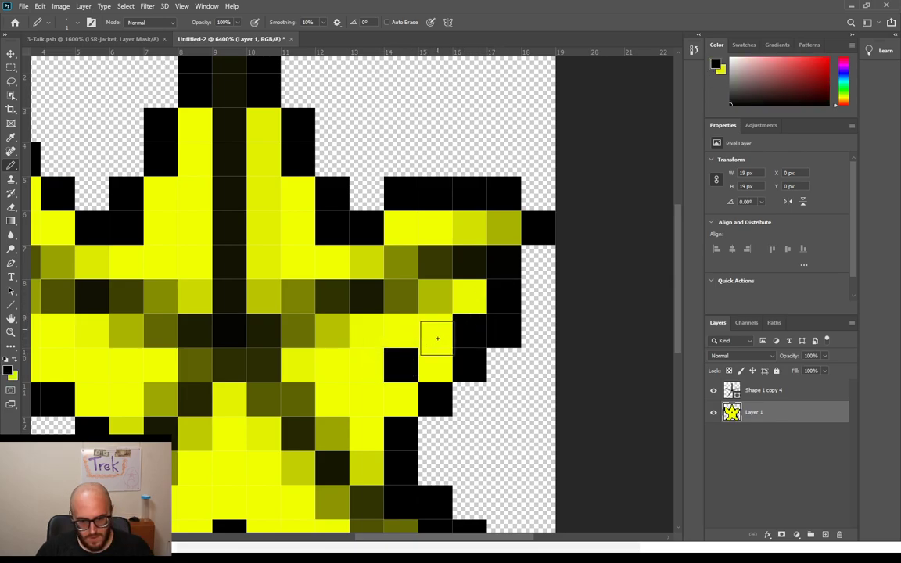
click(435, 331)
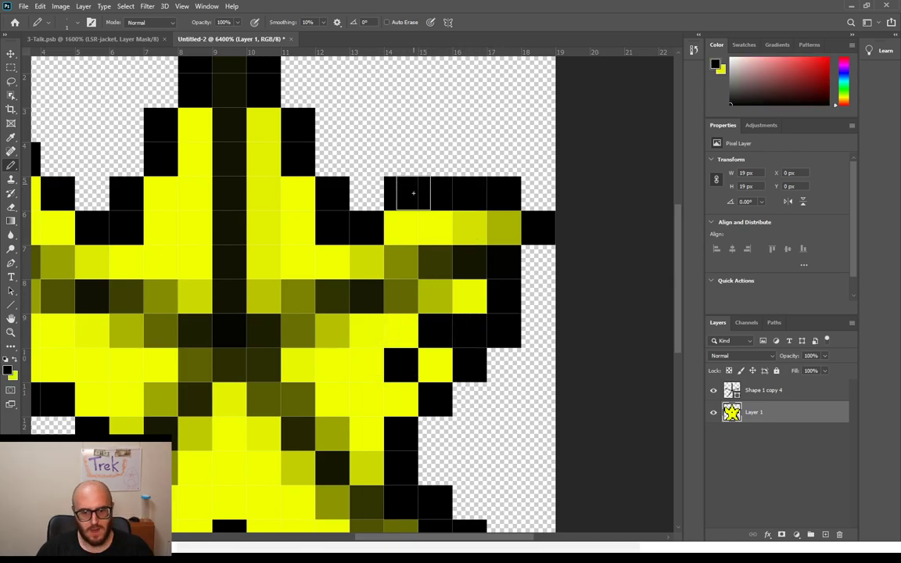
Step: Try a black pixel under the right arm's upper edge at column 14, row 6, and repaint it yellow
click(396, 222)
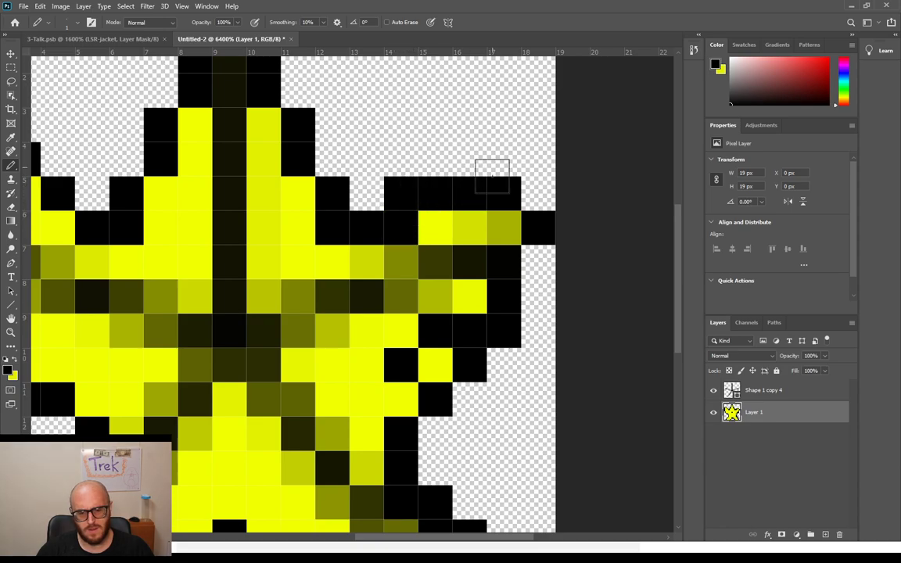
key(x)
click(403, 225)
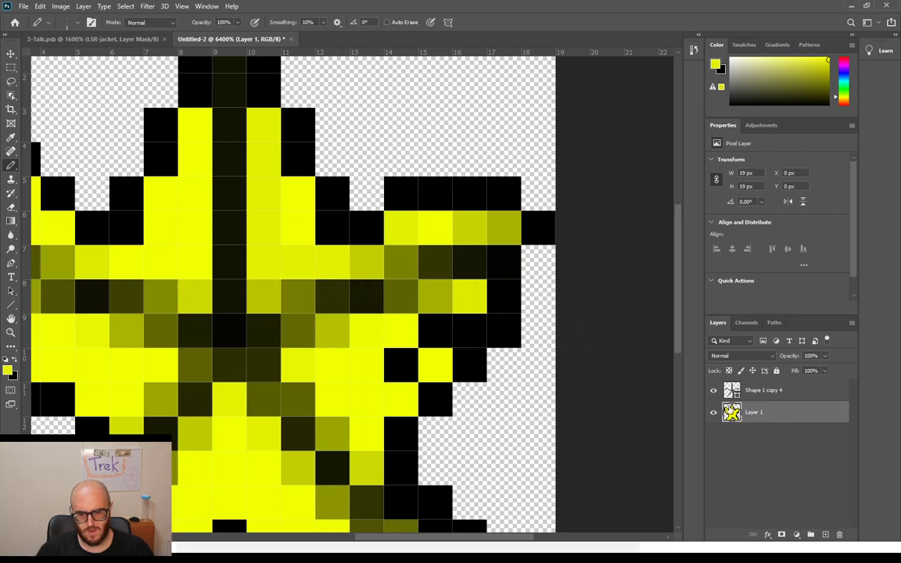
Step: Toggle the Shape 1 copy 4 construction lines off and on to compare them with the star's right arm
click(713, 390)
click(713, 393)
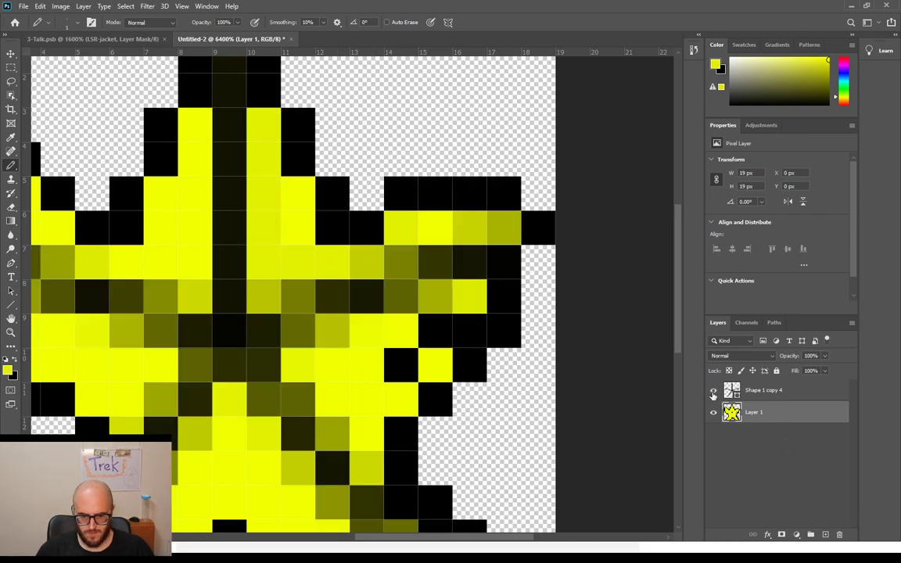
click(712, 394)
click(713, 394)
click(713, 394)
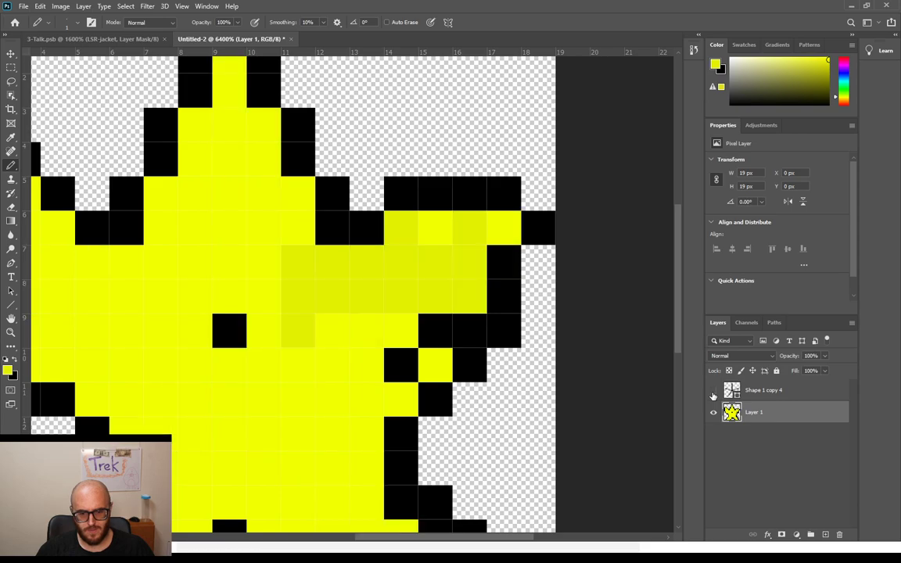
click(713, 393)
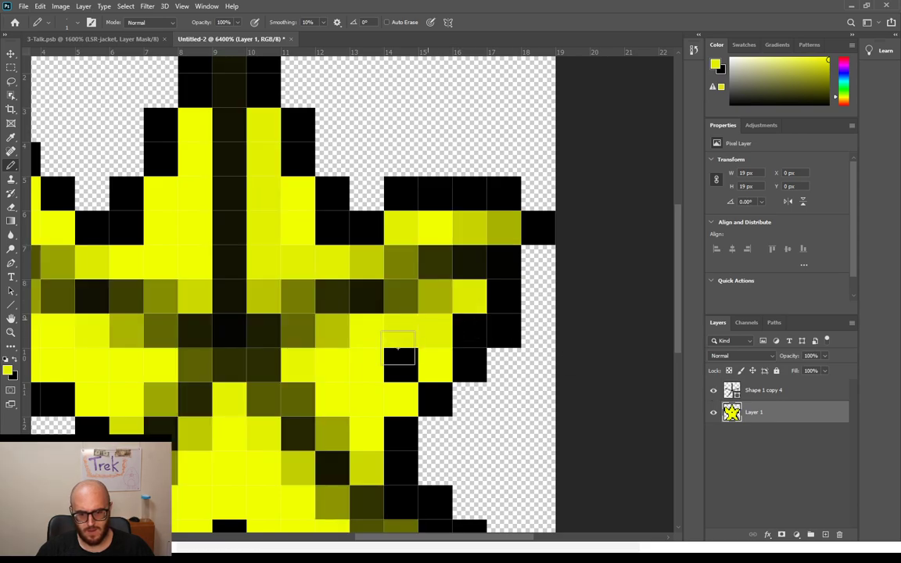
Step: Reshape the right arm's lower edge with yellow at column 15, row 9 and column 14, row 10, and black at columns 13–14, row 11 and column 15, row 10
scroll(392, 355, down, 2)
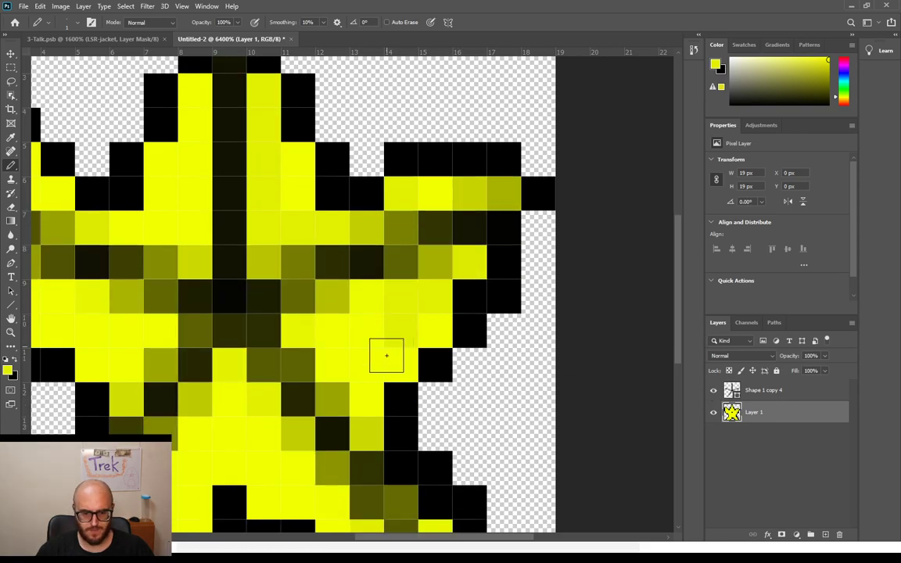
key(x)
mouse_move(392, 360)
mouse_down()
mouse_move(368, 362)
mouse_move(402, 358)
mouse_move(447, 335)
mouse_up()
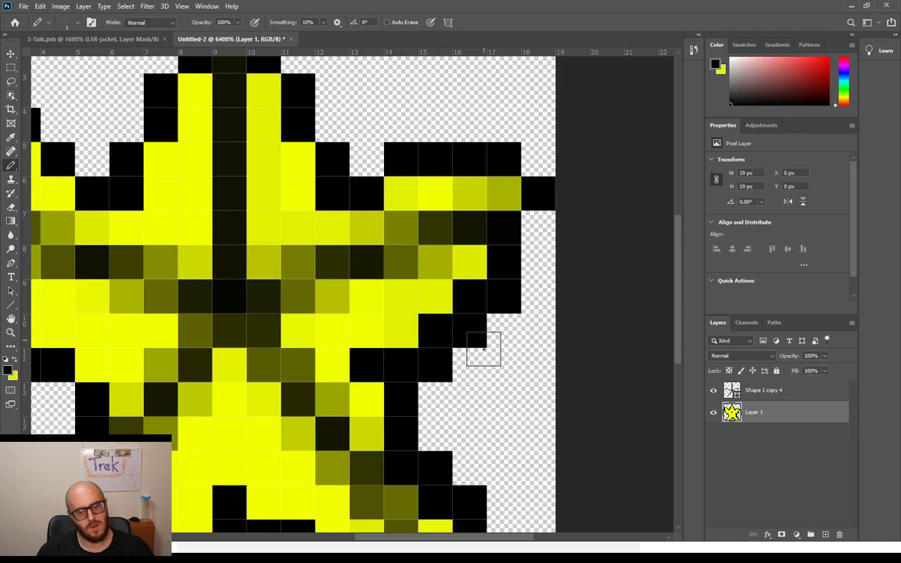
Step: Try a black pixel below the right arm's inner corner at column 13, row 12, and undo it
scroll(452, 332, down, 5)
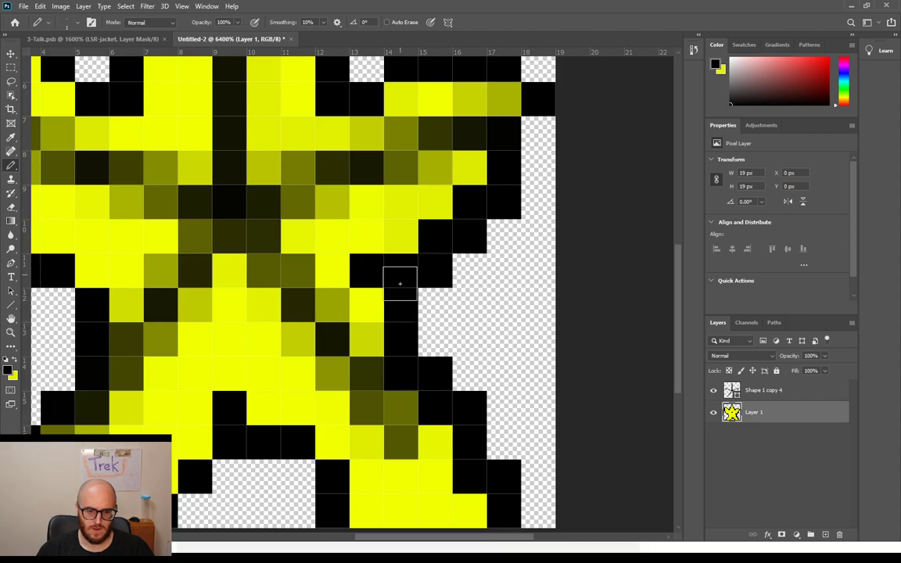
click(365, 306)
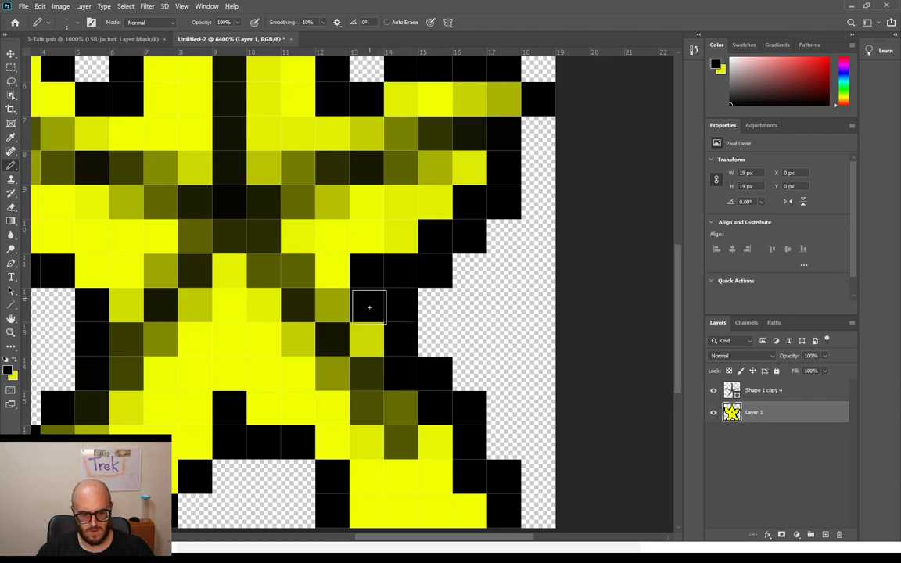
key(ctrl+z)
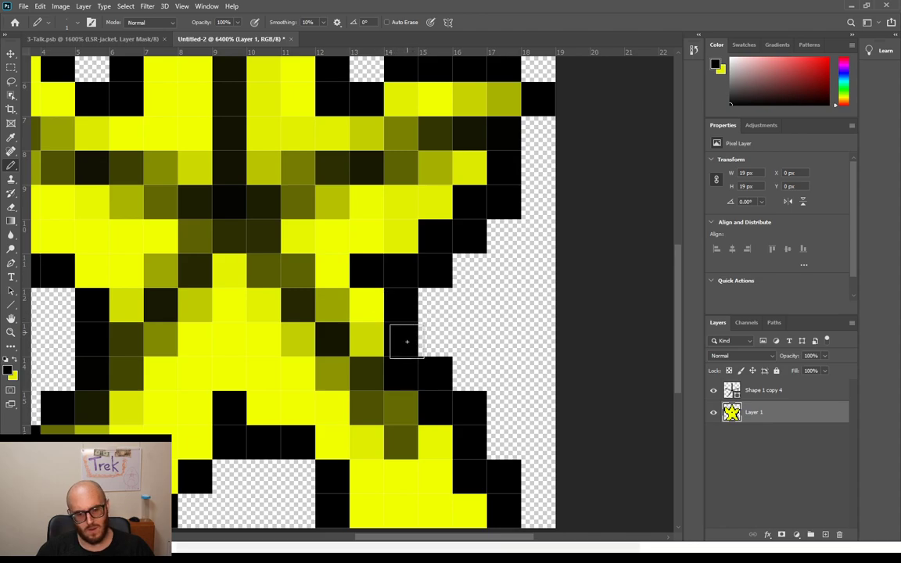
Step: Pencil yellow over the lower-right leg's inner outline pixels at column 14, rows 13 and 14, and column 15, row 15
key(x)
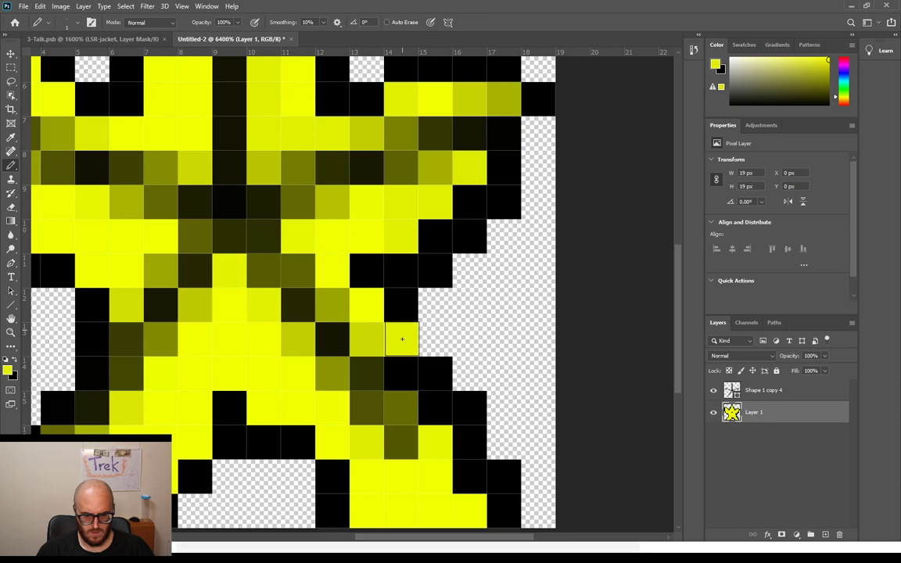
drag(404, 376, 436, 407)
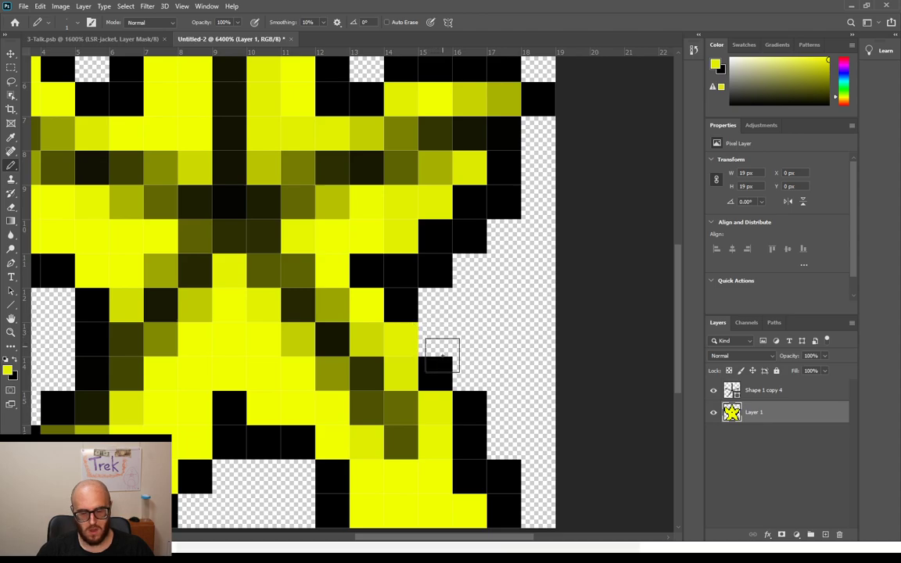
Step: Pencil black pixels at columns 14 and 15, row 17 for the lower-right leg's new bottom edge
scroll(468, 422, down, 1)
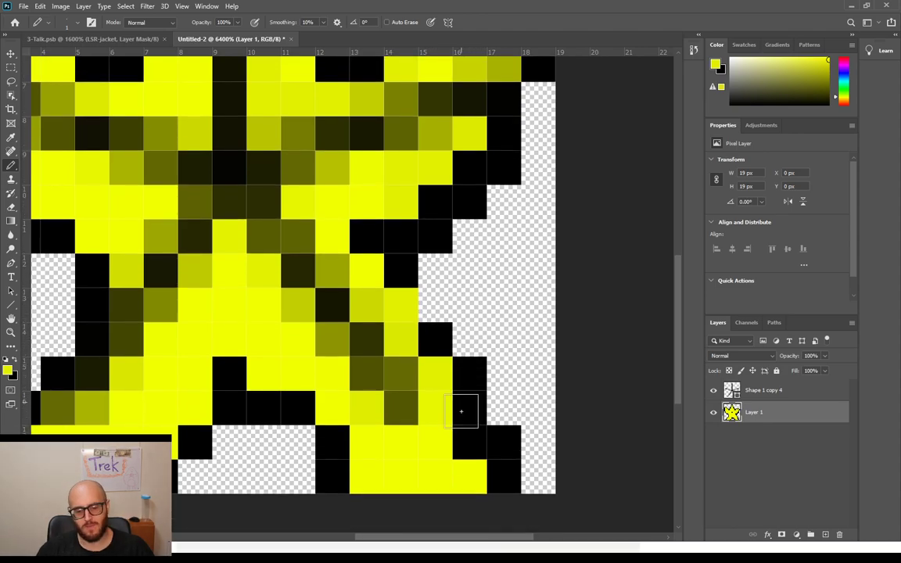
key(x)
drag(397, 445, 432, 443)
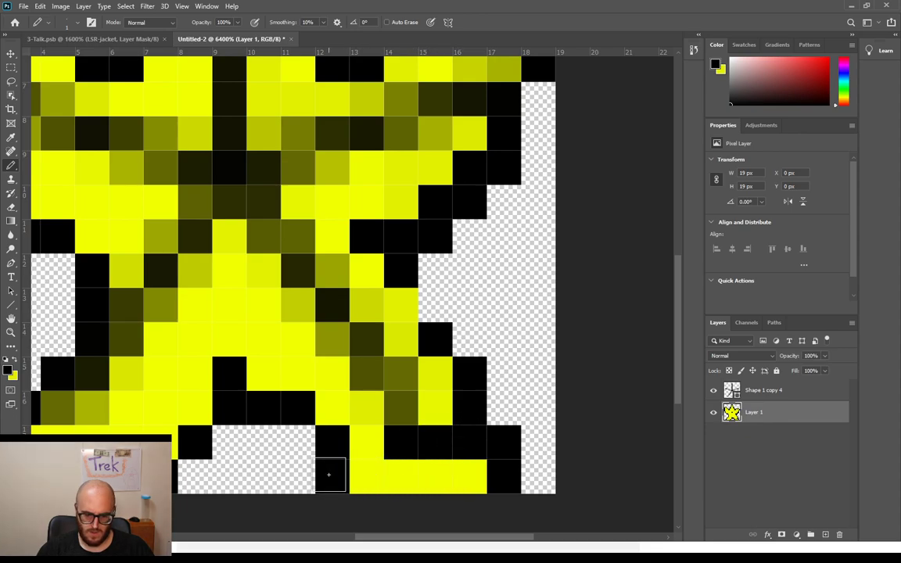
Step: Erase the star's protruding right foot in the lowest row and the stray pixels outside the right leg
drag(338, 478, 508, 472)
key(e)
mouse_move(321, 476)
mouse_down()
mouse_move(564, 473)
mouse_move(504, 443)
mouse_move(477, 414)
mouse_up()
click(437, 448)
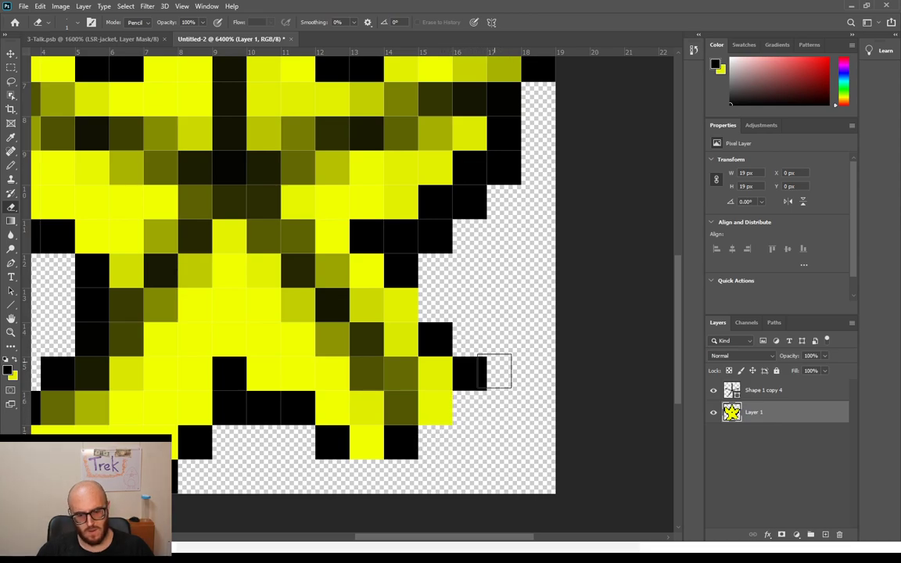
click(477, 372)
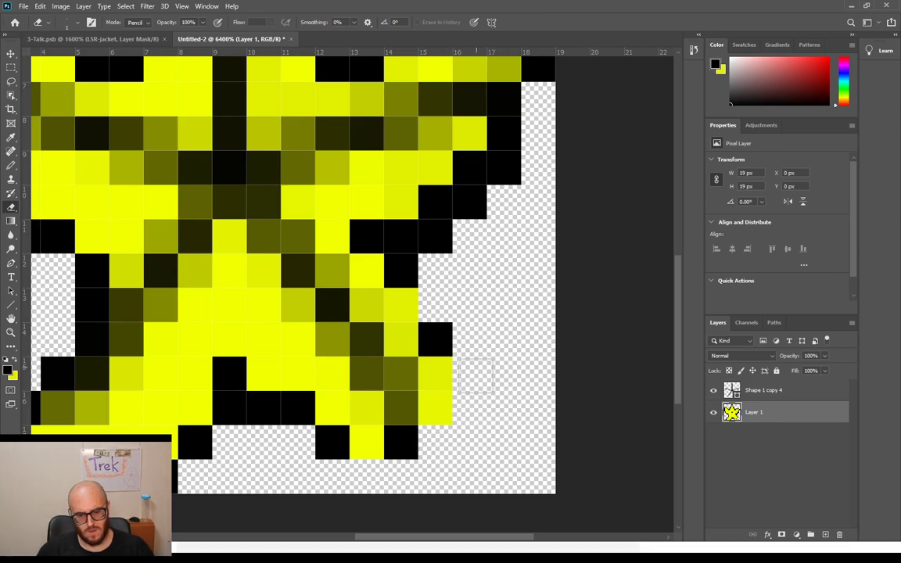
Step: Pencil black pixels along the right leg's outer edge to form a straight vertical outline four pixels tall
key(b)
key(x)
click(436, 414)
key(x)
click(436, 414)
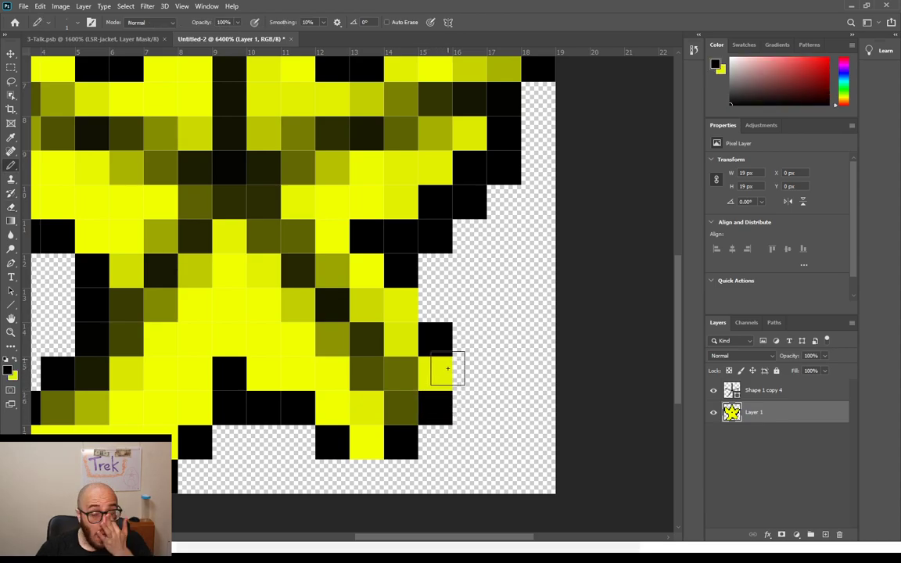
click(437, 372)
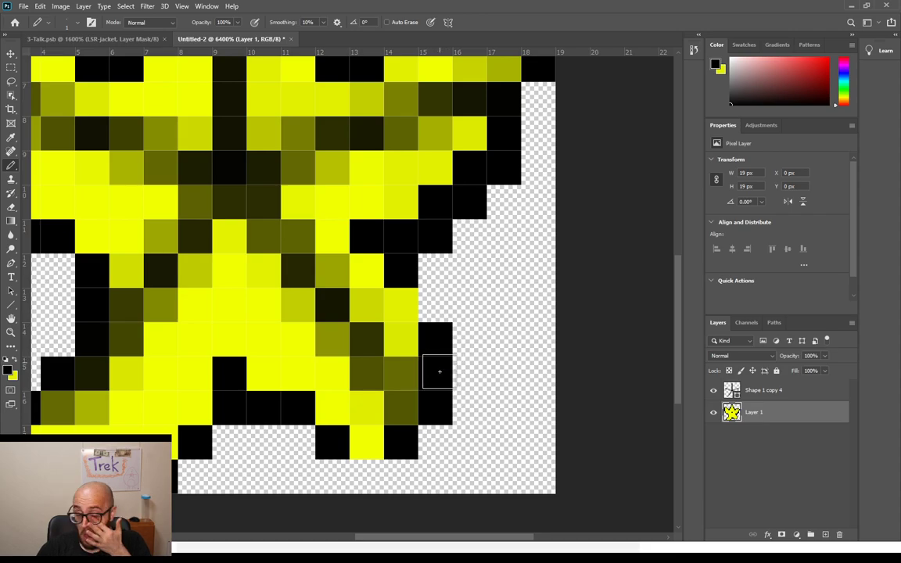
click(432, 305)
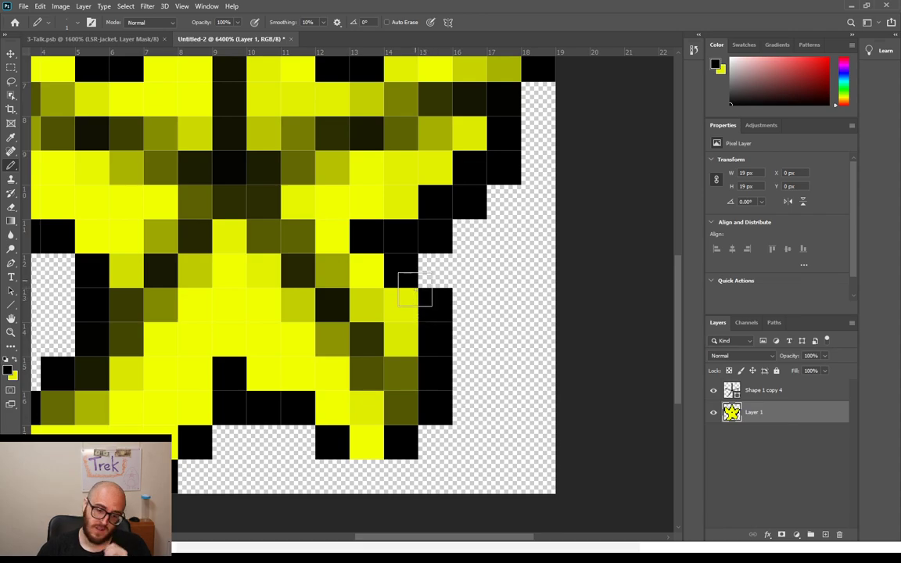
Step: Close the right leg's tip in black and pencil a black diagonal up its inner edge to the point between the legs
click(366, 443)
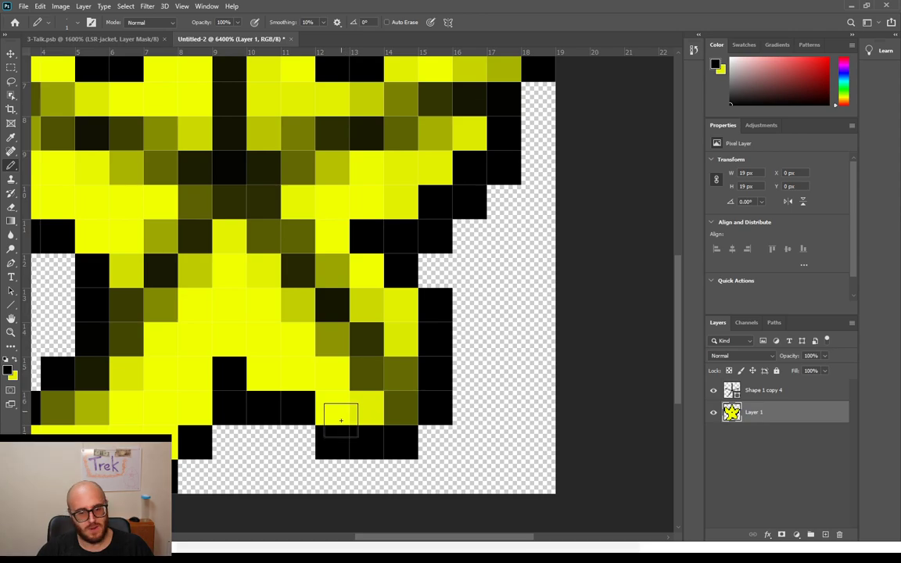
click(333, 407)
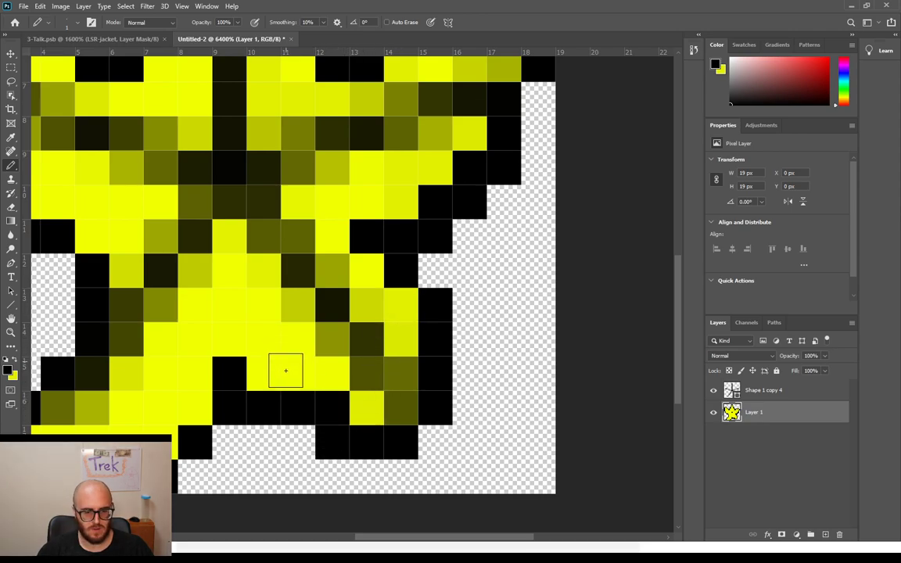
drag(286, 370, 264, 337)
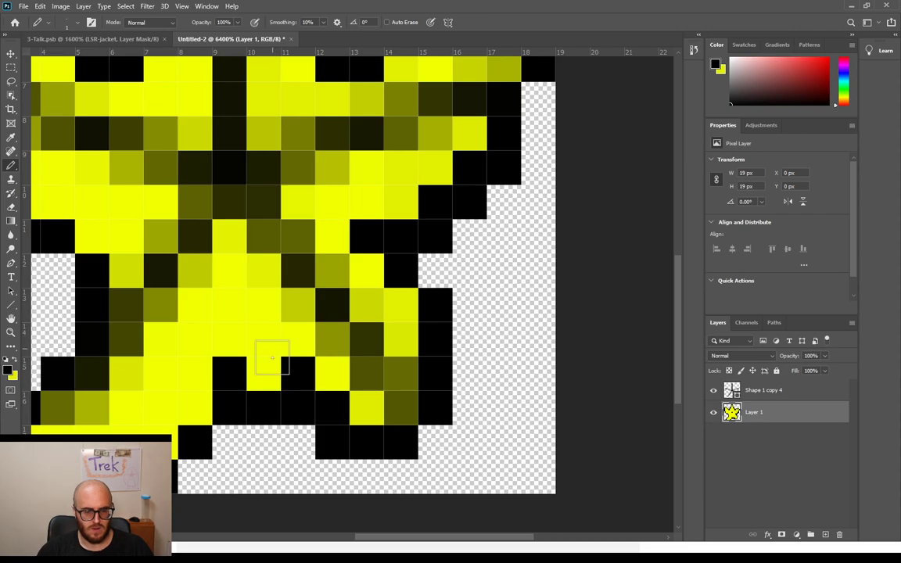
click(235, 314)
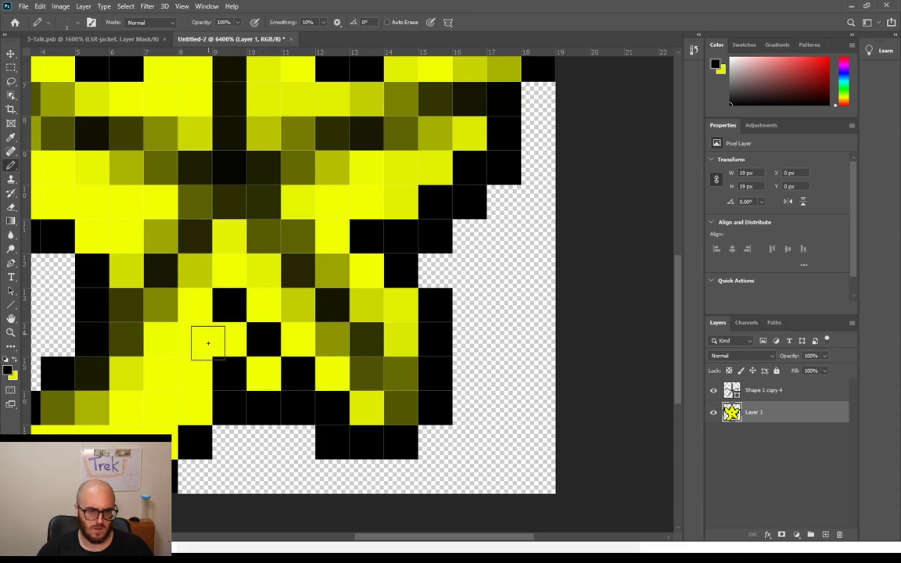
Step: Pencil a matching black diagonal down the left leg's inner edge and close its tip with two black pixels
scroll(208, 343, down, 1)
drag(398, 540, 343, 539)
click(396, 321)
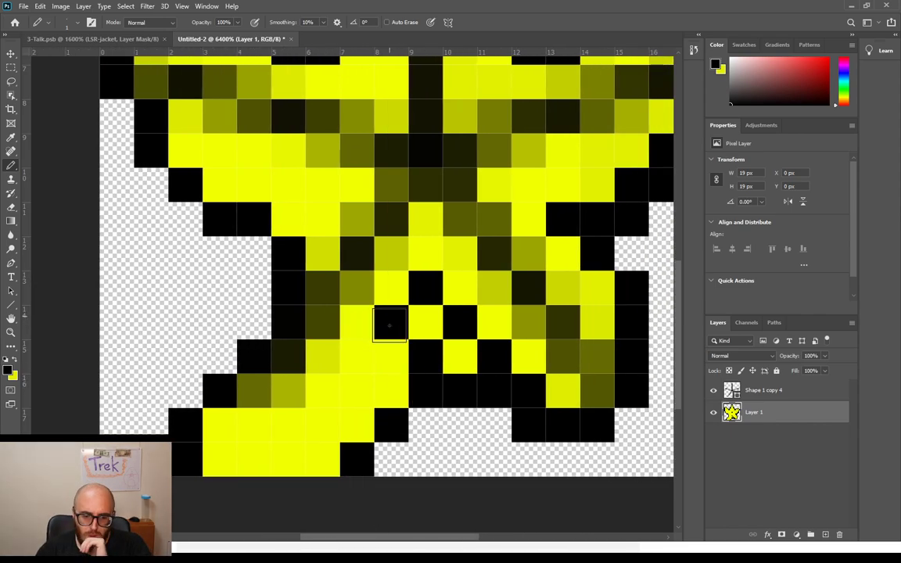
click(356, 358)
click(323, 391)
click(283, 426)
click(259, 427)
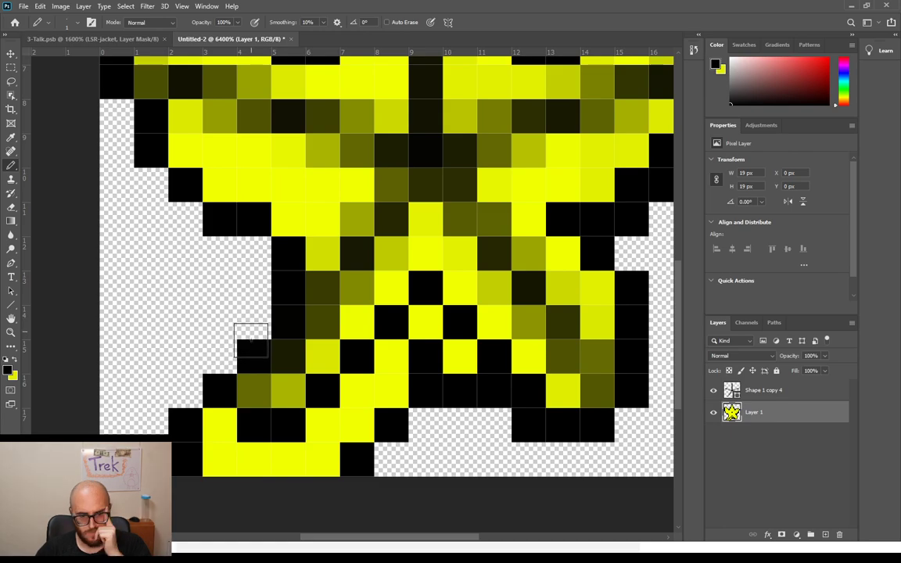
Step: Erase the leftover pixels between the legs and below the left leg, outside the new black outline
key(e)
mouse_move(424, 321)
mouse_down()
mouse_move(434, 369)
mouse_move(445, 376)
mouse_move(448, 368)
mouse_move(480, 402)
mouse_move(488, 430)
mouse_move(529, 425)
mouse_up()
mouse_move(391, 357)
mouse_down()
mouse_move(396, 424)
mouse_move(362, 436)
mouse_move(333, 467)
mouse_move(191, 464)
mouse_move(244, 452)
mouse_move(219, 453)
mouse_move(206, 442)
mouse_move(185, 425)
mouse_up()
drag(318, 423, 336, 416)
click(356, 390)
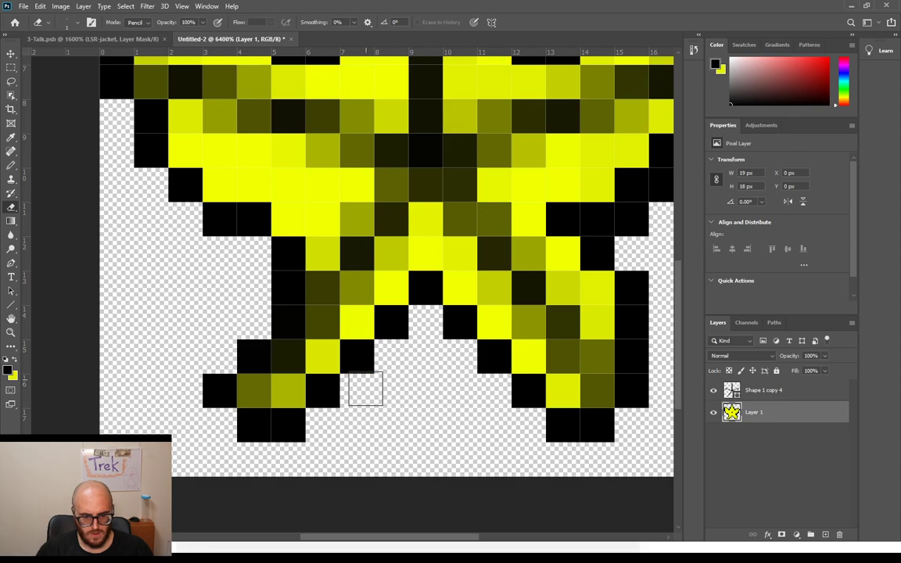
Step: Hide the Shape 1 copy 4 layer and inspect the whole star's outline
click(714, 392)
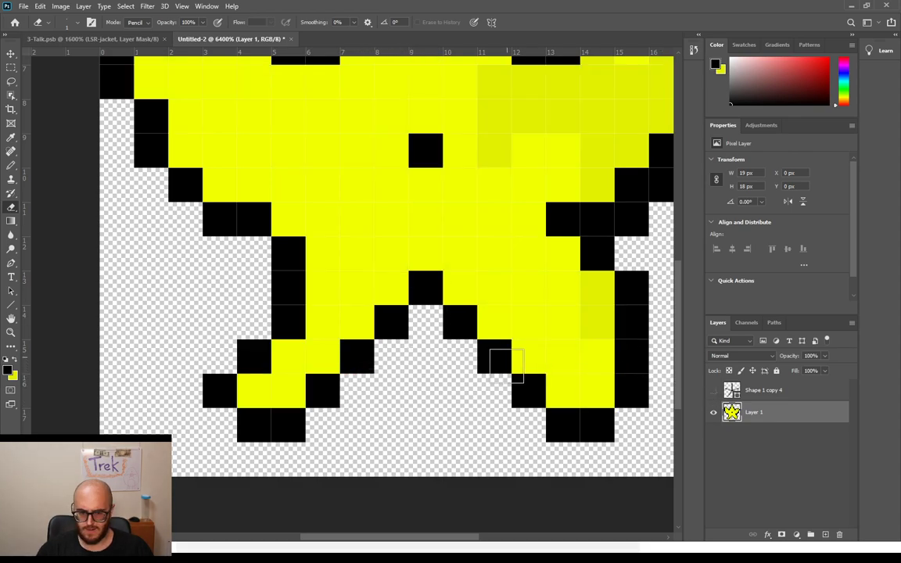
scroll(504, 363, up, 3)
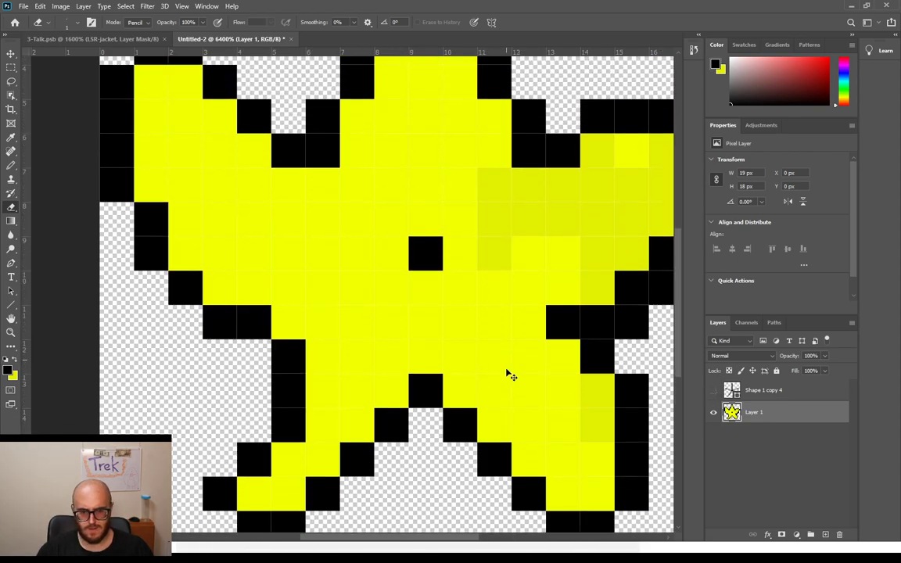
key(ctrl+minus)
key(ctrl+plus)
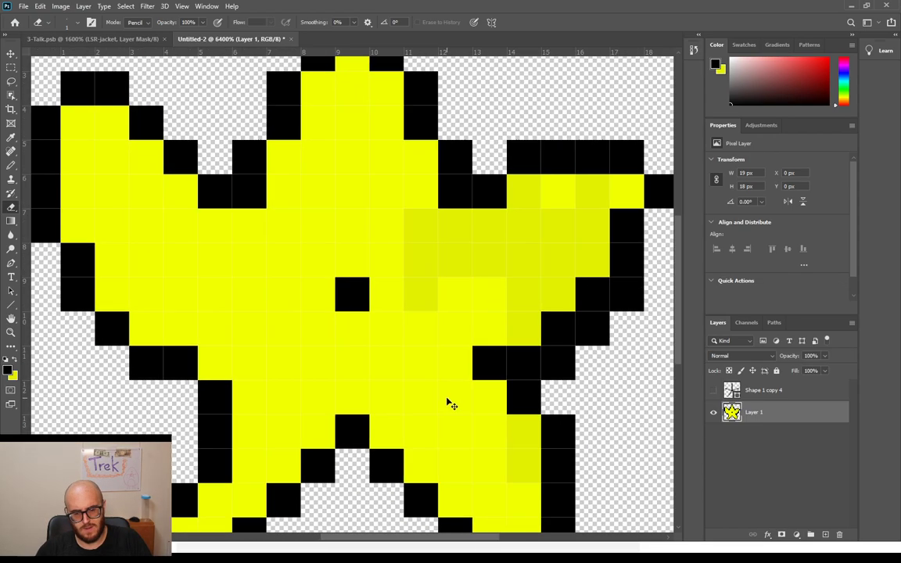
key(ctrl+minus)
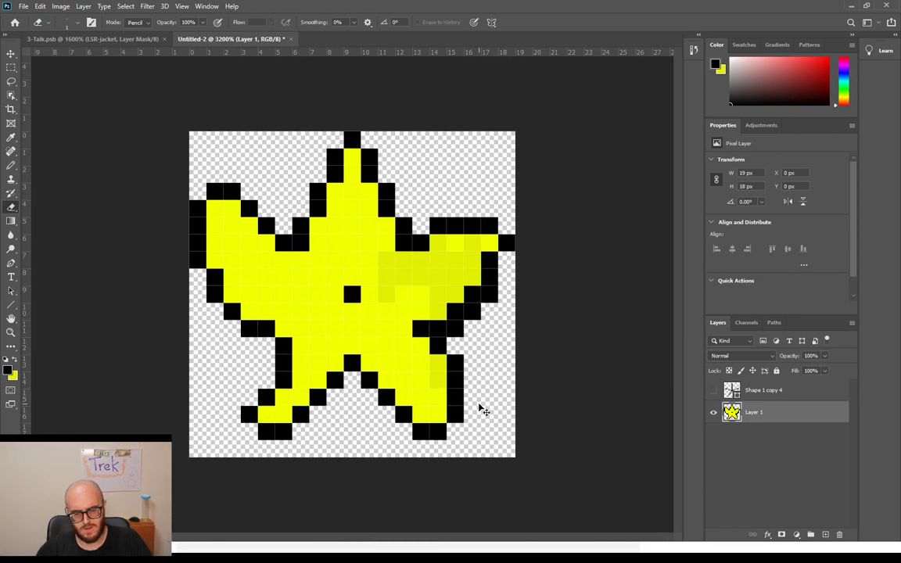
key(ctrl+plus)
scroll(478, 402, down, 2)
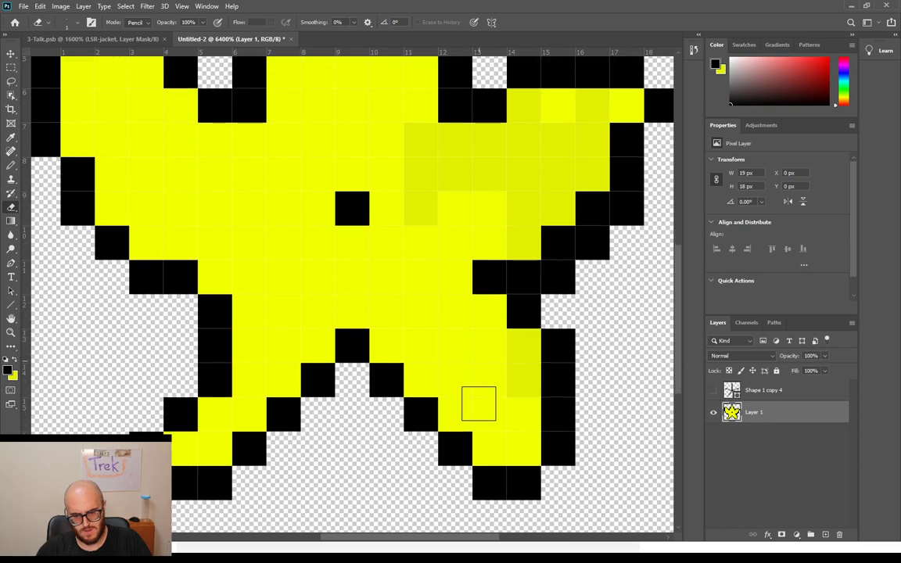
Step: Compare the star's arms and legs with the Shape 1 copy 4 layer shown and hidden
click(715, 392)
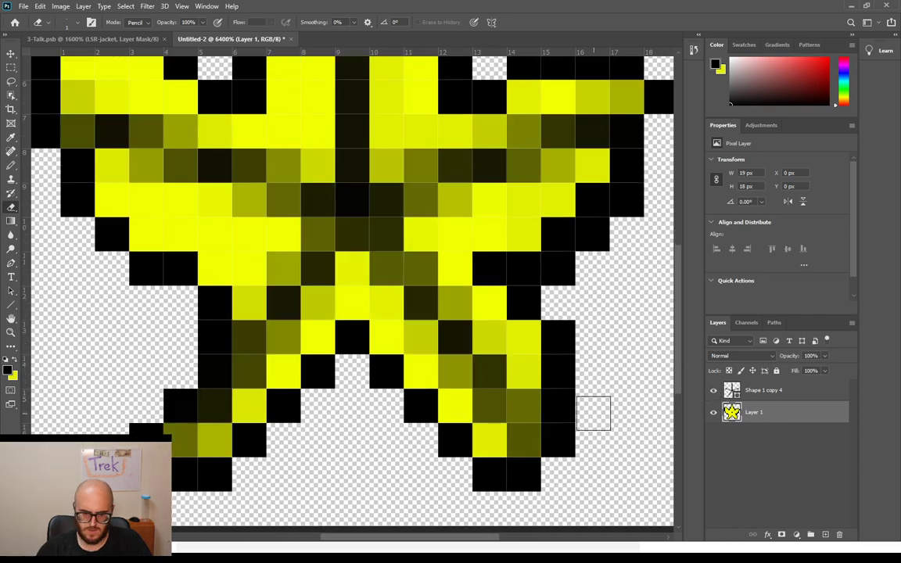
scroll(543, 339, up, 1)
scroll(544, 339, up, 3)
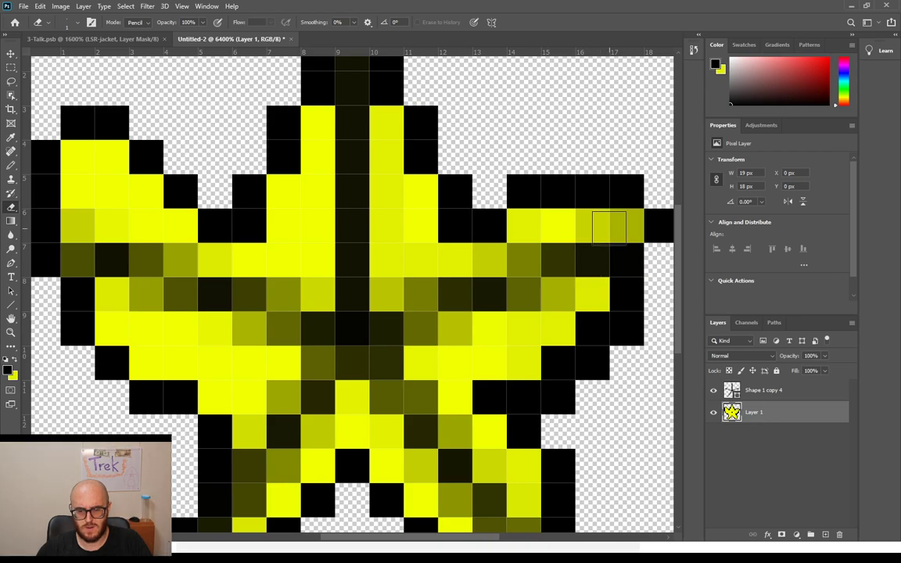
scroll(600, 255, down, 4)
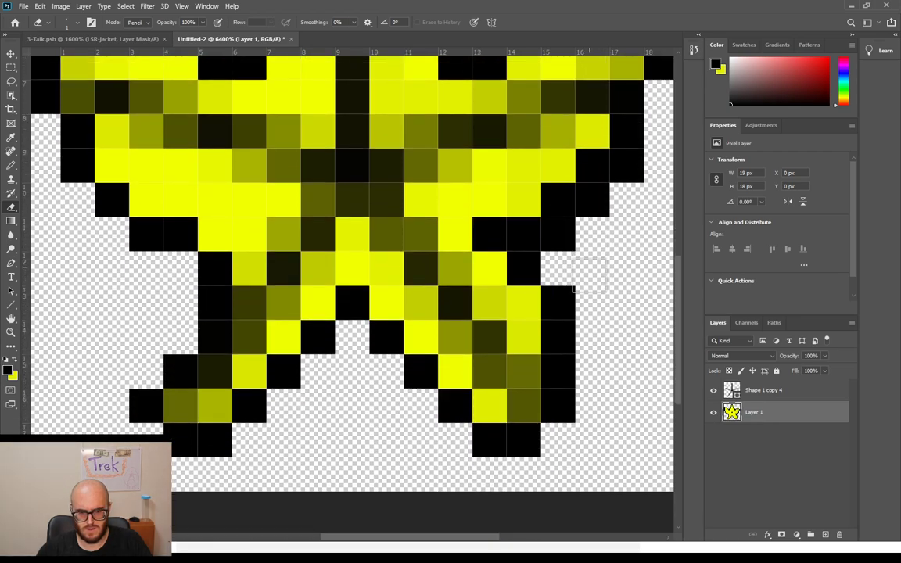
click(713, 393)
click(713, 392)
click(713, 393)
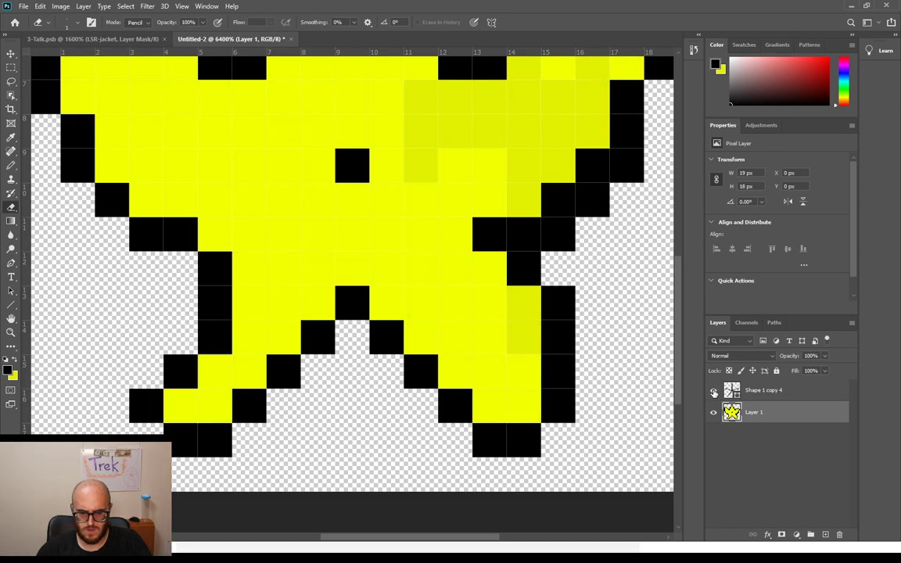
click(713, 392)
click(713, 392)
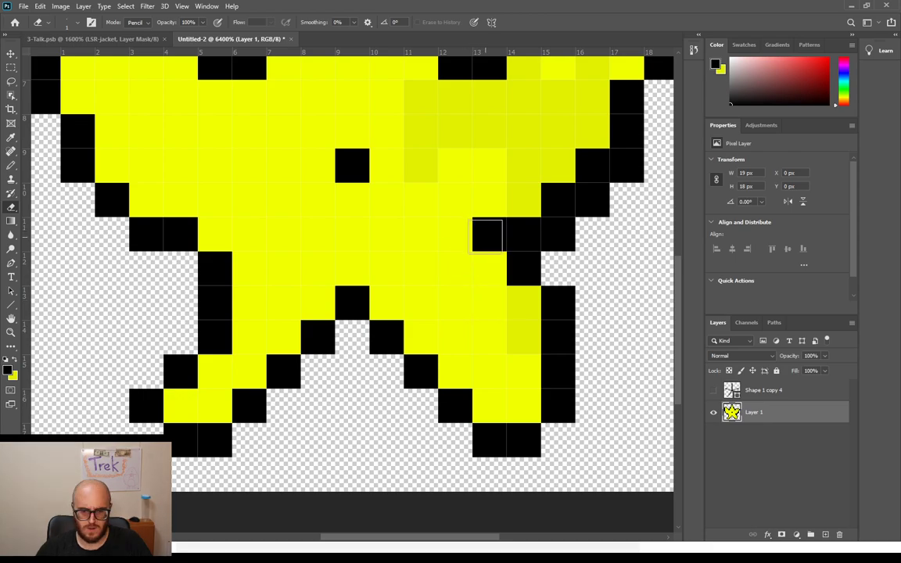
Step: Try yellow on the innermost outline pixel under the right arm and check it against the Shape 1 copy 4 layer
key(b)
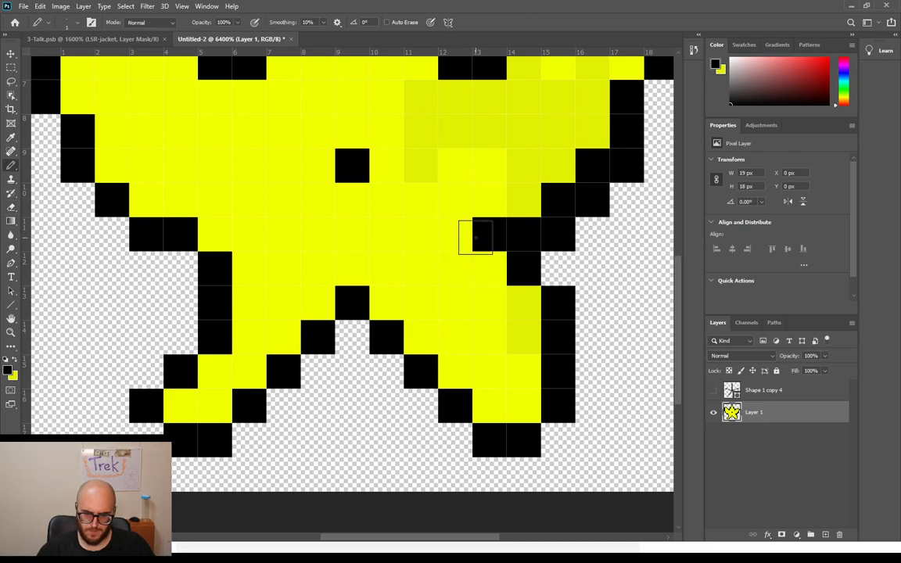
key(x)
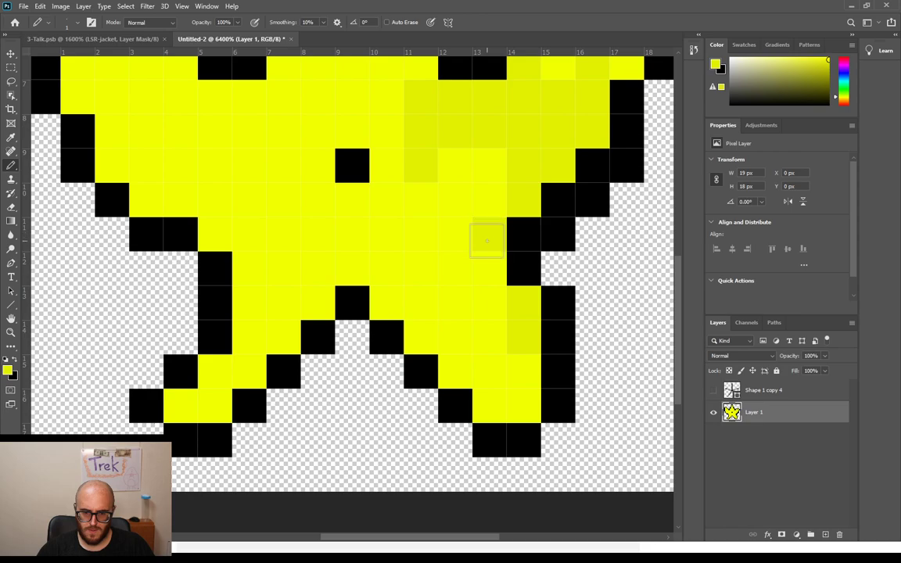
click(562, 337)
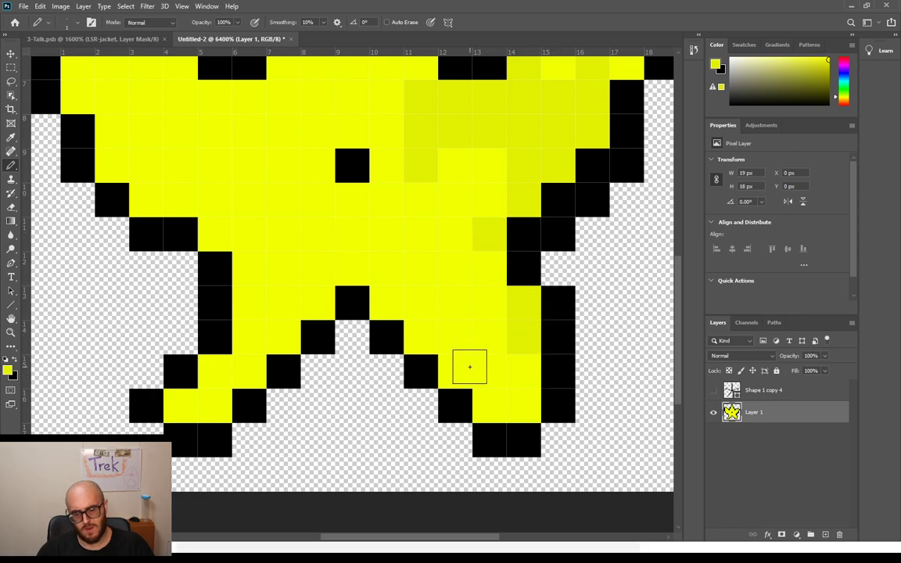
click(714, 392)
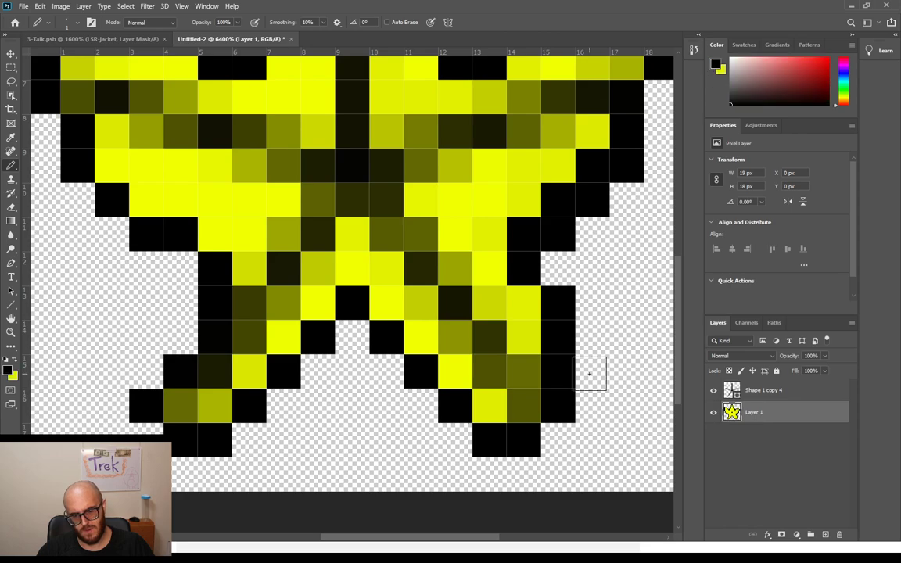
click(715, 391)
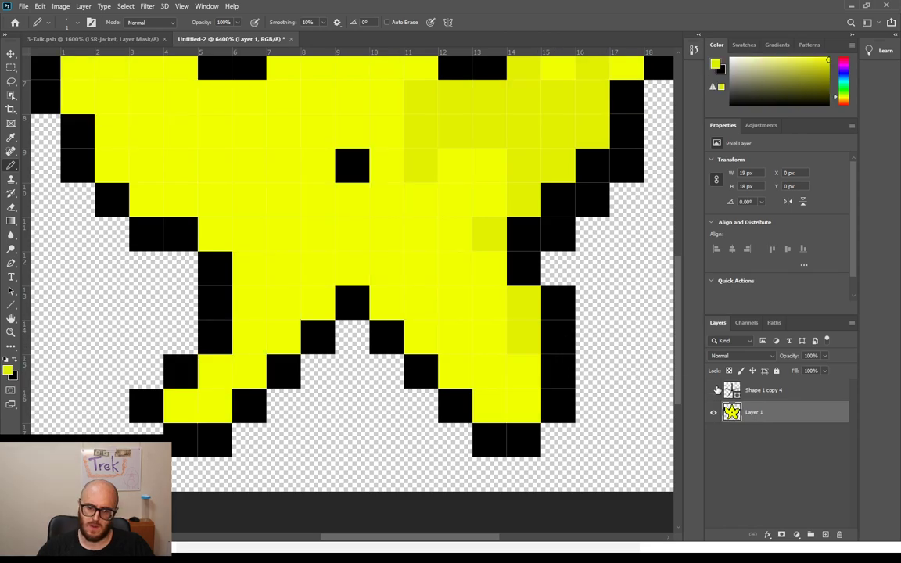
Step: Pencil a black diagonal inside the right arm's lower edge and one black pixel at its upper inner corner
scroll(449, 297, up, 3)
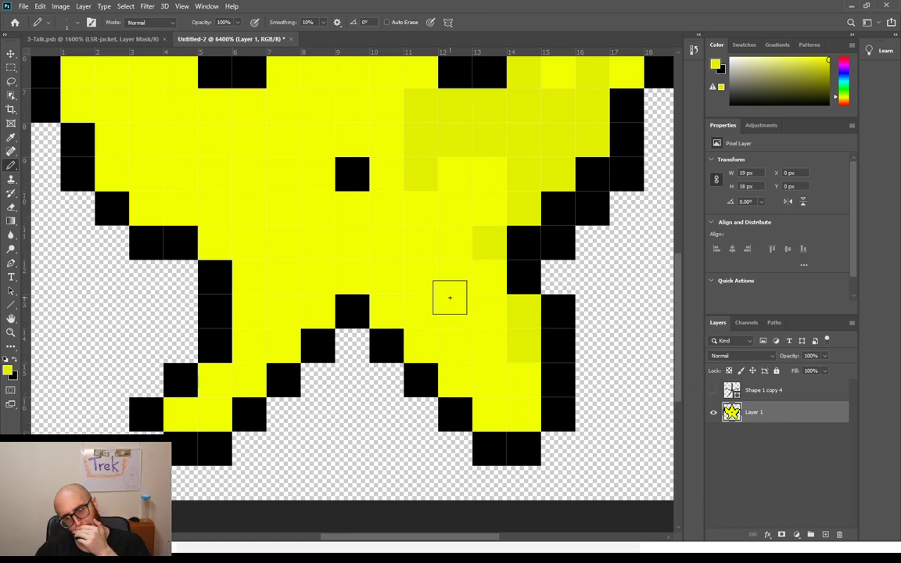
scroll(450, 297, up, 1)
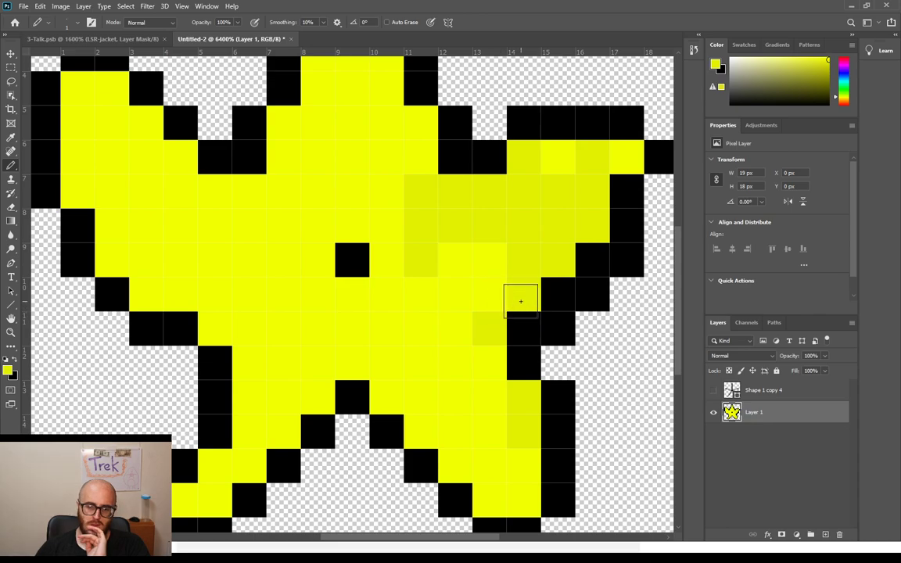
key(x)
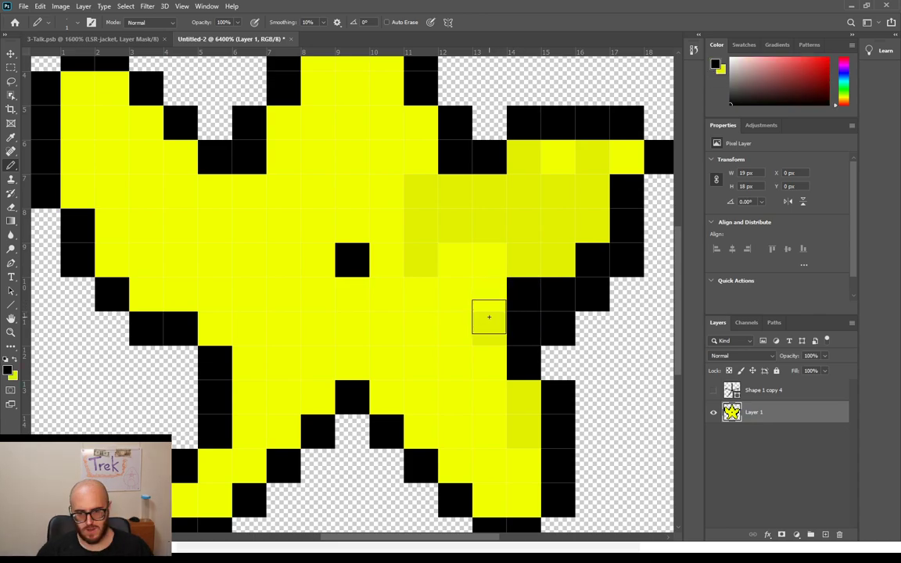
click(475, 319)
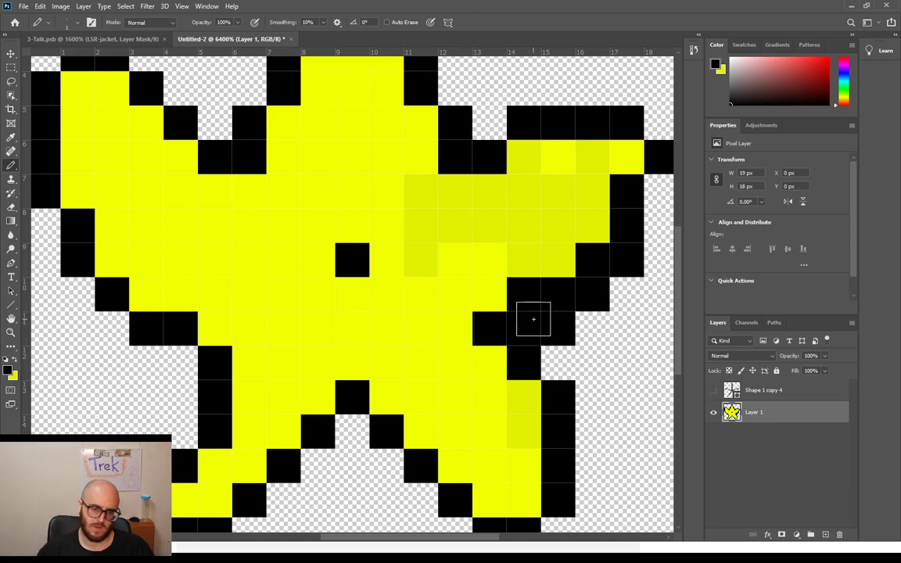
click(557, 262)
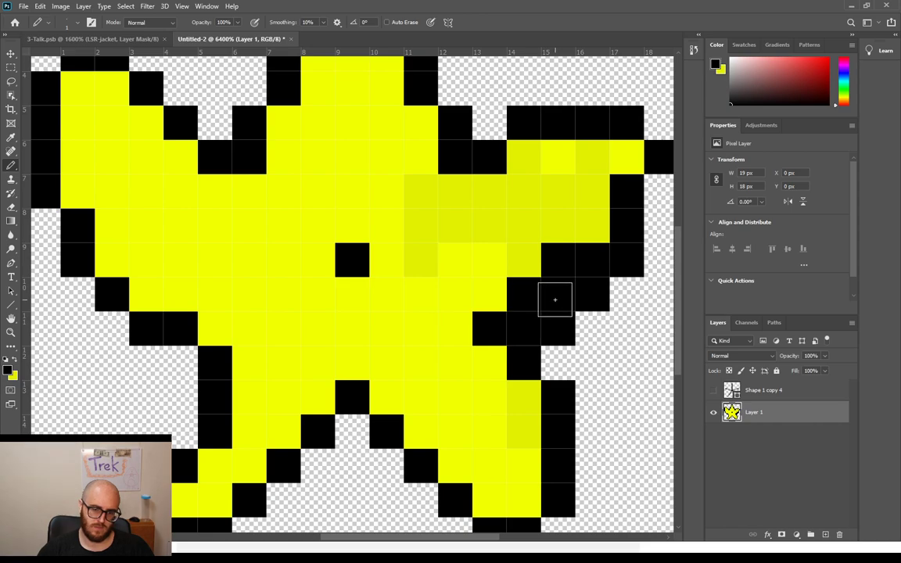
scroll(553, 298, up, 1)
click(591, 261)
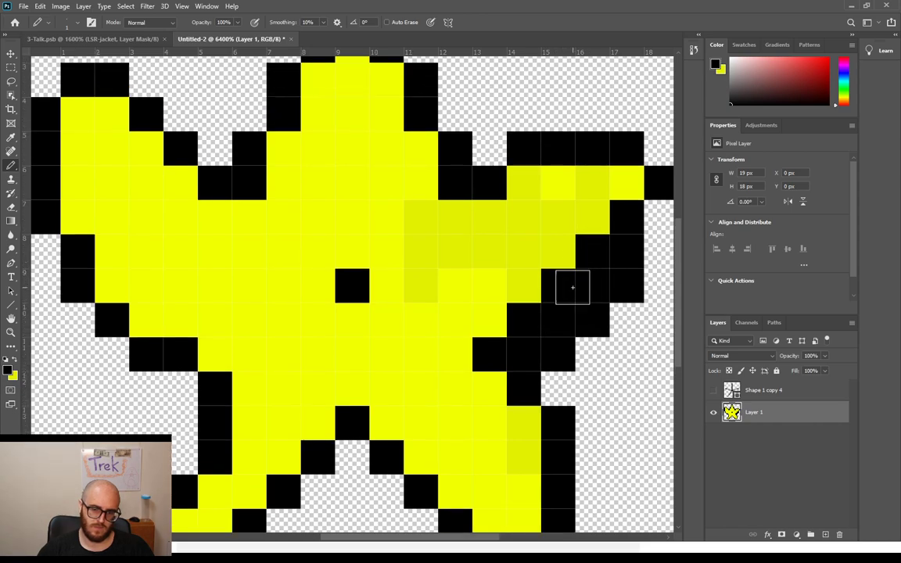
scroll(508, 312, up, 3)
click(520, 252)
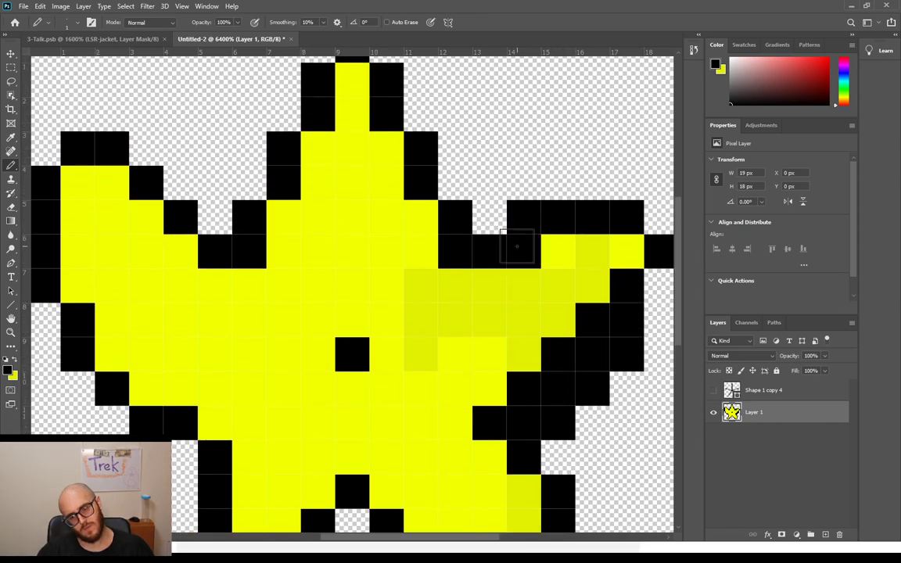
scroll(476, 315, down, 3)
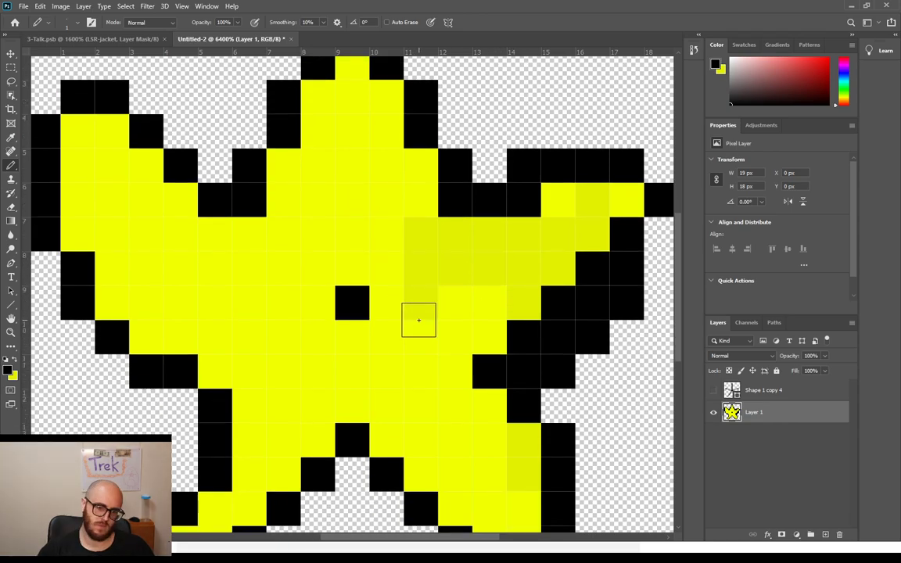
Step: Pencil black pixels along the inside of the right leg's outer edge, then try an extra one at the waist and undo it
drag(489, 332, 523, 373)
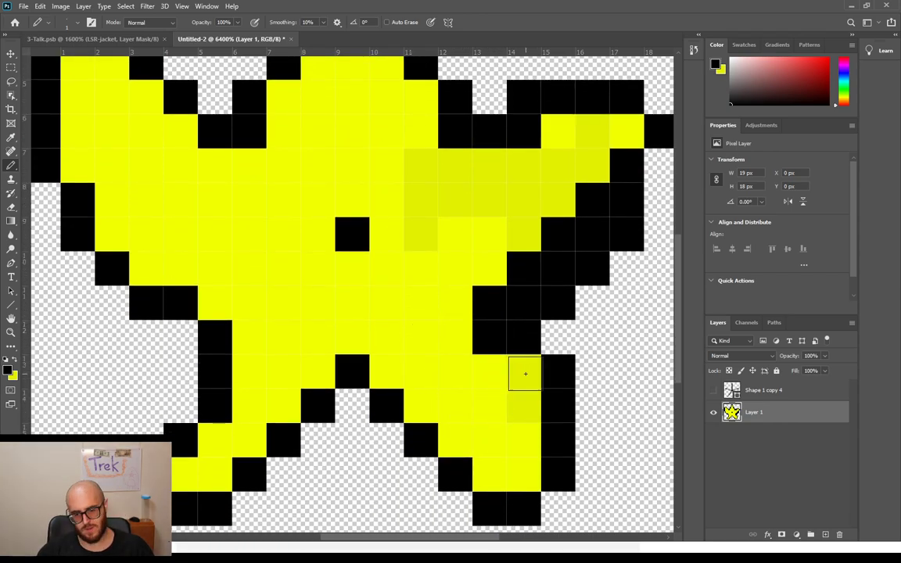
click(535, 410)
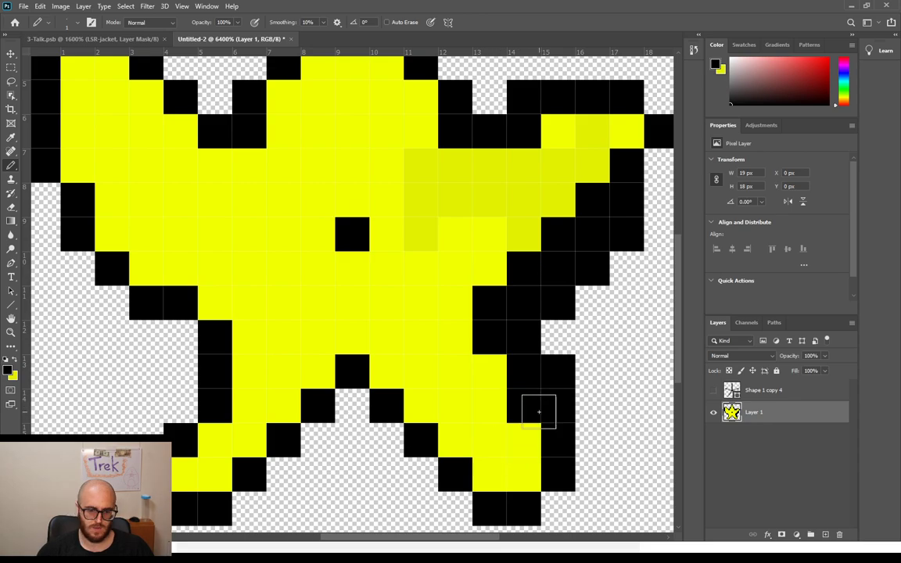
click(455, 294)
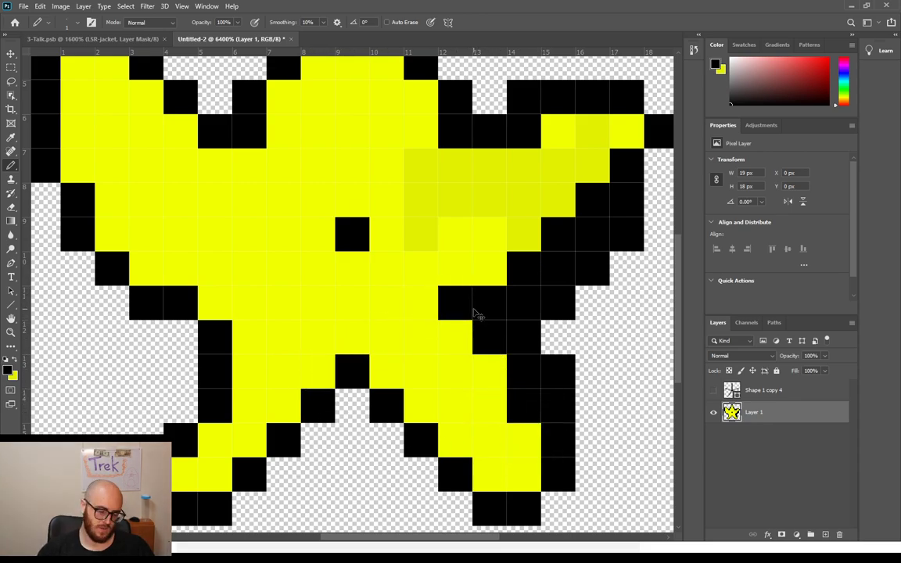
key(ctrl+z)
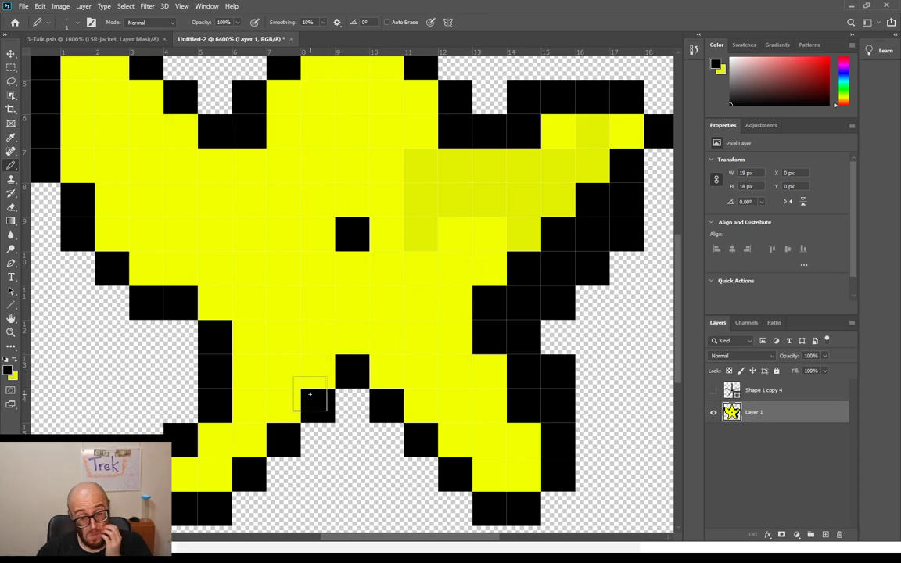
Step: Shift the left leg's middle outer outline pixel one pixel outward, fill its old place yellow, and add a black pixel at the left armpit
click(182, 404)
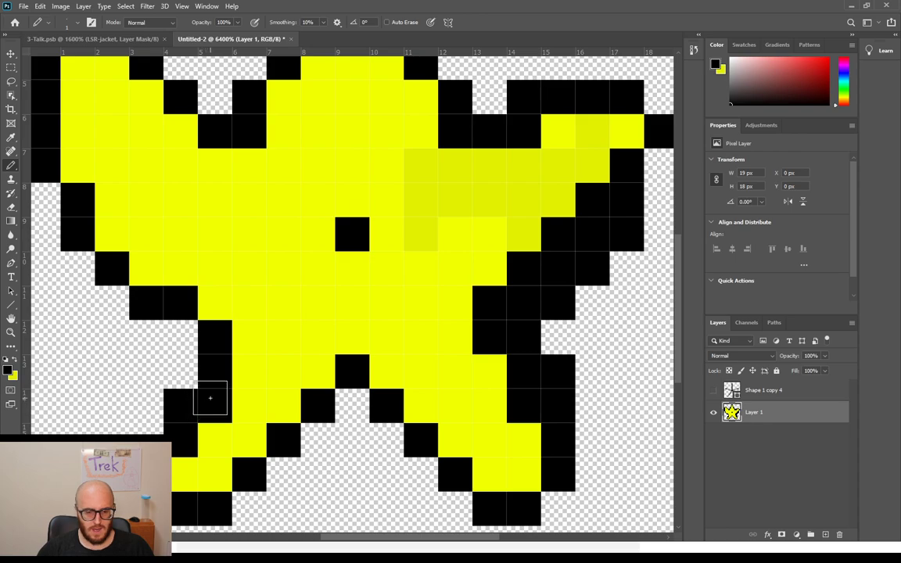
click(213, 402)
key(x)
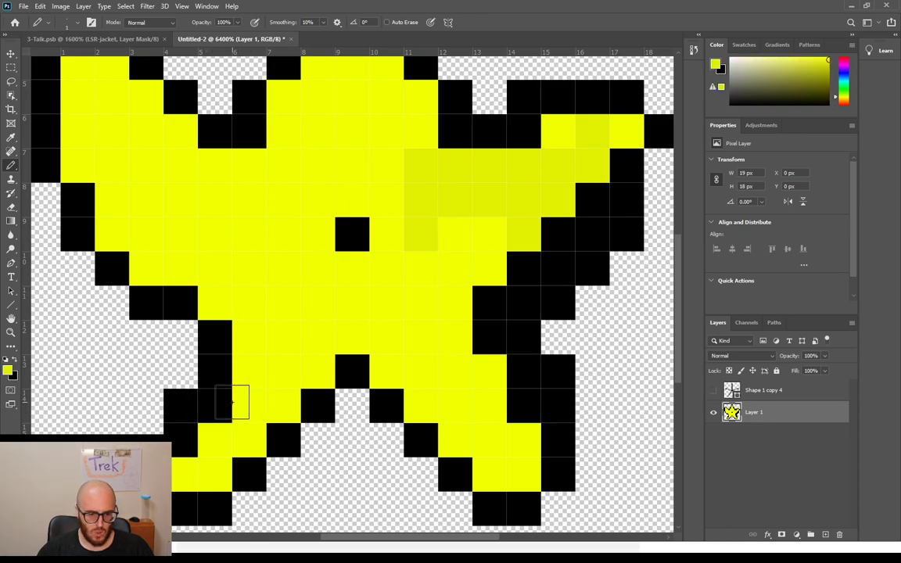
click(227, 407)
scroll(227, 368, up, 1)
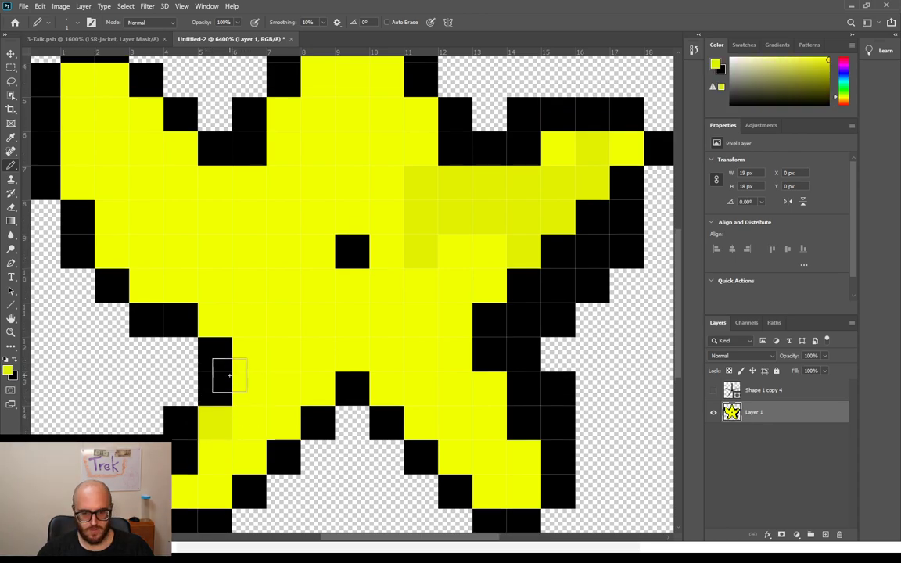
key(x)
click(228, 334)
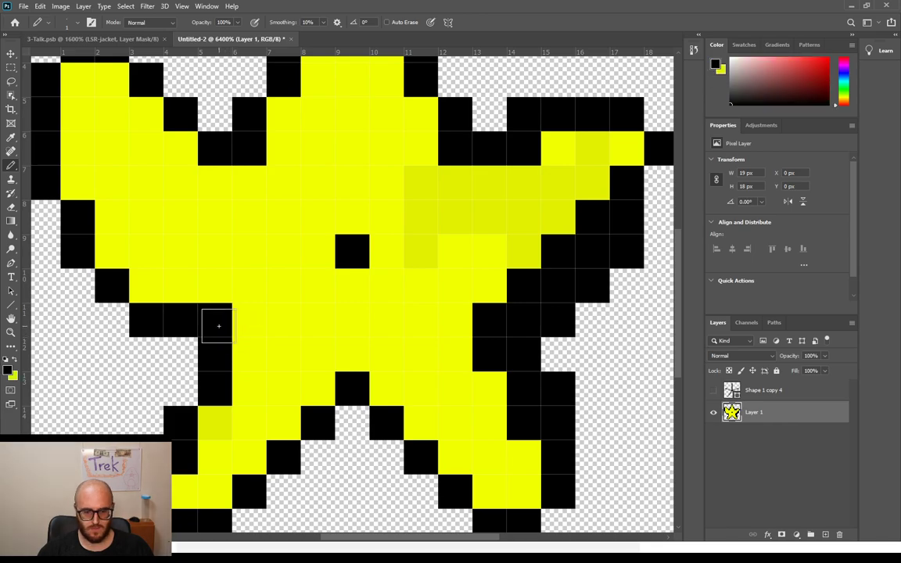
scroll(215, 329, up, 1)
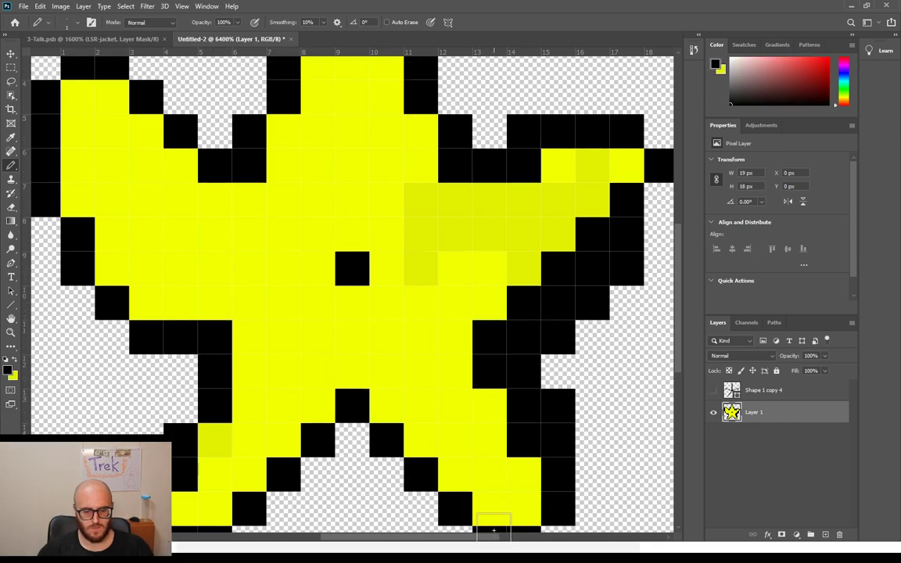
Step: Pencil a black diagonal inside the left arm's lower edge, from the armpit up toward the arm's tip
mouse_move(492, 538)
mouse_down()
mouse_move(426, 539)
mouse_move(480, 539)
mouse_up()
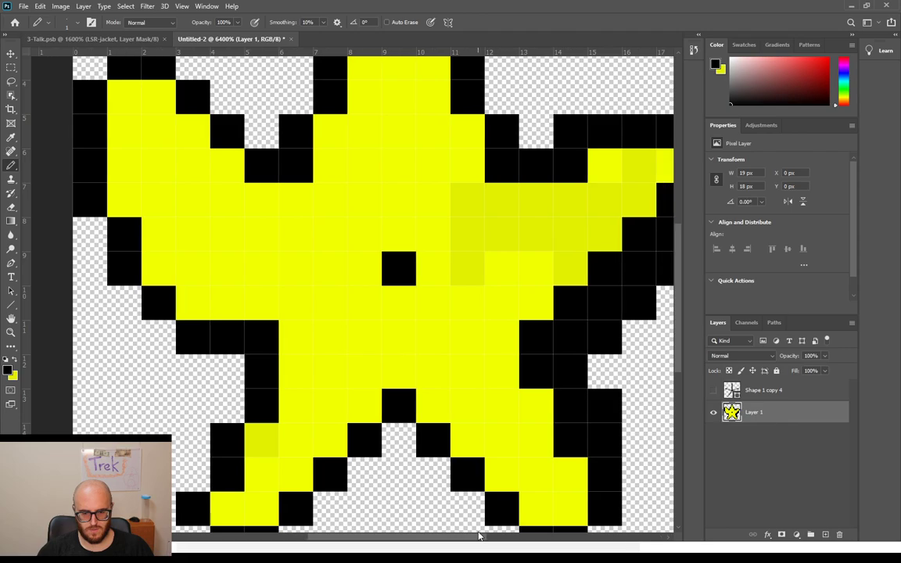
key(x)
key(x)
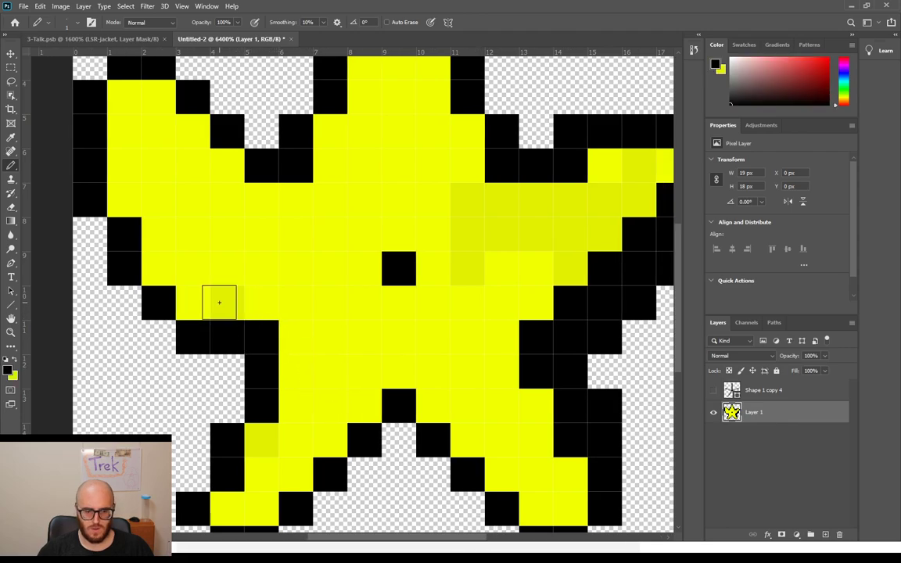
drag(221, 301, 123, 203)
scroll(261, 304, up, 2)
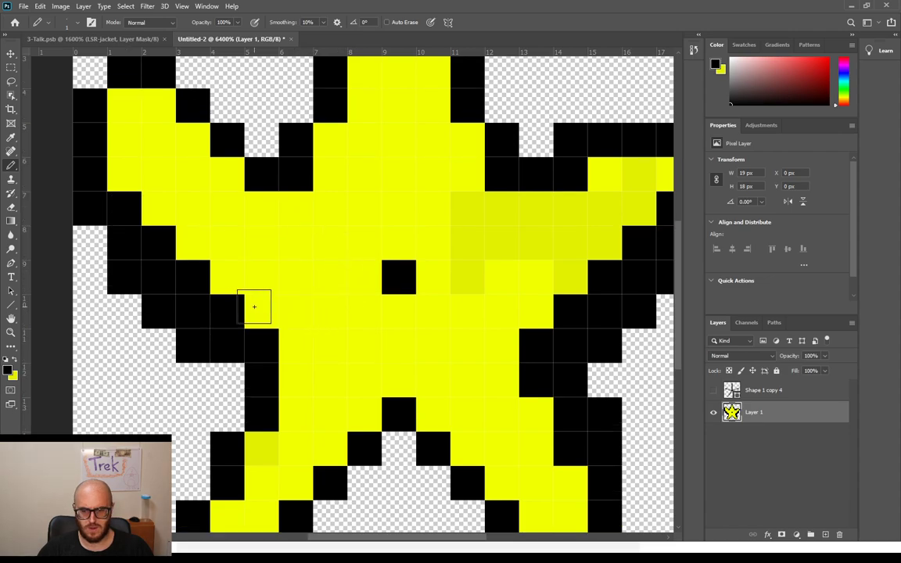
scroll(203, 282, up, 2)
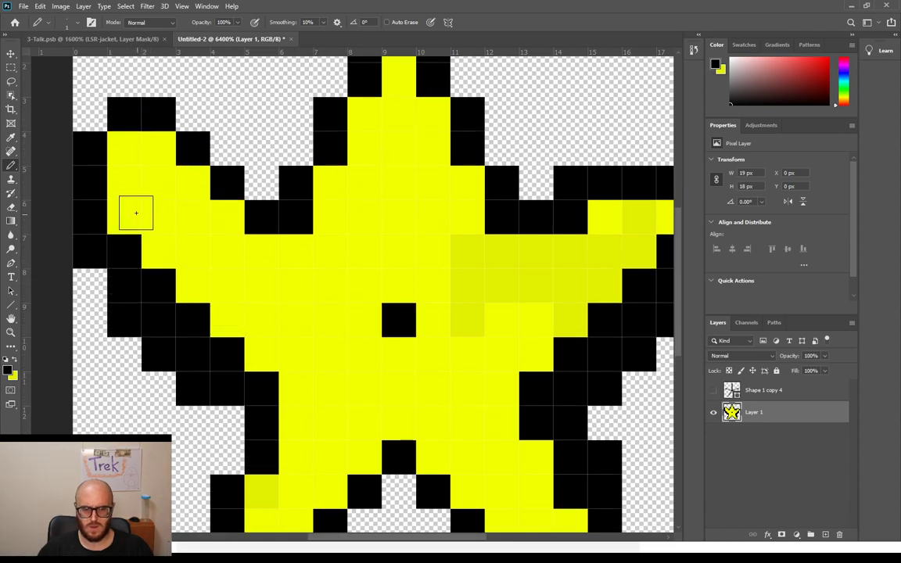
Step: Draw a flat black top edge across the left arm, level with the right arm's, and erase the part of the arm above it
mouse_move(117, 173)
mouse_down()
mouse_move(218, 177)
mouse_move(106, 149)
mouse_up()
key(e)
mouse_move(206, 148)
mouse_down()
mouse_move(66, 144)
mouse_move(190, 121)
mouse_move(137, 124)
mouse_up()
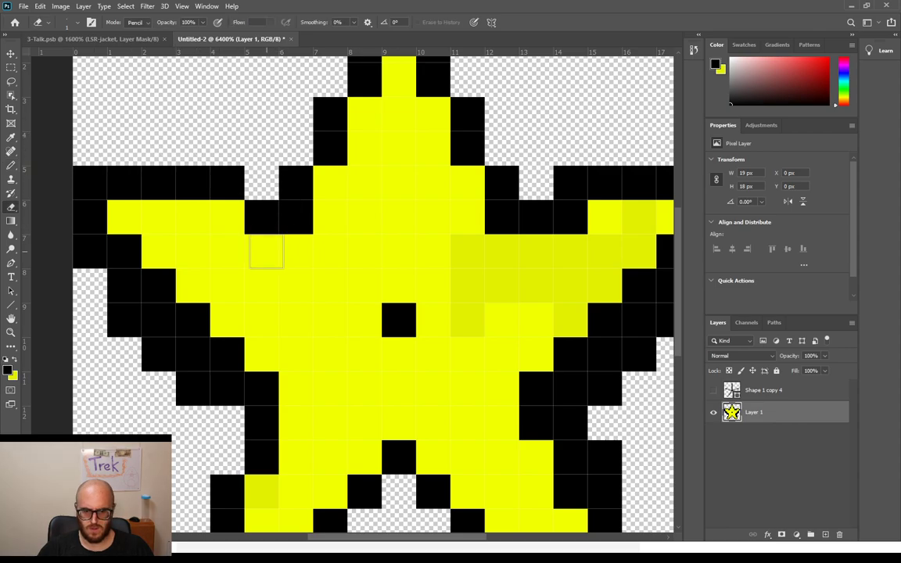
Step: Erase the surplus black pixels outside the left arm's new diagonal and the corner pixel above its tip, leaving a one-pixel outline
click(124, 283)
click(91, 250)
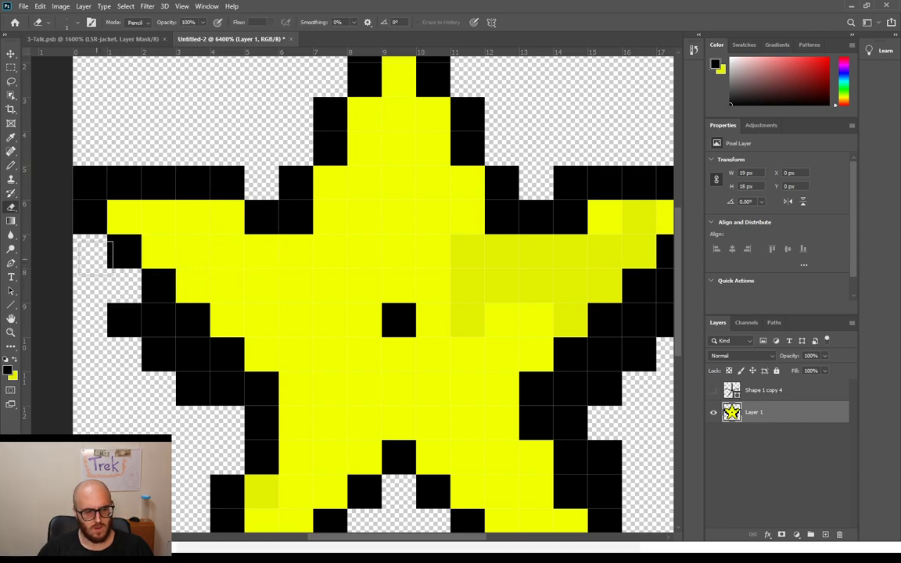
click(92, 182)
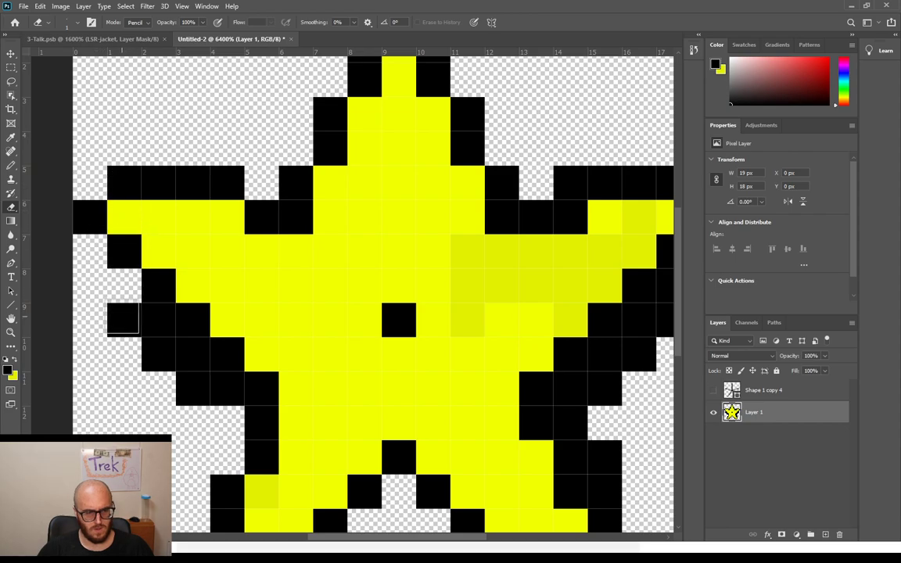
click(123, 317)
click(157, 323)
click(159, 358)
click(191, 356)
click(192, 388)
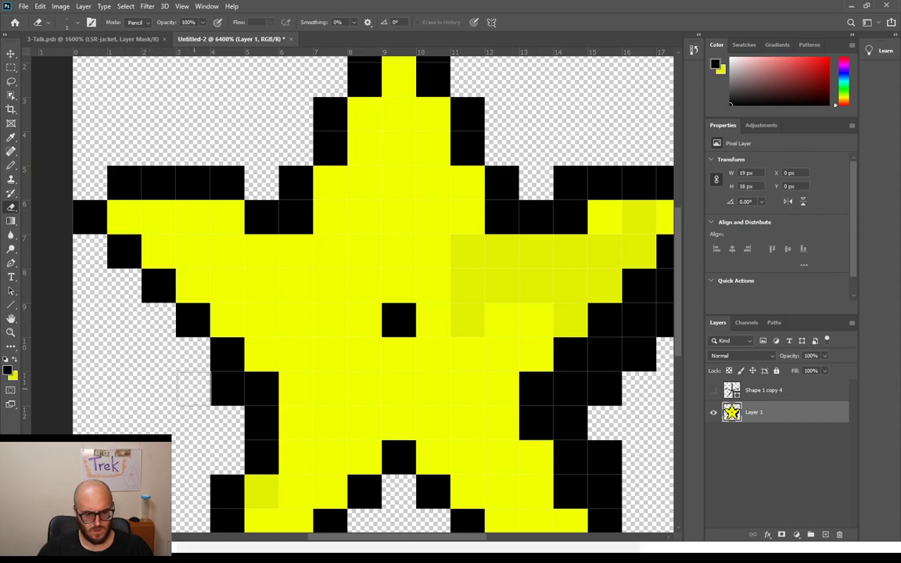
click(227, 389)
Step: Erase the surplus black pixels outside the right arm's lower diagonal, leaving a one-pixel outline
scroll(218, 395, down, 3)
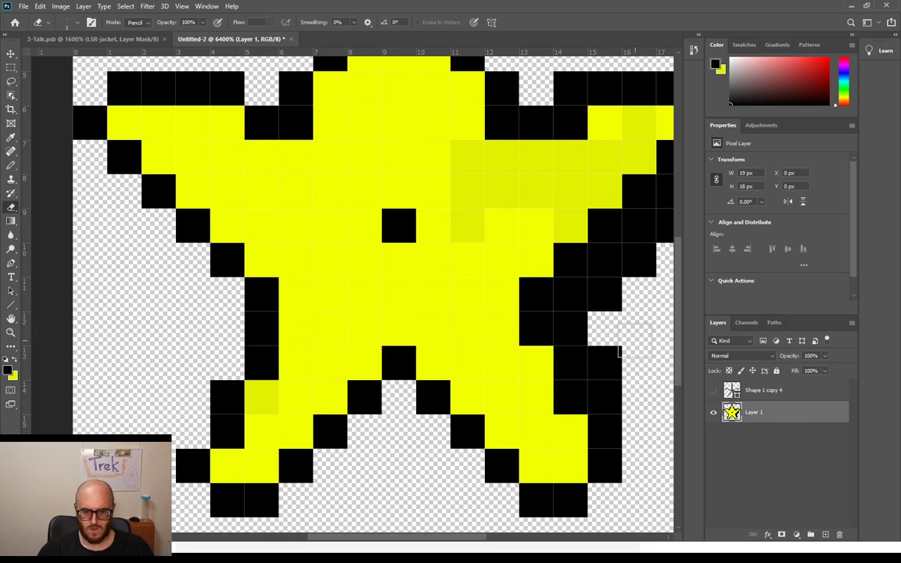
click(579, 331)
click(578, 297)
click(601, 294)
click(614, 264)
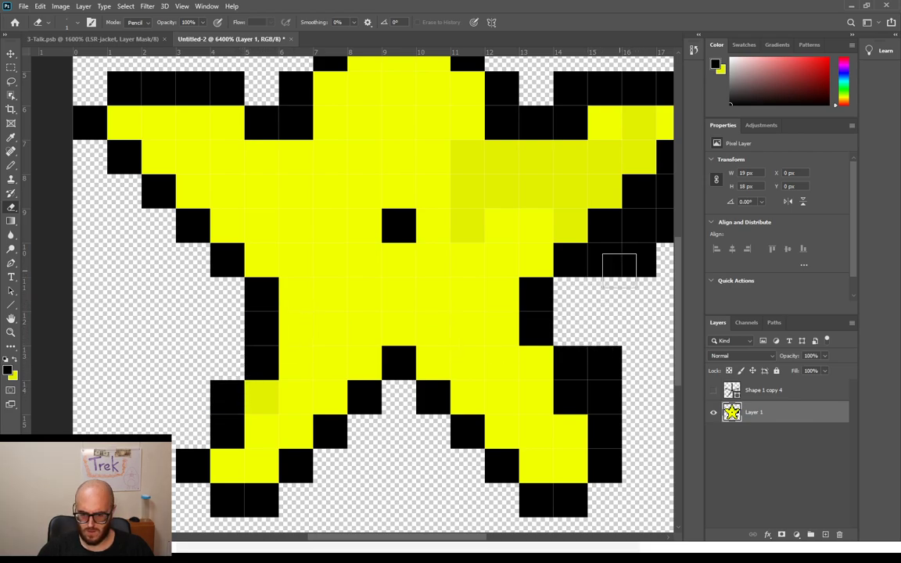
click(633, 260)
scroll(469, 352, right, 3)
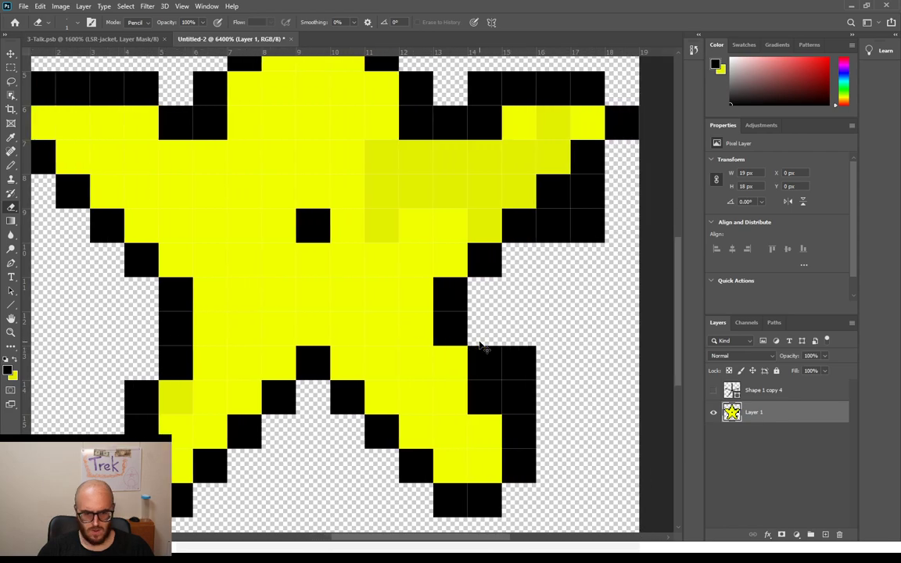
click(561, 227)
drag(588, 222, 590, 203)
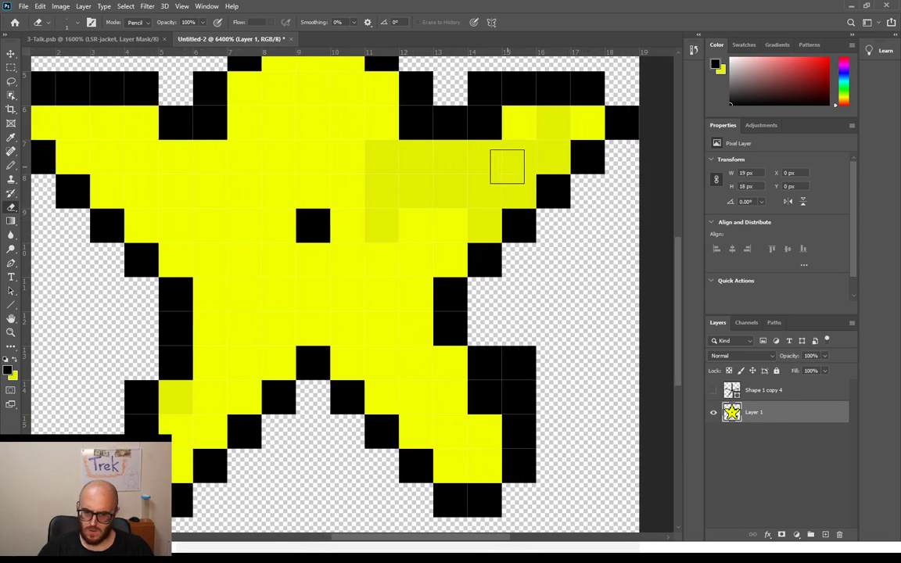
Step: Erase the innermost black pixel of both arms' top edges and paint a black pixel below the gap on the left arm
click(492, 88)
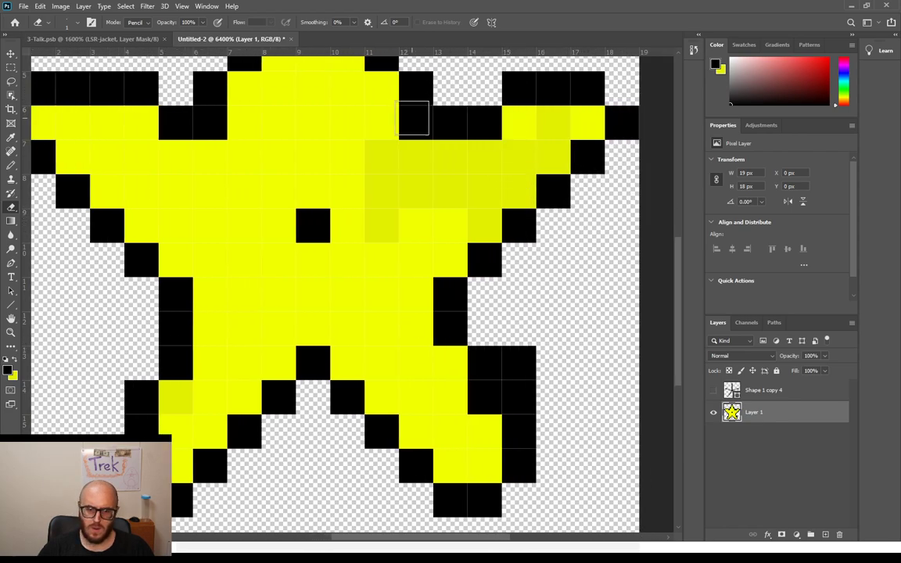
scroll(450, 235, up, 2)
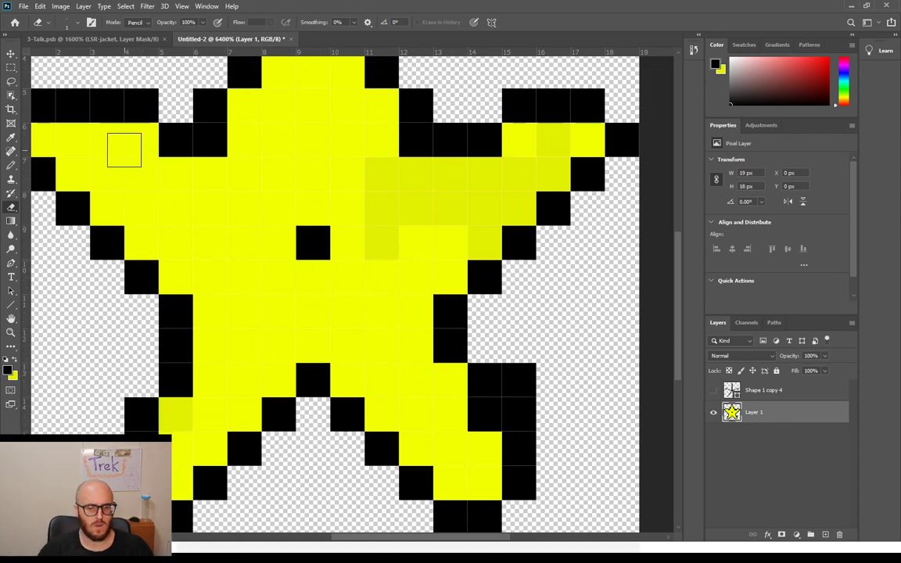
key(b)
click(140, 139)
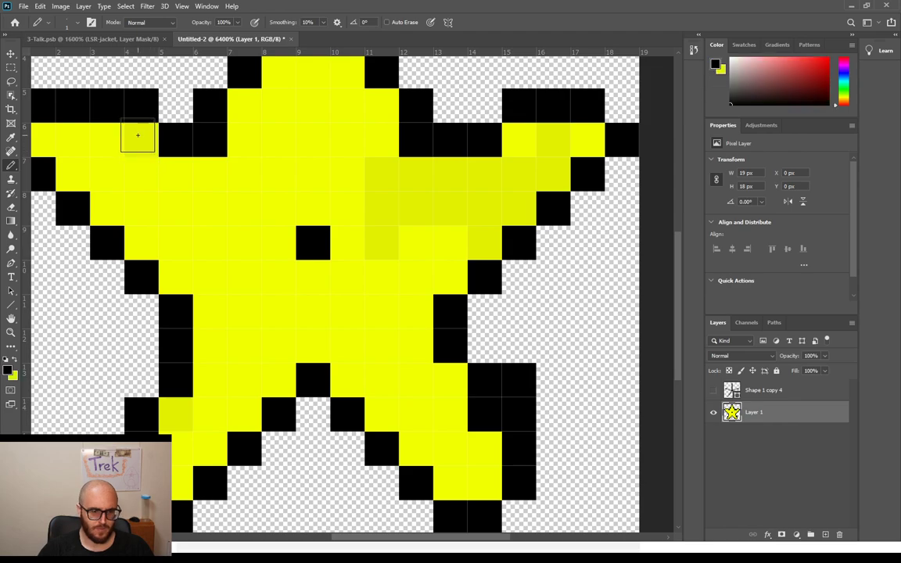
key(e)
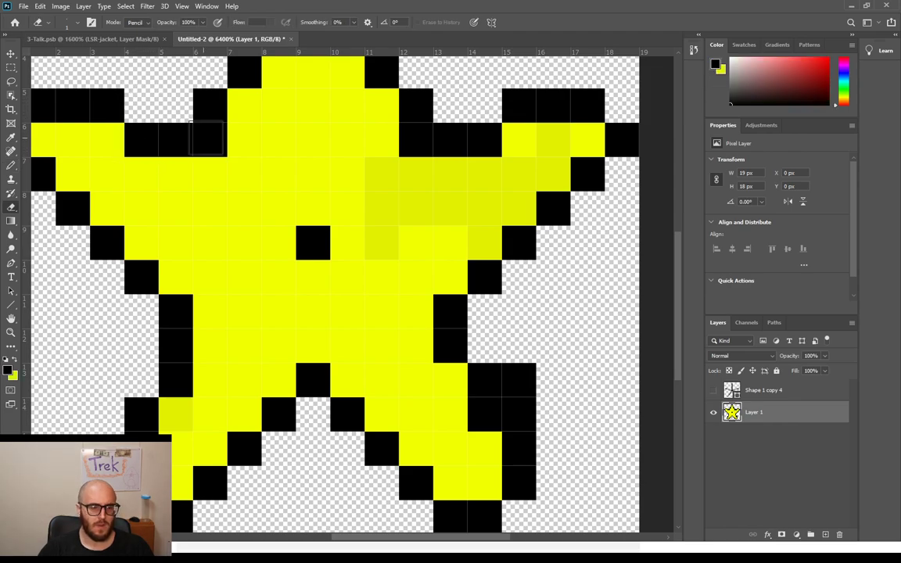
Step: Erase the right leg's uppermost surplus outer pixel and move the left leg's upper outline pixel one pixel outward, filling its old place yellow
scroll(342, 251, down, 3)
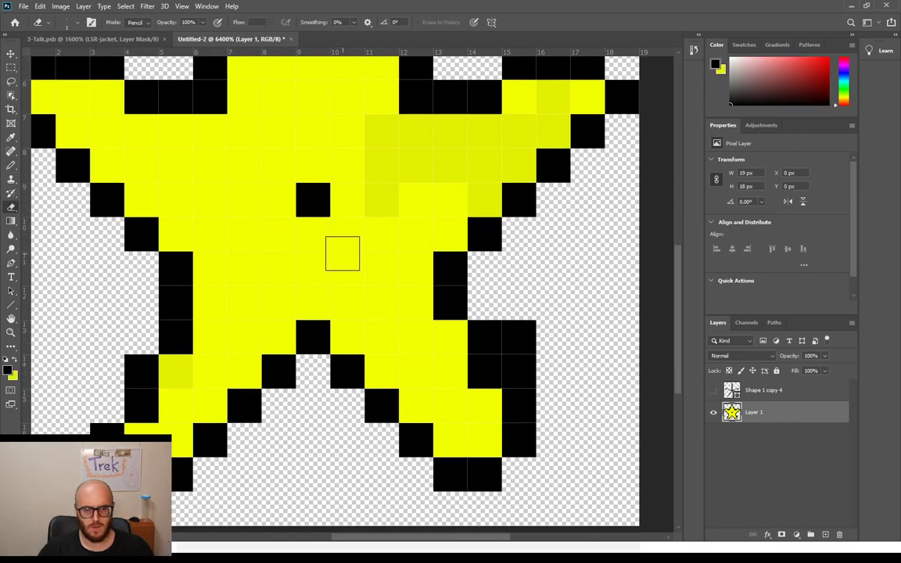
click(521, 295)
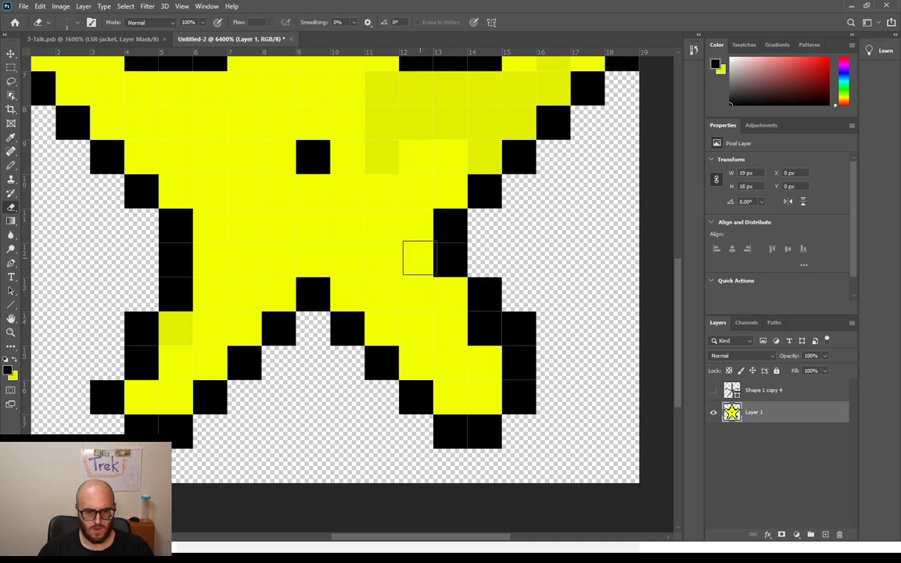
key(b)
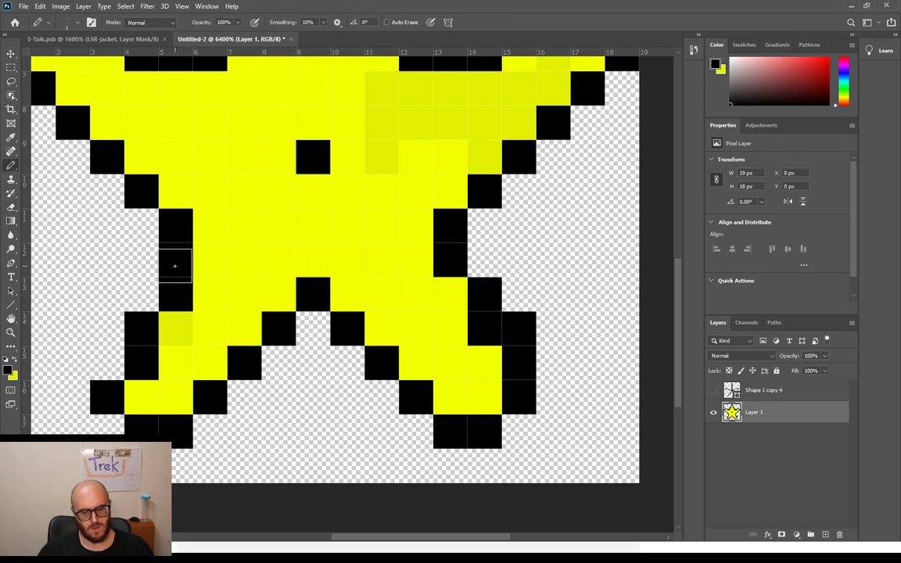
key(x)
click(179, 293)
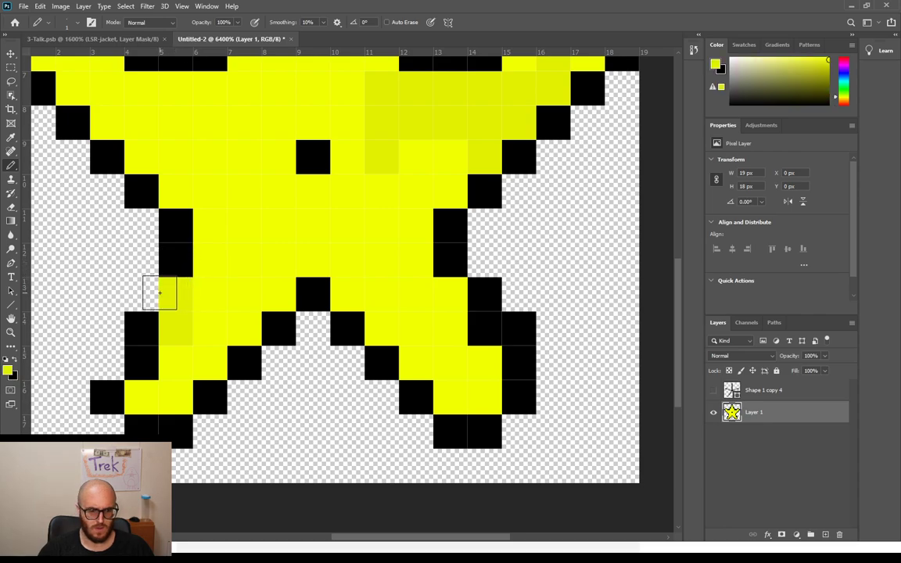
key(x)
click(149, 291)
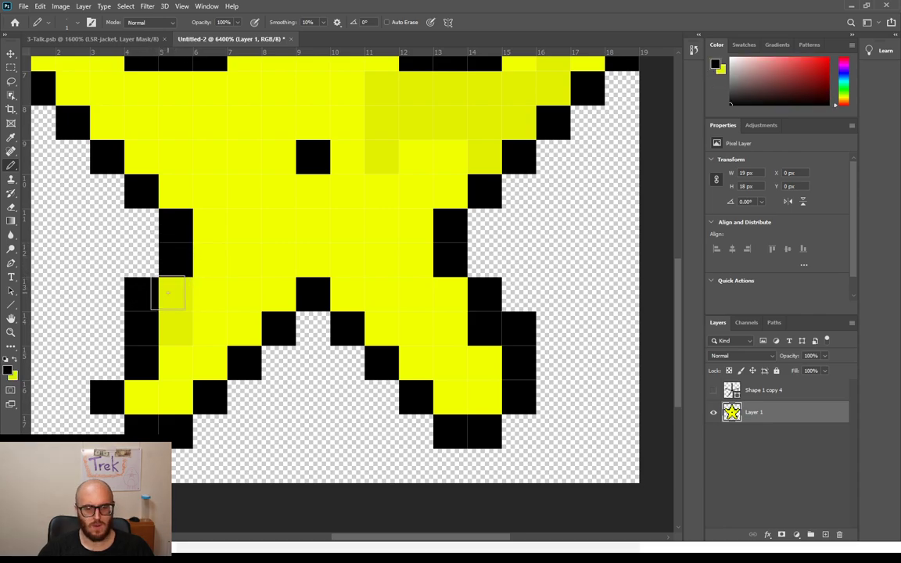
Step: Move the left leg's outer outline pixel just above the foot one pixel outward, filling its old place yellow
key(x)
click(137, 367)
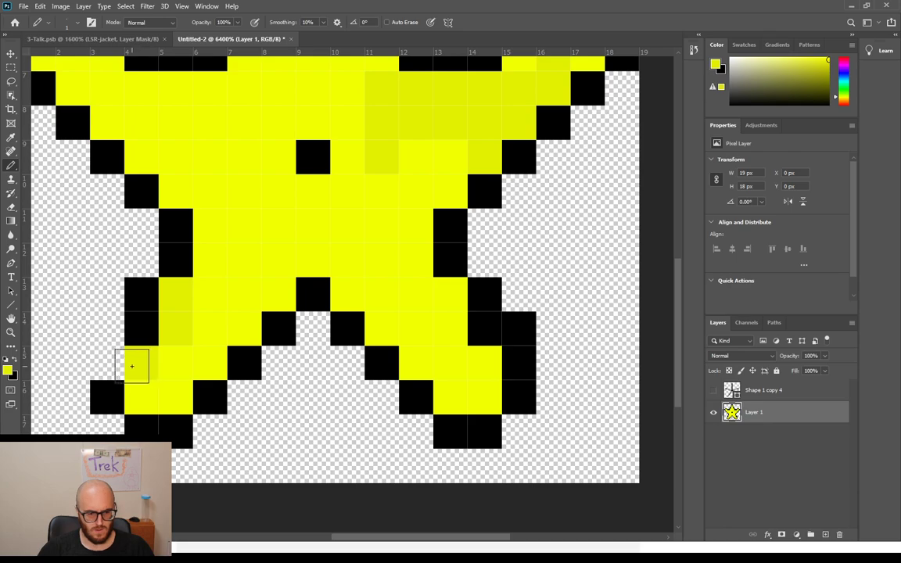
key(x)
click(106, 363)
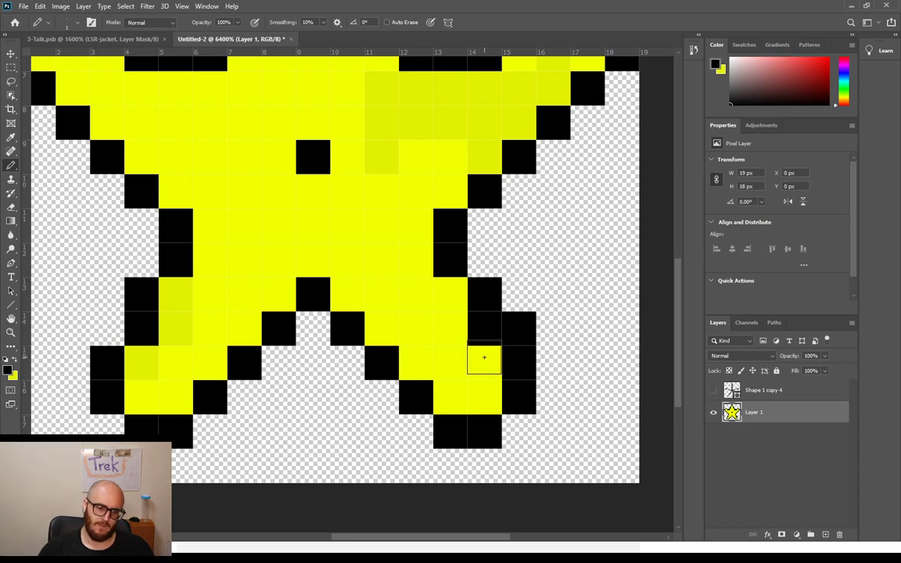
Step: Erase the right leg's remaining surplus outer black pixel and inspect the whole star at 1600%
key(e)
click(519, 329)
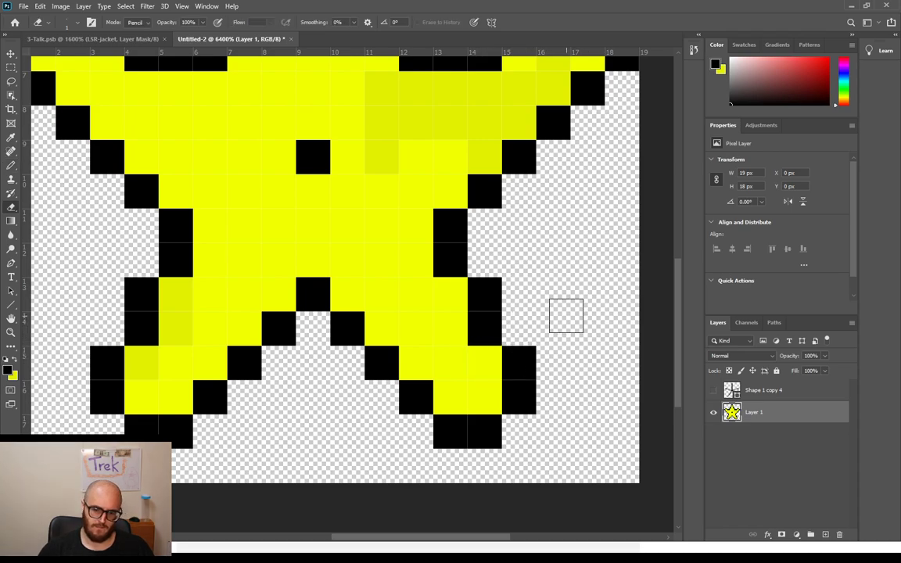
scroll(557, 304, up, 5)
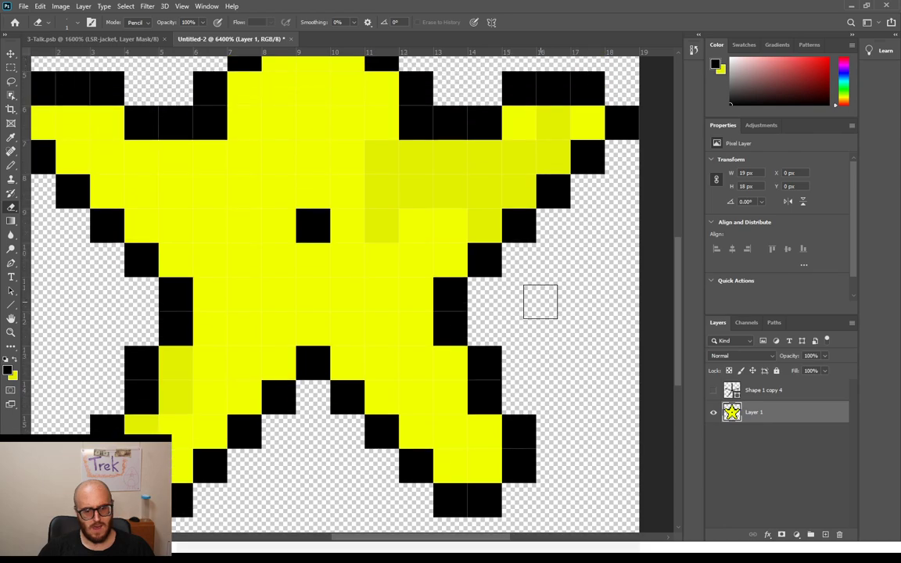
key(ctrl+minus)
key(ctrl+minus)
key(ctrl+minus)
key(ctrl+minus)
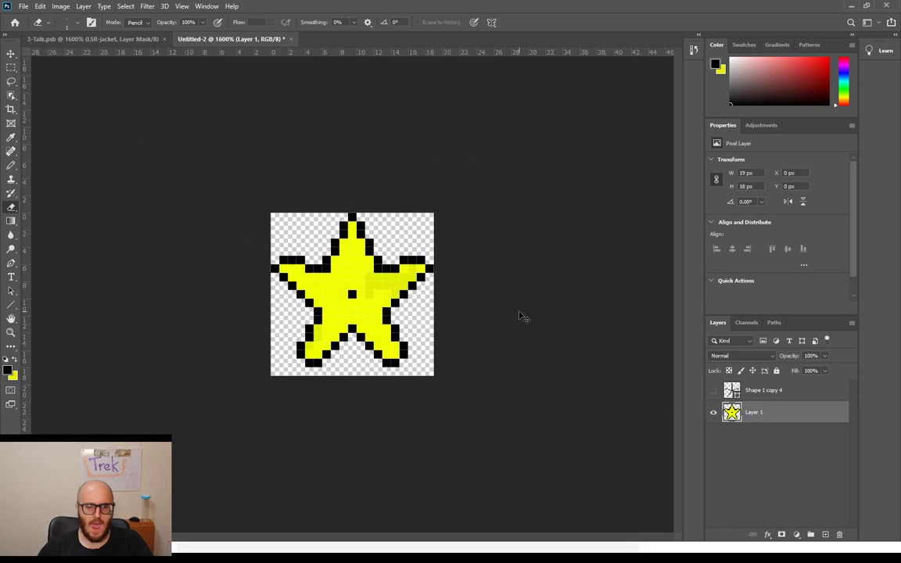
Step: Erase the inner yellow pixel just above the right foot's bottom outline and refill it yellow
key(ctrl+plus)
key(ctrl+plus)
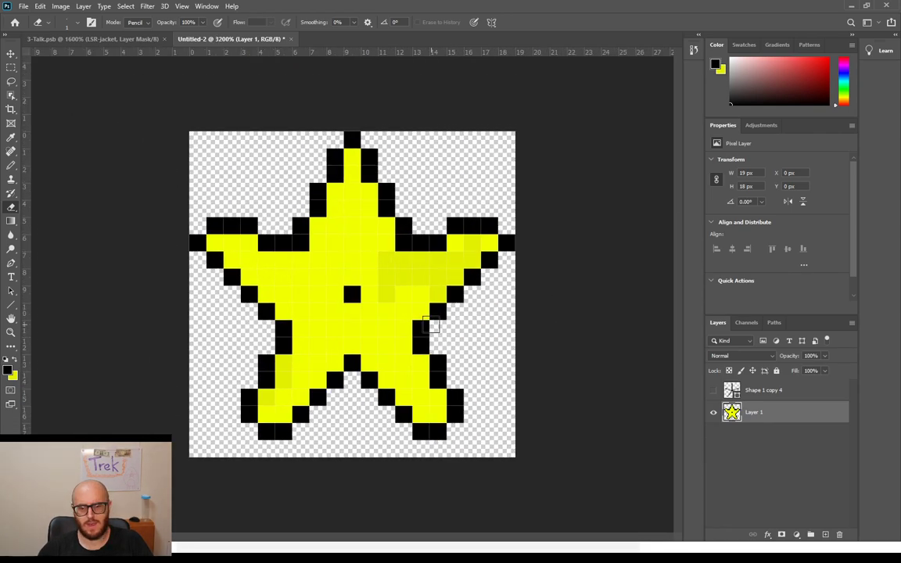
key(ctrl+plus)
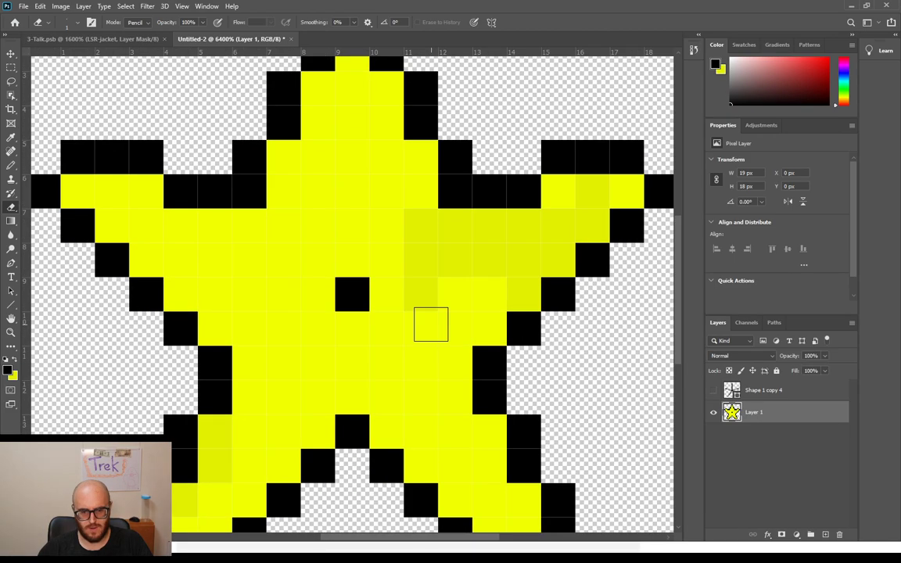
scroll(613, 309, down, 5)
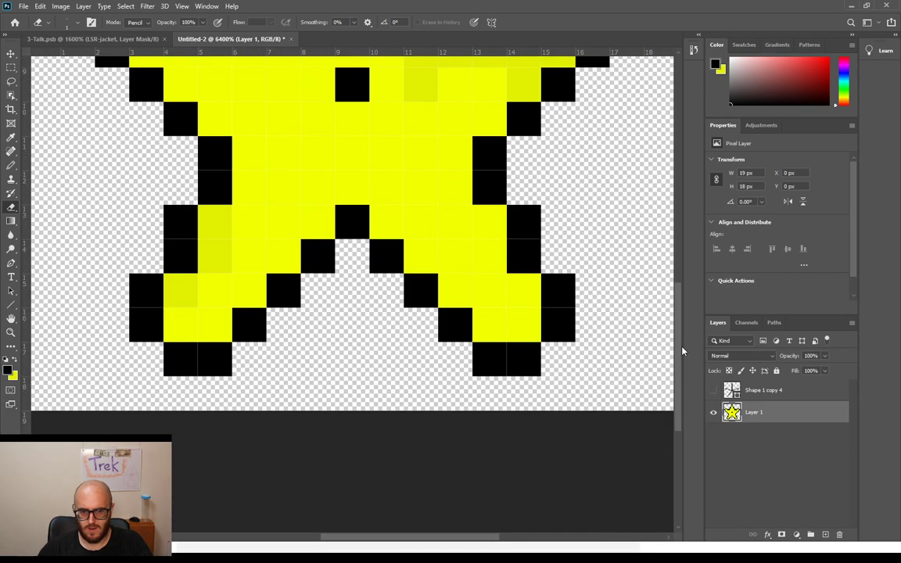
click(488, 296)
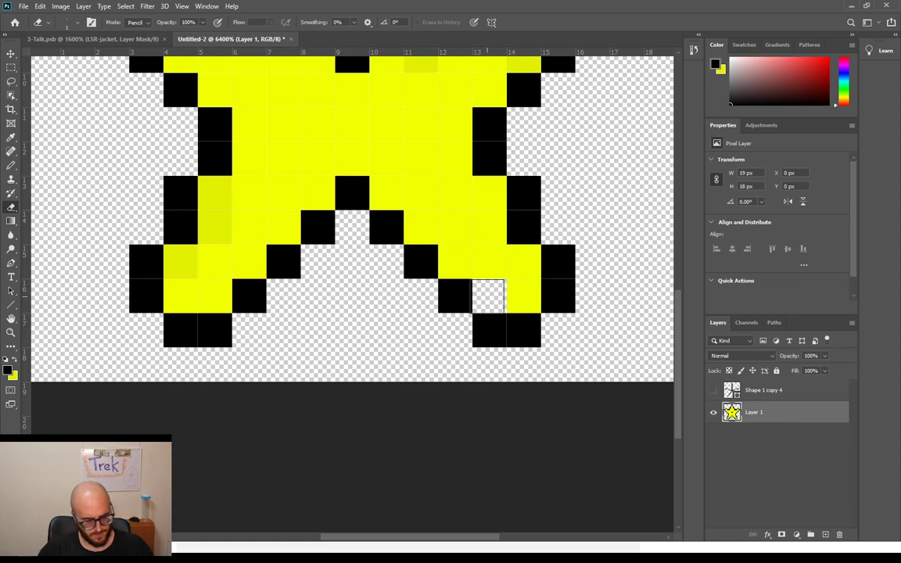
key(b)
click(487, 297)
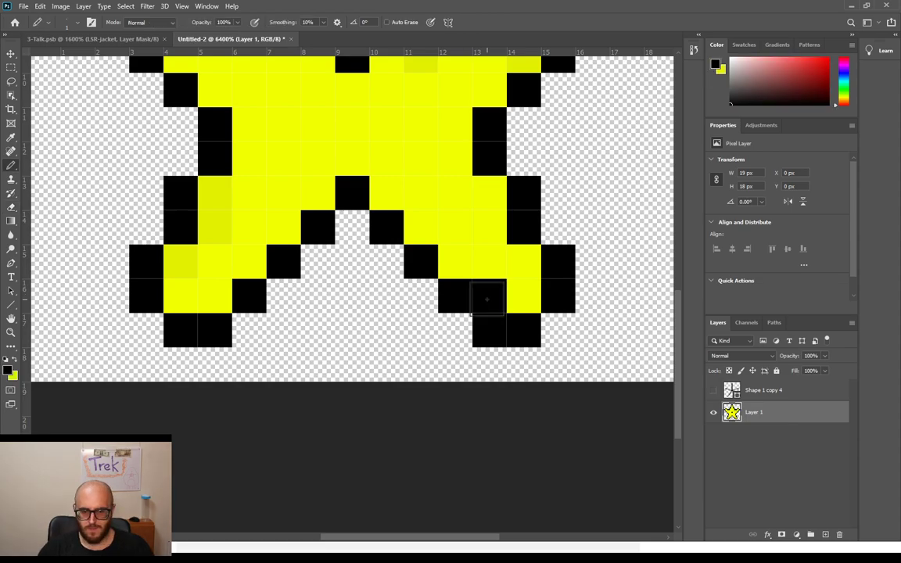
key(x)
click(487, 297)
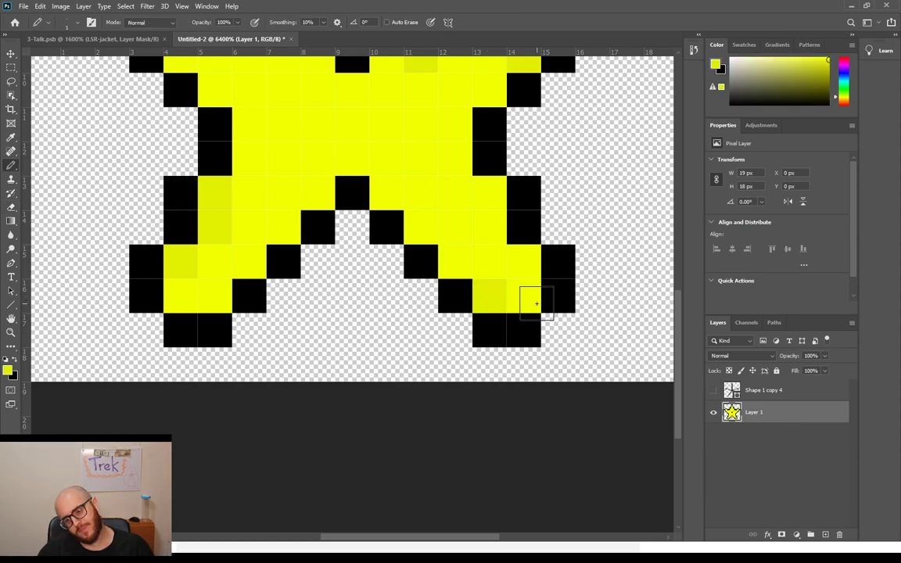
Step: Lengthen the right foot: fill its outer bottom outline pixel yellow and paint black pixels directly outside and below it
key(x)
key(x)
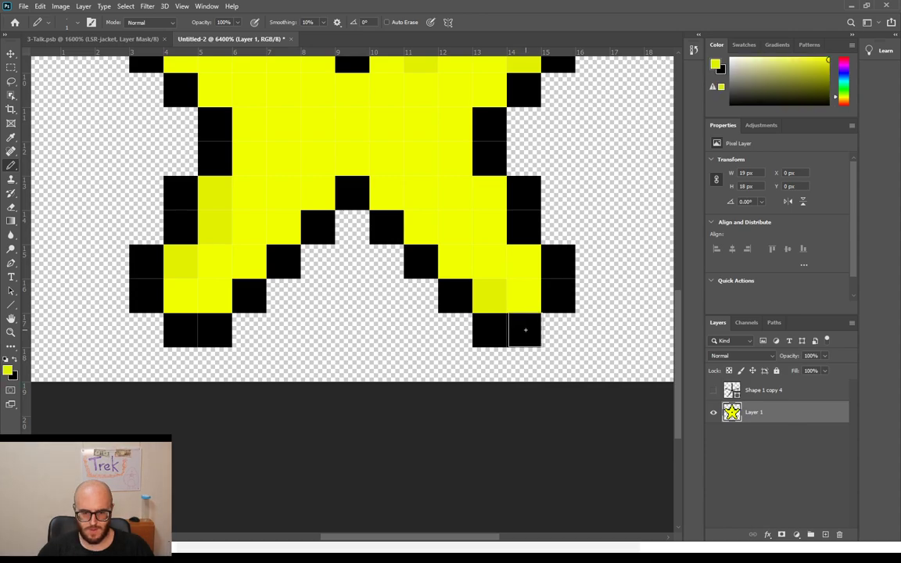
click(525, 328)
key(x)
click(559, 329)
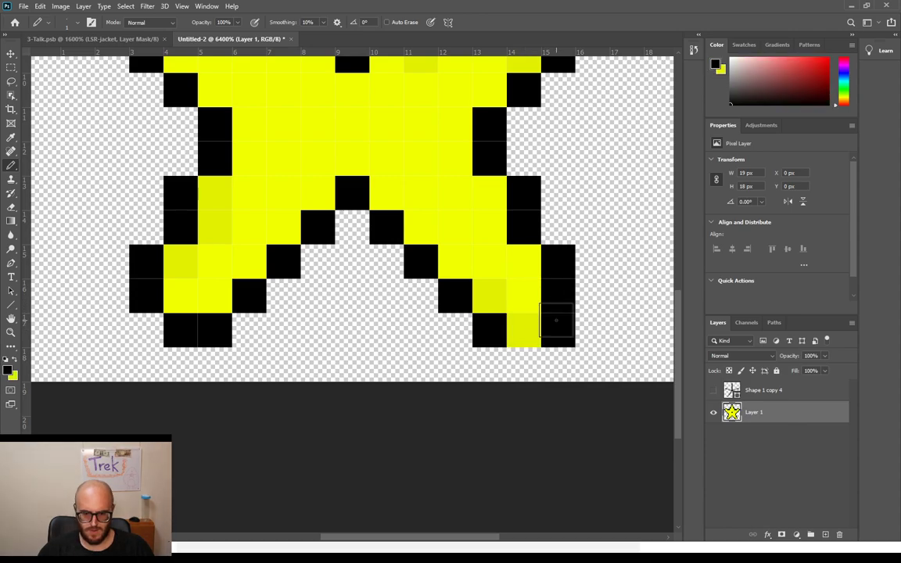
click(524, 364)
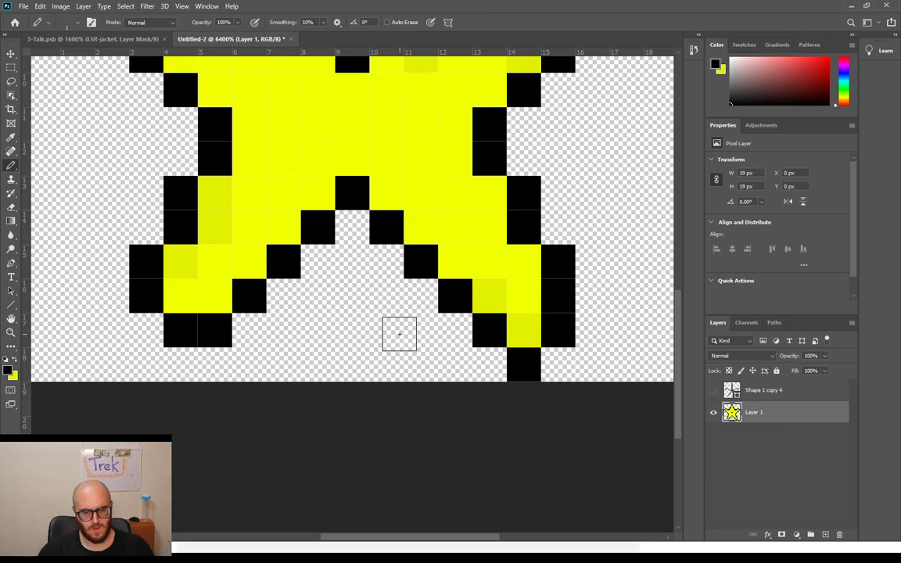
Step: Mirror the foot shape on the left leg with black pixels below and outside its outer bottom pixel, filling that pixel yellow
click(179, 357)
click(145, 330)
key(x)
click(180, 329)
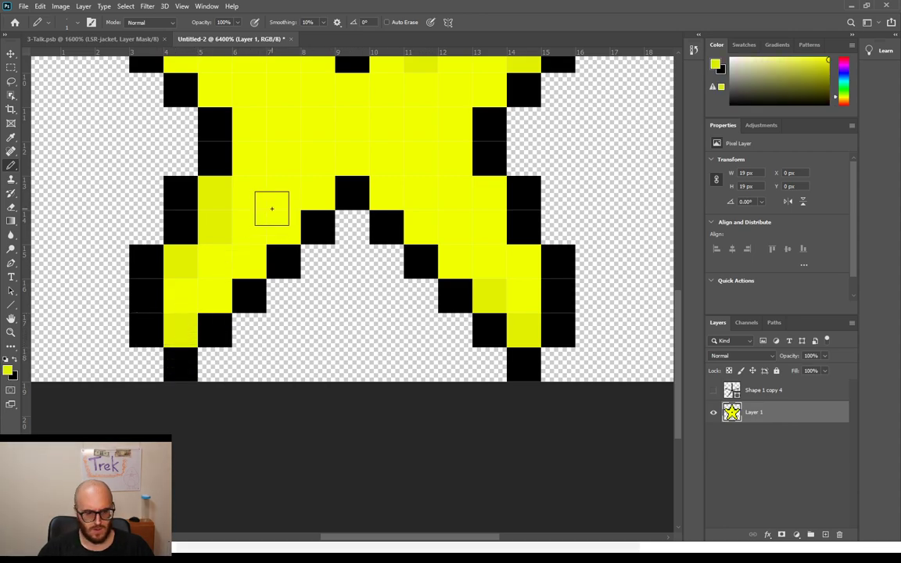
Step: Fill the black pixel at the star's centre yellow and save the document as star.psb
scroll(341, 241, up, 4)
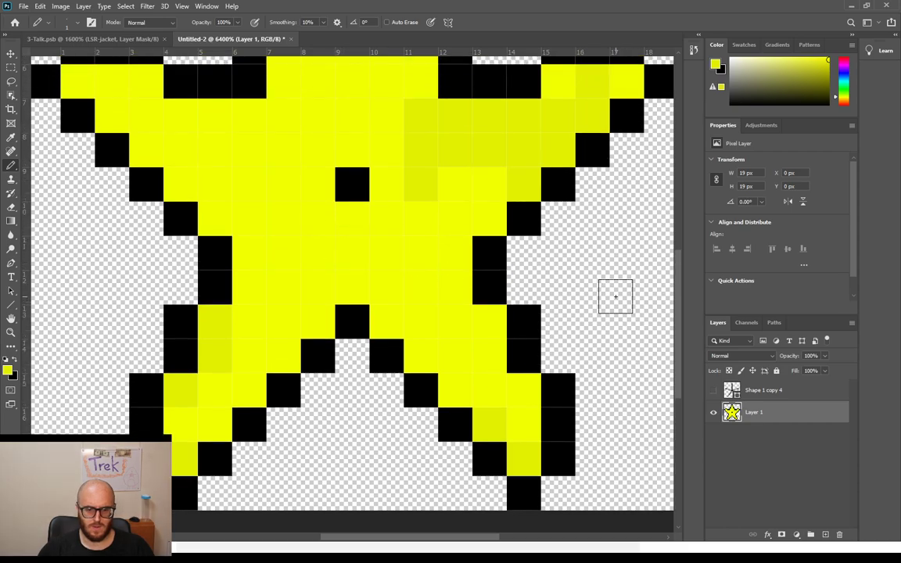
scroll(618, 295, up, 1)
scroll(605, 308, down, 3)
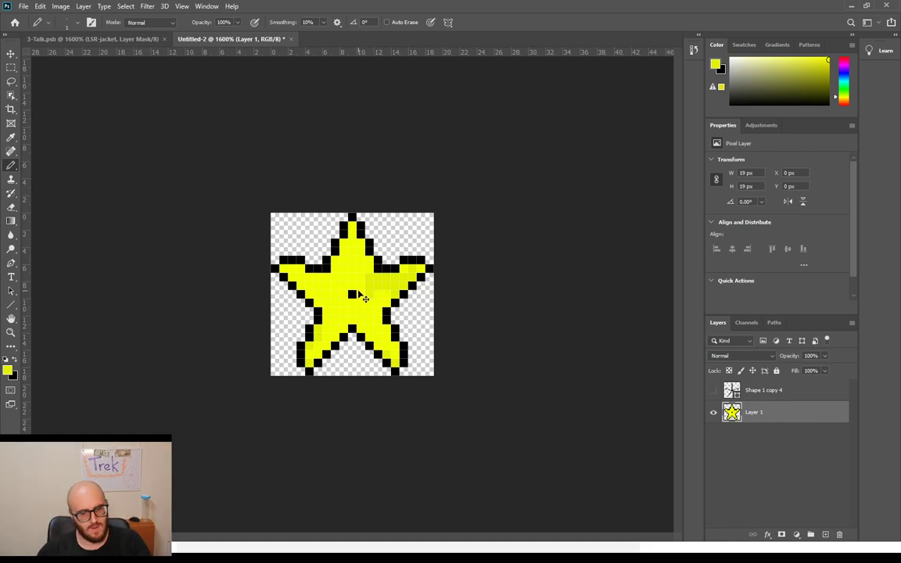
scroll(364, 303, up, 3)
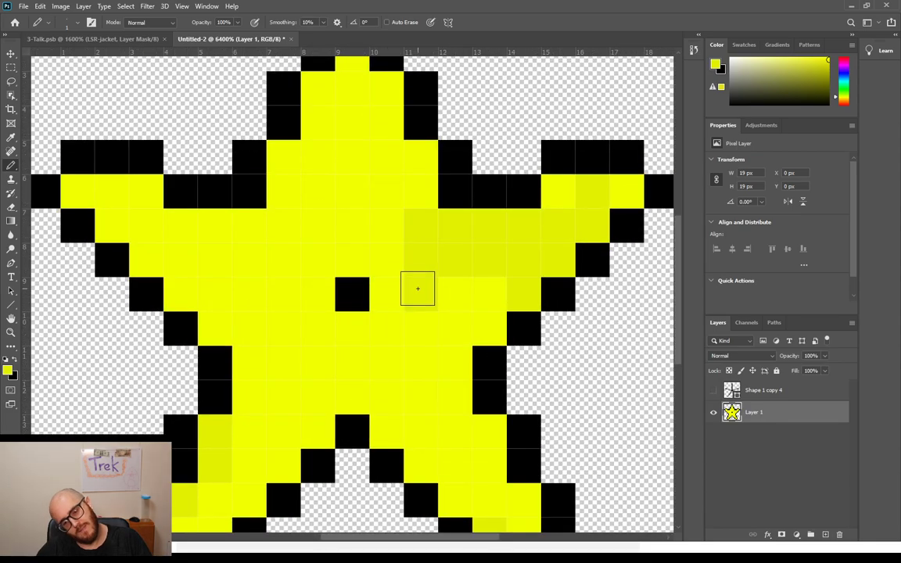
click(353, 293)
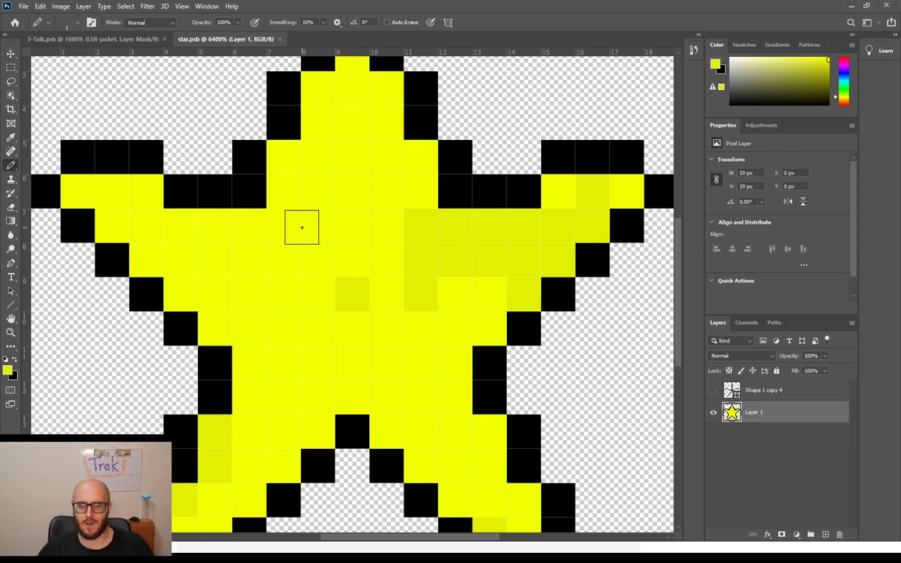
Step: Try rotating the star about its centre with Free Transform, including to about 68°, and undo the rotation
scroll(302, 228, down, 1)
scroll(306, 236, down, 4)
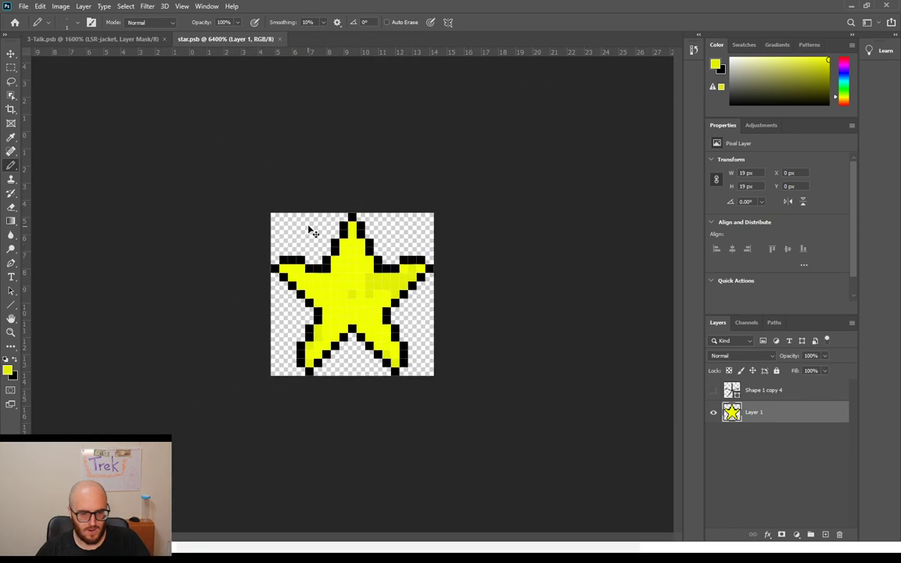
scroll(326, 230, up, 2)
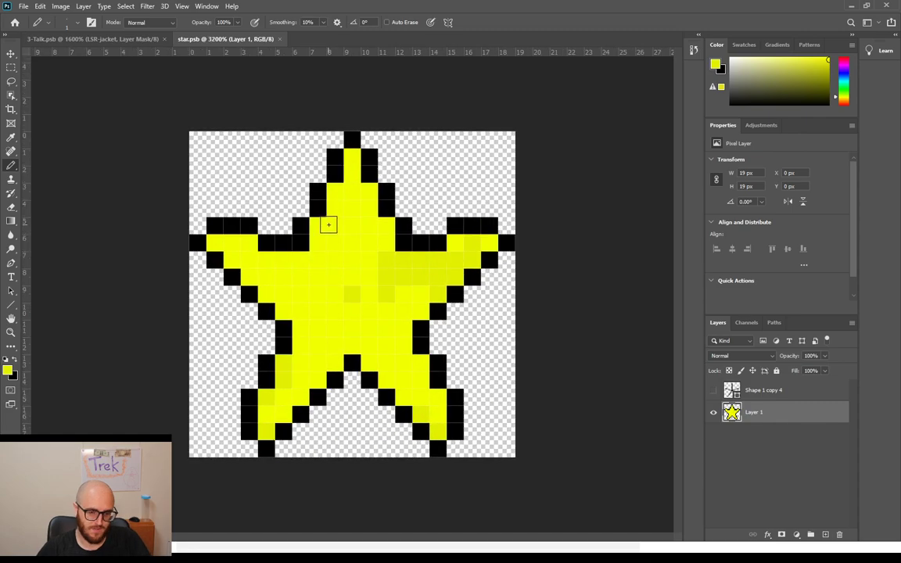
key(ctrl+t)
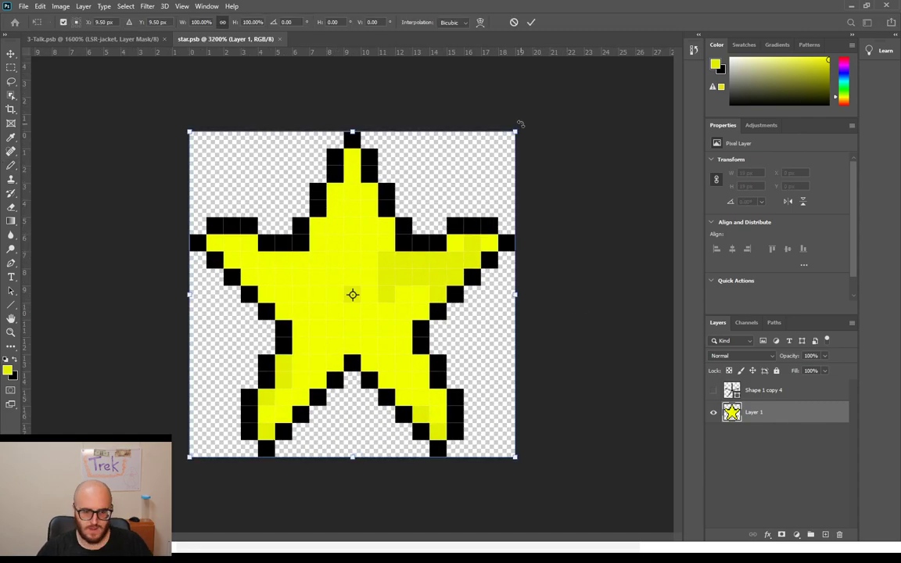
drag(523, 119, 566, 383)
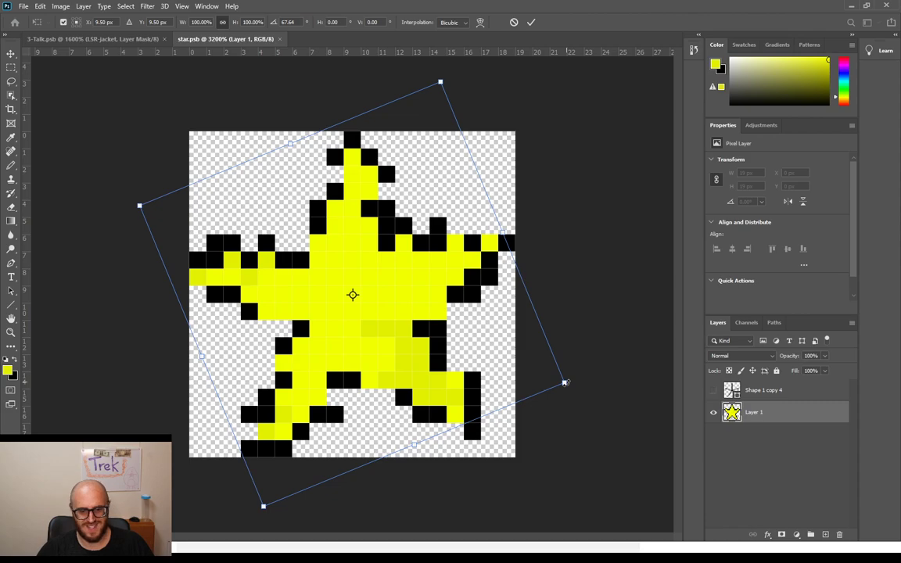
drag(566, 383, 591, 34)
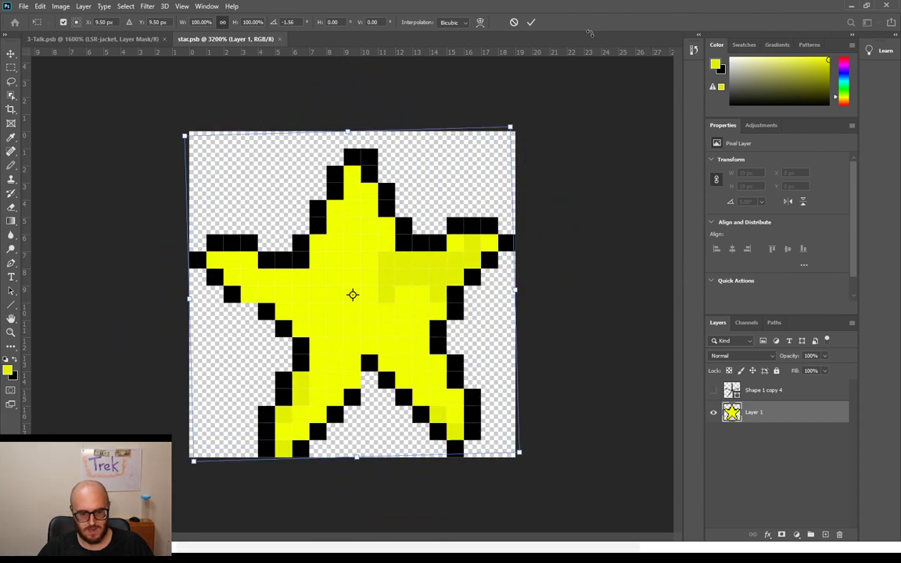
drag(591, 34, 442, 149)
key(ctrl+z)
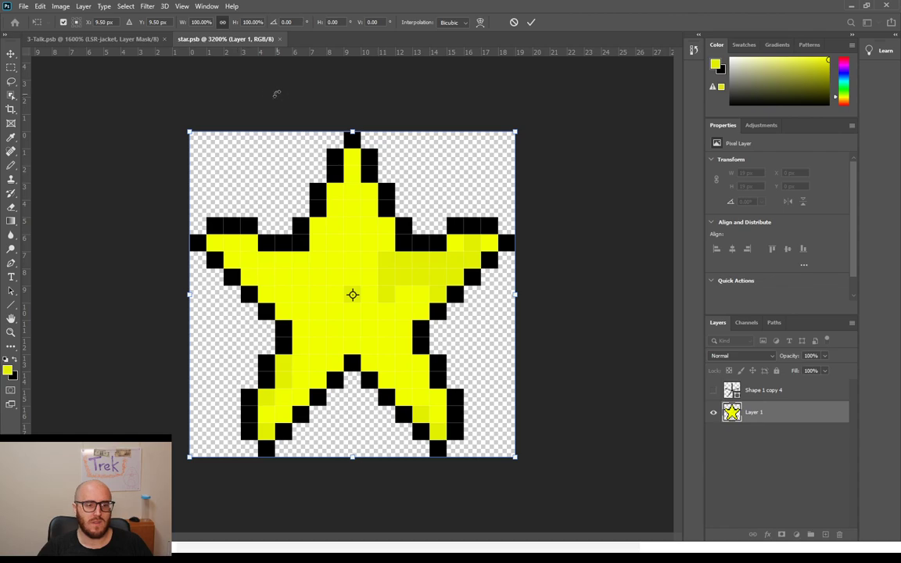
key(Return)
key(b)
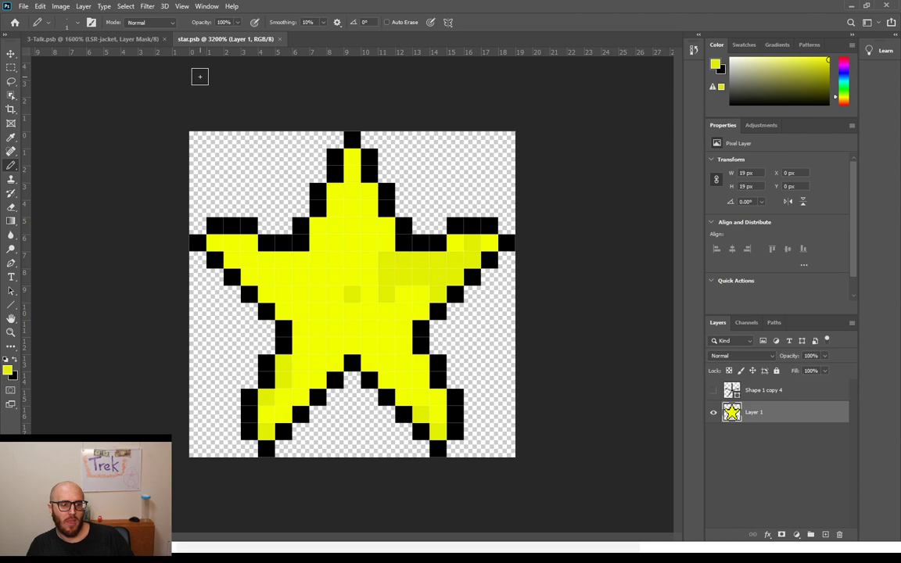
Step: Create a new blank 19 × 19 px document with a transparent background and enlarge the view to 3200%
click(52, 22)
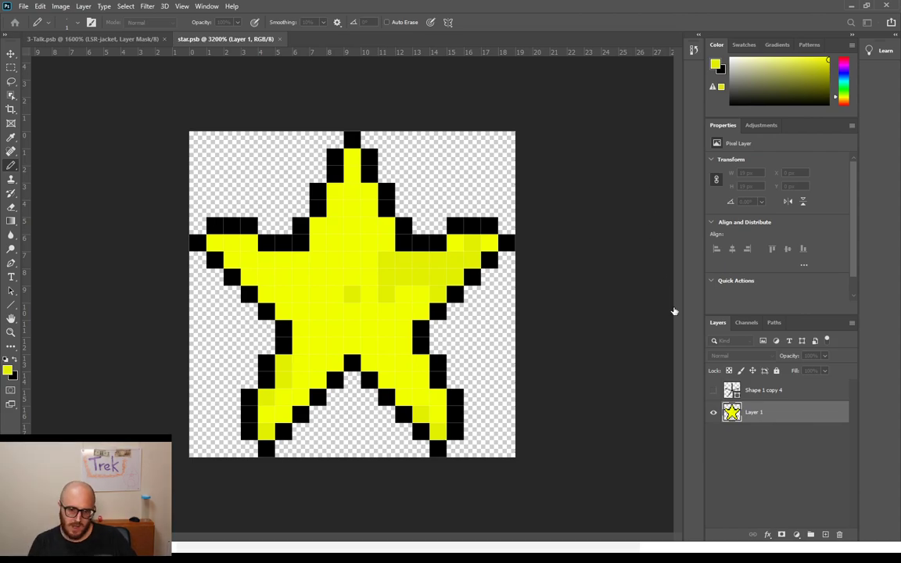
click(672, 444)
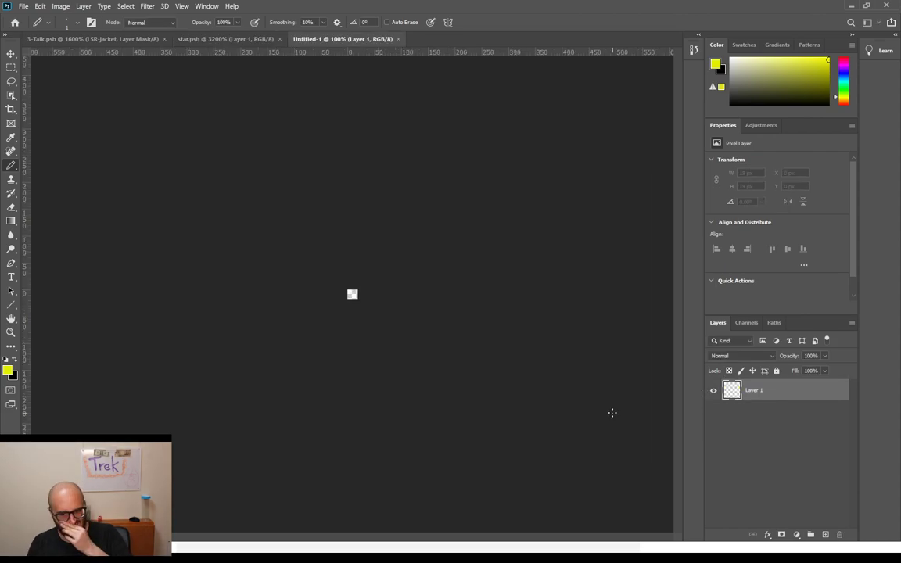
key(ctrl+plus)
key(ctrl+plus)
key(ctrl+plus)
key(ctrl+plus)
key(ctrl+plus)
key(ctrl+plus)
key(ctrl+plus)
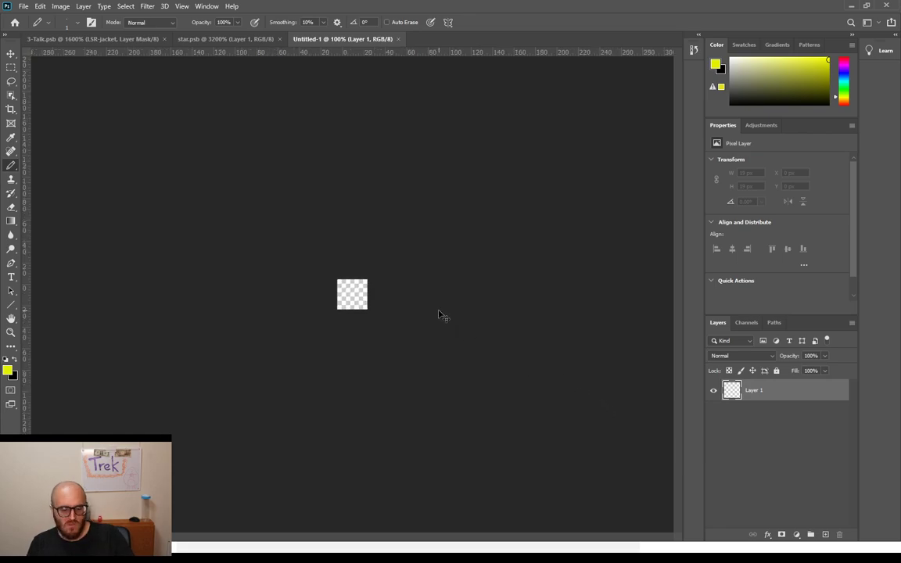
key(ctrl+plus)
key(ctrl+plus)
key(ctrl+plus)
key(ctrl+plus)
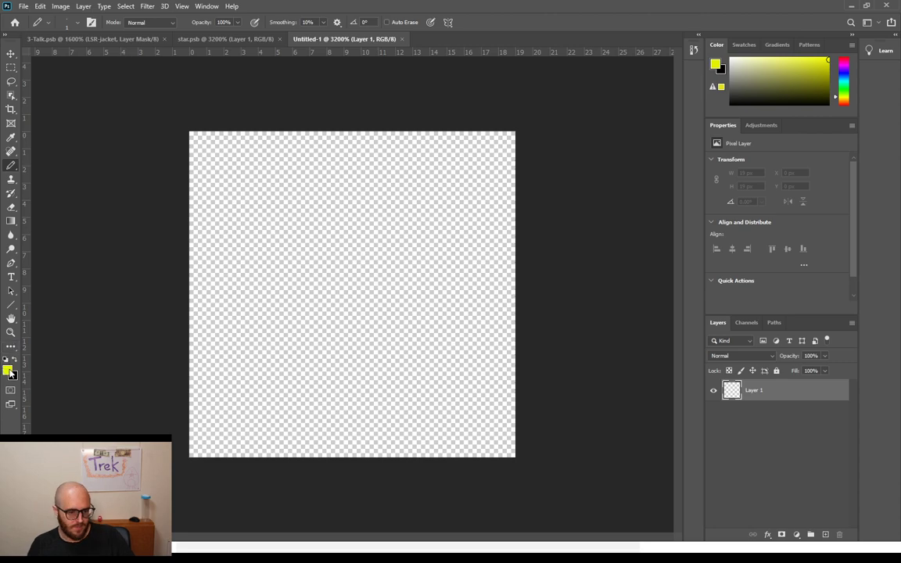
Step: Set the foreground colour to red and draw a heart outline about 16 × 14 px with a one-pixel bottom tip
key(i)
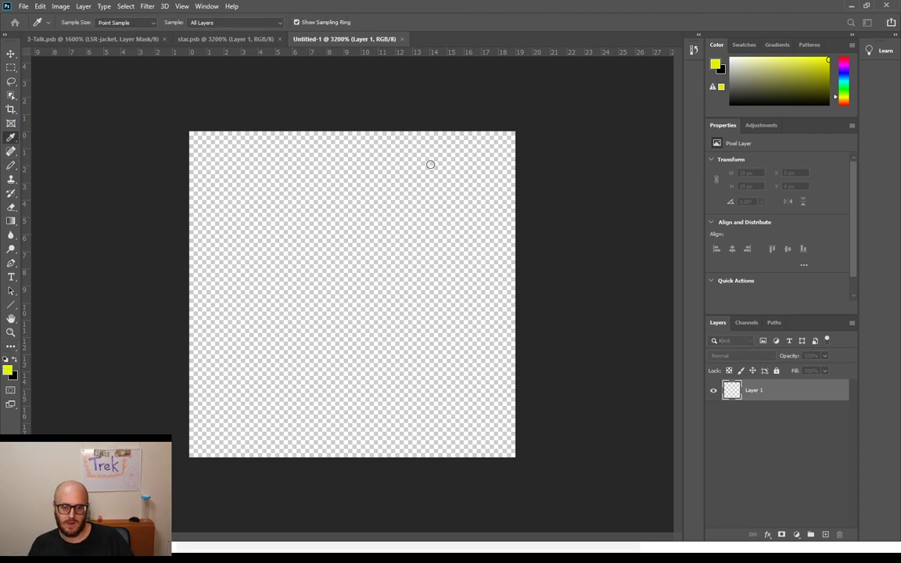
key(b)
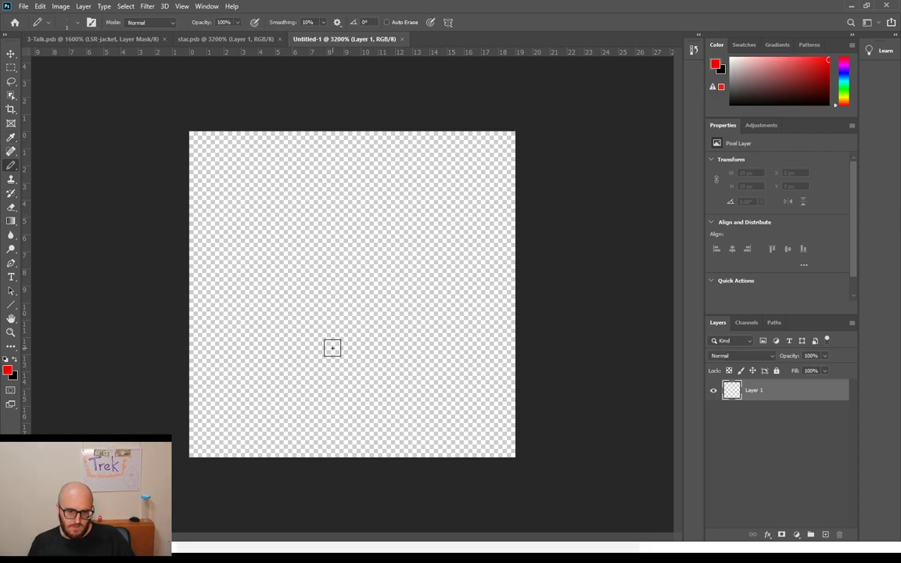
click(352, 380)
mouse_move(337, 399)
mouse_down()
mouse_move(230, 239)
mouse_move(252, 207)
mouse_move(284, 198)
mouse_move(325, 212)
mouse_move(370, 255)
mouse_move(404, 210)
mouse_move(457, 194)
mouse_move(480, 207)
mouse_move(492, 254)
mouse_move(482, 287)
mouse_move(414, 363)
mouse_move(336, 381)
mouse_up()
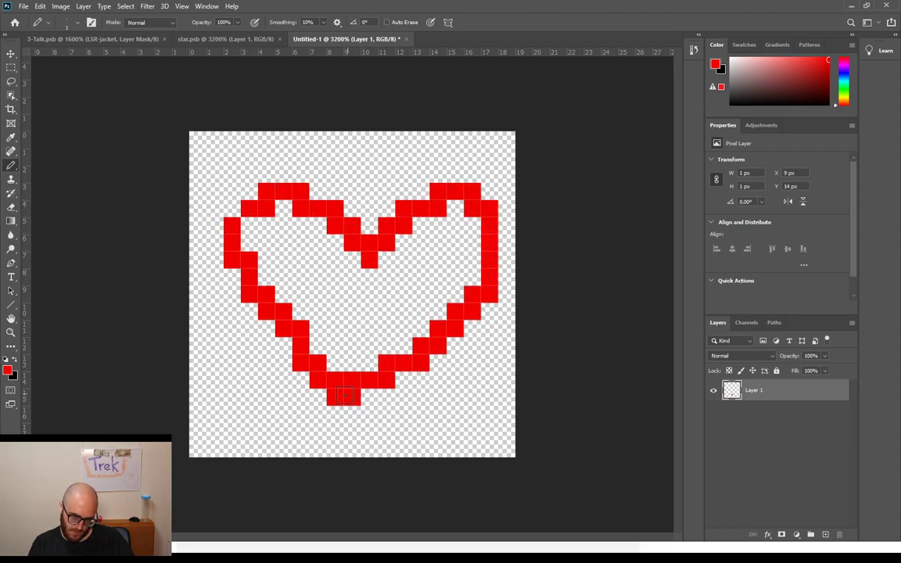
click(351, 412)
click(370, 397)
click(403, 379)
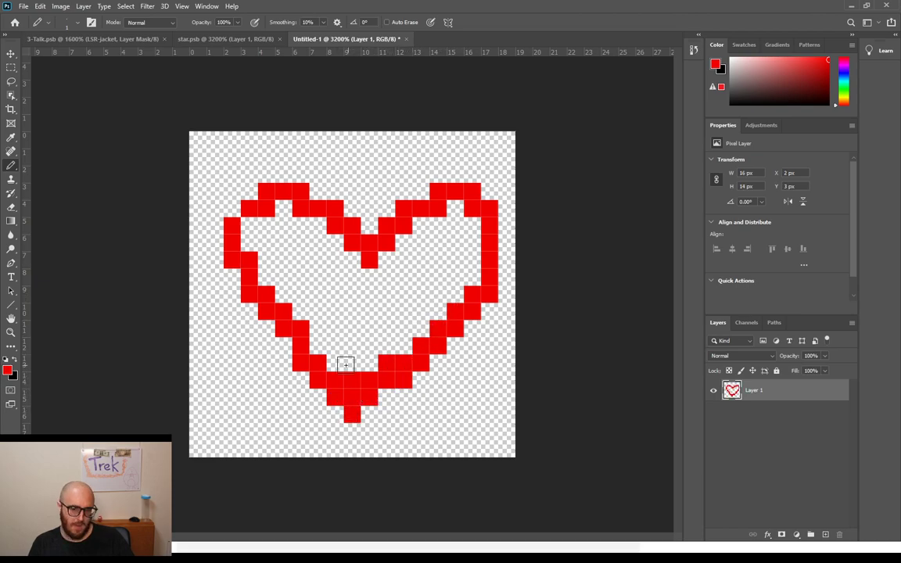
Step: Thicken the heart's left side and both lobes' top edges outward with red, filling the cleft and the right lobe's outer corner
mouse_move(286, 342)
mouse_down()
mouse_move(220, 266)
mouse_move(278, 342)
mouse_move(233, 294)
mouse_move(214, 259)
mouse_move(217, 237)
mouse_move(237, 190)
mouse_move(279, 177)
mouse_move(338, 180)
mouse_move(357, 215)
mouse_move(297, 192)
mouse_up()
click(248, 309)
click(231, 277)
mouse_move(389, 204)
mouse_down()
mouse_move(424, 176)
mouse_move(468, 180)
mouse_move(400, 202)
mouse_move(392, 191)
mouse_move(405, 176)
mouse_move(368, 222)
mouse_up()
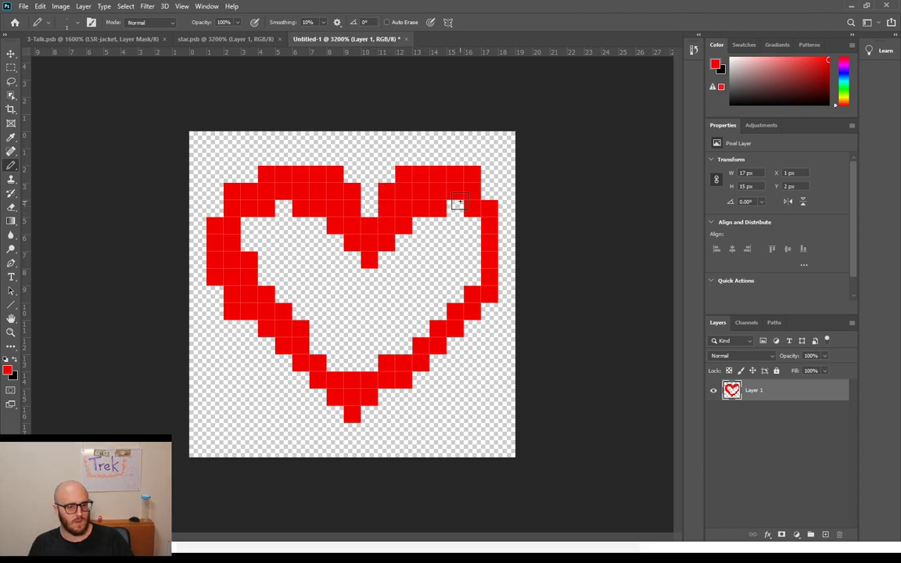
click(487, 192)
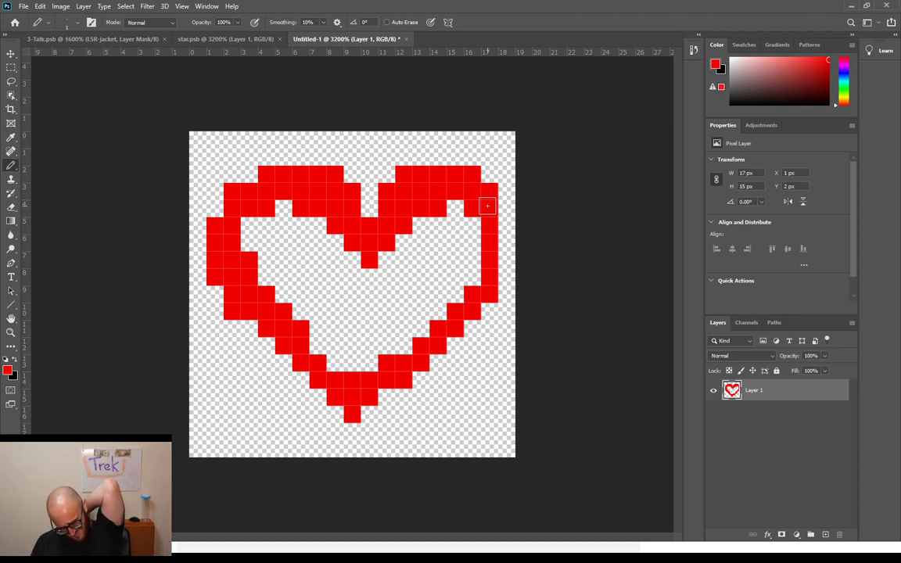
click(480, 211)
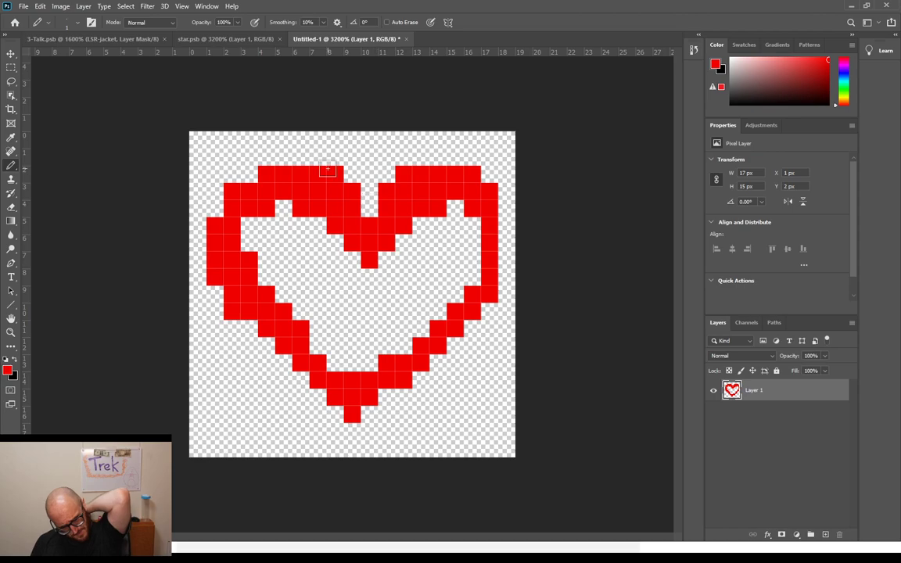
Step: Erase one-pixel-wide vertical gaps through the top of the heart's left lobe and through its lower left edge
key(e)
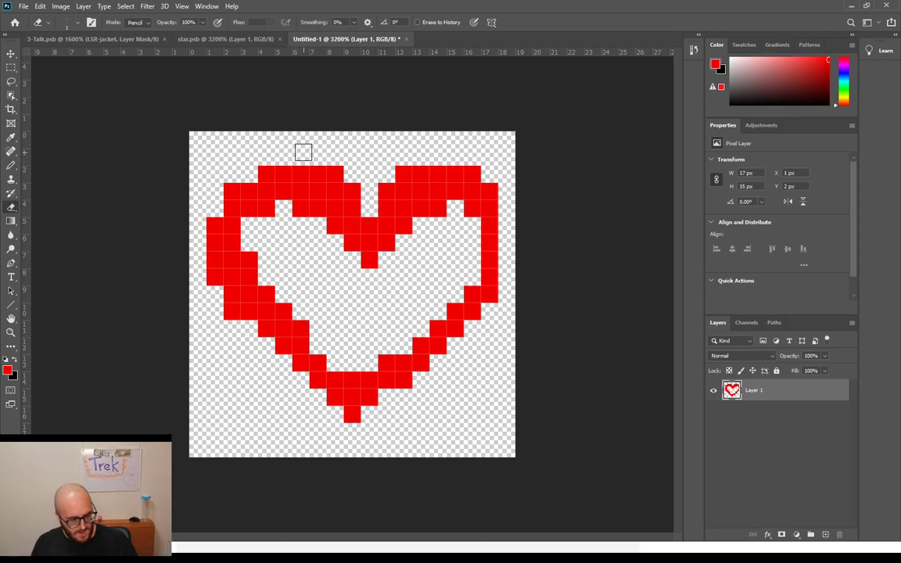
drag(298, 161, 298, 197)
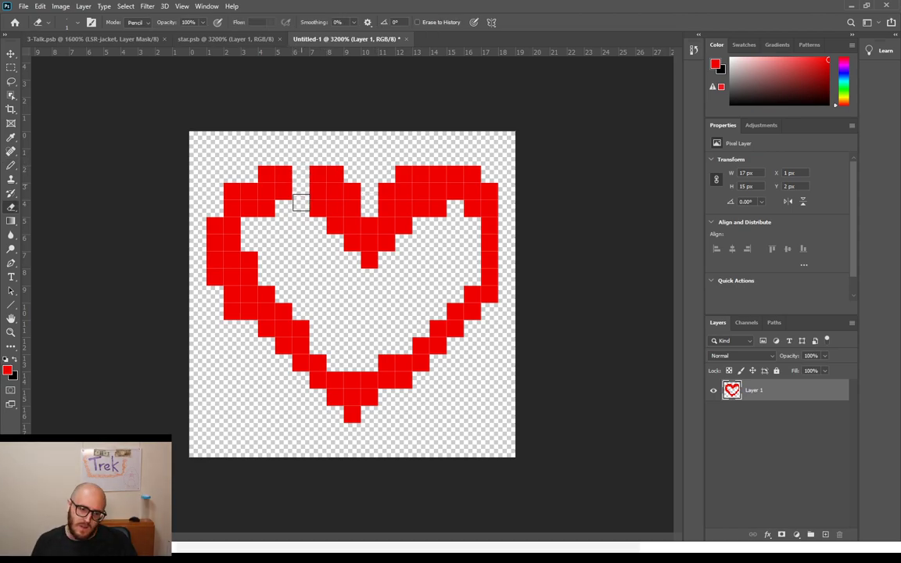
drag(299, 312, 296, 369)
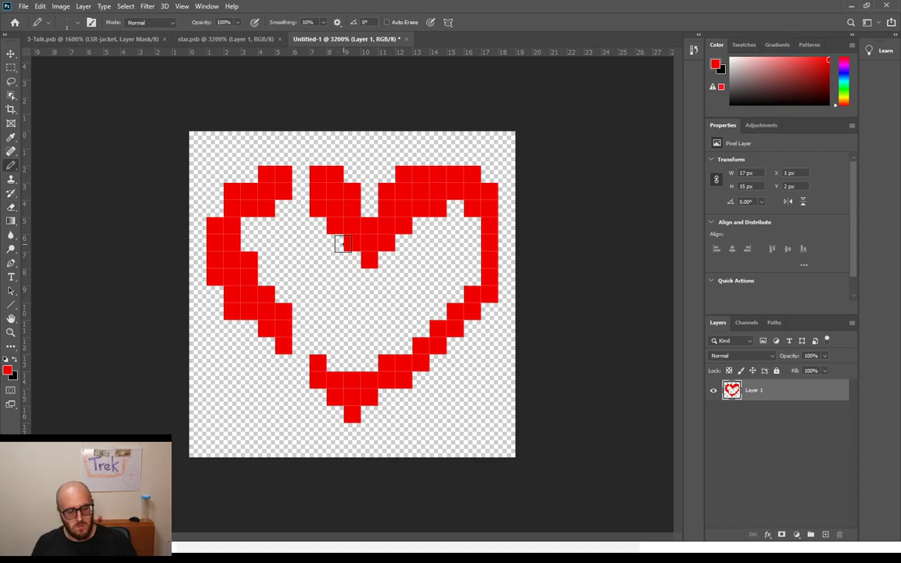
Step: Select everything to the right of the erased gap, move it one pixel left to close the gap, and clear the selection
click(7, 58)
click(13, 79)
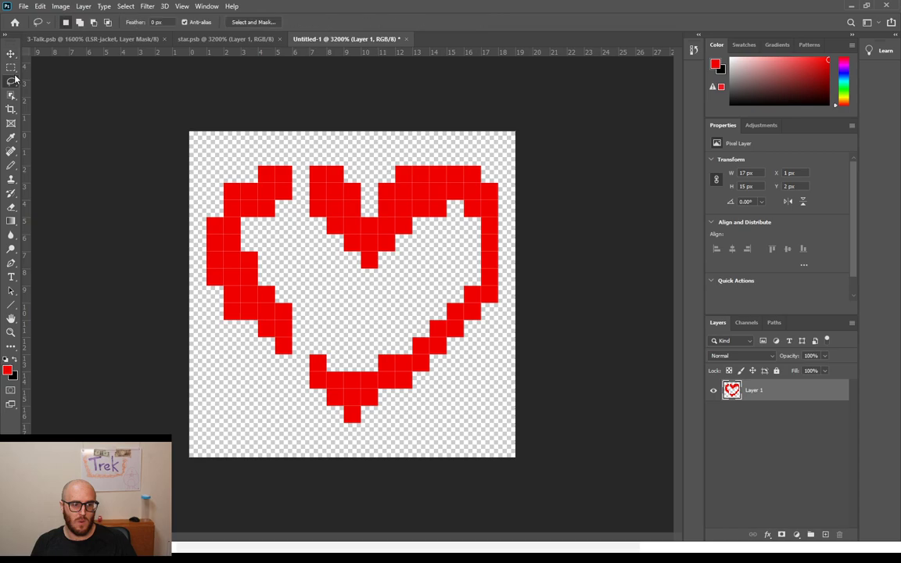
click(10, 67)
drag(295, 134, 513, 452)
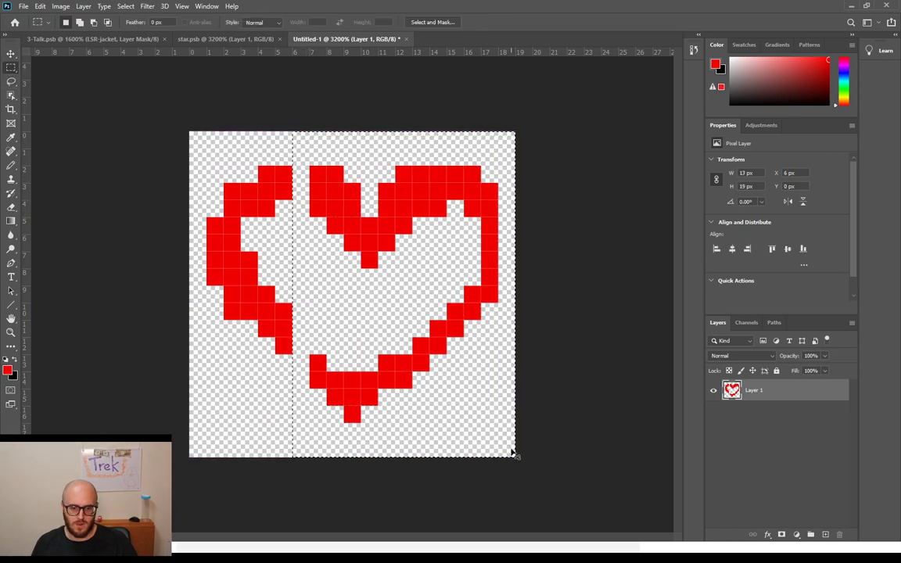
key(ctrl+t)
key(Left)
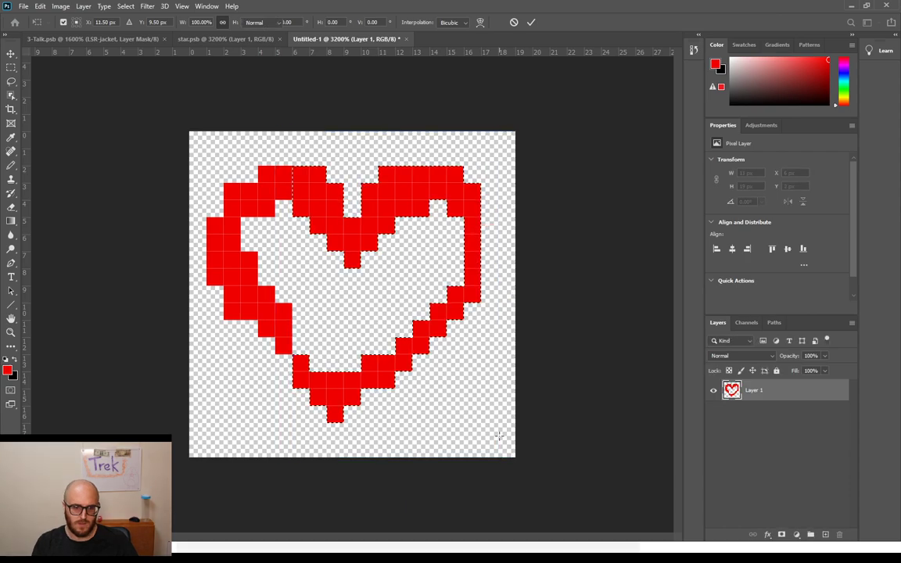
key(Return)
key(ctrl+d)
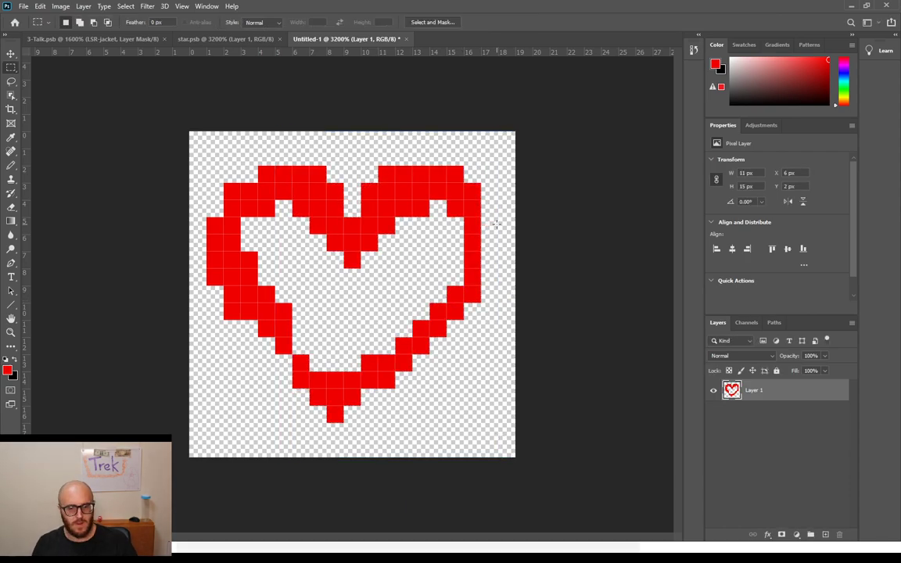
Step: Add a red column five pixels tall along the outer edge of the heart's right lobe
key(b)
click(489, 226)
drag(489, 211, 488, 280)
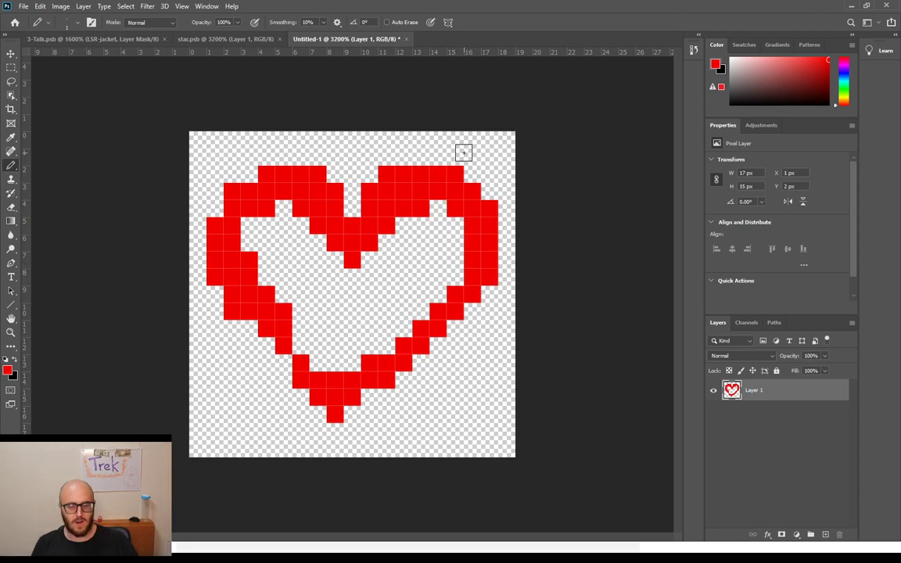
Step: Mark the heart's centre with one black pixel directly below the inner point of the cleft, and restore red as foreground colour
key(e)
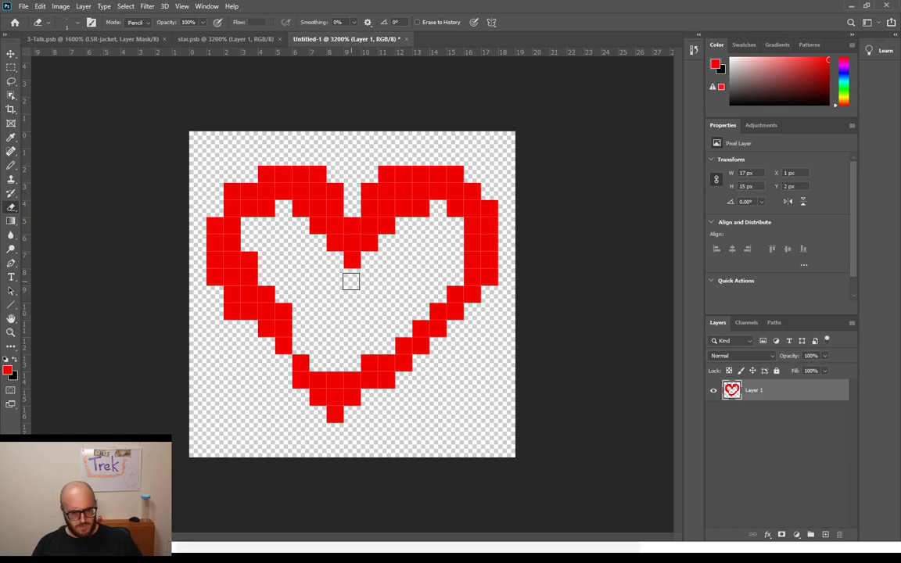
key(x)
key(x)
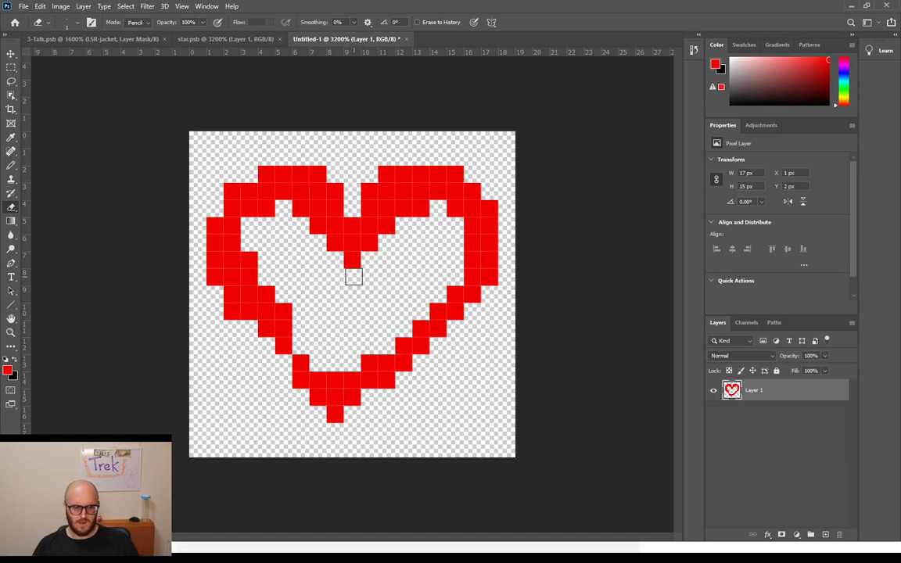
key(b)
key(x)
click(352, 277)
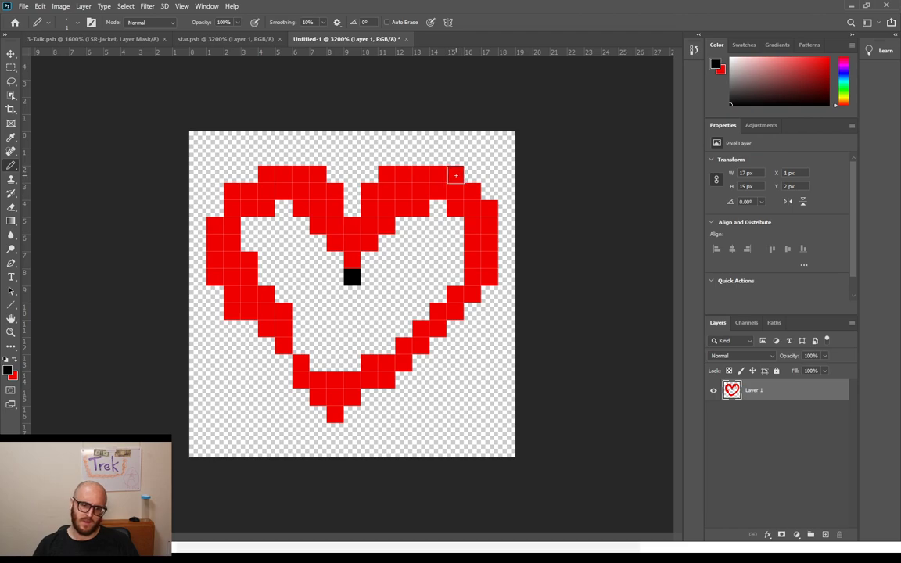
key(x)
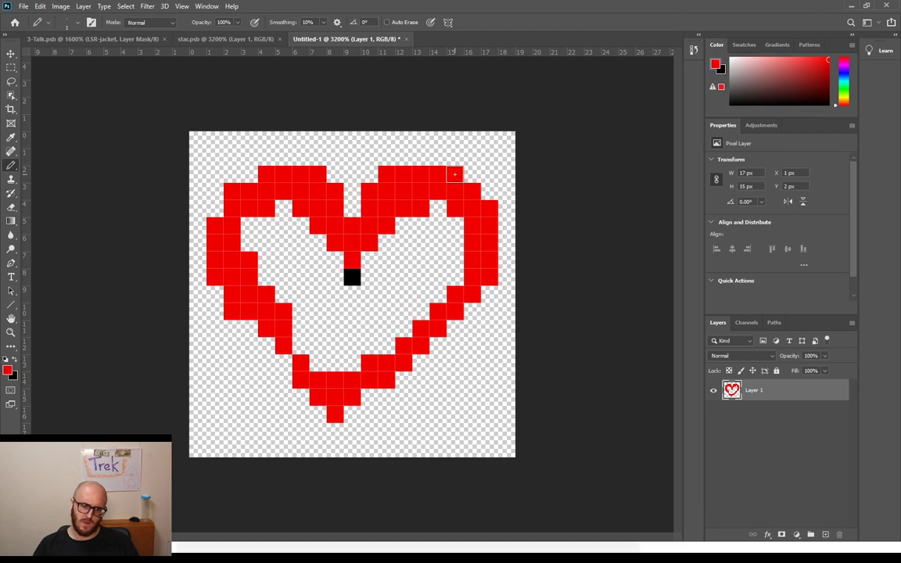
Step: Erase the right lobe's two outer corner pixels and add a red pixel inside the lobe's lower edge
key(e)
click(454, 174)
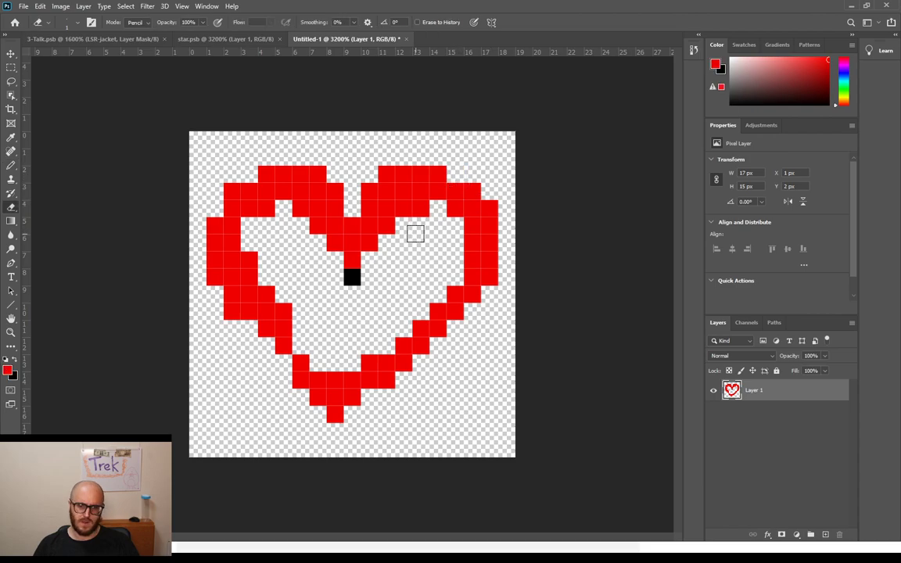
key(b)
key(x)
click(454, 275)
key(x)
click(454, 275)
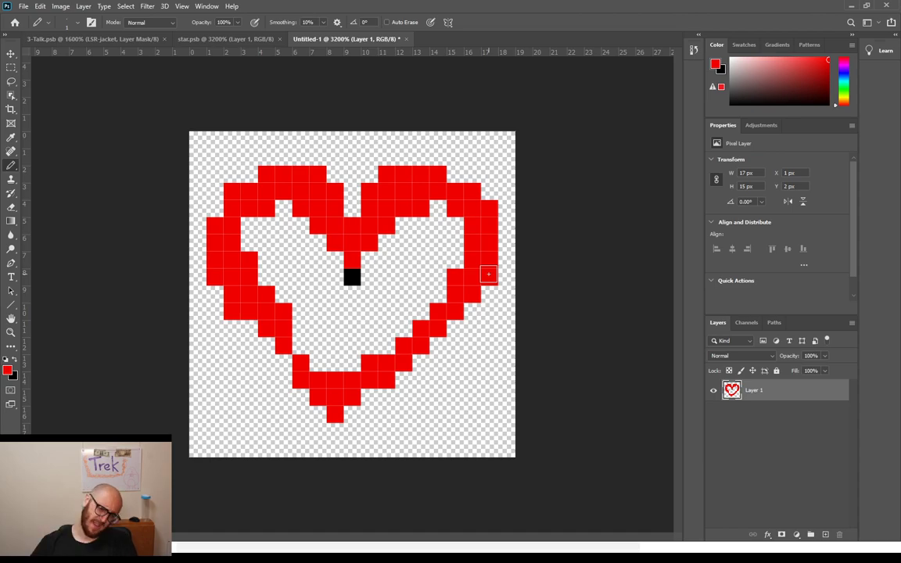
click(487, 211)
key(e)
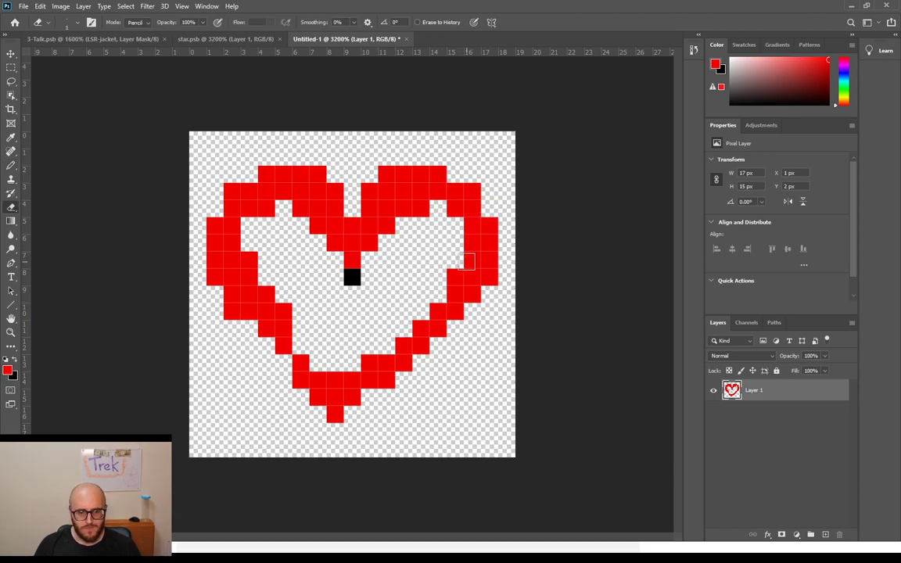
Step: Add a red pixel at the right lobe's lower outer corner and another on the lower right edge near the tip
key(b)
key(x)
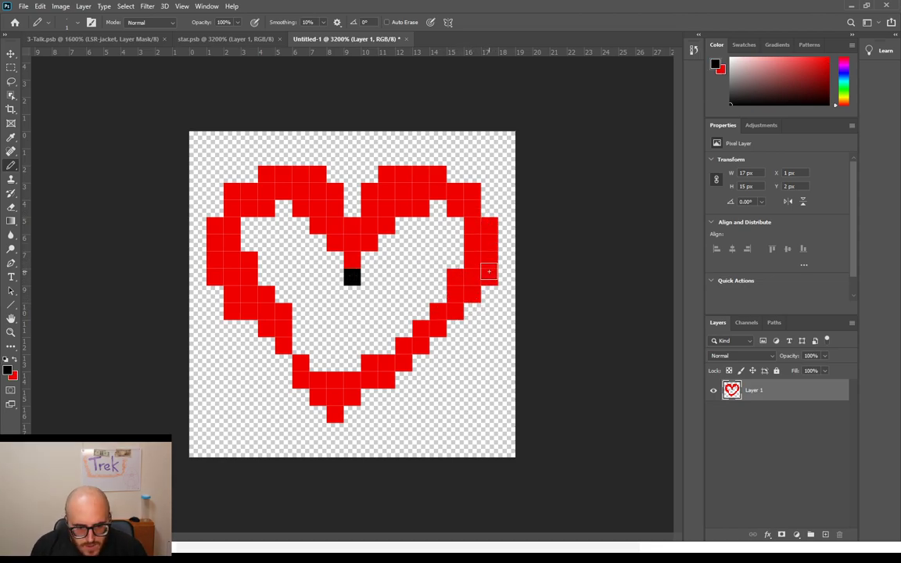
click(473, 312)
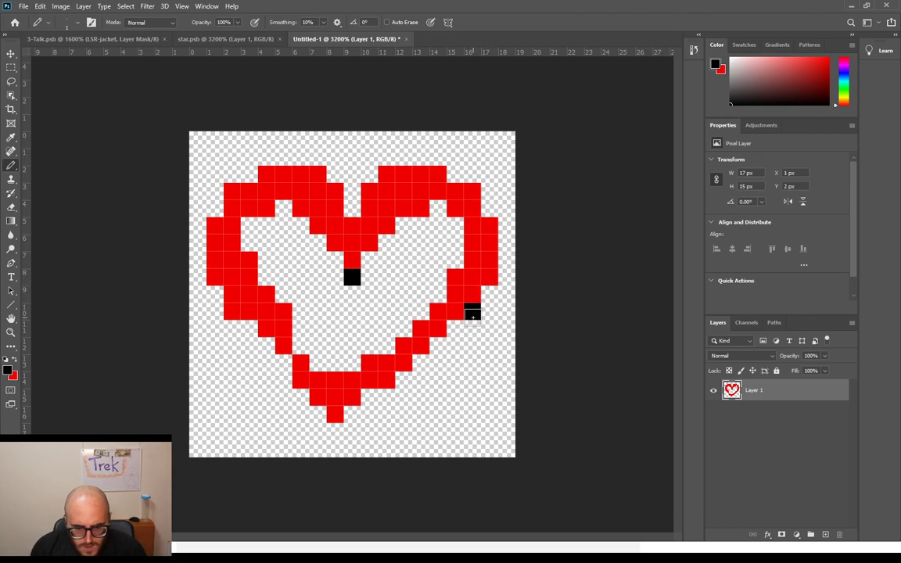
key(x)
click(473, 314)
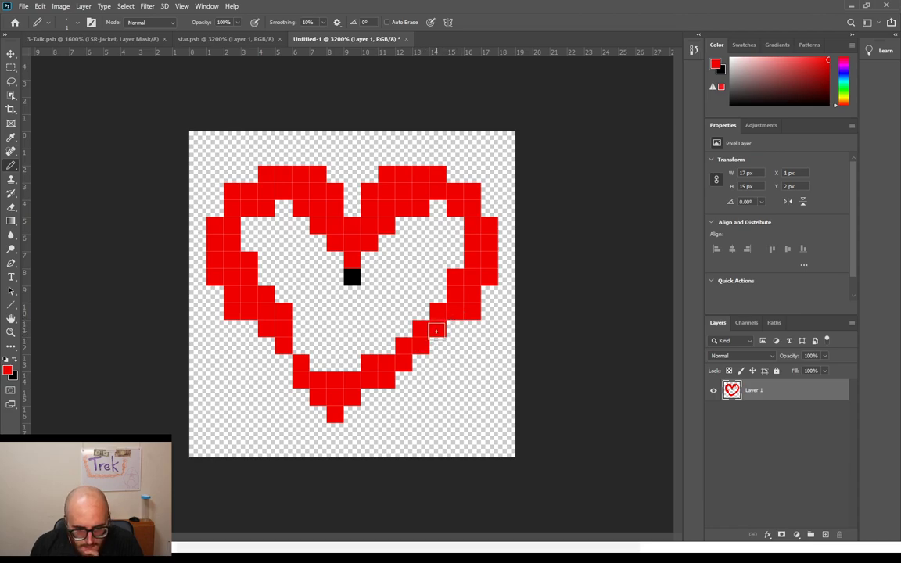
click(403, 375)
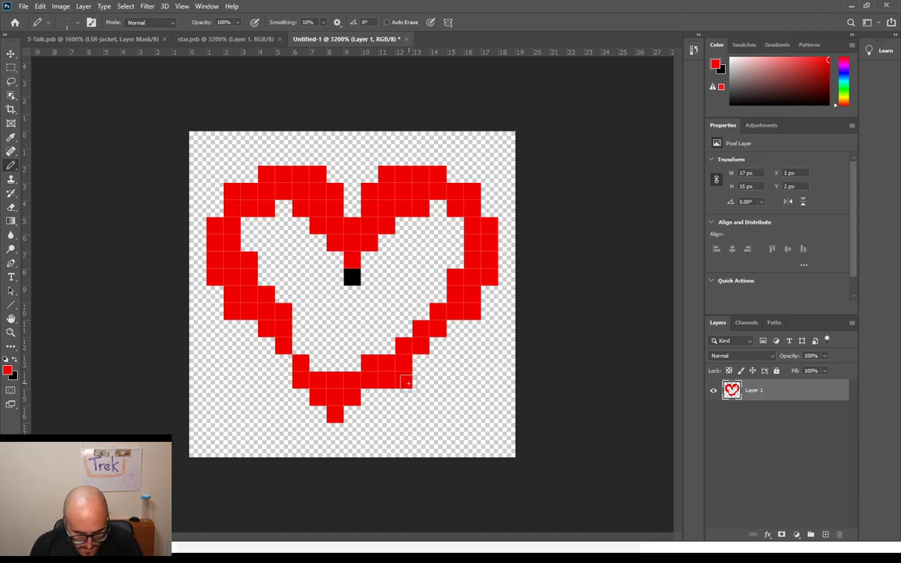
Step: Erase the extra red pixels along both lower edges and the off-centre bottom tip
key(e)
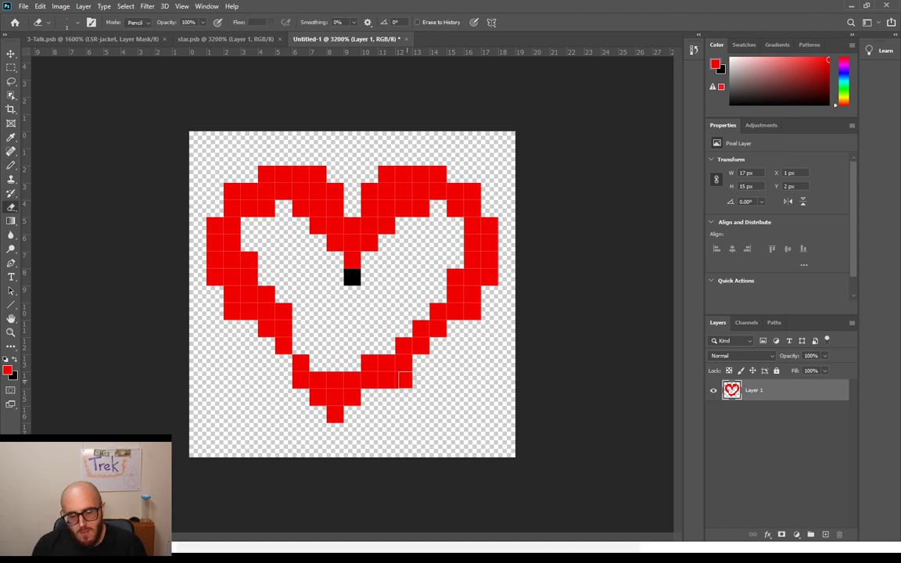
click(301, 380)
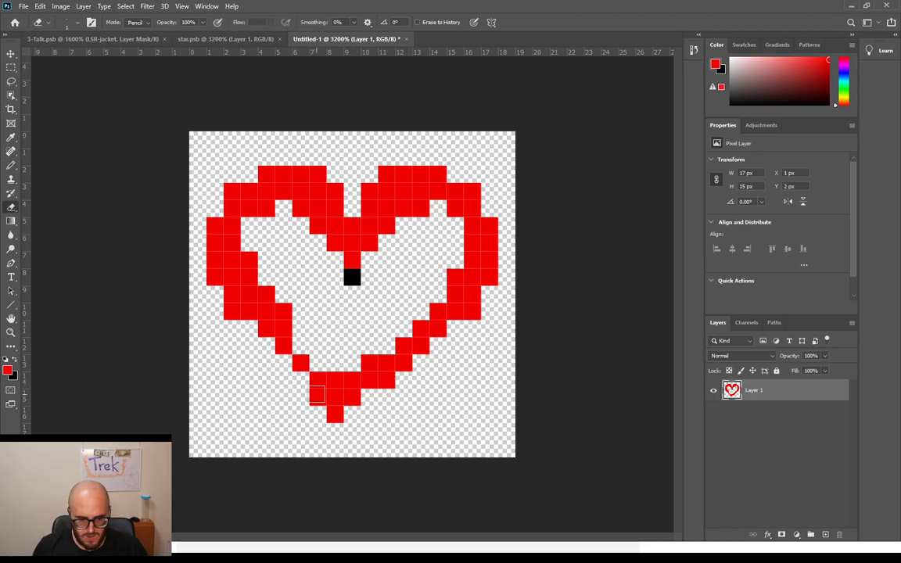
click(317, 396)
click(335, 398)
click(335, 414)
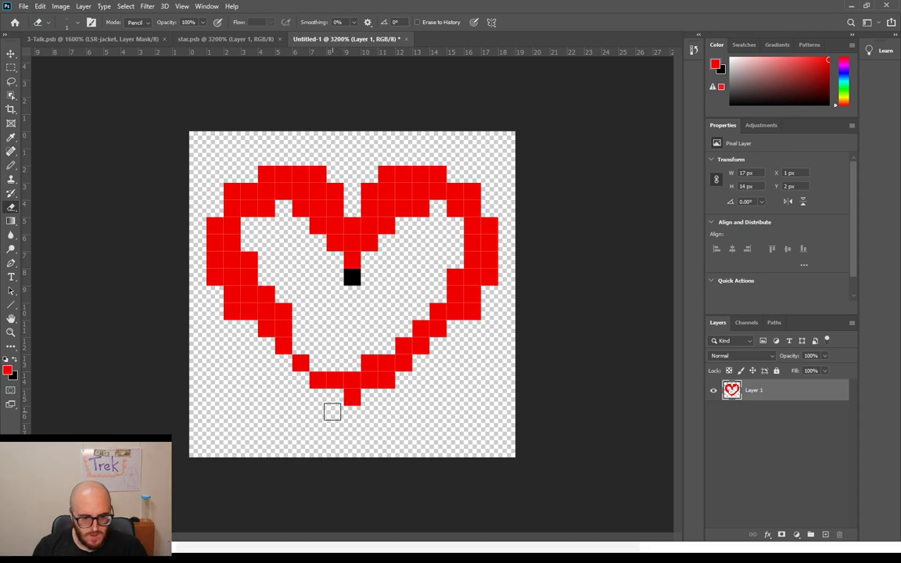
Step: Rebuild the bottom tip in red on the centre axis, with a three-pixel row above a single pixel
key(b)
key(x)
click(337, 400)
key(x)
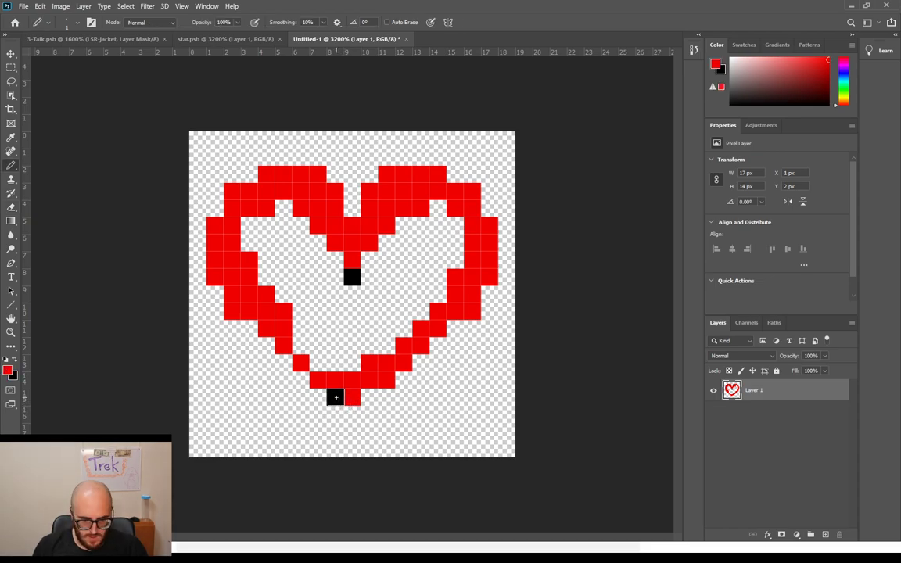
click(336, 399)
click(349, 408)
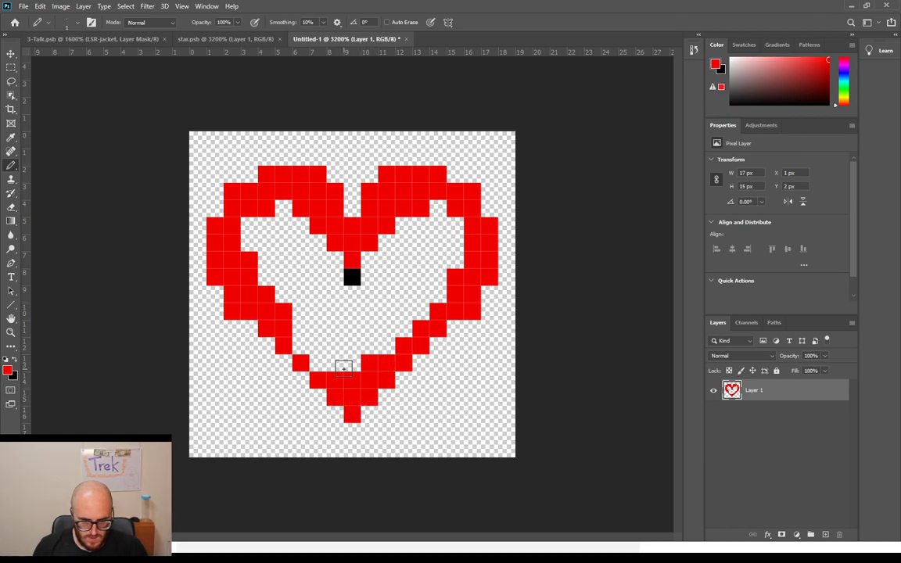
Step: Fill the heart's interior with solid red, including the black centre marker
mouse_move(316, 361)
mouse_down()
mouse_move(280, 271)
mouse_move(247, 242)
mouse_move(254, 223)
mouse_move(290, 207)
mouse_move(273, 228)
mouse_move(268, 275)
mouse_move(312, 213)
mouse_move(310, 285)
mouse_move(304, 261)
mouse_move(294, 276)
mouse_move(338, 370)
mouse_move(373, 361)
mouse_move(443, 295)
mouse_move(452, 257)
mouse_move(436, 206)
mouse_move(442, 279)
mouse_move(431, 308)
mouse_move(338, 344)
mouse_move(302, 309)
mouse_move(305, 273)
mouse_move(330, 251)
mouse_move(353, 337)
mouse_move(432, 286)
mouse_move(421, 218)
mouse_move(424, 286)
mouse_up()
mouse_move(390, 237)
mouse_down()
mouse_move(375, 303)
mouse_move(360, 315)
mouse_move(356, 302)
mouse_move(387, 294)
mouse_move(384, 270)
mouse_move(397, 264)
mouse_move(401, 244)
mouse_move(402, 275)
mouse_up()
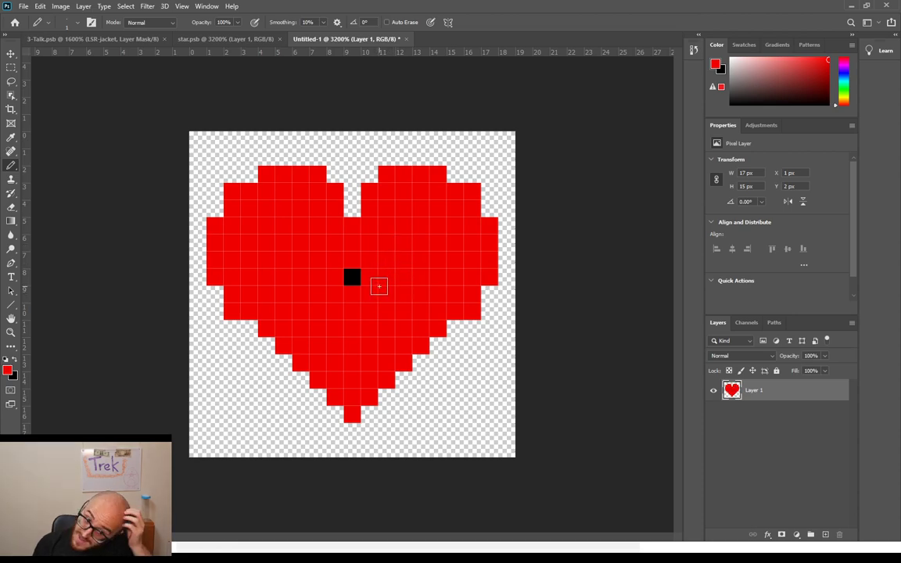
key(x)
click(353, 277)
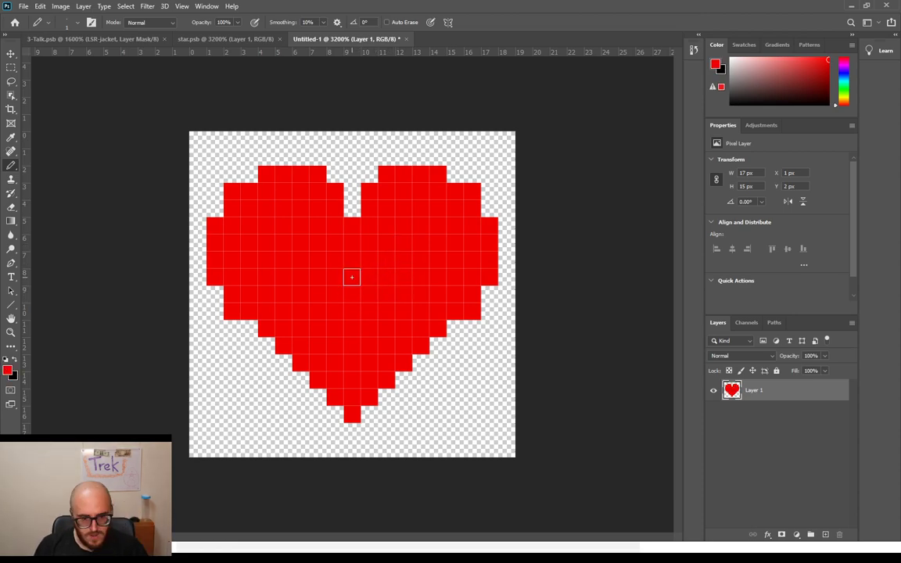
Step: Draw a one-pixel black outline around the outer left side of the heart's left lobe
click(249, 330)
click(233, 329)
drag(214, 309, 216, 295)
click(197, 272)
click(196, 256)
click(196, 238)
click(196, 223)
click(214, 207)
click(215, 190)
click(232, 174)
click(249, 173)
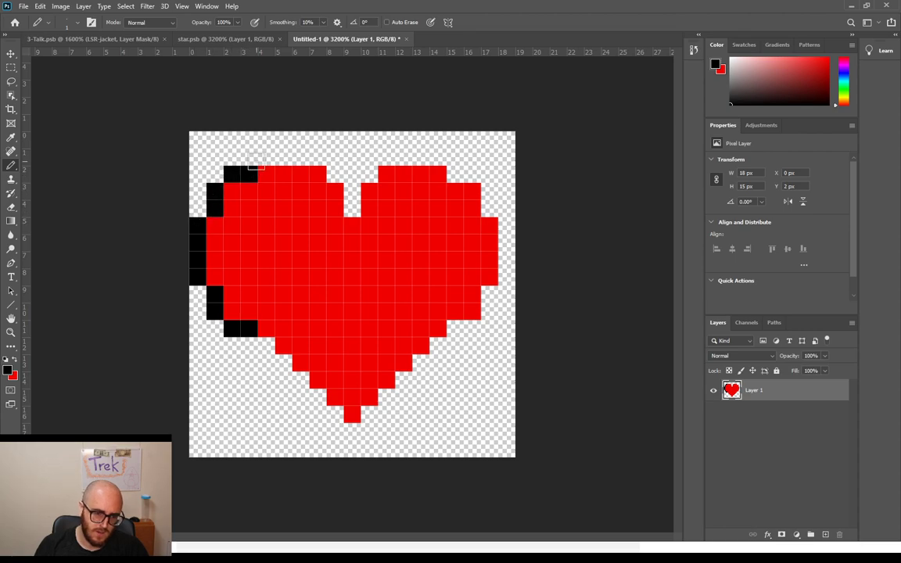
Step: Continue the black outline over the left lobe's top, down into the cleft, and across the right lobe's top
click(266, 157)
click(283, 156)
click(300, 156)
click(318, 156)
click(335, 174)
click(352, 190)
click(352, 207)
click(369, 174)
click(387, 157)
click(404, 157)
click(421, 156)
click(438, 156)
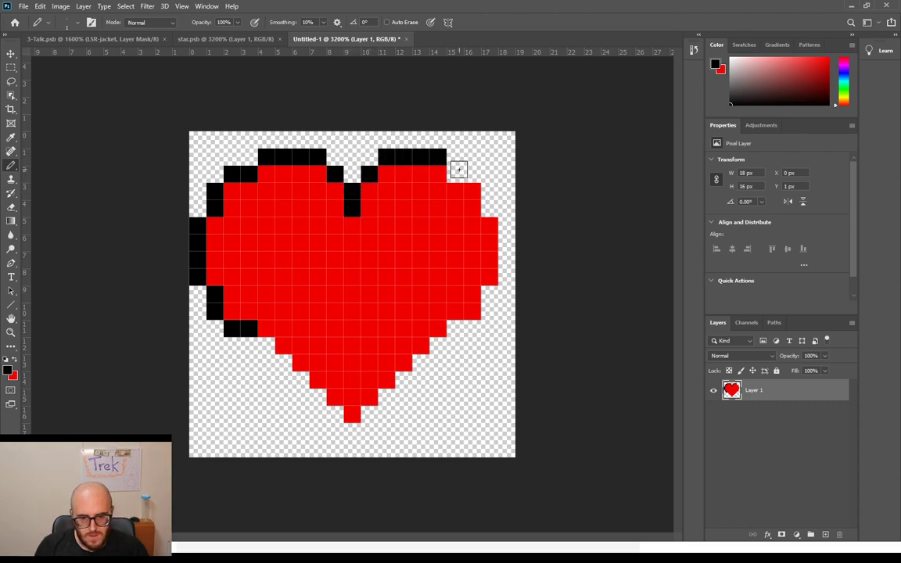
Step: Continue the black outline around the right lobe's outer side and diagonally down the lower right edge
click(455, 174)
click(472, 174)
click(490, 191)
click(489, 207)
click(507, 224)
click(507, 241)
click(507, 258)
click(506, 276)
click(489, 293)
click(490, 311)
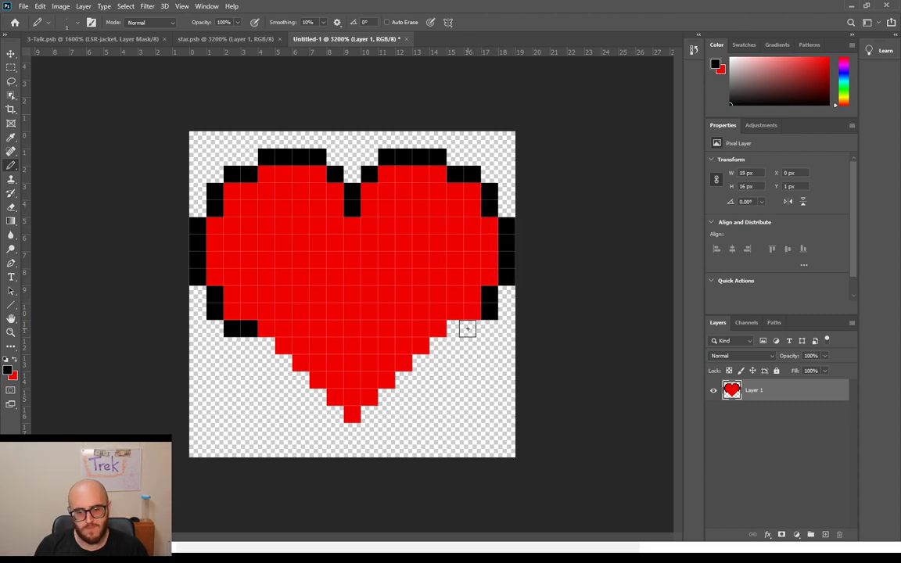
click(472, 328)
click(455, 328)
click(438, 345)
click(421, 362)
click(403, 380)
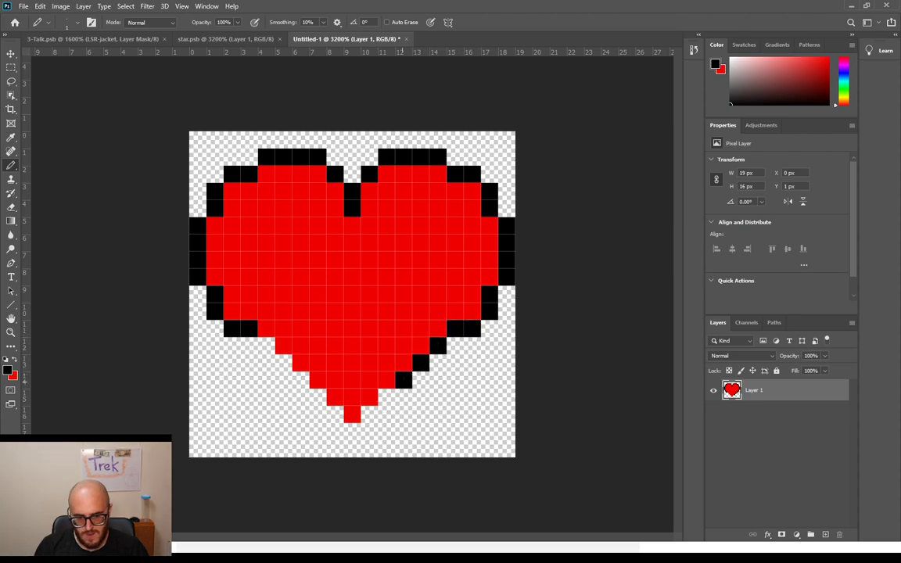
Step: Close the black outline around the bottom tip and up the lower left edge, and save the document as heart.psb
click(387, 396)
click(369, 414)
click(352, 431)
click(335, 414)
click(317, 396)
click(301, 380)
click(284, 362)
click(266, 345)
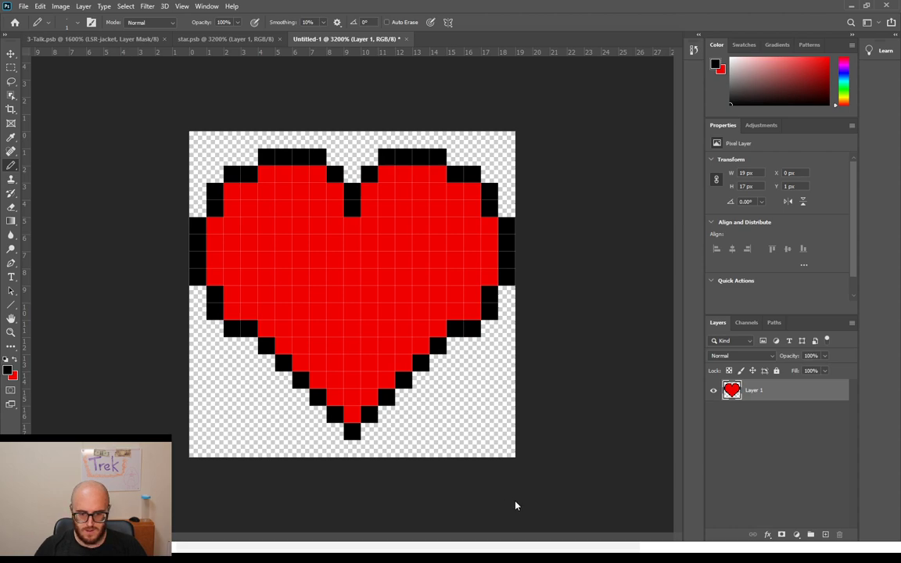
key(ctrl+s)
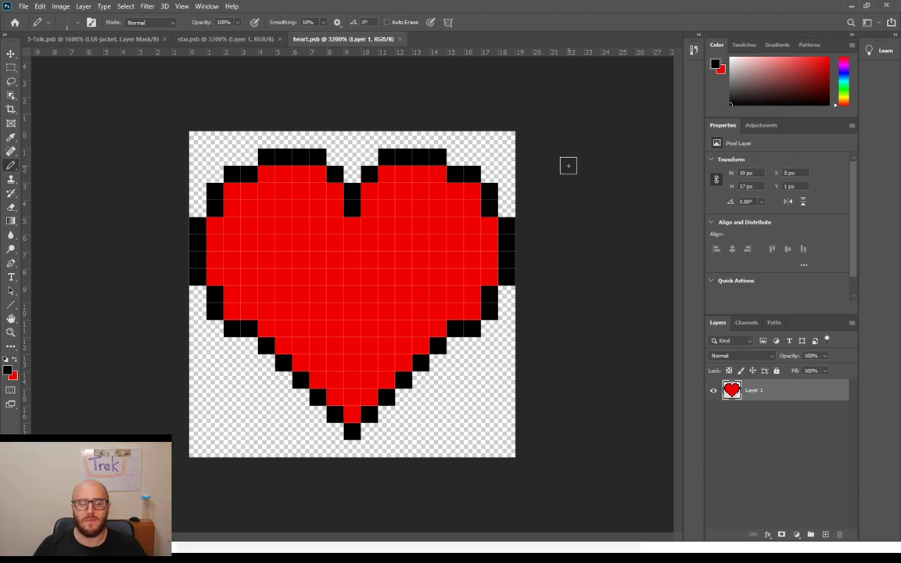
Step: Create another blank 19 × 19 px document with a transparent background and enlarge the view to 3200%
click(33, 24)
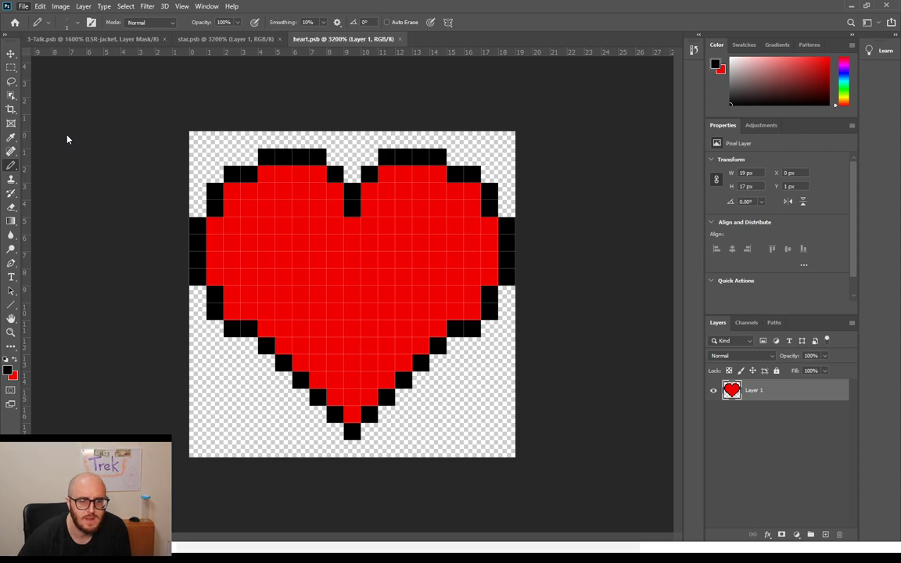
click(35, 21)
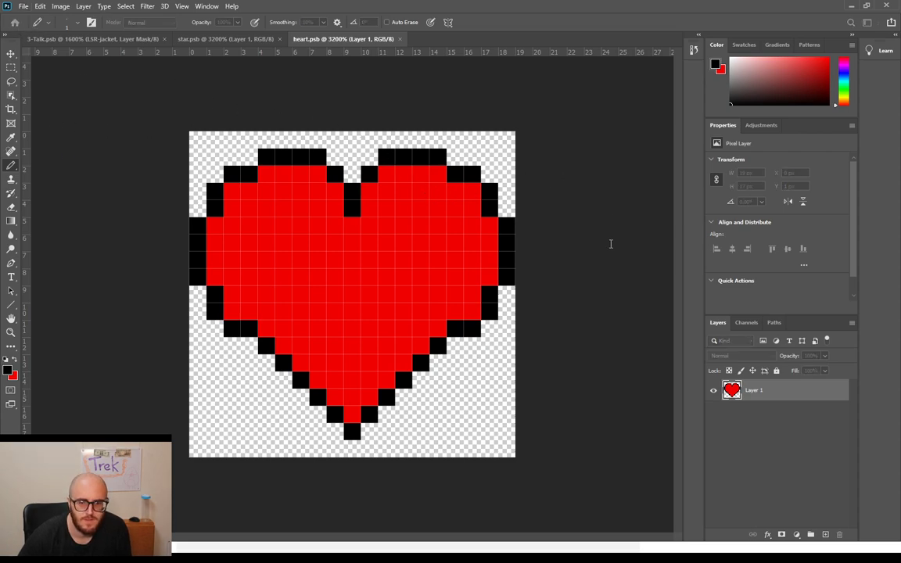
click(667, 442)
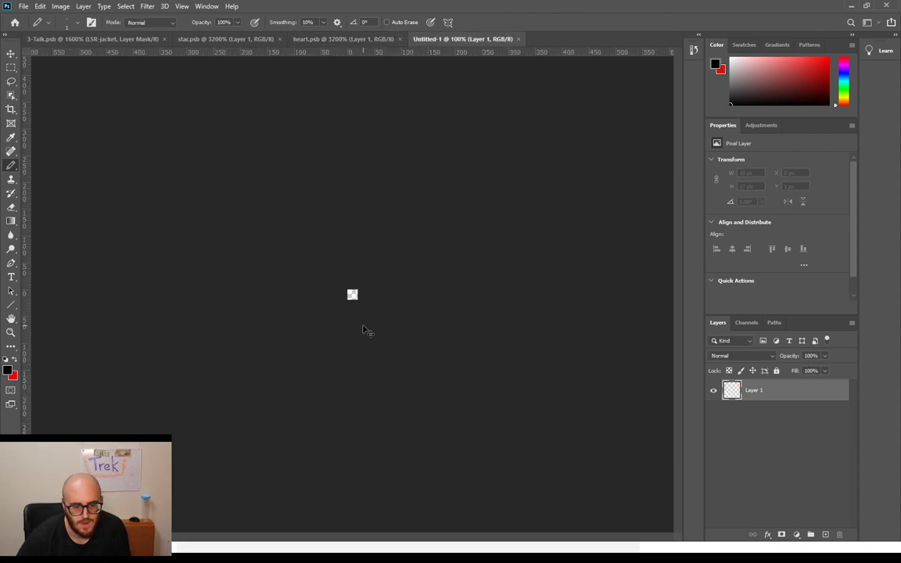
key(ctrl+plus)
key(ctrl+plus)
key(ctrl+plus)
key(ctrl+plus)
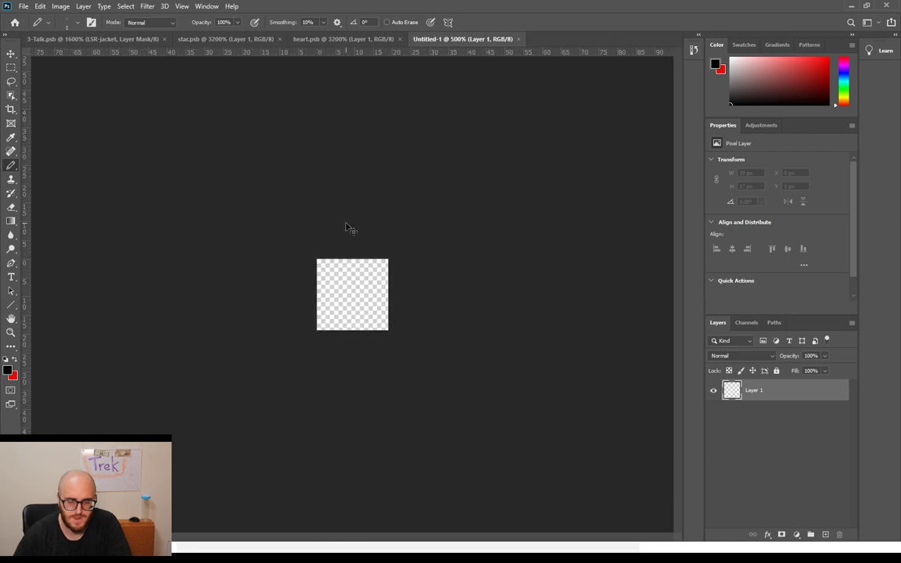
key(ctrl+plus)
key(ctrl+plus)
key(ctrl+plus)
key(ctrl+plus)
key(ctrl+plus)
key(ctrl+plus)
key(ctrl+plus)
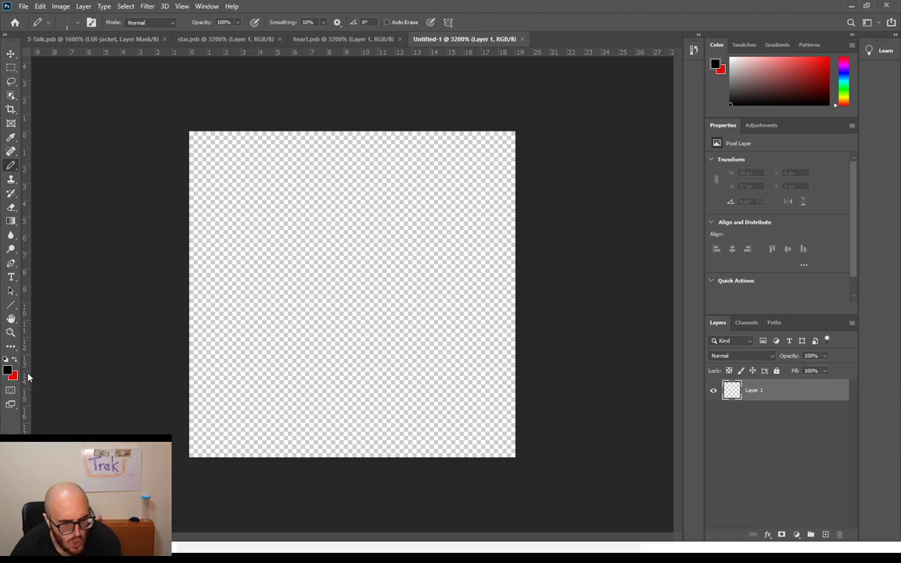
Step: Set up blue as the second swatch colour and pencil a one-pixel blue oval outline in the canvas's upper half
key(i)
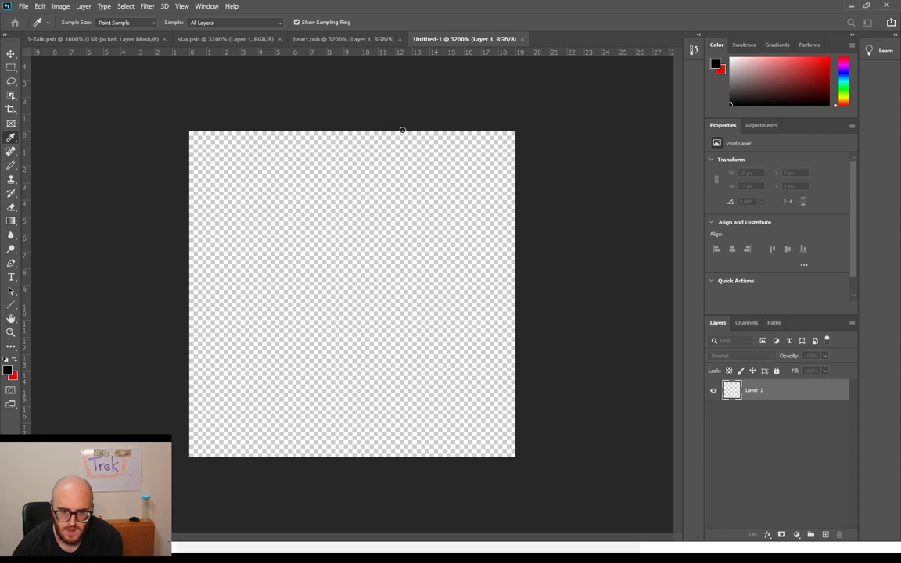
key(b)
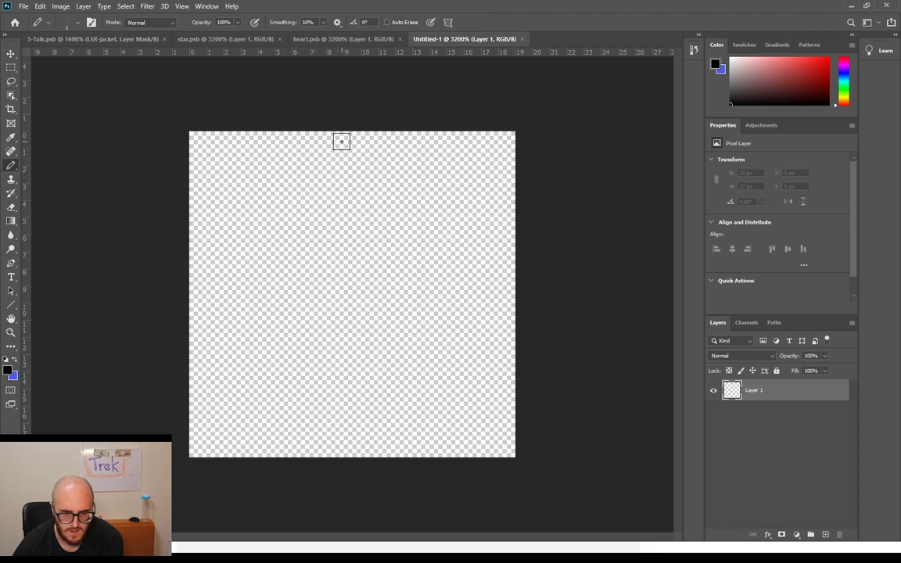
mouse_move(352, 139)
mouse_down()
mouse_move(321, 156)
mouse_move(327, 139)
mouse_move(301, 155)
mouse_move(283, 226)
mouse_move(334, 296)
mouse_move(387, 311)
mouse_move(422, 277)
mouse_move(436, 205)
mouse_move(413, 151)
mouse_move(367, 137)
mouse_up()
key(x)
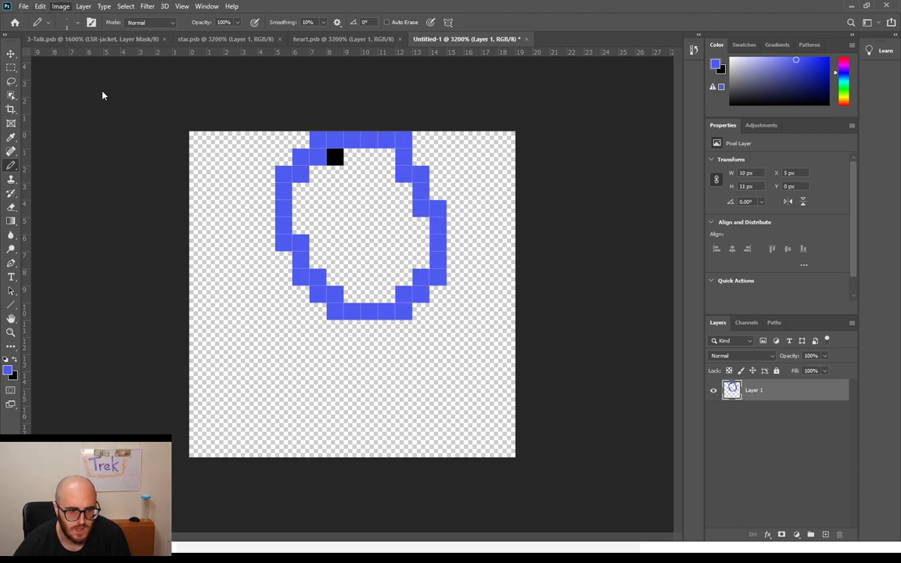
Step: Stretch the image to twice its height, making the document 19 × 38 px
key(h)
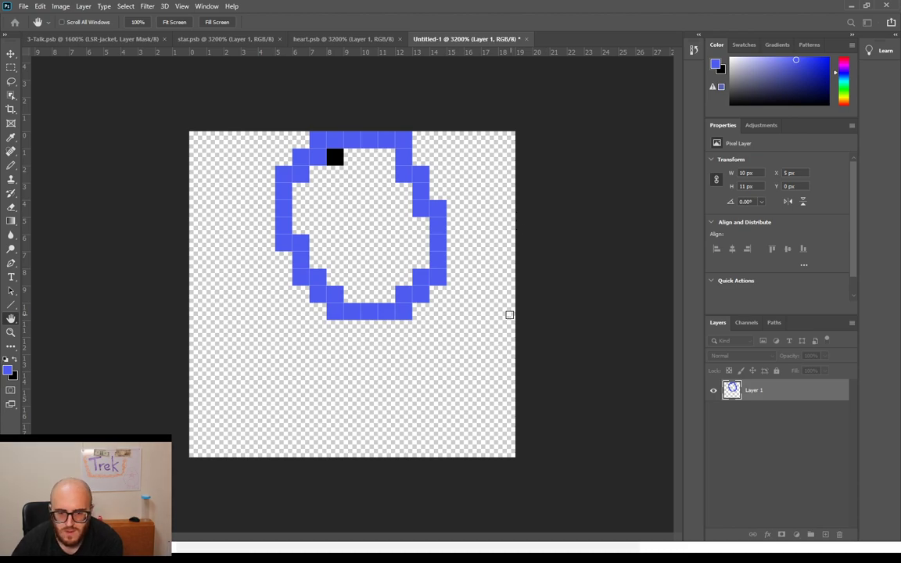
key(b)
key(ctrl+z)
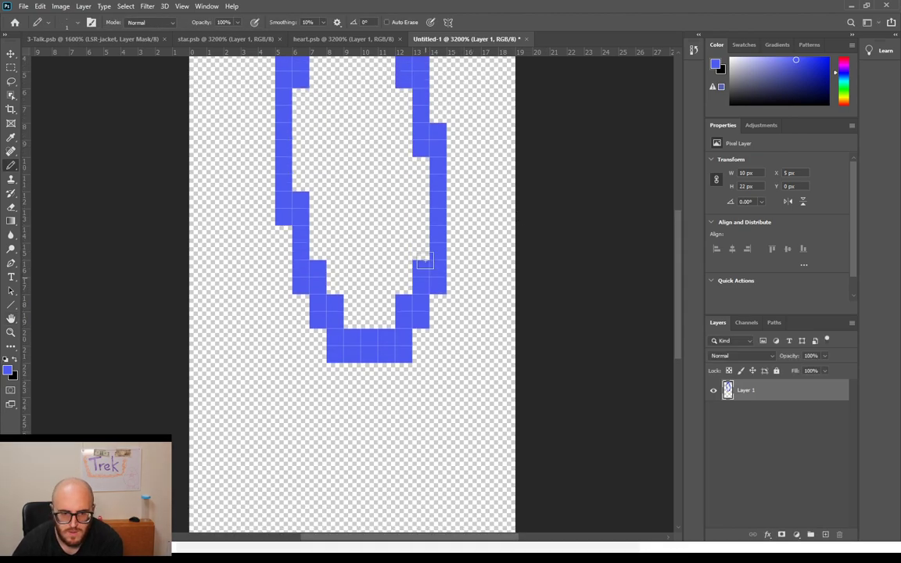
scroll(427, 261, up, 2)
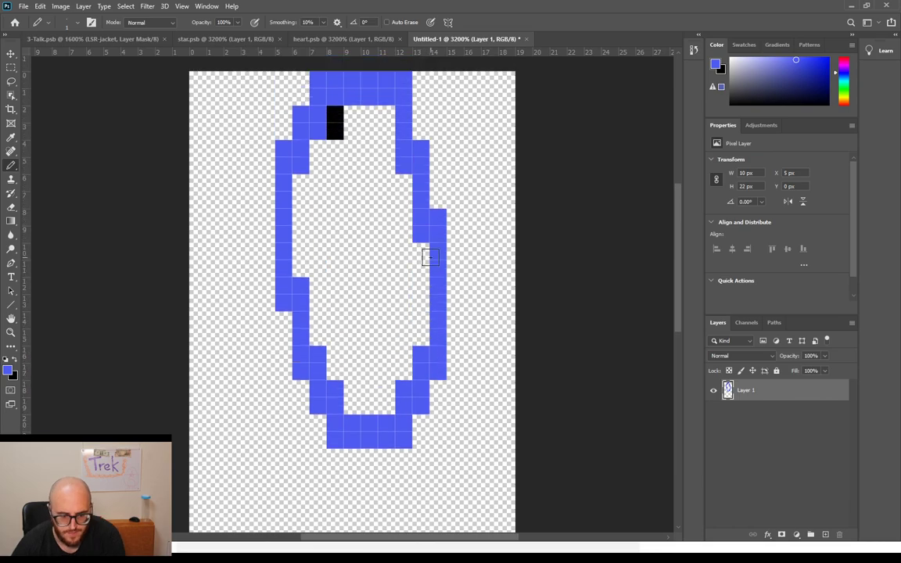
key(ctrl+minus)
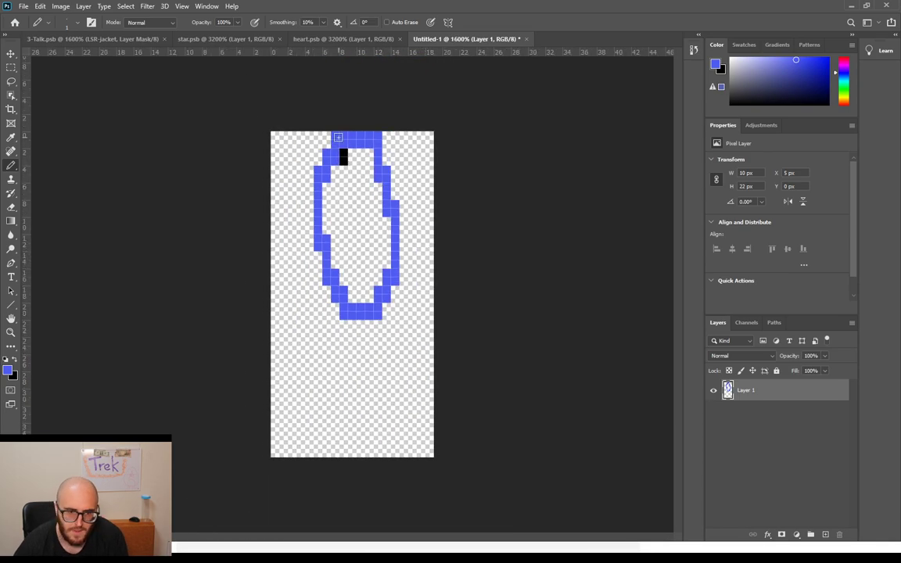
Step: Pencil a wider blue oval over the stretched outline, and clear all the artwork from the layer
mouse_move(319, 170)
mouse_down()
mouse_move(326, 233)
mouse_move(352, 255)
mouse_move(379, 255)
mouse_move(405, 235)
mouse_move(412, 202)
mouse_move(335, 131)
mouse_move(308, 145)
mouse_move(301, 186)
mouse_move(332, 233)
mouse_move(355, 249)
mouse_move(395, 231)
mouse_move(411, 204)
mouse_move(399, 149)
mouse_up()
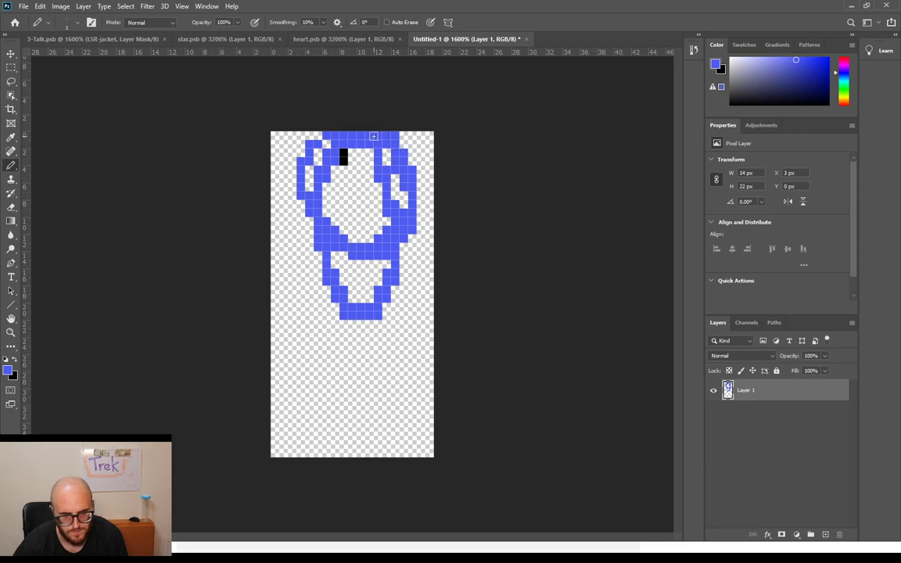
key(x)
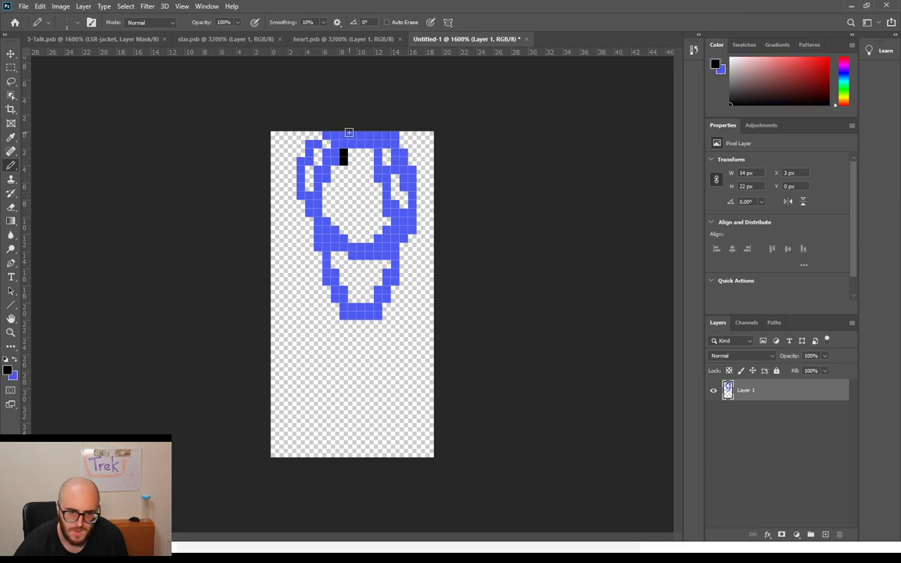
key(ctrl+a)
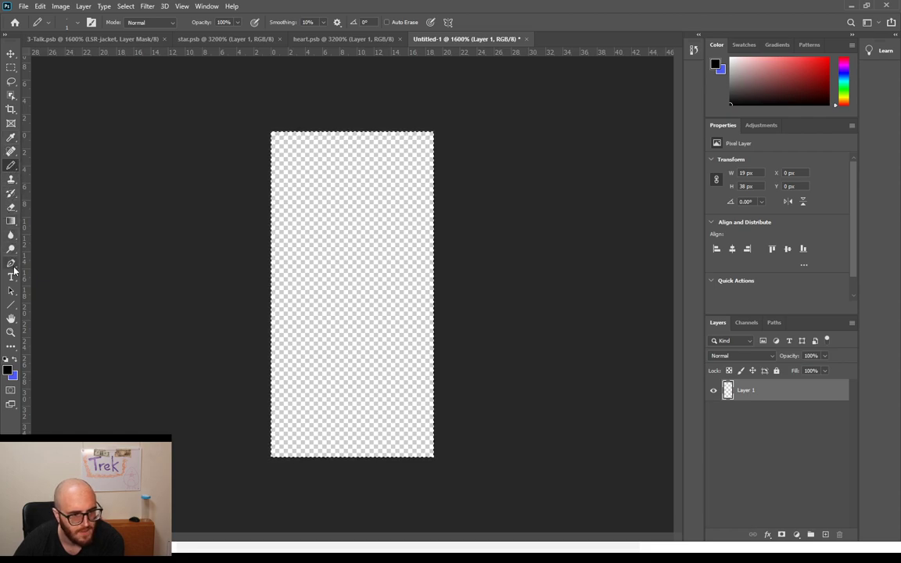
Step: Draw a black-filled ellipse shape of 10 × 14 px, centred near the canvas's top edge, as a tracing guide
click(16, 310)
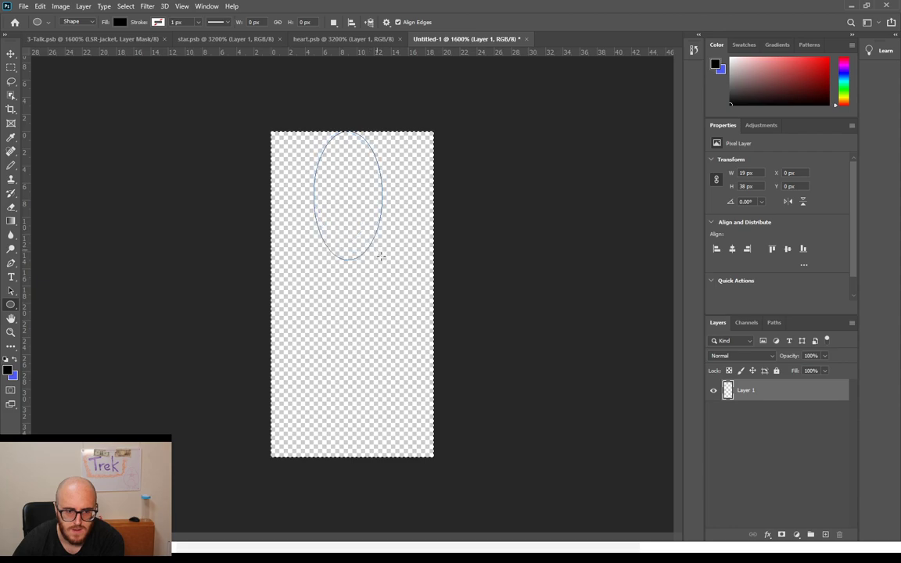
drag(393, 245, 400, 251)
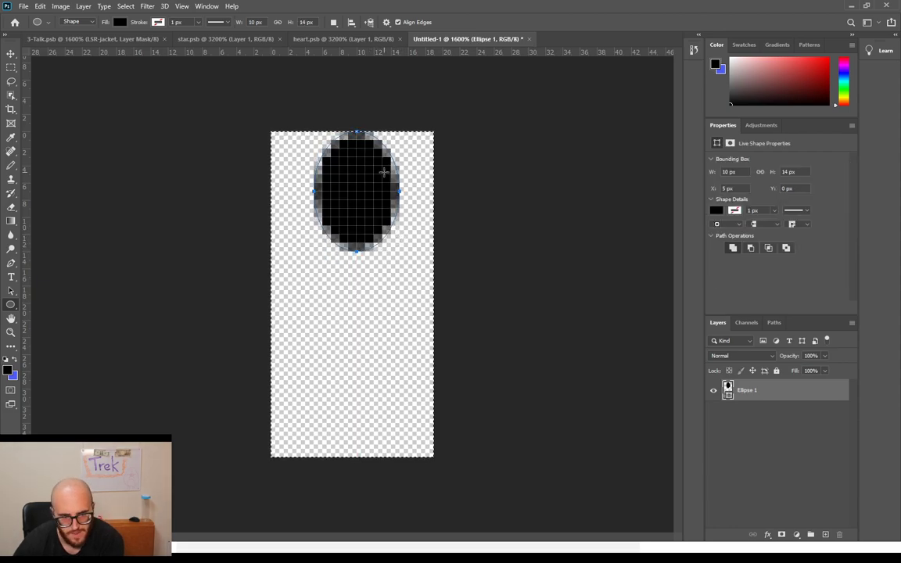
click(87, 40)
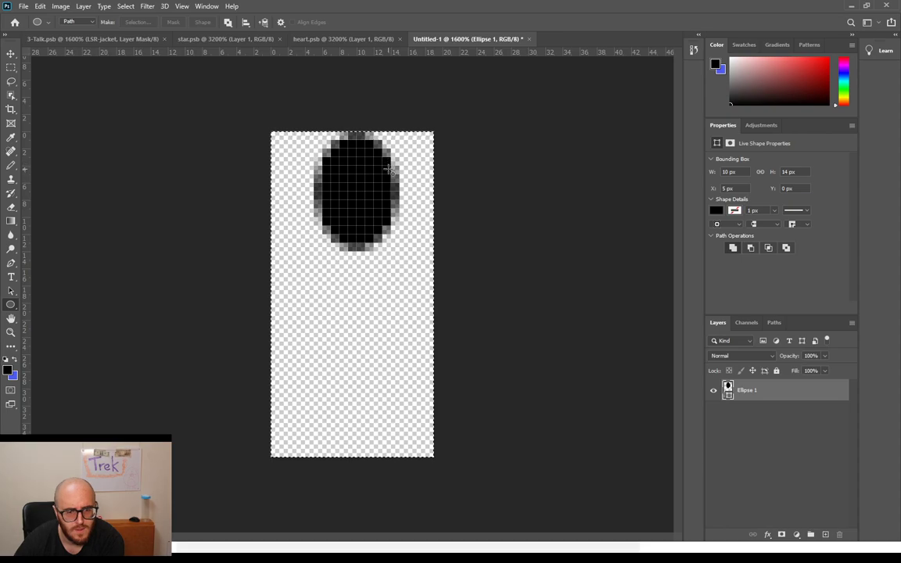
Step: Add a new empty layer above the ellipse shape for tracing its edge with the Pencil tool at 3200%
key(ctrl+plus)
key(ctrl+plus)
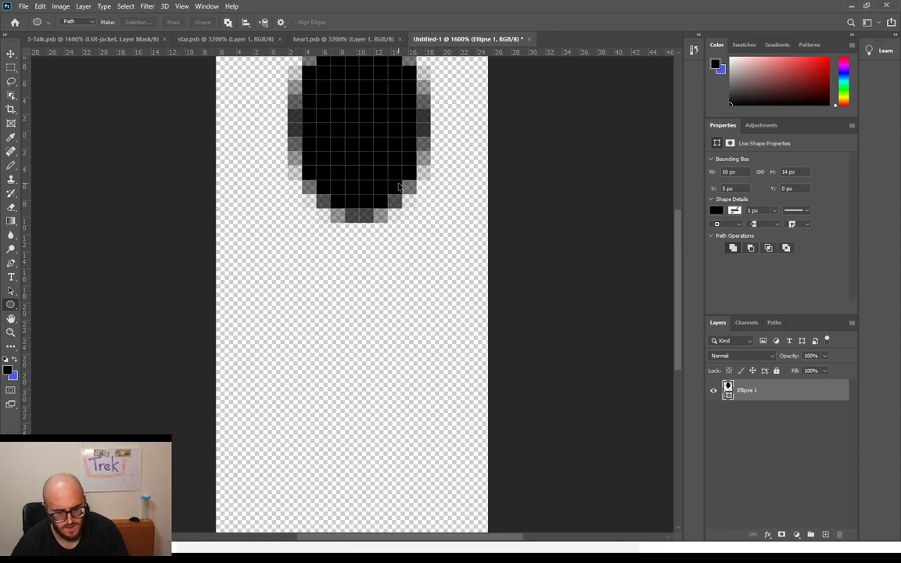
key(ctrl+minus)
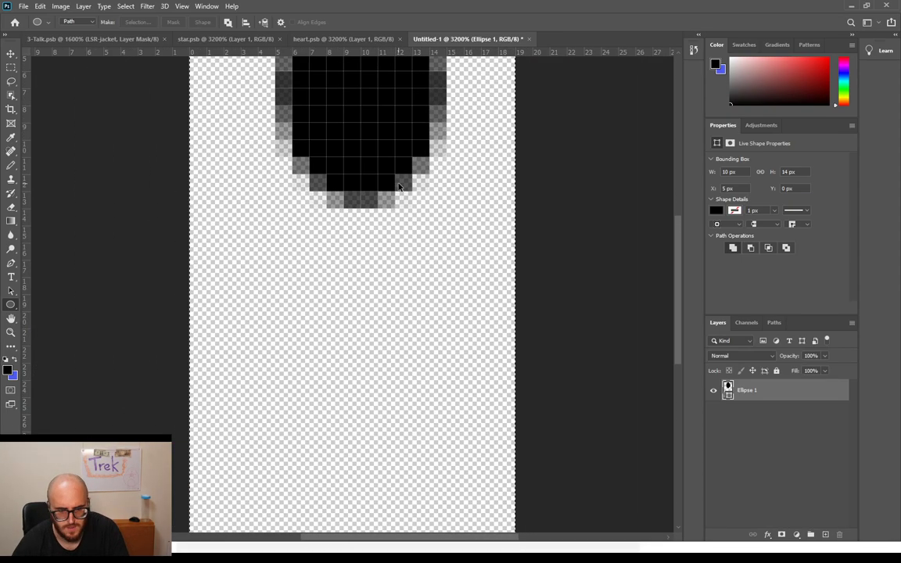
drag(678, 250, 679, 192)
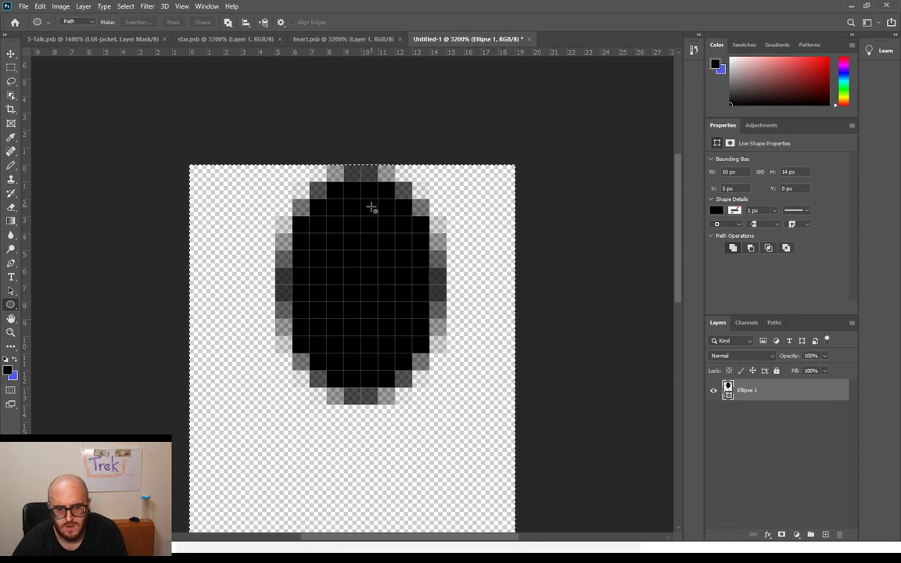
click(11, 165)
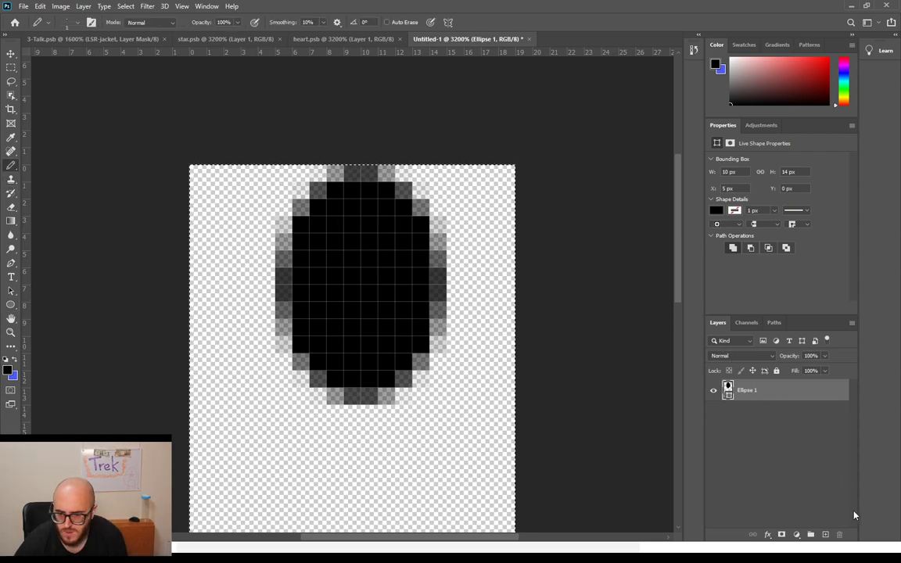
click(825, 535)
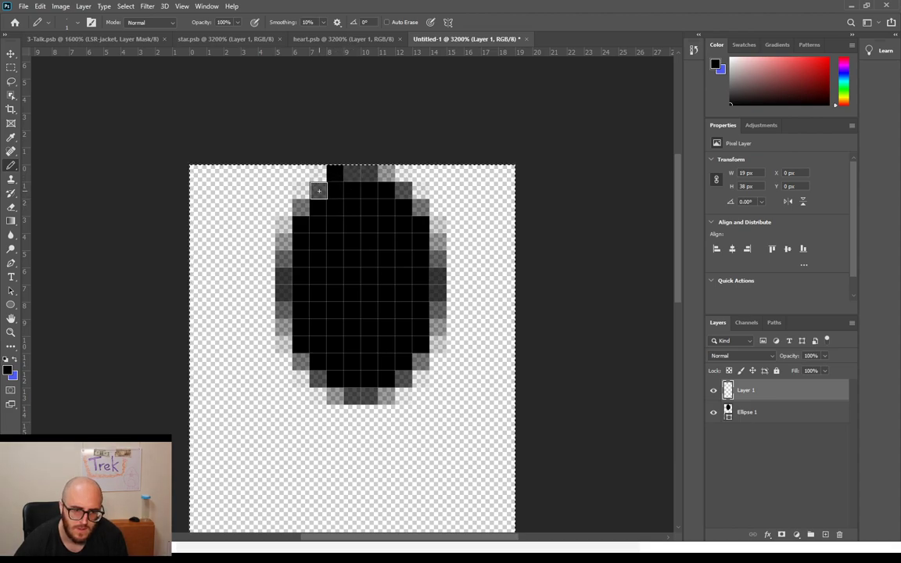
Step: Trace the ellipse's left side and most of its bottom edge with black pencil pixels on the new layer
click(301, 208)
click(284, 225)
click(284, 241)
drag(283, 264, 285, 332)
click(299, 359)
click(317, 374)
click(349, 396)
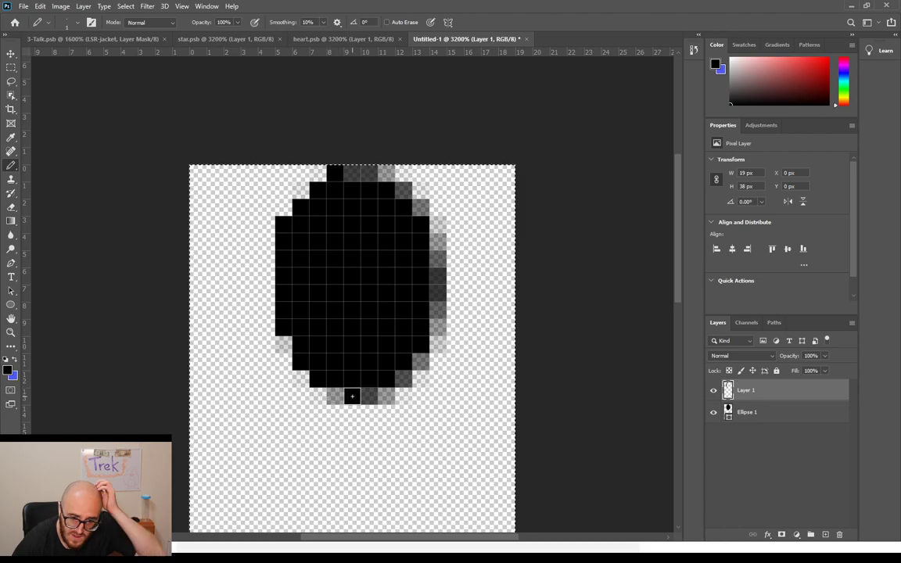
click(369, 398)
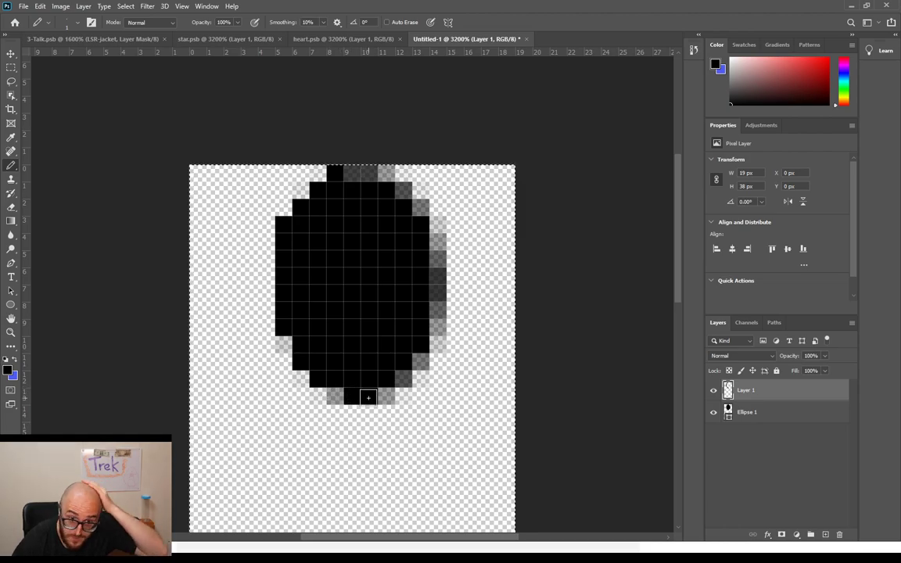
click(335, 397)
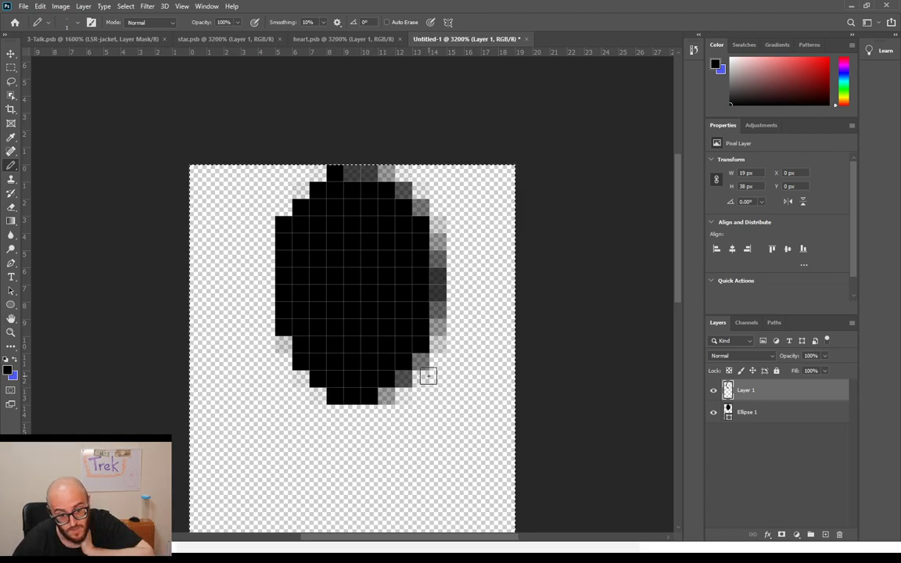
Step: Trace the ellipse's right side and top edge with black pencil pixels, undoing the stray stroke beyond its right side
click(403, 378)
drag(438, 313, 437, 247)
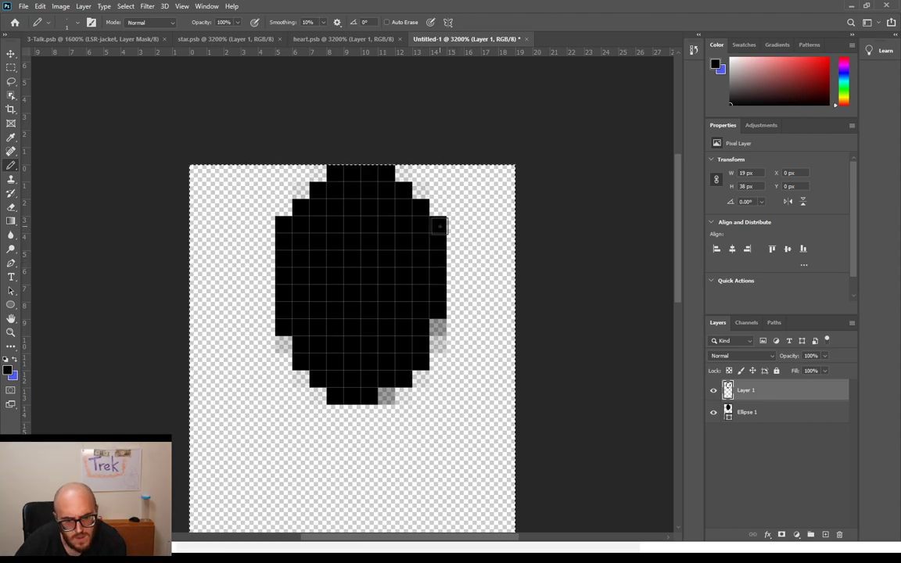
drag(436, 223, 454, 291)
key(ctrl+z)
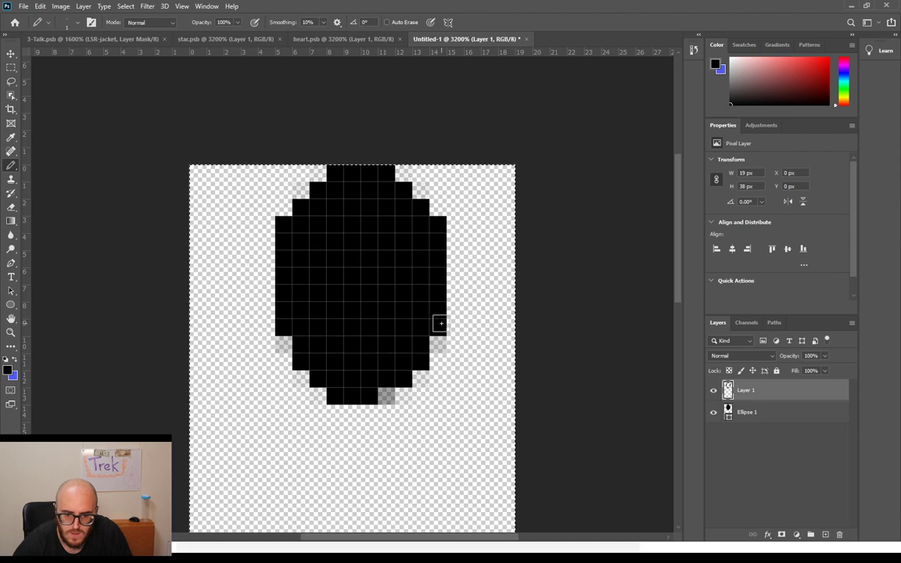
Step: Add a three-pixel-tall black bulge at the middle of each side, and fill the missing pixel at the bottom edge
drag(265, 244, 266, 311)
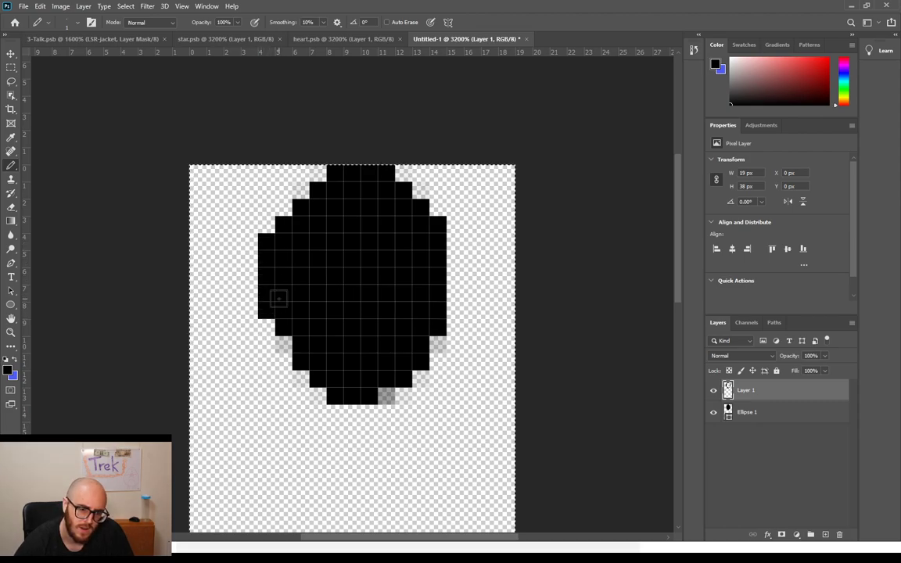
key(ctrl+z)
drag(263, 257, 264, 295)
drag(456, 254, 455, 297)
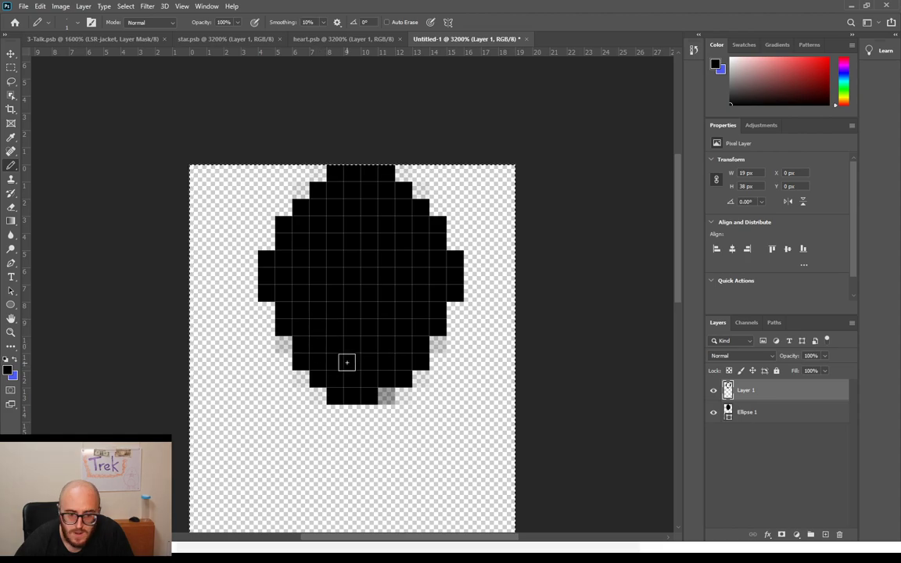
click(387, 395)
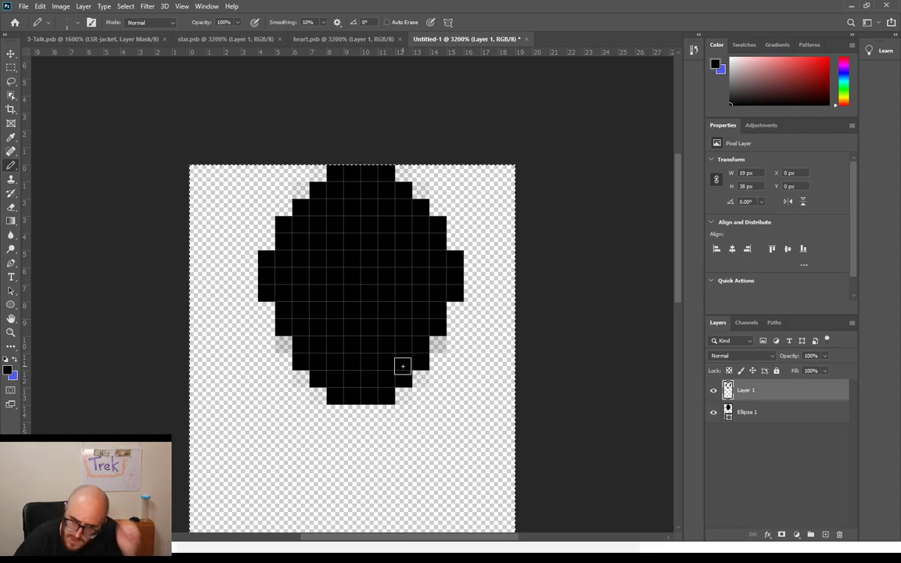
Step: Hide the Ellipse 1 layer so that only the pencilled outline is shown
key(e)
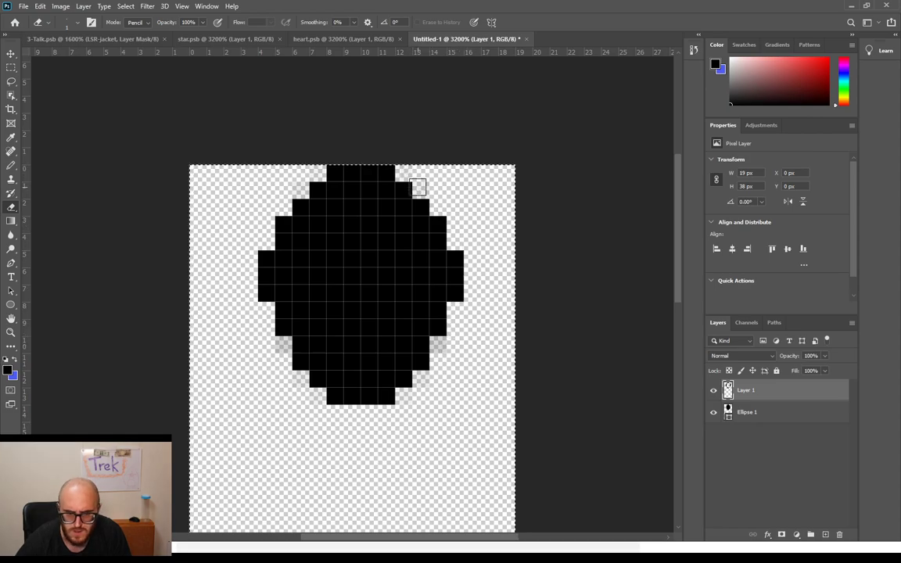
click(713, 415)
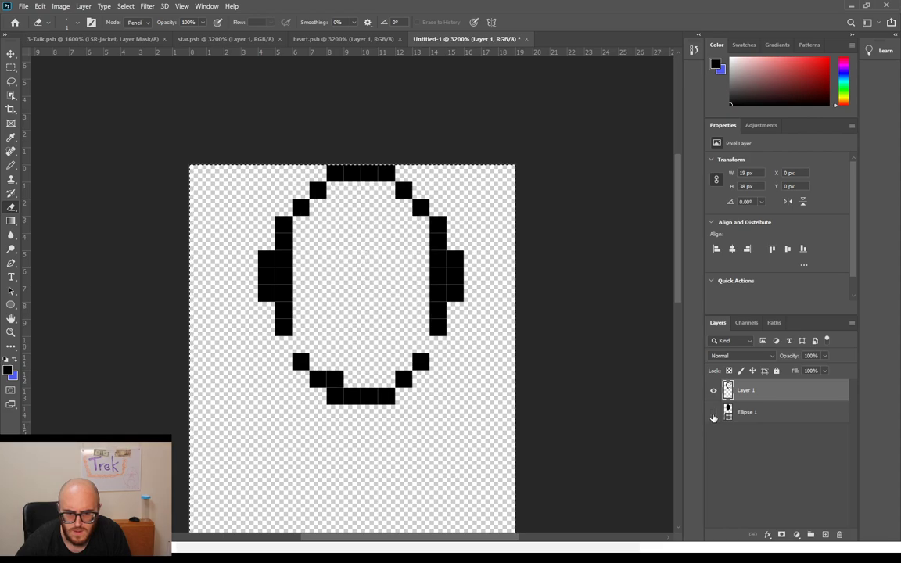
click(713, 413)
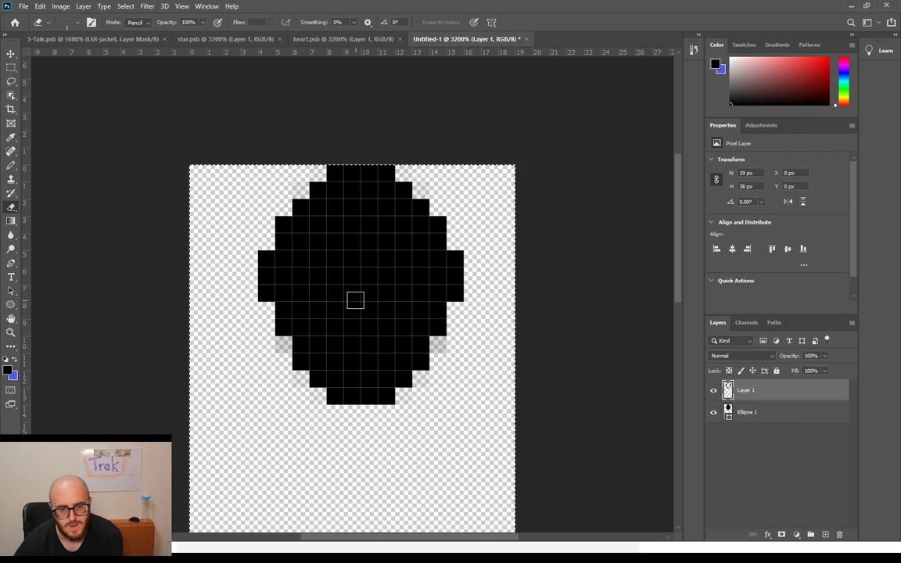
click(714, 414)
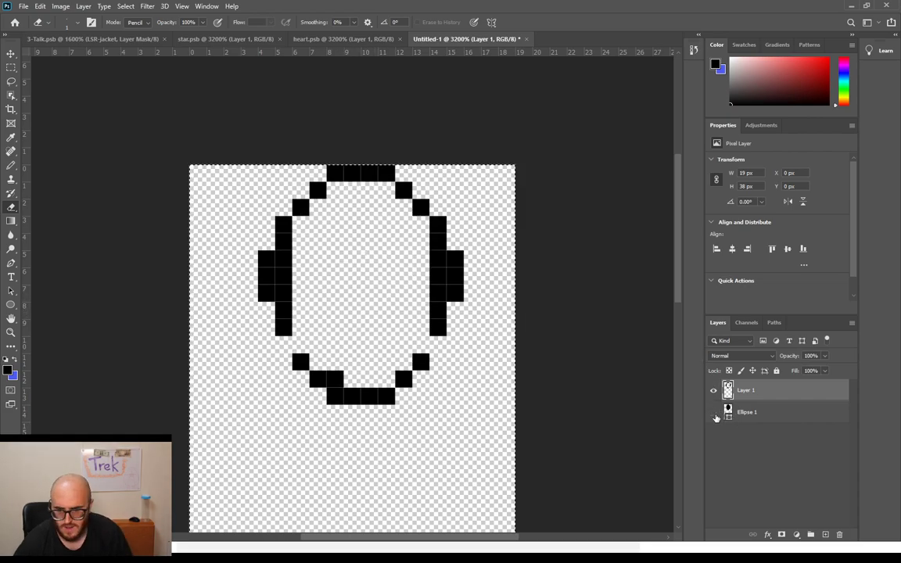
Step: Close the gaps at the outline's lower left and lower right with black pixels
key(b)
click(300, 341)
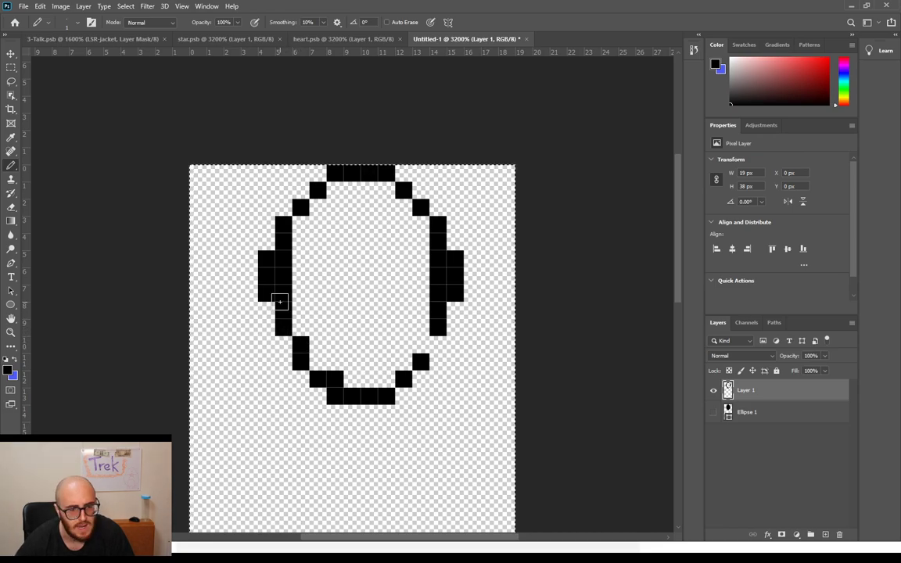
key(x)
key(x)
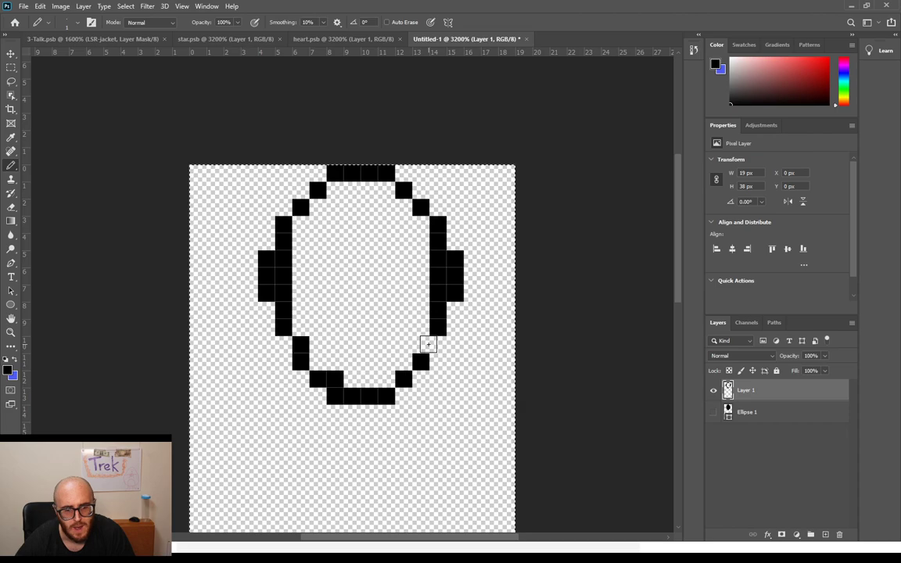
click(429, 344)
Step: Fill the inside of the black oval outline with blue pencil pixels, narrowing the thick sides to a single black pixel
key(x)
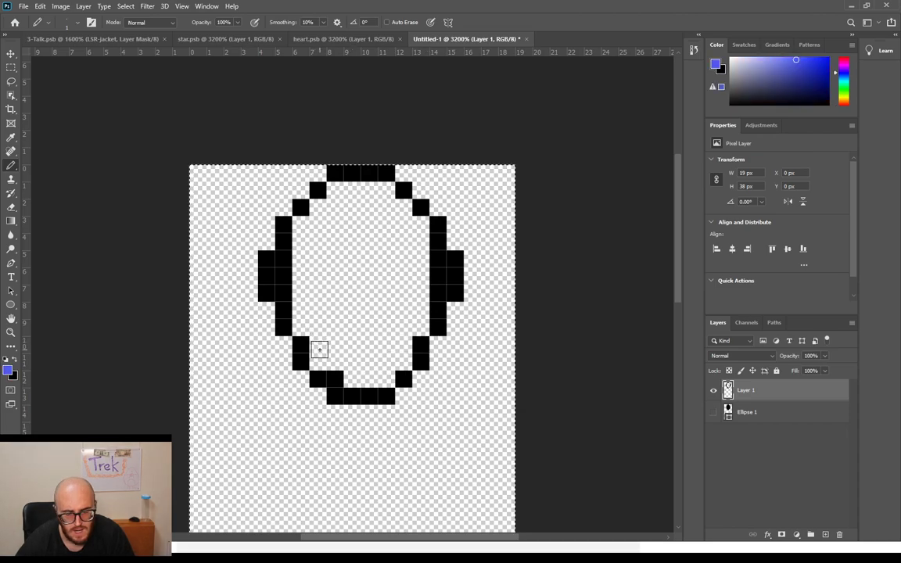
mouse_move(319, 360)
mouse_down()
mouse_move(335, 236)
mouse_move(319, 205)
mouse_up()
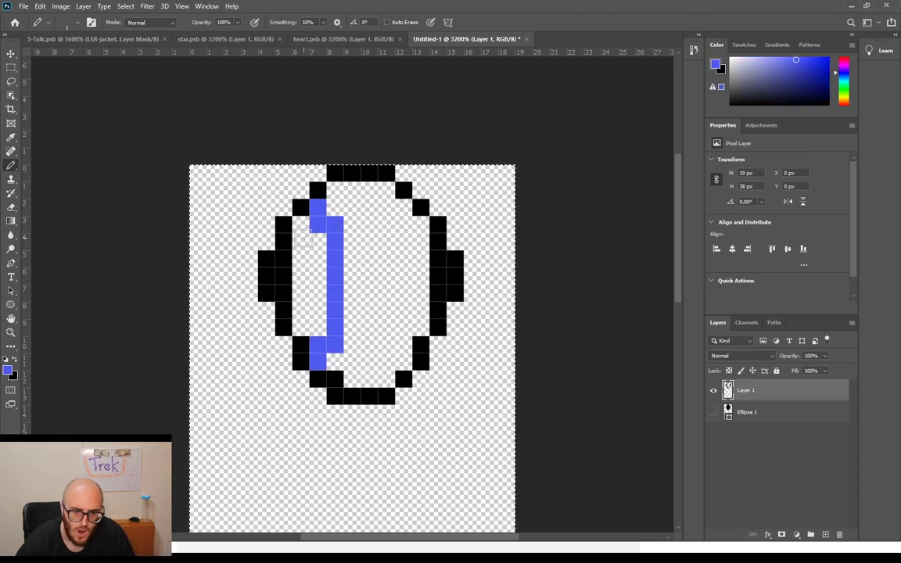
mouse_move(286, 259)
mouse_down()
mouse_move(287, 293)
mouse_move(313, 328)
mouse_move(317, 239)
mouse_move(309, 229)
mouse_move(298, 293)
mouse_up()
click(336, 362)
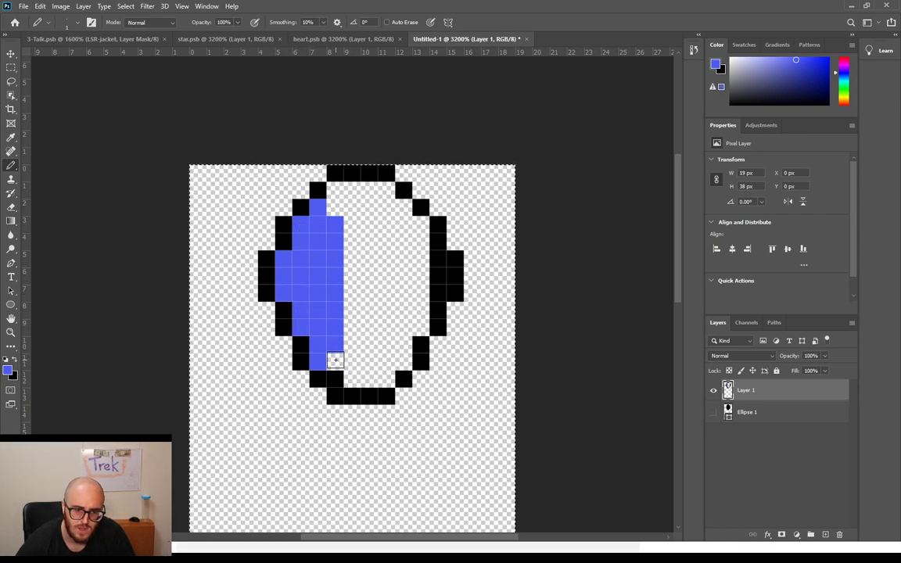
mouse_move(362, 369)
mouse_down()
mouse_move(402, 361)
mouse_move(348, 362)
mouse_move(349, 340)
mouse_move(400, 337)
mouse_move(414, 321)
mouse_move(355, 327)
mouse_move(350, 311)
mouse_move(418, 305)
mouse_move(415, 282)
mouse_move(431, 296)
mouse_move(433, 260)
mouse_move(415, 224)
mouse_move(421, 265)
mouse_move(416, 216)
mouse_move(396, 204)
mouse_up()
drag(334, 191, 385, 223)
mouse_move(405, 300)
mouse_down()
mouse_move(337, 297)
mouse_move(373, 277)
mouse_move(357, 267)
mouse_move(361, 256)
mouse_move(373, 262)
mouse_move(367, 232)
mouse_move(351, 242)
mouse_move(363, 229)
mouse_move(393, 264)
mouse_up()
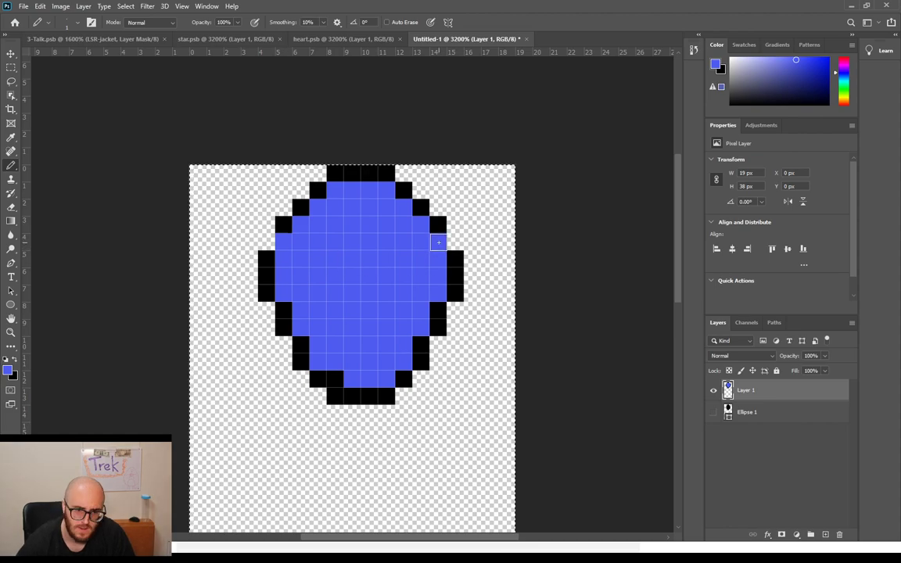
Step: Extend both black side edges upward and shift the upper-left outline one pixel outward, recolouring the old outline pixels blue
key(x)
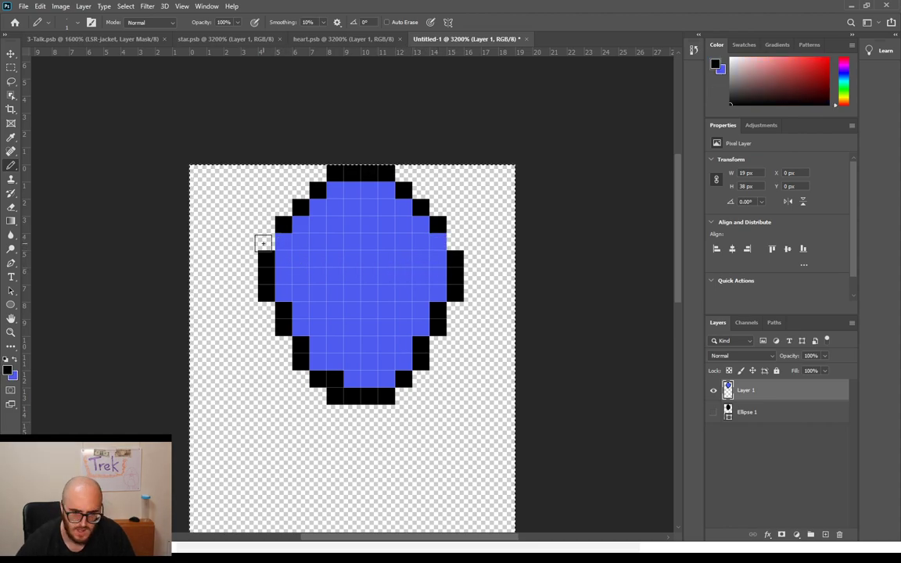
click(455, 242)
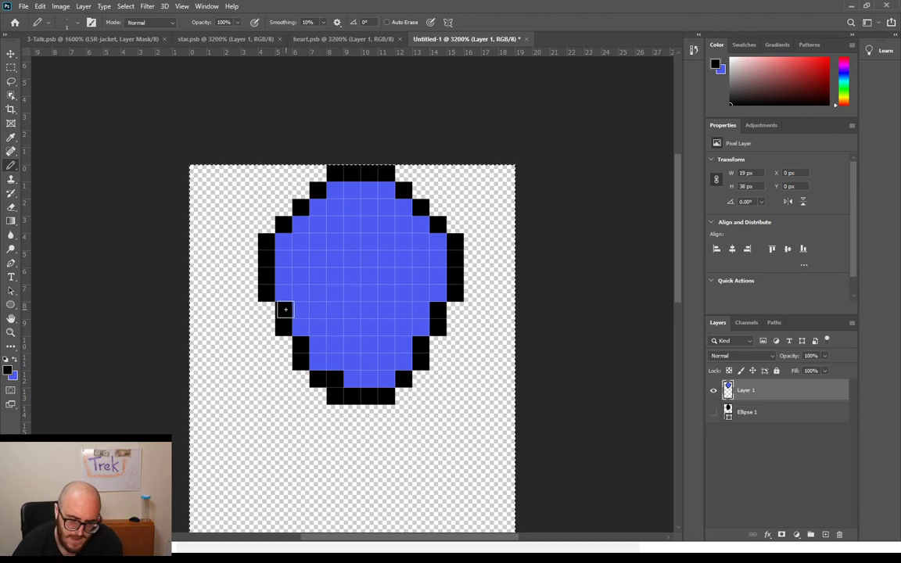
key(x)
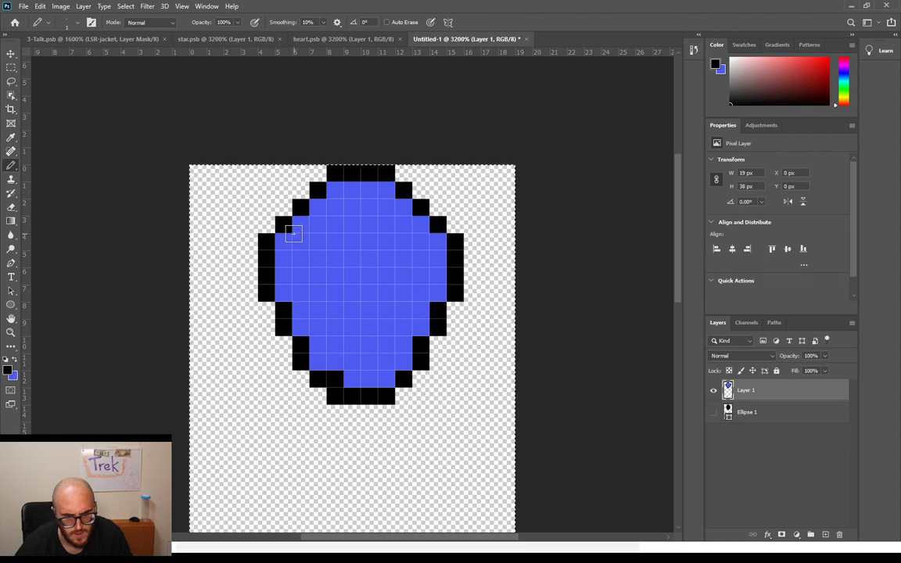
click(284, 225)
click(432, 224)
key(x)
click(283, 208)
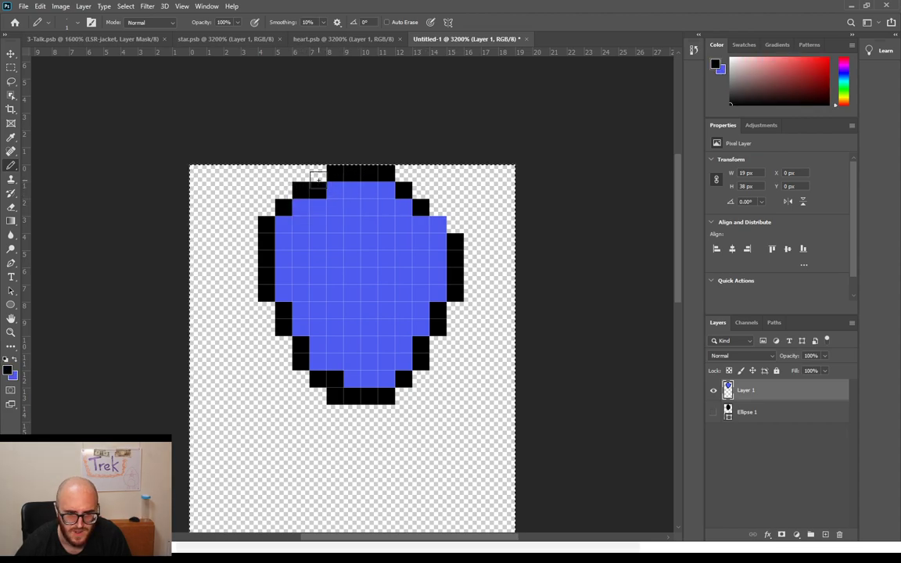
click(318, 174)
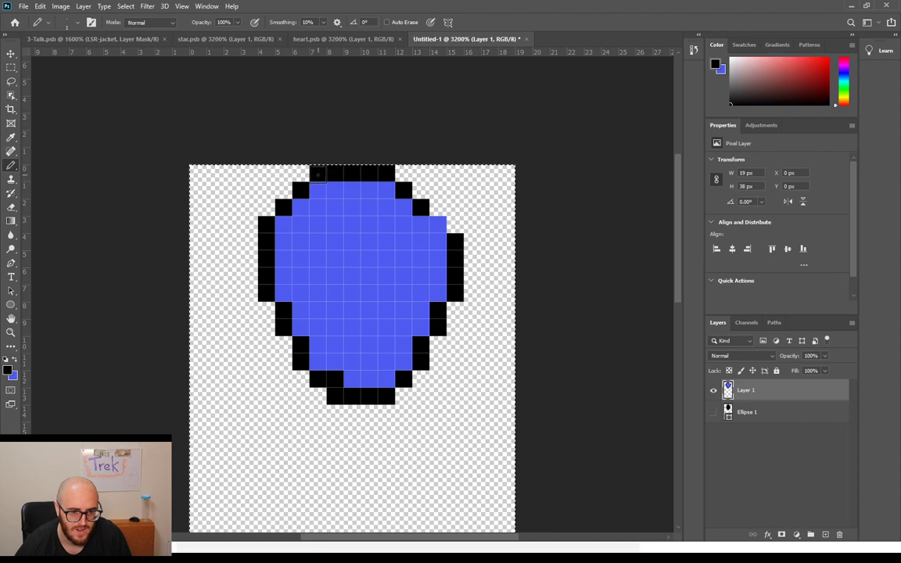
Step: Shift the upper-right outline one pixel outward in black and recolour its old pixels blue, mirroring the opposite side
key(x)
click(405, 188)
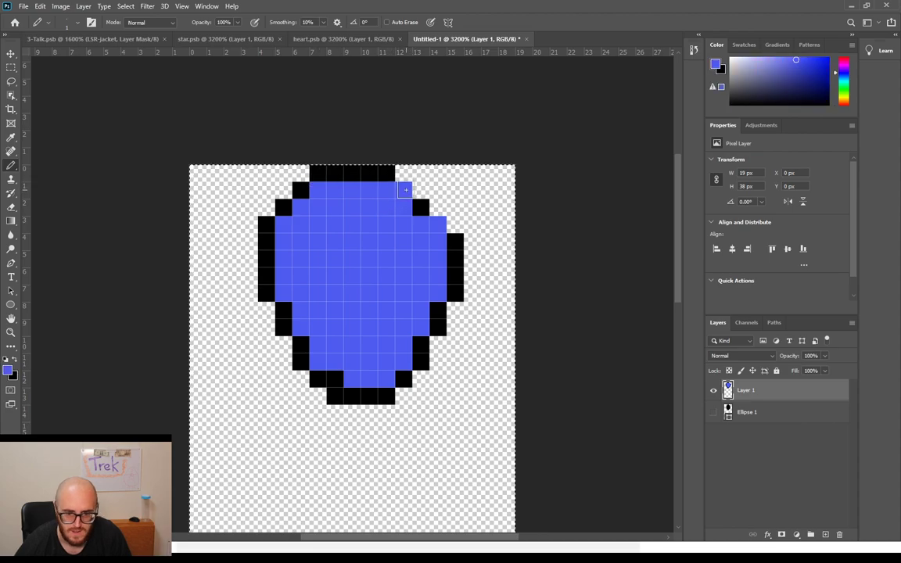
key(x)
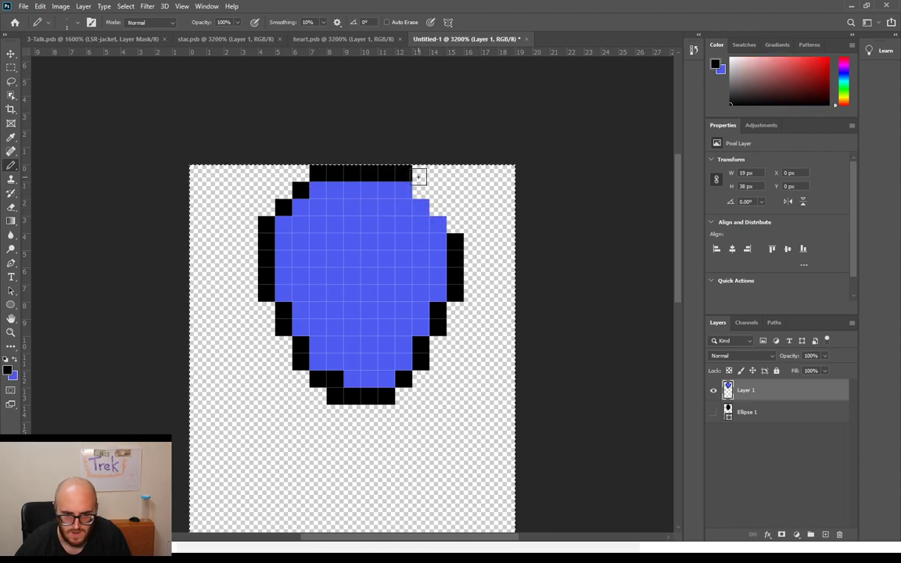
click(437, 205)
click(455, 225)
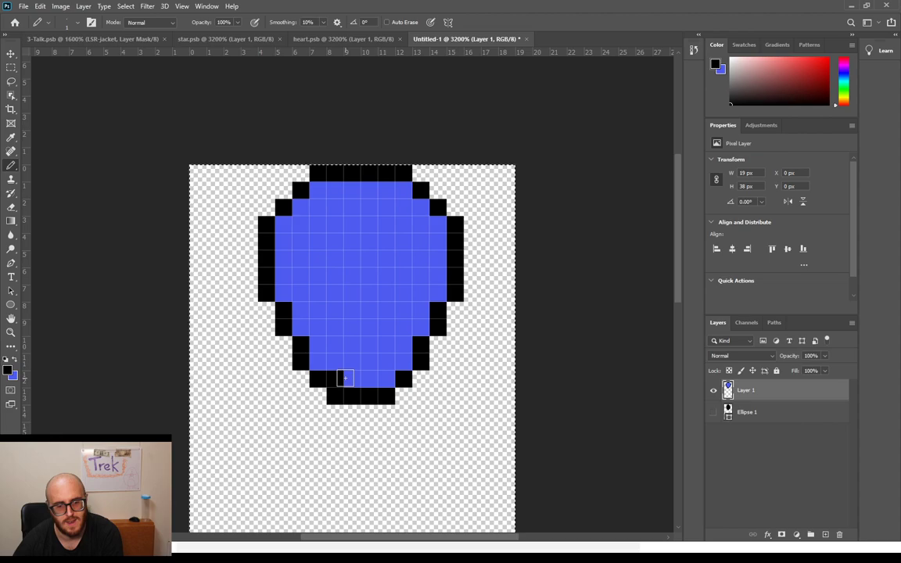
Step: Recolour the extra black pixel inside the lower-left outline, just above the bottom edge, blue
click(345, 379)
key(x)
click(352, 379)
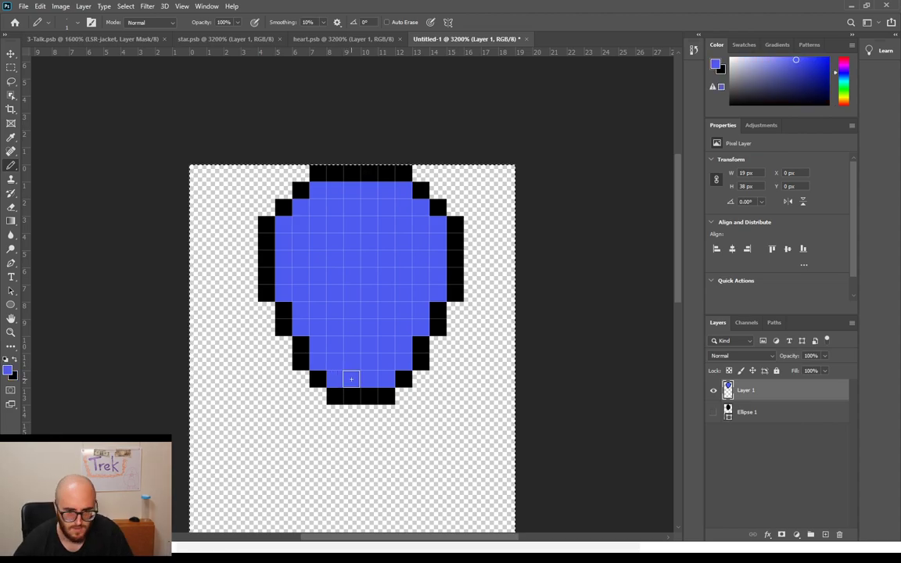
key(x)
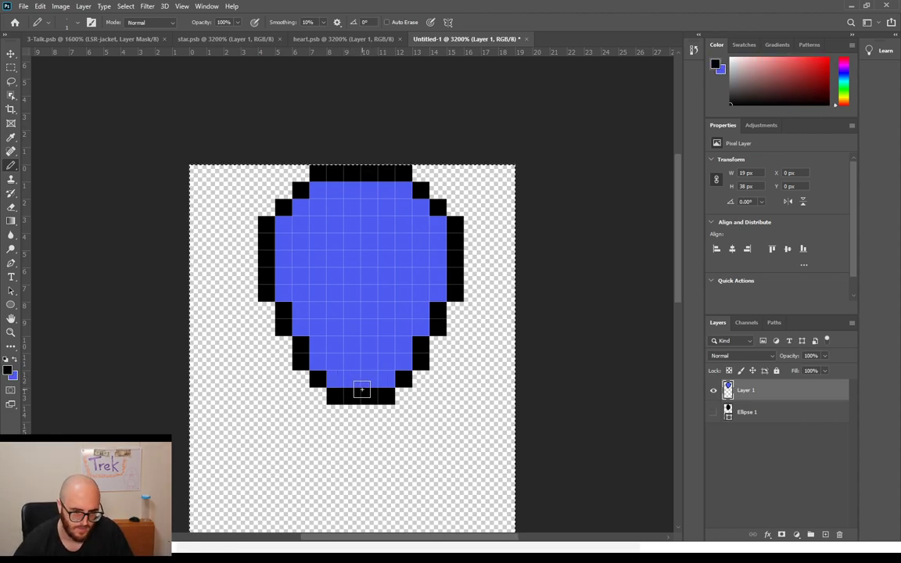
key(x)
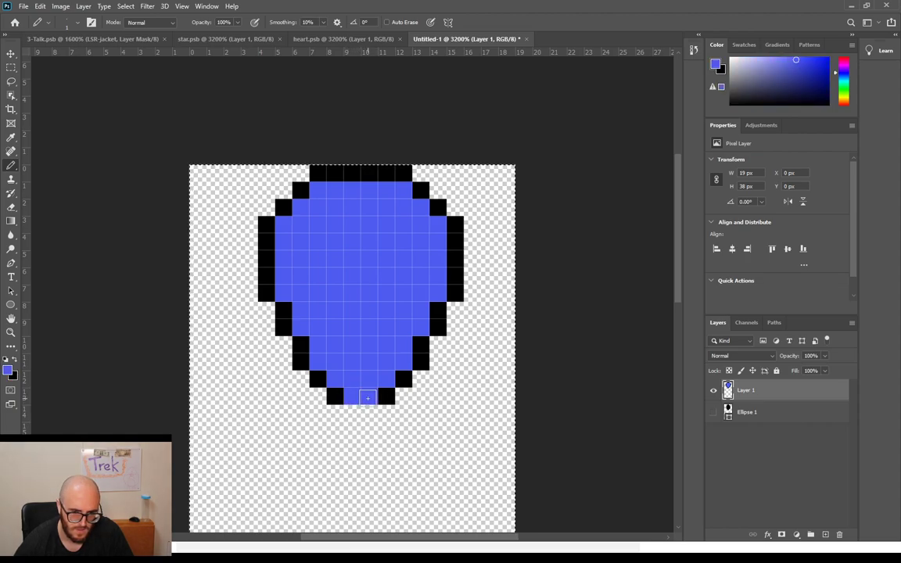
key(x)
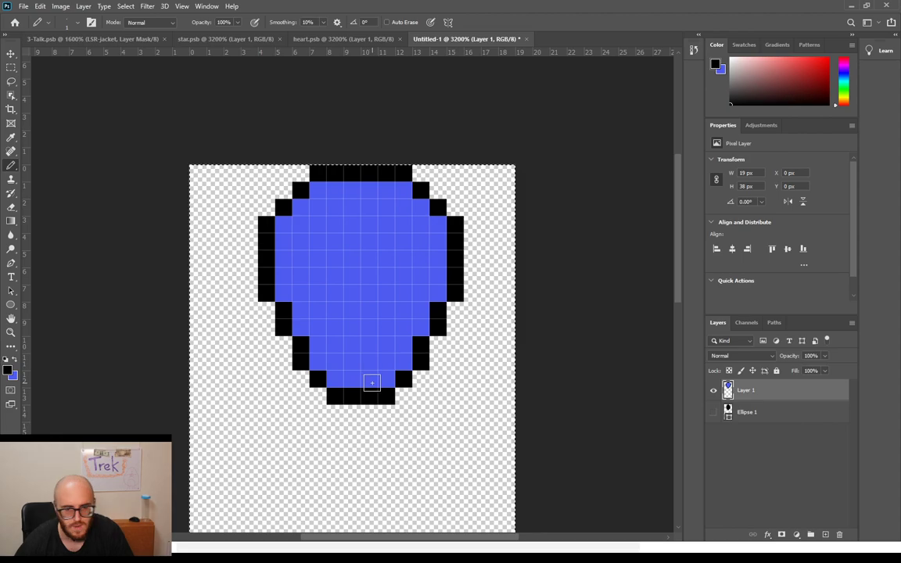
Step: Choose a pale blue and paint a three-pixel highlight in the upper right of the blue shape, one pixel plus two diagonally below
scroll(372, 380, down, 4)
scroll(375, 357, up, 1)
scroll(376, 357, up, 1)
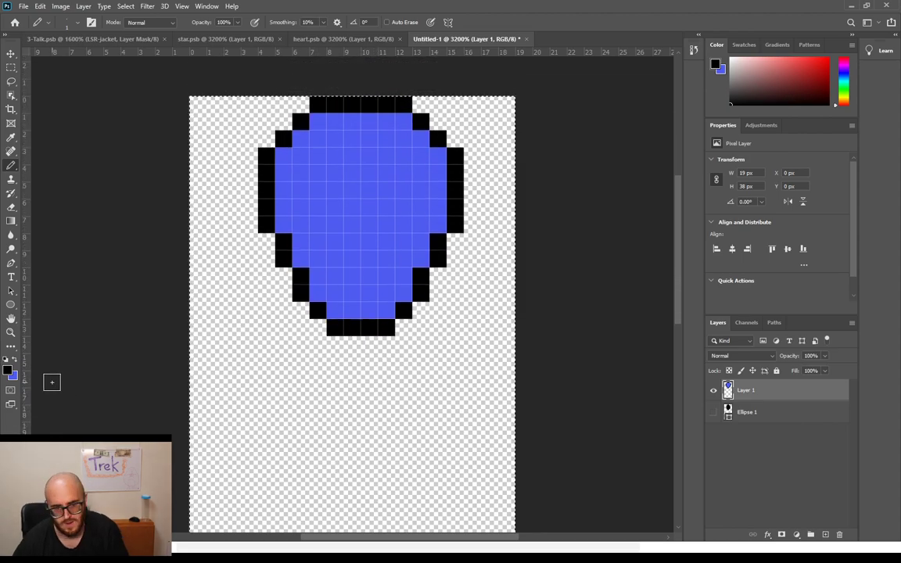
key(i)
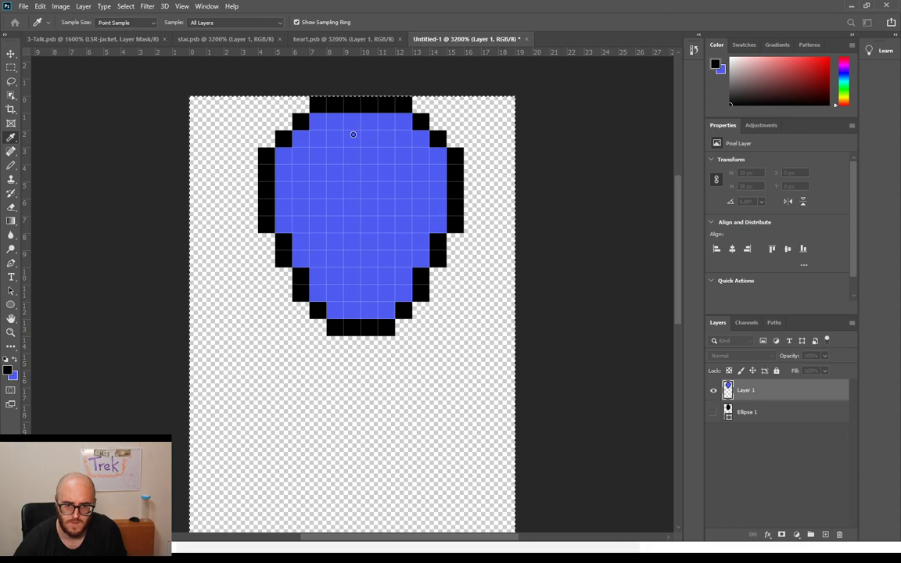
key(b)
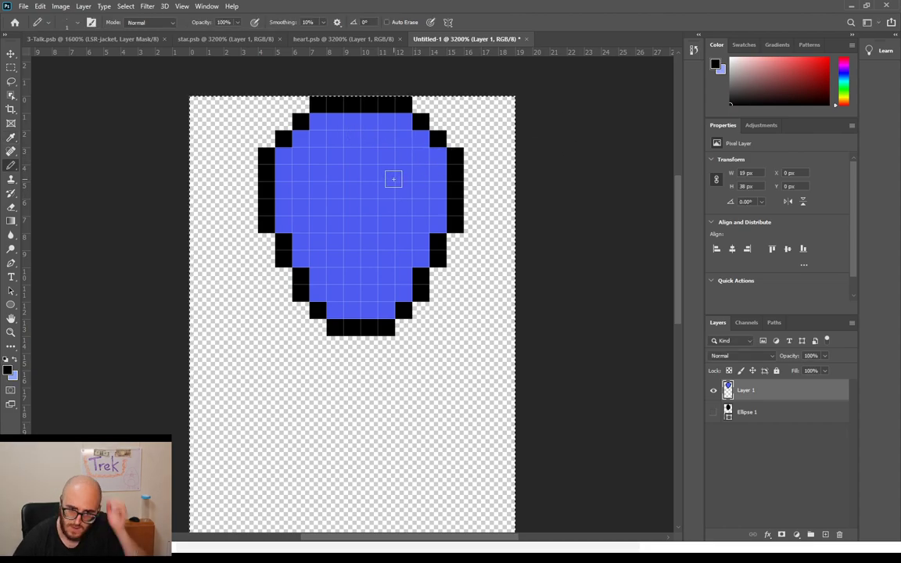
click(386, 155)
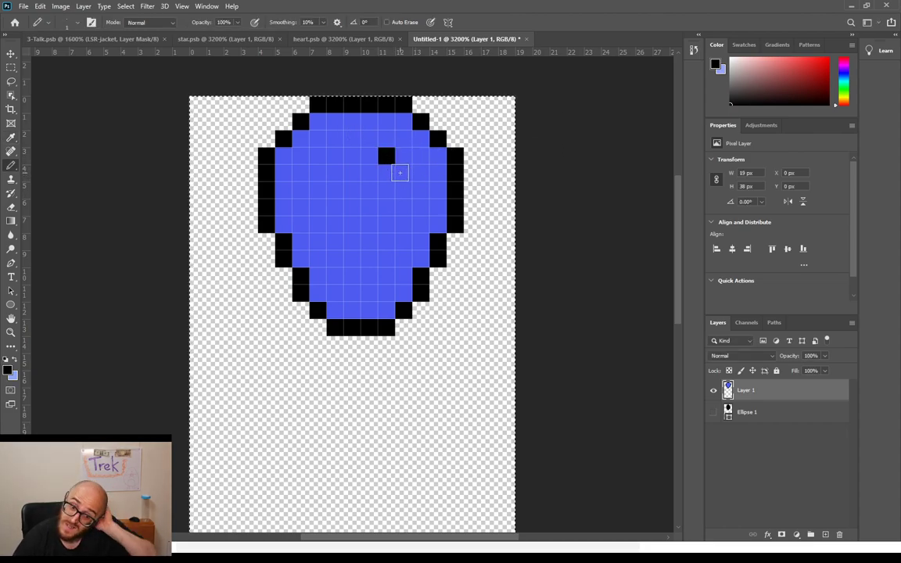
key(x)
click(386, 156)
drag(404, 173, 403, 190)
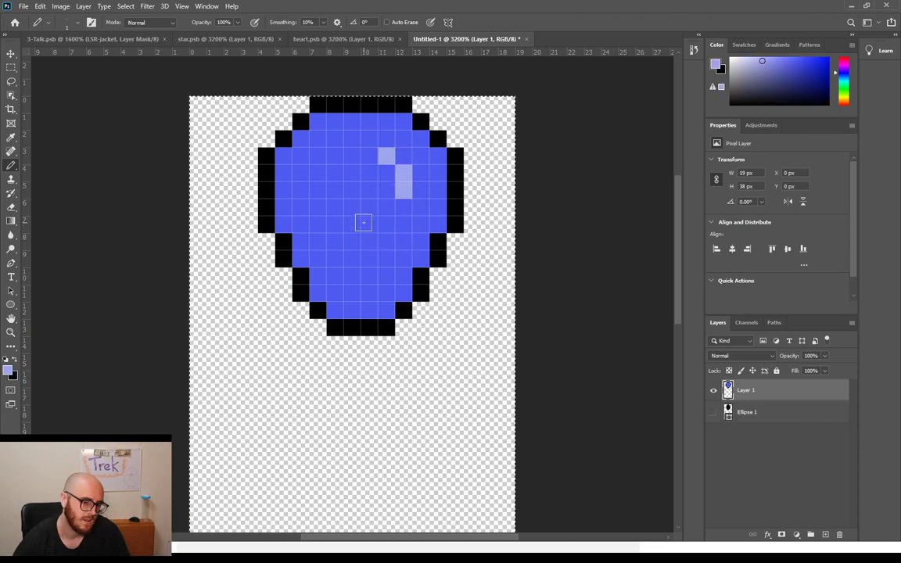
Step: Draw the balloon's black knot beneath the bottom edge, with two centred pixels and three pixels spread out in the row below
scroll(368, 274, down, 1)
scroll(367, 275, down, 5)
key(x)
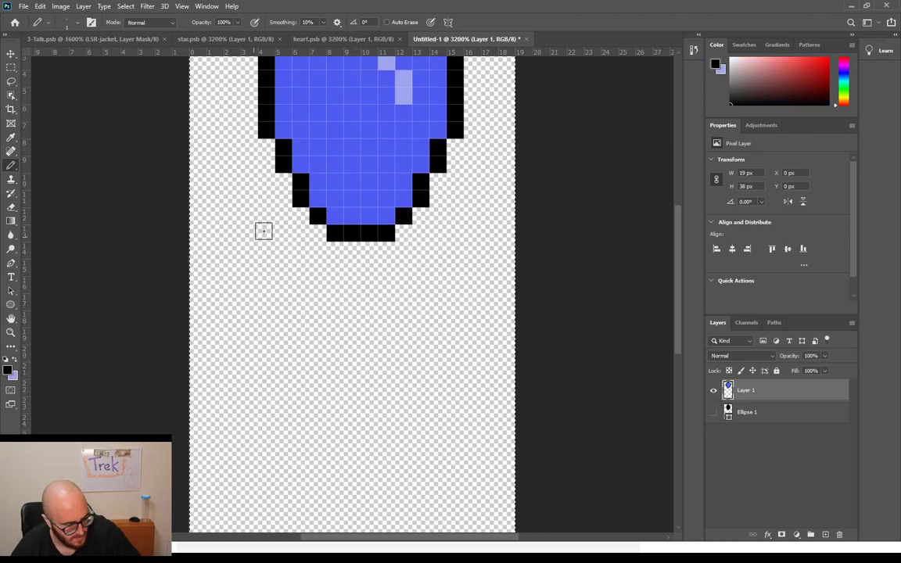
click(351, 249)
click(334, 268)
click(369, 268)
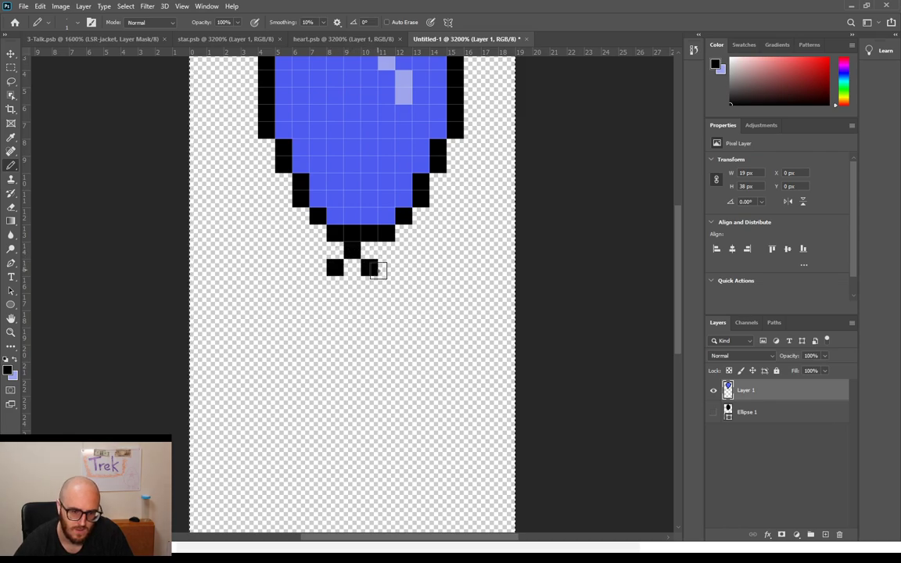
click(385, 267)
click(368, 250)
Step: Start the black string below the knot: two pixels down, two stepping diagonally down-right, and two more straight down
click(353, 302)
click(353, 285)
click(369, 318)
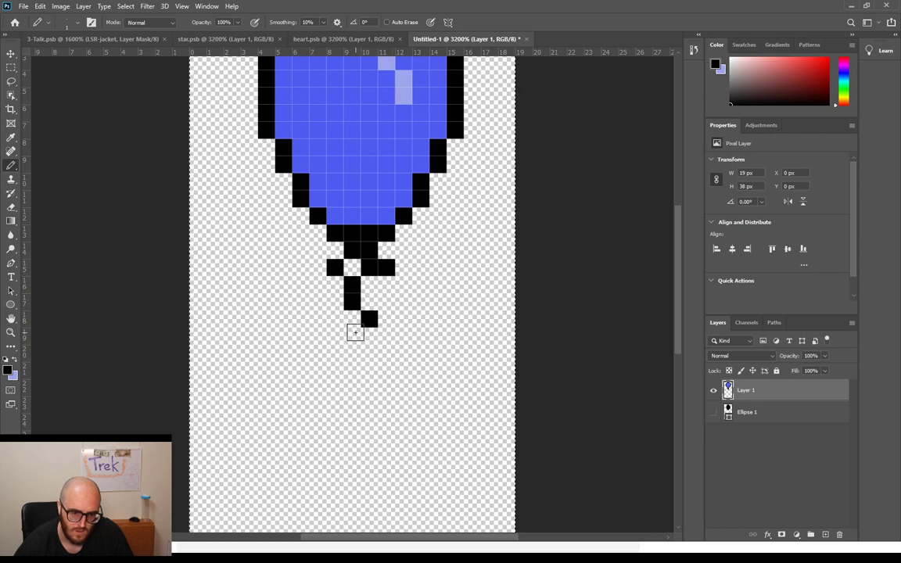
click(385, 335)
click(403, 353)
click(402, 369)
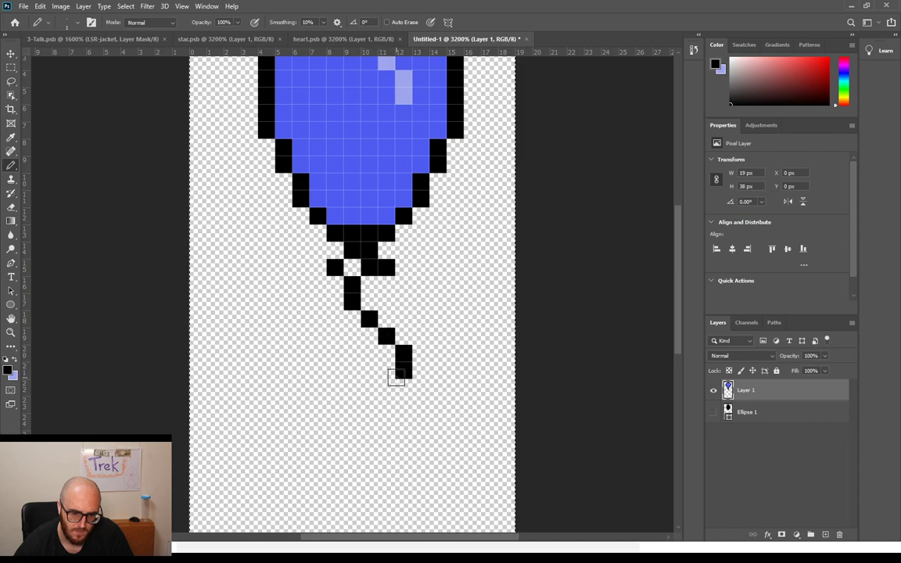
click(386, 386)
click(369, 404)
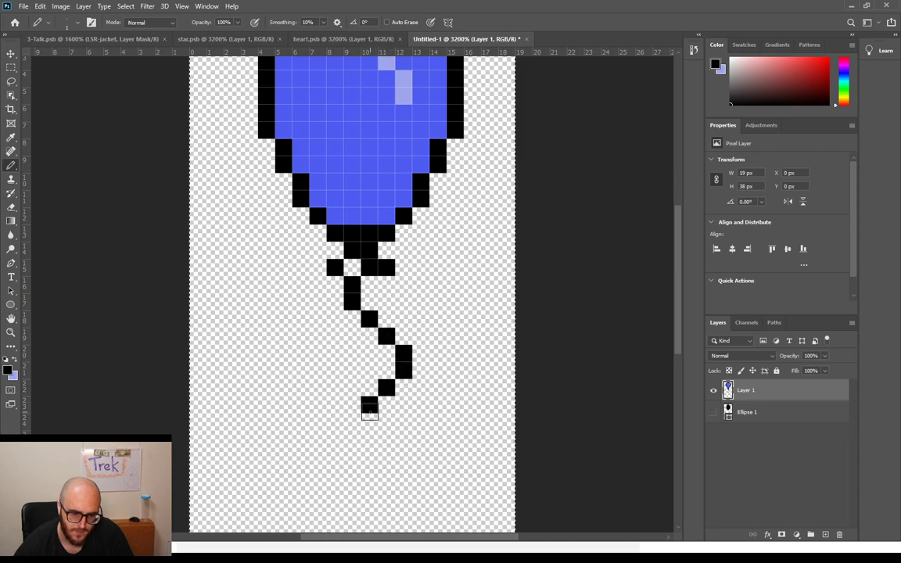
key(ctrl+x)
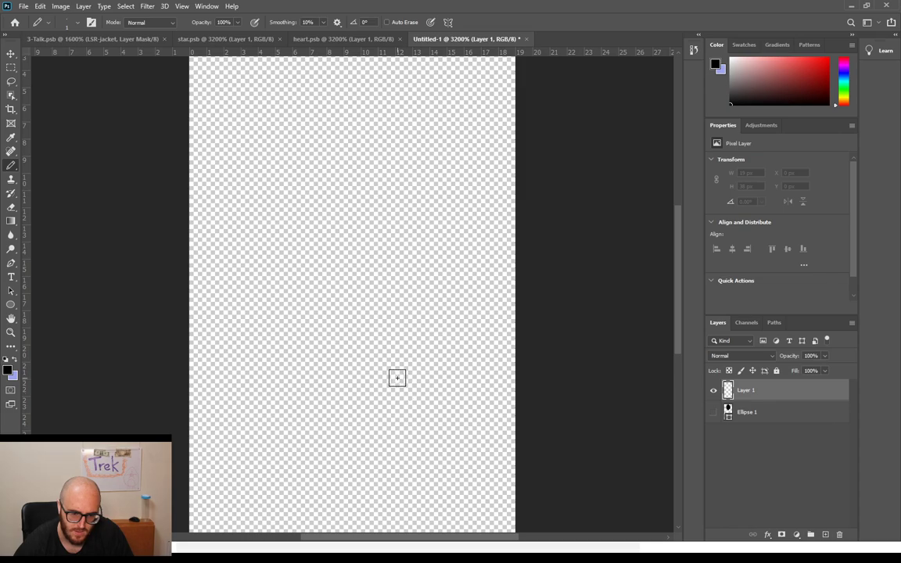
key(ctrl+z)
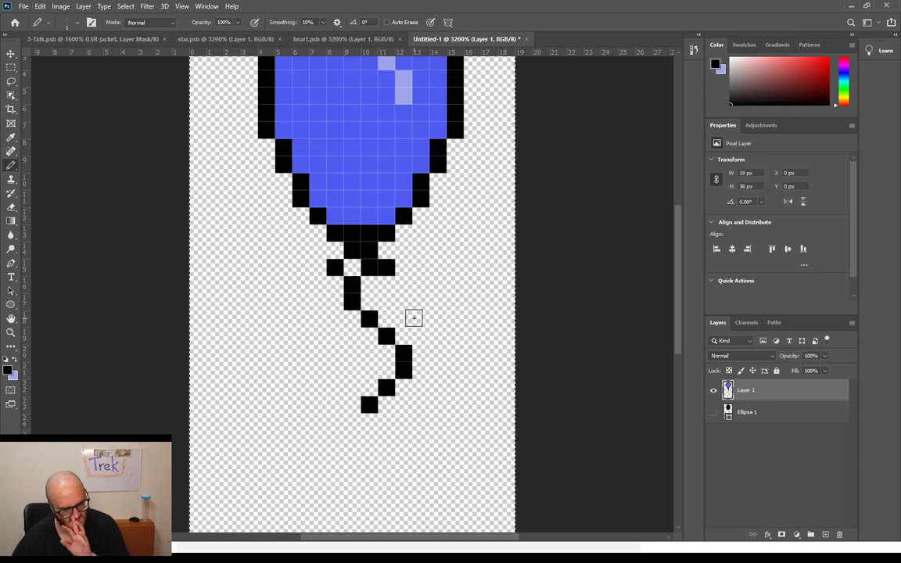
scroll(415, 315, down, 3)
key(ctrl+z)
key(ctrl+z)
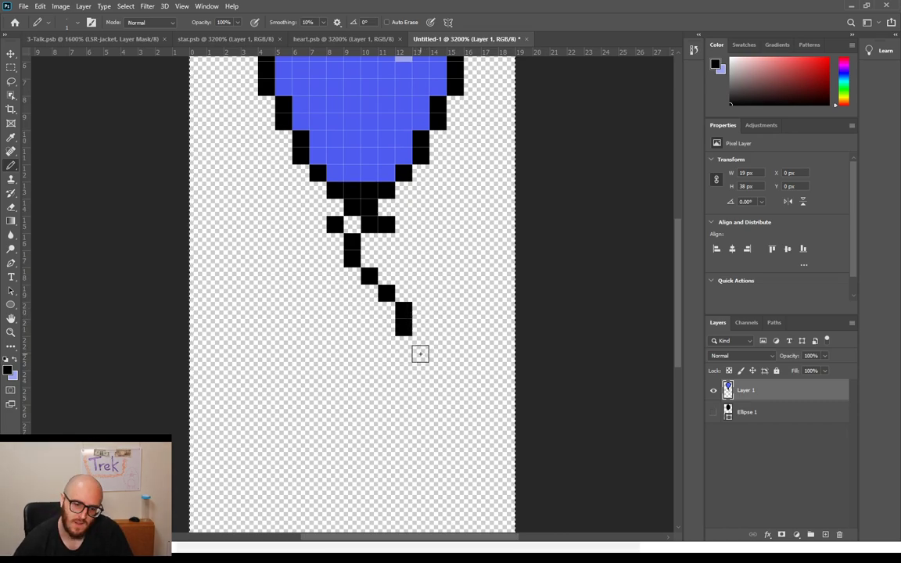
Step: Continue the string with one pixel down, three stacked one column further right, and three stepping diagonally down-left
click(404, 344)
click(420, 362)
click(420, 380)
click(420, 397)
click(405, 413)
click(386, 431)
click(369, 449)
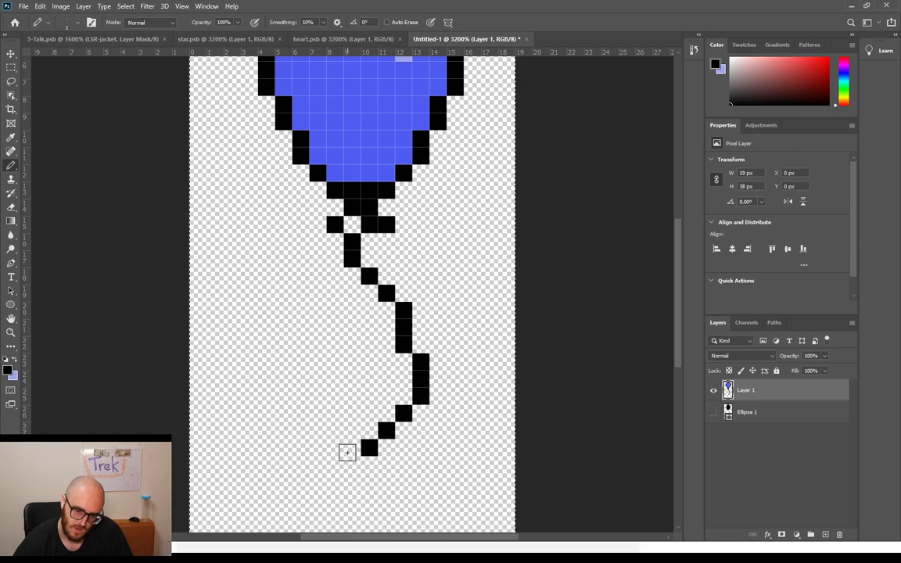
Step: Extend the string two more pixels diagonally down-left and add a three-pixel vertical run at its left turn
scroll(347, 453, down, 3)
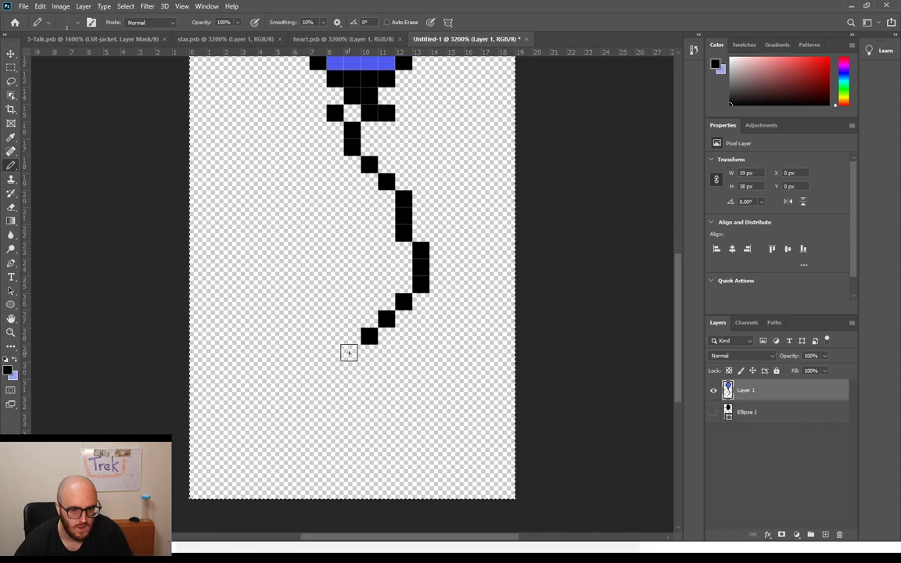
click(351, 353)
click(335, 370)
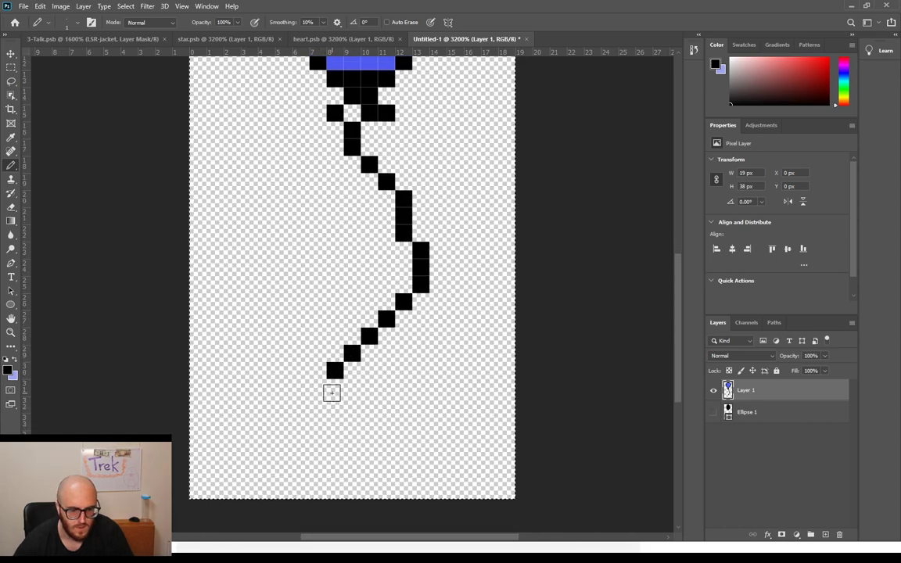
click(319, 388)
click(318, 421)
click(320, 407)
Step: Finish the string with a thickened black diagonal stepping down-right to the canvas's bottom edge
click(352, 439)
click(369, 456)
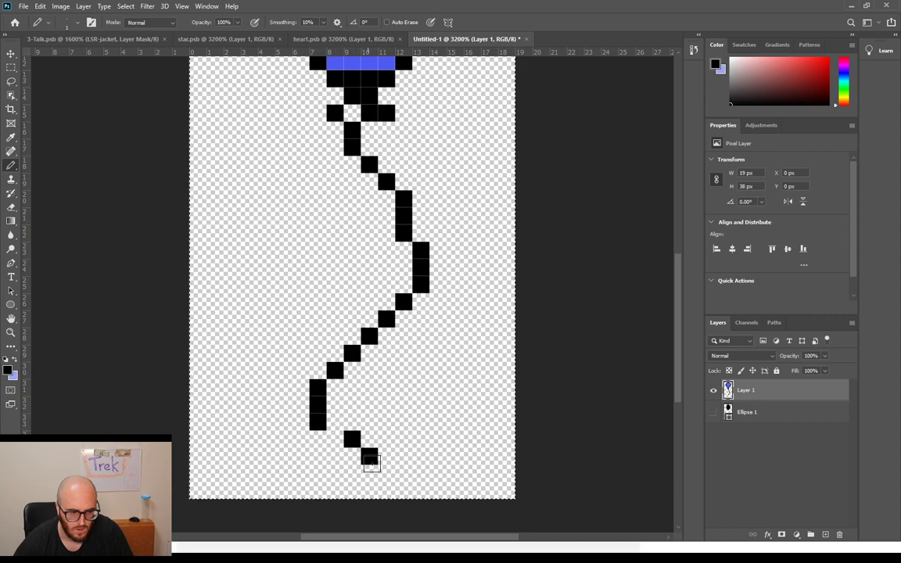
click(335, 422)
click(334, 439)
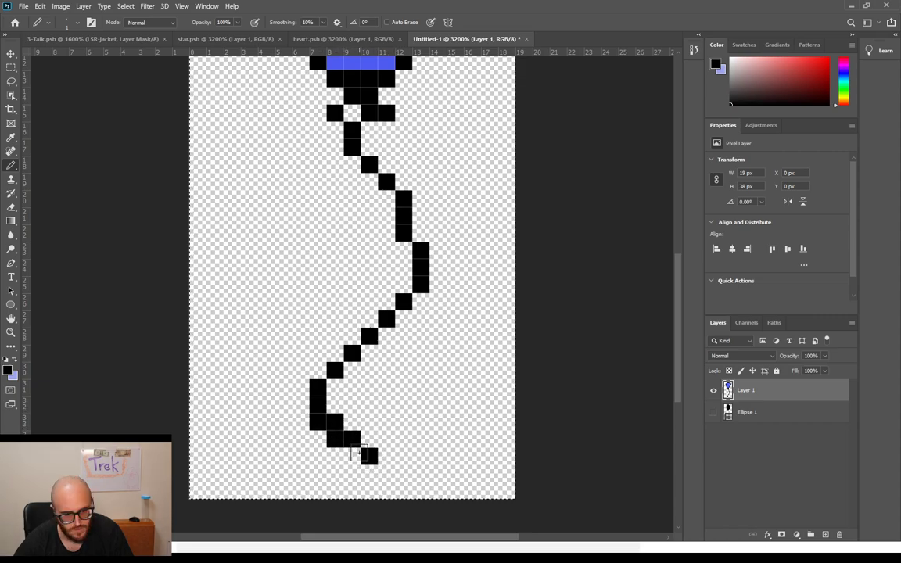
click(352, 457)
click(371, 473)
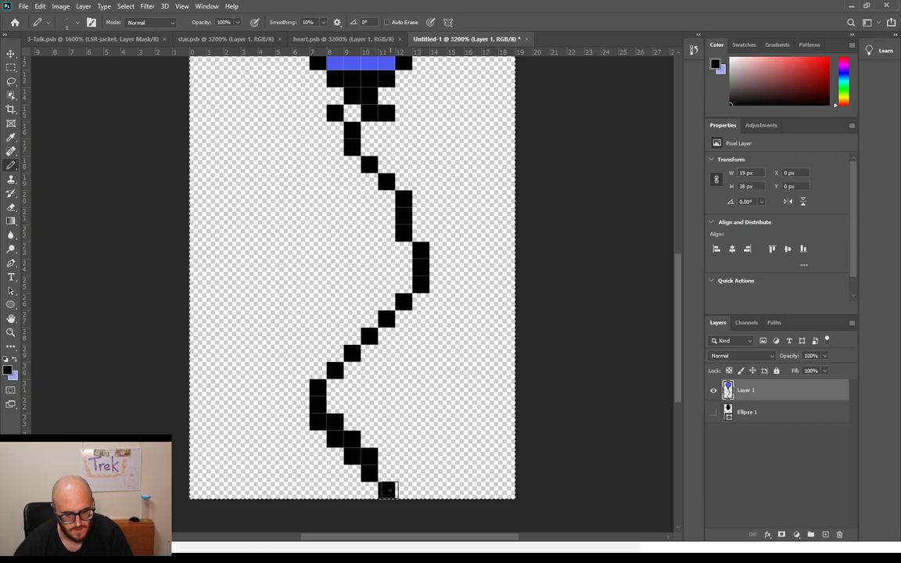
Step: Erase the extra pixels thickening the string's lower diagonal, leaving a single-pixel line down to the canvas's bottom edge
key(e)
click(369, 456)
click(352, 439)
click(335, 422)
scroll(358, 380, up, 3)
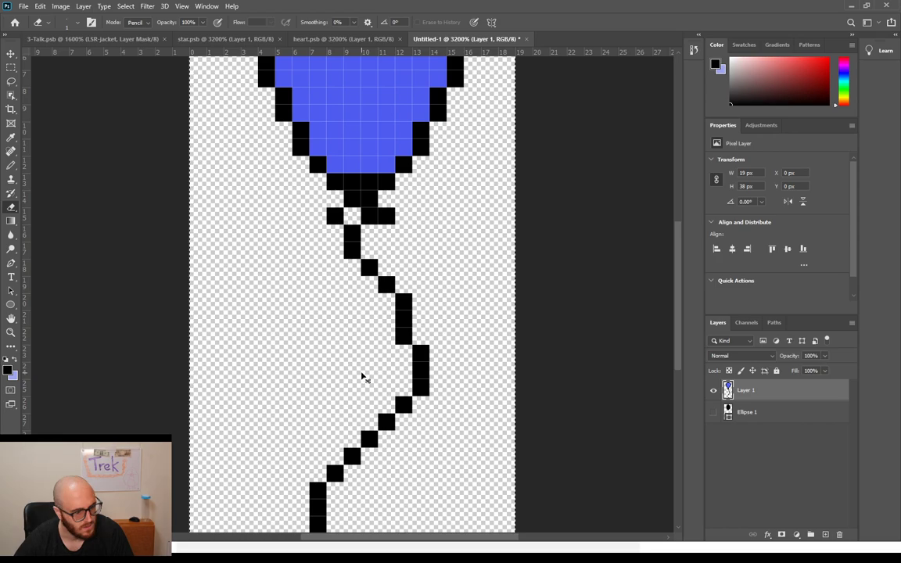
scroll(361, 377, down, 3)
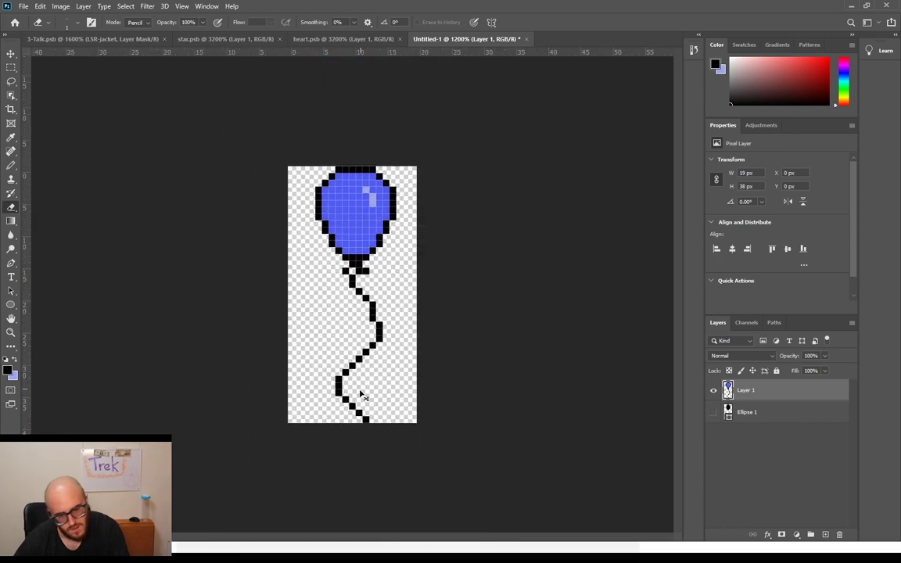
scroll(360, 395, up, 4)
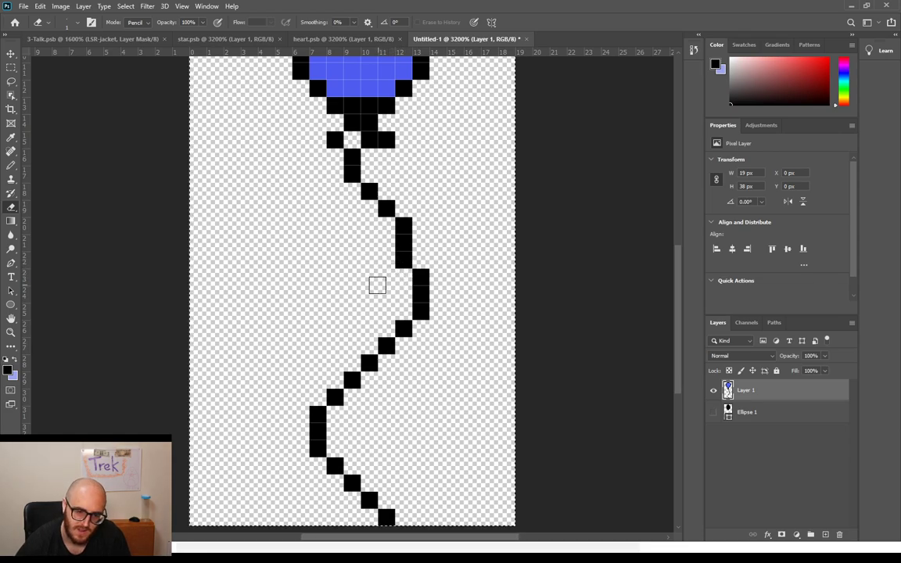
Step: Try a tighter bend at the string's right curve by adding black pixels inside it that step down-left
key(b)
click(386, 276)
click(369, 293)
click(401, 277)
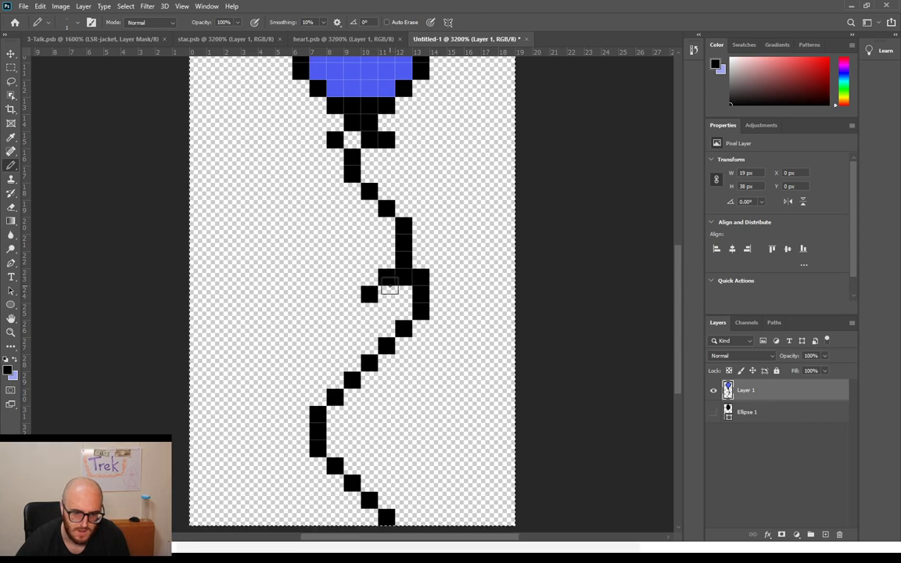
key(e)
click(385, 277)
click(371, 296)
key(b)
click(402, 295)
click(387, 311)
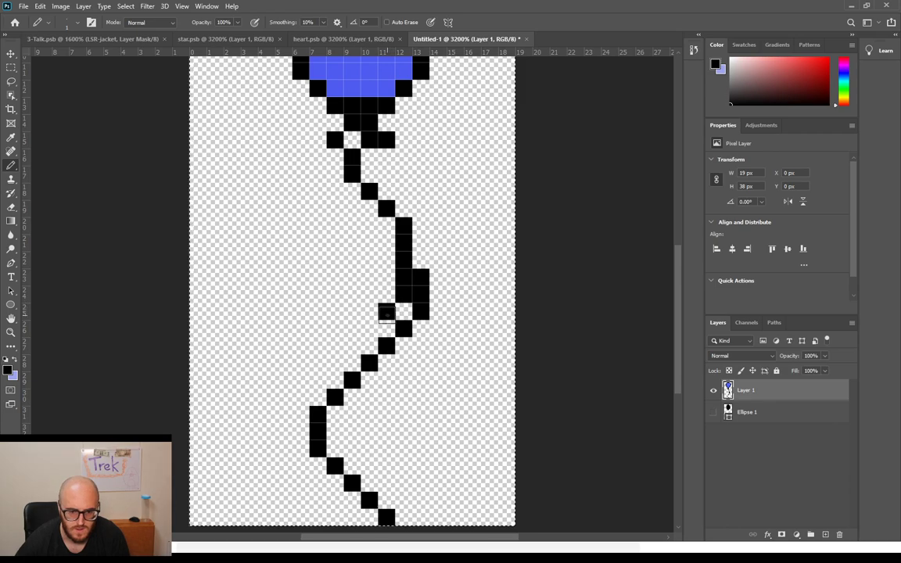
click(369, 329)
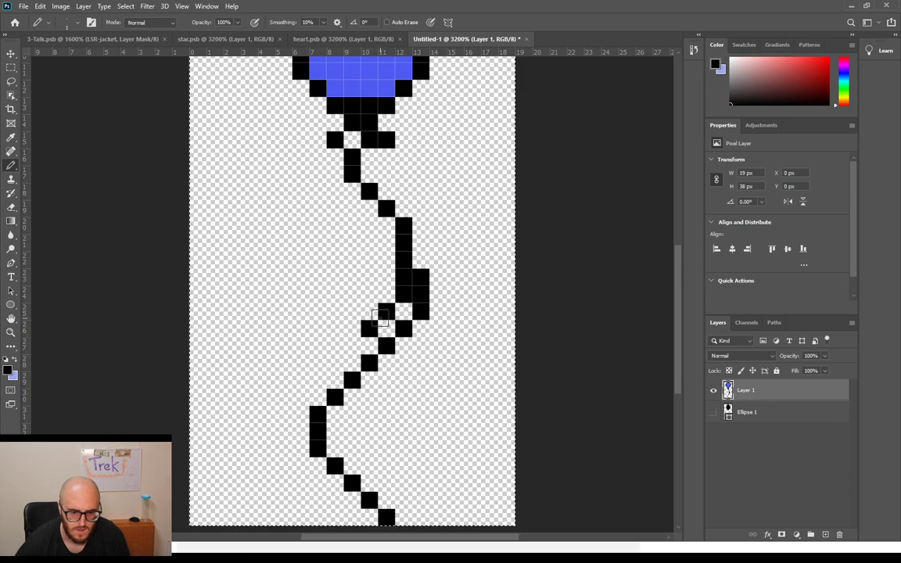
Step: Erase the string below its first diagonal pixel and add a three-pixel vertical run one column further right
key(e)
mouse_move(387, 208)
mouse_down()
mouse_move(411, 333)
mouse_move(353, 320)
mouse_move(381, 312)
mouse_move(385, 353)
mouse_move(335, 397)
mouse_move(342, 434)
mouse_move(327, 446)
mouse_move(320, 431)
mouse_move(370, 500)
mouse_up()
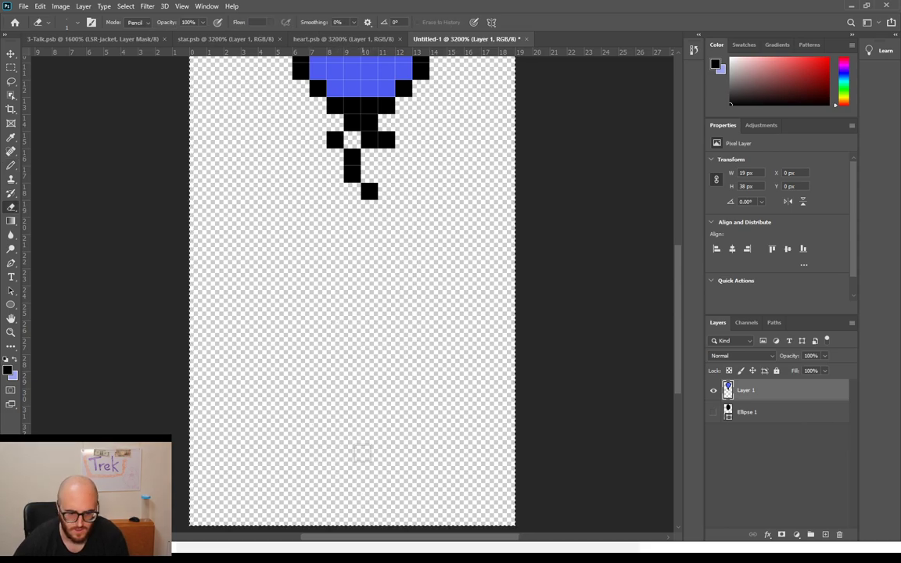
key(b)
click(386, 209)
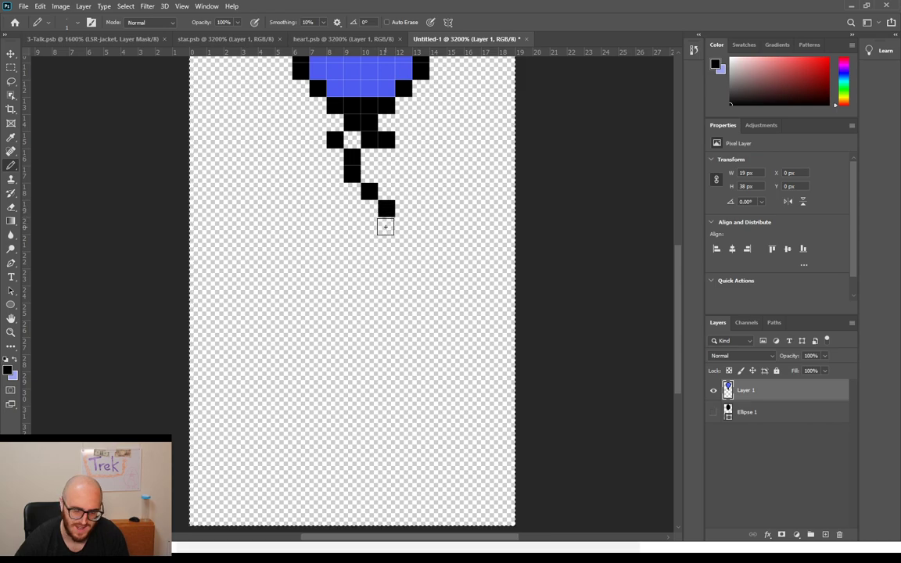
click(385, 226)
click(386, 243)
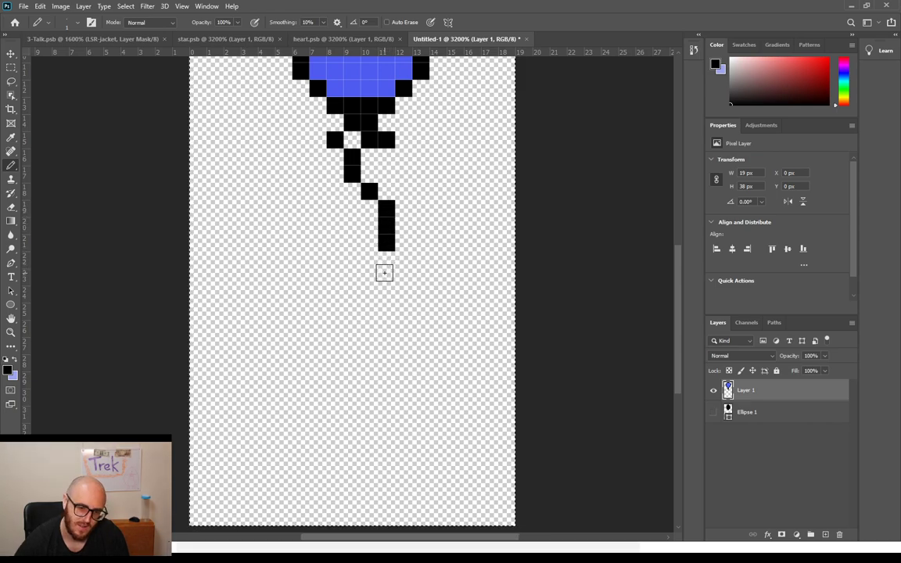
Step: Continue the string with a three-pixel vertical run one column left, followed by a four-pixel run another column left
click(369, 260)
click(369, 291)
click(369, 276)
click(352, 312)
click(352, 345)
click(352, 329)
click(352, 363)
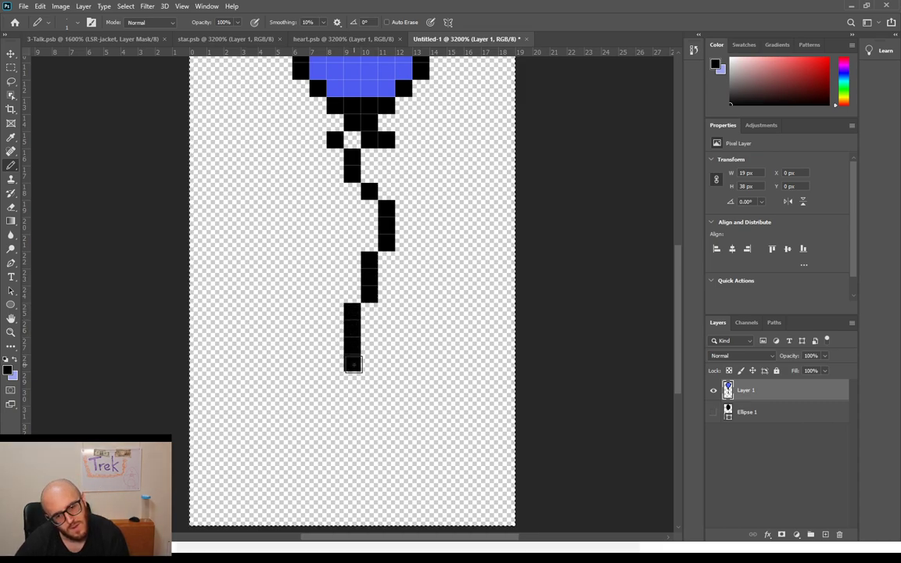
Step: Finish the string with two three-pixel runs each stepping one column right, and one stepping back left to the bottom edge
click(369, 381)
click(369, 398)
click(369, 416)
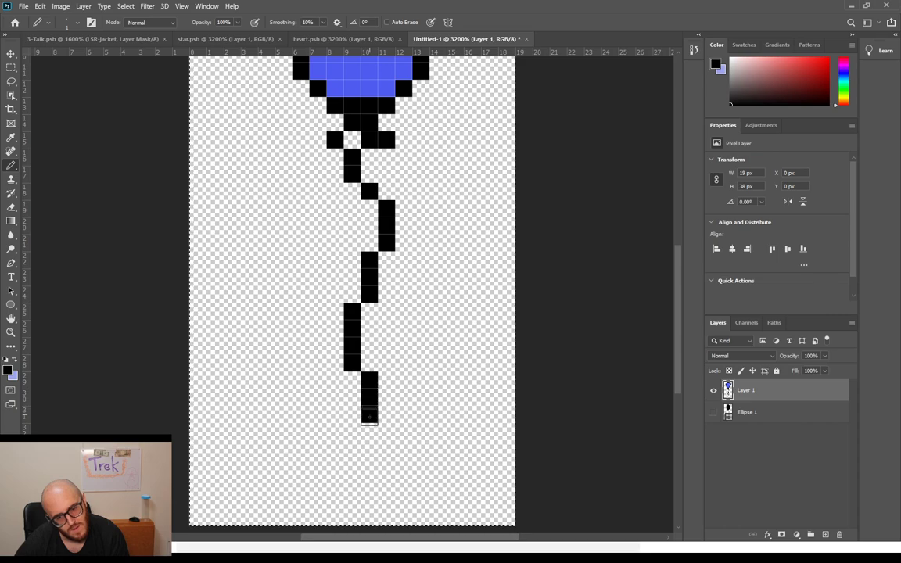
click(386, 432)
click(384, 451)
click(384, 464)
click(366, 485)
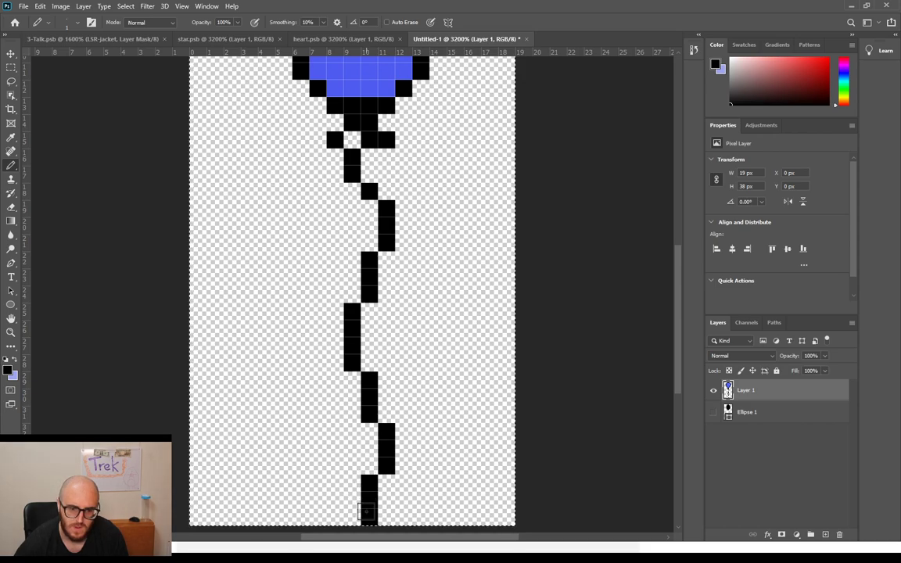
Step: Save the finished balloon document as balloon.psb
key(ctrl+minus)
key(ctrl+minus)
key(ctrl+minus)
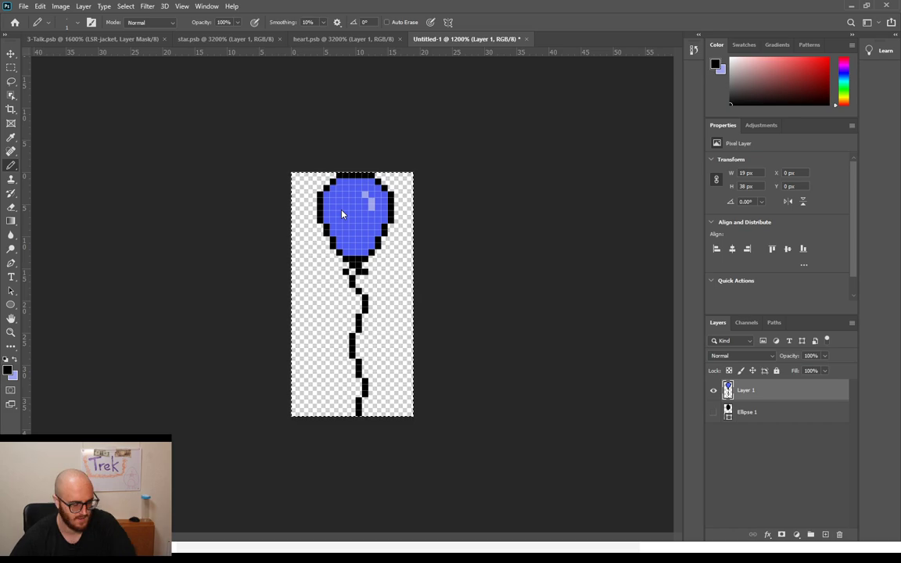
key(Return)
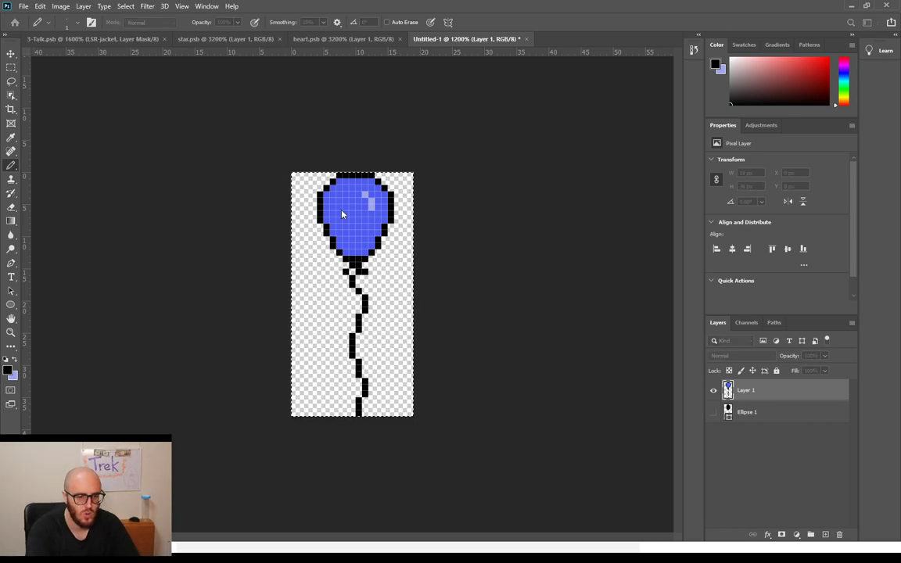
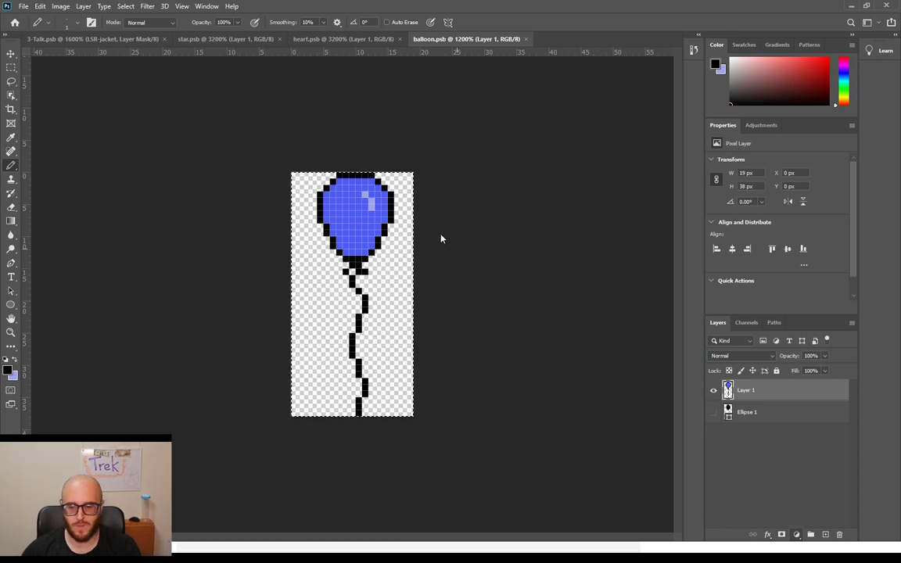
Step: Add a Hue/Saturation adjustment layer above the balloon layer with Colorize enabled and hue 0
click(821, 434)
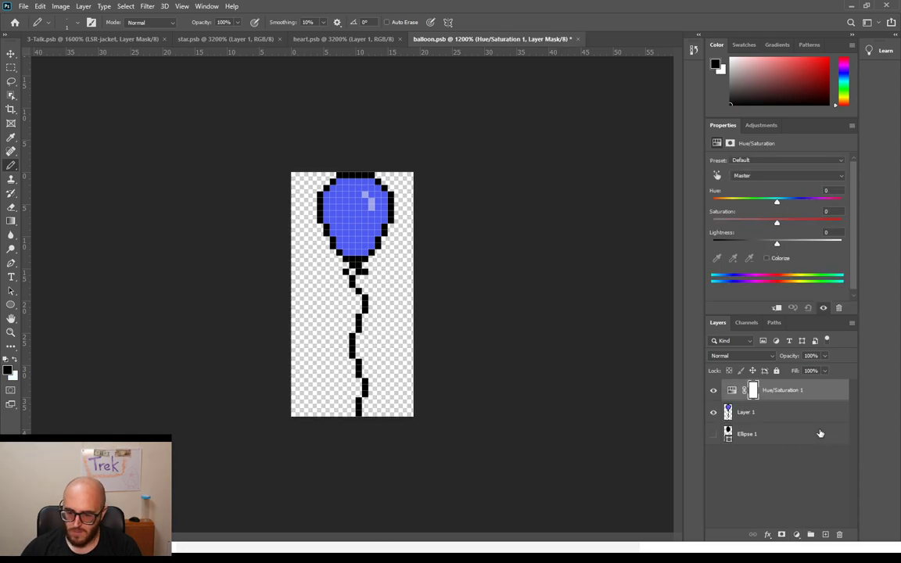
click(767, 260)
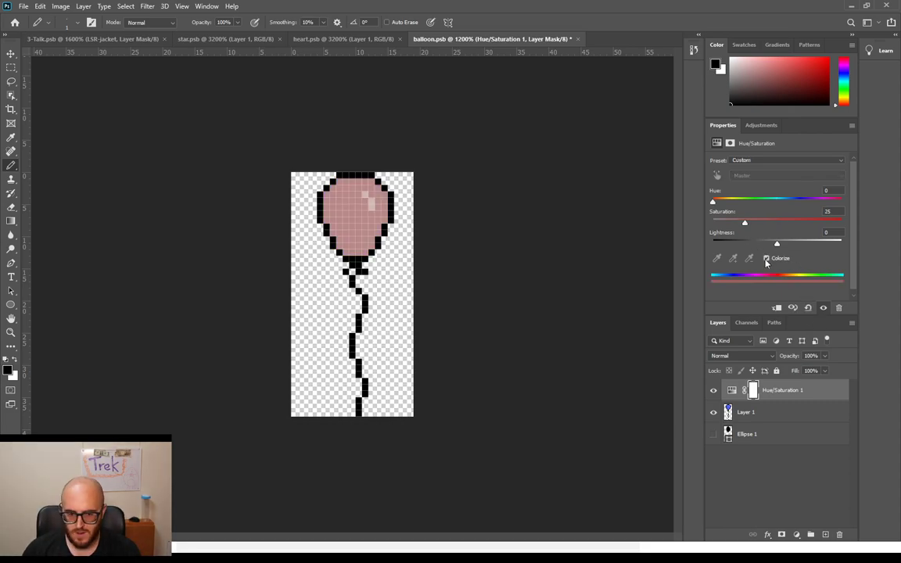
mouse_move(713, 202)
mouse_down()
mouse_move(810, 205)
mouse_move(718, 212)
mouse_up()
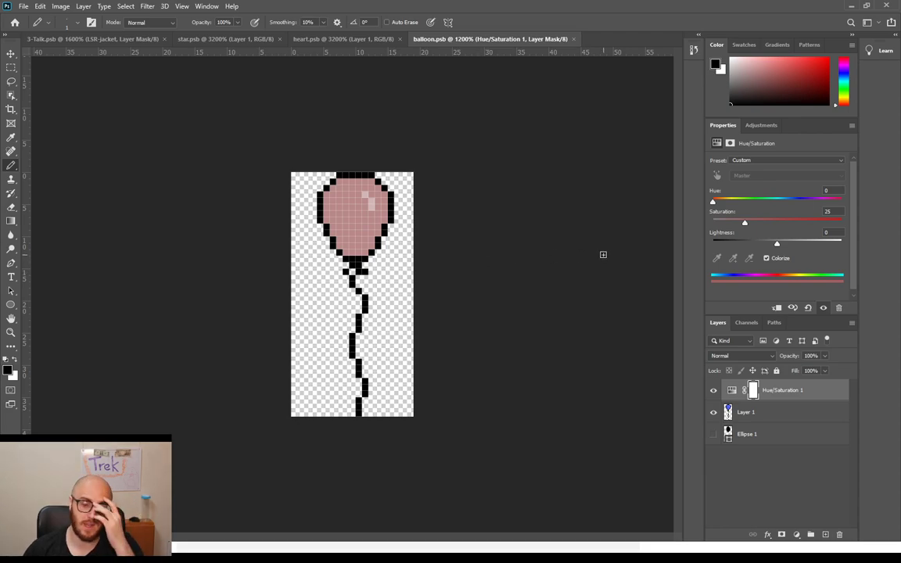
Step: Set the adjustment's saturation to 75 for a red balloon and save it as balloon-red.psb
drag(713, 203, 774, 224)
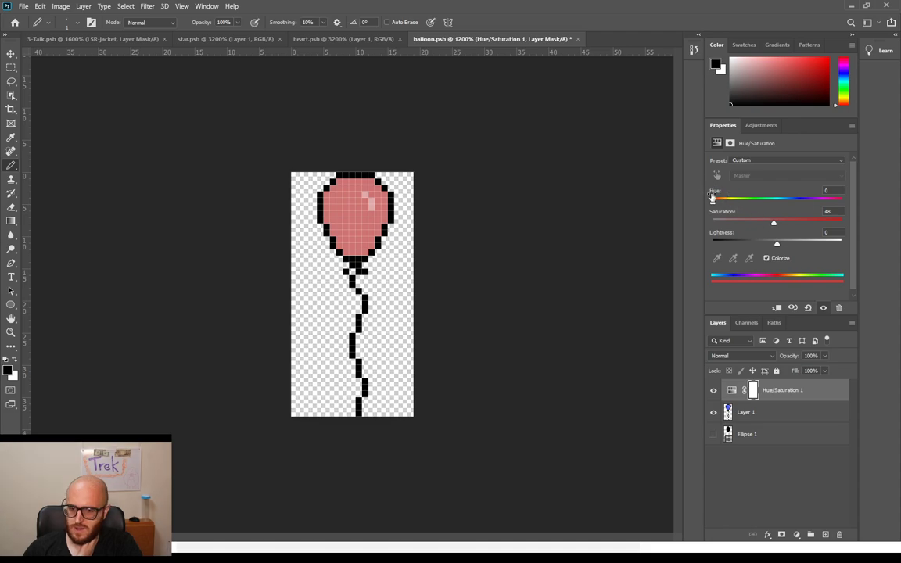
drag(775, 227, 789, 225)
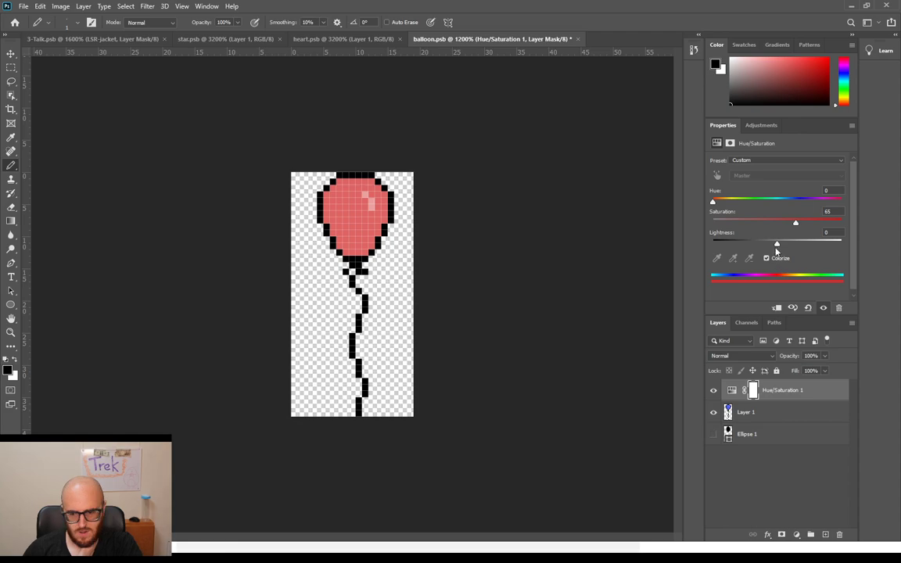
mouse_move(776, 243)
mouse_down()
mouse_move(800, 244)
mouse_move(769, 253)
mouse_move(778, 250)
mouse_up()
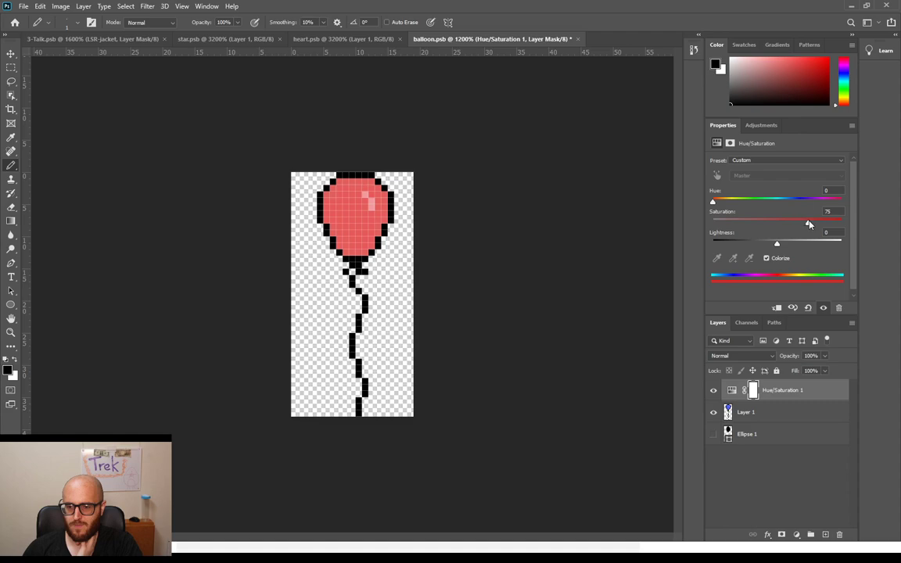
drag(714, 204, 701, 211)
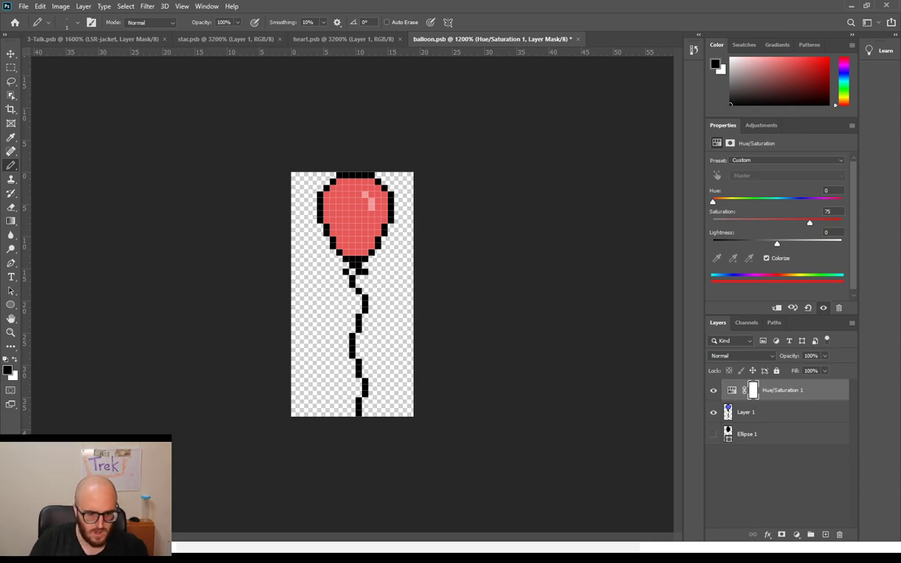
key(ctrl+s)
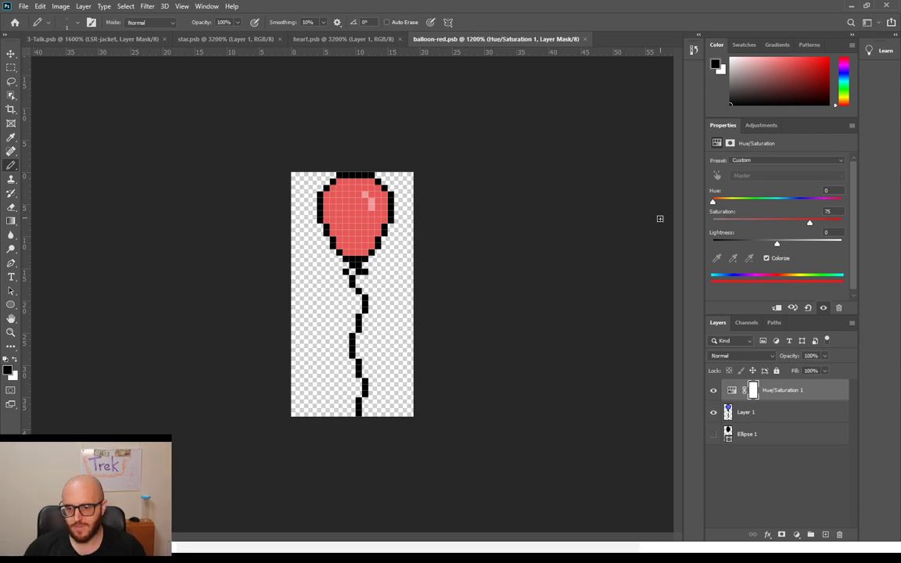
Step: Recolor the balloon yellow with hue 50 and saturation 64, and save it as balloon-yellow.psb
drag(713, 201, 729, 208)
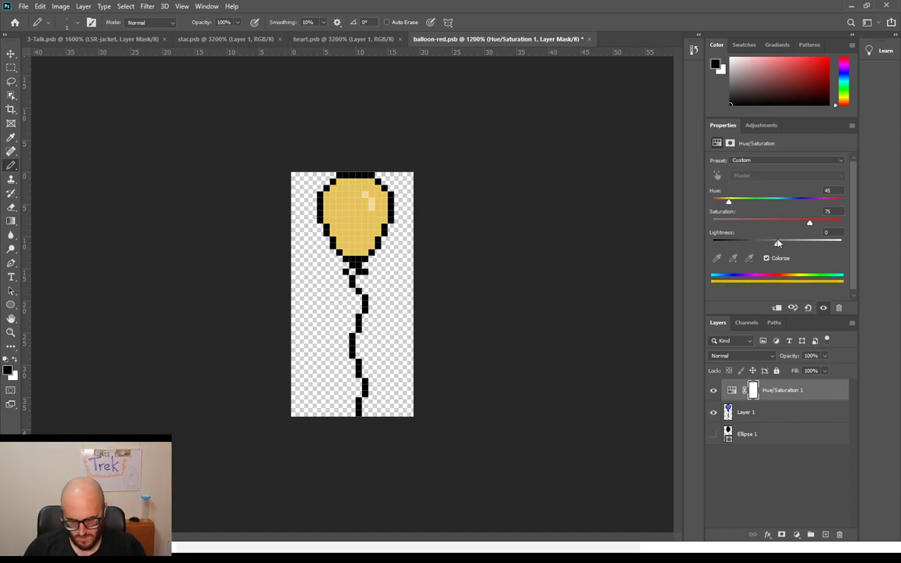
drag(811, 225, 799, 230)
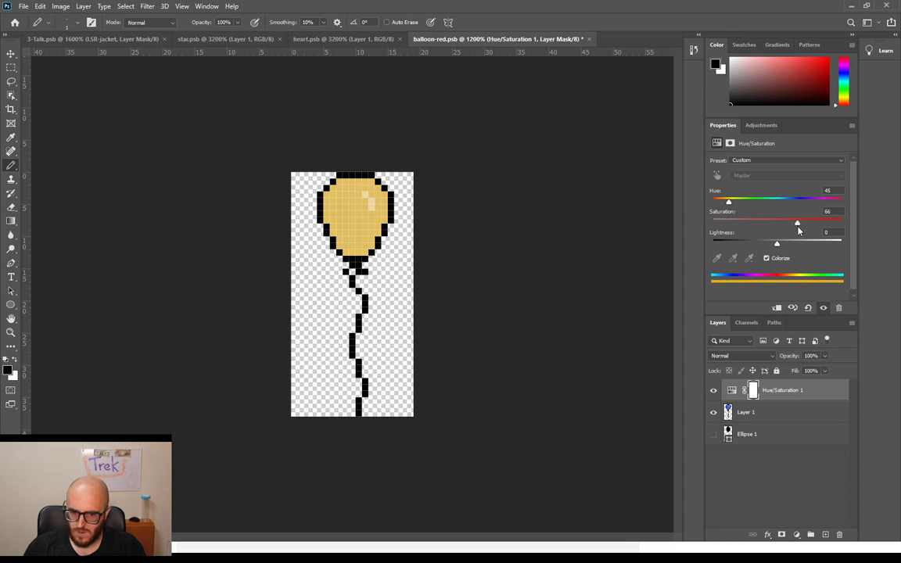
drag(728, 204, 731, 205)
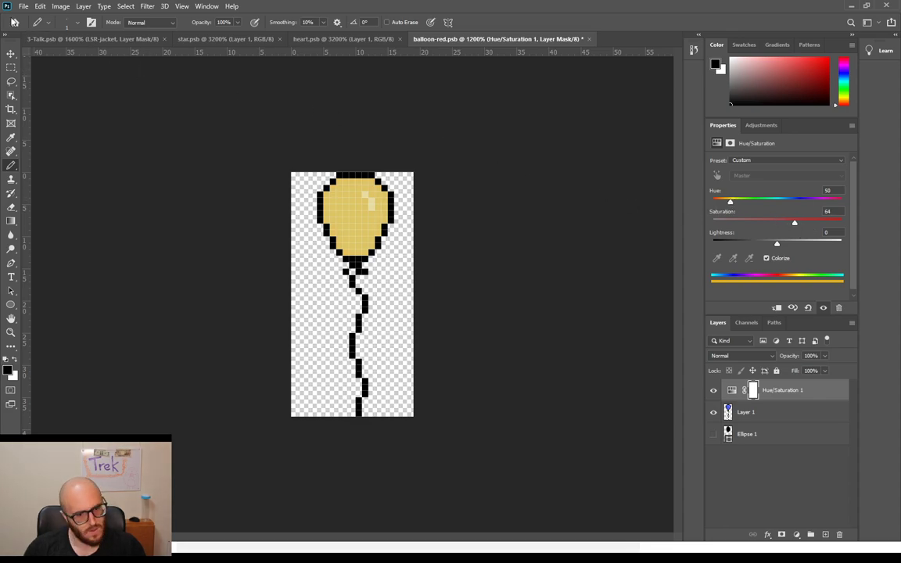
click(22, 9)
click(61, 135)
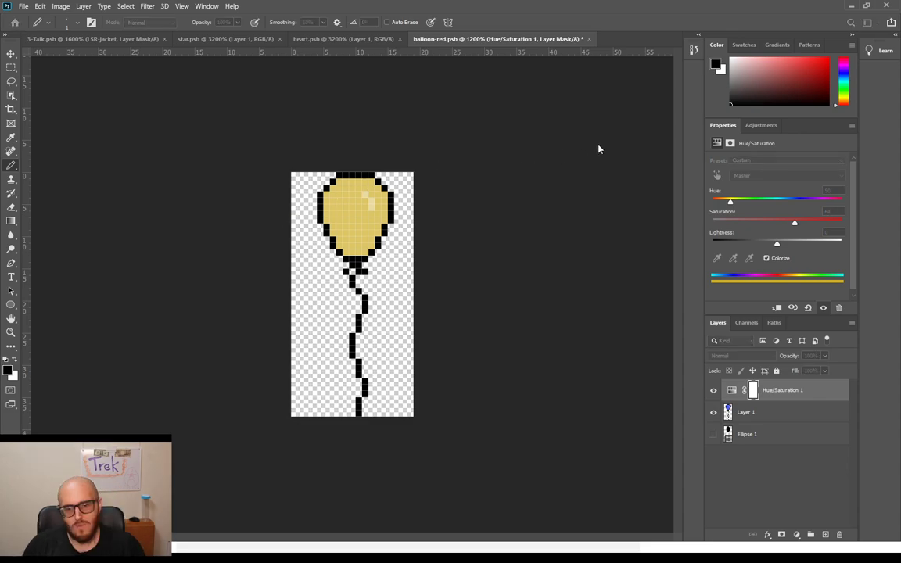
click(560, 161)
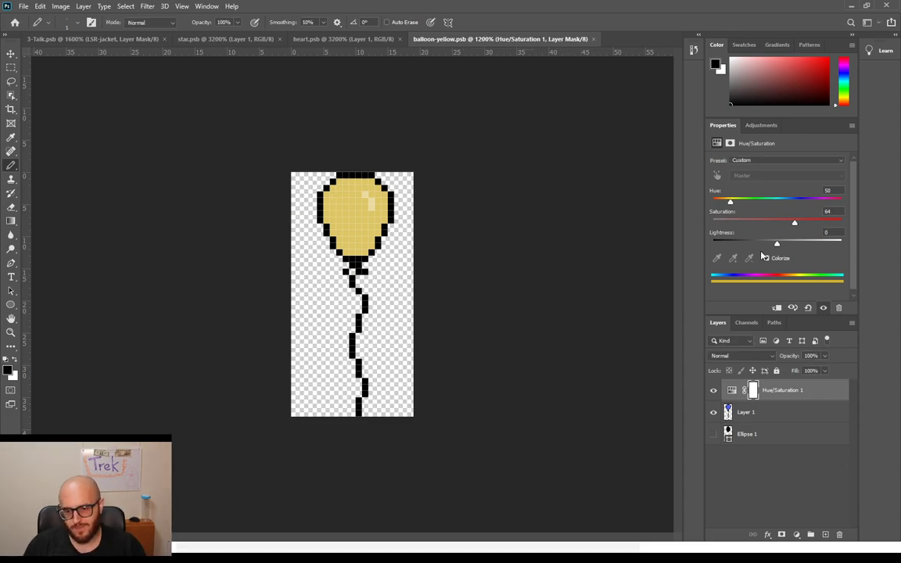
Step: Recolor the balloon green with hue 102, saturation 50 and lightness -16, and save it as balloon-green.psb
drag(731, 202, 753, 204)
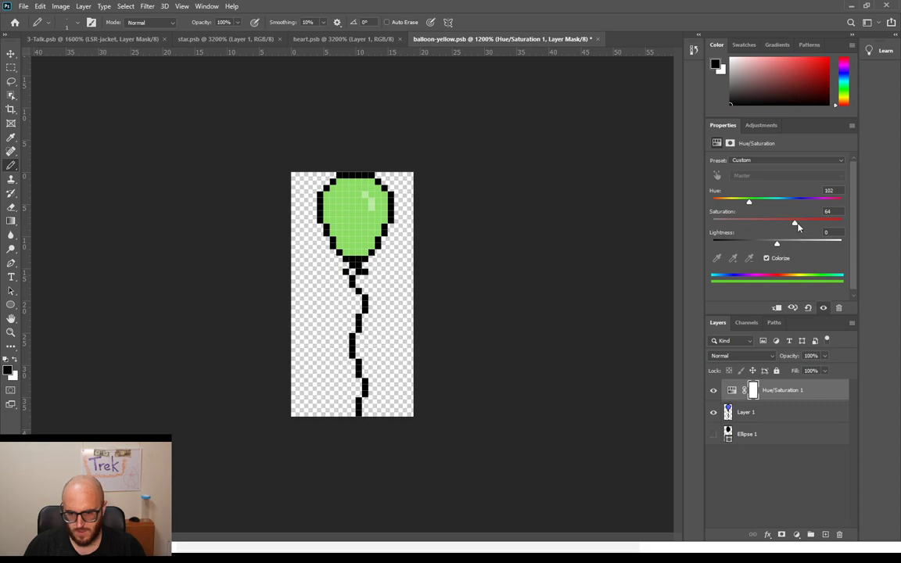
mouse_move(779, 246)
mouse_down()
mouse_move(767, 252)
mouse_move(784, 225)
mouse_move(777, 228)
mouse_up()
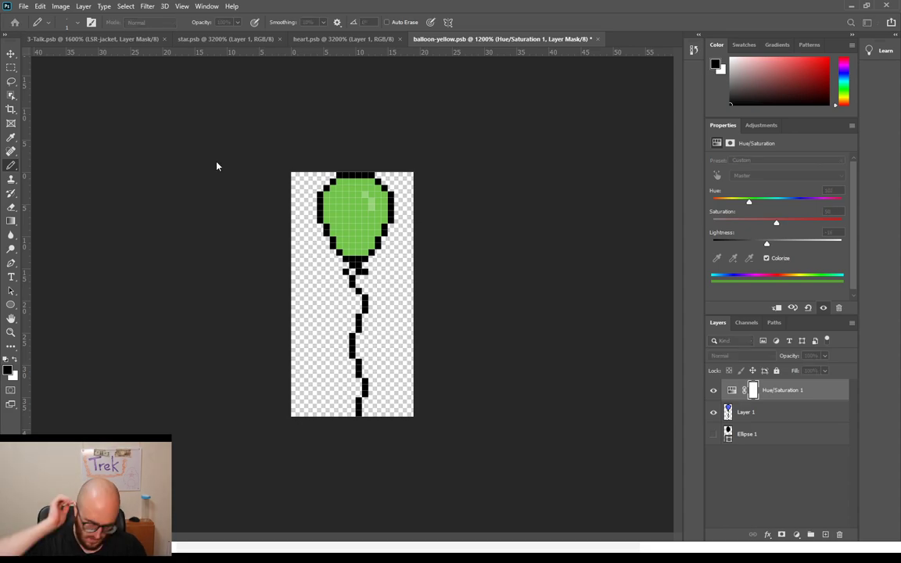
Step: Recolor the balloon blue with hue 231 and save it as balloon-blue.psb
click(748, 203)
drag(749, 203, 796, 204)
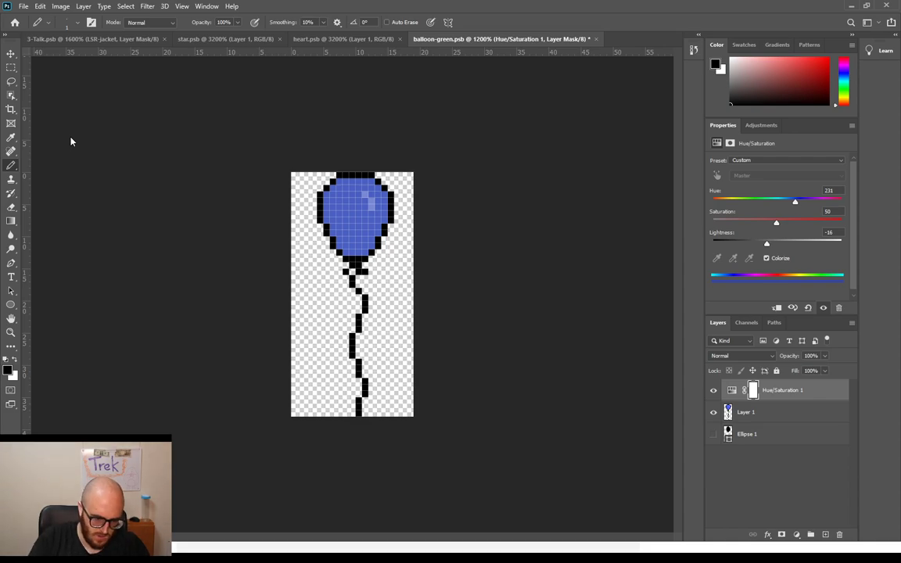
key(Return)
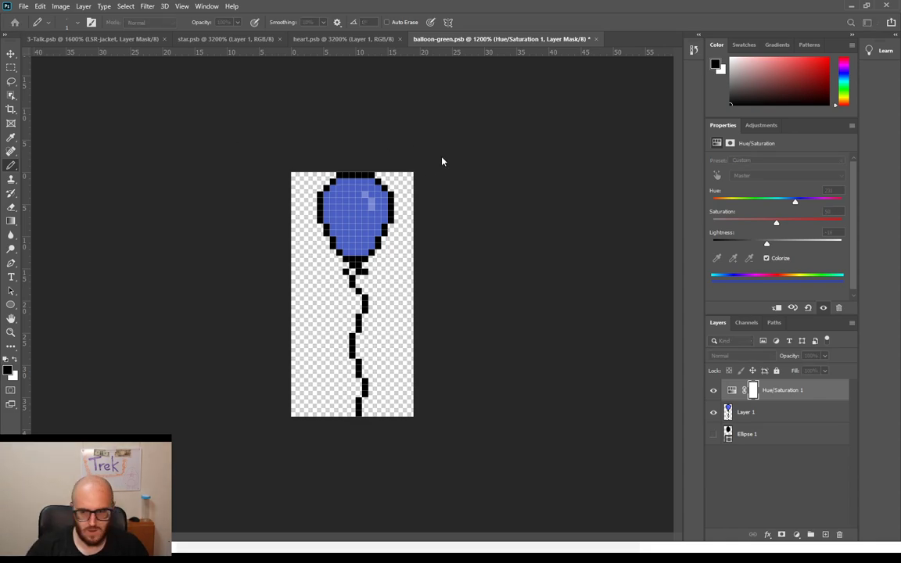
click(579, 151)
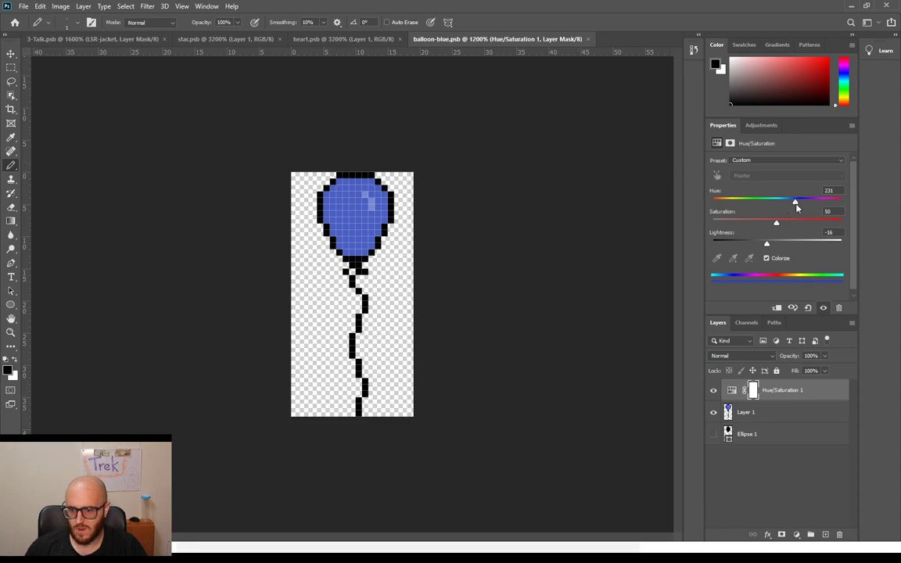
Step: Recolor the balloon purple with hue 275 and save it as balloon-purple.psb
drag(795, 202, 811, 204)
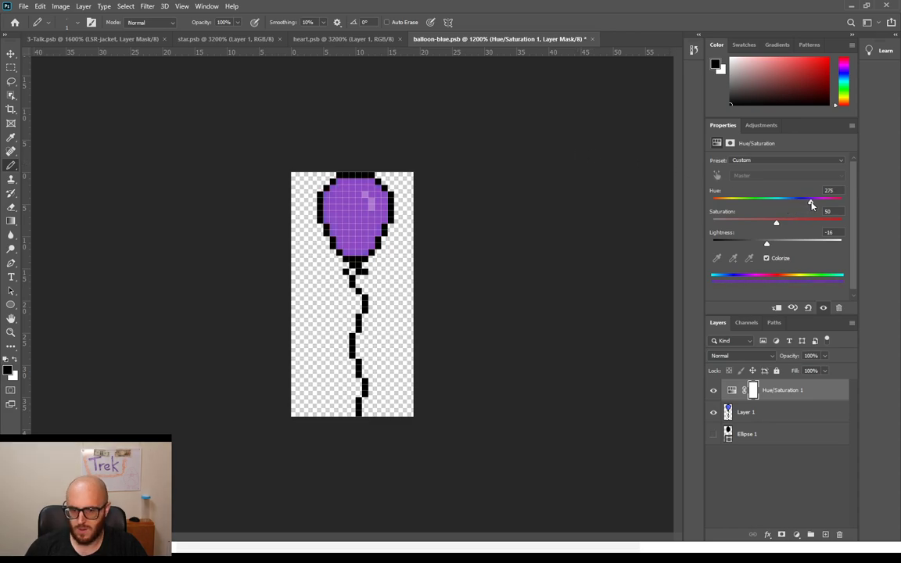
click(73, 137)
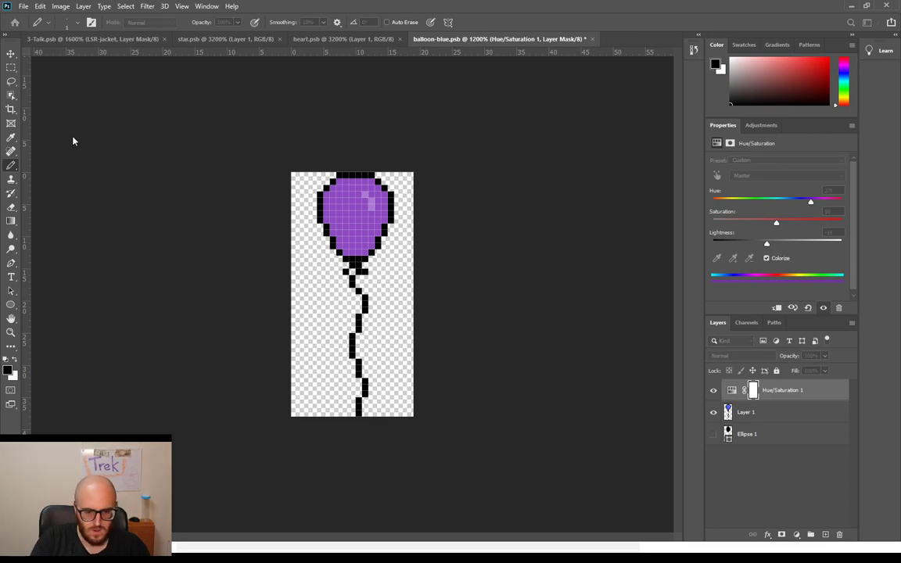
key(Return)
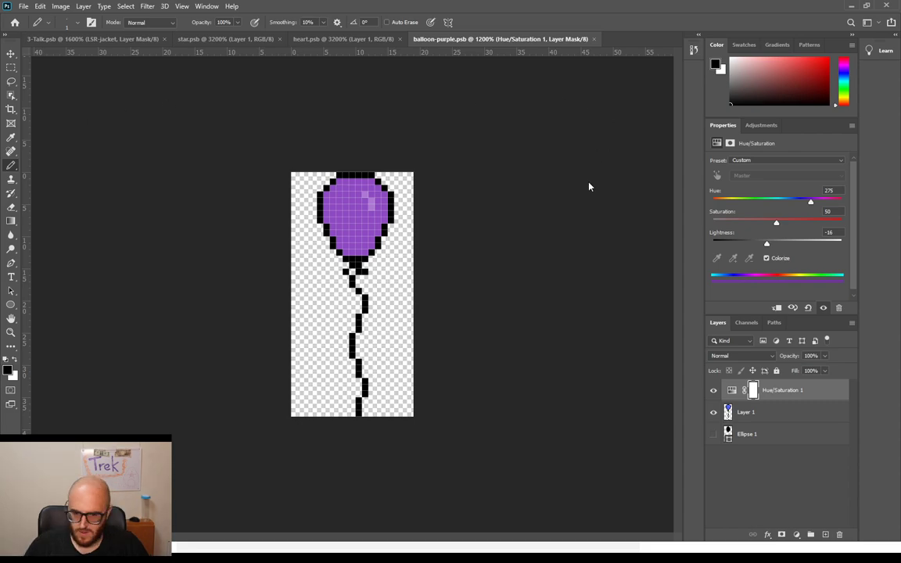
Step: Recolor the balloon pink with hue 297, saturation 43 and lightness +5, and save it as balloon-pink.psb
click(817, 205)
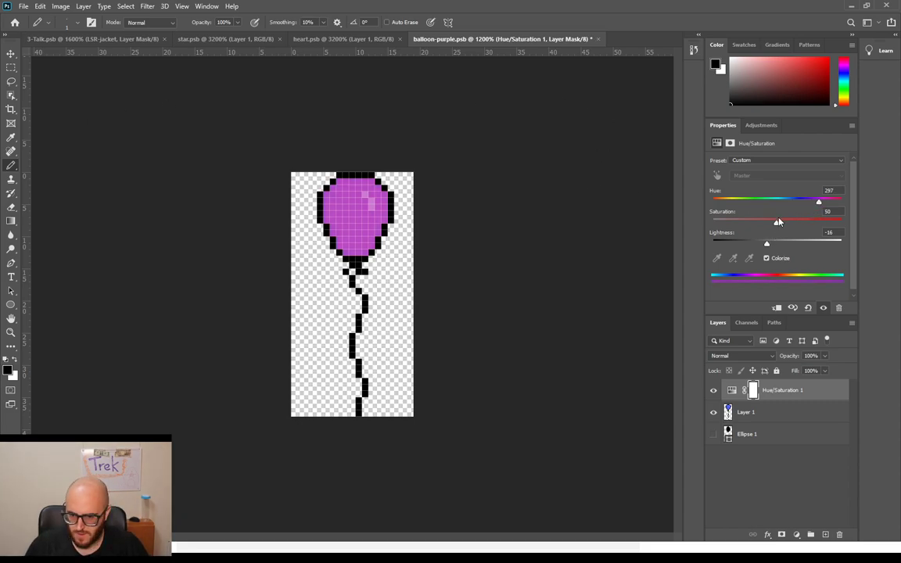
drag(777, 224, 780, 248)
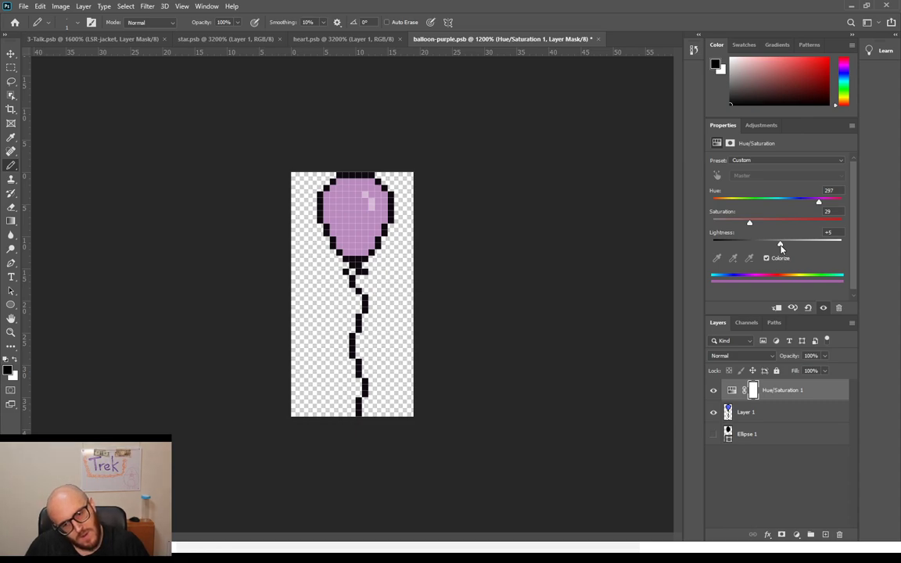
drag(750, 225, 768, 229)
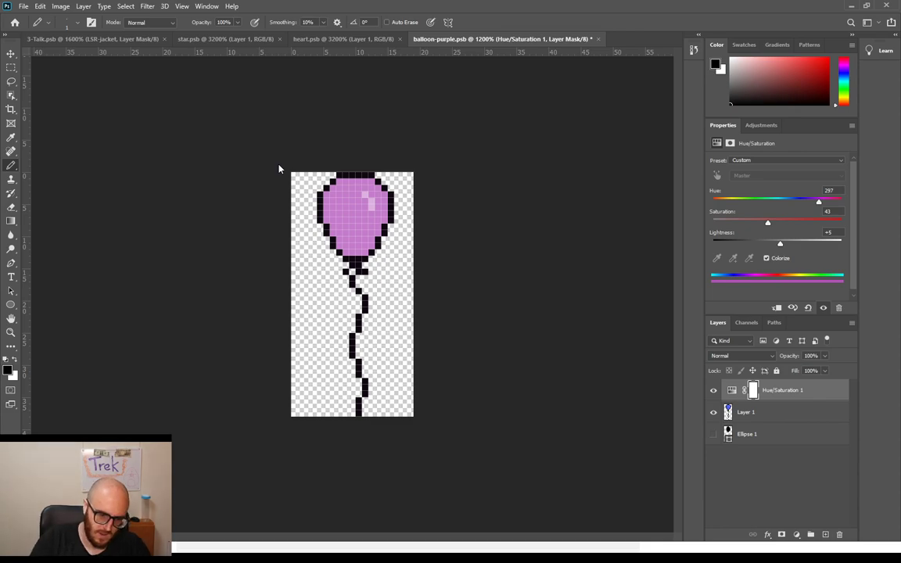
key(ctrl+s)
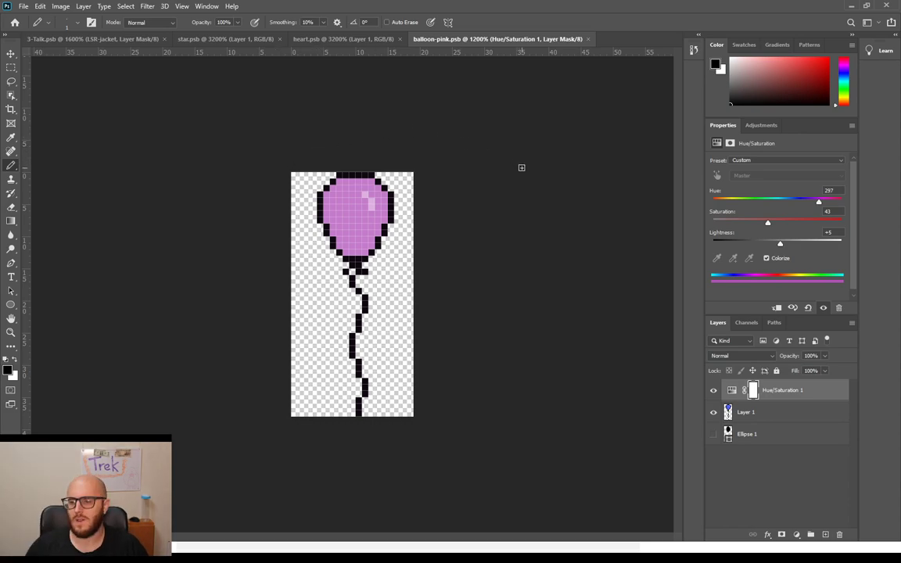
Step: Recolor the balloon orange with hue 20, saturation 73 and lightness -7, and save it as balloon-orange.psb
drag(819, 204, 722, 203)
drag(767, 223, 806, 226)
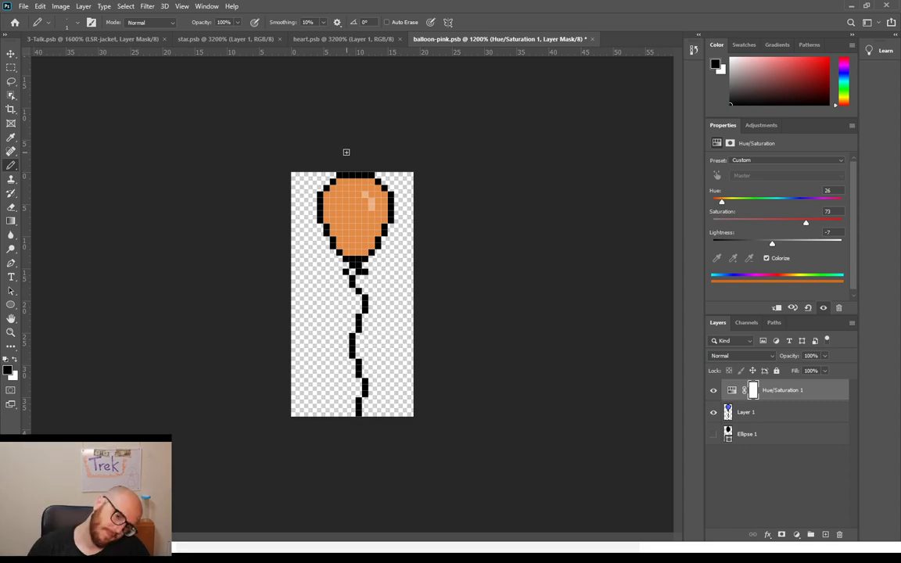
drag(721, 203, 720, 204)
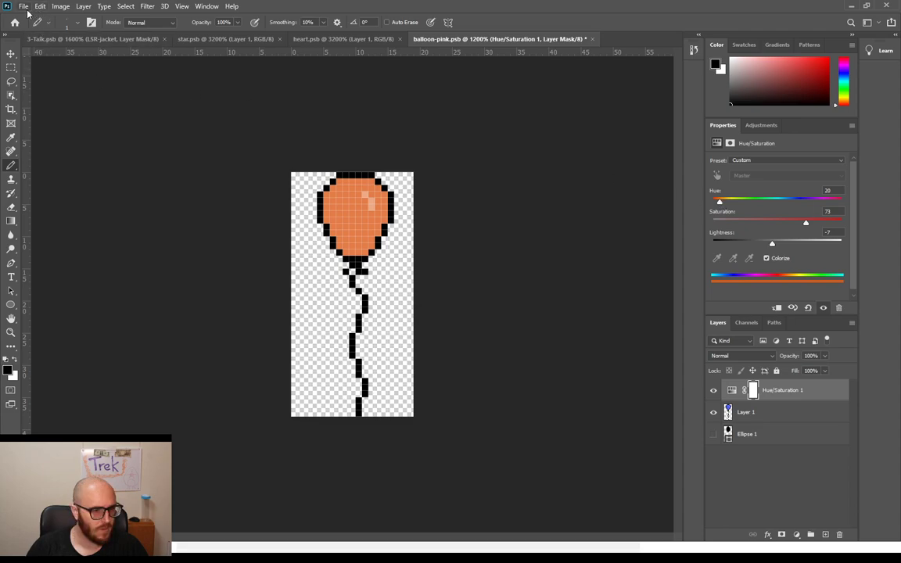
click(49, 135)
key(Return)
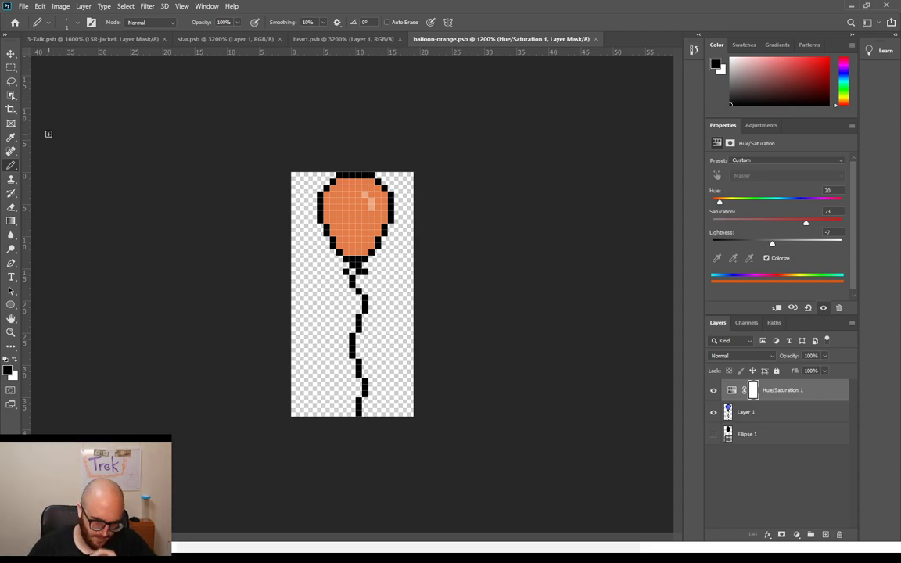
Step: Add a colorizing Hue/Saturation adjustment to heart.psb with hue 360 and saturation 55, and save it as heart-red.psb
click(311, 38)
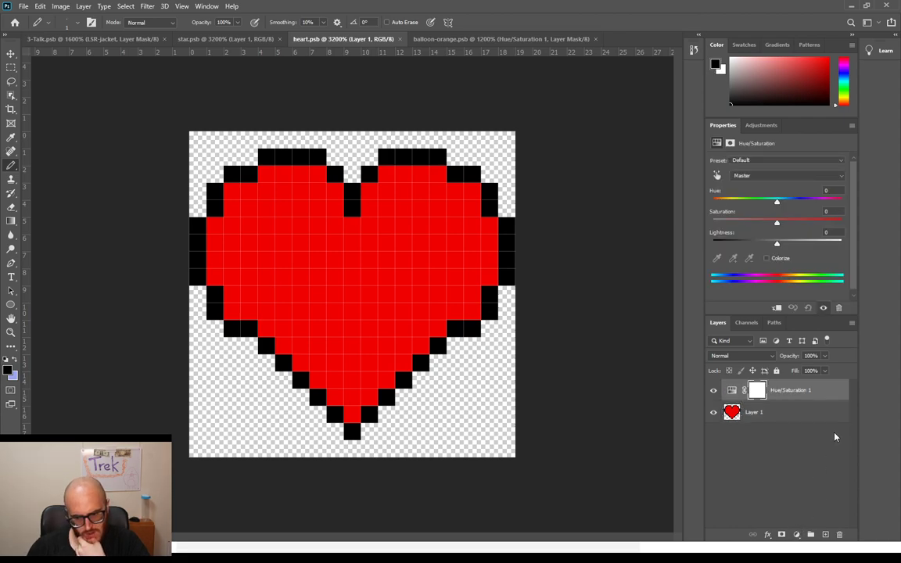
click(766, 258)
drag(712, 202, 850, 209)
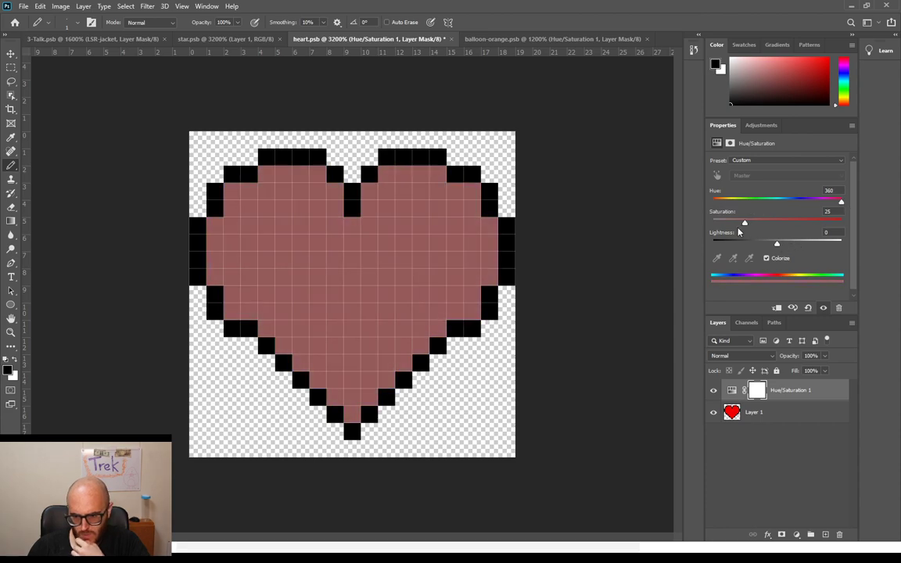
drag(748, 226, 783, 226)
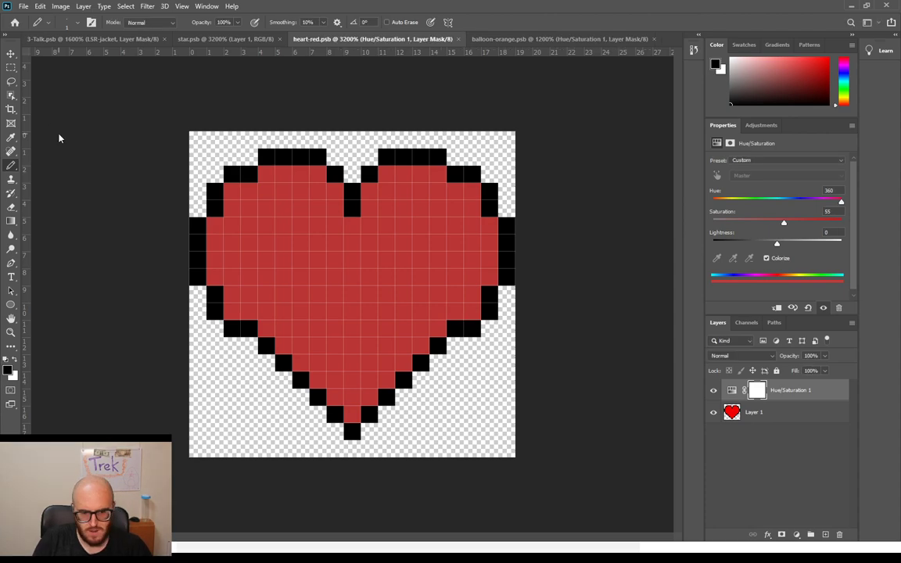
Step: Recolor the heart blue with hue 235 and save it as heart-blue.psb
drag(842, 204, 797, 205)
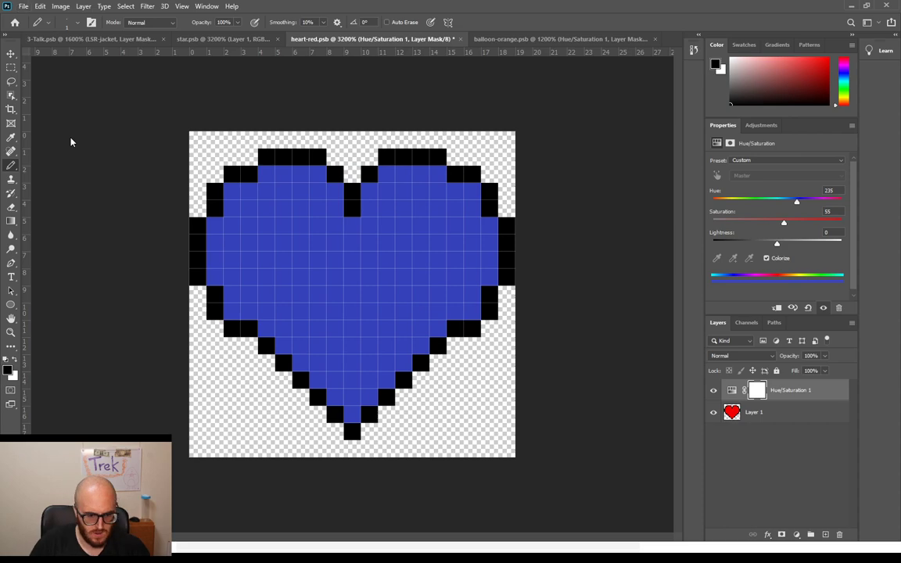
key(ctrl+shift+s)
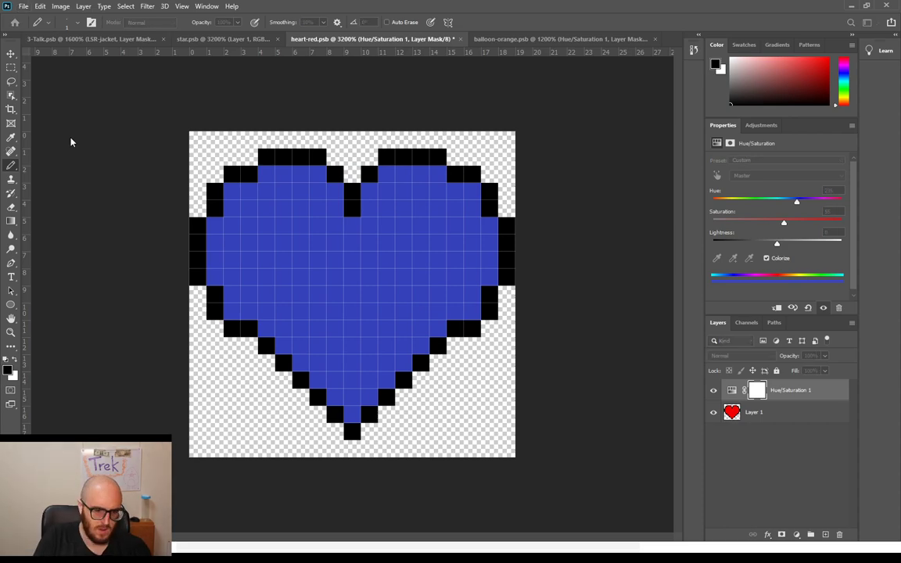
click(557, 163)
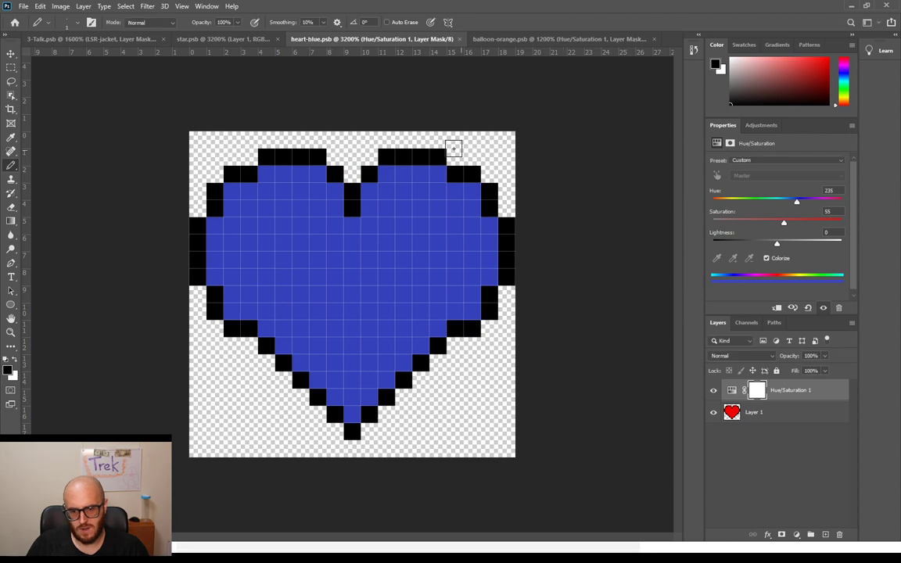
Step: Turn the heart black with lightness -100 and save it as heart-black.psb
drag(780, 246, 713, 244)
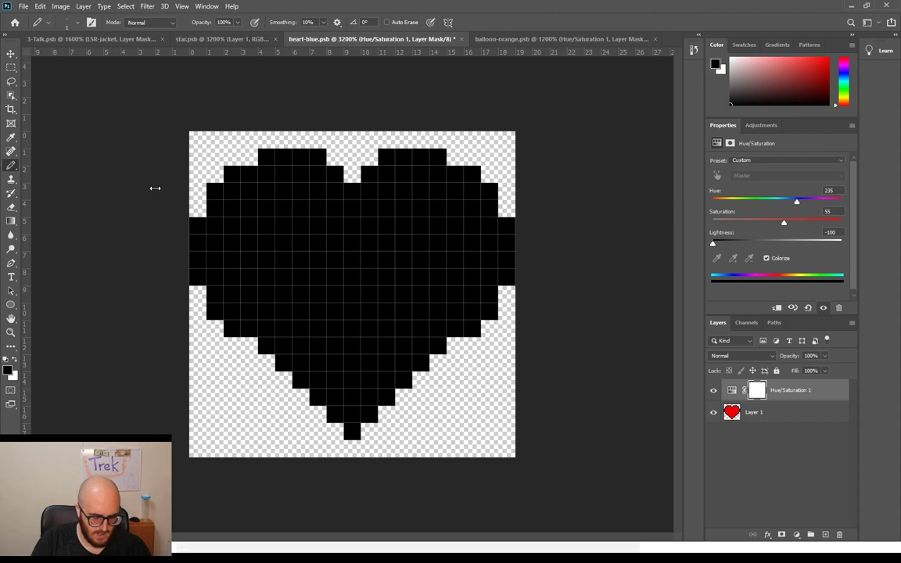
key(ctrl+shift+s)
key(Return)
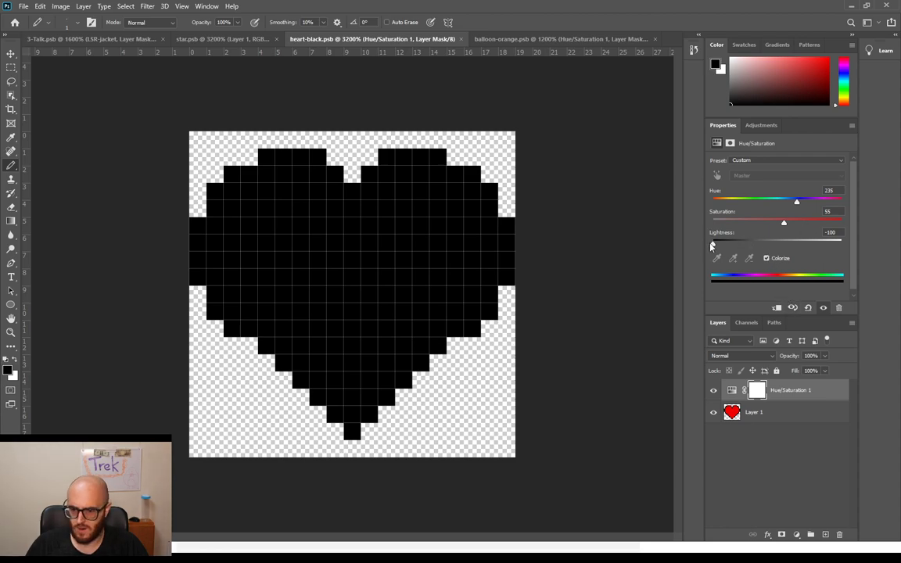
Step: Turn the heart grey by setting the adjustment to hue 219, saturation 0 and lightness +4
drag(712, 246, 712, 223)
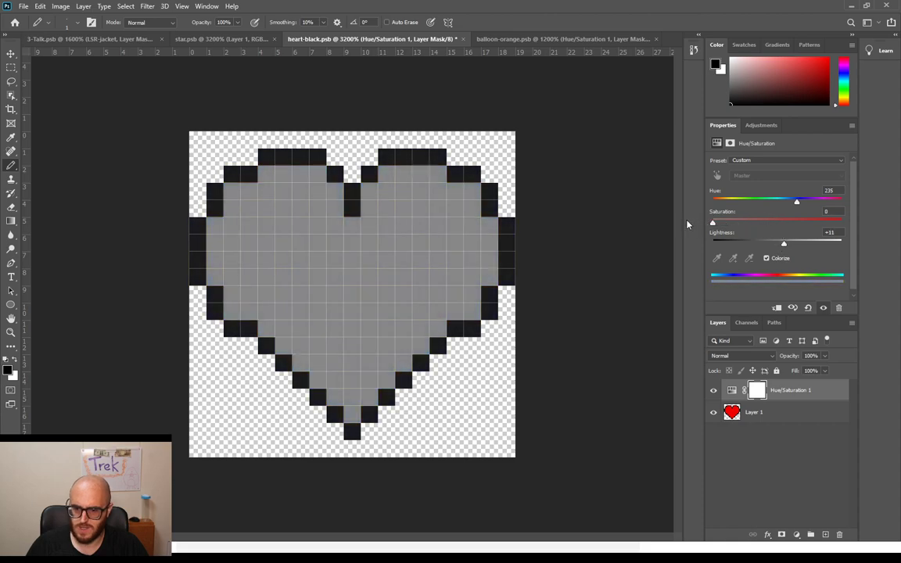
mouse_move(784, 244)
mouse_down()
mouse_move(795, 246)
mouse_move(774, 249)
mouse_move(788, 250)
mouse_up()
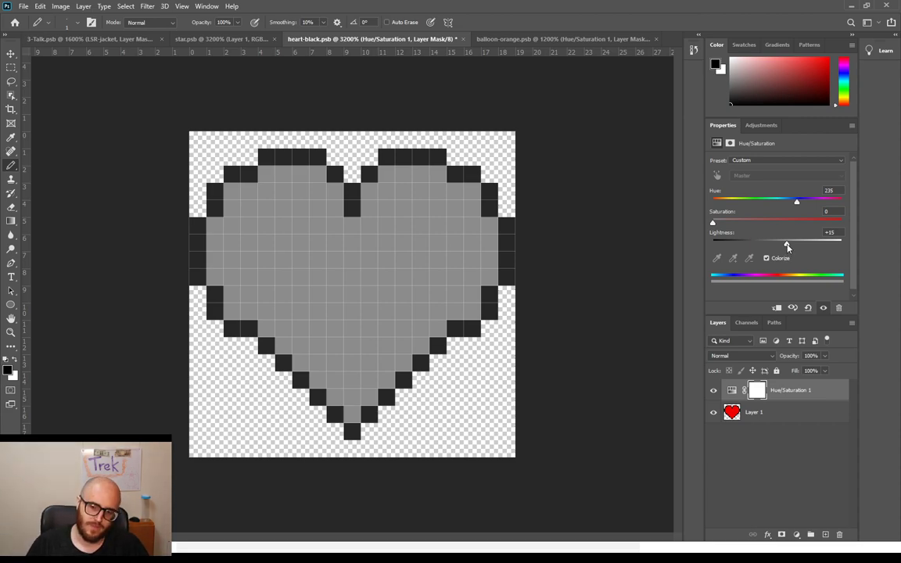
mouse_move(797, 205)
mouse_down()
mouse_move(751, 202)
mouse_move(785, 202)
mouse_up()
drag(787, 248, 780, 249)
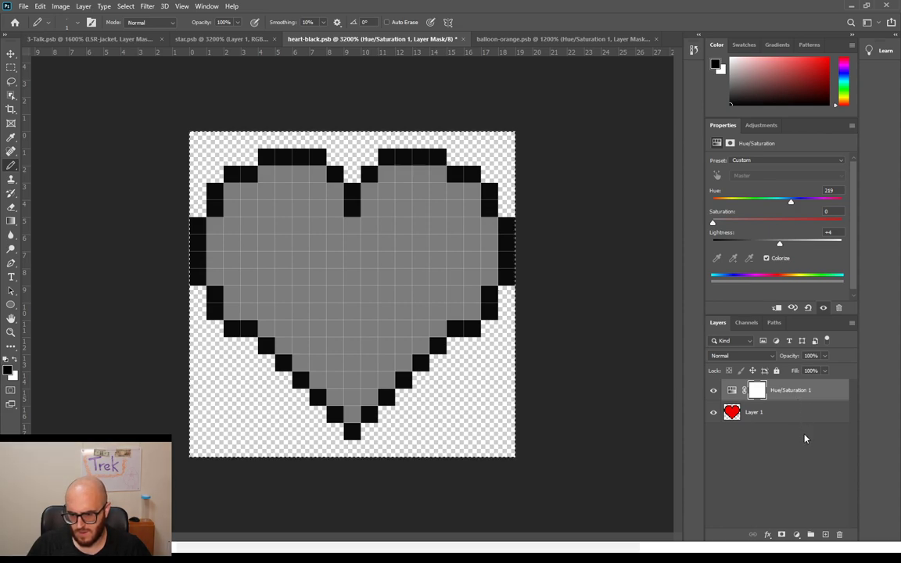
Step: Select the heart's grey interior inside the black outline by adding rectangular marquee selections together
ctrl+click(759, 391)
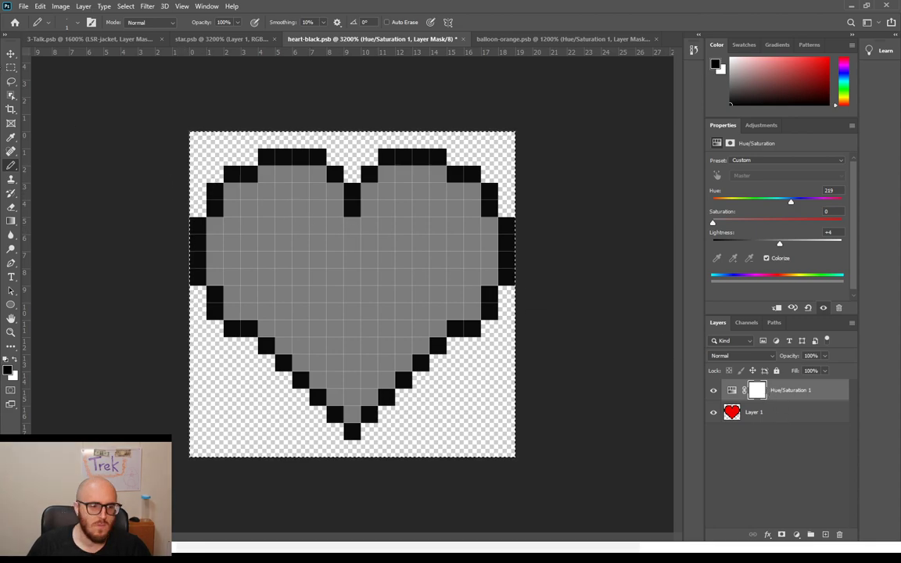
click(11, 67)
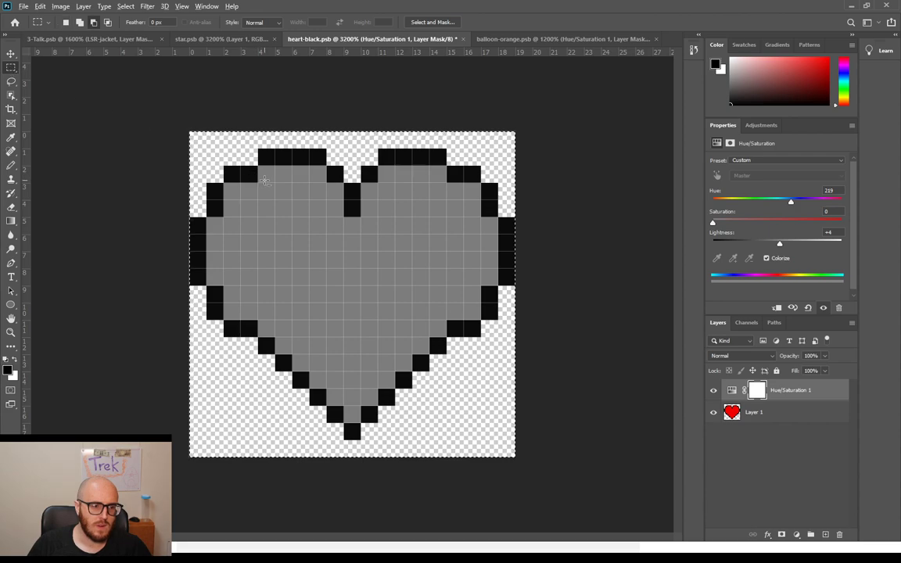
drag(334, 267, 326, 337)
key(shift)
drag(216, 176, 335, 307)
drag(226, 218, 499, 285)
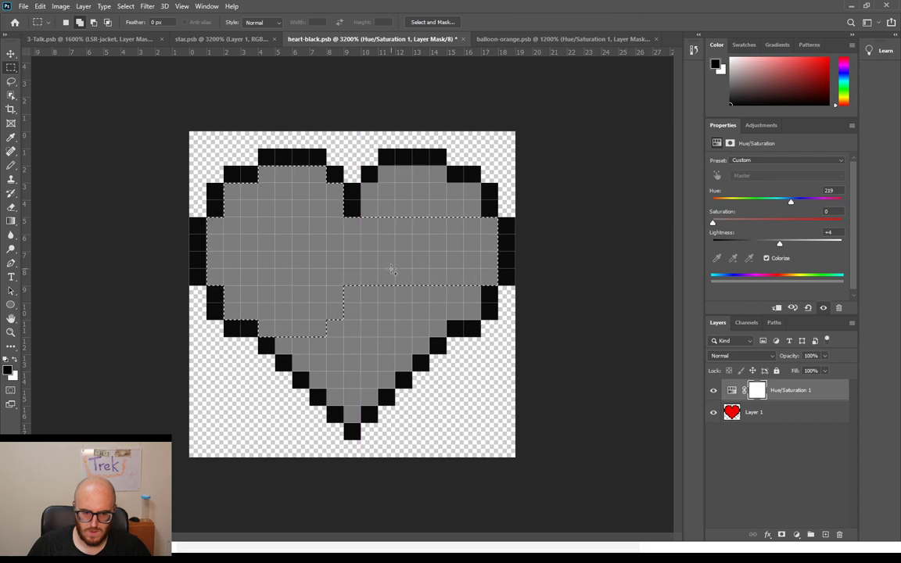
drag(362, 185, 446, 331)
drag(298, 289, 422, 317)
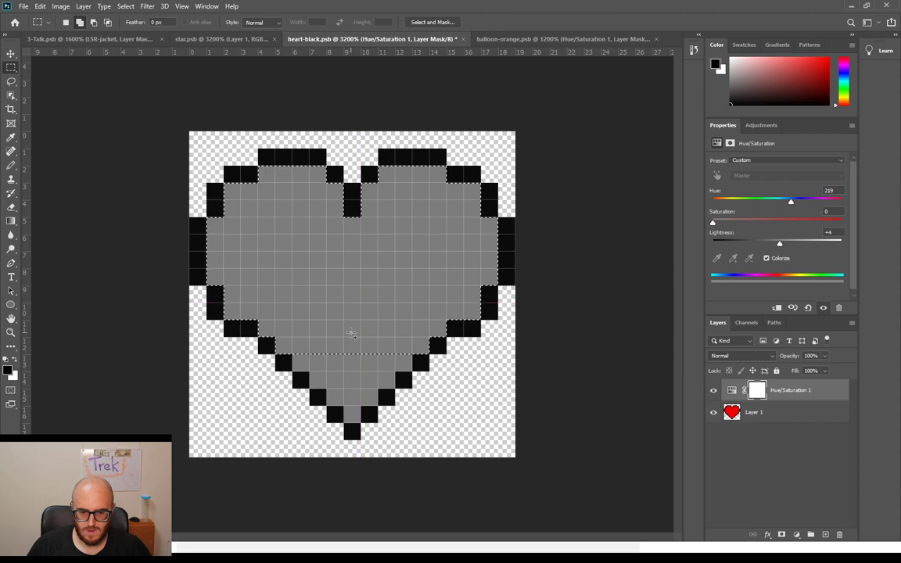
drag(302, 318, 408, 360)
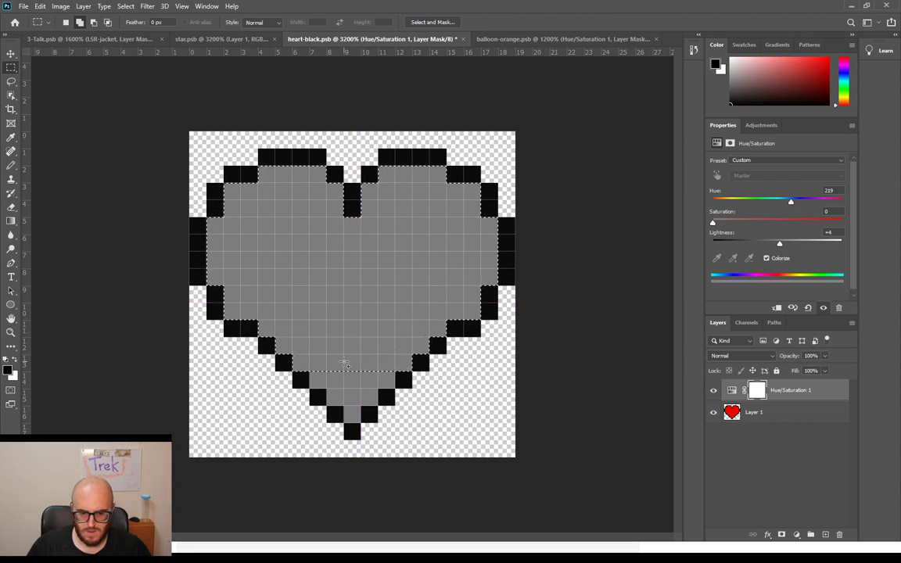
drag(311, 338, 355, 413)
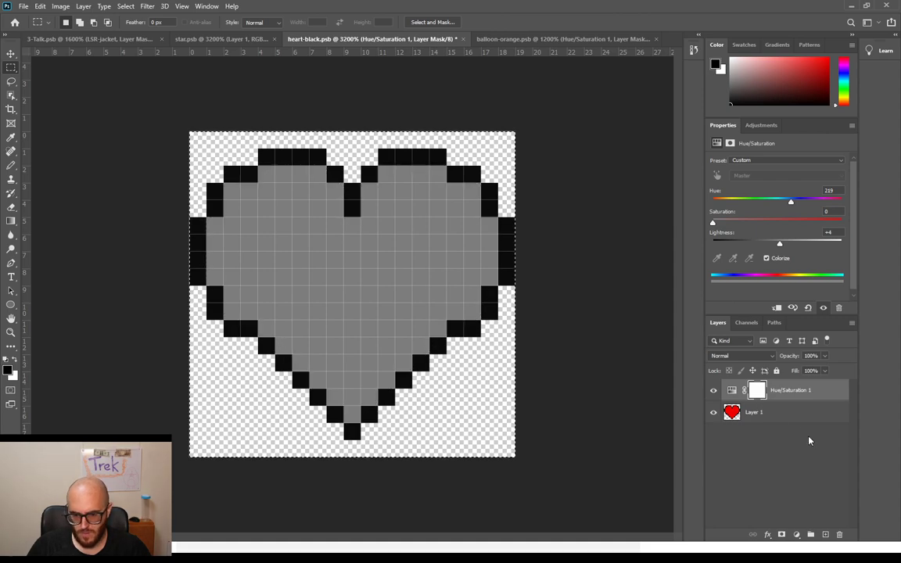
Step: Try painting black over the selected heart interior on the Hue/Saturation layer mask
ctrl+click(763, 397)
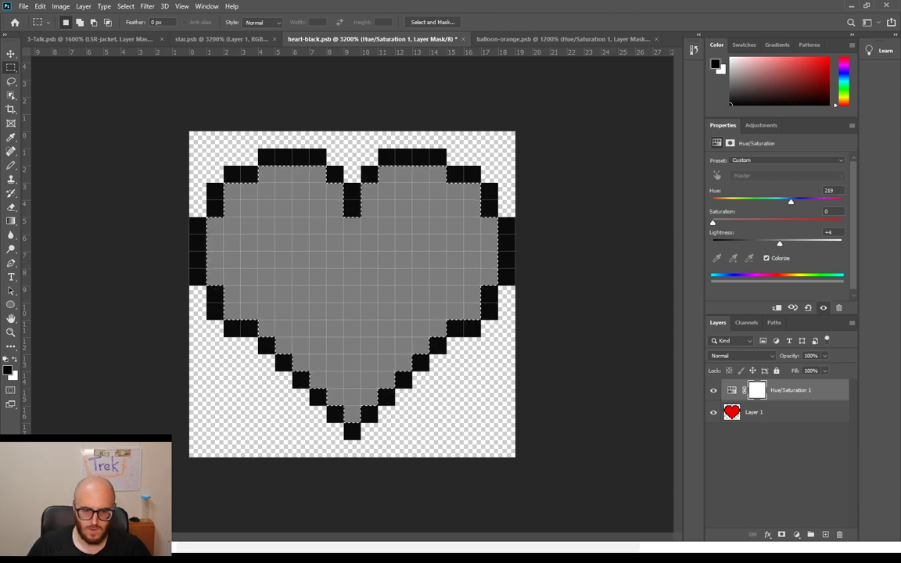
key(b)
click(300, 174)
mouse_move(185, 209)
mouse_down()
mouse_move(231, 188)
mouse_move(349, 180)
mouse_move(247, 208)
mouse_move(147, 256)
mouse_move(276, 205)
mouse_move(160, 260)
mouse_move(324, 194)
mouse_up()
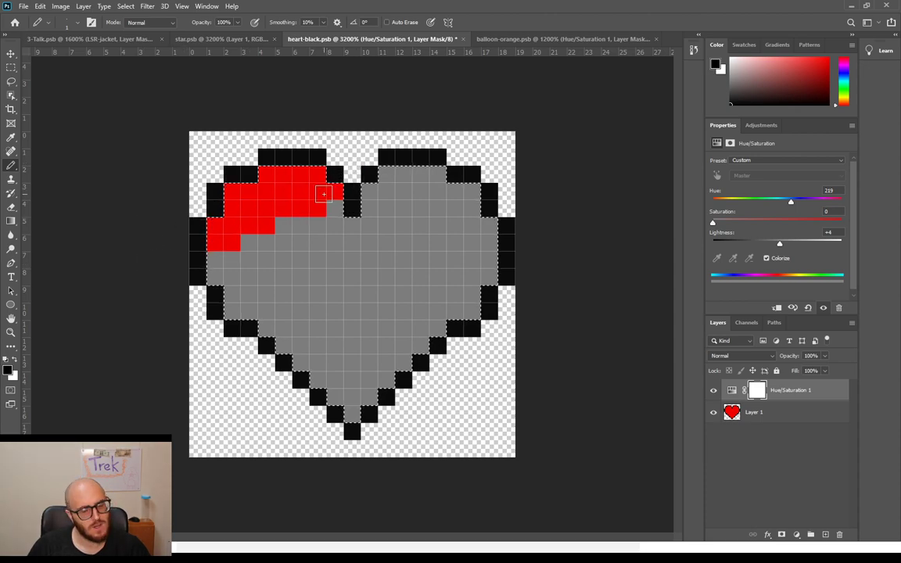
key(ctrl+z)
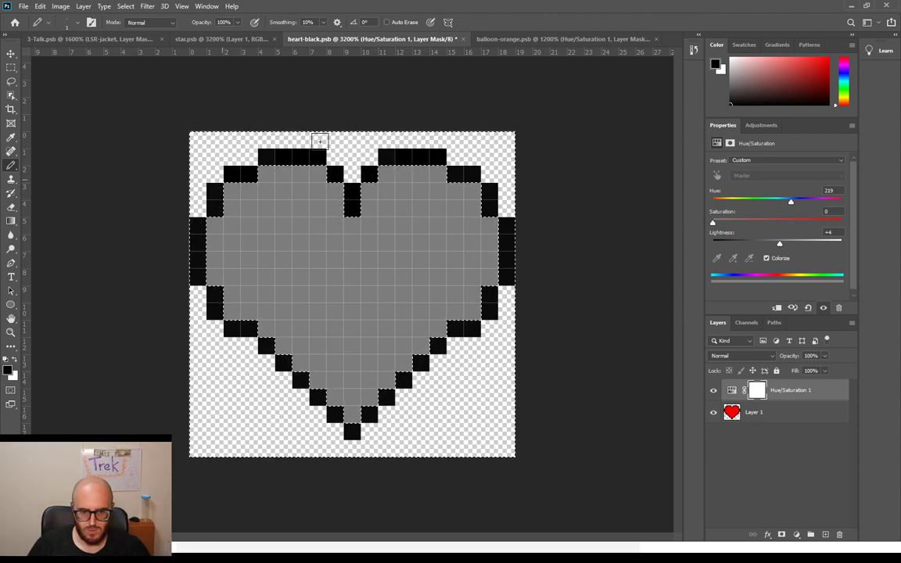
Step: Invert the selection and paint the outline and everything outside the heart's interior black on the Hue/Saturation mask
drag(236, 159, 334, 173)
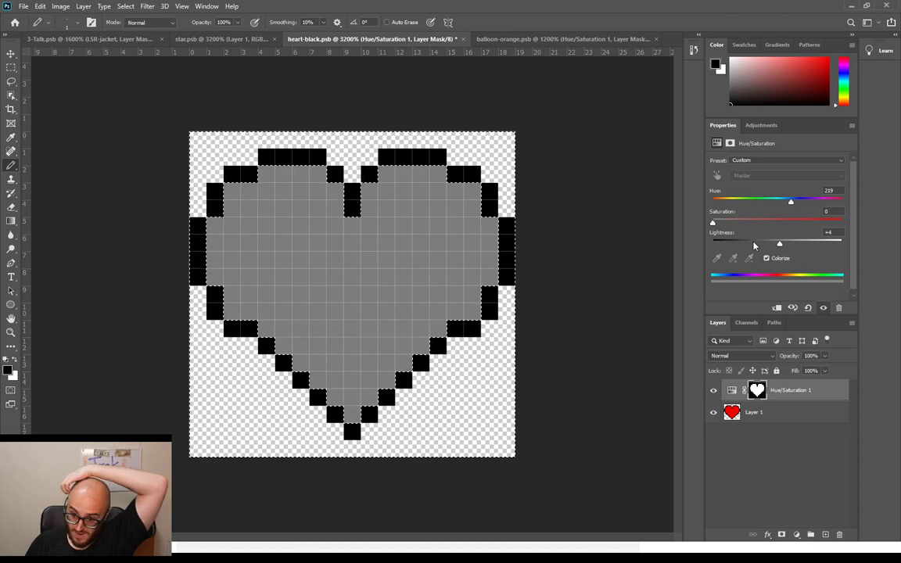
Step: Turn the heart's interior white with lightness +100 and save the file as heart-white.psb
drag(780, 243, 844, 252)
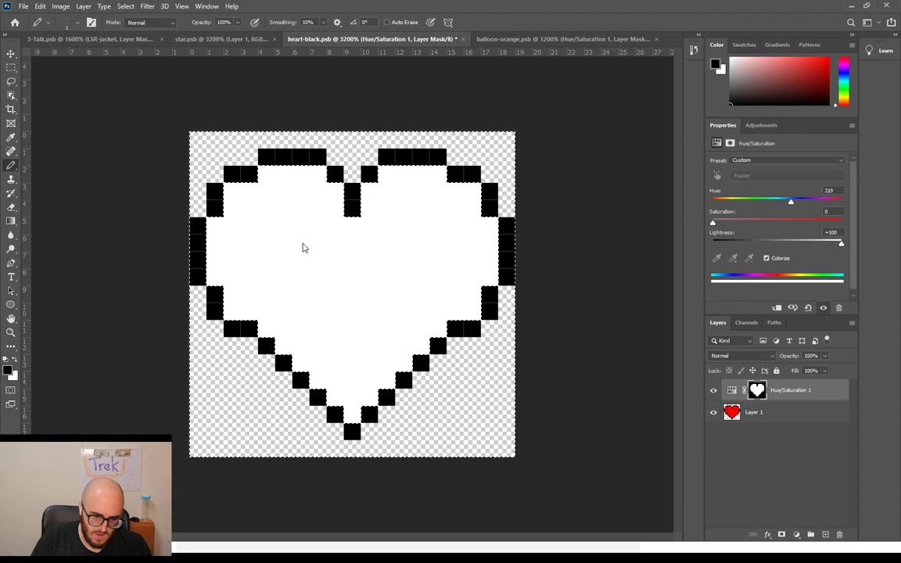
key(ctrl+shift+s)
key(Return)
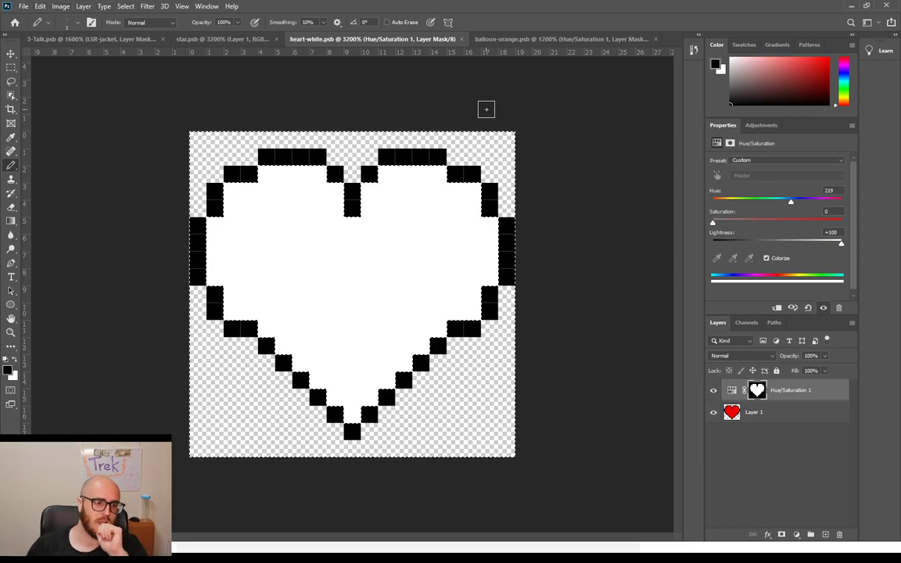
Step: Recolour the heart pink with hue 291, saturation 43 and lightness +28, and save the file as heart-pink.psb
drag(793, 204, 816, 206)
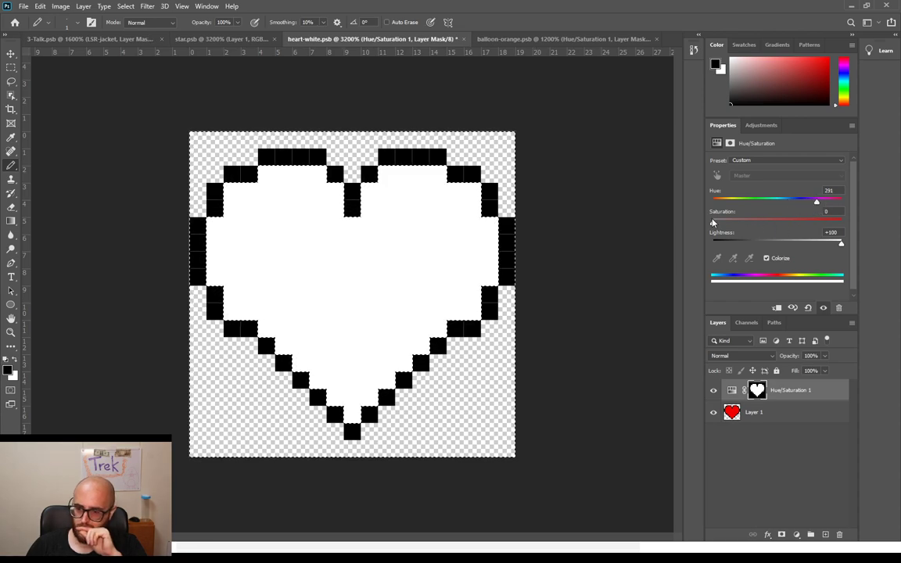
drag(712, 223, 788, 226)
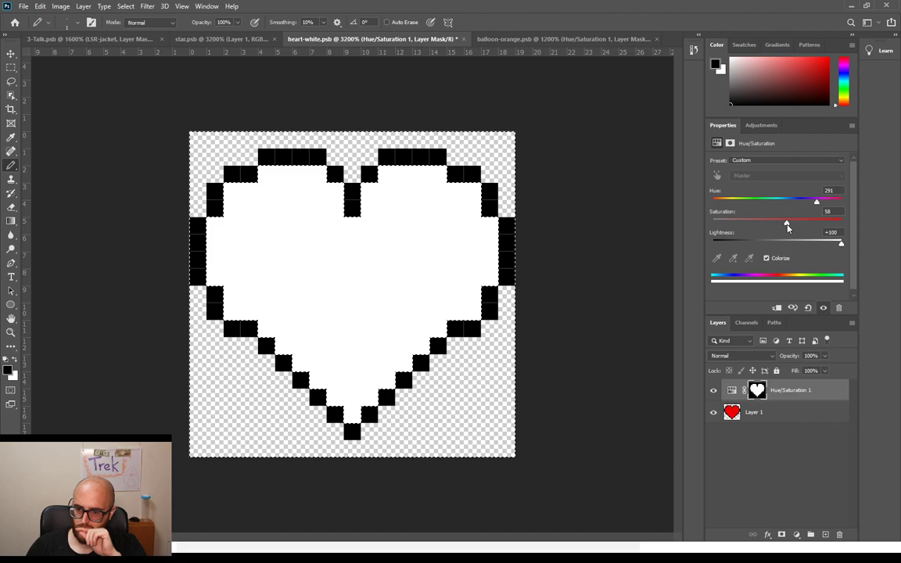
drag(843, 247, 768, 226)
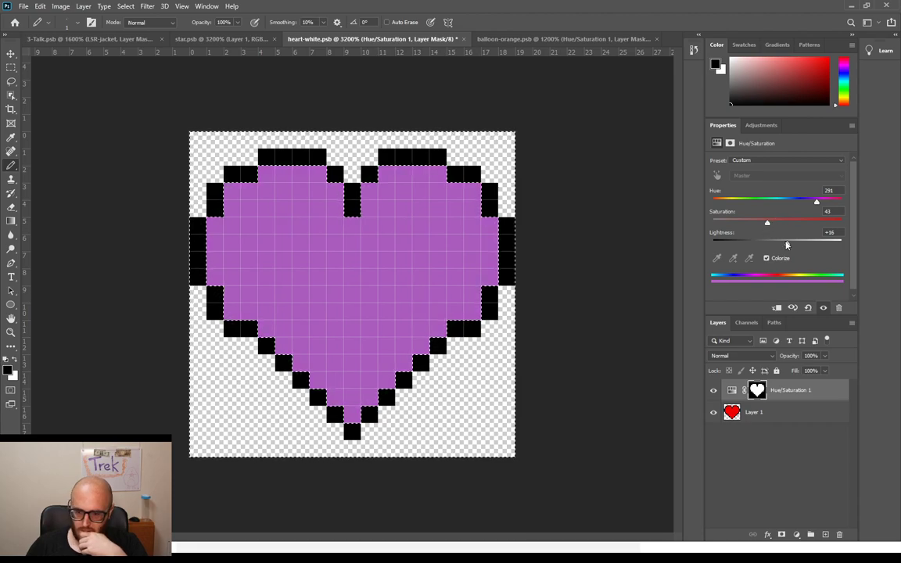
drag(787, 244, 794, 244)
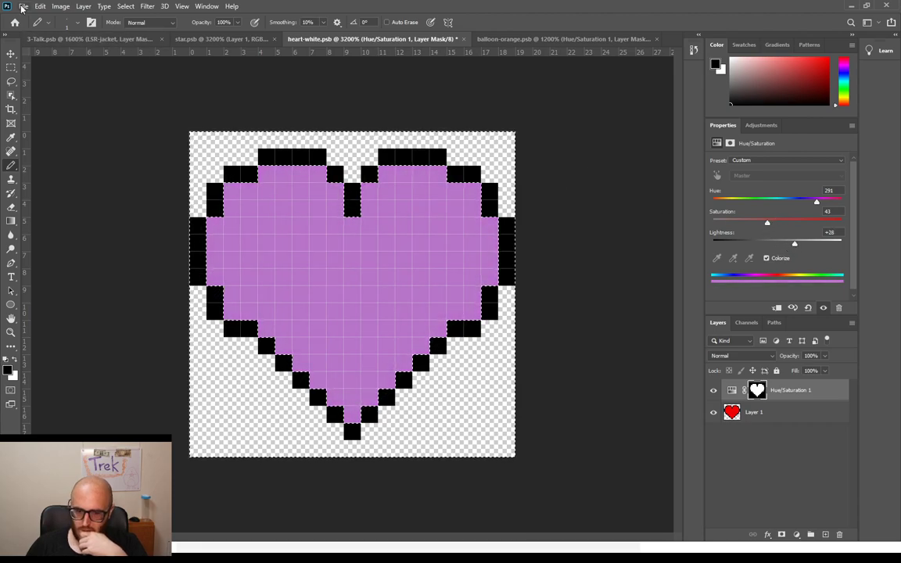
click(56, 136)
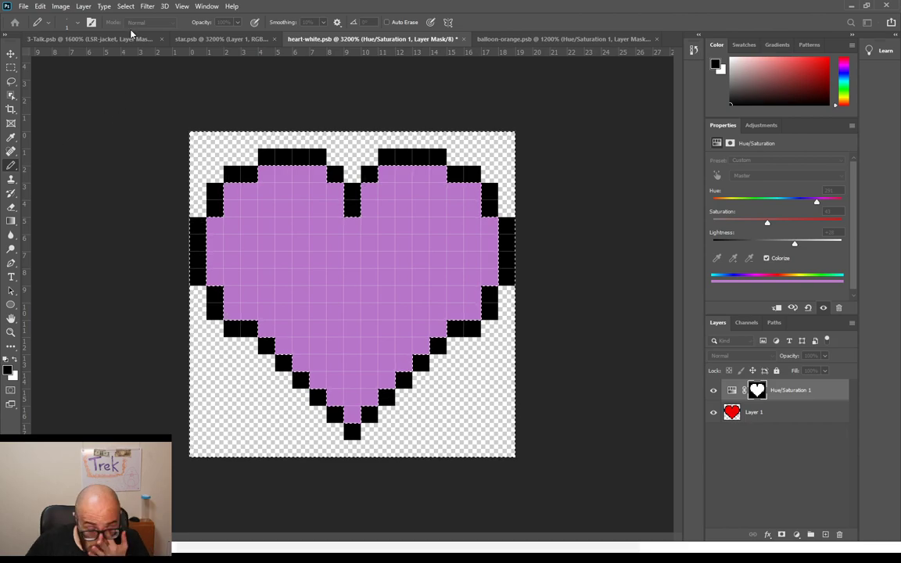
click(571, 154)
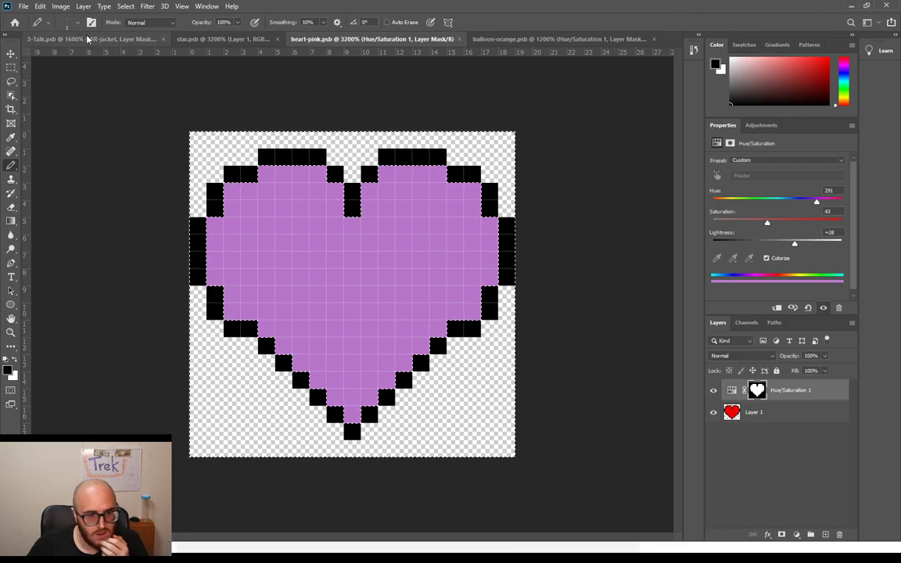
Step: Add a Hue/Saturation adjustment layer above the yellow star's Layer 1 in star.psb and turn on Colorize
click(213, 39)
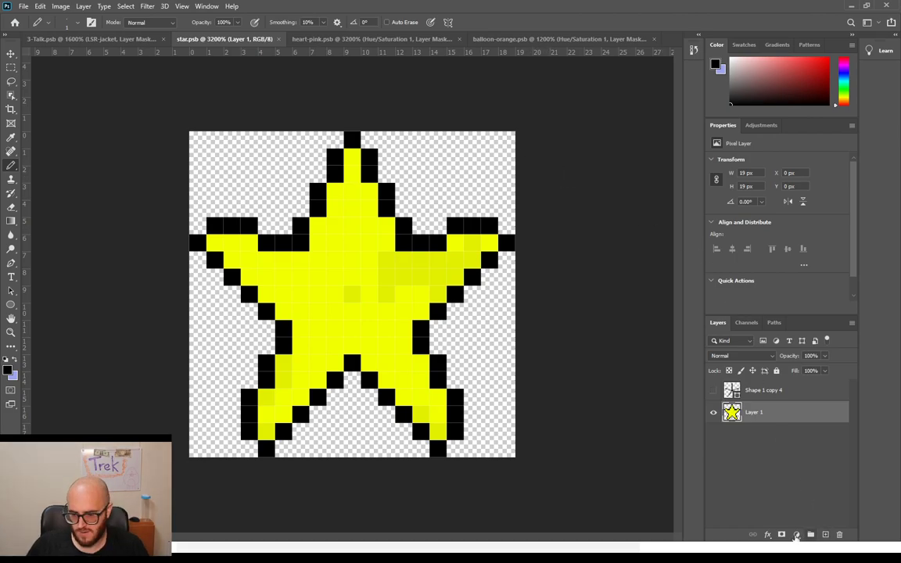
click(819, 433)
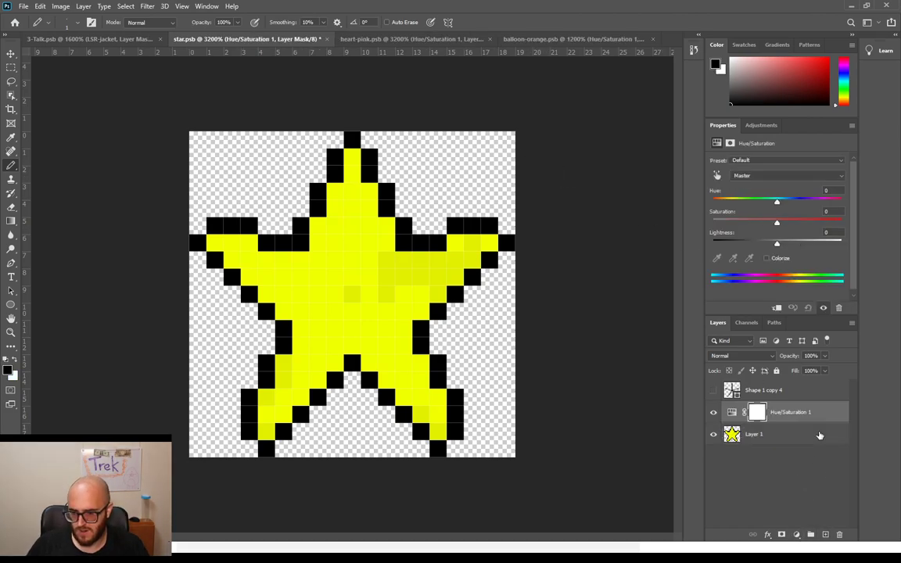
click(767, 258)
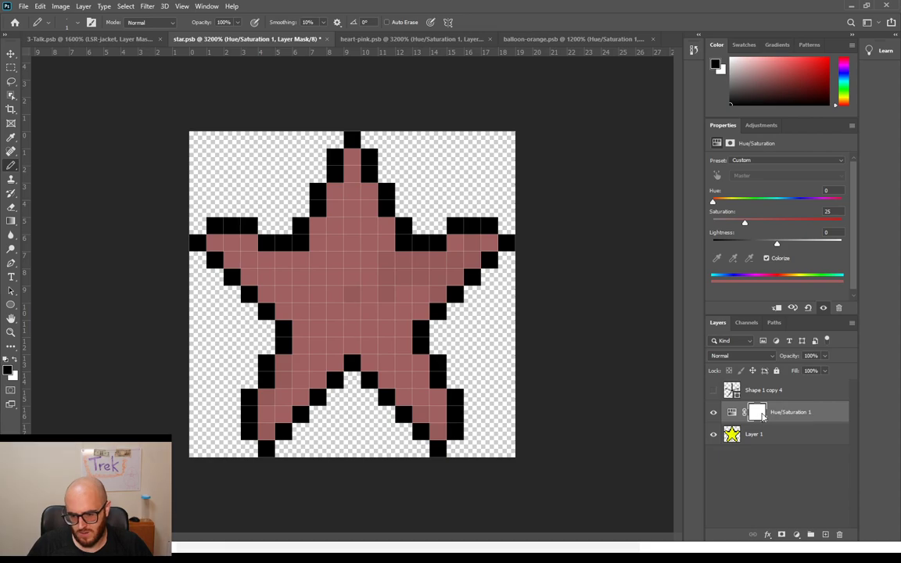
Step: Display the star's Hue/Saturation layer mask on its own and fill it entirely with black using the Paint Bucket
ctrl+click(761, 415)
alt+click(759, 415)
shift+click(757, 414)
shift+click(757, 415)
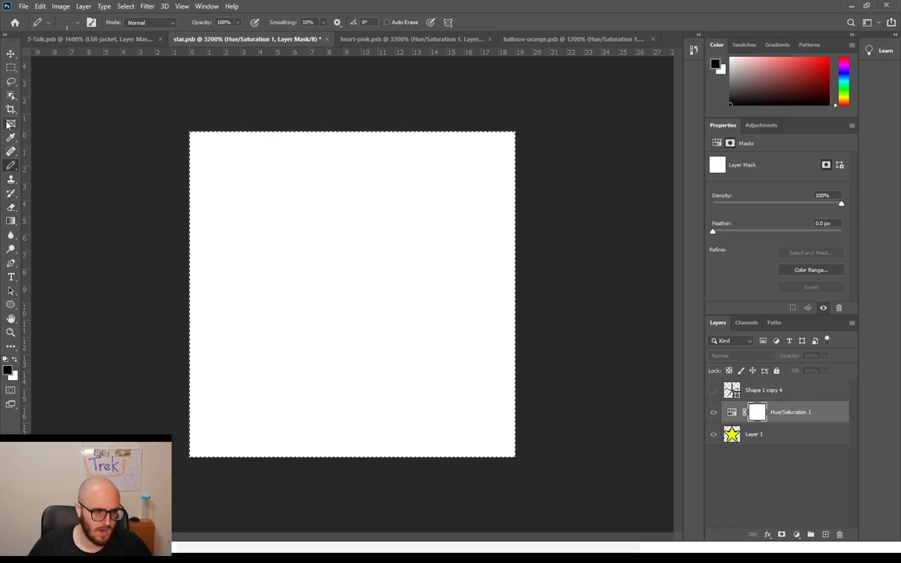
key(g)
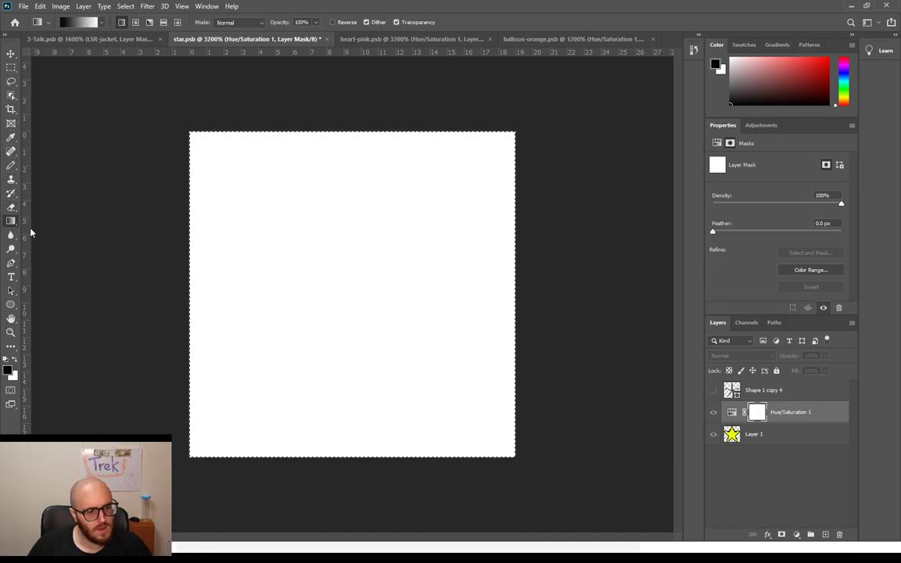
key(shift+g)
click(337, 316)
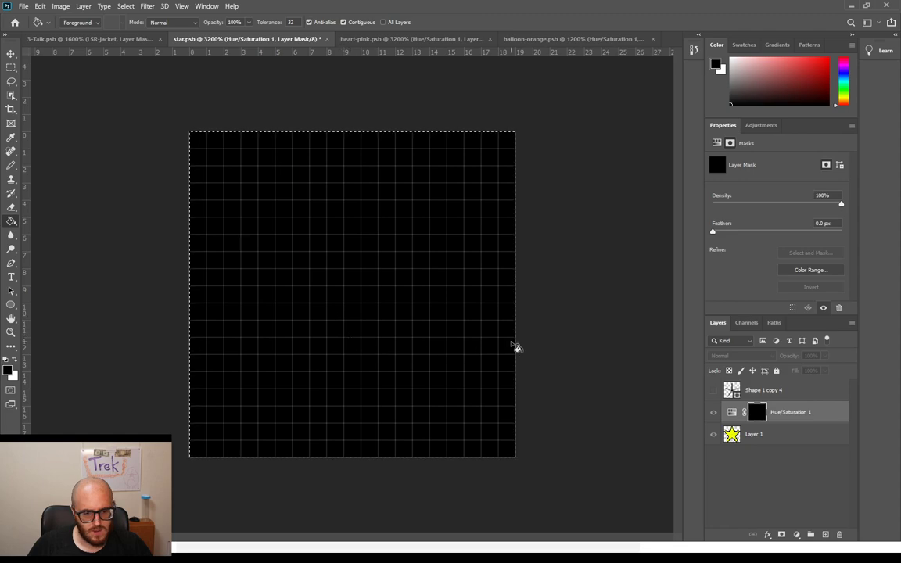
Step: Paint the star's entire interior white on the Hue/Saturation 1 layer mask with the Pencil tool, leaving the outline unpainted
alt+click(756, 415)
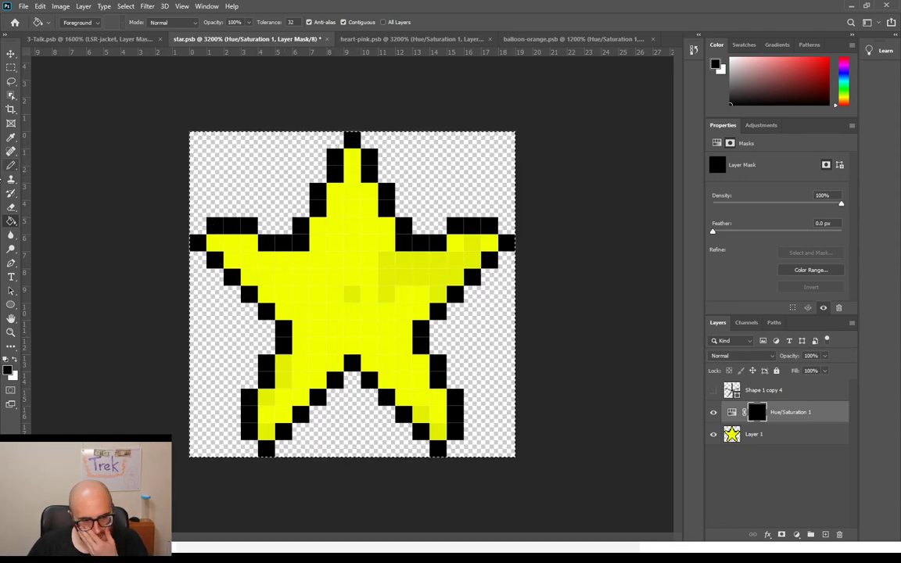
click(12, 166)
key(x)
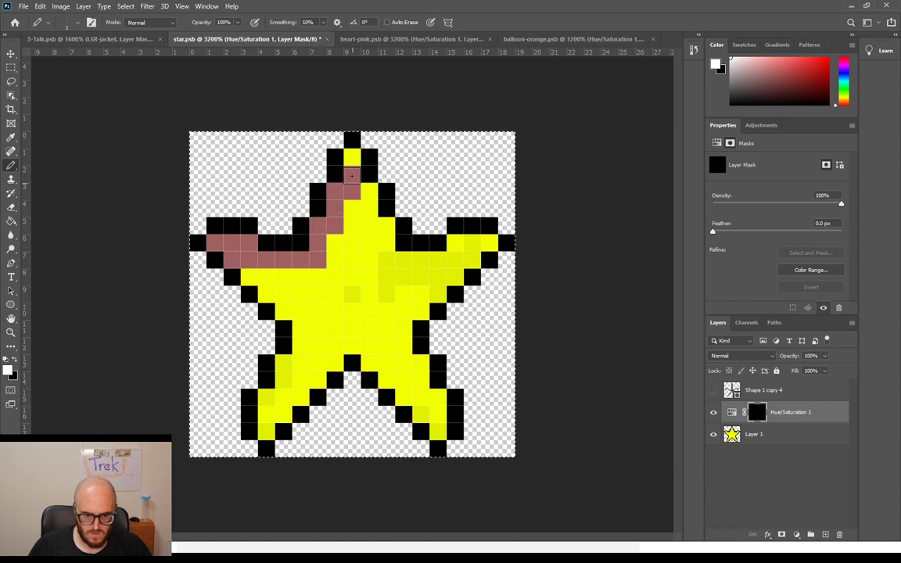
drag(351, 162, 368, 199)
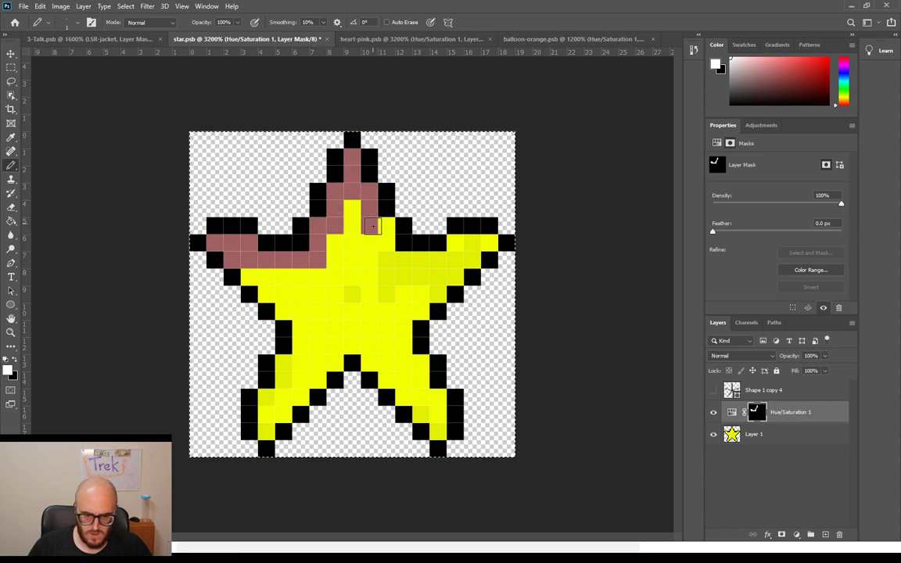
click(454, 246)
click(483, 245)
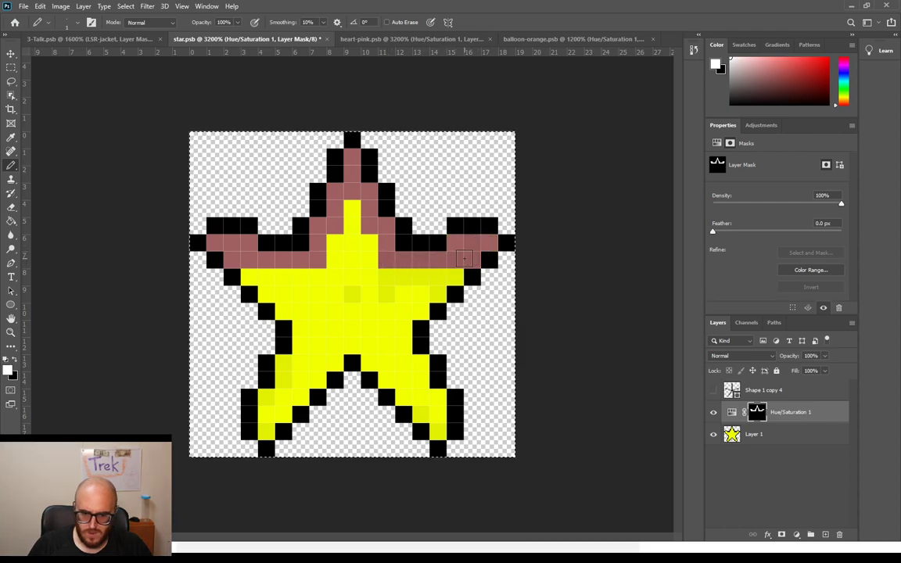
click(435, 291)
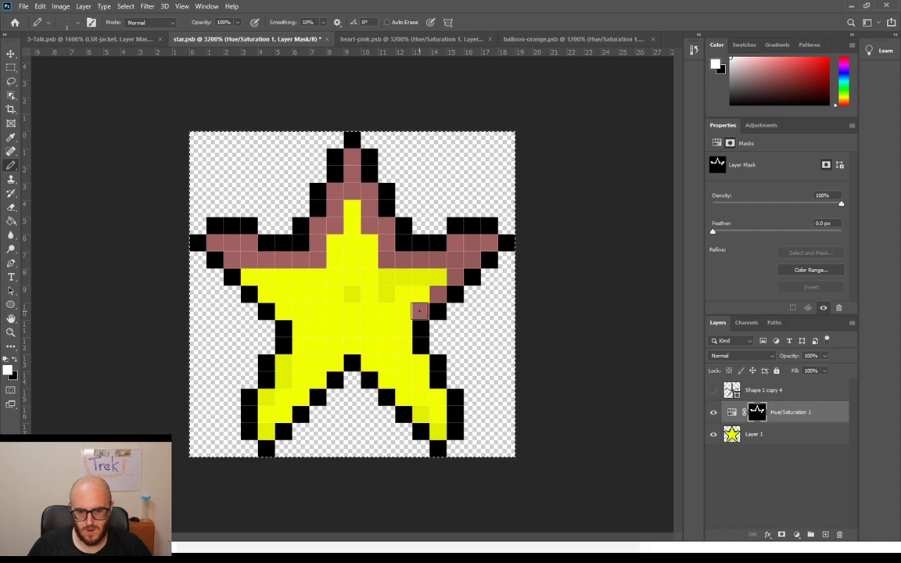
drag(403, 325, 402, 350)
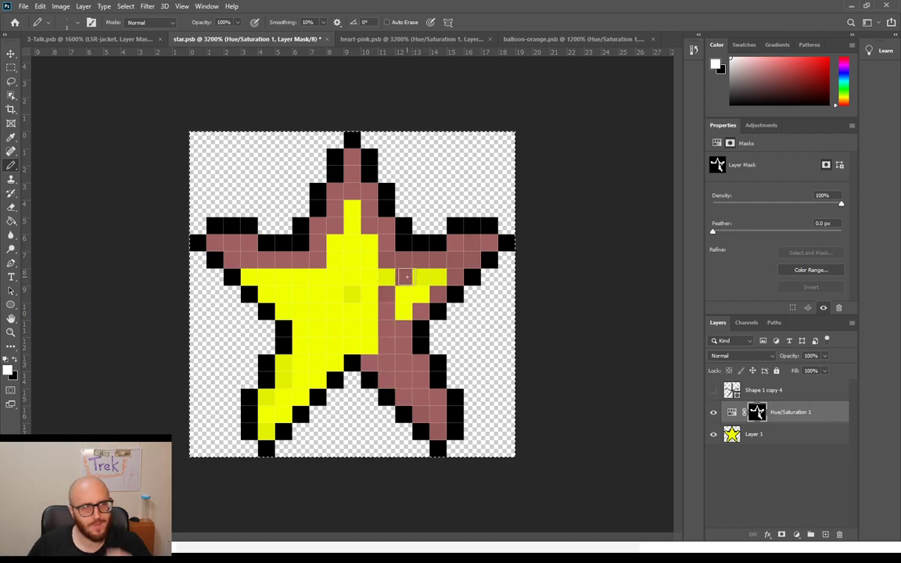
click(353, 345)
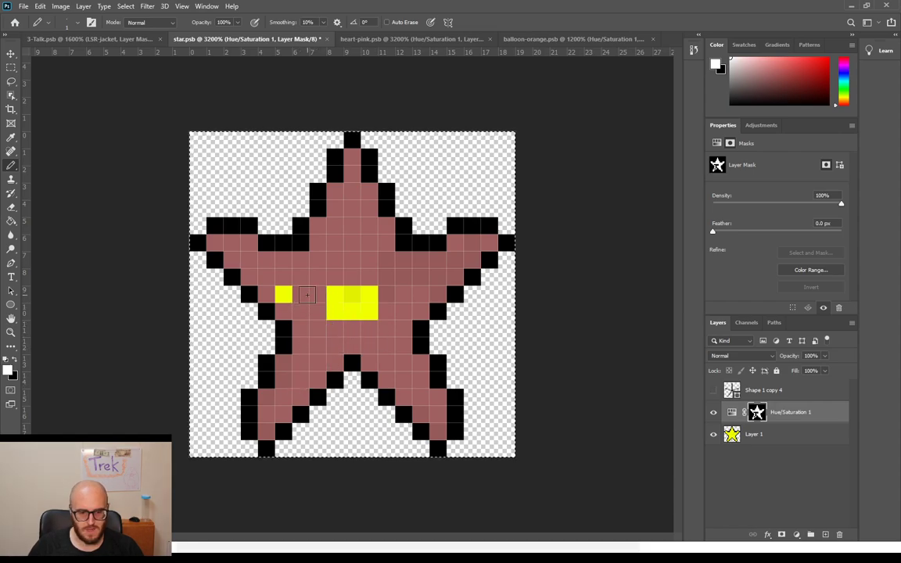
drag(387, 300, 301, 320)
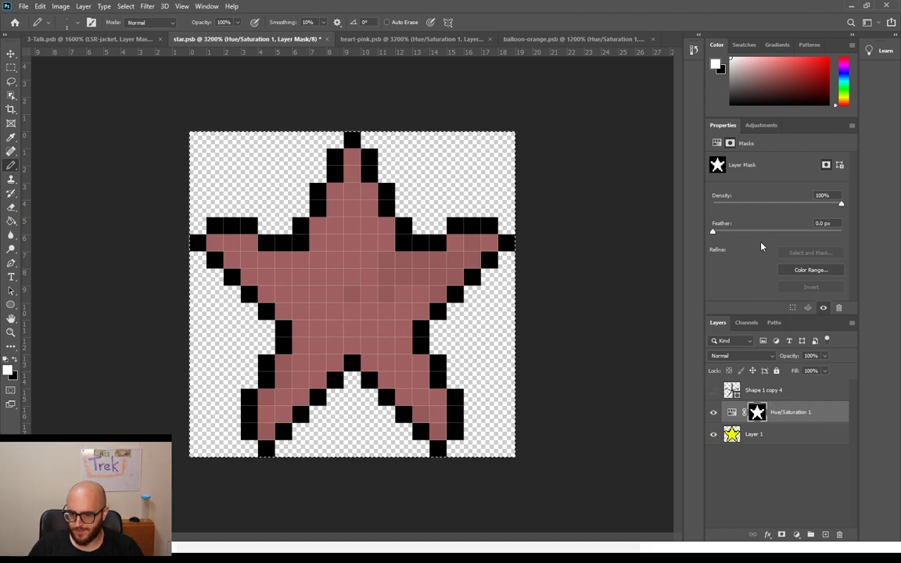
Step: Colour the star red with Hue 0, Saturation 63 and Lightness +11 in the Hue/Saturation adjustment, and save it as star-red.psb
click(732, 412)
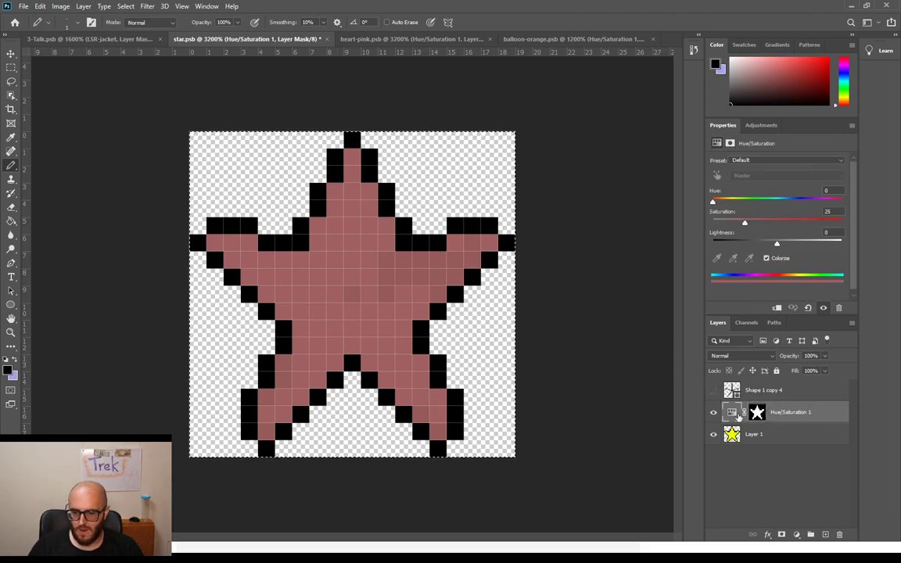
drag(714, 202, 737, 203)
mouse_move(778, 245)
mouse_down()
mouse_move(830, 245)
mouse_move(766, 245)
mouse_up()
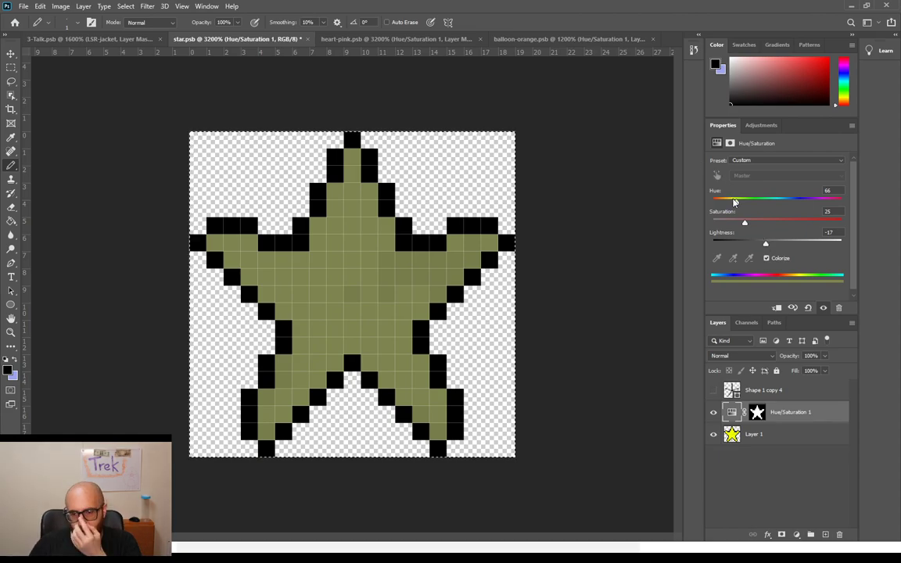
drag(736, 202, 712, 202)
drag(775, 223, 793, 223)
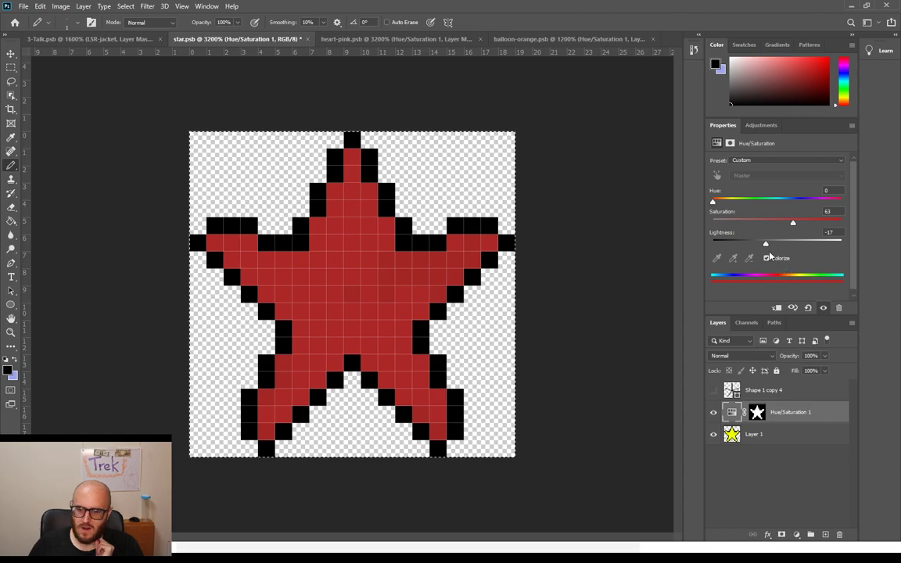
drag(779, 247, 787, 252)
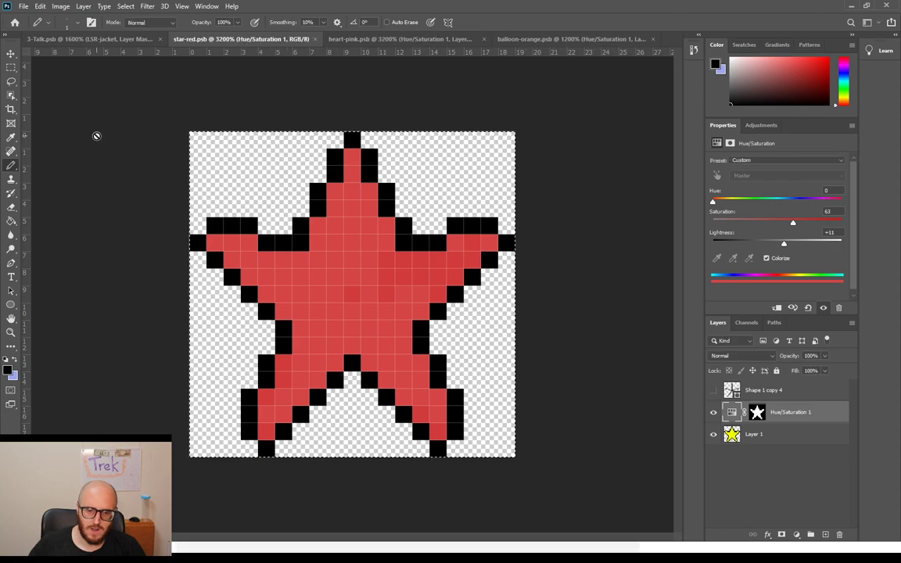
Step: Recolour the star yellow with Hue 54 and Saturation 75, and save the variant as star-yellow.psb
drag(712, 201, 732, 201)
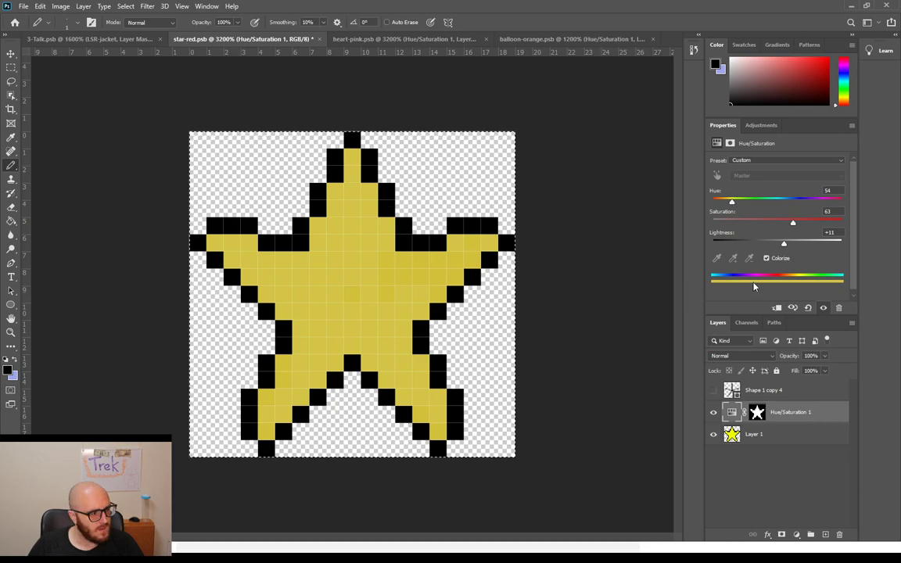
drag(792, 223, 809, 226)
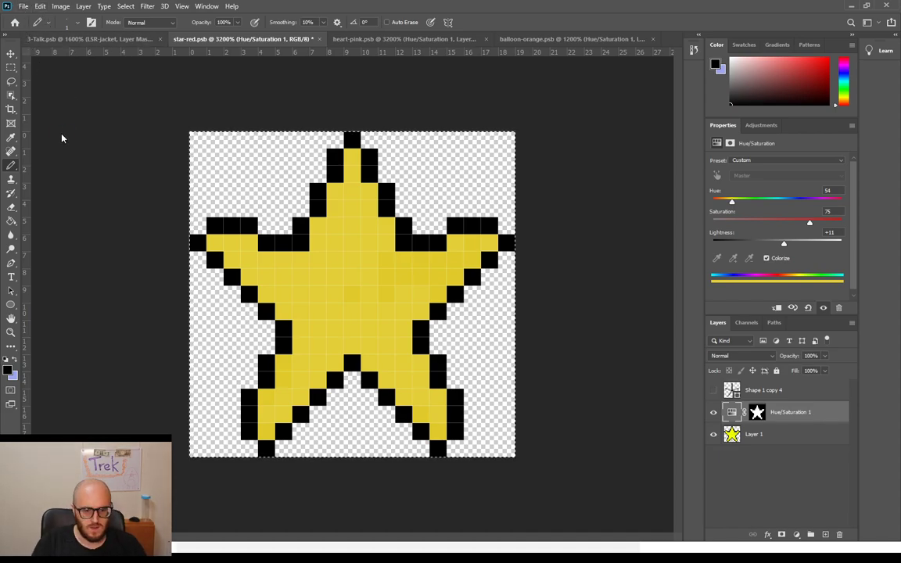
key(ctrl+shift+s)
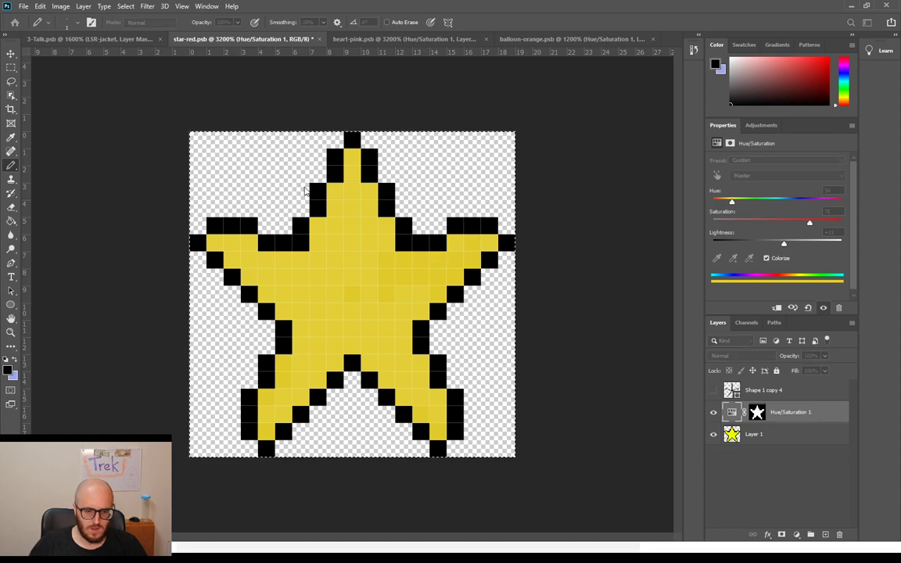
key(Return)
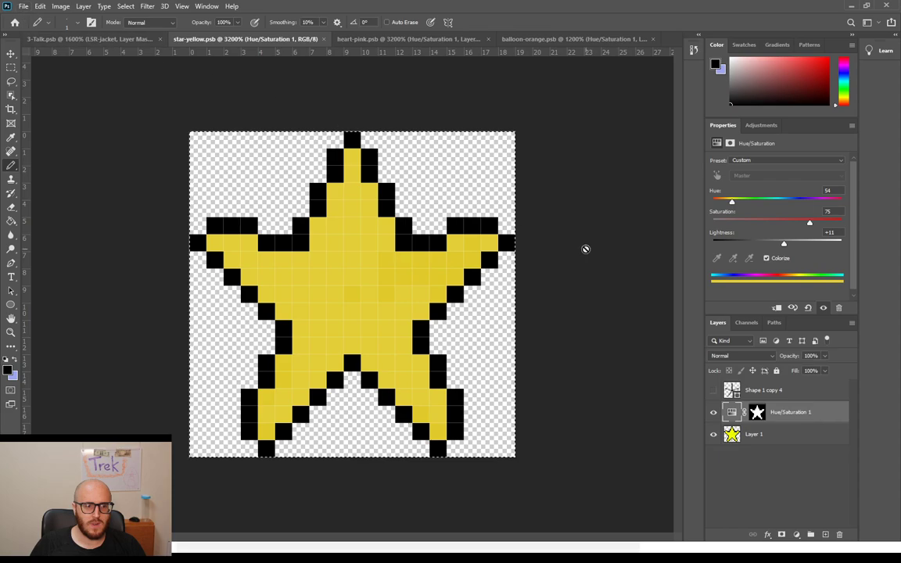
Step: Recolour the star green by setting the adjustment's Hue to 132, and save the variant as star-green.psb
drag(732, 204, 761, 205)
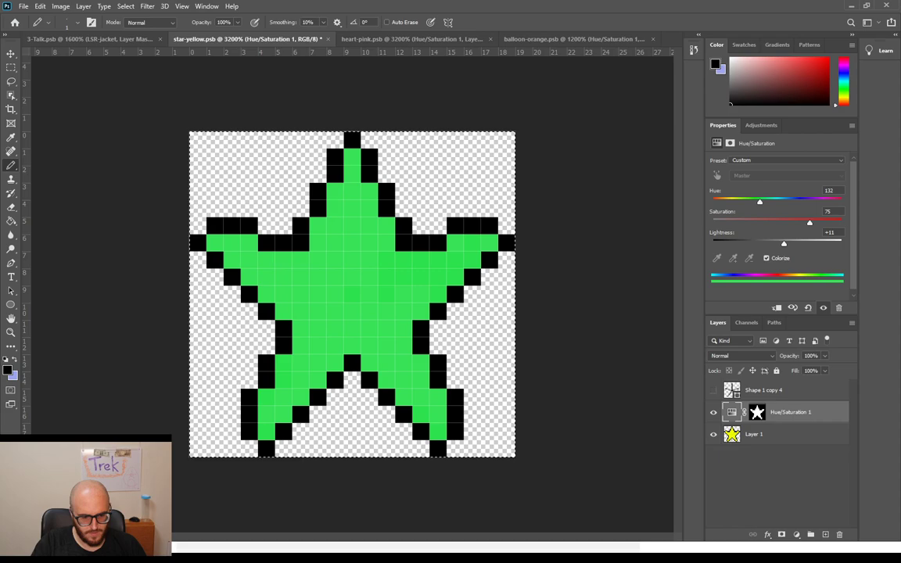
key(ctrl+shift+s)
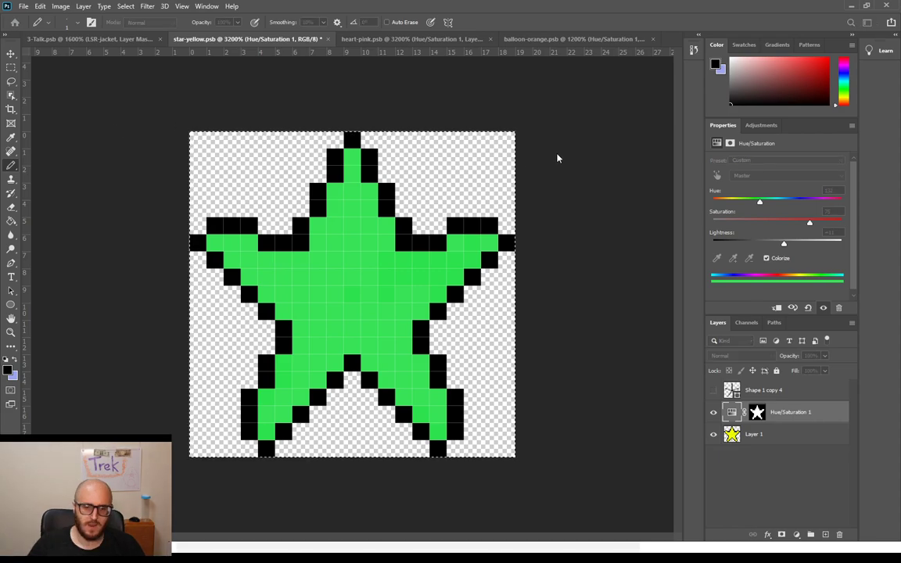
key(Return)
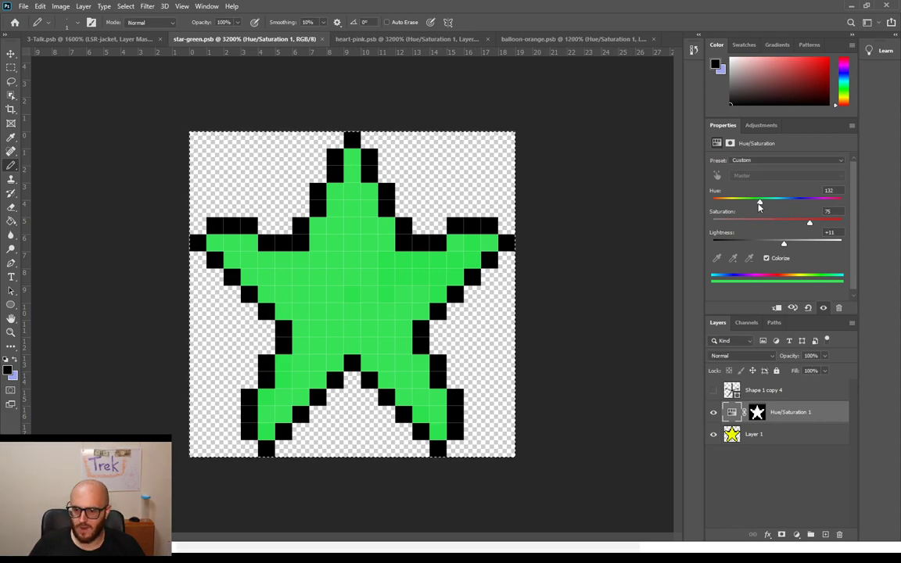
Step: Turn the star white with Saturation 56 and Lightness +100, and save the variant as star-white.psb
click(785, 247)
drag(810, 223, 857, 252)
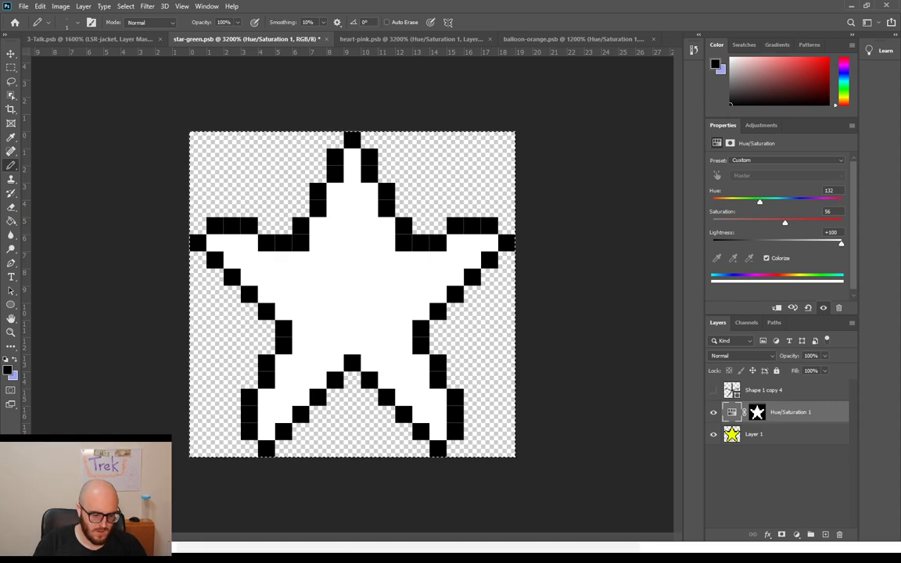
key(ctrl+shift+s)
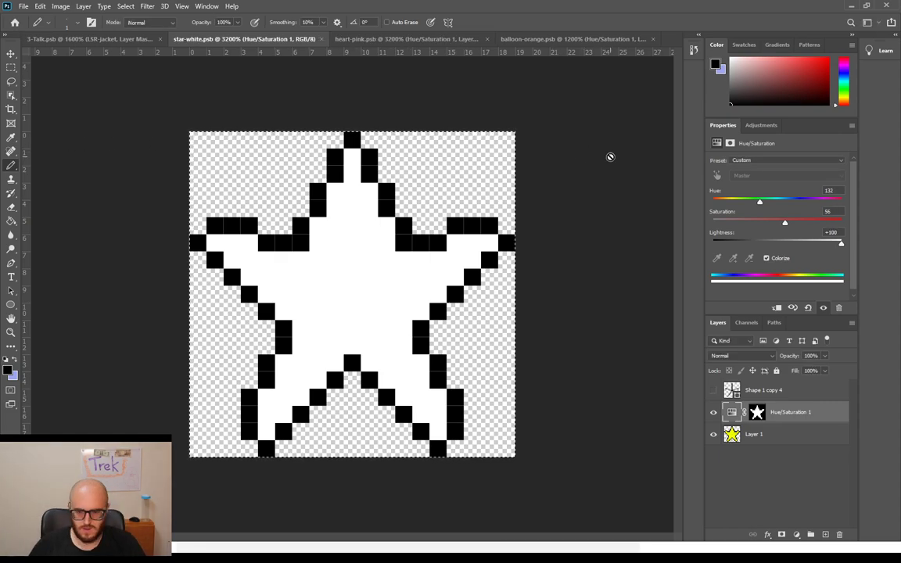
Step: Turn the star black by setting Lightness to -100, and save the variant as star-black.psb
drag(842, 244, 697, 243)
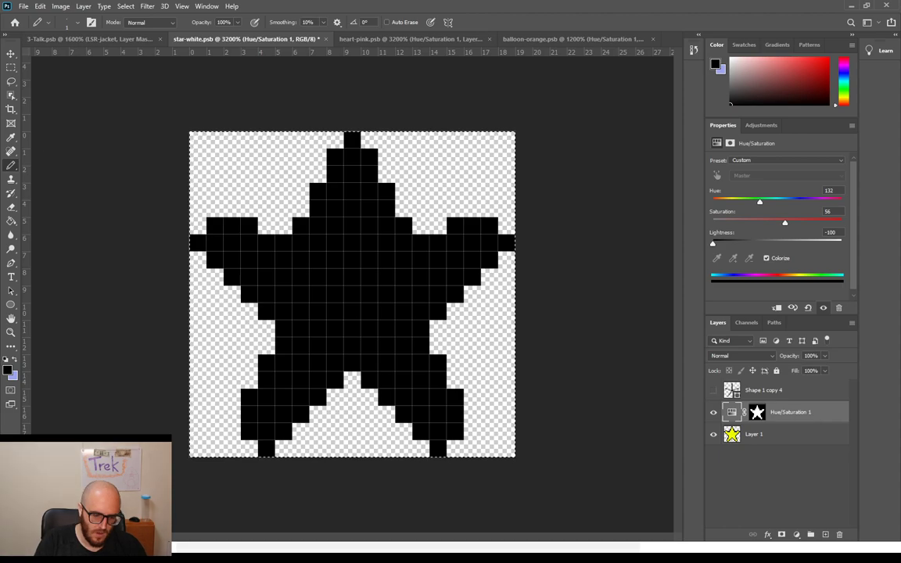
key(ctrl+shift+s)
key(Return)
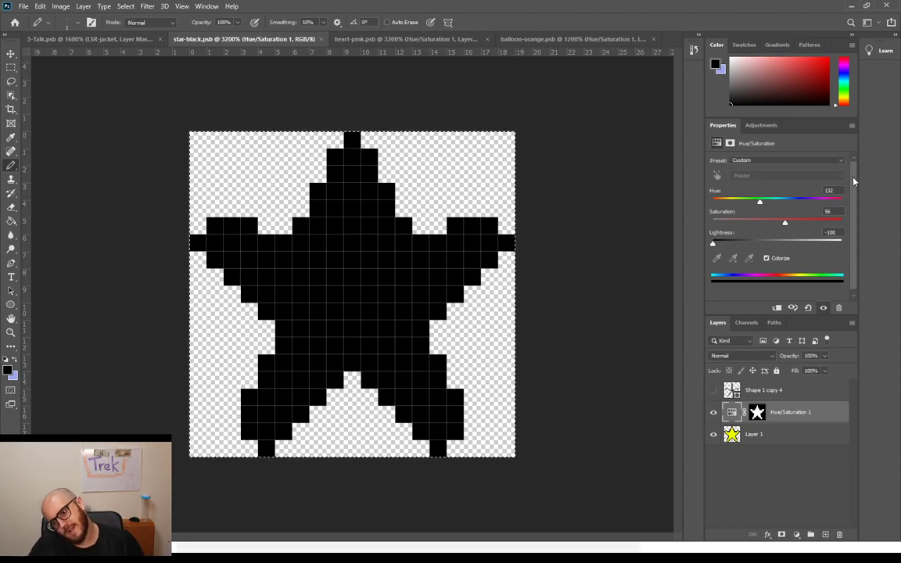
Step: Recolour the star pink with Hue 293, Saturation 83 and Lightness +38, and save the variant as star-pink.psb
click(772, 244)
drag(772, 244, 779, 245)
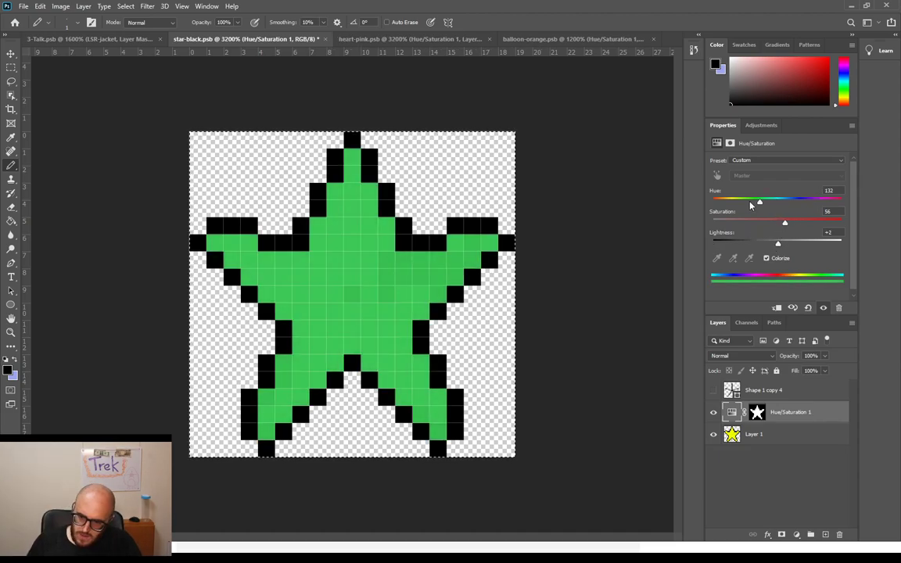
drag(759, 202, 818, 204)
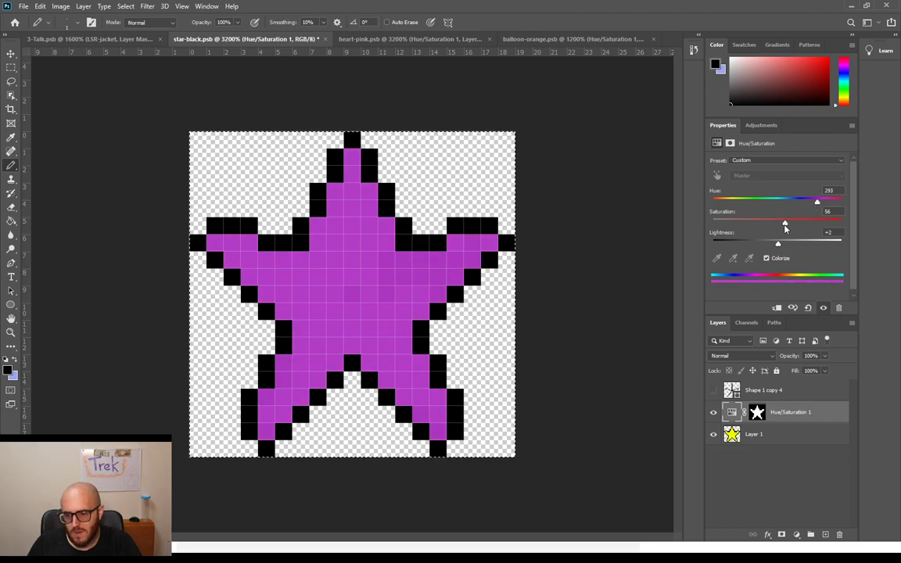
drag(778, 245, 801, 245)
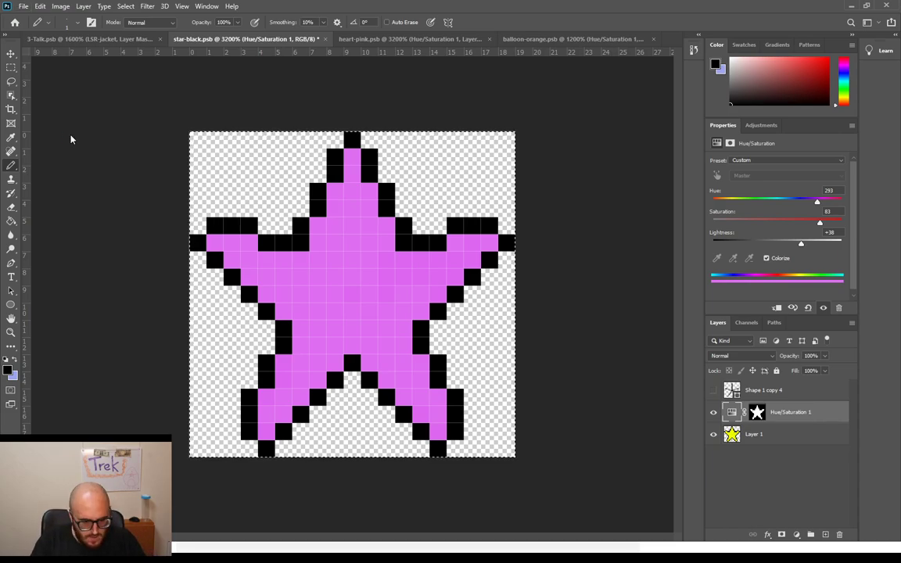
key(ctrl+shift+s)
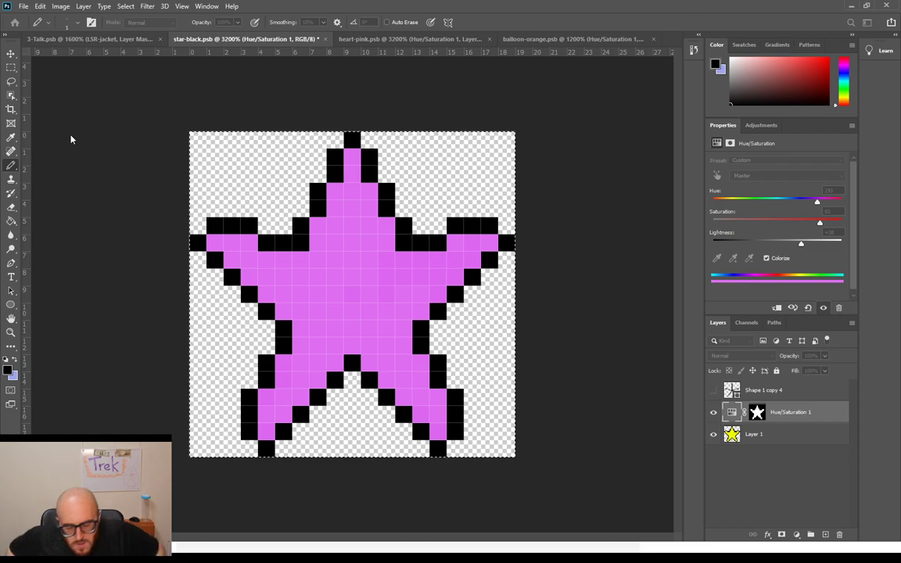
key(Return)
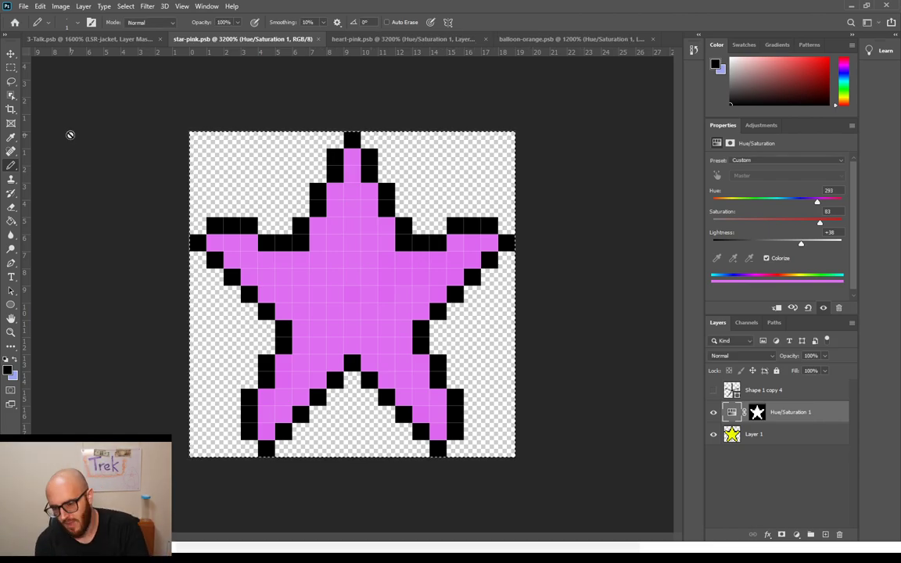
Step: Close the star-pink.psb, heart-pink.psb and balloon-orange.psb documents, keeping 3-Talk.psb open
click(318, 39)
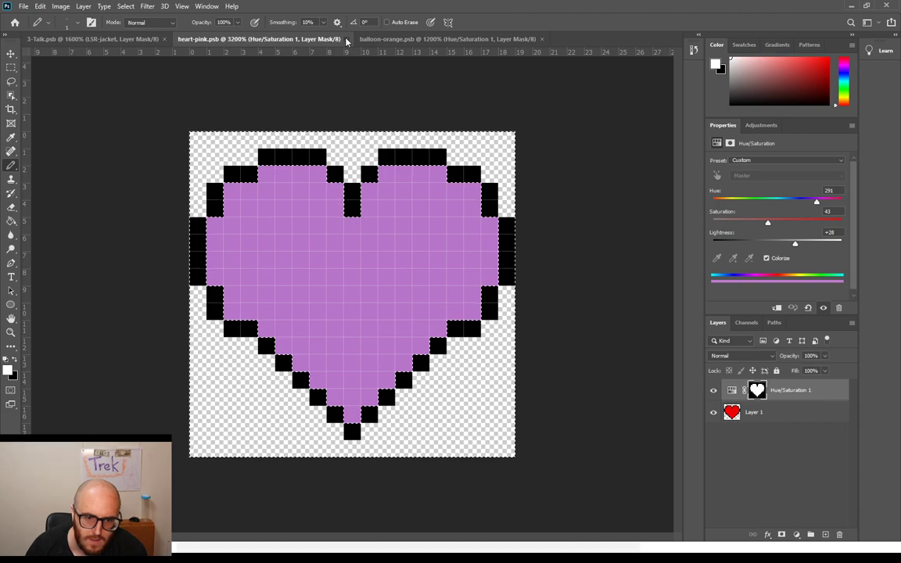
click(345, 39)
click(361, 39)
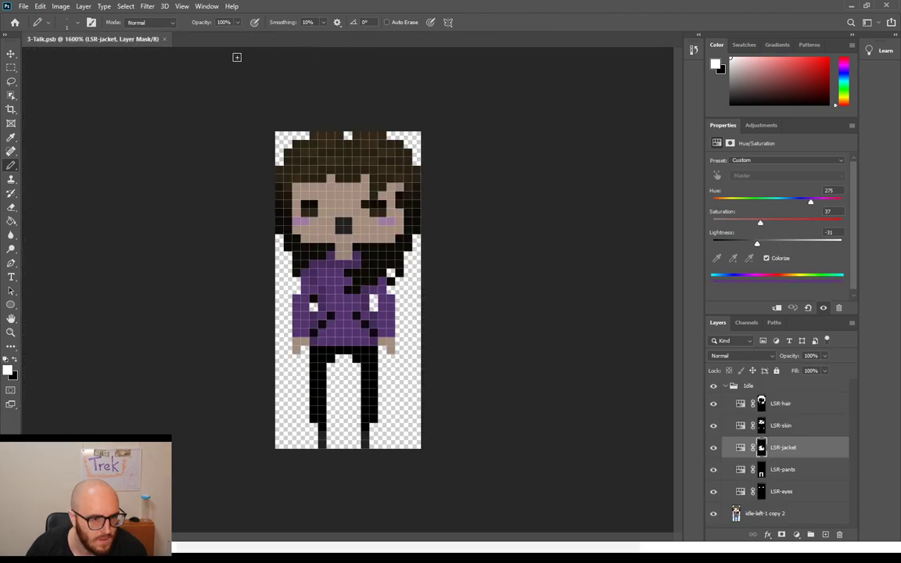
Step: Create a new small square document with a transparent background
click(22, 6)
click(43, 19)
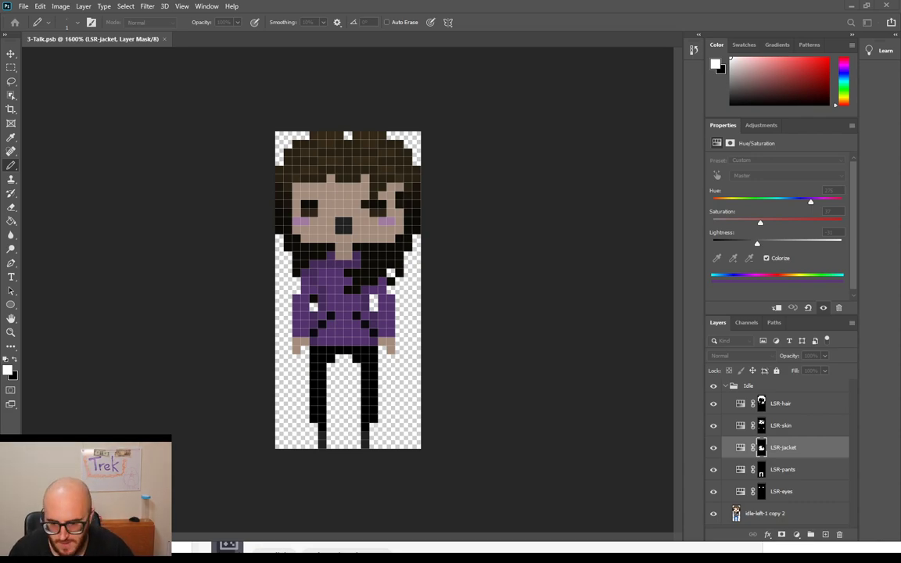
click(663, 436)
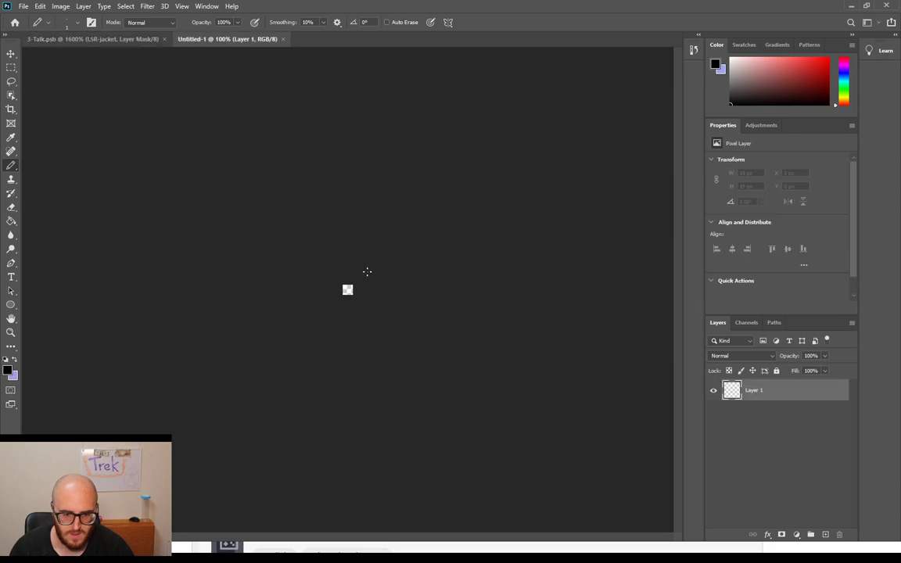
Step: Set the foreground colour to white and the background colour to black for drawing on the empty canvas
key(ctrl+plus)
key(ctrl+plus)
key(ctrl+plus)
key(ctrl+plus)
key(ctrl+plus)
key(ctrl+plus)
key(ctrl+plus)
key(ctrl+plus)
key(ctrl+plus)
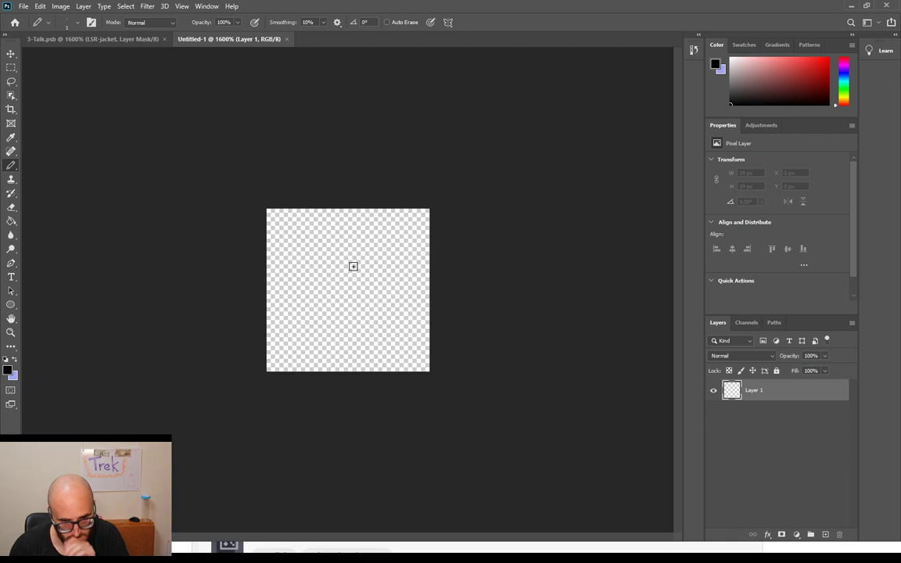
key(ctrl+plus)
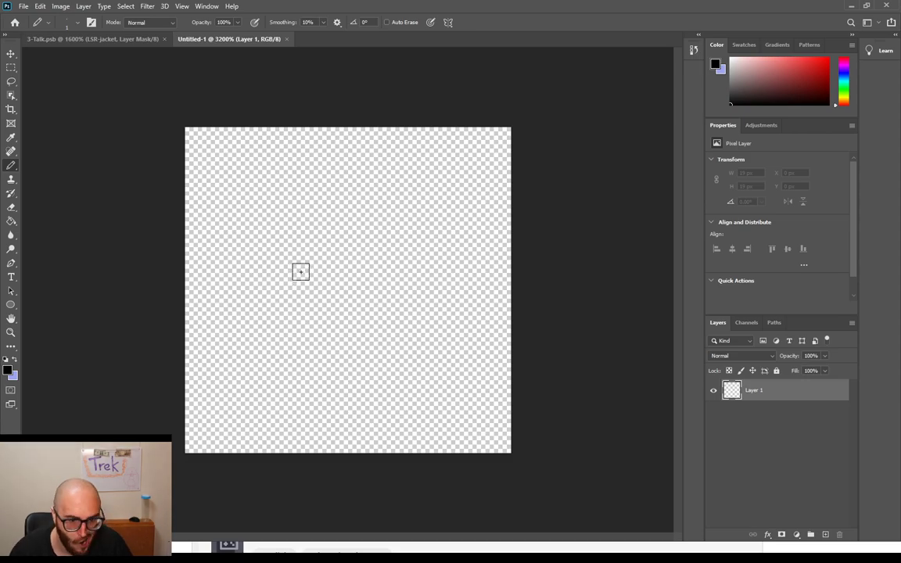
click(6, 359)
click(15, 360)
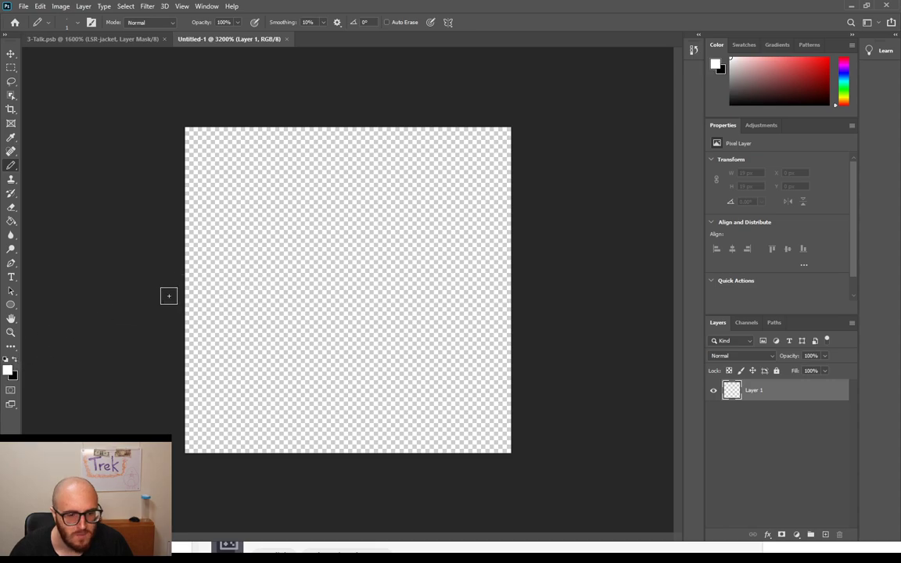
Step: Pencil a black oval outline about 12 by 15 px and, with rulers shown, mark the canvas centre with one black pixel
key(x)
mouse_move(337, 158)
mouse_down()
mouse_move(301, 162)
mouse_move(272, 179)
mouse_move(254, 211)
mouse_move(255, 332)
mouse_move(277, 369)
mouse_move(326, 386)
mouse_move(399, 391)
mouse_move(437, 339)
mouse_move(434, 233)
mouse_move(397, 178)
mouse_move(337, 149)
mouse_up()
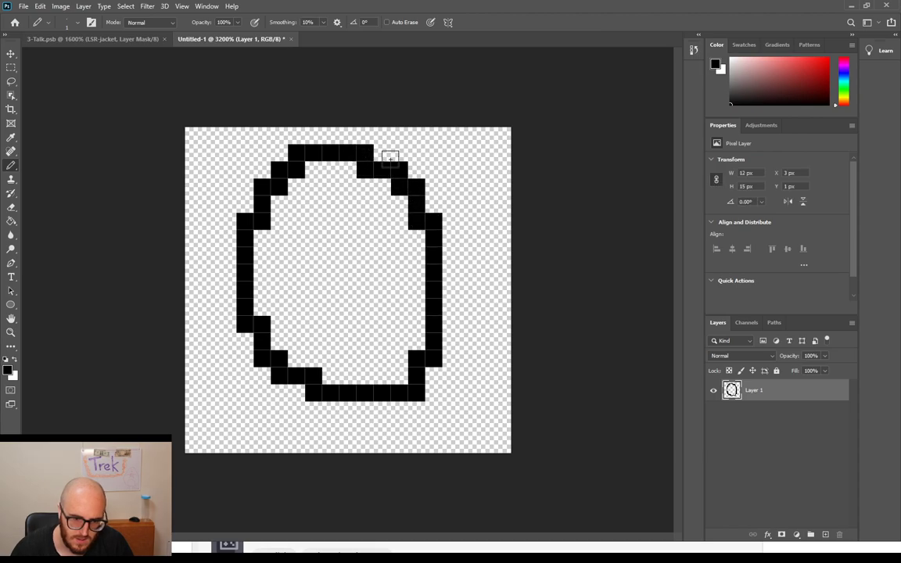
click(382, 154)
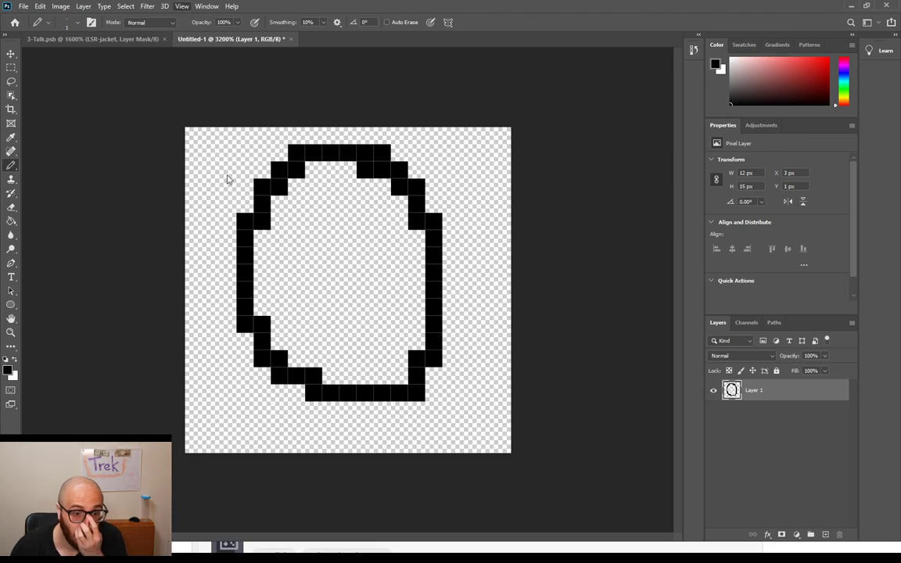
key(ctrl+r)
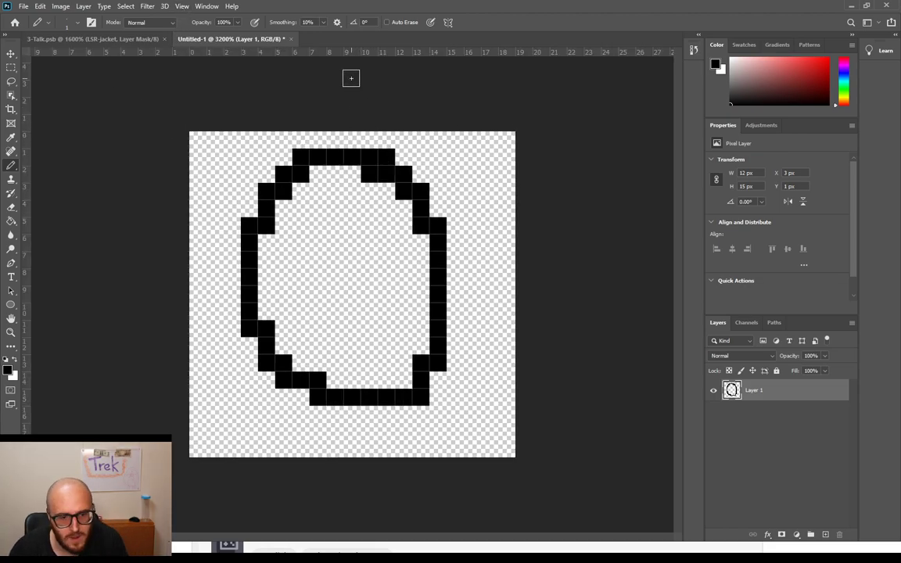
click(353, 295)
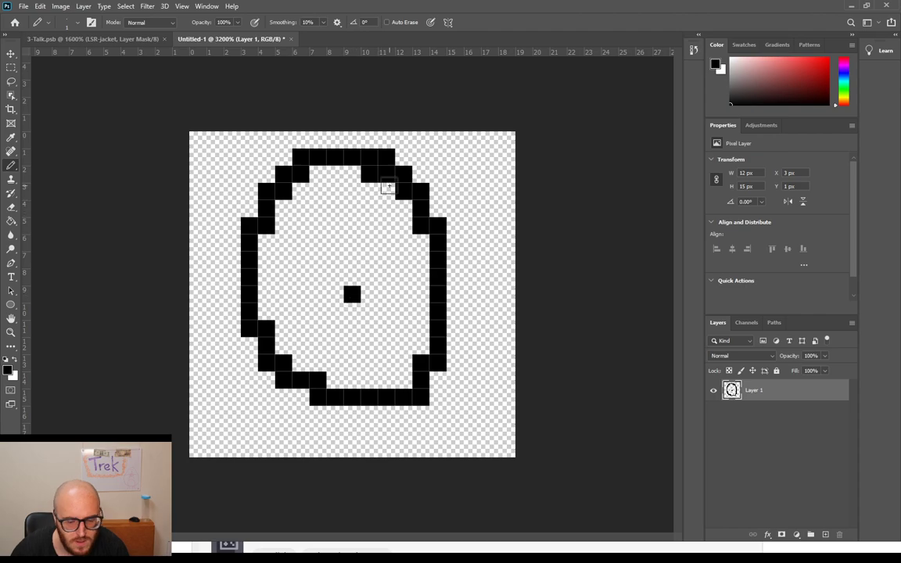
Step: Extend the oval's top edge and pencil a new right side two pixels further out, erasing the stray pixels at its upper-right corner
click(403, 157)
click(421, 174)
mouse_move(438, 176)
mouse_down()
mouse_move(468, 244)
mouse_move(473, 345)
mouse_up()
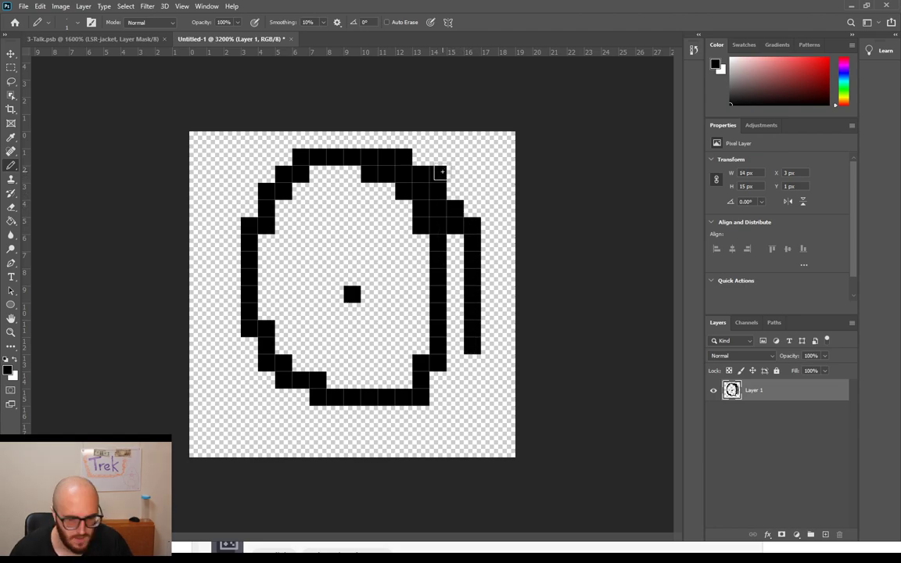
key(e)
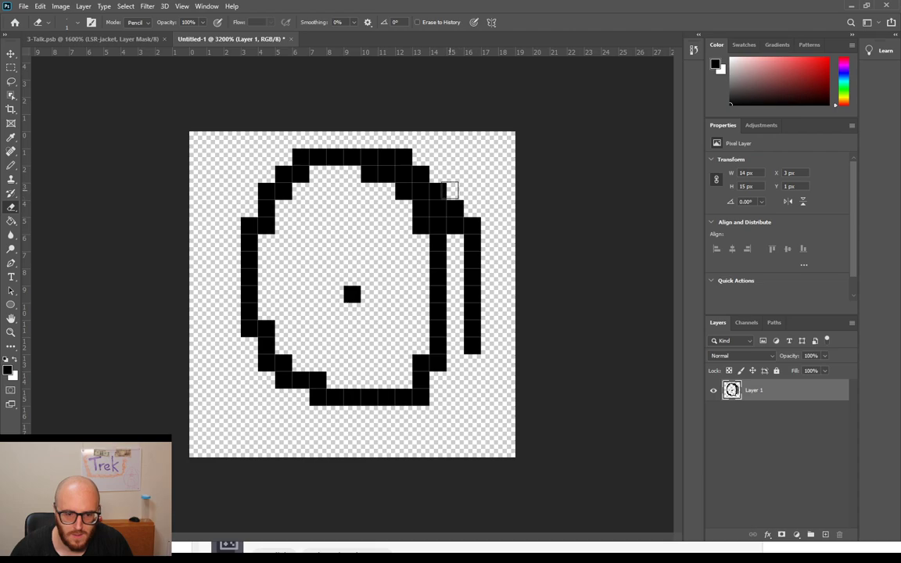
key(b)
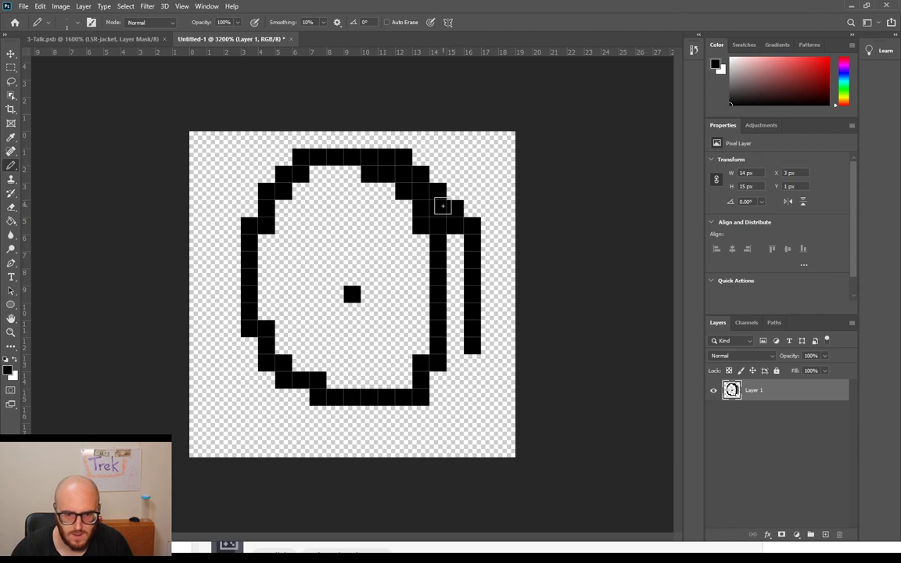
click(443, 207)
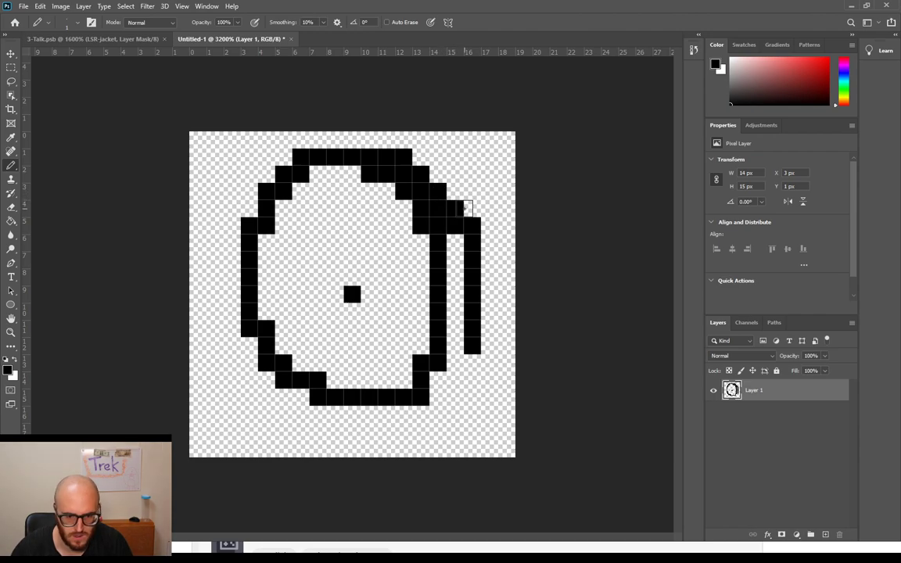
key(e)
click(460, 209)
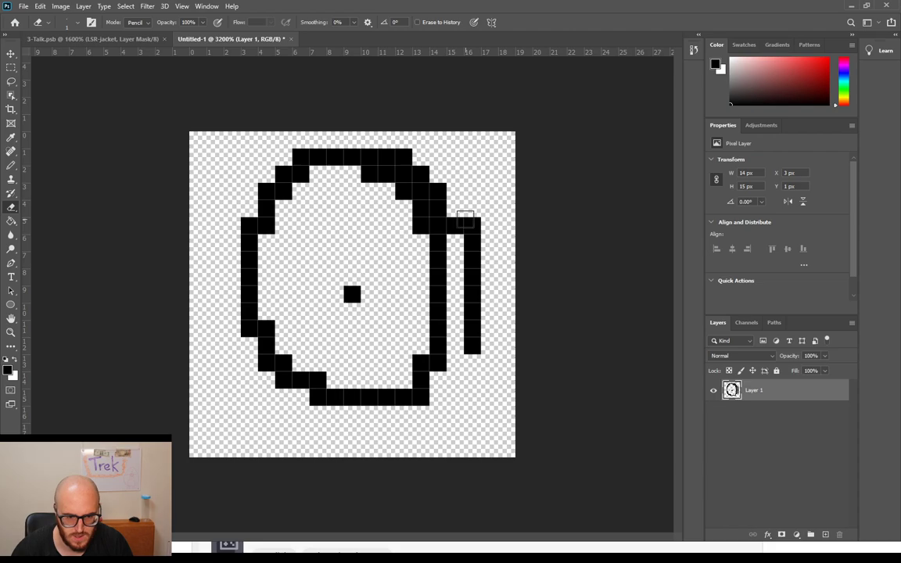
Step: Redraw the oval's right side one pixel further in and erase the outermost column
key(b)
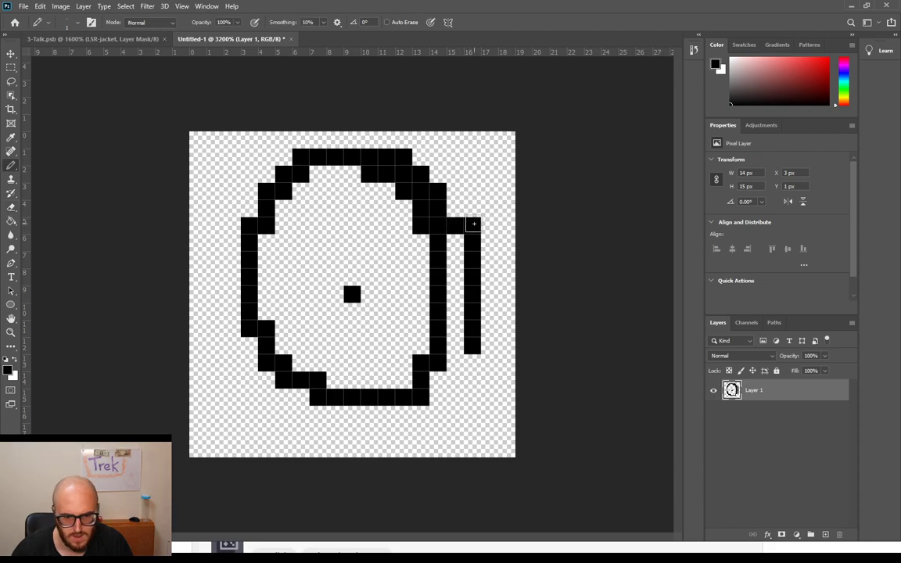
drag(456, 227, 459, 344)
key(e)
drag(473, 226, 479, 365)
click(473, 294)
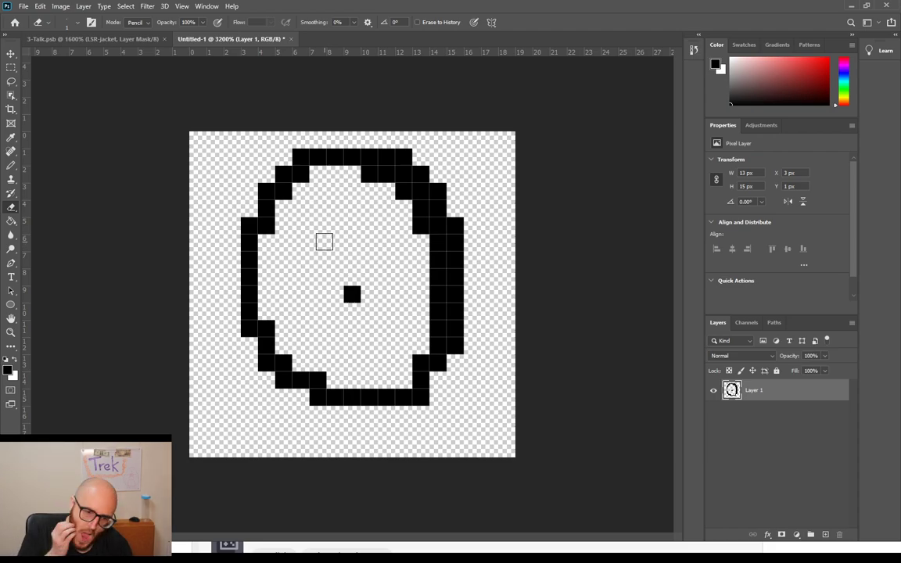
Step: Even out the lower outline: add a pixel at the bottom-left end, erase the bottom-right corner pixel and trim the right side's lower end
key(b)
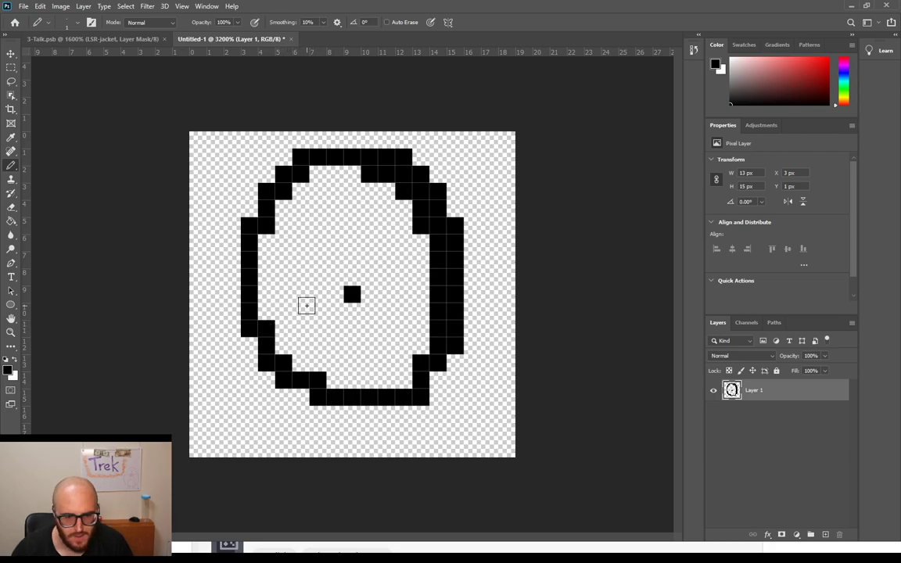
click(306, 404)
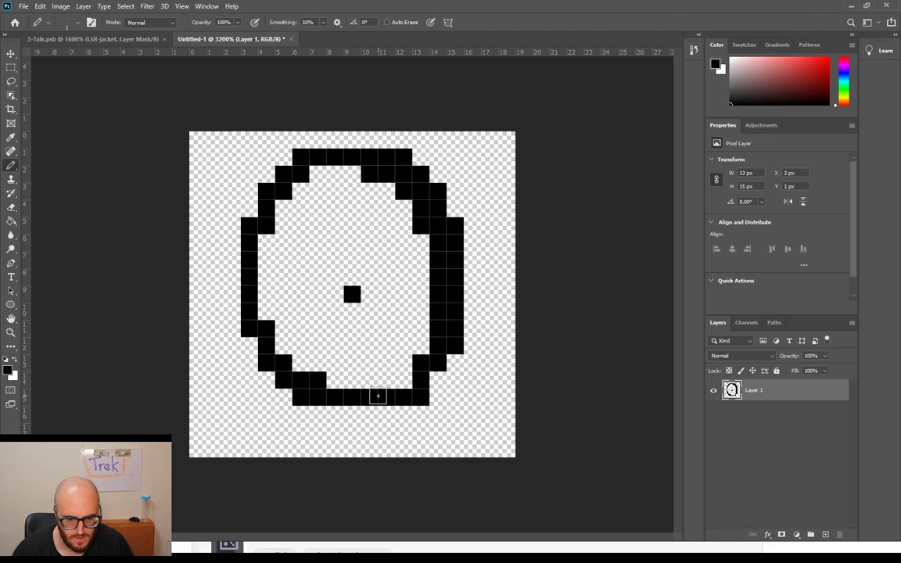
key(e)
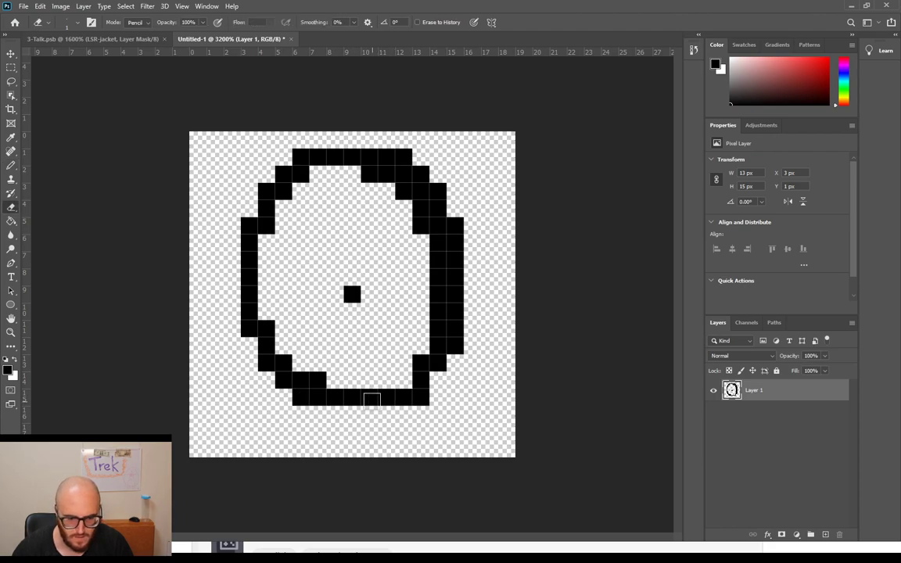
click(424, 399)
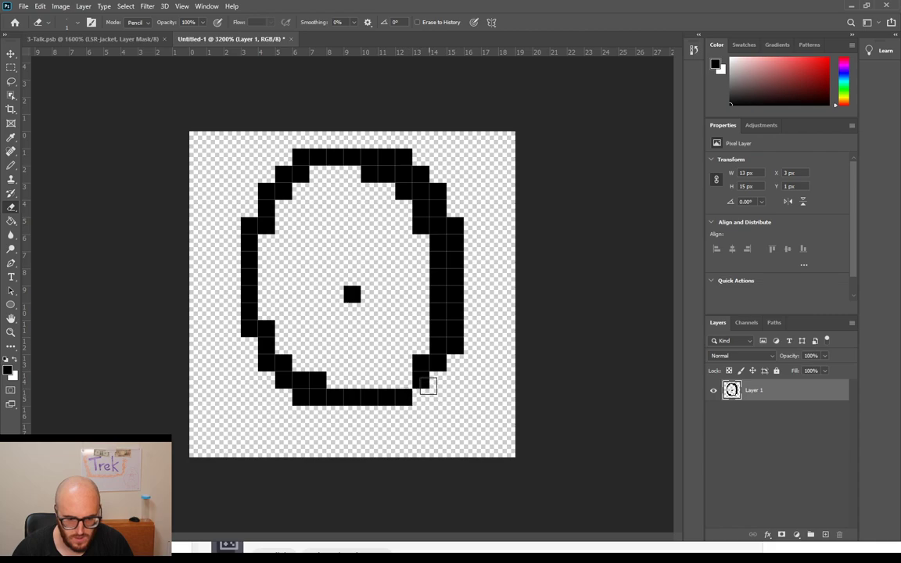
drag(454, 346, 454, 329)
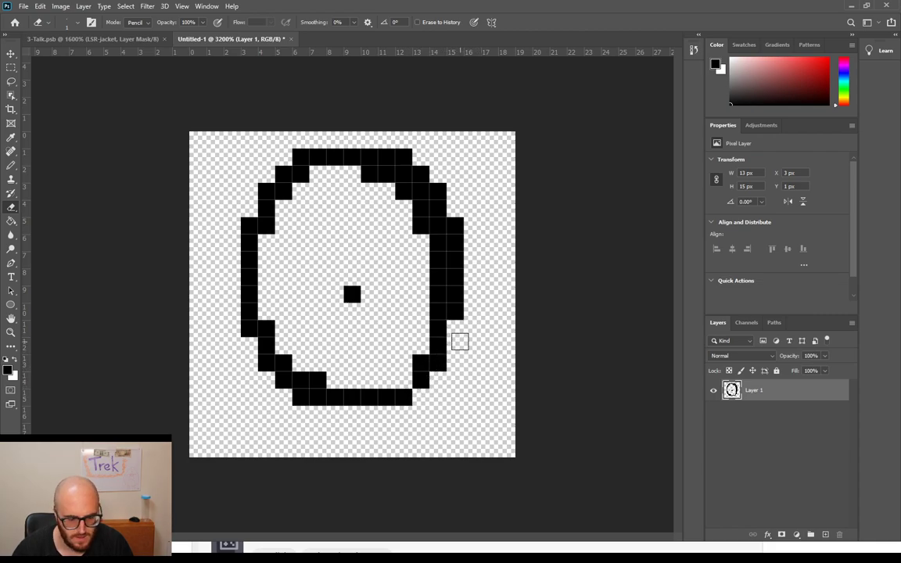
Step: Paint the surplus black pixels inside the oval's two lower corners white
key(b)
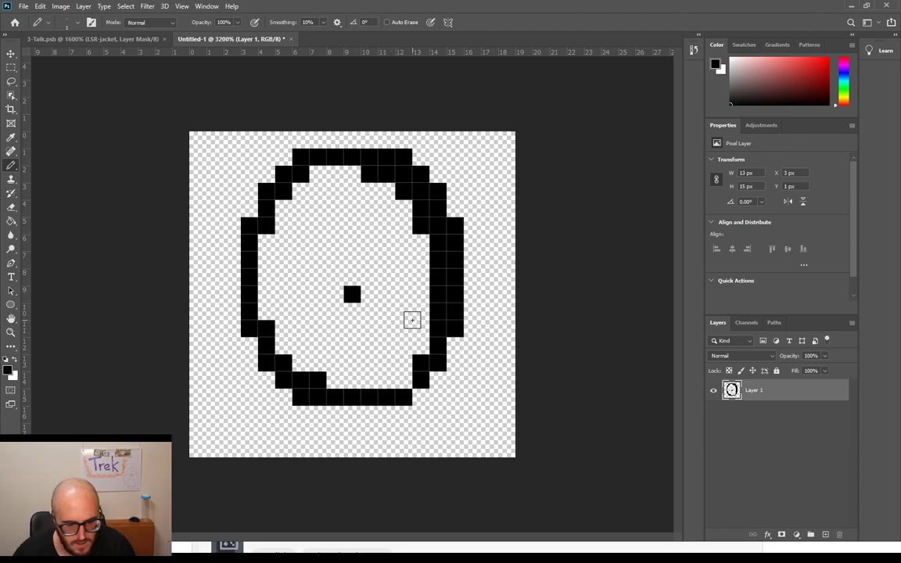
key(x)
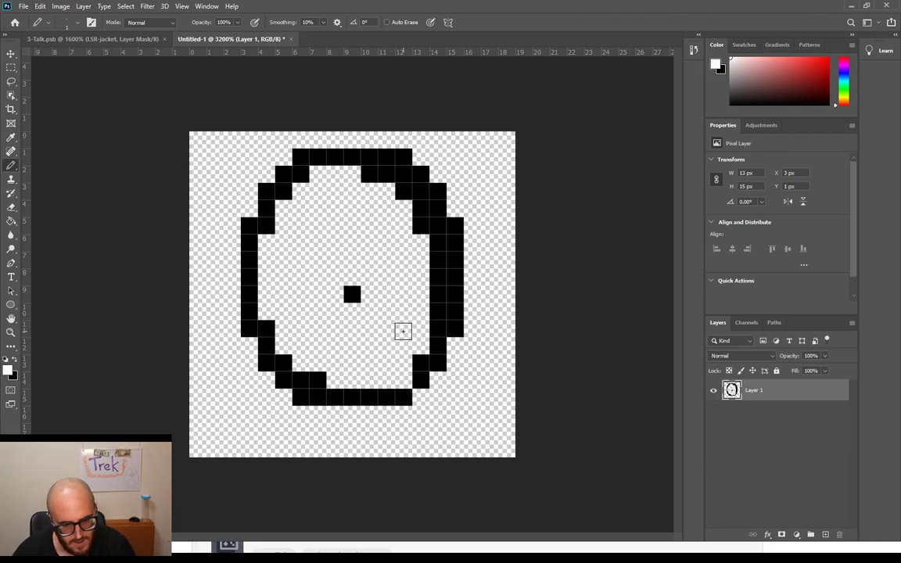
click(420, 363)
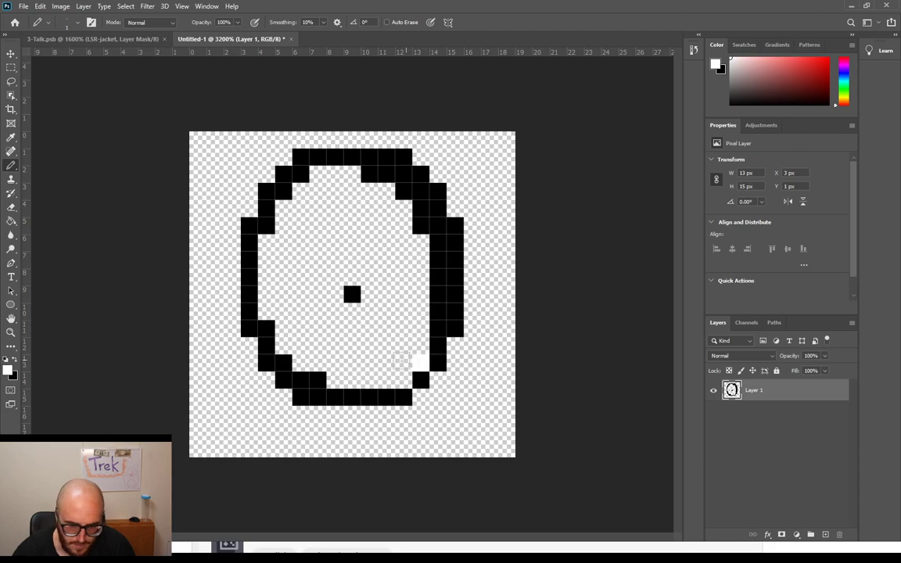
click(318, 380)
click(301, 380)
click(284, 363)
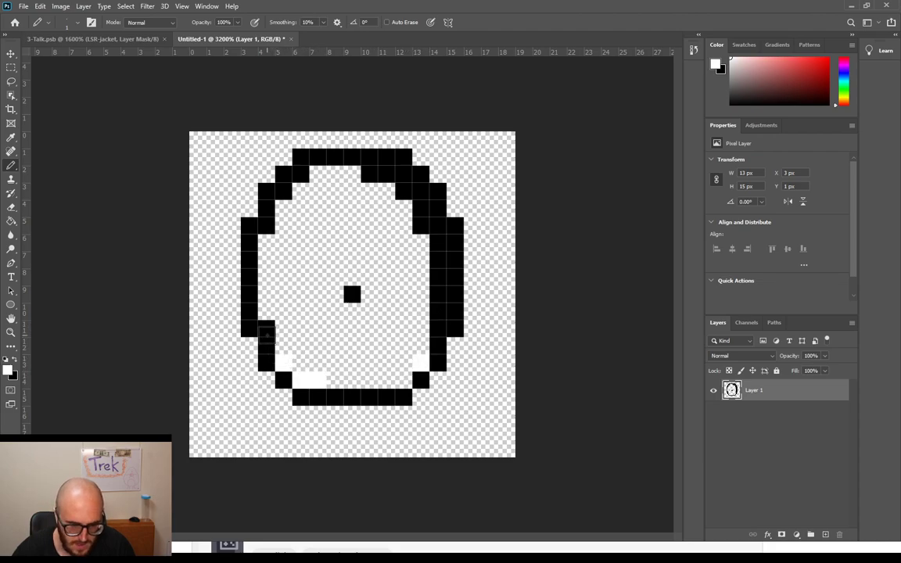
Step: Cover the surplus black pixels inside the oval's upper-left corner, top and right side with white, leaving a one-pixel outline
click(266, 225)
click(284, 192)
click(302, 175)
click(370, 174)
click(387, 174)
click(404, 174)
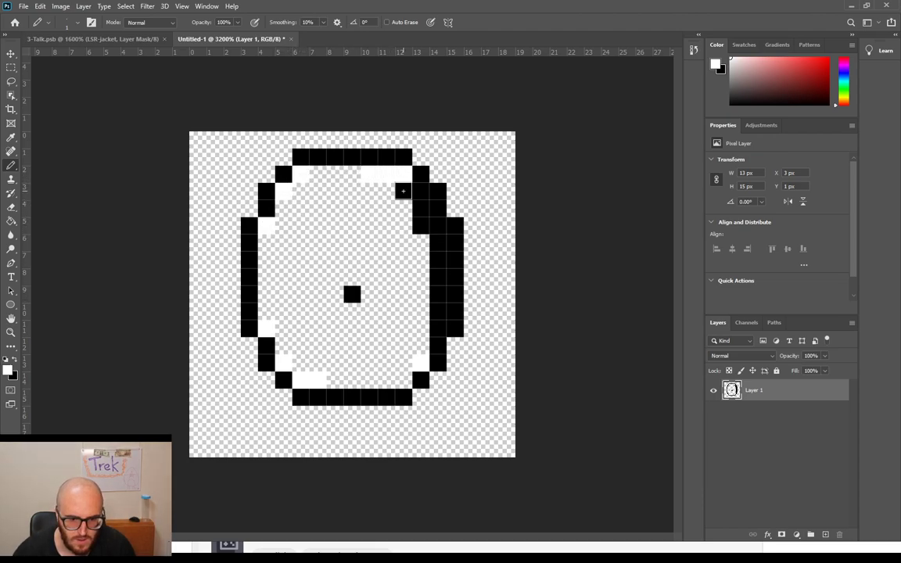
click(421, 192)
mouse_move(421, 210)
mouse_down()
mouse_move(436, 236)
mouse_move(438, 325)
mouse_up()
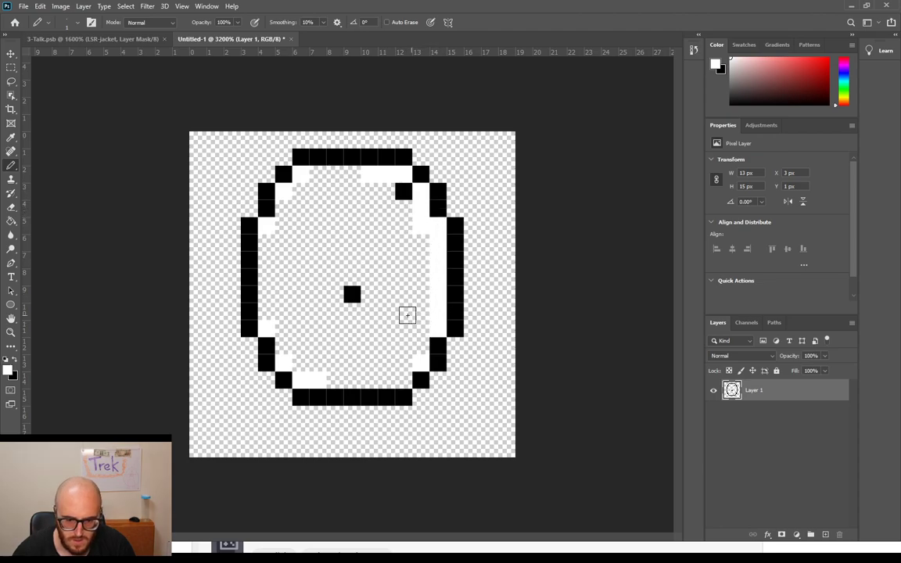
click(402, 194)
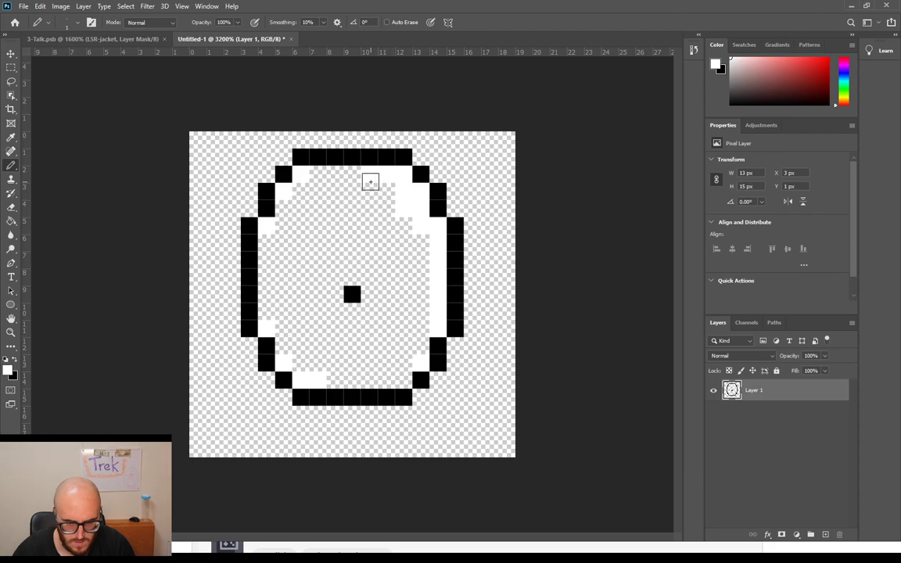
drag(388, 176, 291, 174)
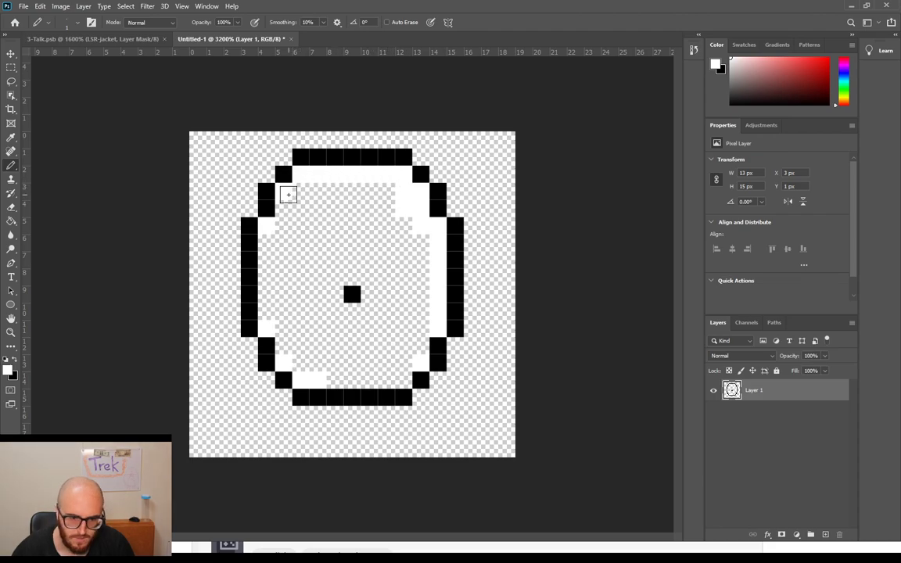
Step: Fill the oval's transparent interior with white and cover the black centre mark with white
key(g)
click(331, 233)
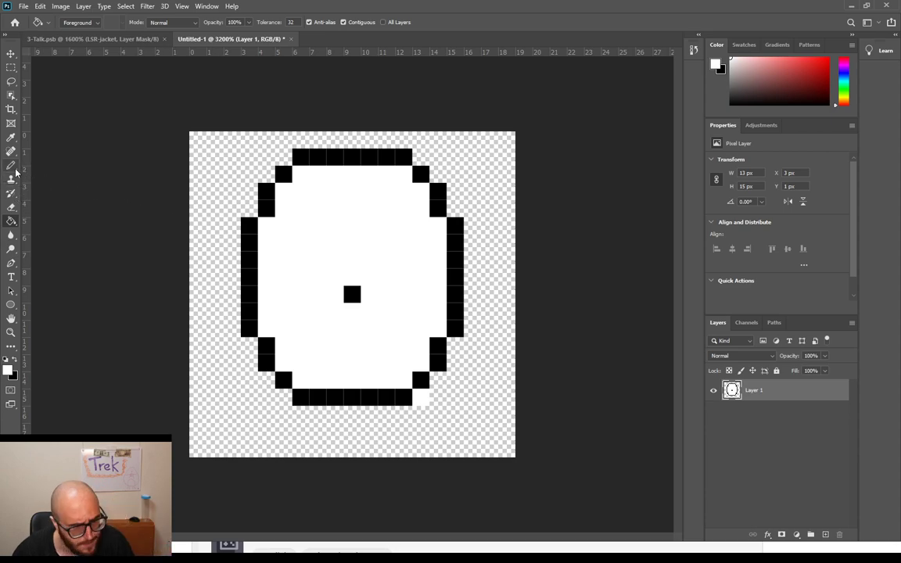
click(11, 165)
click(352, 295)
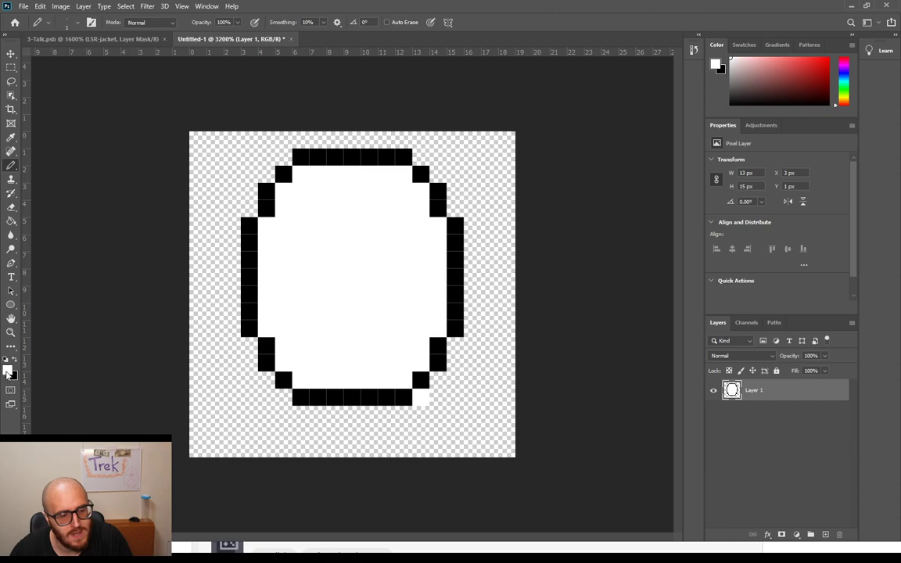
Step: Choose a mid grey, pencil it along the oval's upper-right inner edge and fill the white interior with it
key(i)
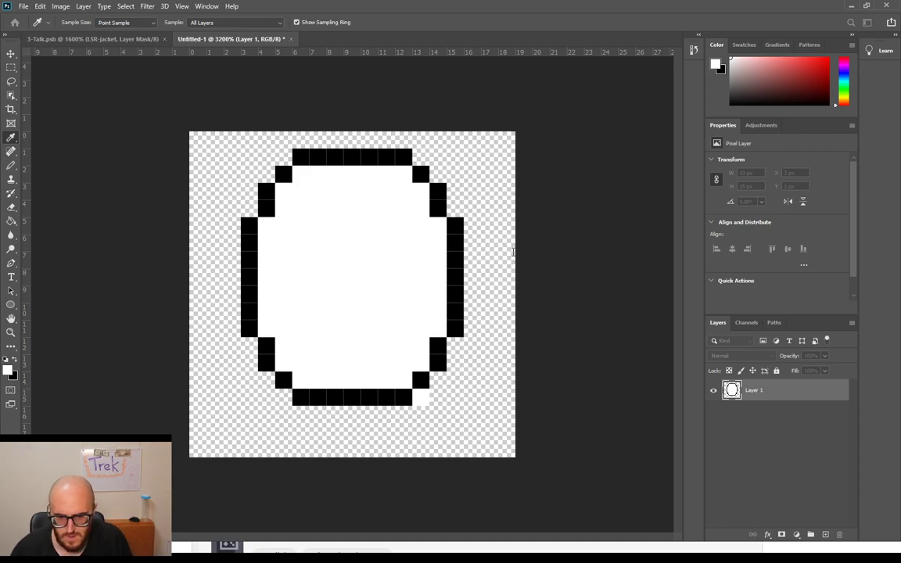
click(513, 252)
key(b)
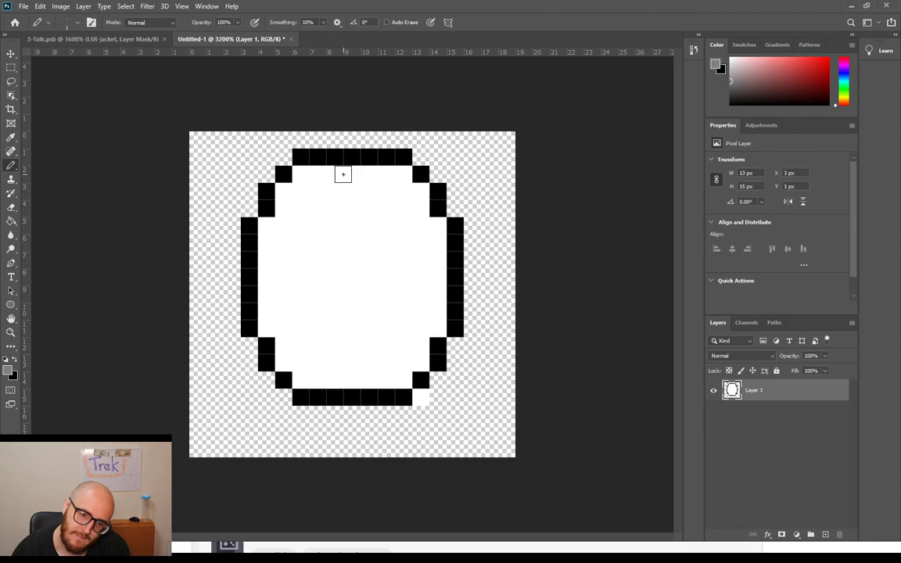
mouse_move(348, 175)
mouse_down()
mouse_move(398, 175)
mouse_move(423, 194)
mouse_move(442, 258)
mouse_move(436, 333)
mouse_up()
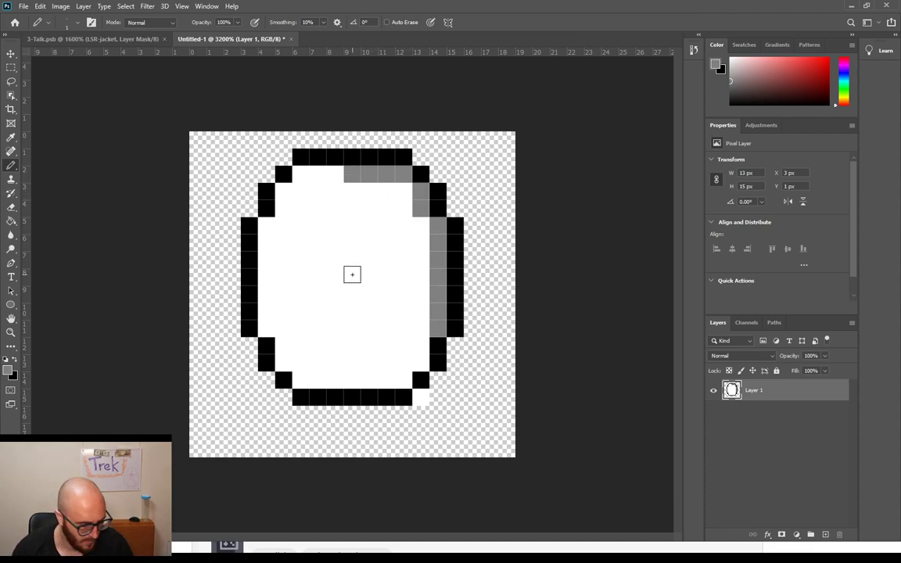
click(11, 220)
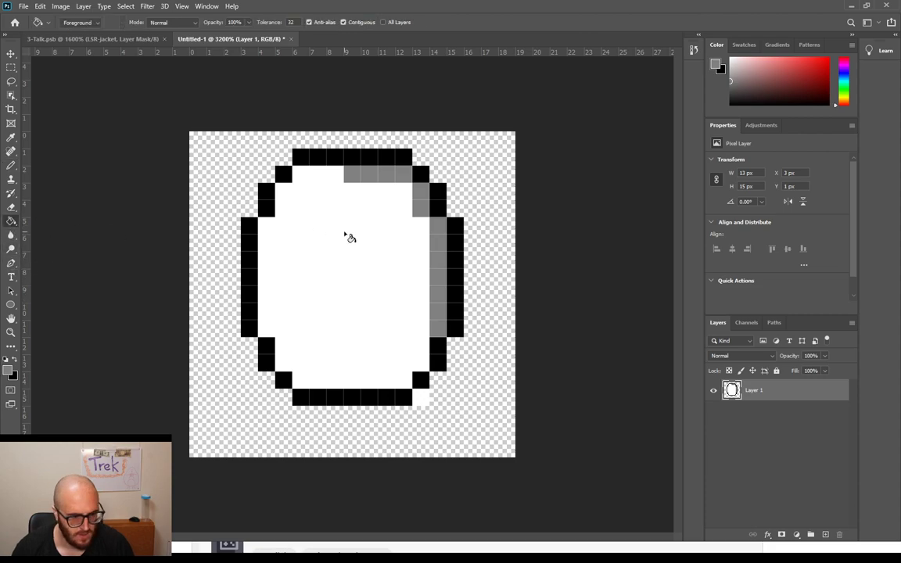
click(362, 257)
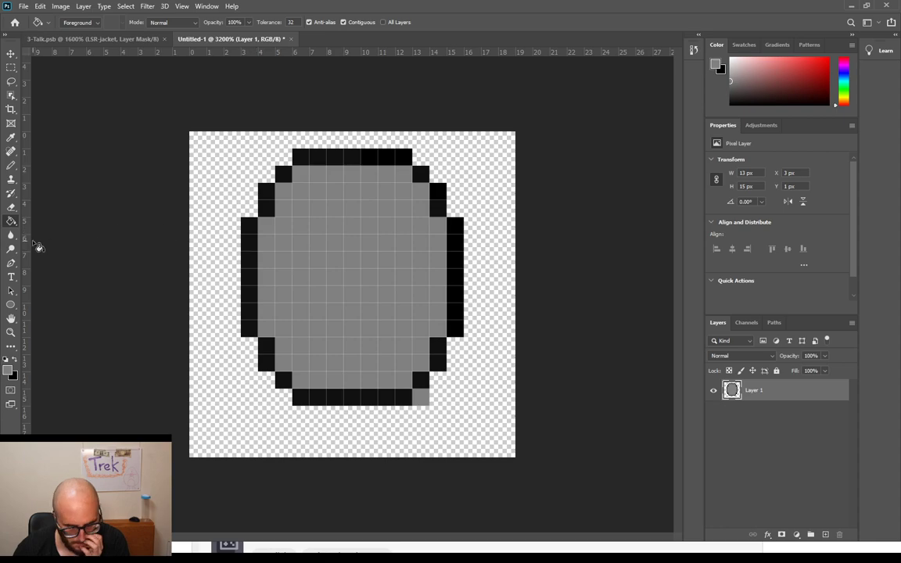
Step: Set the foreground colour to white and pencil a highlight along the inner top and right edges of the grey oval
key(x)
key(x)
key(x)
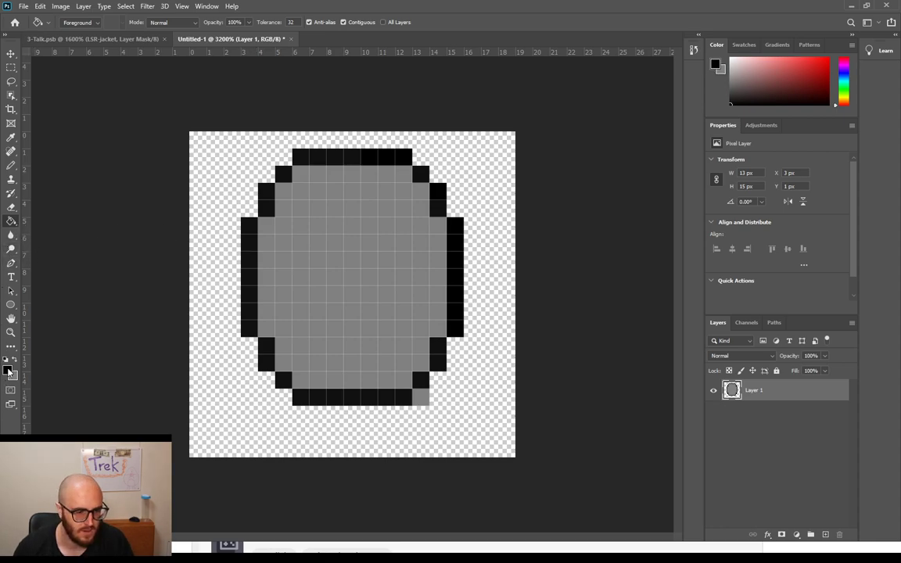
key(i)
key(g)
key(x)
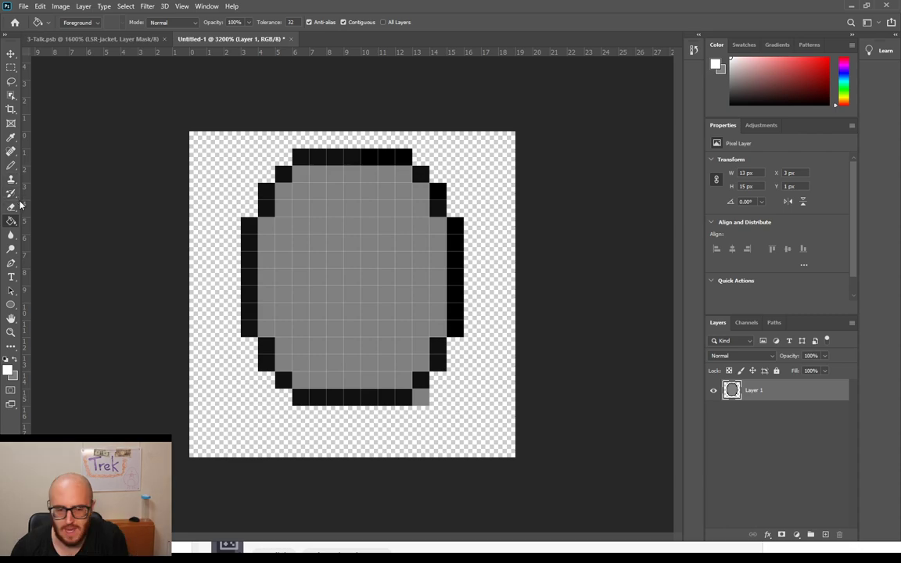
click(11, 165)
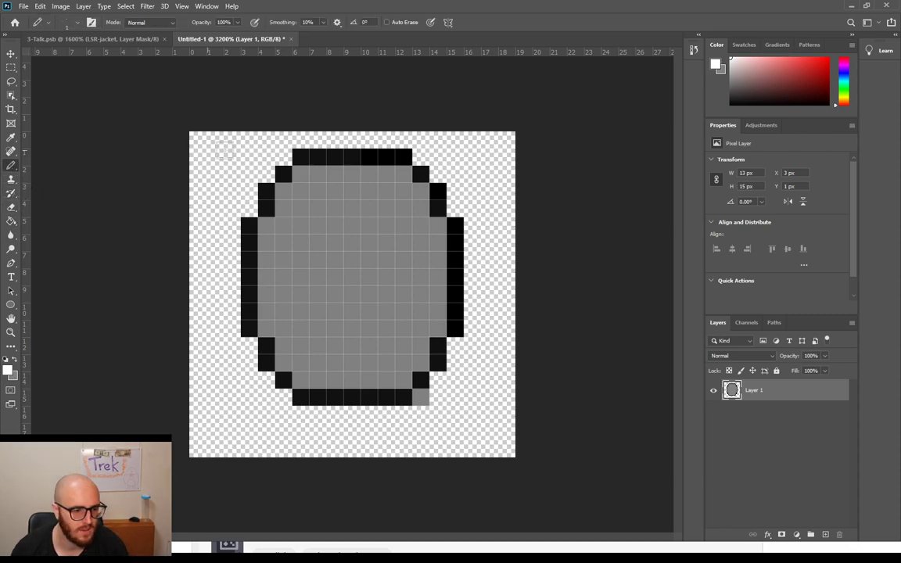
mouse_move(353, 173)
mouse_down()
mouse_move(400, 172)
mouse_move(416, 192)
mouse_move(436, 246)
mouse_move(439, 331)
mouse_up()
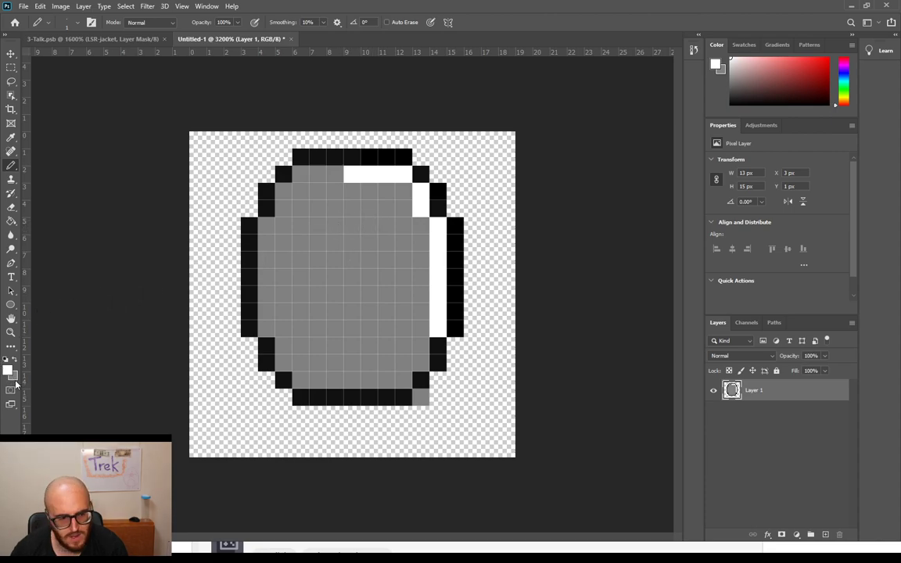
Step: Set the foreground colour to a slightly darker grey and pencil a C-shaped mark in the middle of the oval
click(744, 45)
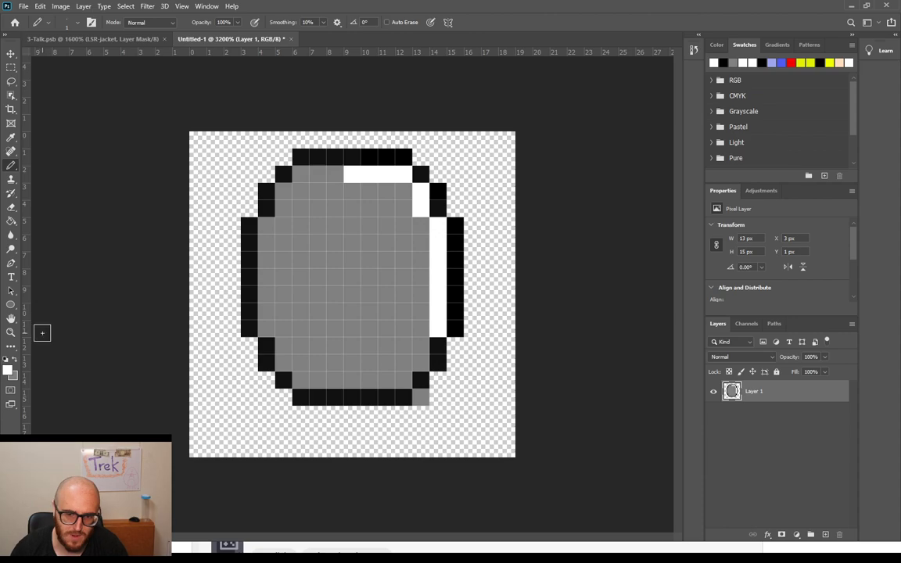
key(i)
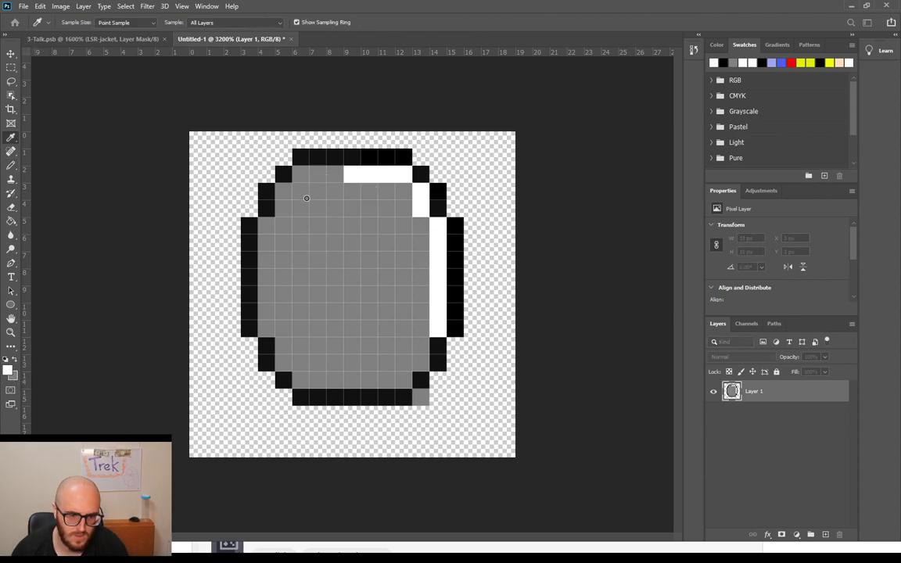
click(558, 120)
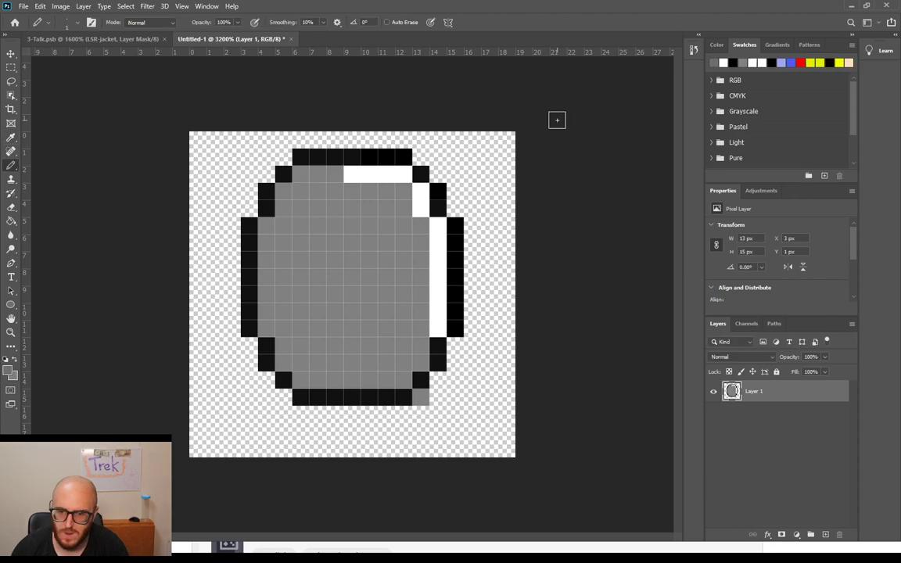
click(354, 241)
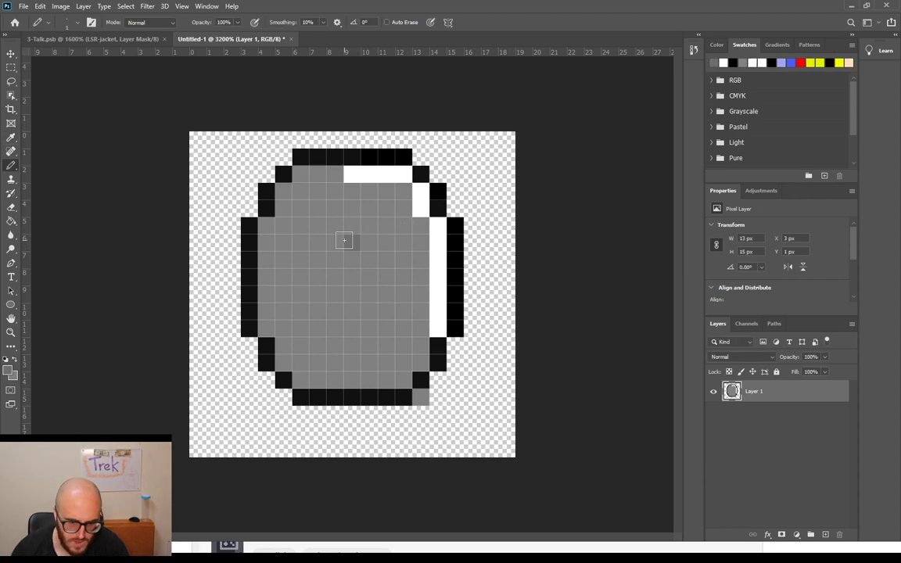
click(336, 242)
click(318, 257)
click(315, 276)
click(313, 292)
click(316, 311)
click(336, 327)
click(357, 329)
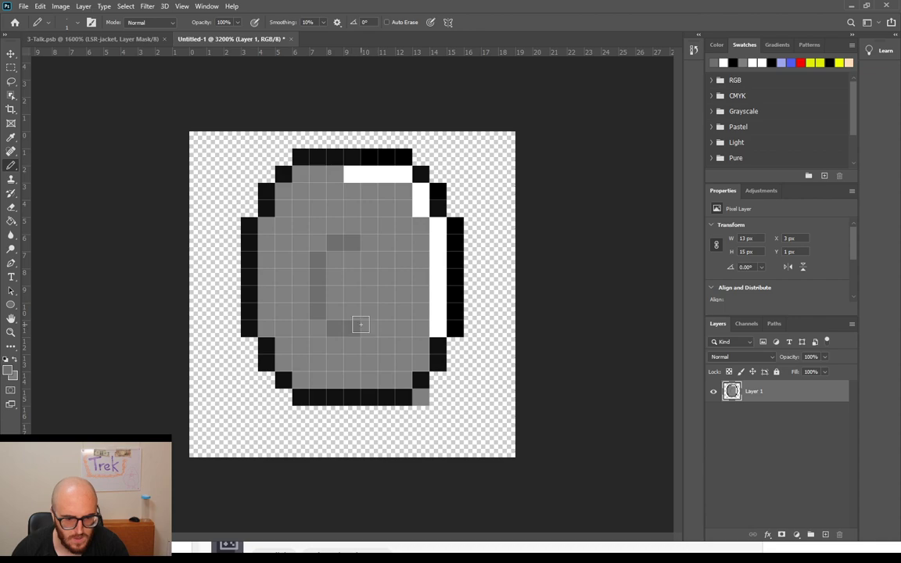
click(367, 245)
click(368, 327)
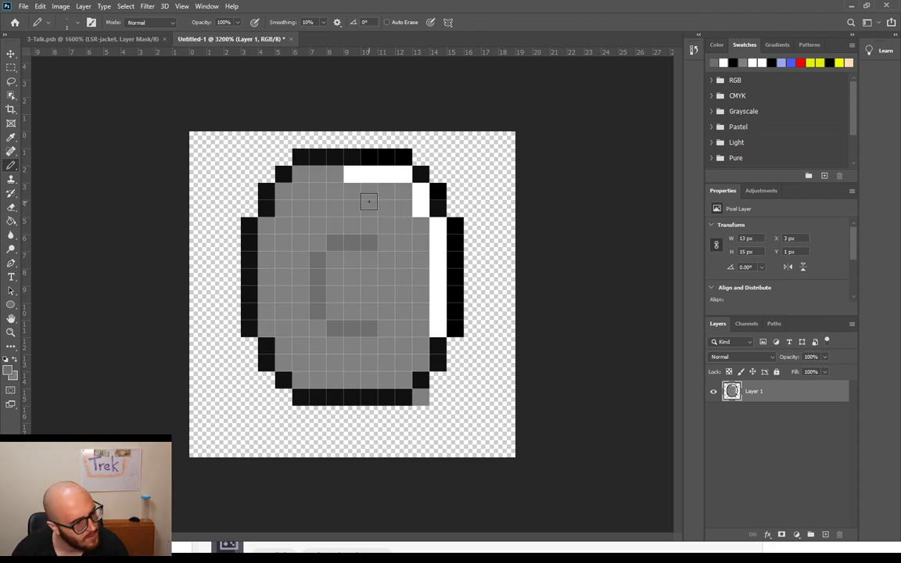
Step: Raise the C's upper bar by one pixel row and erase the stray grey pixel outside the oval's lower-right outline
drag(345, 223, 370, 226)
click(319, 244)
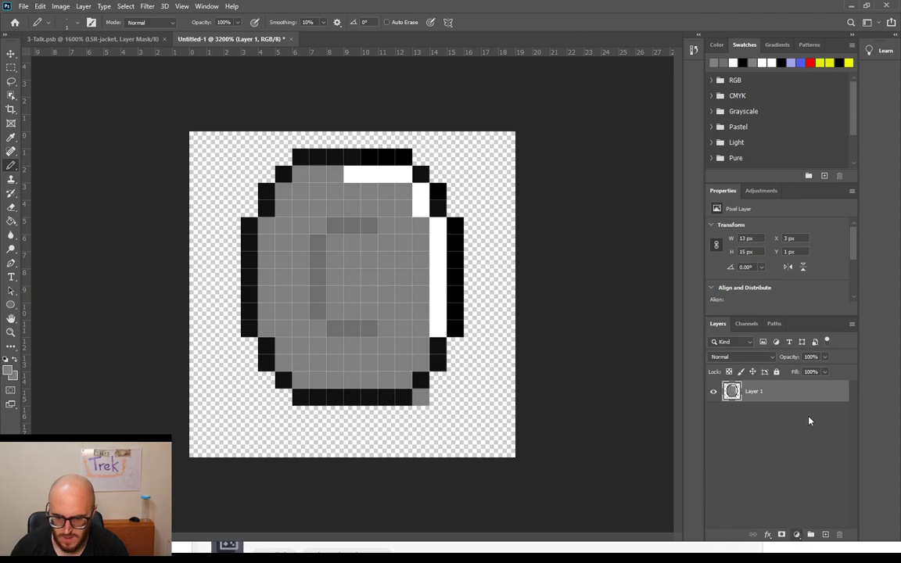
key(e)
click(420, 397)
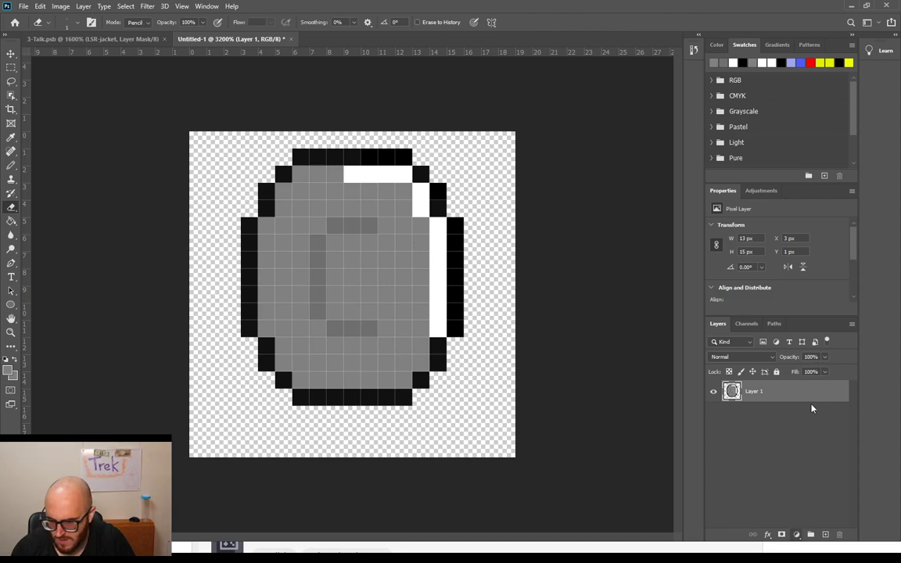
Step: Add a Hue/Saturation adjustment layer above Layer 1 and fill its mask with black
click(827, 435)
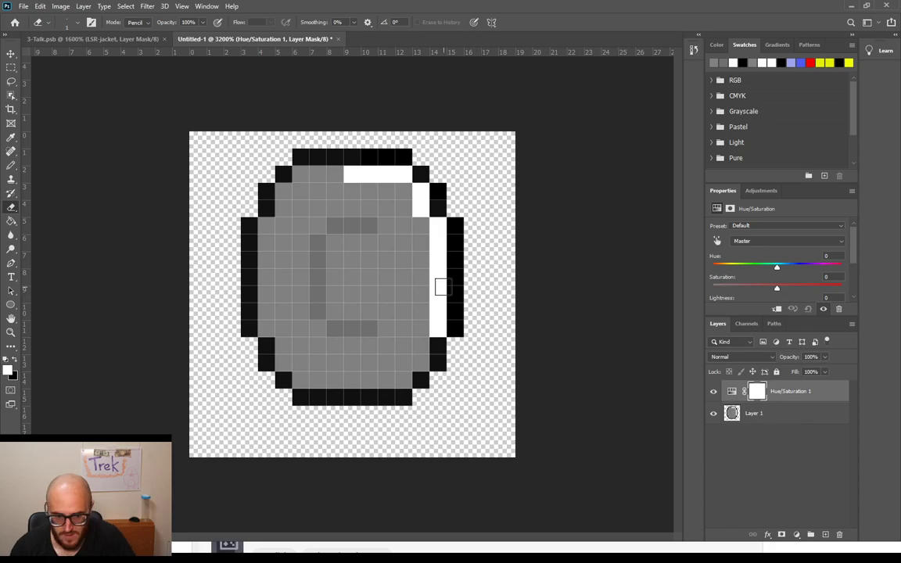
click(11, 221)
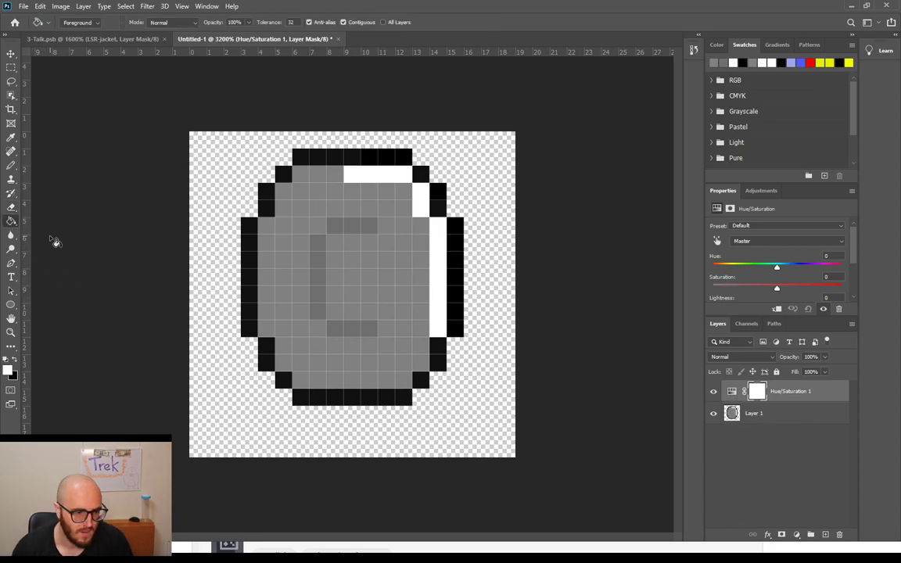
click(6, 360)
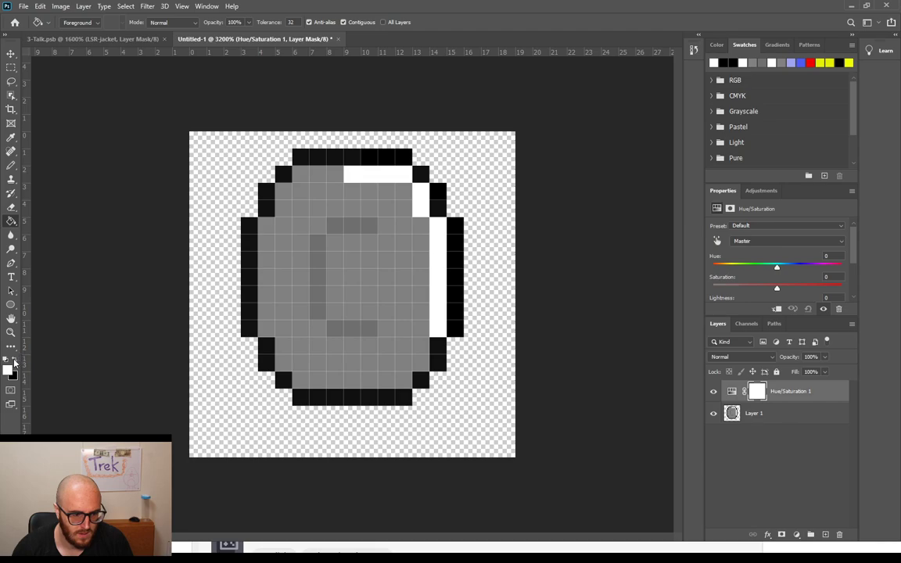
click(14, 359)
click(201, 344)
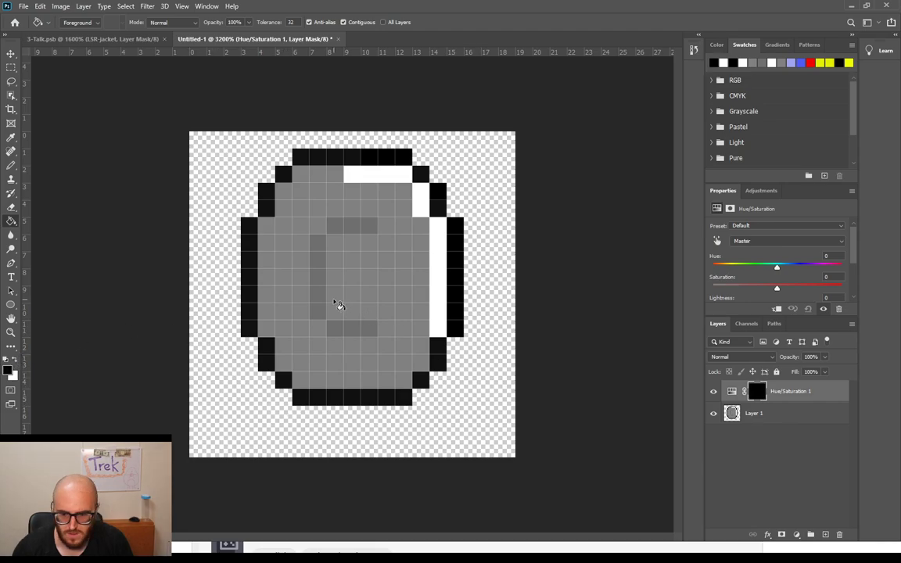
Step: Pencil white over the oval's interior on the Hue/Saturation mask, keeping the black outline masked out
key(x)
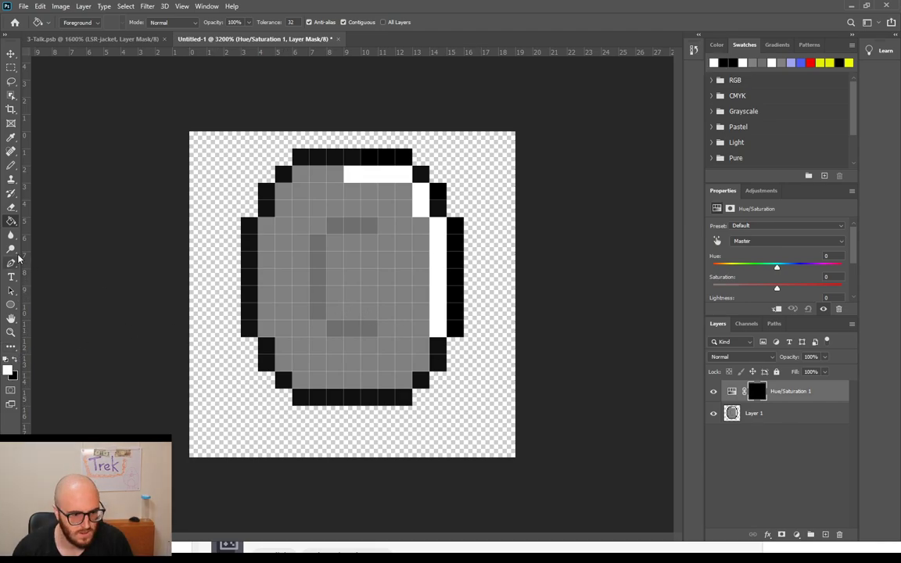
click(11, 165)
drag(300, 175, 403, 174)
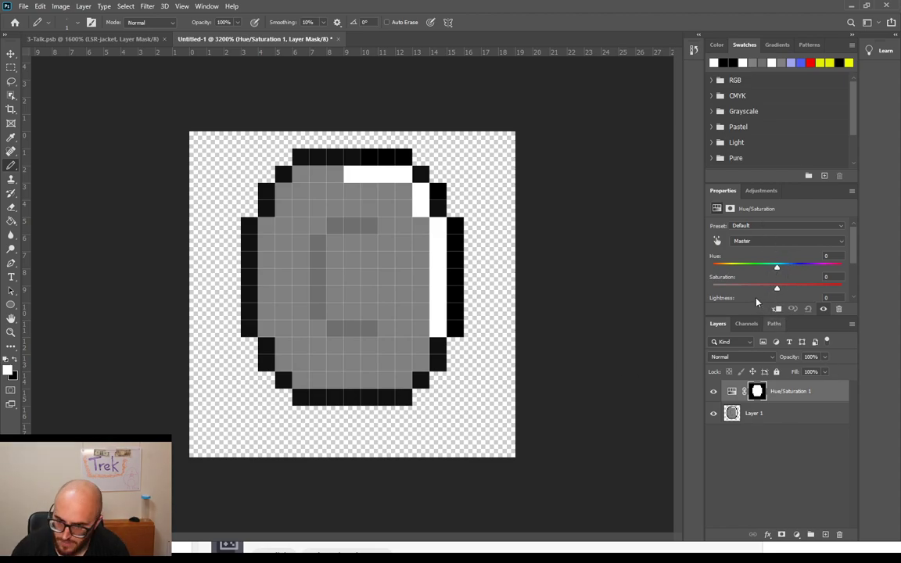
Step: Turn on Colorize for the Hue/Saturation adjustment and set its hue to 122
click(731, 392)
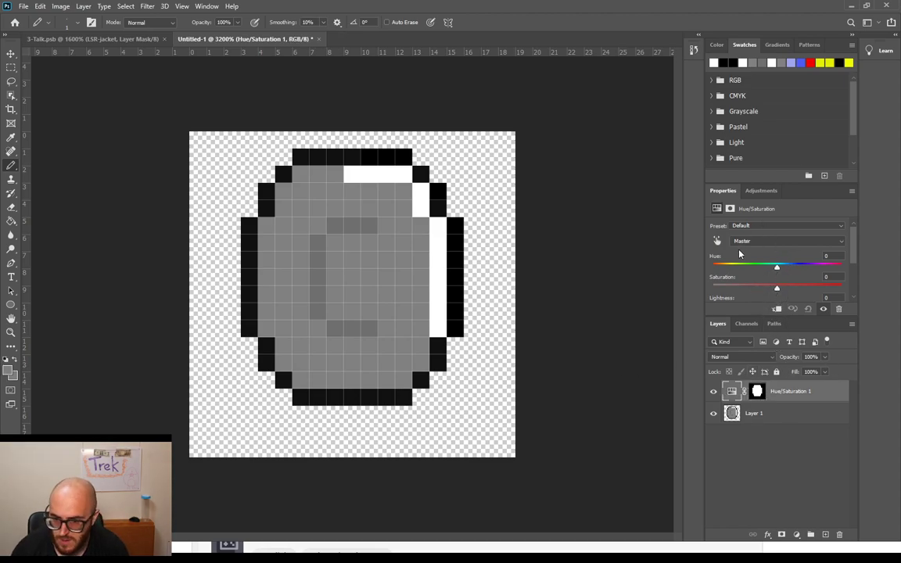
click(716, 45)
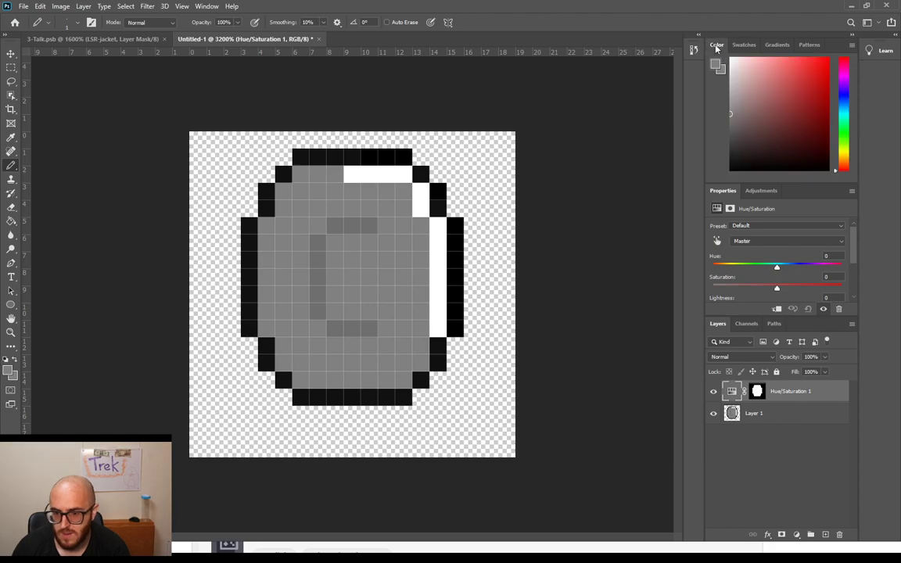
click(758, 392)
scroll(783, 284, down, 3)
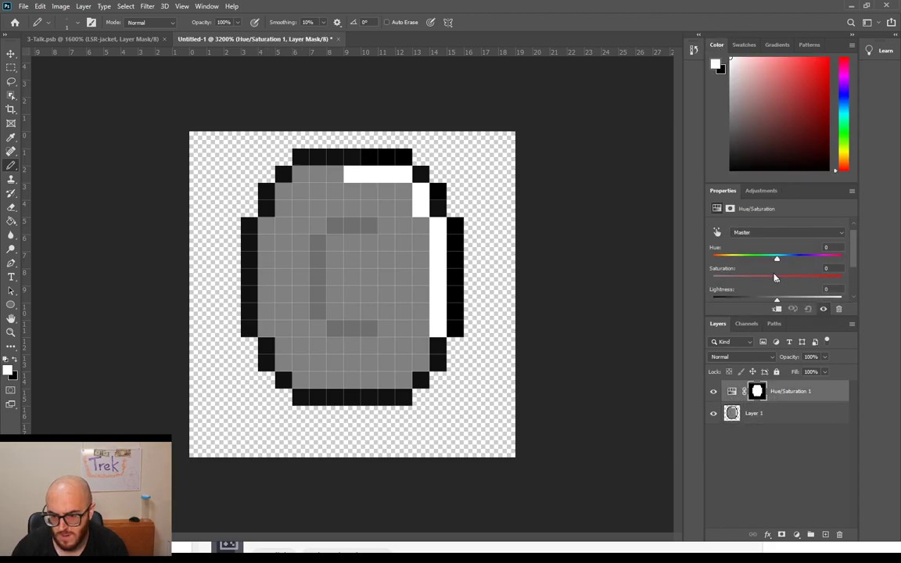
click(766, 290)
scroll(777, 279, up, 1)
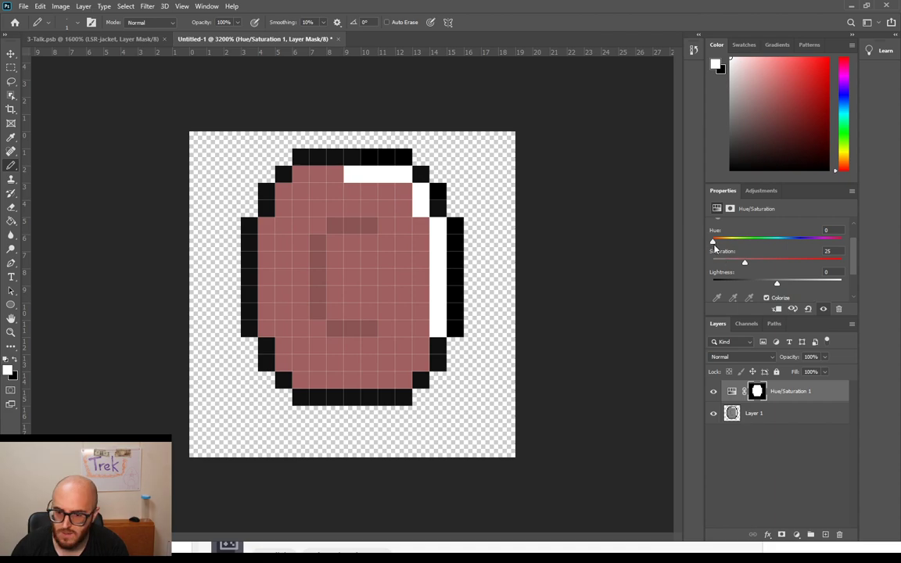
drag(714, 243, 771, 244)
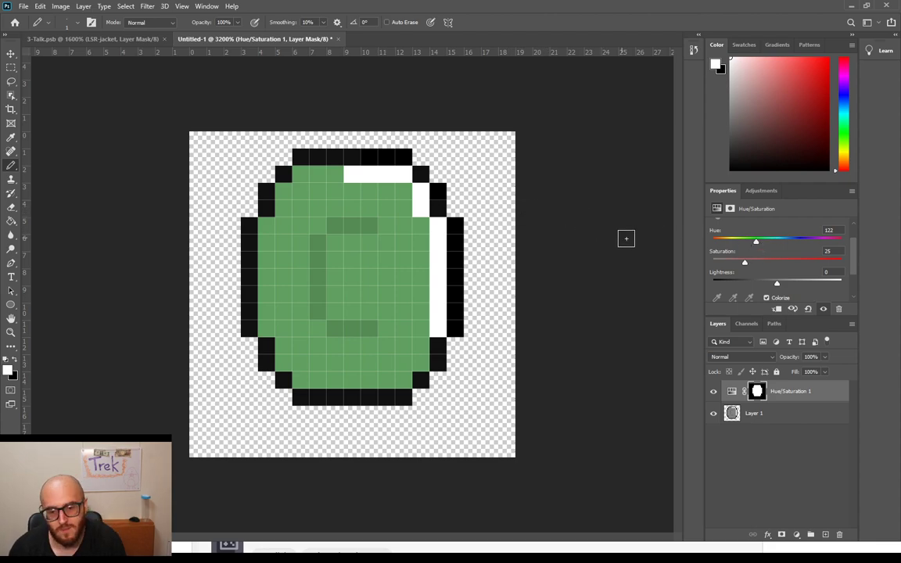
Step: On Layer 1, repaint the white highlight in light grey with the Hue/Saturation layer hidden, and show that layer again
click(774, 417)
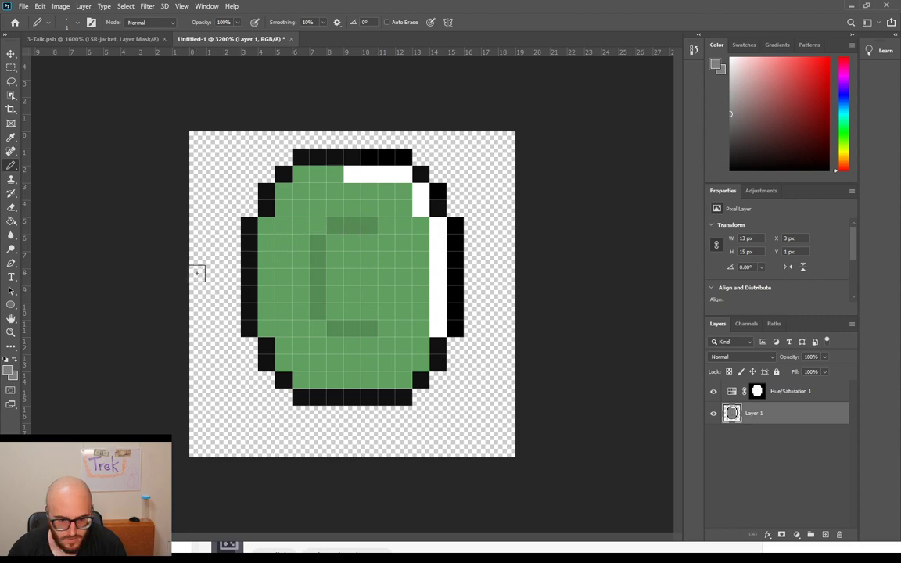
click(713, 392)
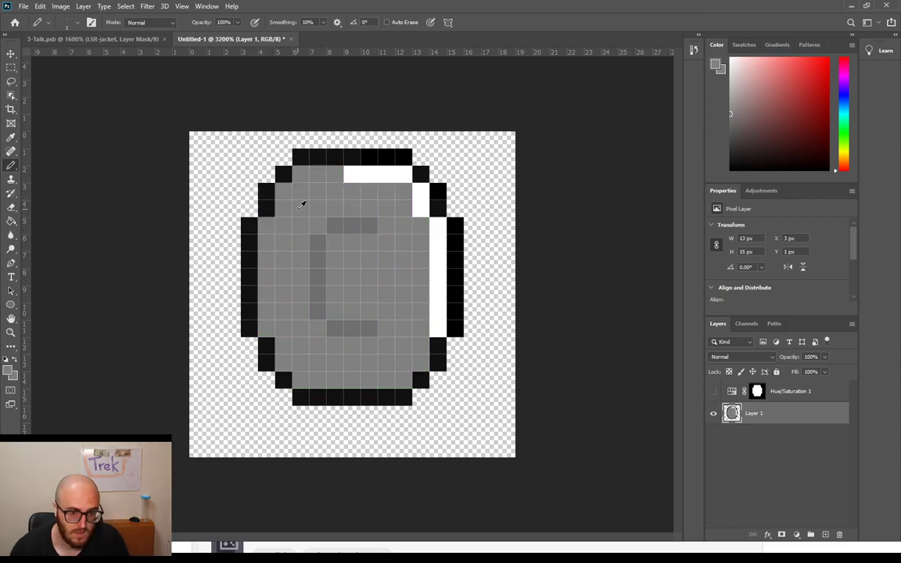
key(i)
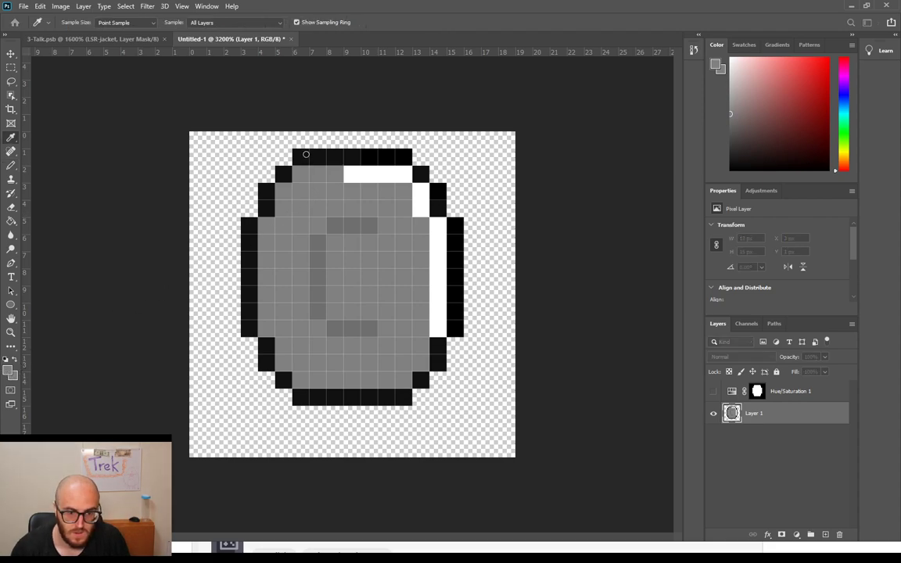
key(b)
mouse_move(353, 174)
mouse_down()
mouse_move(398, 177)
mouse_move(420, 193)
mouse_move(438, 229)
mouse_move(435, 326)
mouse_up()
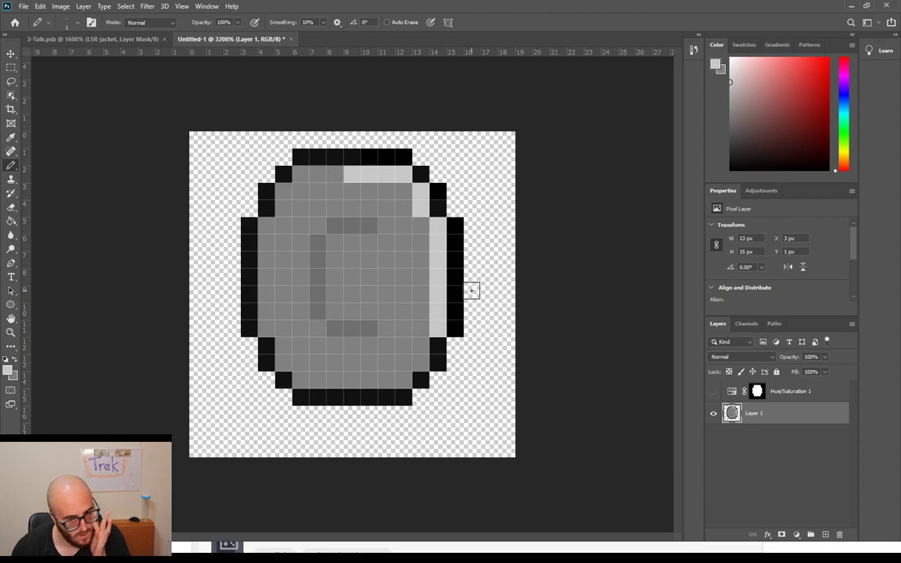
click(712, 392)
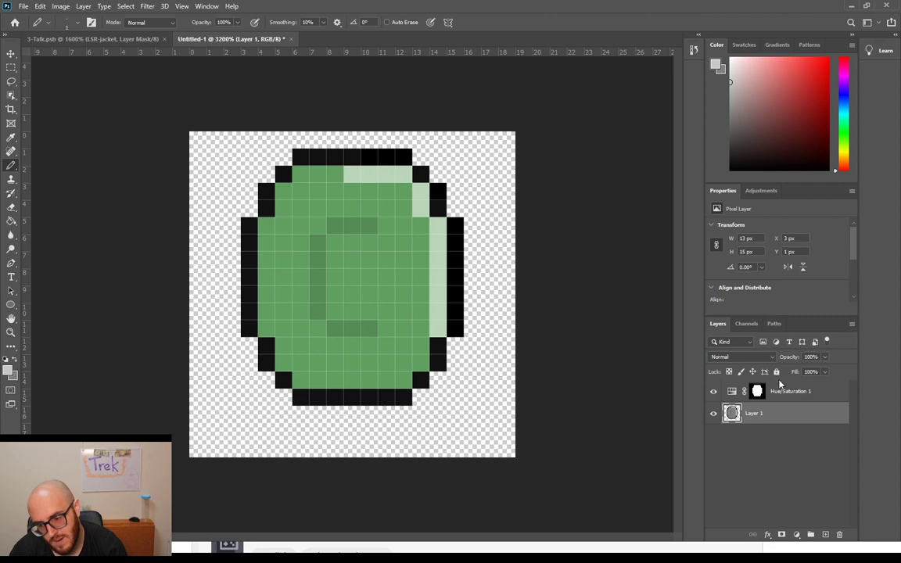
Step: Set the Hue/Saturation adjustment to hue 63, saturation 50 and lightness +14
click(733, 395)
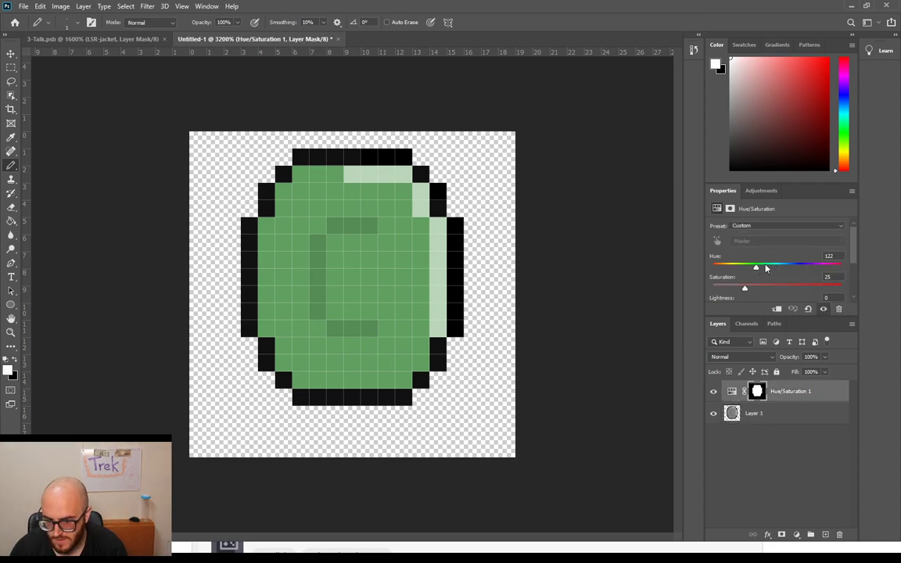
drag(755, 270, 730, 268)
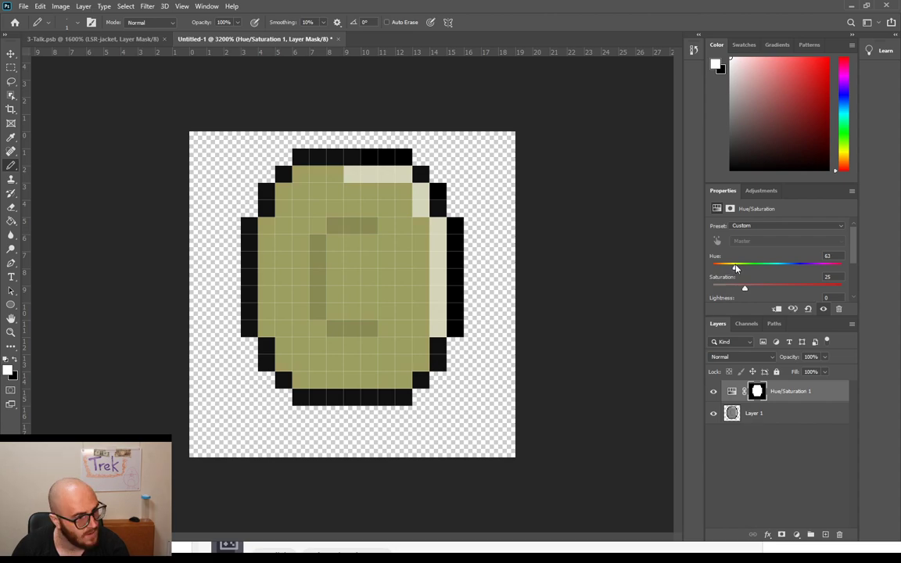
drag(744, 290, 777, 295)
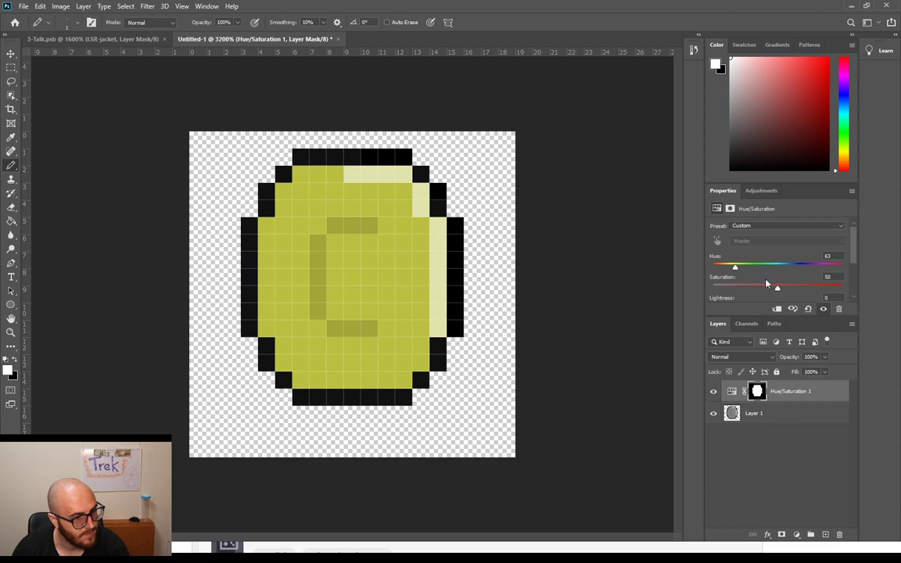
scroll(767, 286, down, 1)
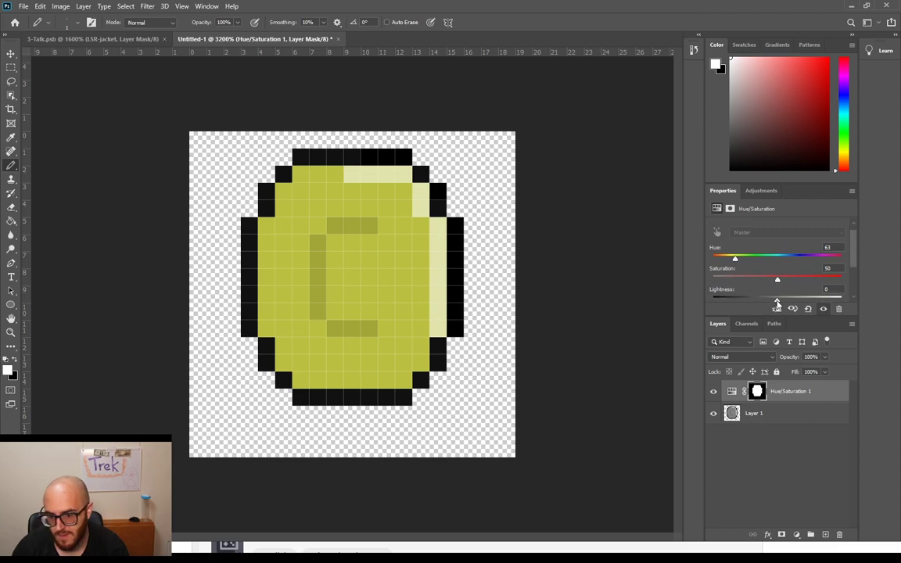
drag(776, 304, 785, 304)
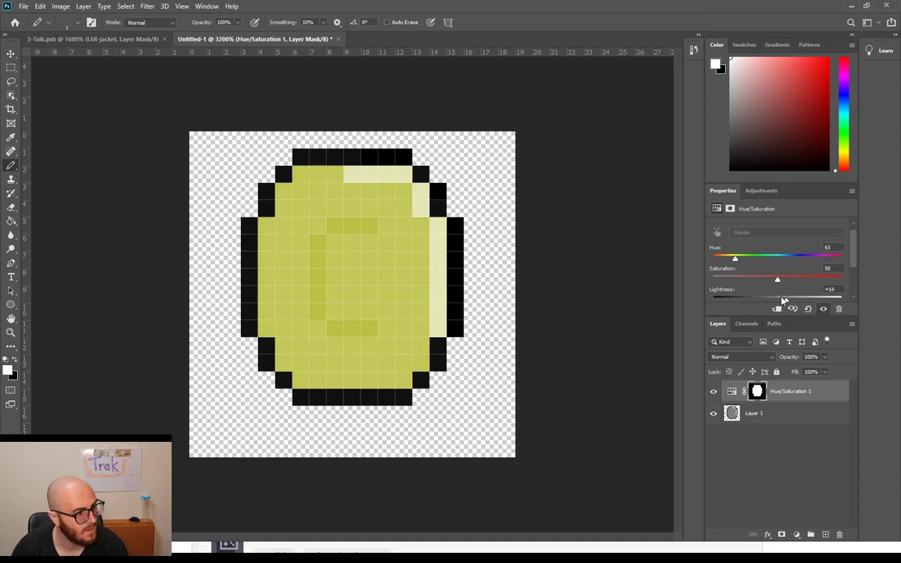
Step: Hide the Hue/Saturation layer, repaint the C on Layer 1 in a darker grey, and show the adjustment again
click(713, 392)
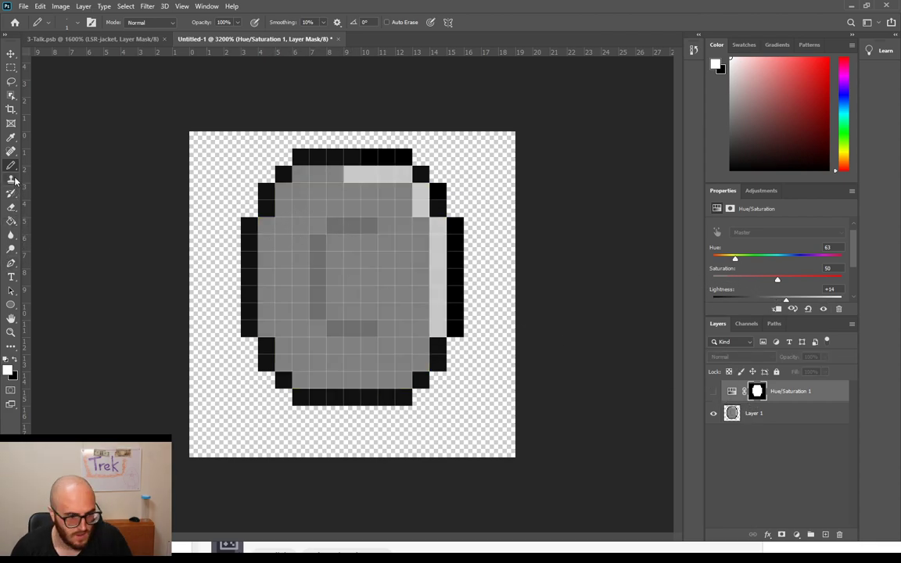
click(761, 414)
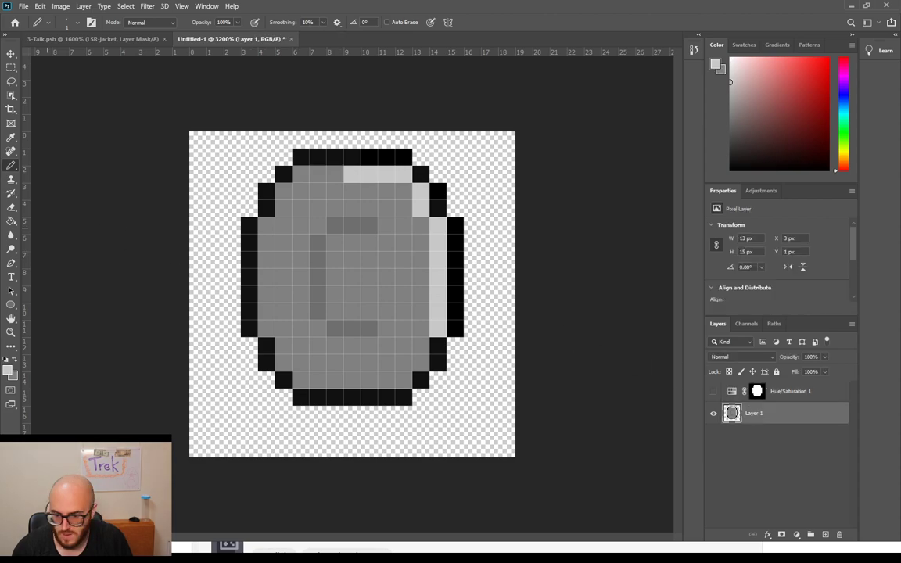
alt+click(345, 224)
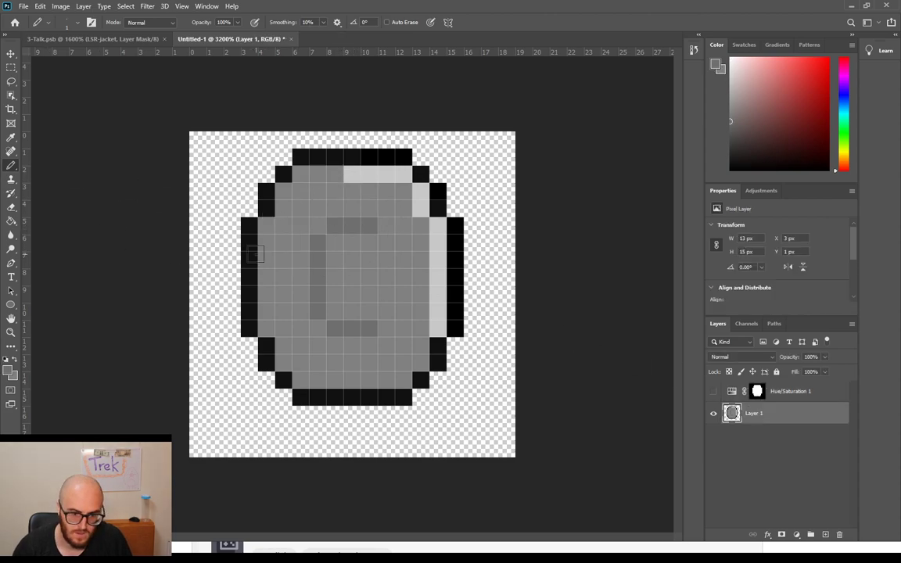
click(8, 371)
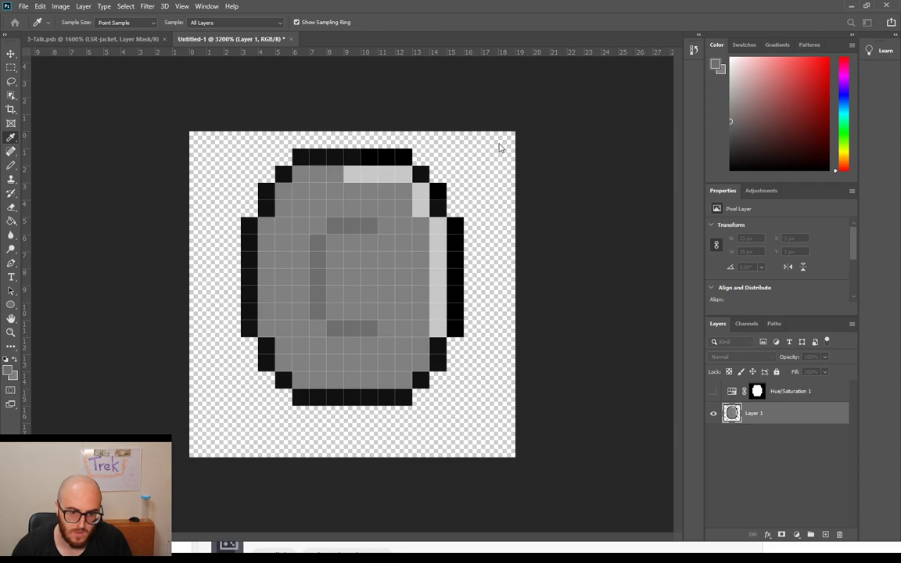
key(b)
click(367, 225)
click(352, 226)
click(339, 226)
mouse_move(318, 238)
mouse_down()
mouse_move(318, 313)
mouse_move(337, 328)
mouse_move(369, 329)
mouse_up()
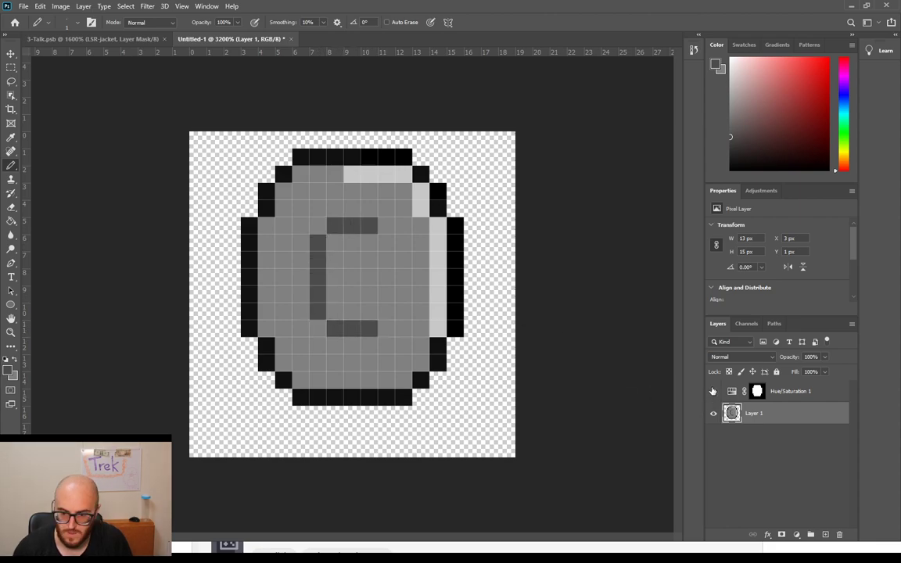
click(713, 392)
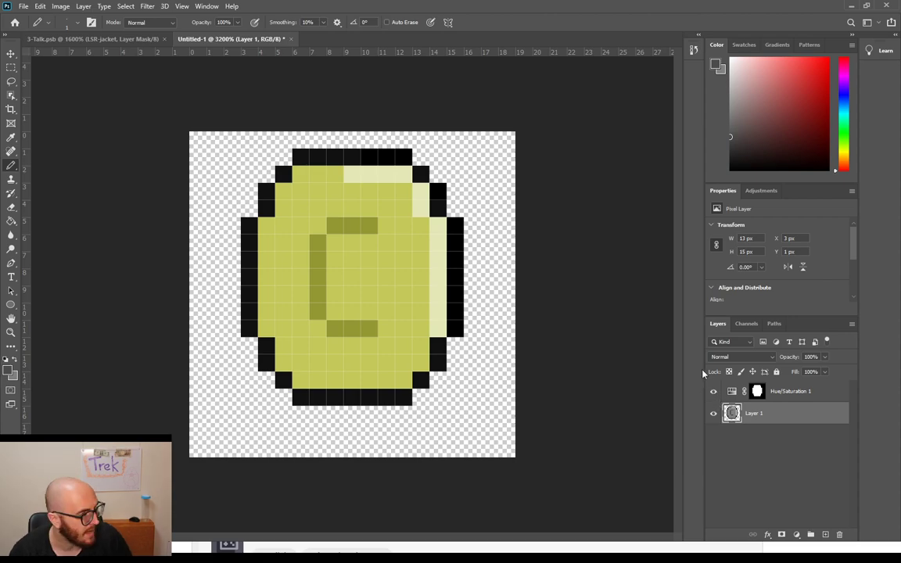
Step: Set the Hue/Saturation adjustment to saturation 51 and lightness -3, and save the document as coin-2.psb
click(802, 392)
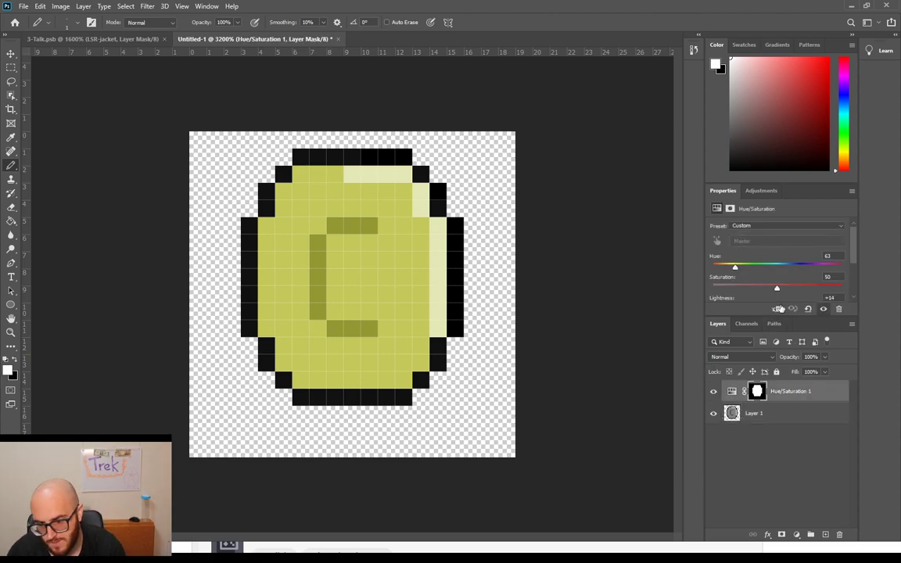
mouse_move(777, 287)
mouse_down()
mouse_move(787, 294)
mouse_move(780, 292)
mouse_up()
scroll(771, 290, down, 1)
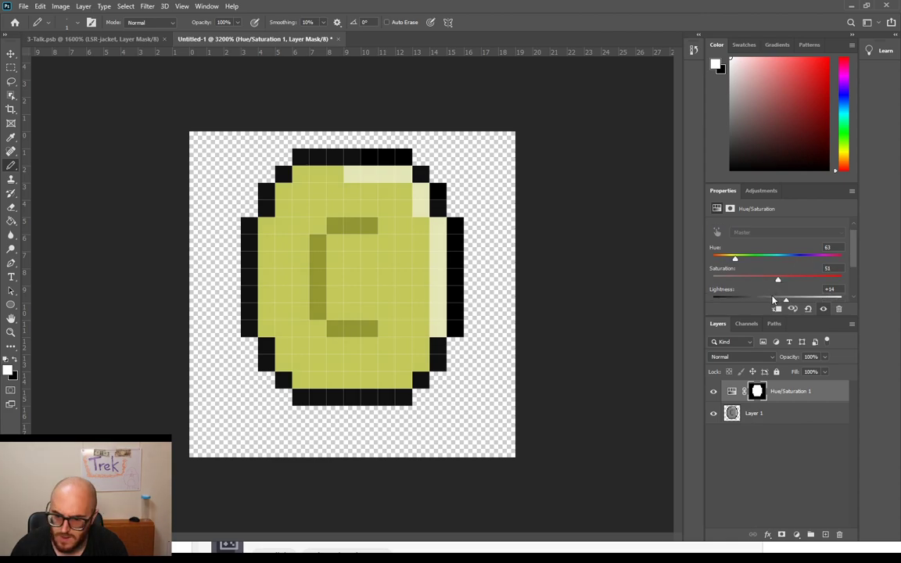
drag(787, 302, 776, 303)
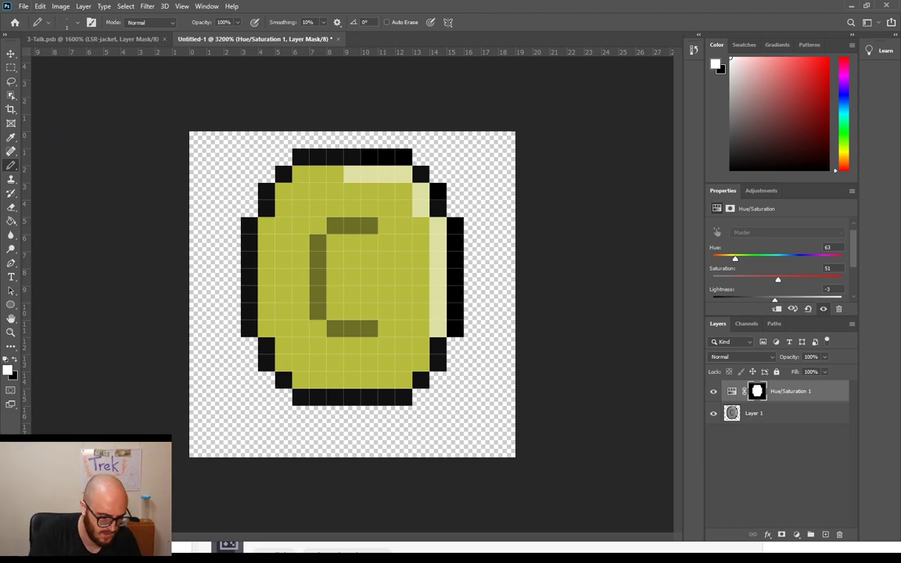
key(ctrl+s)
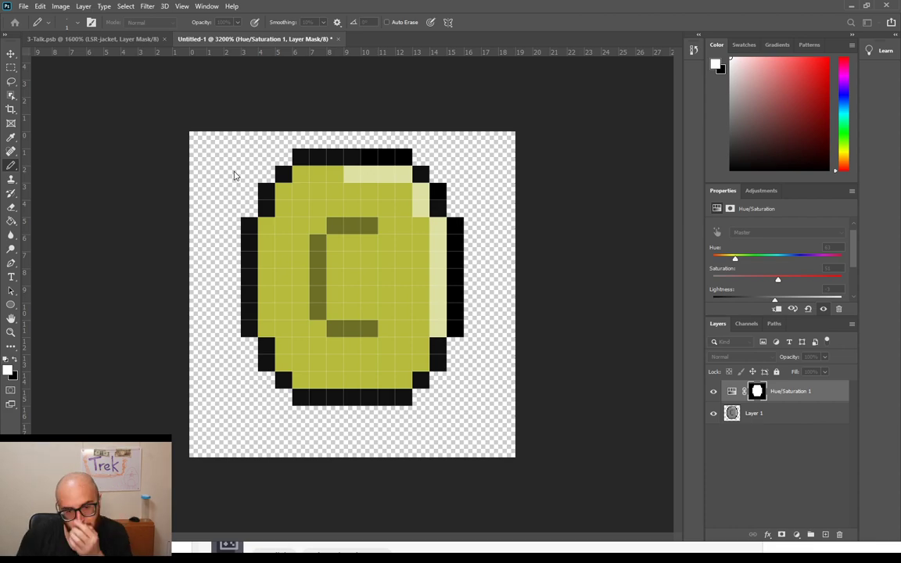
key(Return)
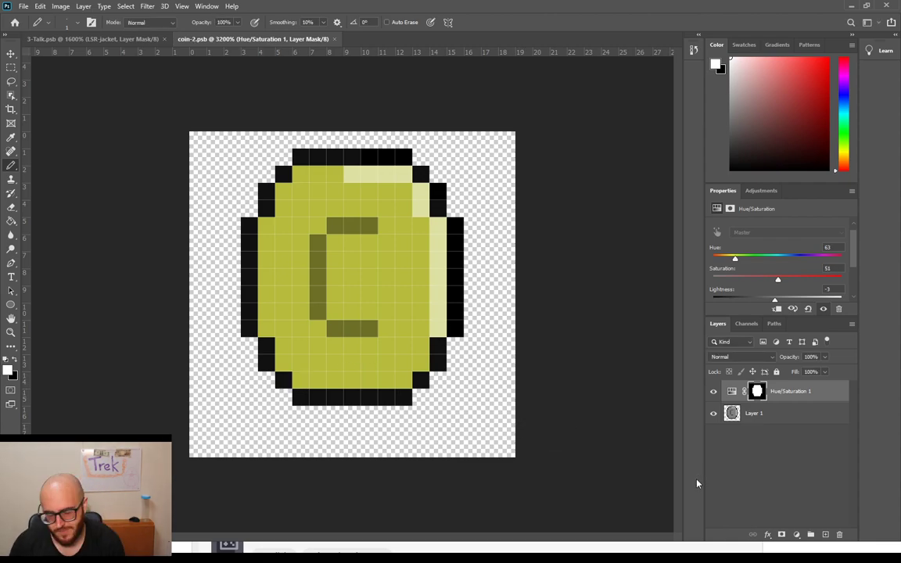
Step: With the Hue/Saturation layer hidden, paint a light-grey highlight band on Layer 1 across the coin's upper face and down beside the C
click(749, 412)
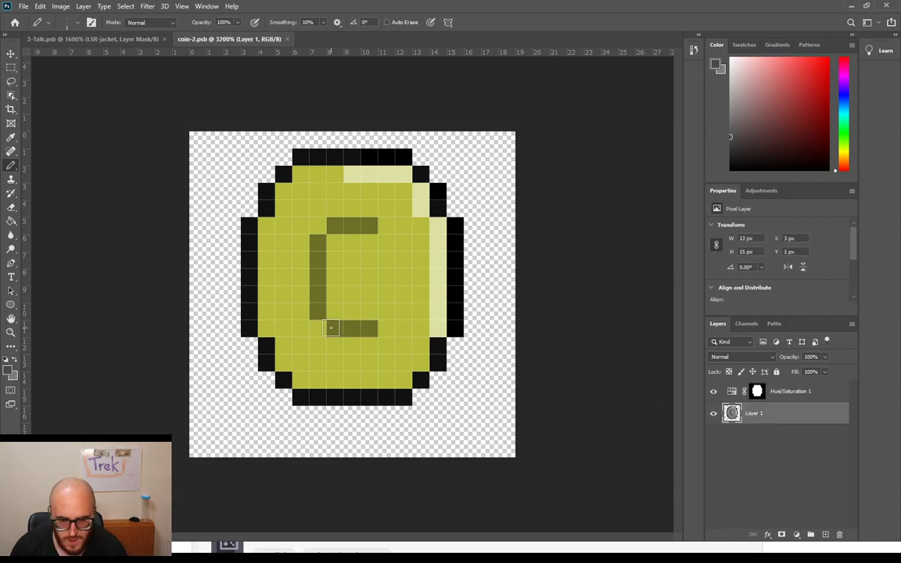
click(714, 391)
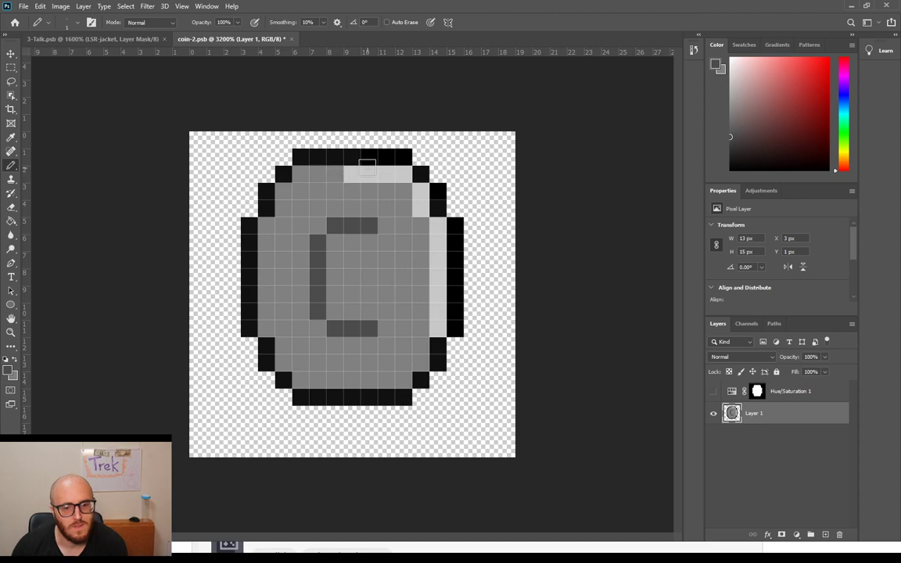
alt+click(355, 176)
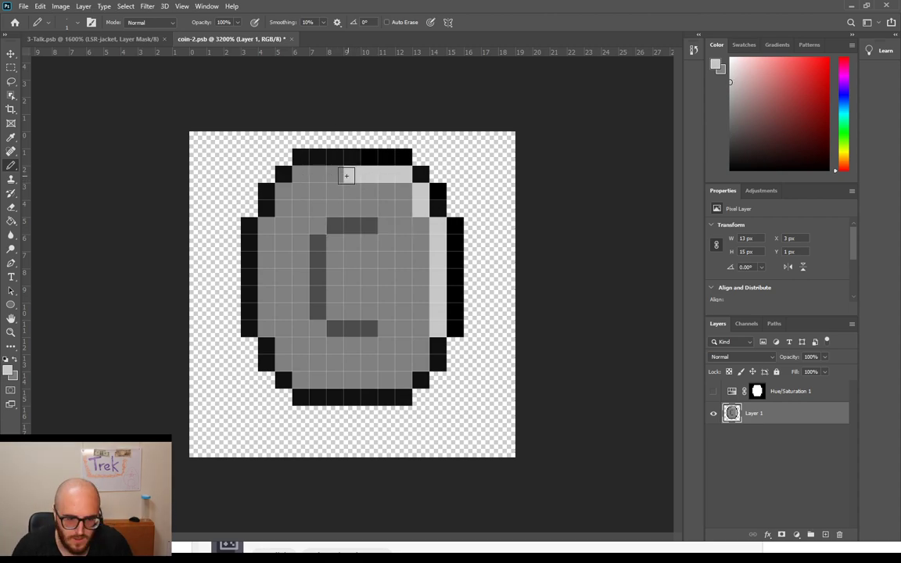
mouse_move(319, 175)
mouse_down()
mouse_move(305, 176)
mouse_move(336, 176)
mouse_move(318, 187)
mouse_move(382, 197)
mouse_move(398, 222)
mouse_move(402, 352)
mouse_move(354, 384)
mouse_move(374, 388)
mouse_move(399, 330)
mouse_move(391, 237)
mouse_move(362, 198)
mouse_move(281, 195)
mouse_move(328, 175)
mouse_move(372, 178)
mouse_up()
key(ctrl+z)
click(381, 193)
mouse_move(304, 203)
mouse_down()
mouse_move(290, 204)
mouse_move(356, 207)
mouse_up()
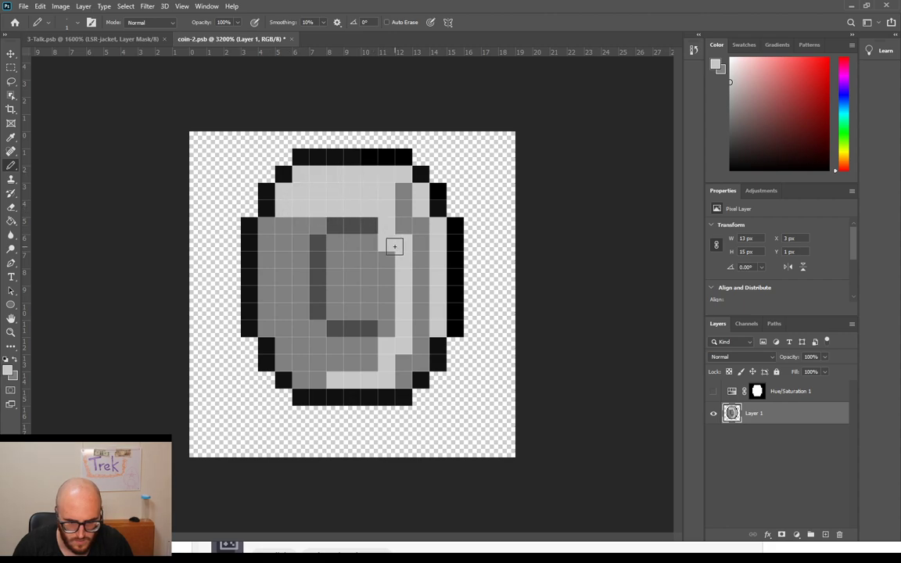
Step: Trim the lower end of the highlight band and cover the old highlight along the coin's upper-right edge with the face's mid grey
click(387, 277)
mouse_move(392, 335)
mouse_down()
mouse_move(382, 270)
mouse_move(402, 297)
mouse_move(390, 273)
mouse_up()
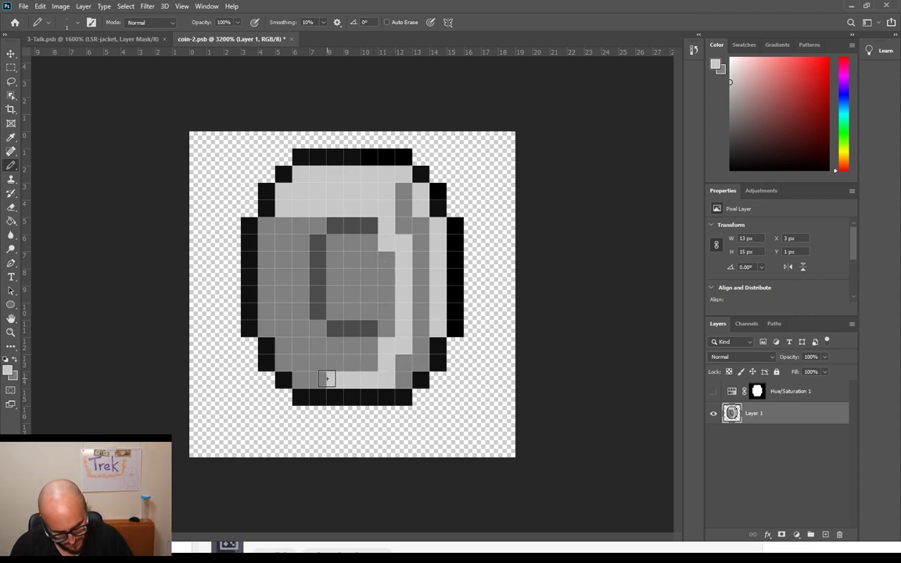
drag(332, 377, 355, 377)
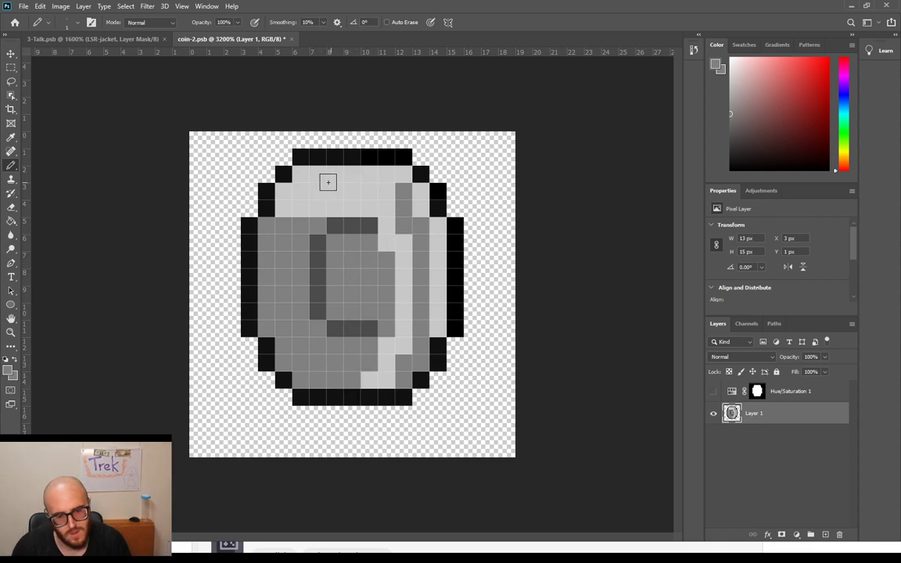
mouse_move(350, 174)
mouse_down()
mouse_move(401, 175)
mouse_move(425, 197)
mouse_move(419, 189)
mouse_move(436, 225)
mouse_move(434, 324)
mouse_up()
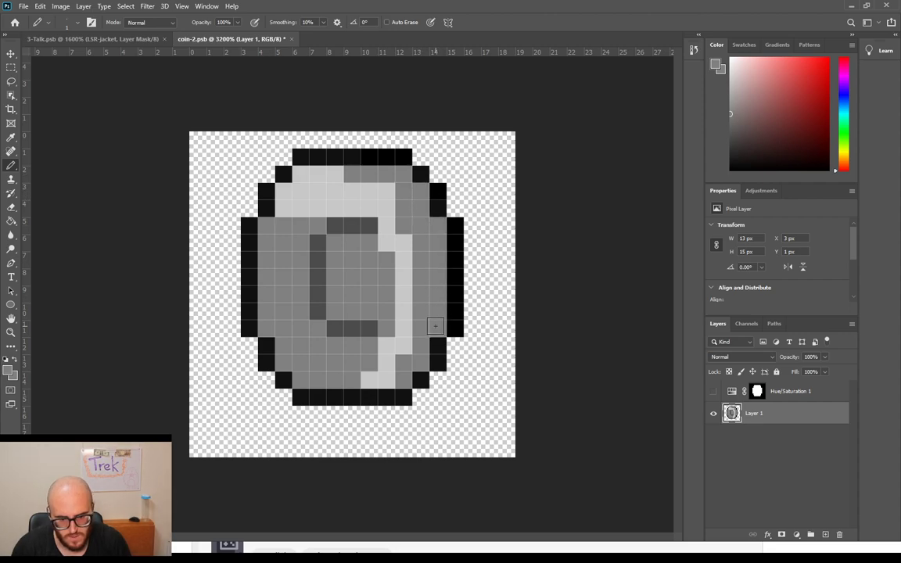
Step: Choose a lighter shade of the C's dark grey and repaint the two end pixels of its upper arm
click(369, 226)
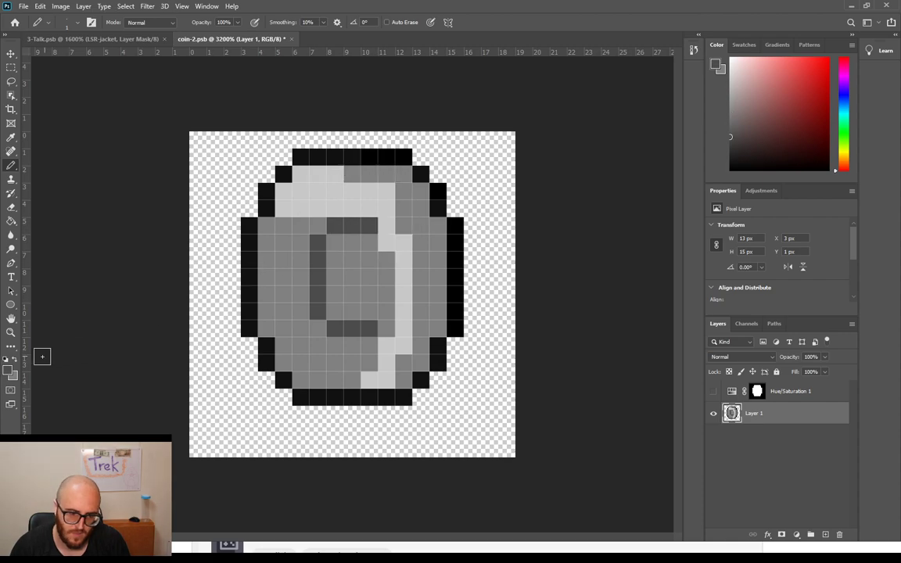
key(i)
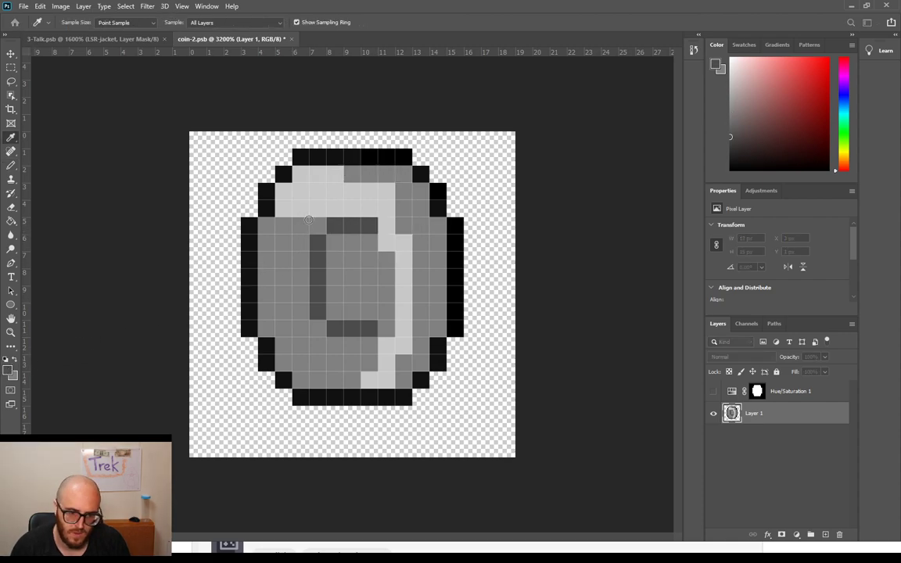
click(549, 117)
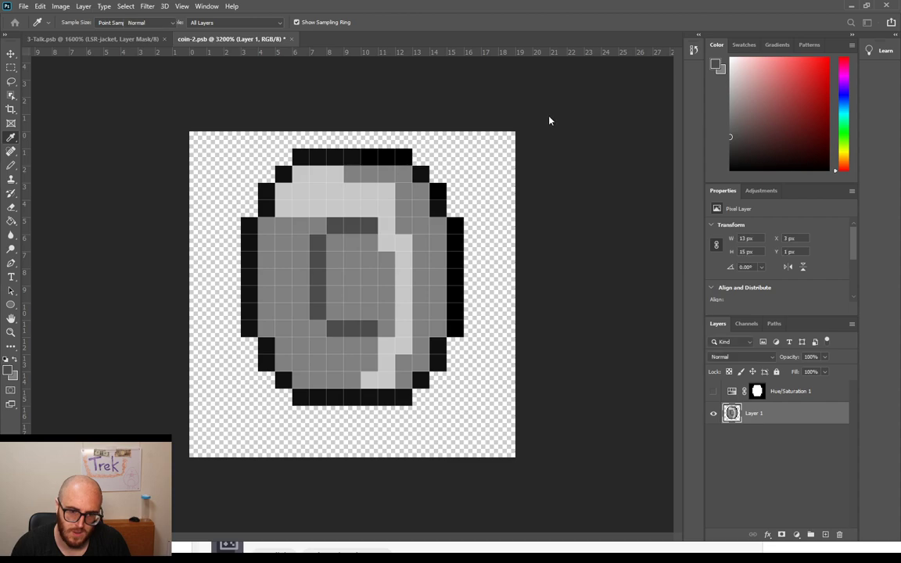
click(368, 226)
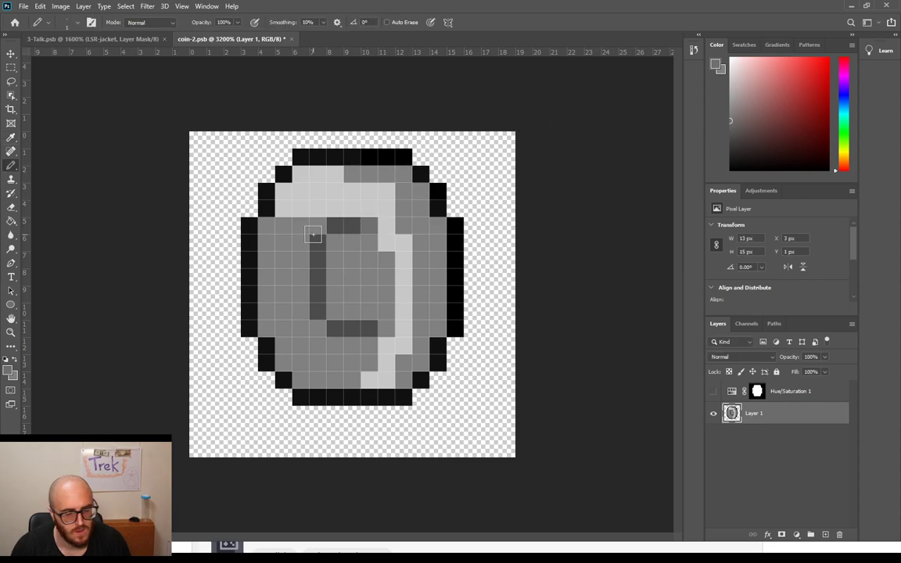
click(356, 226)
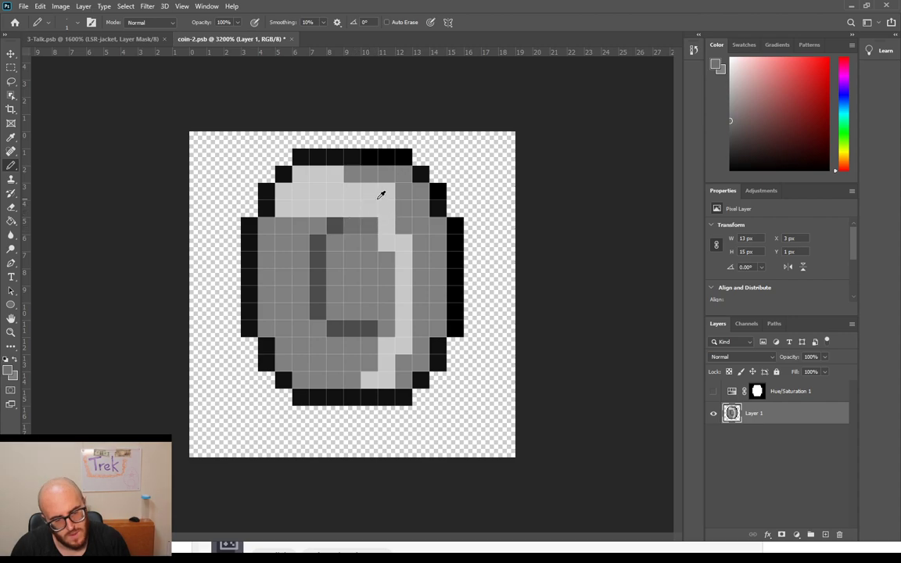
Step: Sample the highlight's light grey and widen the band inward beside the open side of the C
alt+click(376, 201)
click(368, 243)
mouse_move(387, 248)
mouse_down()
mouse_move(397, 301)
mouse_move(391, 295)
mouse_move(412, 335)
mouse_move(388, 362)
mouse_up()
Step: Sample the face's mid grey and trim the highlight band's edges into a stepped curve around the C
alt+click(370, 363)
click(388, 361)
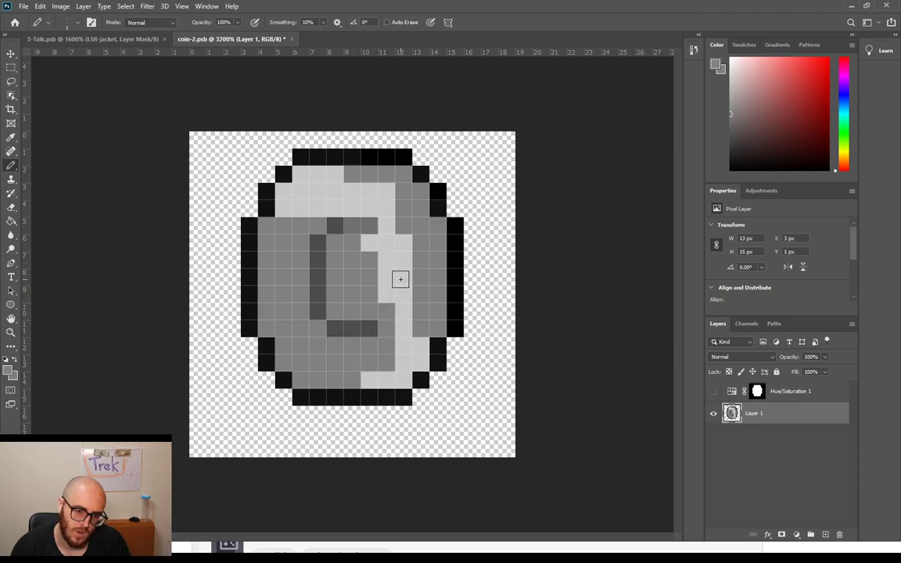
click(409, 240)
click(388, 189)
click(372, 186)
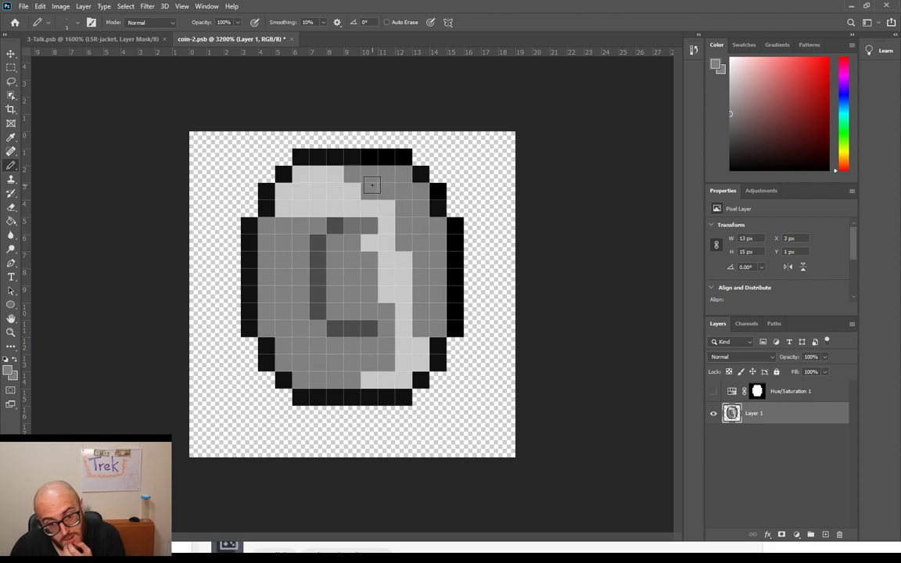
click(348, 175)
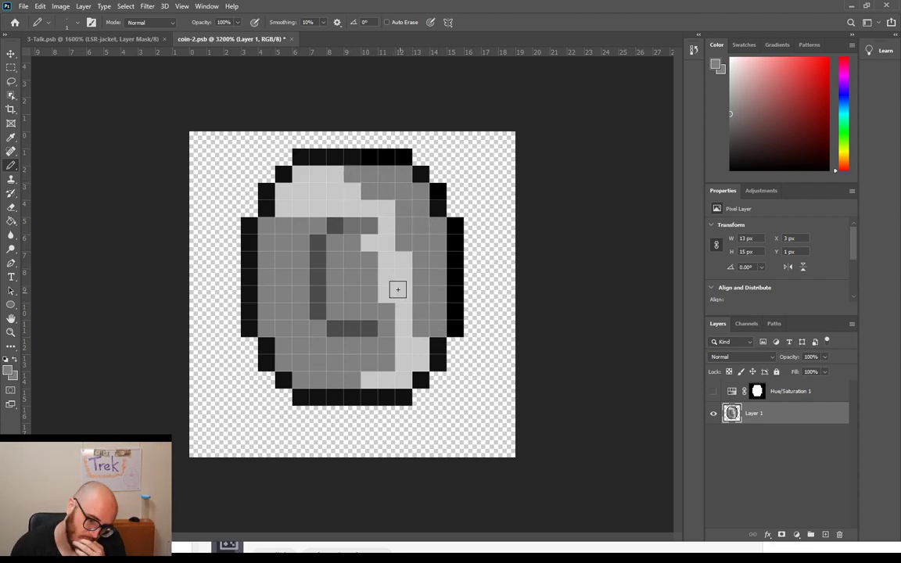
click(338, 172)
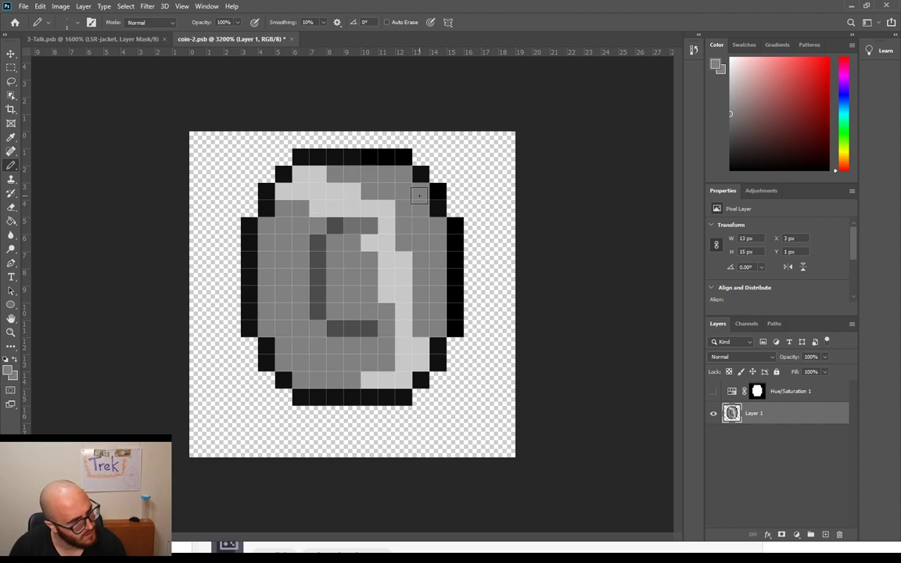
click(374, 247)
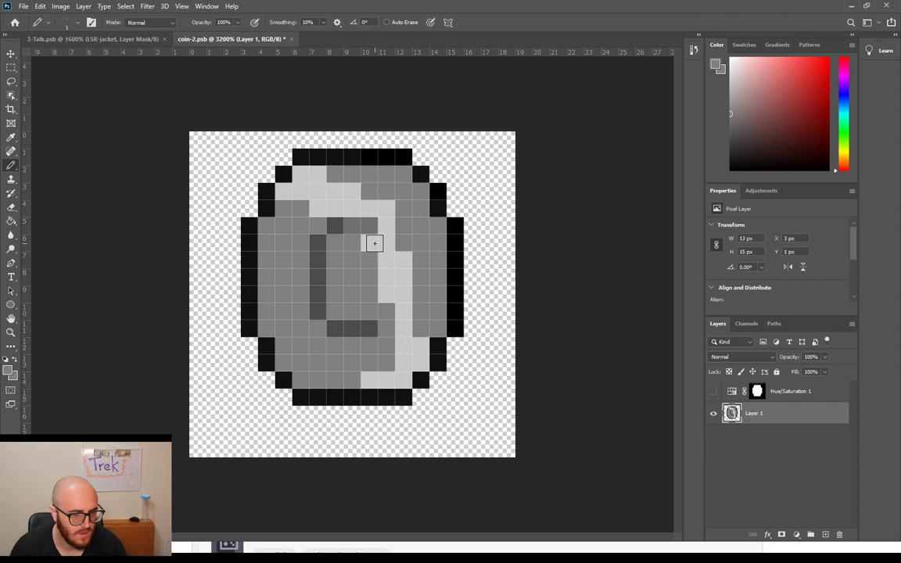
Step: Preview the coin in yellow, trim the highlight's bottom end in mid grey on Layer 1, and show the Hue/Saturation layer again
click(714, 392)
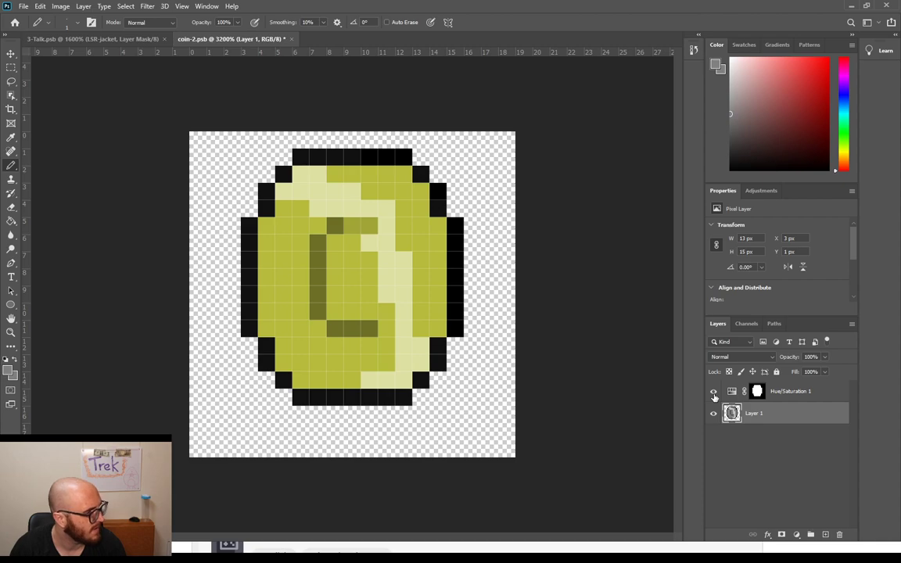
click(713, 391)
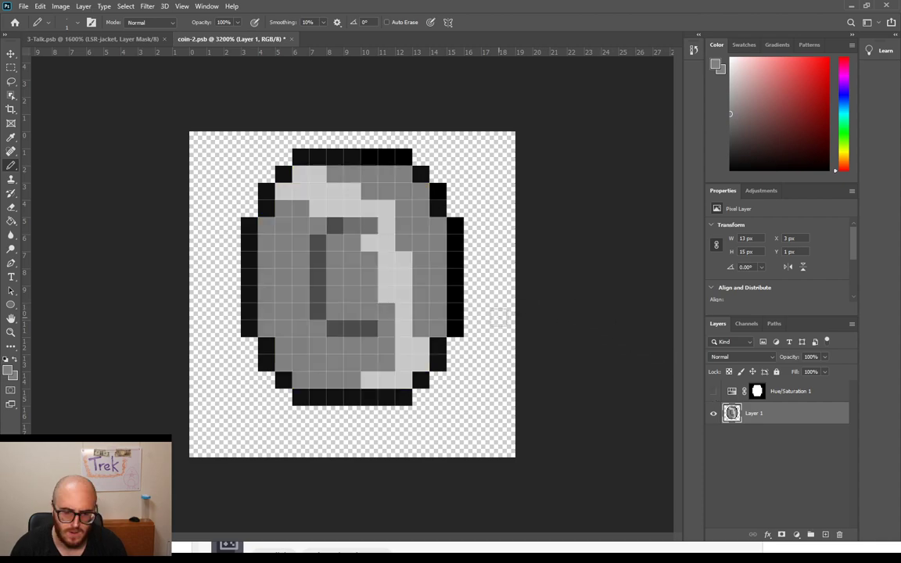
click(369, 380)
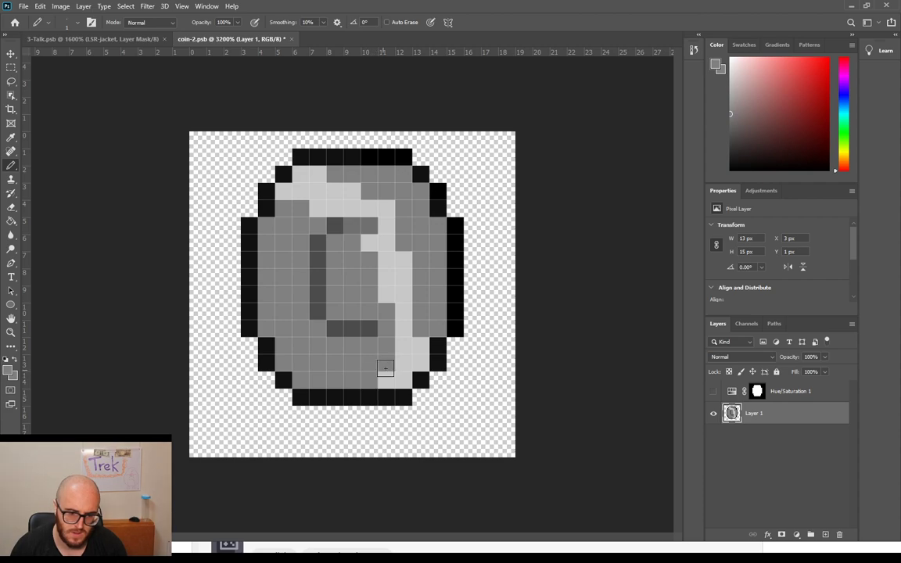
click(385, 379)
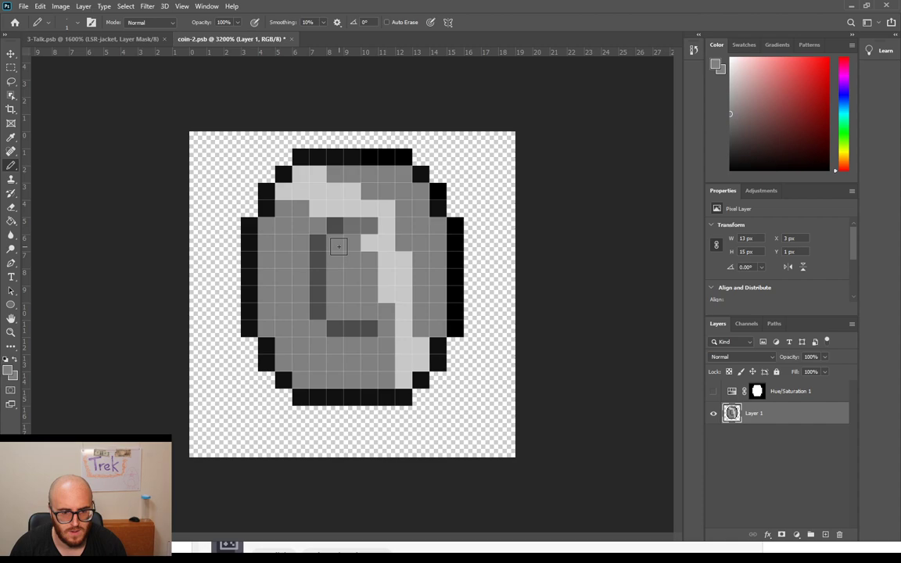
click(713, 392)
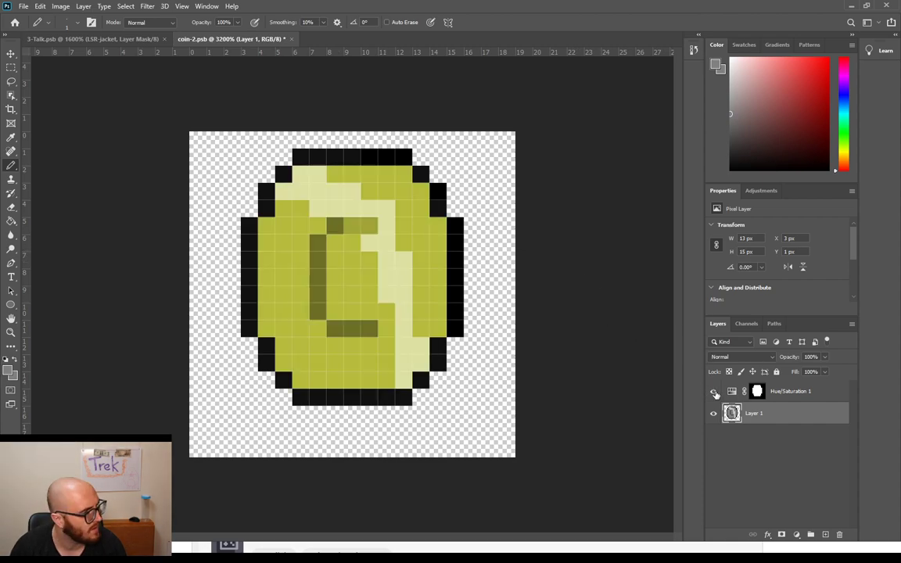
Step: Try a lighter grey based on the C's upper arm as the foreground colour, and show the Hue/Saturation layer
click(713, 392)
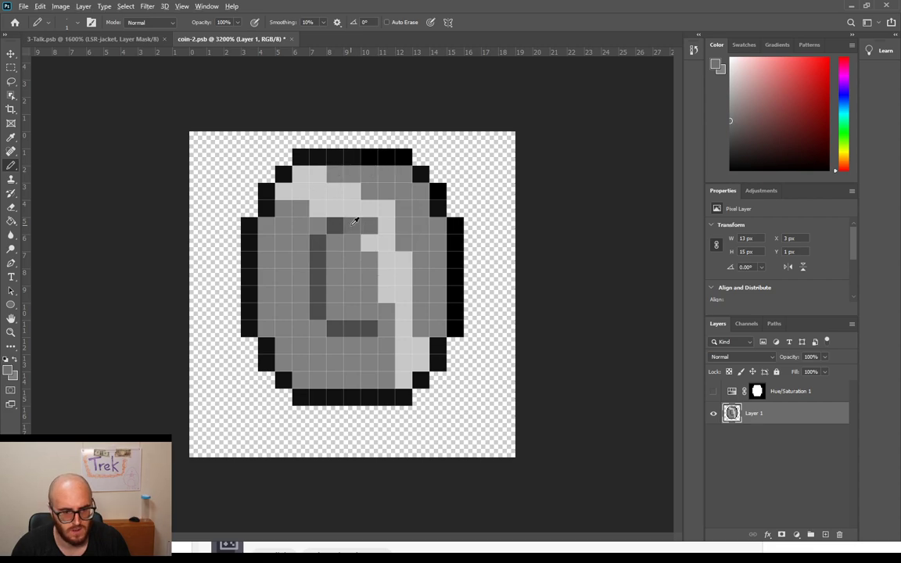
alt+click(349, 225)
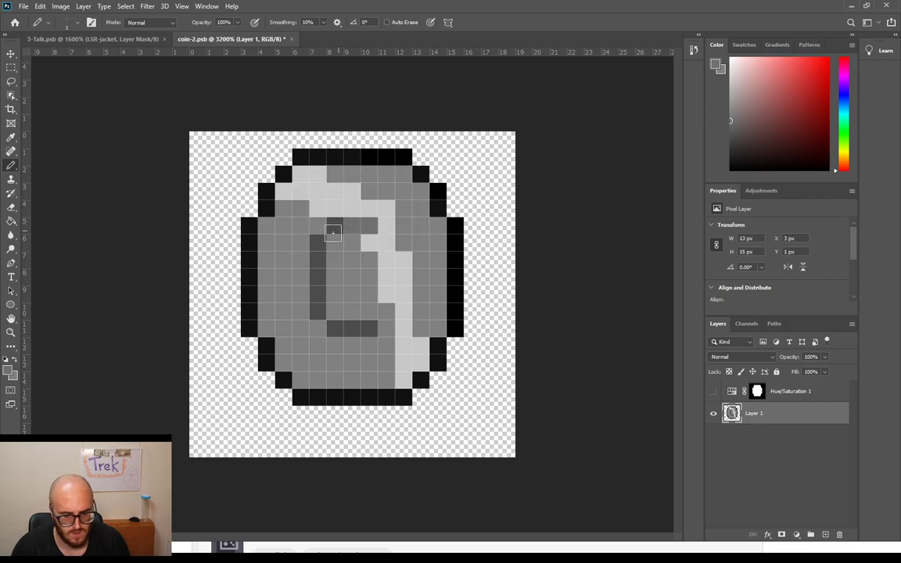
click(7, 371)
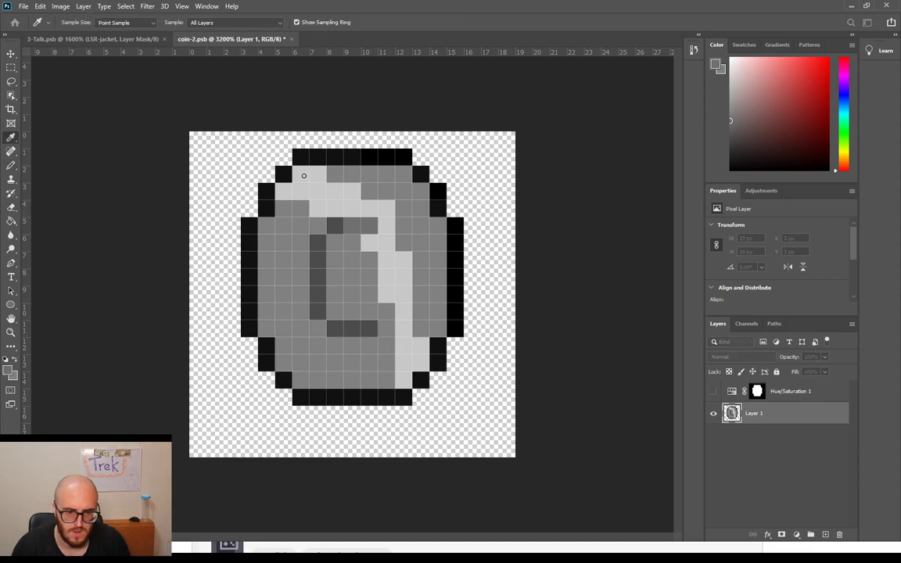
key(b)
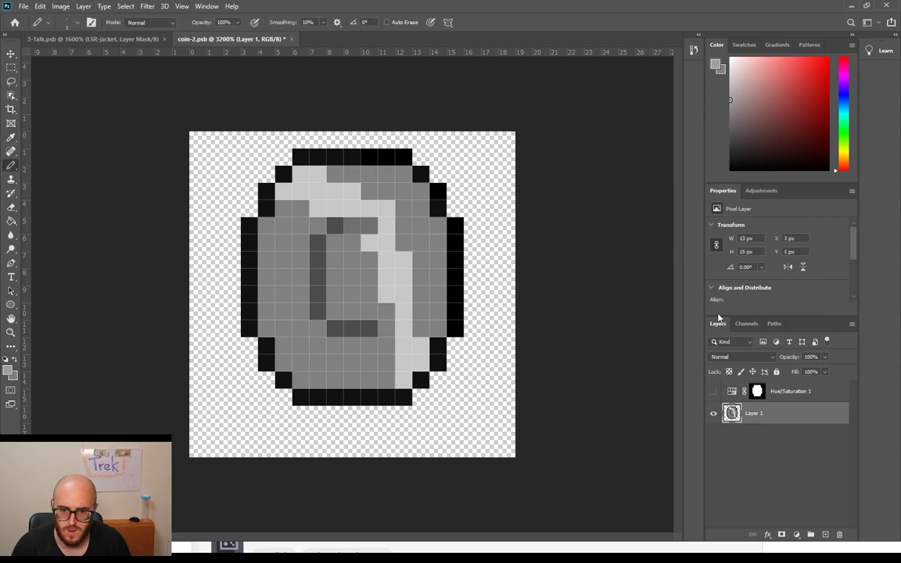
click(714, 392)
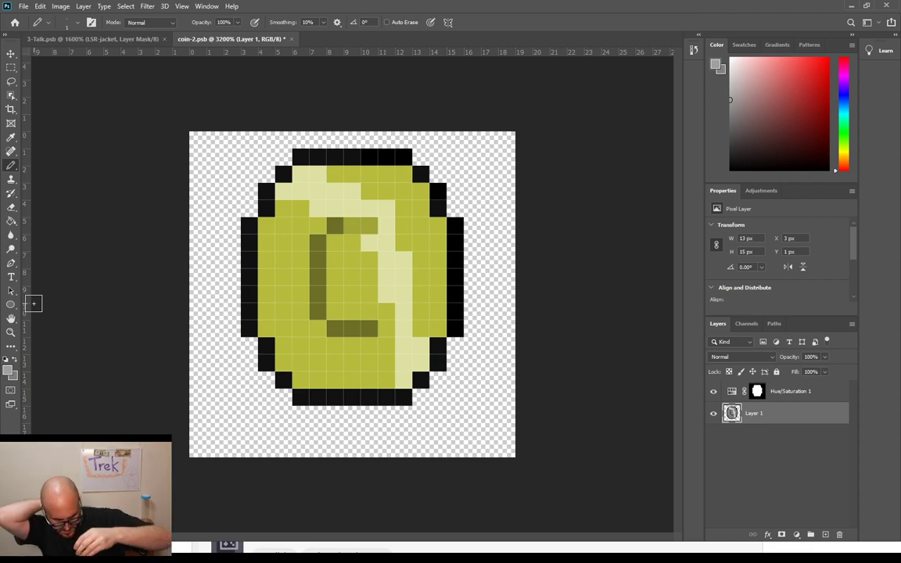
alt+click(350, 225)
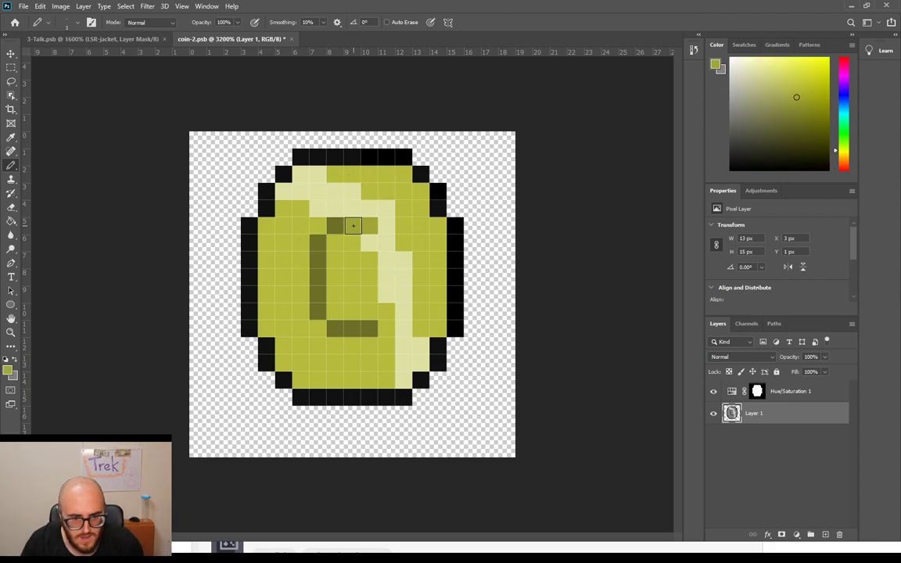
key(i)
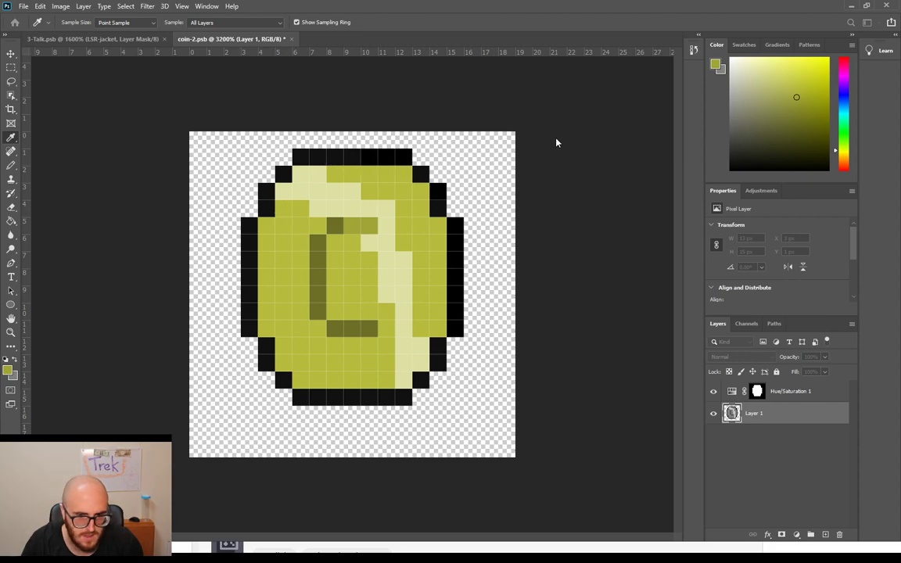
key(b)
Step: Repaint the outer two pixels of the C's upper arm in a lighter grey with the Hue/Saturation layer hidden, and show that layer again
click(712, 391)
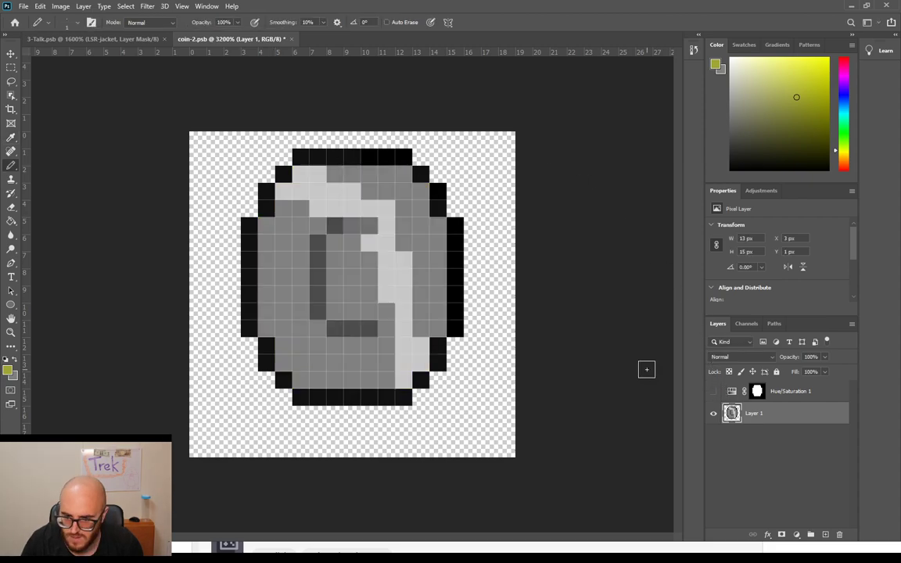
alt+click(358, 222)
click(318, 209)
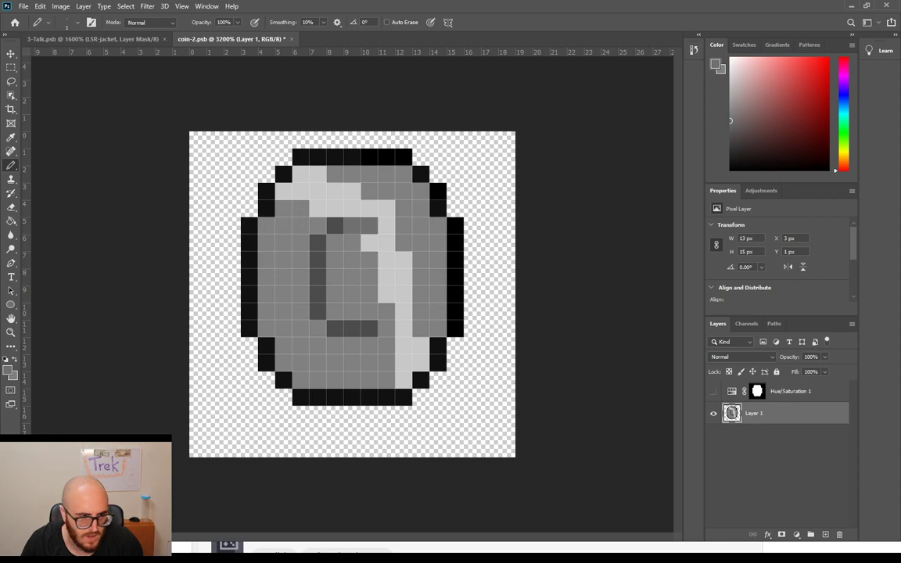
key(i)
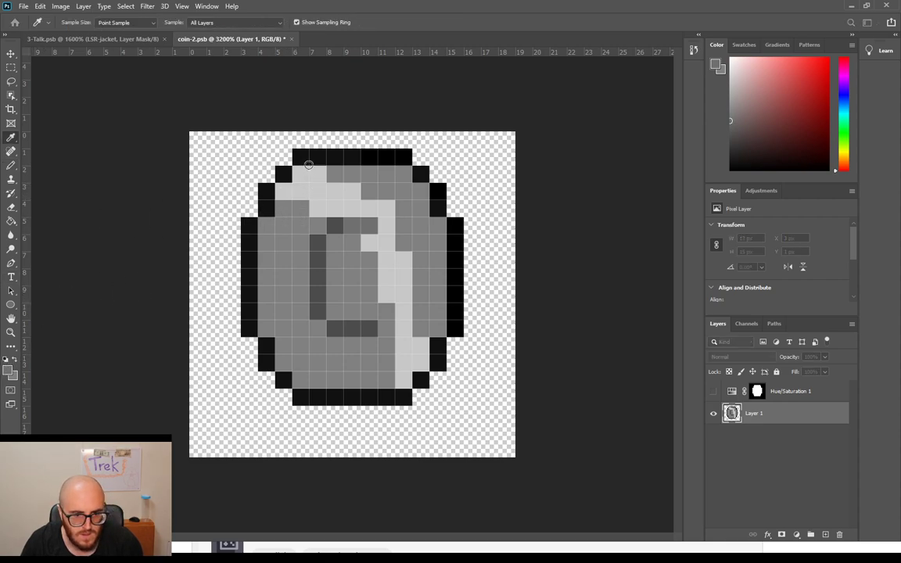
key(b)
alt+click(321, 203)
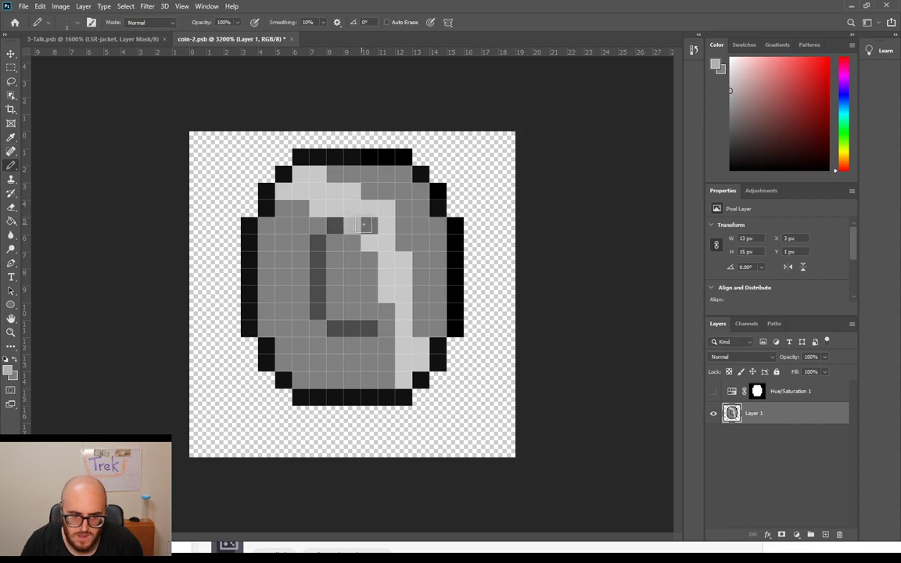
click(713, 391)
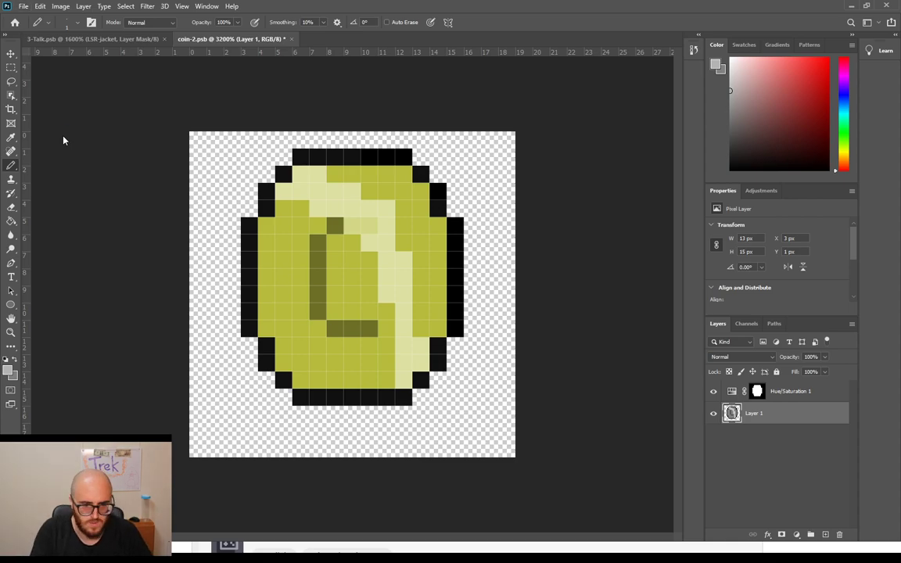
Step: Save the finished coin and save a new copy of it as coin-3.psb
key(ctrl+shift+s)
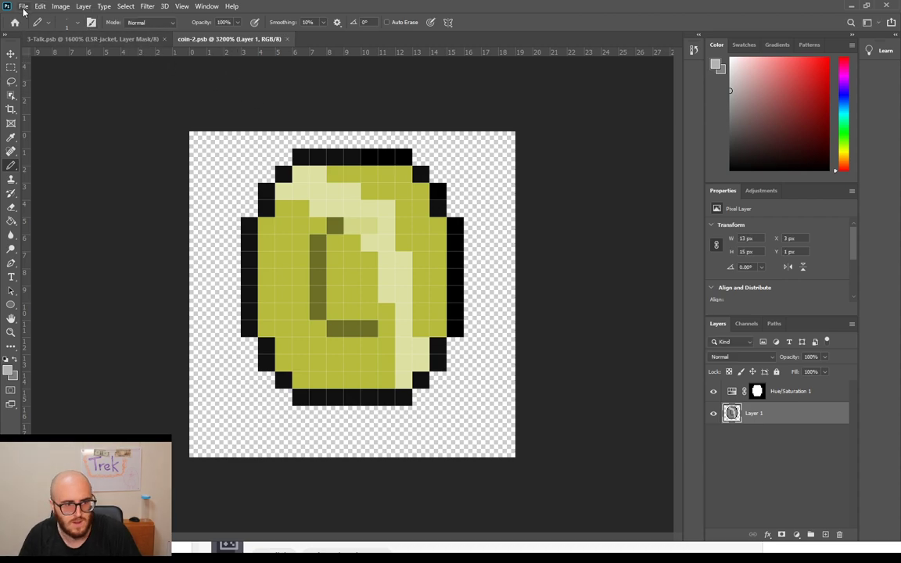
click(63, 138)
key(Return)
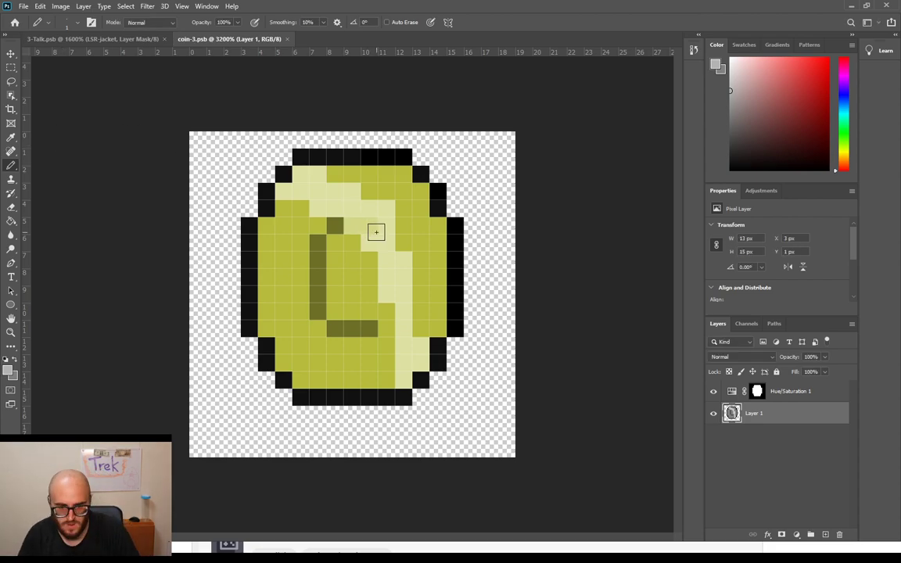
Step: Hide the Hue/Saturation layer, lighten the C's upper corner, upper stem and lower arm, and restore its upper arm in dark grey
click(712, 394)
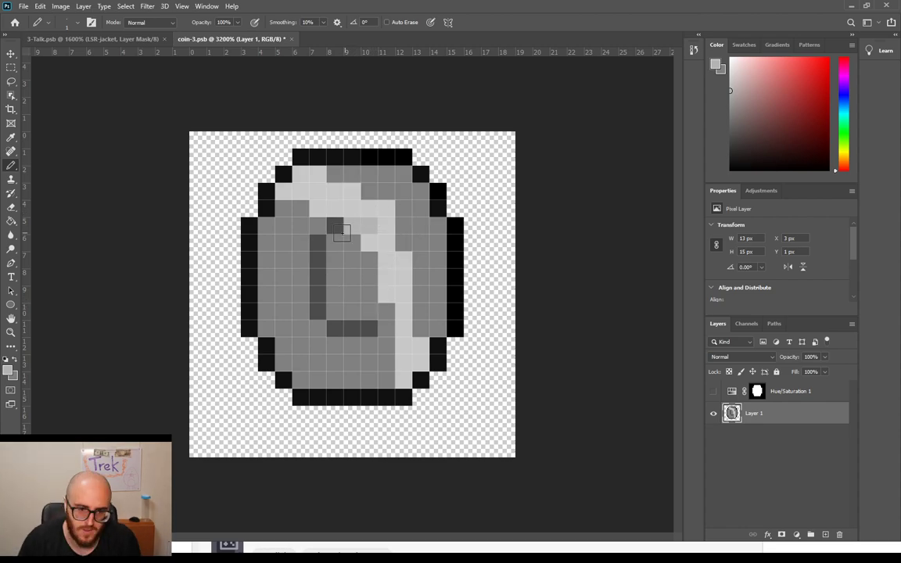
click(335, 226)
drag(320, 243, 317, 277)
click(352, 328)
click(369, 328)
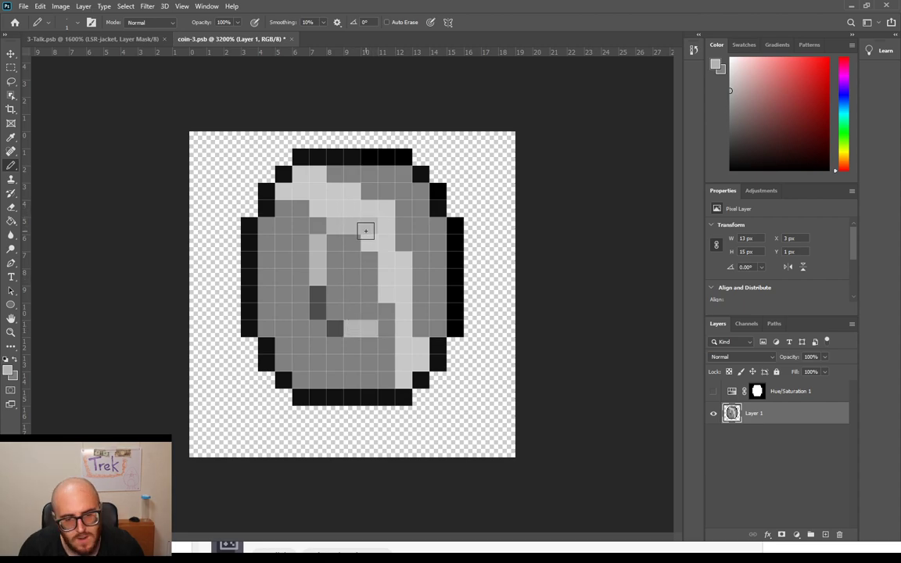
alt+click(318, 308)
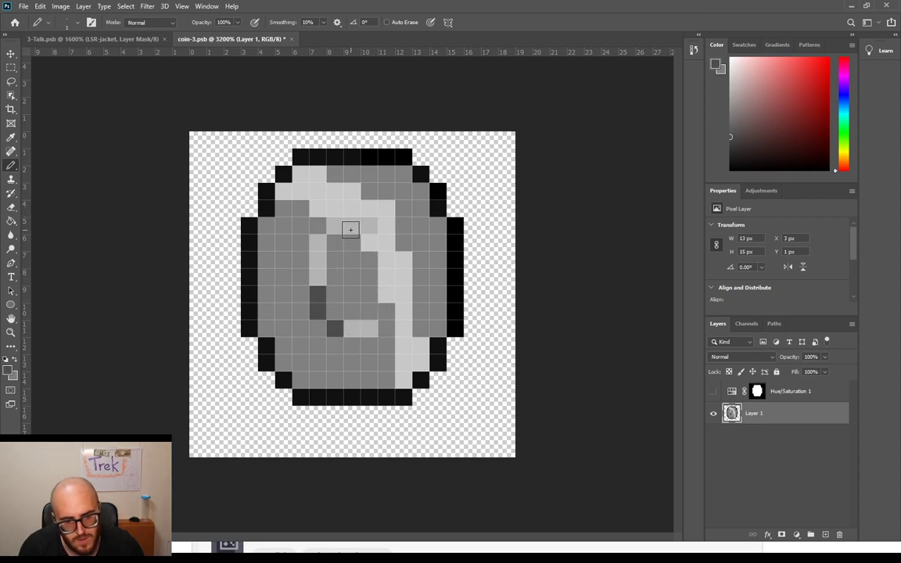
drag(352, 226, 369, 226)
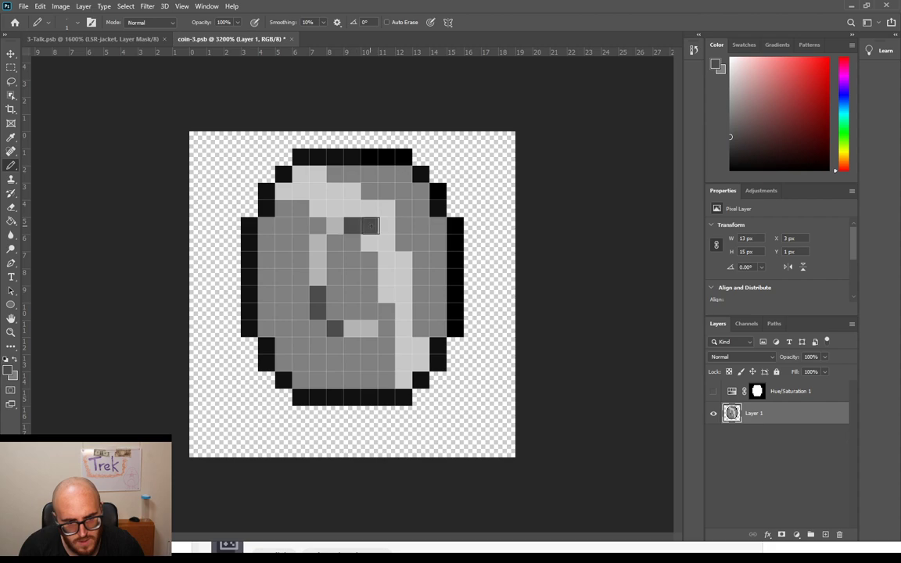
Step: Sample the face's mid grey and paint over the old highlight band beside the C and its top edge
alt+click(416, 215)
mouse_move(349, 208)
mouse_down()
mouse_move(393, 217)
mouse_move(391, 239)
mouse_move(374, 252)
mouse_move(384, 290)
mouse_move(407, 264)
mouse_move(400, 378)
mouse_move(417, 346)
mouse_up()
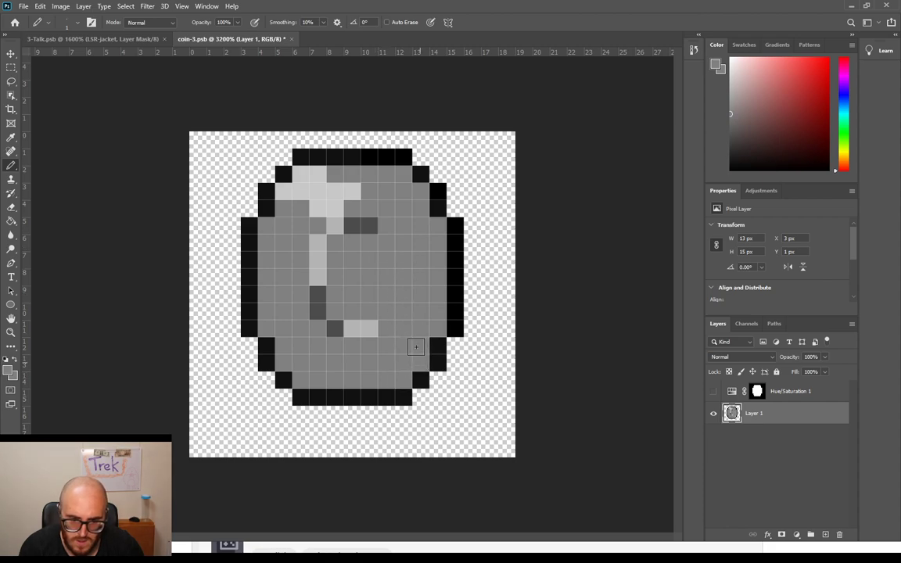
mouse_move(296, 172)
mouse_down()
mouse_move(358, 194)
mouse_move(342, 201)
mouse_up()
Step: Sample the highlight's light grey and reshape the band's upper end so it steps down toward the C's upper corner
alt+click(320, 189)
drag(305, 213, 284, 206)
click(319, 192)
alt+click(292, 205)
click(298, 222)
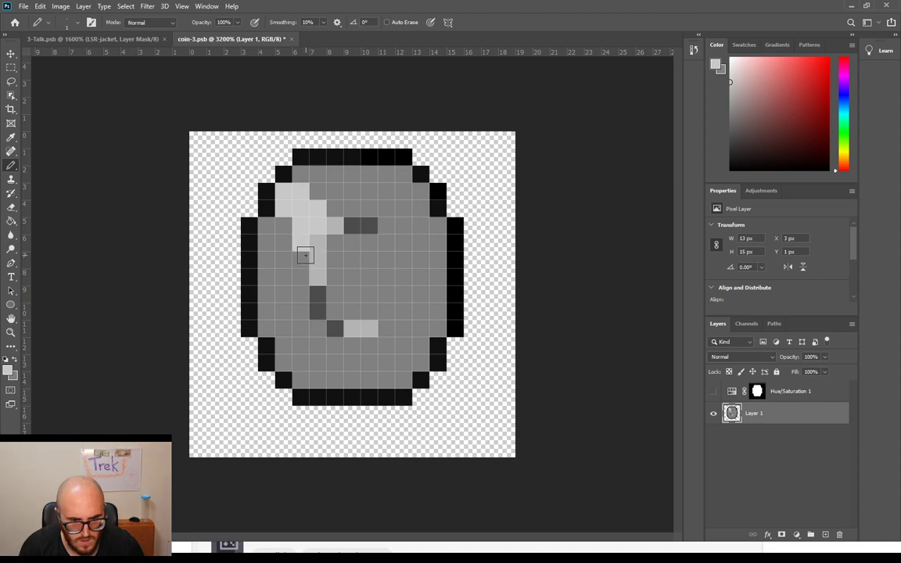
Step: Extend the light grey highlight in steps through the C's stem and lower arm down to the coin's bottom edge
click(335, 261)
click(297, 264)
click(338, 283)
click(338, 295)
click(353, 298)
click(354, 313)
click(370, 346)
click(354, 346)
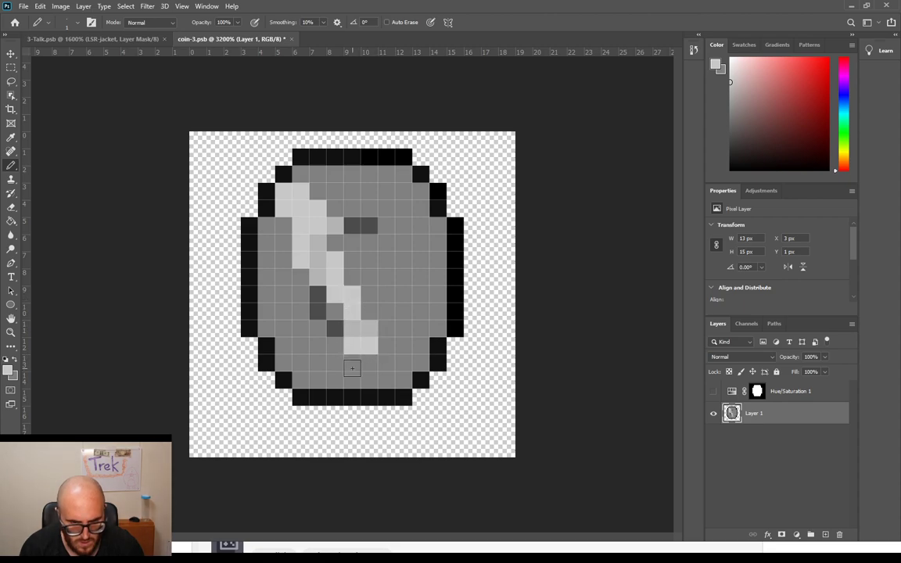
click(353, 365)
click(355, 379)
click(369, 364)
click(370, 379)
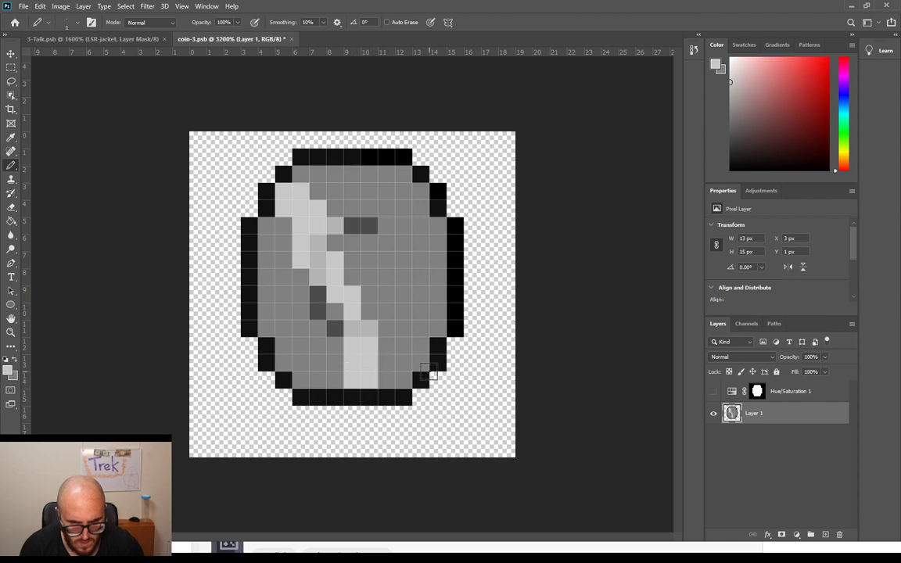
Step: Preview the coin in yellow through the Hue/Saturation layer and save the document as coin-4.psb
click(713, 393)
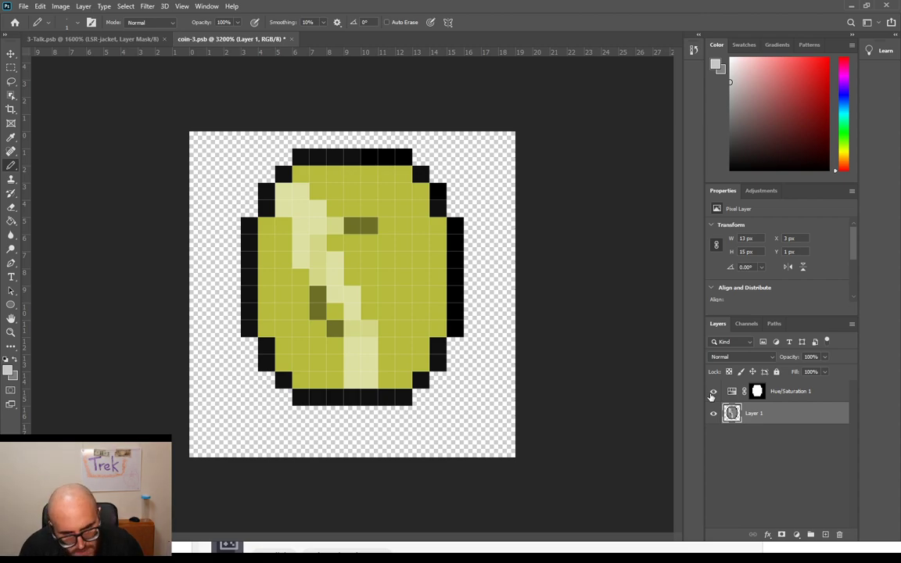
click(713, 392)
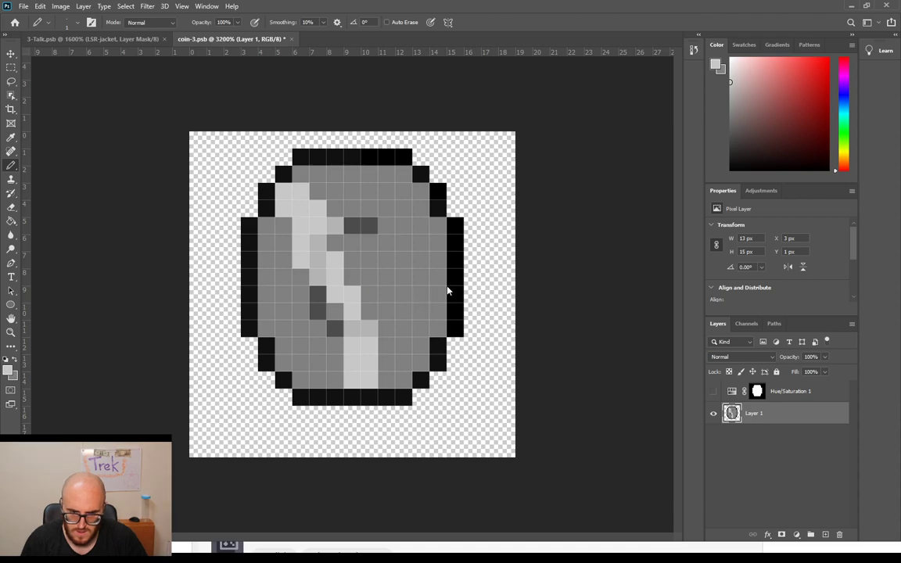
key(ctrl+shift+s)
click(574, 159)
click(25, 8)
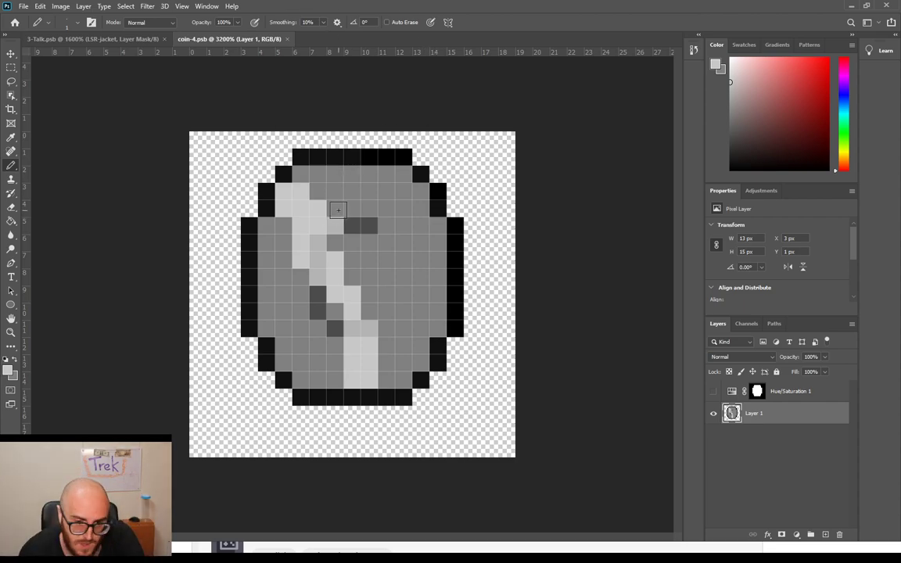
Step: Sample the C's dark grey and repaint its upper corner and stem
alt+click(362, 222)
click(335, 225)
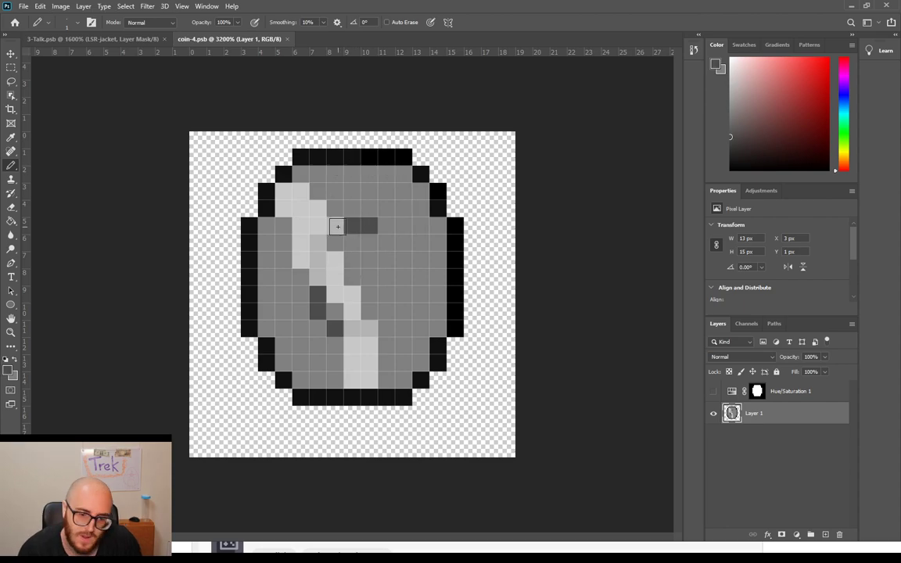
drag(316, 244, 316, 312)
Step: Recolour the C's lower corner pixels in its lighter grey and its lower arm in dark grey
alt+click(363, 324)
click(350, 329)
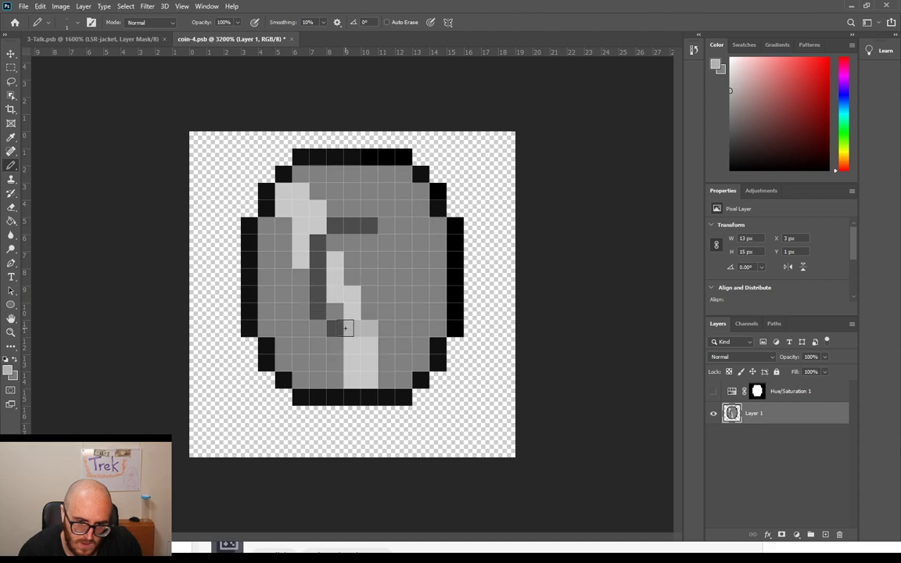
click(335, 329)
click(317, 313)
alt+click(315, 298)
click(355, 325)
click(367, 325)
Step: Sample the face's mid grey and paint over the old highlight inside, beside and below the C, keeping a few light pixels near the upper rim
alt+click(372, 305)
mouse_move(358, 306)
mouse_down()
mouse_move(336, 281)
mouse_move(335, 262)
mouse_up()
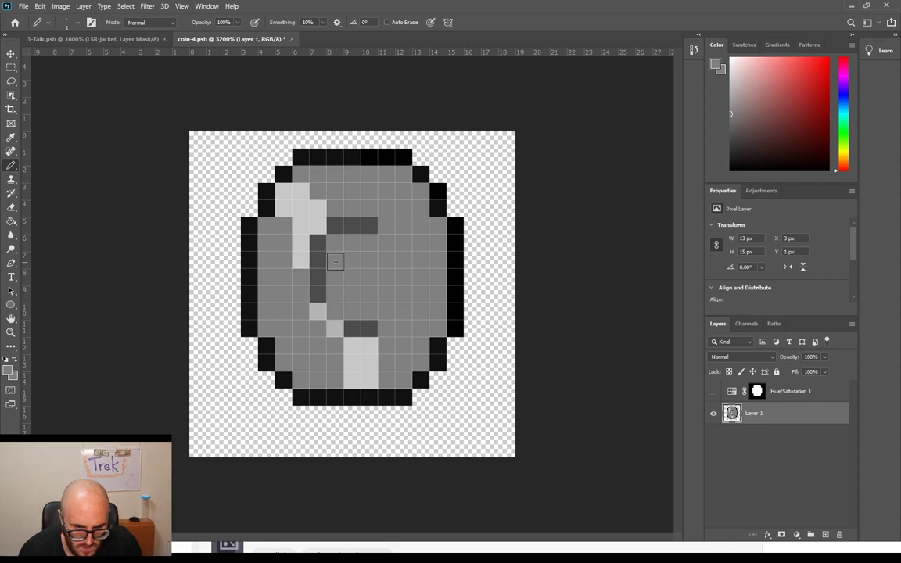
click(304, 188)
click(316, 206)
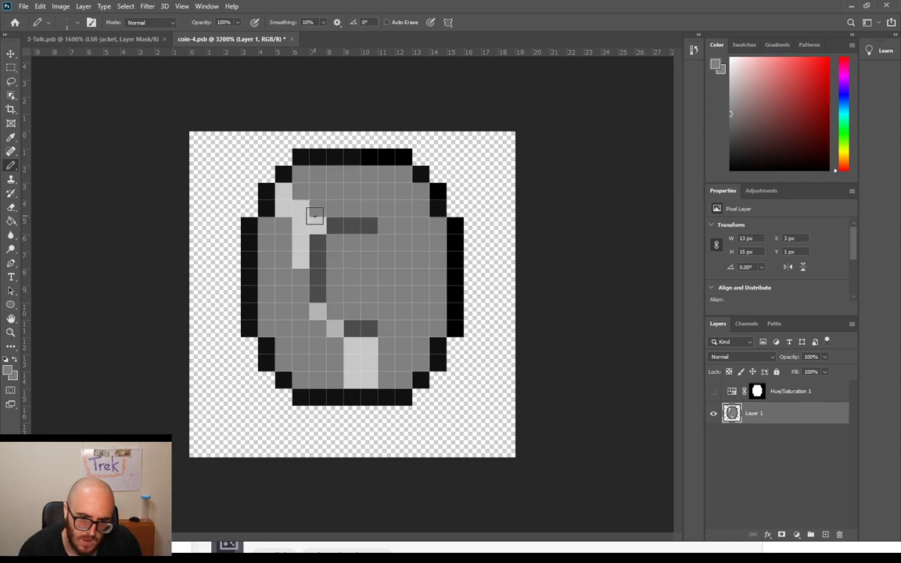
drag(302, 226, 303, 266)
mouse_move(356, 350)
mouse_down()
mouse_move(381, 379)
mouse_move(354, 363)
mouse_up()
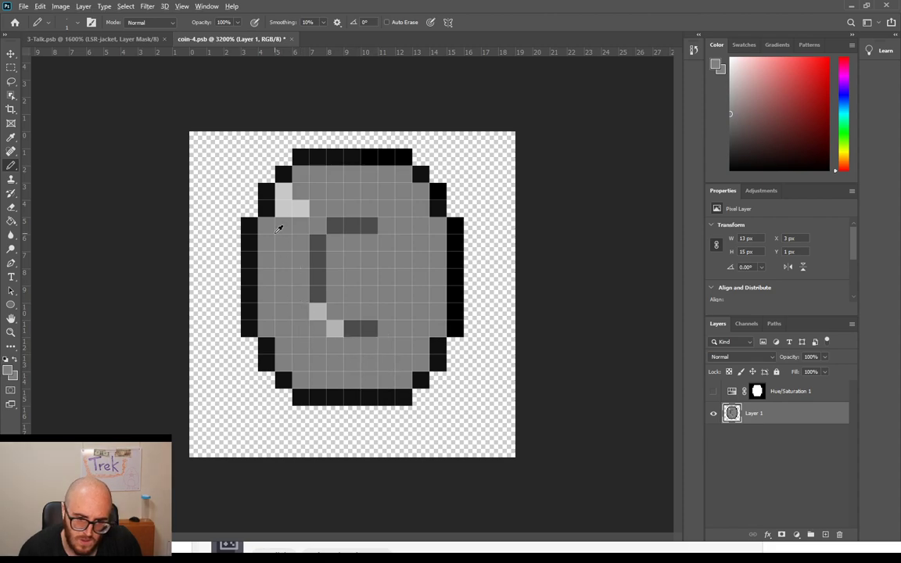
Step: Draw a stepped light grey highlight from the coin's left edge down past the C to the bottom, and paint over the leftover upper highlight in mid grey
alt+click(290, 209)
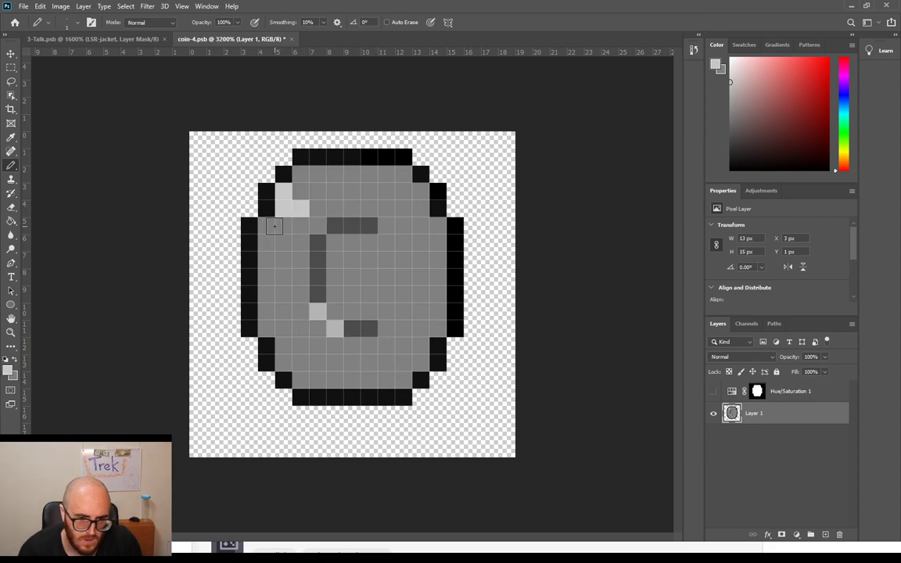
mouse_move(270, 225)
mouse_down()
mouse_move(281, 228)
mouse_move(316, 342)
mouse_move(332, 346)
mouse_move(321, 361)
mouse_up()
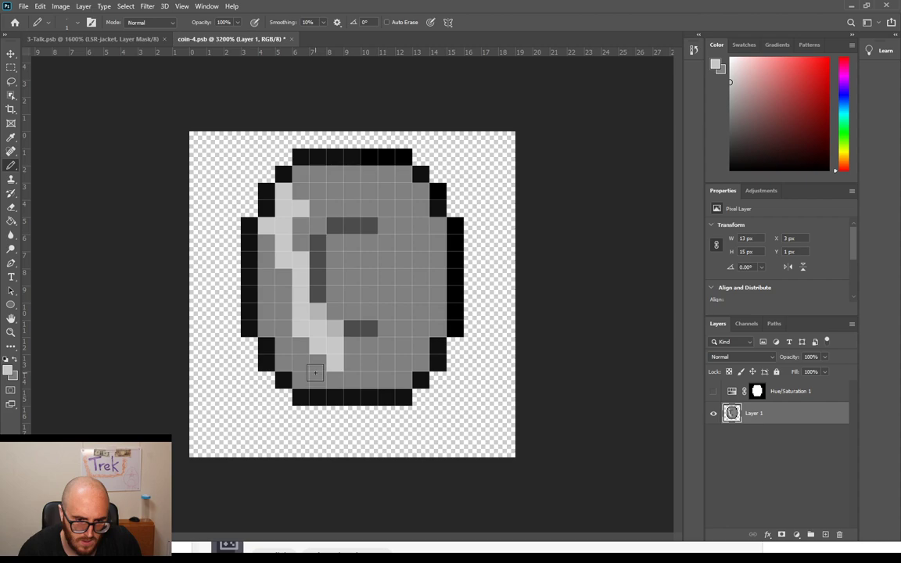
click(333, 375)
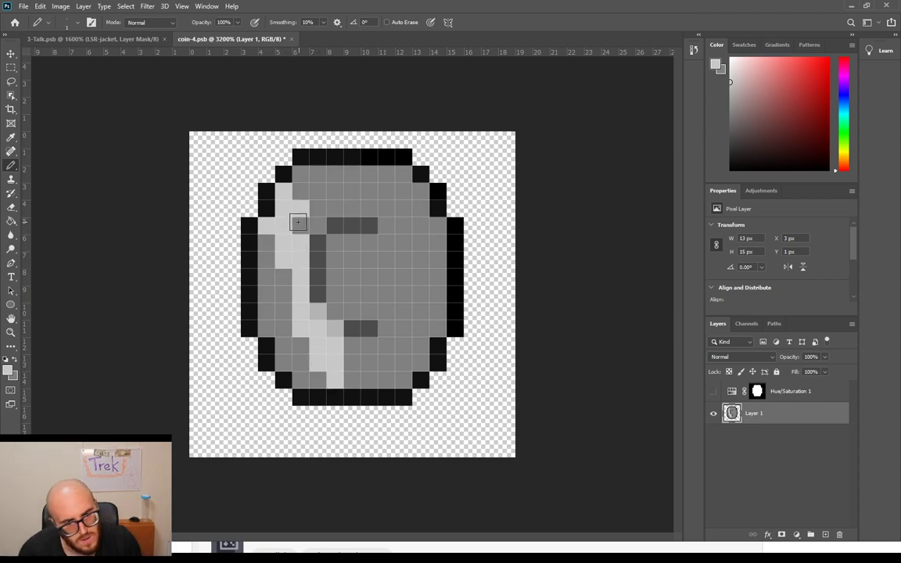
alt+click(316, 203)
click(302, 206)
click(288, 206)
click(284, 193)
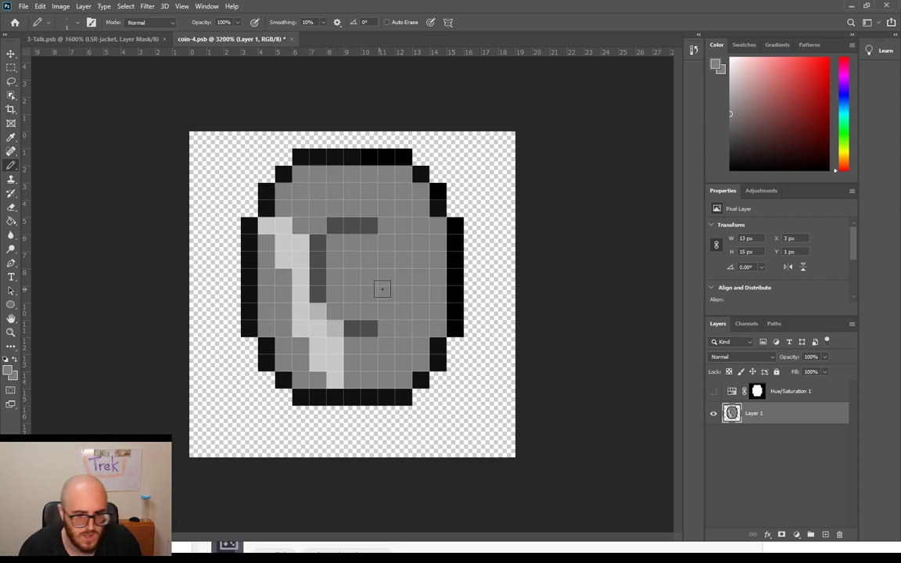
Step: Show the Hue/Saturation layer and save the coin as coin-5.psb
click(713, 393)
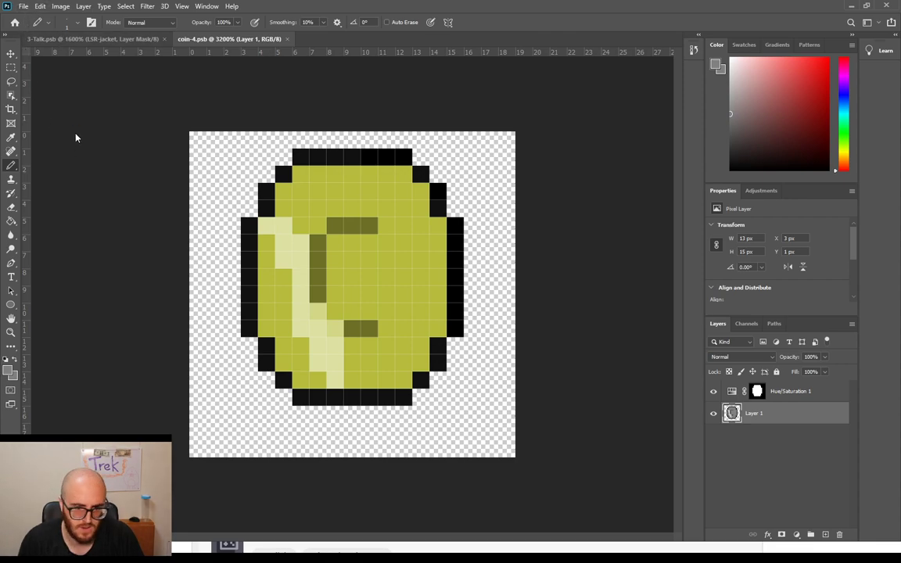
key(Return)
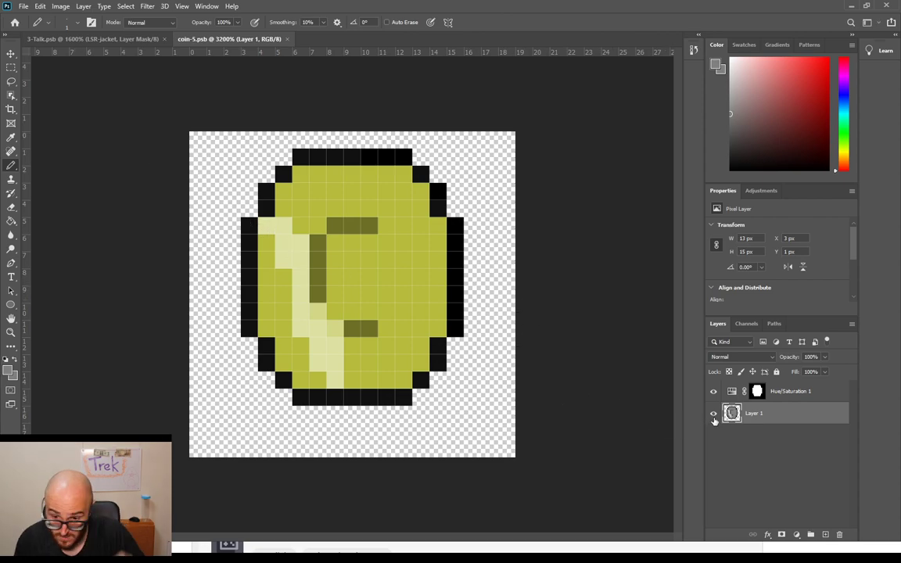
Step: Hide the Hue/Saturation layer and restore the C's lower corner pixels in its dark grey
click(713, 391)
alt+click(373, 331)
click(337, 329)
click(316, 311)
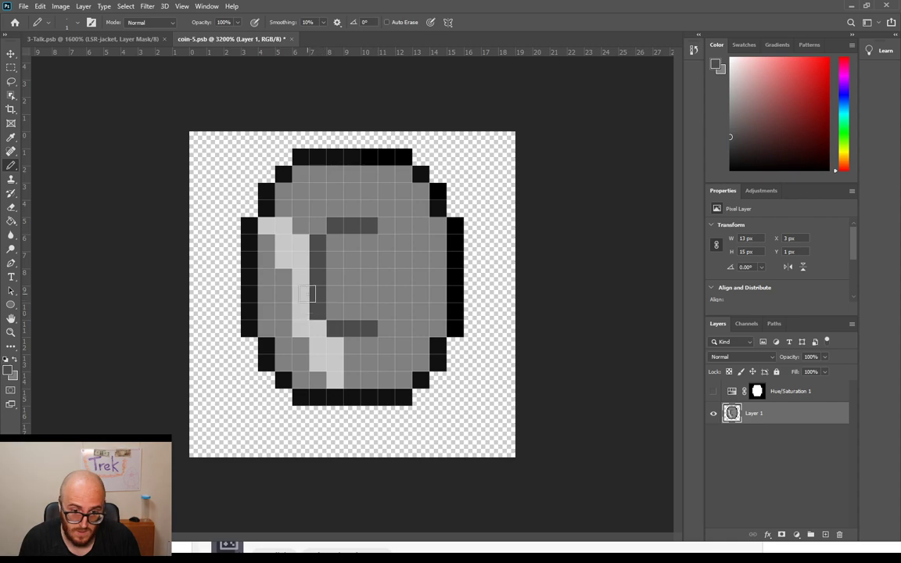
Step: Sample the face's mid grey and paint over most of the highlight band beside and below the C
alt+click(294, 196)
mouse_move(288, 223)
mouse_down()
mouse_move(300, 245)
mouse_move(298, 306)
mouse_move(337, 362)
mouse_up()
click(334, 345)
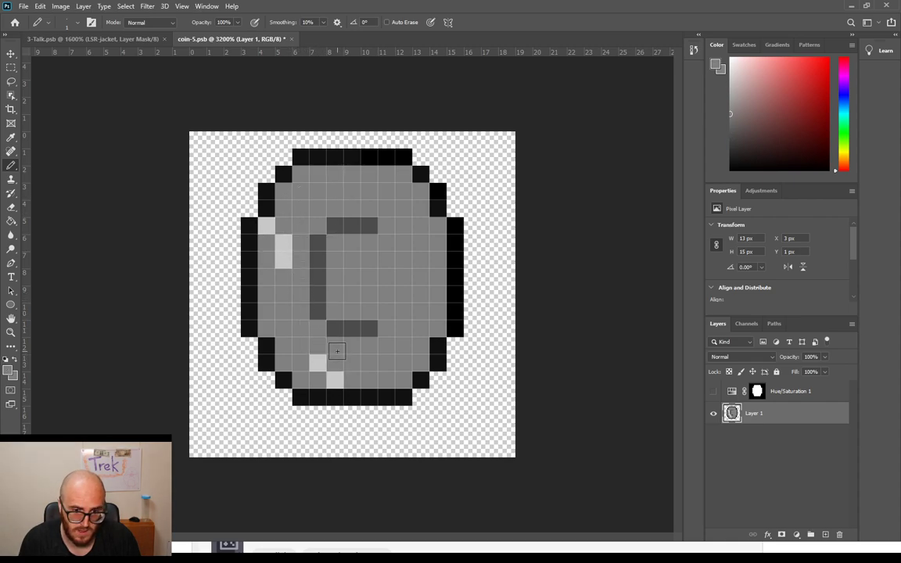
click(334, 379)
Step: Sample the light grey and draw a highlight down the coin's left edge, stepping inward near the lower corner
alt+click(270, 230)
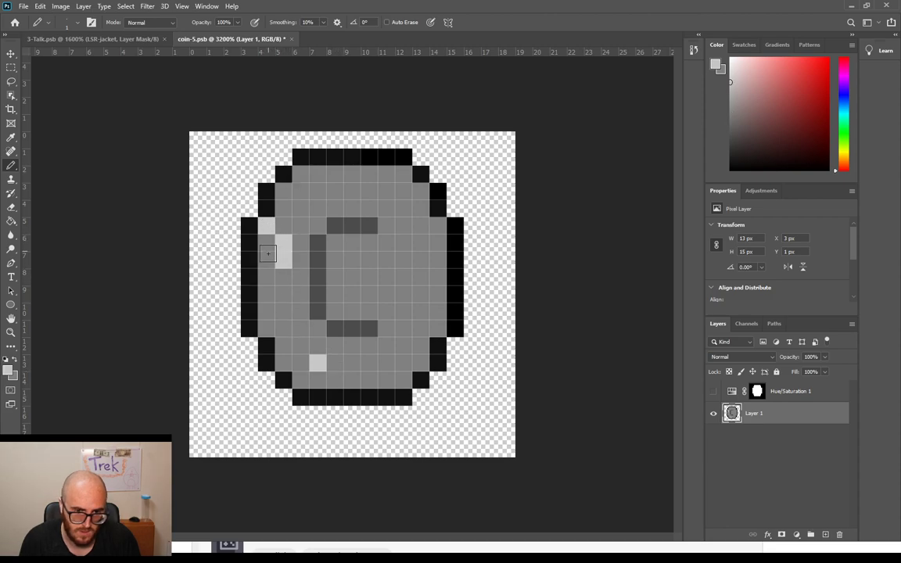
drag(265, 247, 284, 351)
click(269, 325)
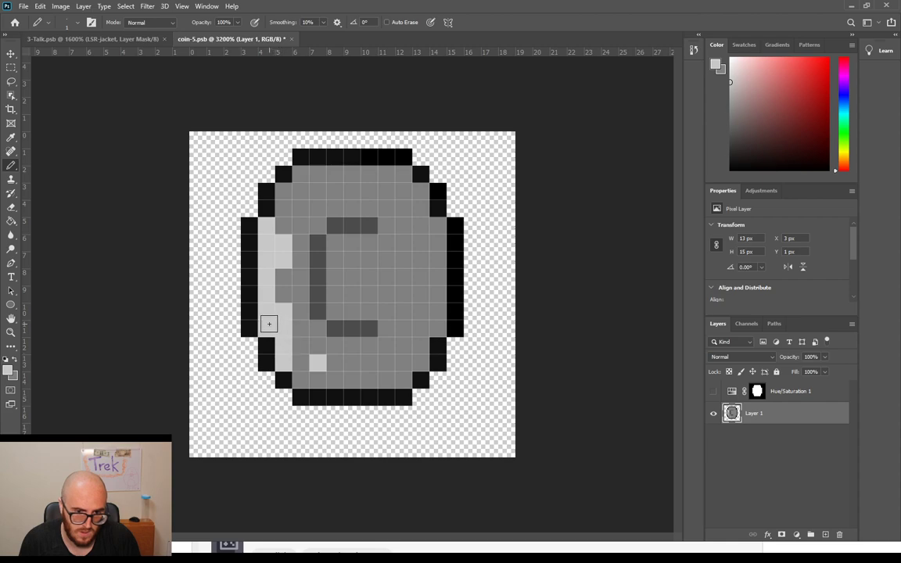
Step: Paint over the leftover highlight pixels beside and below the C in mid grey, and show the Hue/Saturation layer
alt+click(293, 219)
drag(288, 244, 287, 268)
click(318, 362)
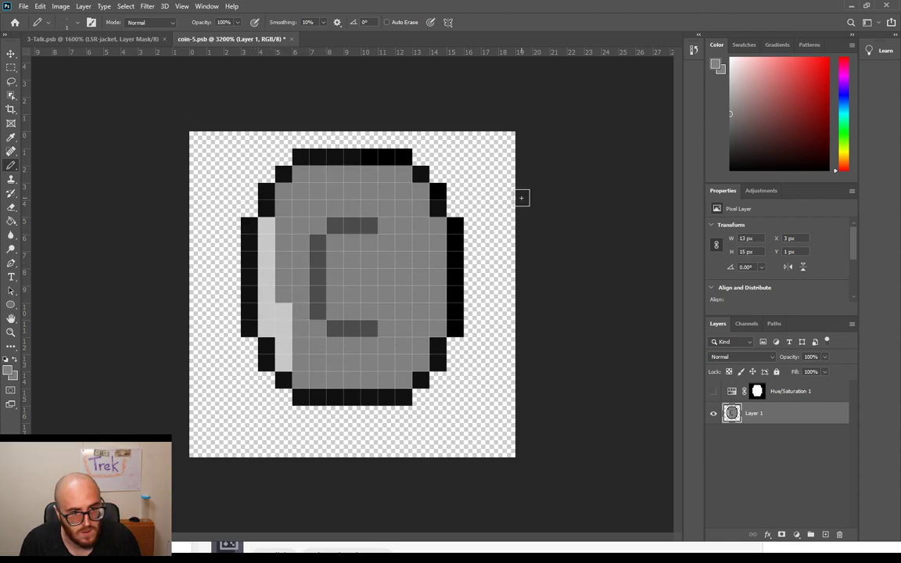
click(713, 391)
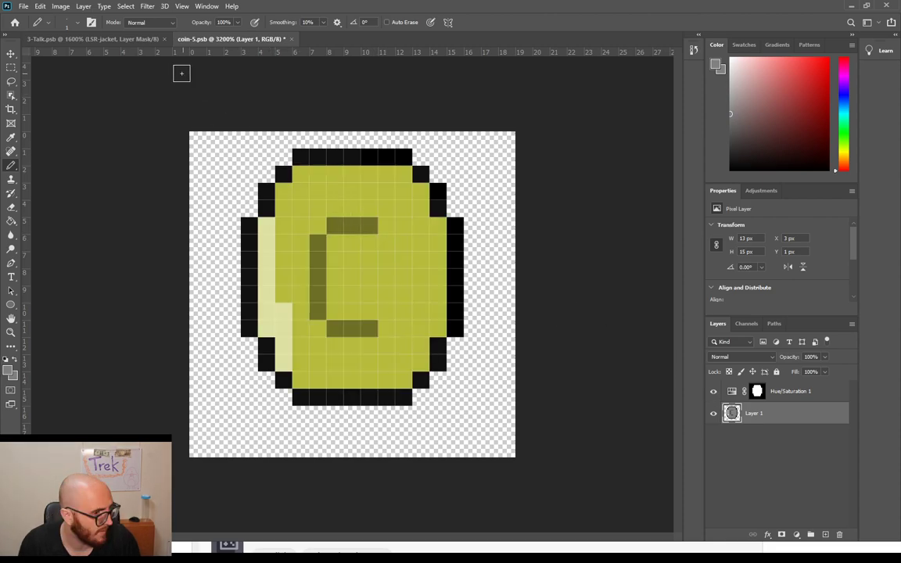
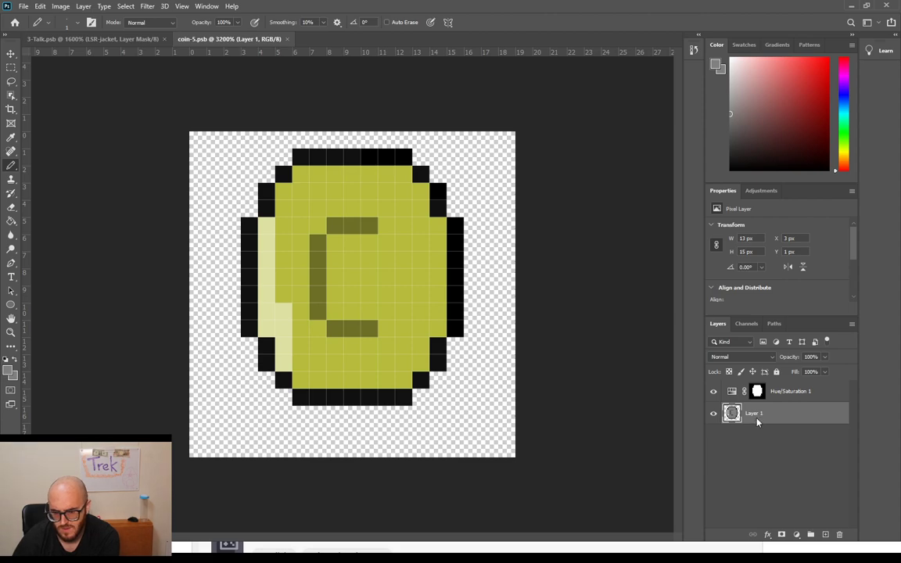
Step: Try converting Layer 1 to a smart object and undo the conversion
click(661, 242)
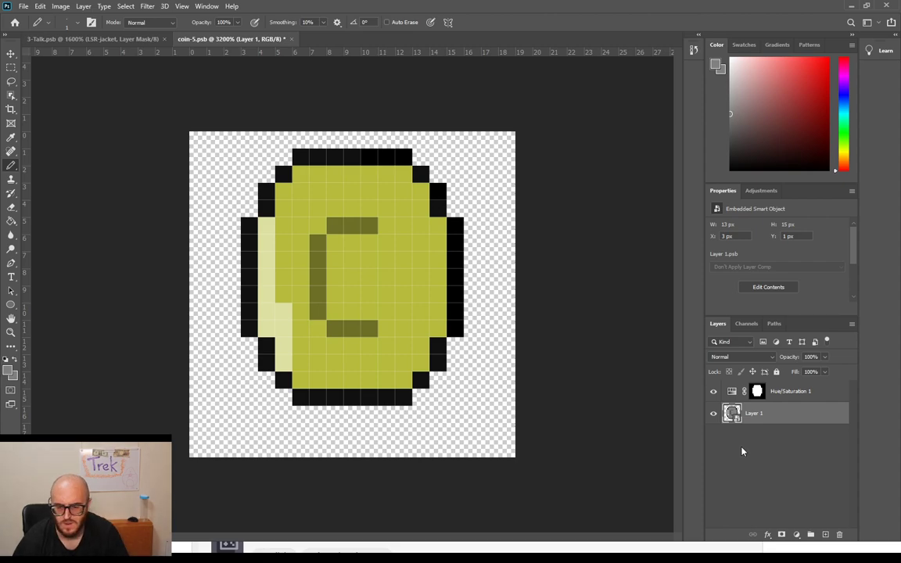
key(ctrl+z)
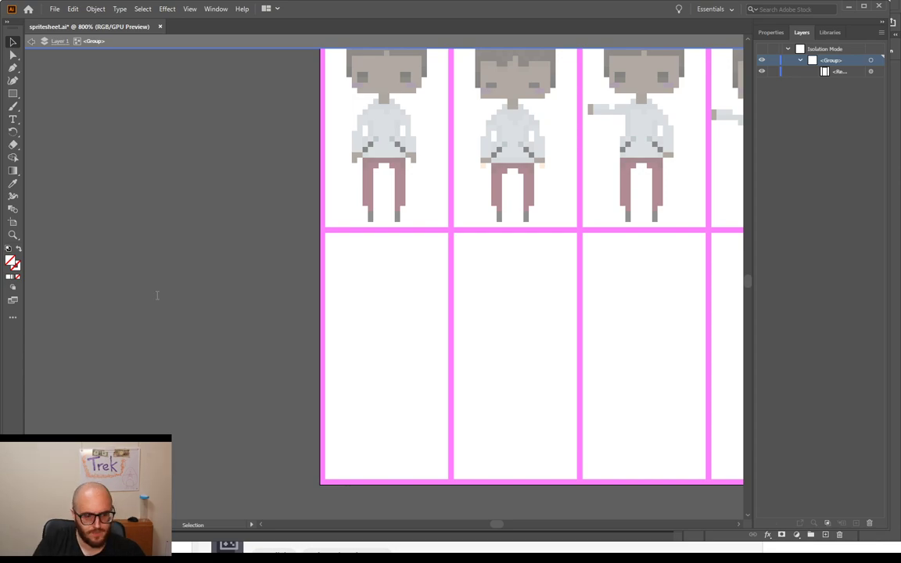
Step: In Illustrator's spritesheet.ai, place the first coin image in the first cell of the empty row and show its properties
key(Return)
click(358, 320)
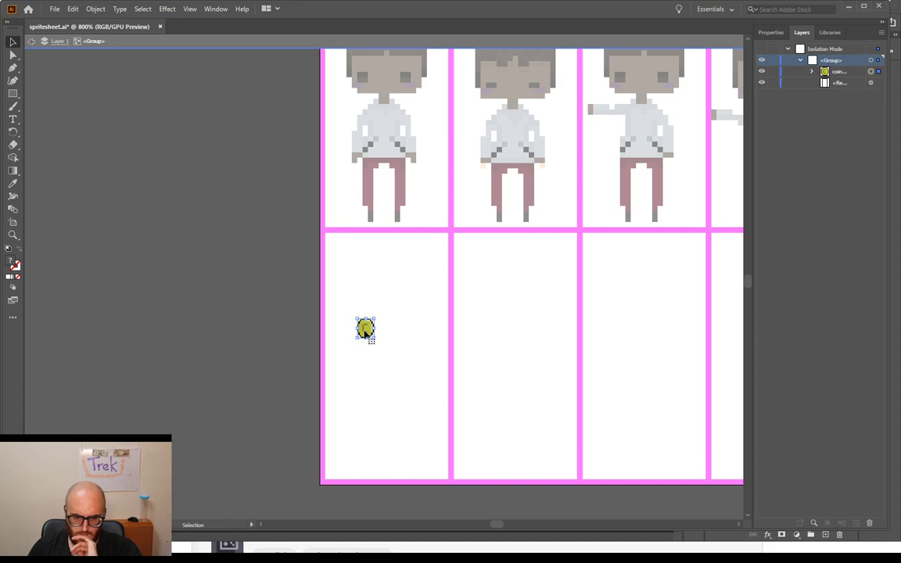
click(771, 32)
Step: Try sizing the placed coin to 19 px wide and 19 px high
click(844, 79)
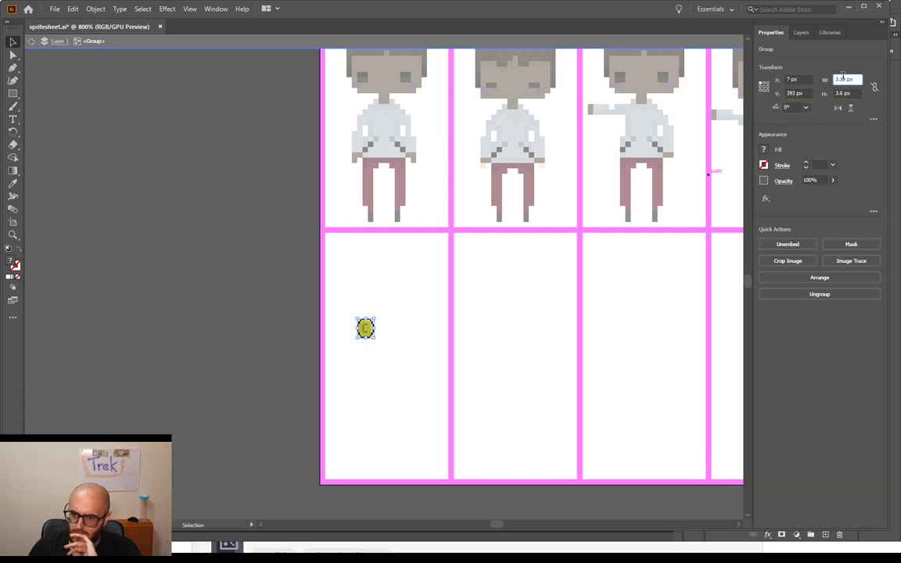
text(19)
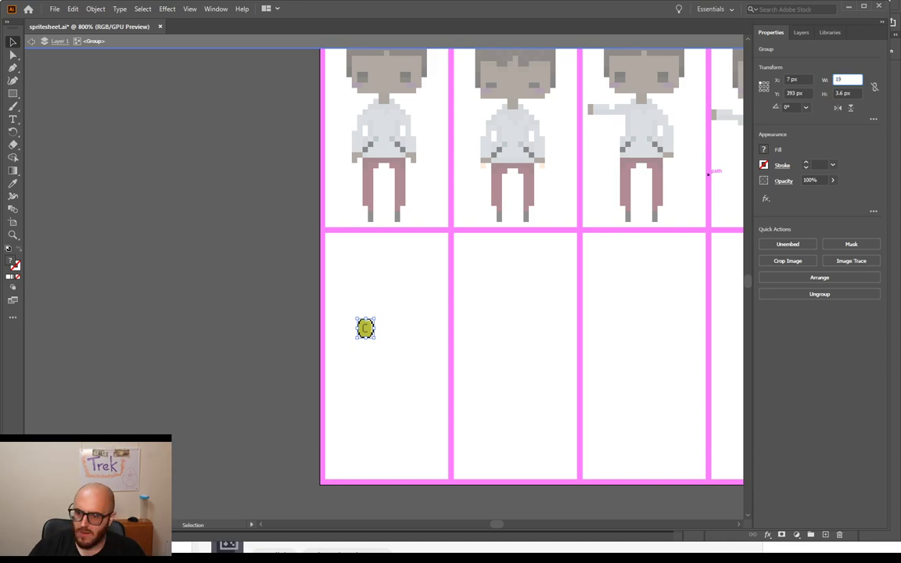
key(Return)
click(847, 93)
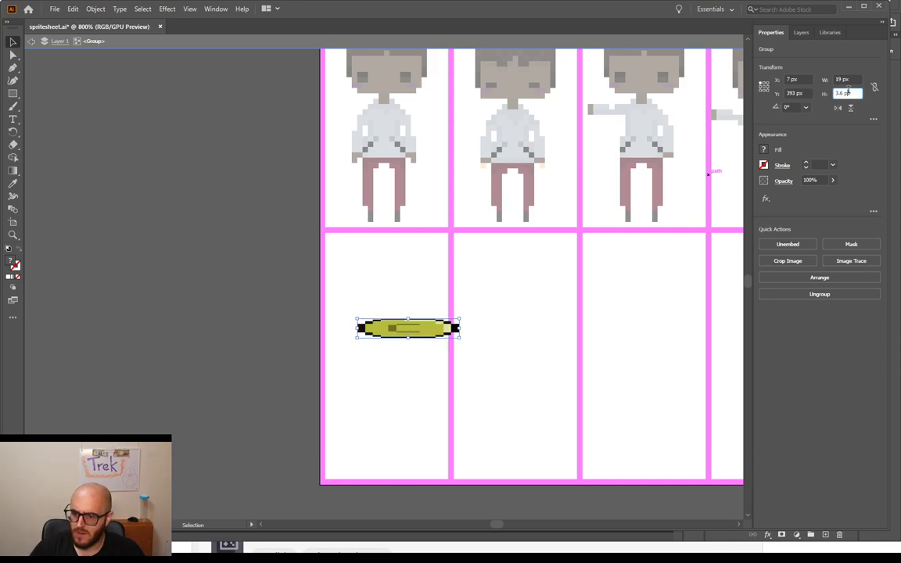
text(19)
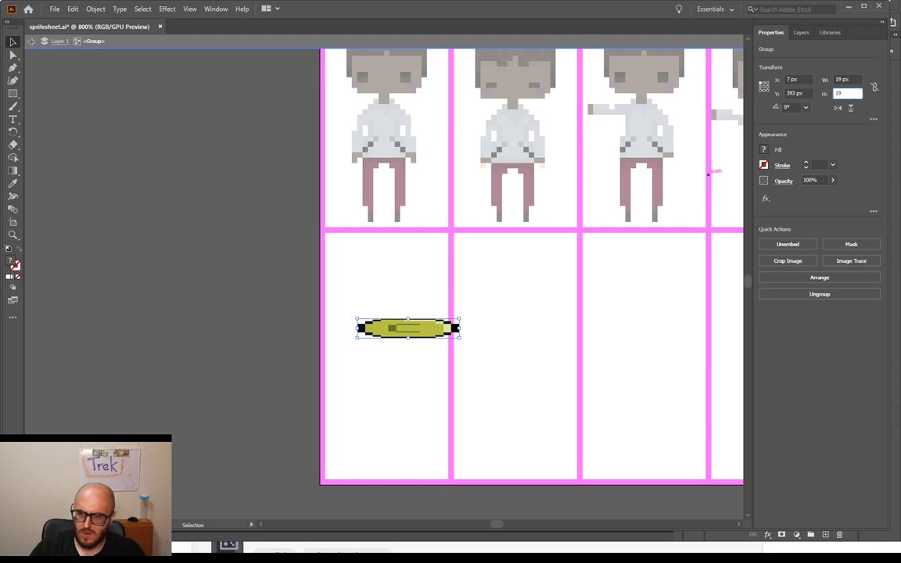
key(Return)
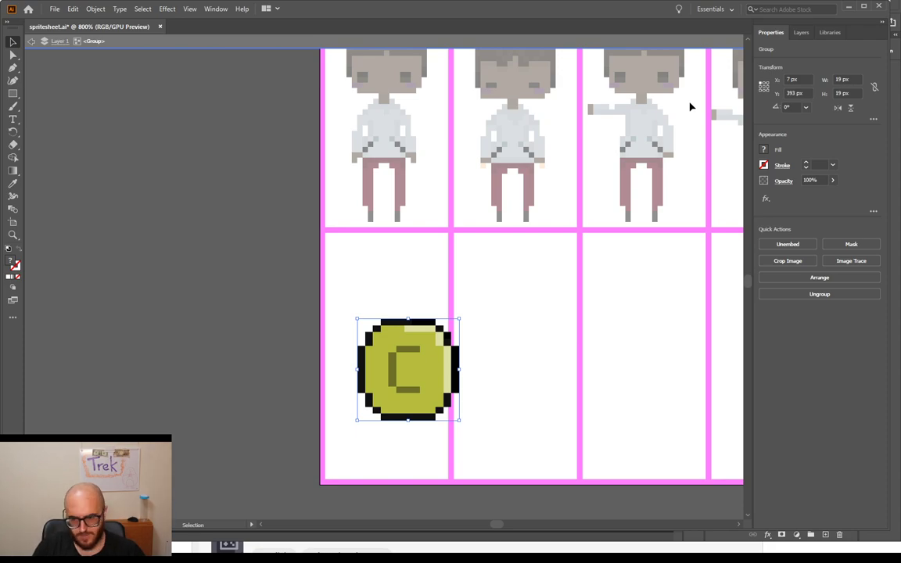
Step: Try raising the coin's height to 20 px and on to 22 px
click(855, 93)
text(20)
key(Return)
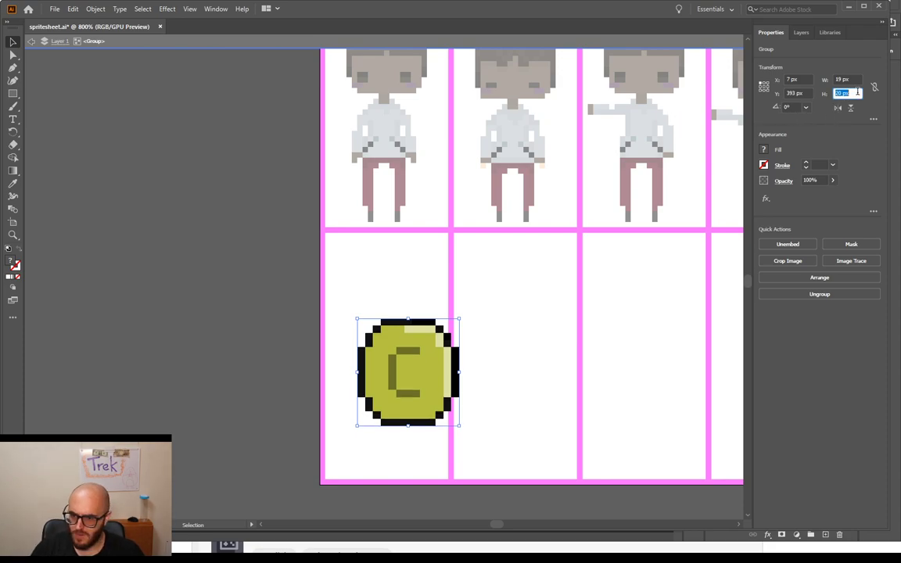
key(Up)
key(Up)
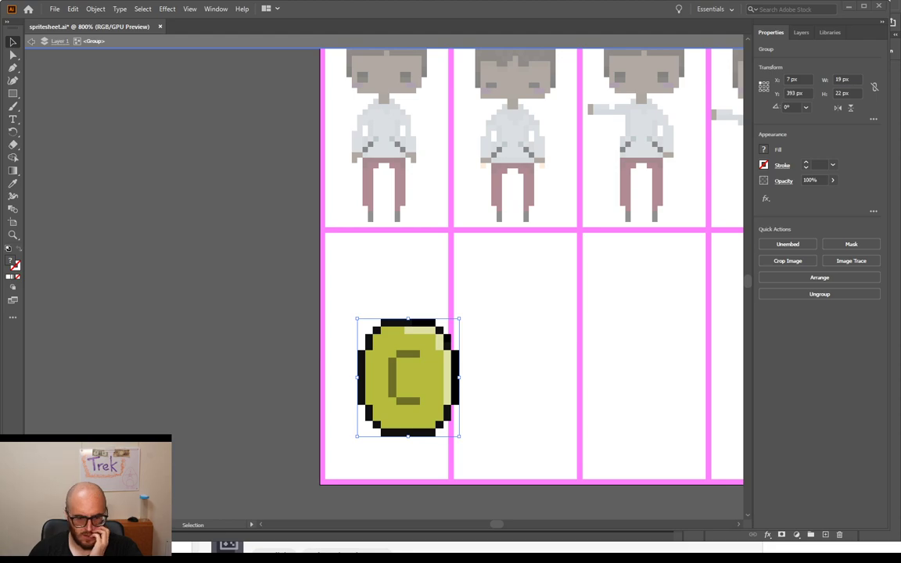
click(549, 427)
Step: Size the coin to 13 px wide and 15 px high, move it 1 px left, and exit the group's isolation
click(859, 80)
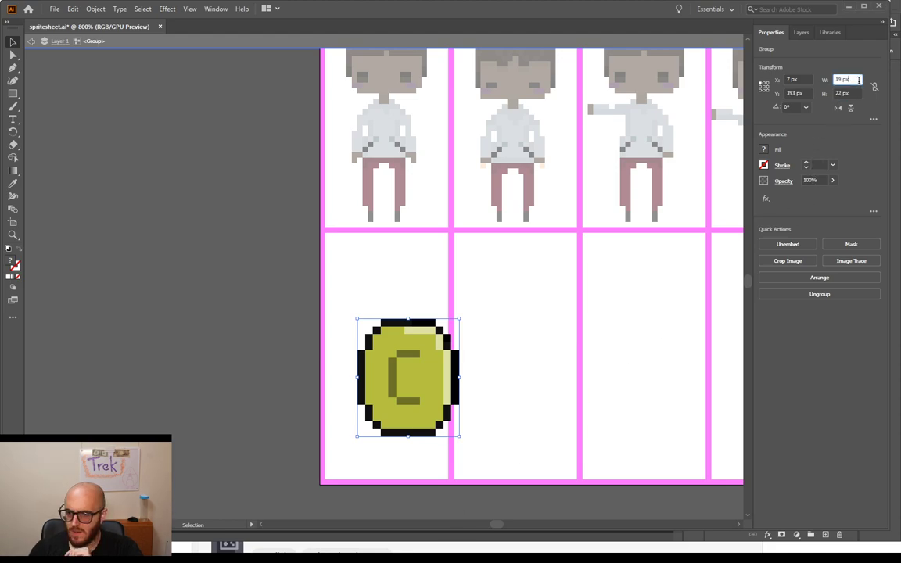
text(13)
key(Return)
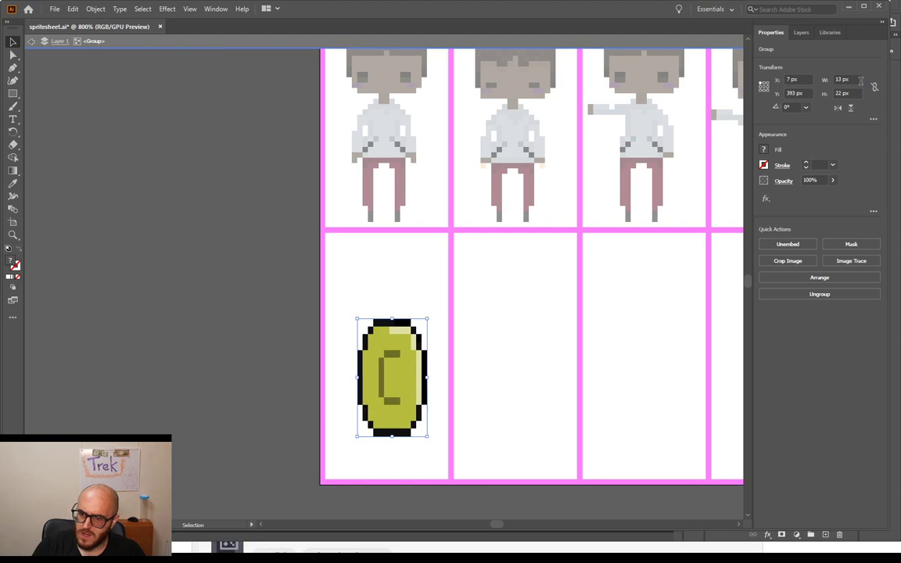
click(844, 93)
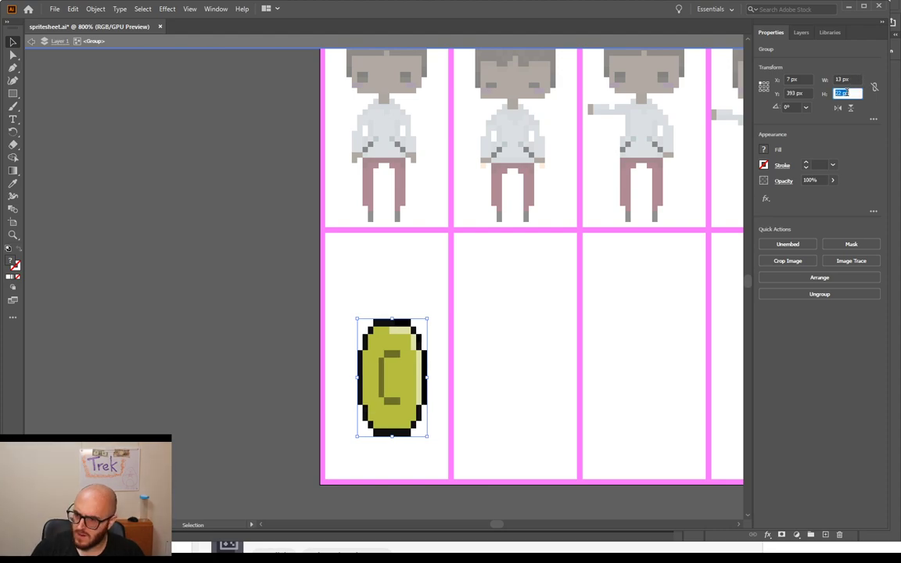
text(15)
key(Return)
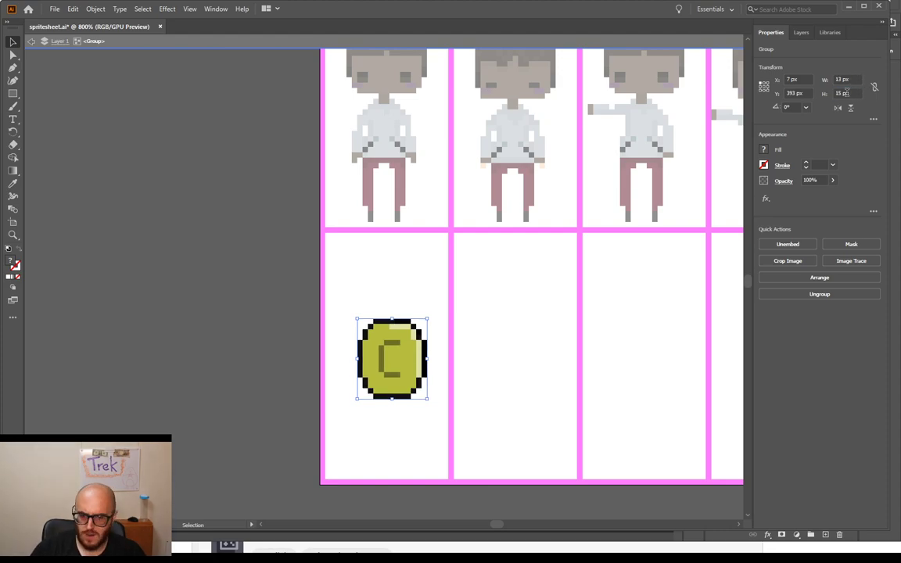
key(Left)
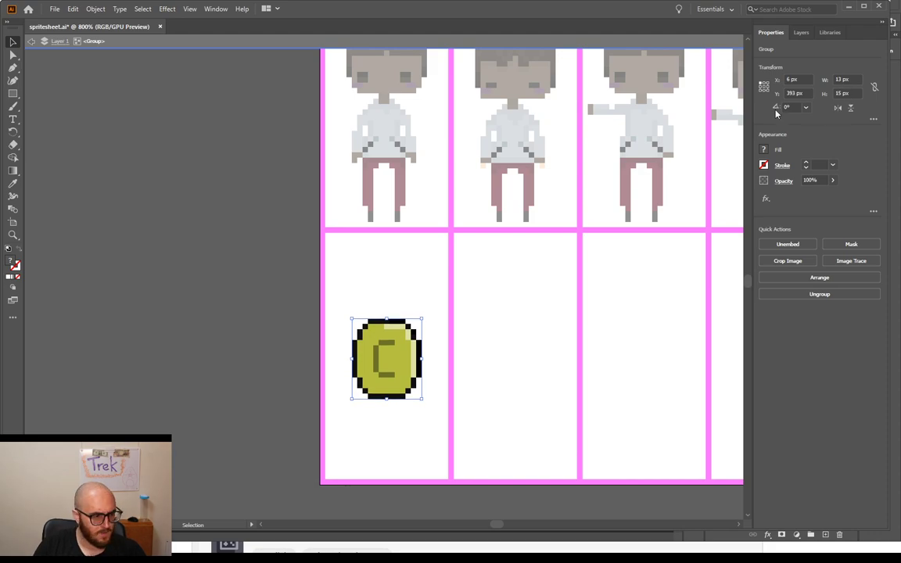
double_click(243, 334)
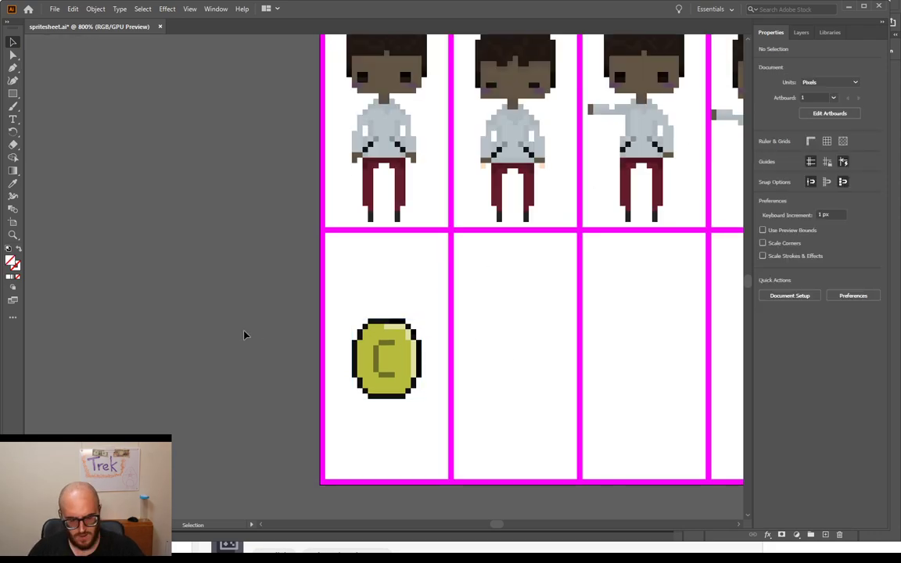
Step: Duplicate the first coin's cell group and move the copy over the second cell of the row
click(328, 328)
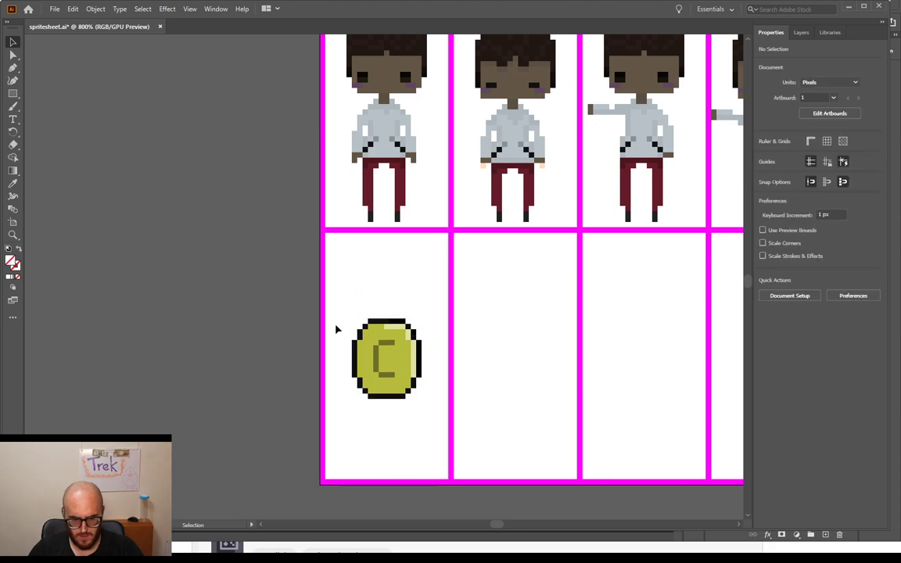
click(391, 345)
key(a)
click(373, 310)
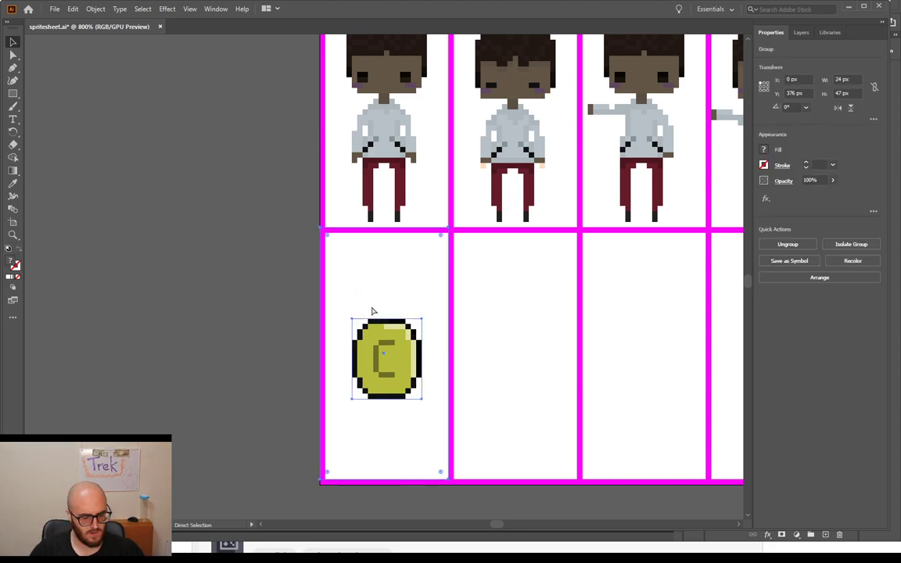
key(ctrl+v)
key(shift+Down)
key(shift+Down)
key(shift+Up)
key(shift+Right)
key(shift+Right)
key(shift+Right)
key(shift+Left)
Step: Align the duplicated group with the second cell at X 24 px and Y 376 px
key(Right)
key(Right)
key(Right)
key(Right)
key(Down)
key(Down)
key(Down)
key(Down)
key(Down)
key(Down)
key(Up)
double_click(799, 93)
text(376)
key(Return)
click(371, 268)
Step: Isolate the group in the second cell and delete its duplicated coin
click(521, 373)
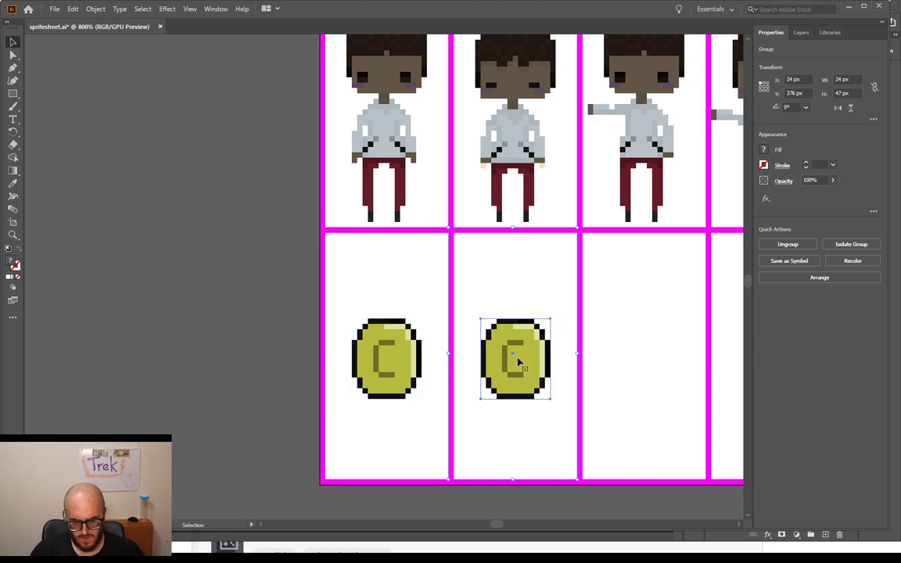
double_click(518, 362)
click(522, 364)
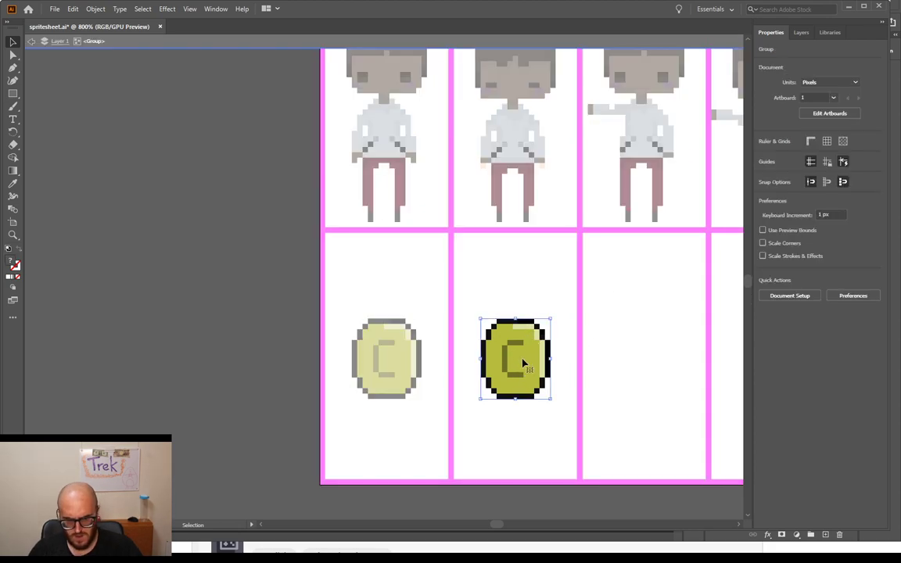
key(Delete)
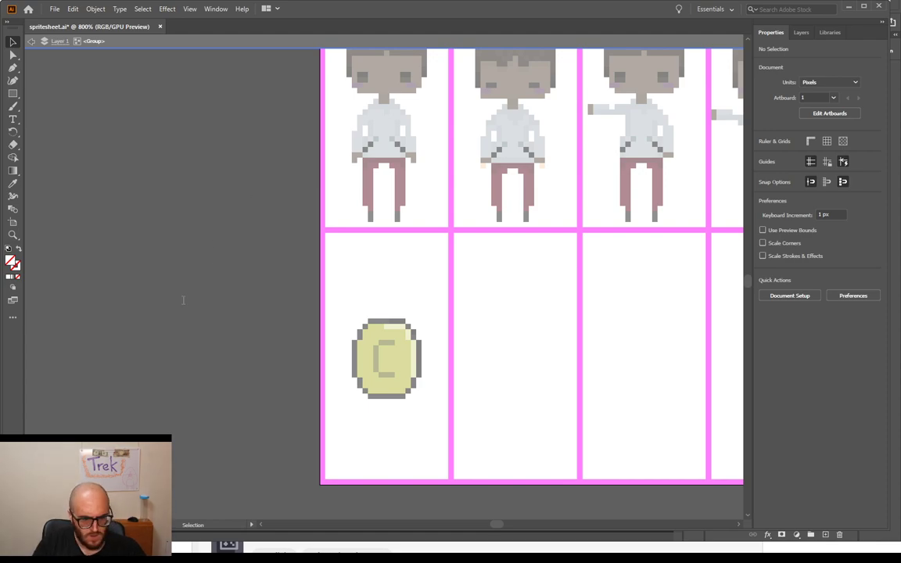
Step: Place the second coin frame in the second cell and size it to 13 px wide and 15 px high
key(Return)
click(503, 336)
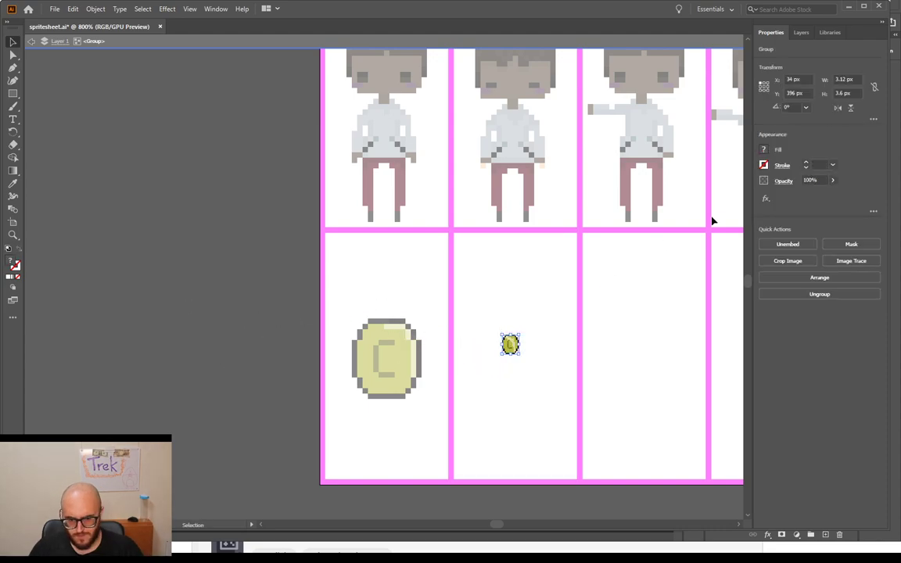
click(848, 79)
text(13)
key(Tab)
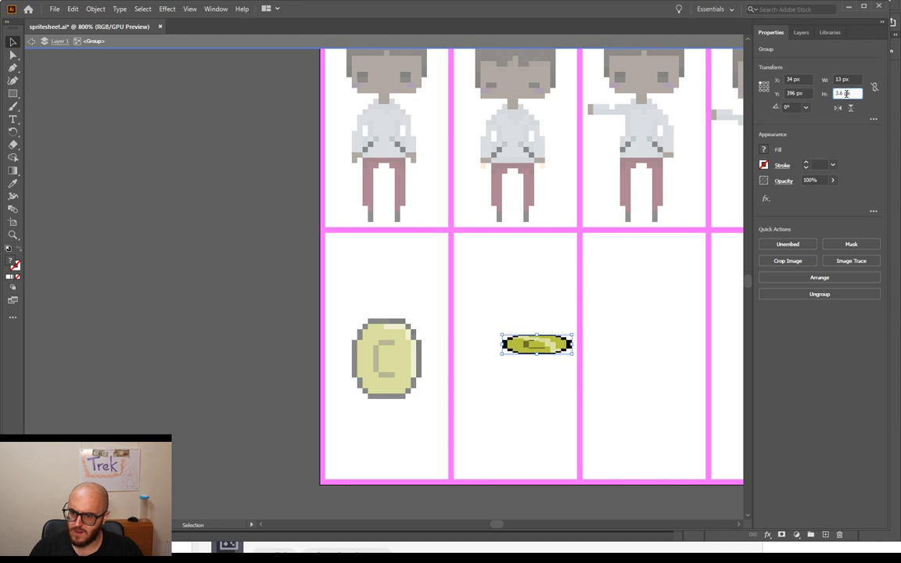
text(15)
key(Return)
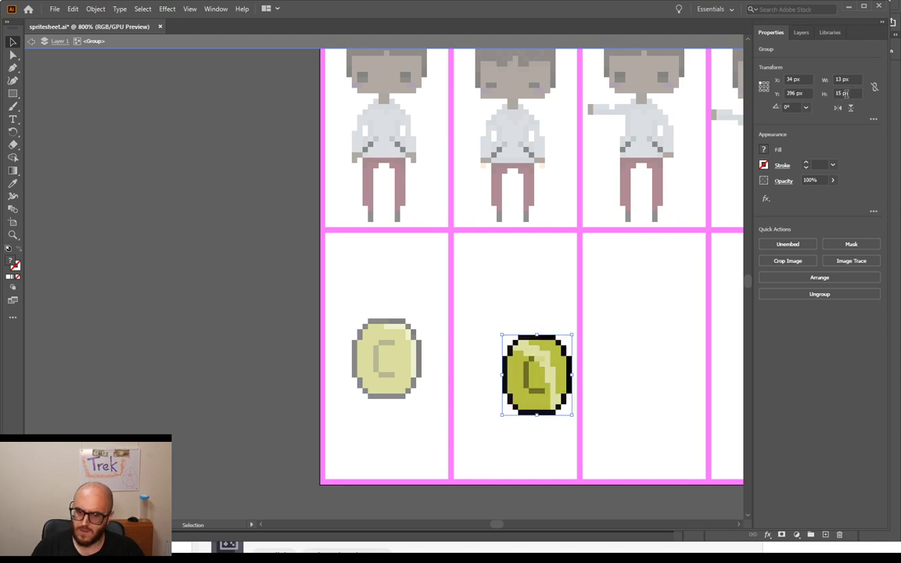
Step: Move the second coin to X 30 px and Y 393 px, and exit the group's isolation
key(Left)
key(Left)
key(Left)
key(Left)
key(Up)
key(Up)
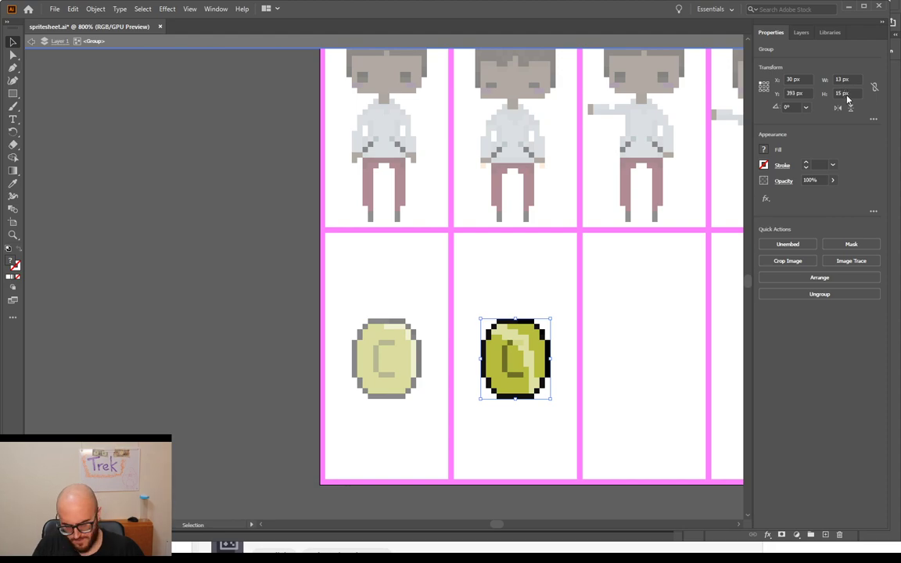
double_click(255, 330)
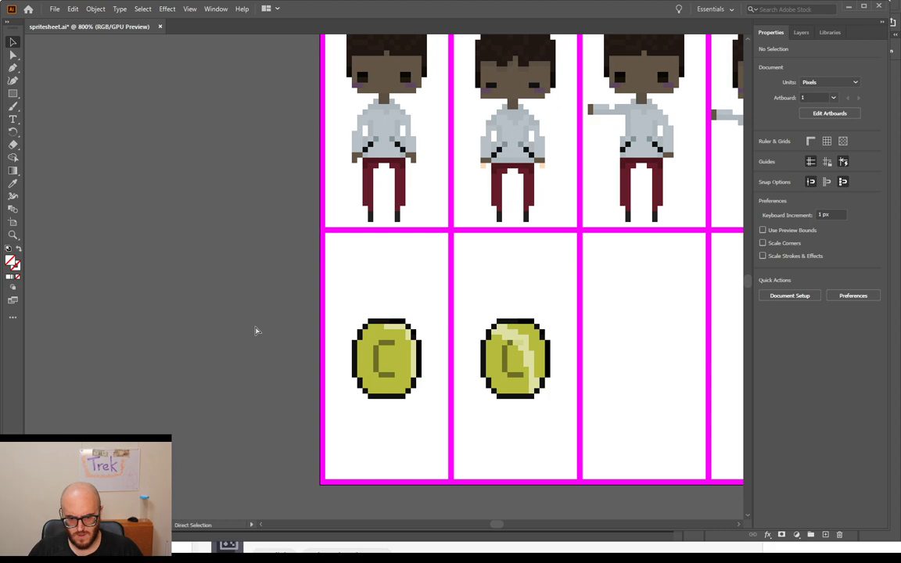
Step: Duplicate the second coin's cell group and move the copy down and across toward the third cell
scroll(256, 331, left, 5)
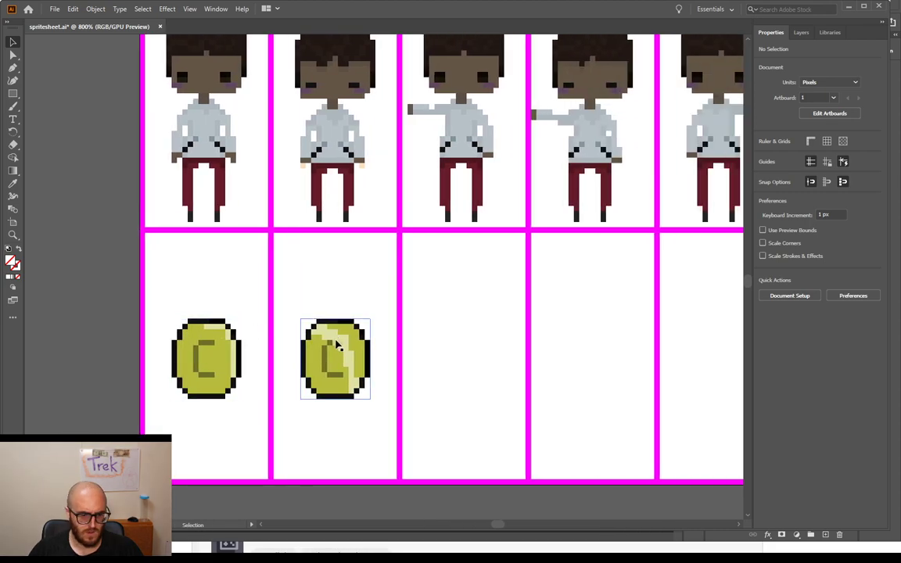
click(337, 341)
key(ctrl+c)
key(ctrl+v)
key(shift+Down)
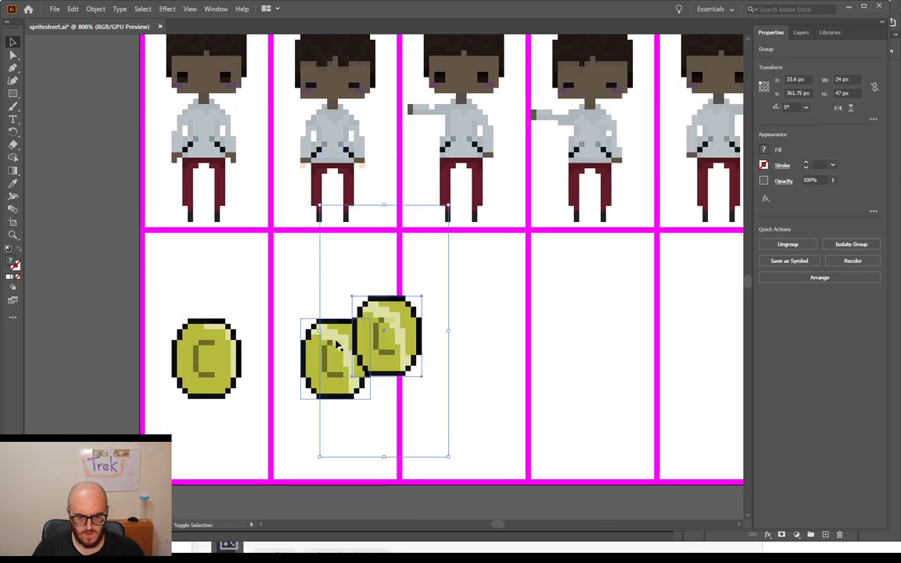
key(shift+Right)
key(shift+Right)
Step: Move the duplicated coin group into the third cell of the coin row, at X 48 px and Y 376 px
key(Left)
key(Left)
key(Left)
key(Left)
key(Left)
key(Left)
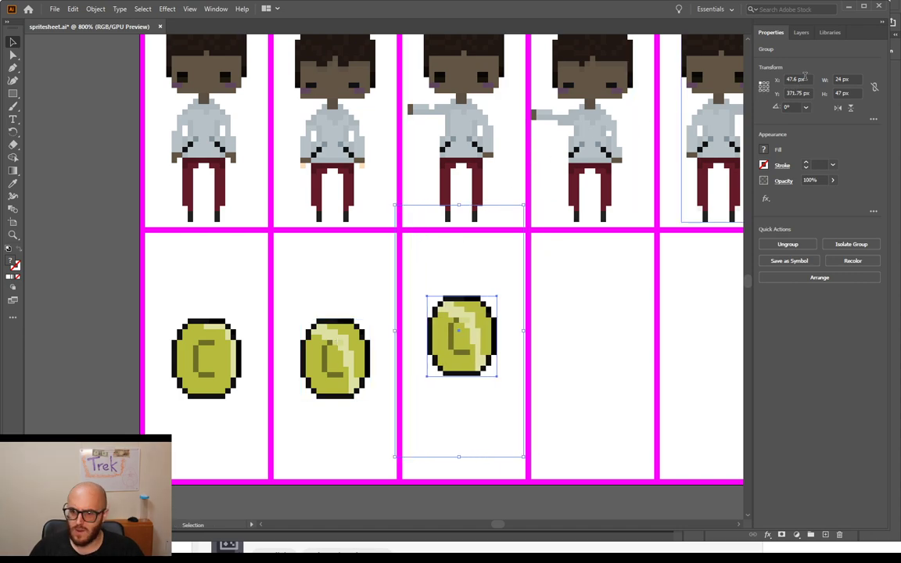
scroll(805, 77, up, 1)
scroll(802, 92, down, 1)
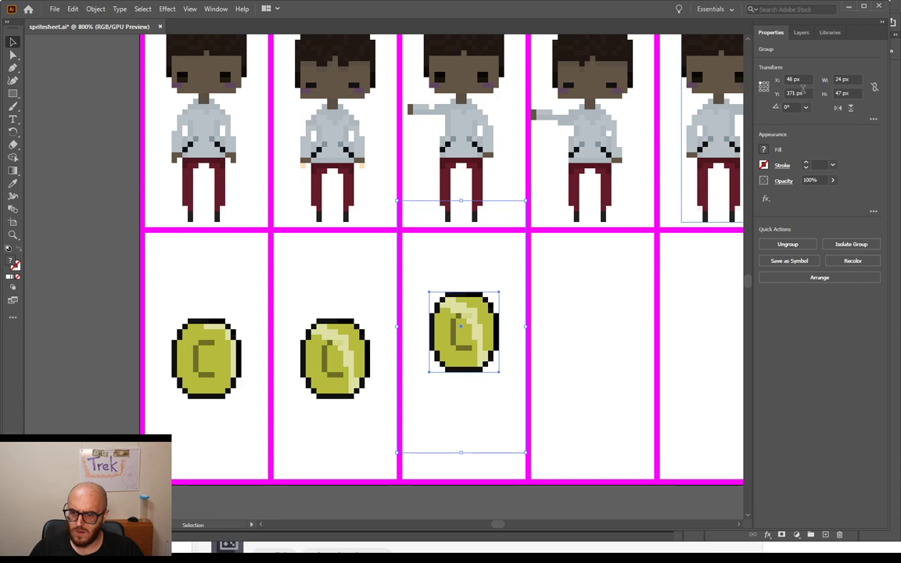
scroll(801, 92, up, 5)
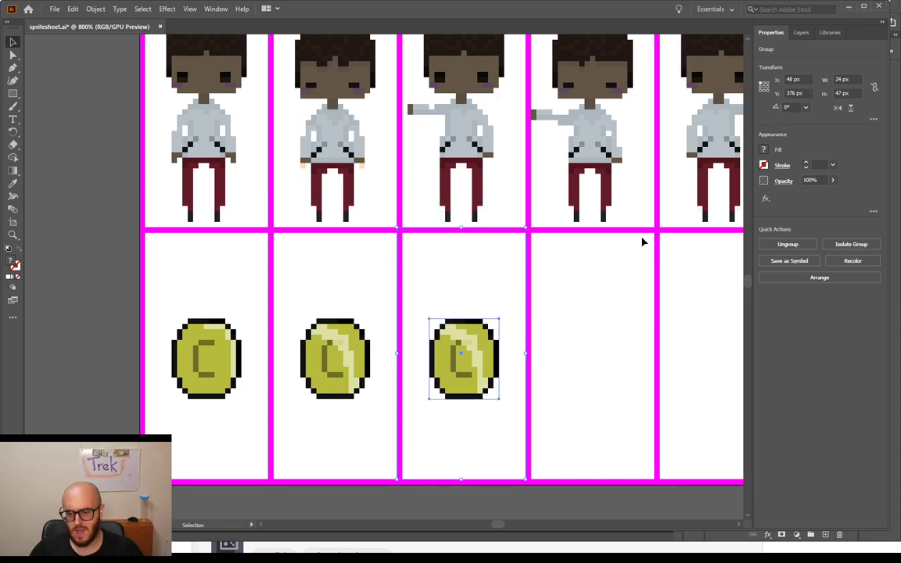
Step: Isolate the group in the third cell and replace its duplicated coin with the placed third coin frame
double_click(470, 349)
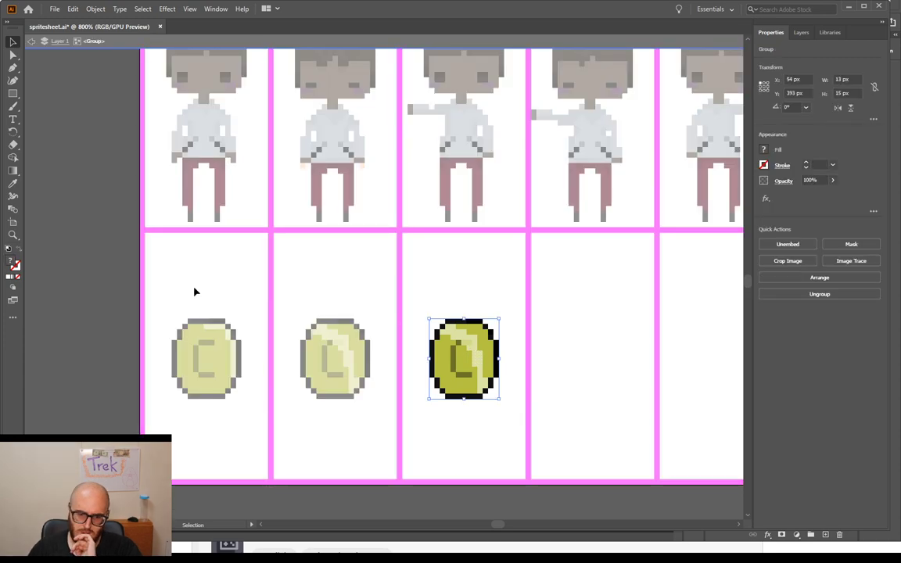
key(Delete)
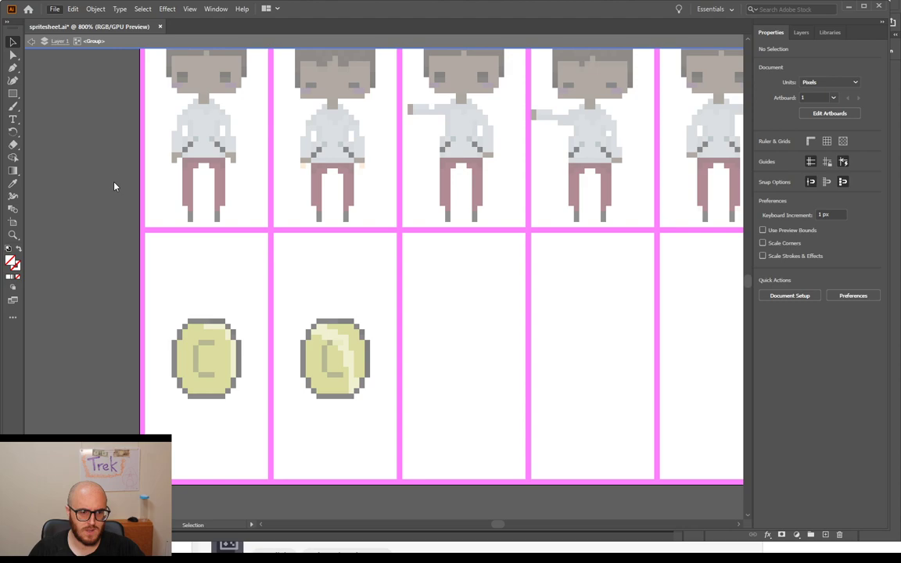
double_click(151, 216)
click(433, 313)
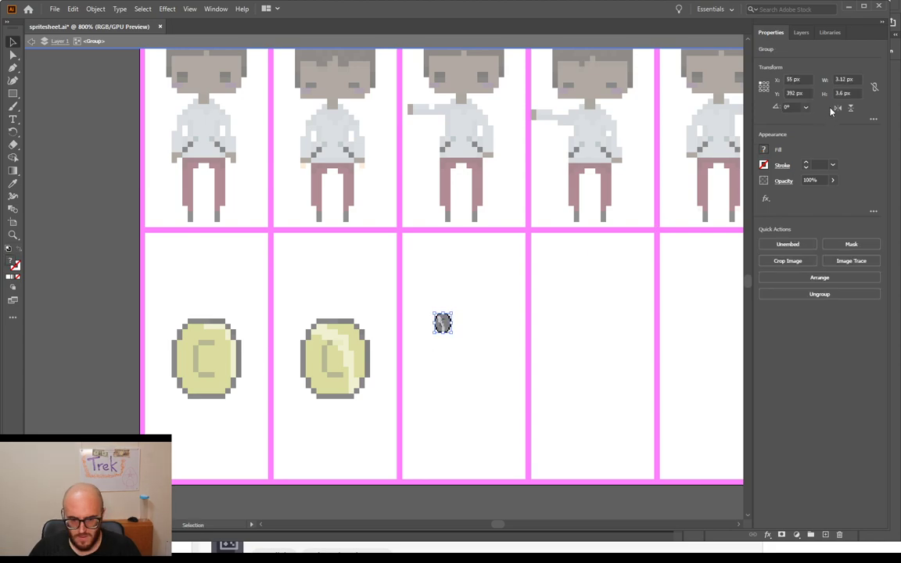
Step: Size the third coin to 13 px wide and 15 px high, and position it at X 54 px and Y 393 px, leaving the group's isolation
double_click(845, 79)
text(13)
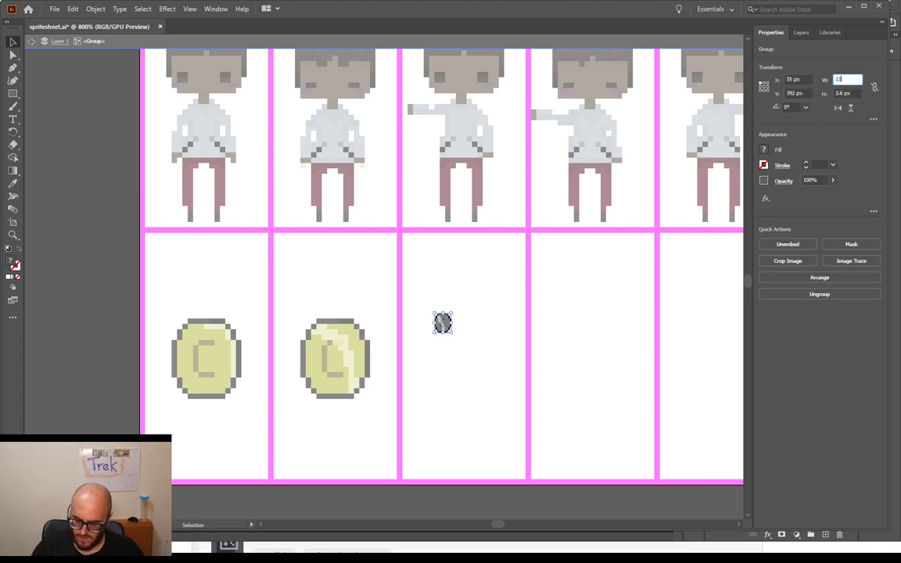
key(Tab)
text(15)
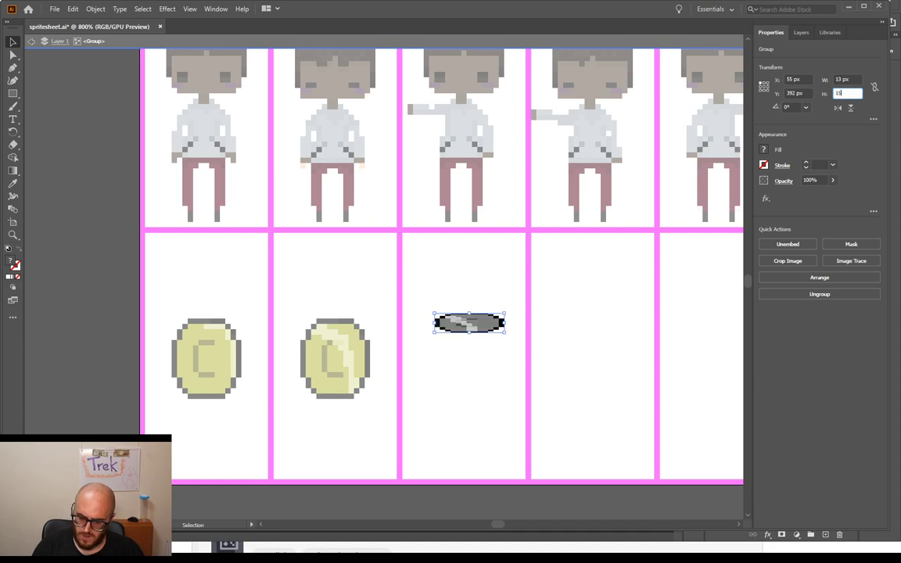
key(Return)
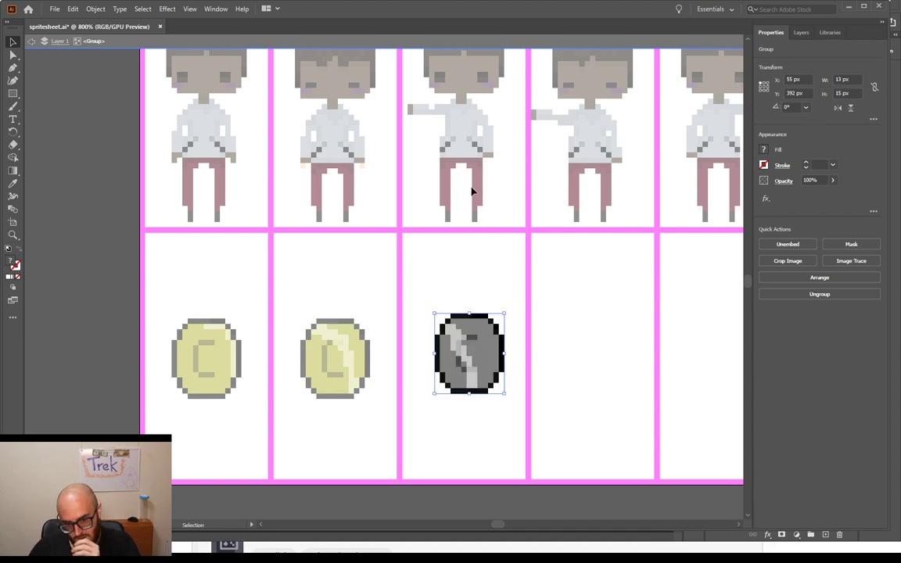
key(Down)
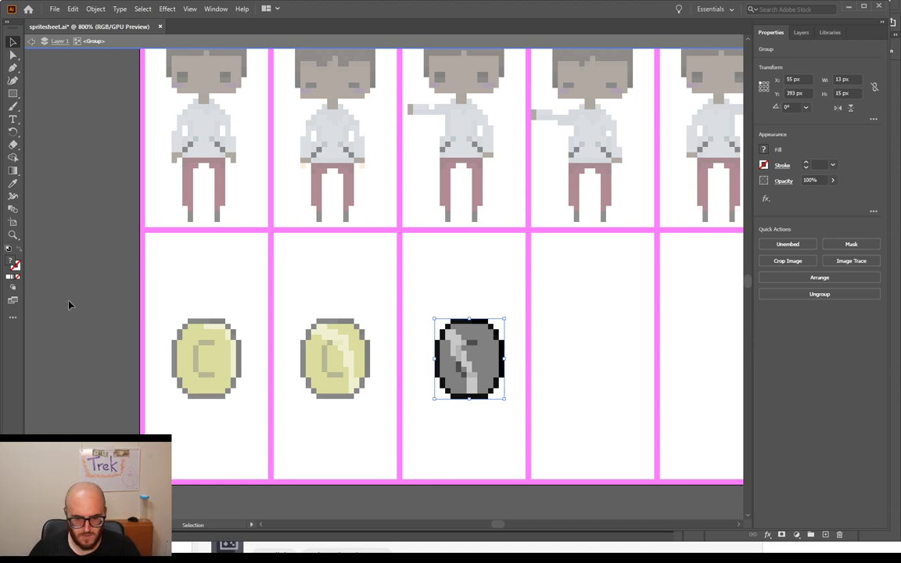
key(Left)
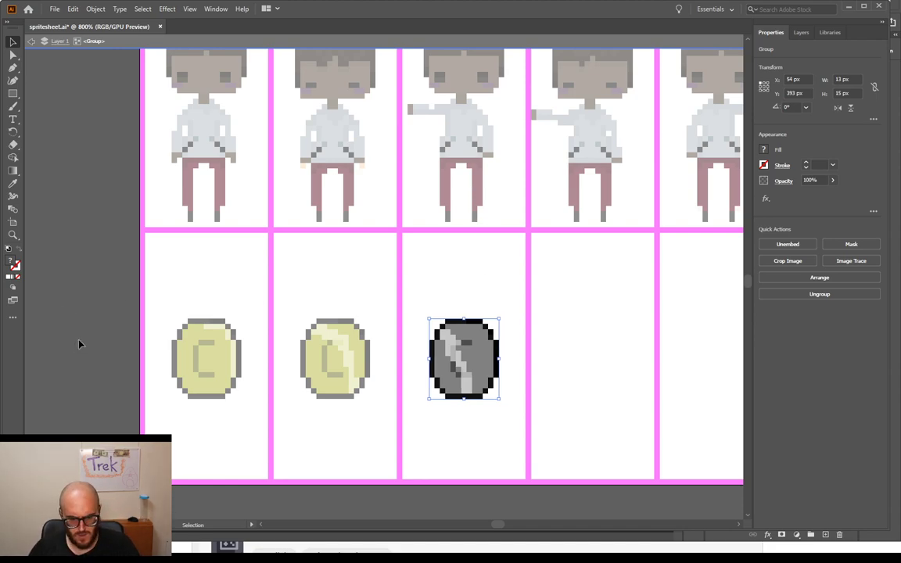
double_click(96, 328)
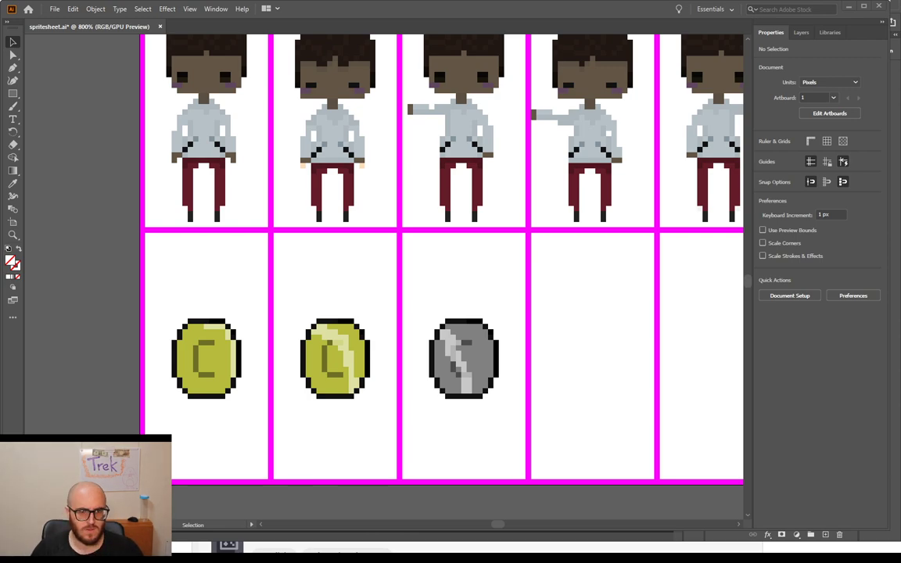
Step: Duplicate the third coin's cell group and move the copy into the fourth cell, at X 72 px and Y 376 px
click(468, 357)
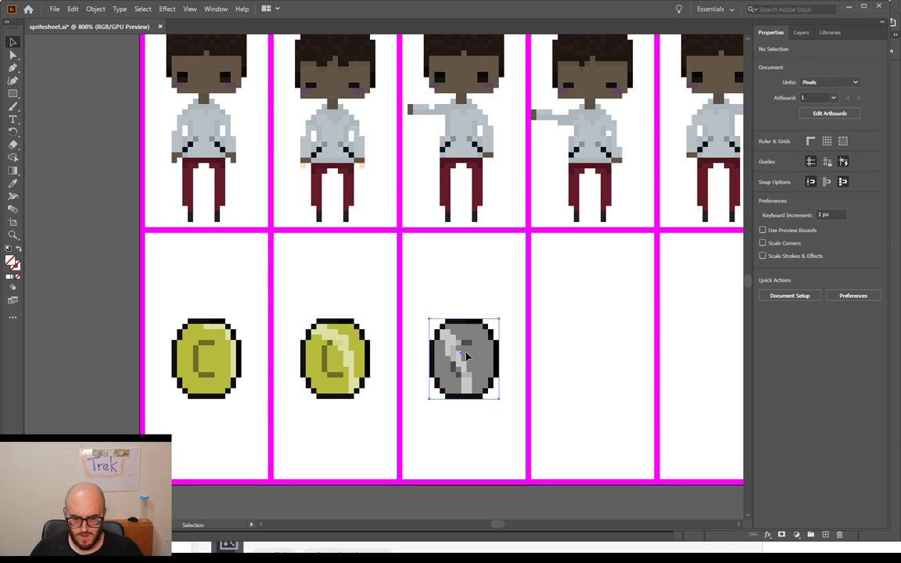
click(334, 365)
click(458, 358)
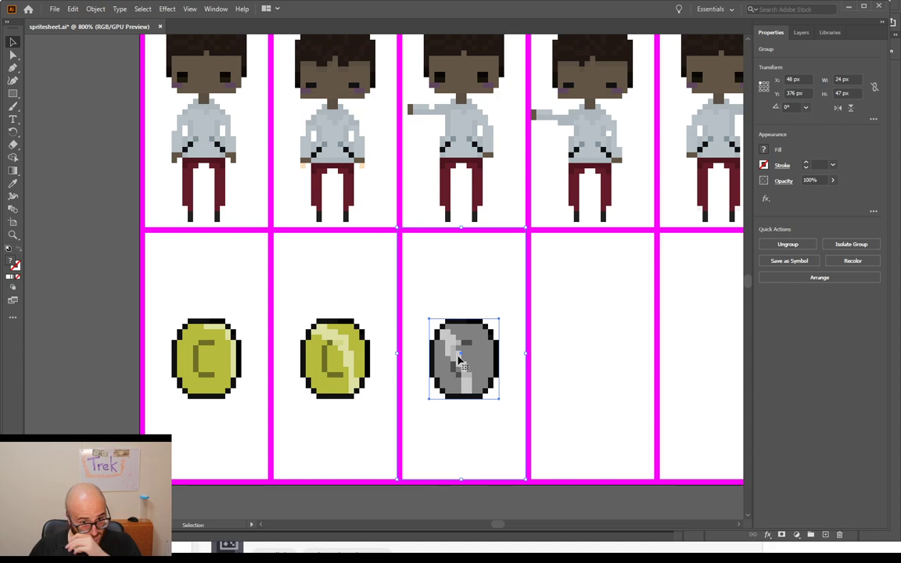
scroll(470, 360, right, 3)
key(a)
scroll(484, 362, right, 5)
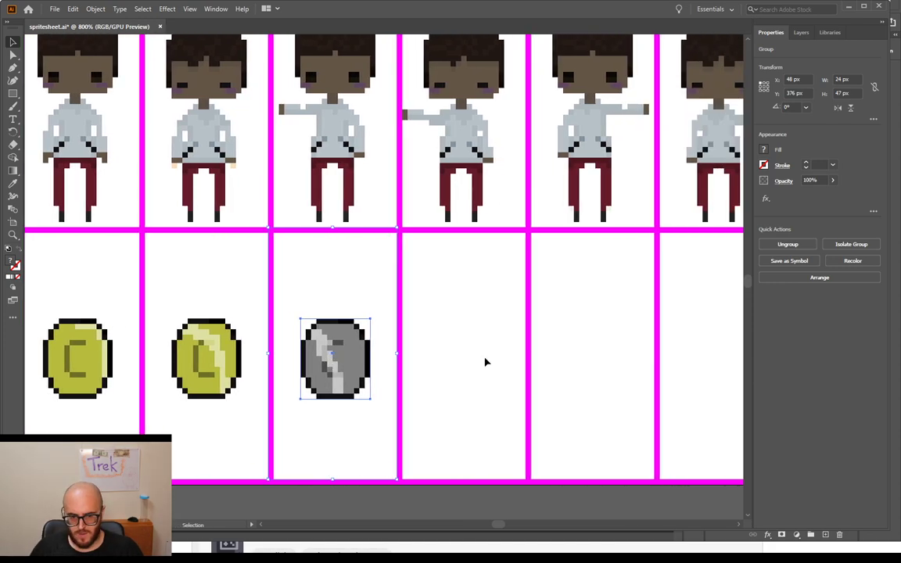
key(ctrl+c)
key(ctrl+v)
drag(350, 365, 479, 365)
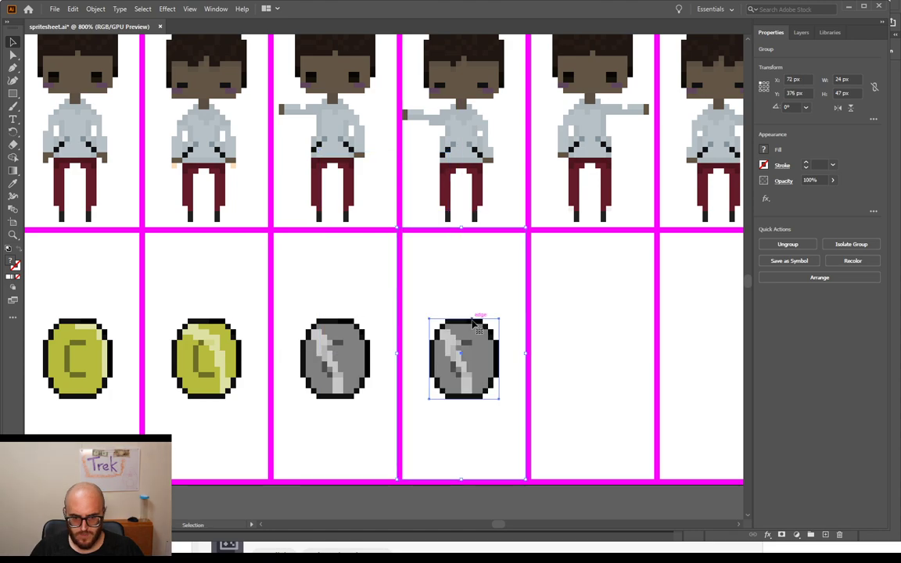
Step: Isolate the group in the fourth cell and replace its duplicated coin with the placed fourth coin frame
double_click(474, 360)
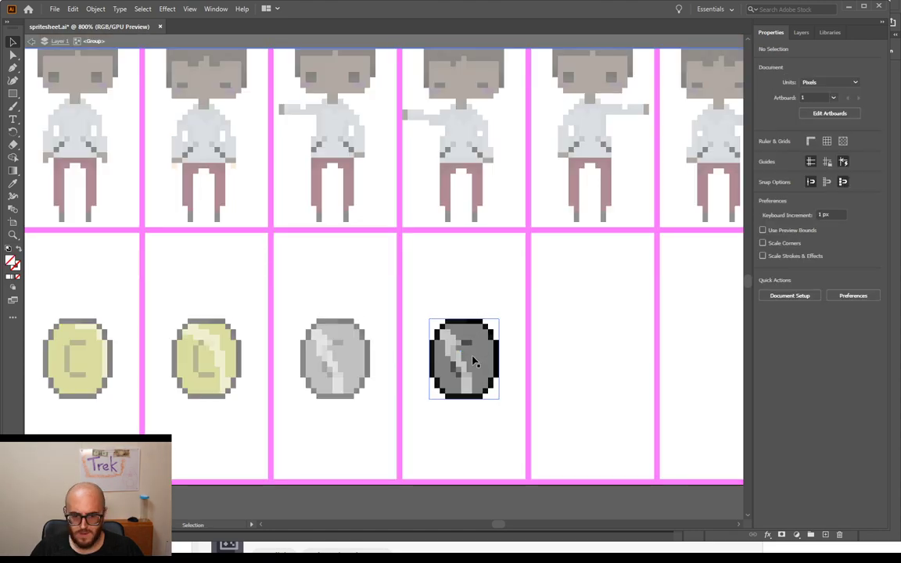
click(483, 370)
click(483, 370)
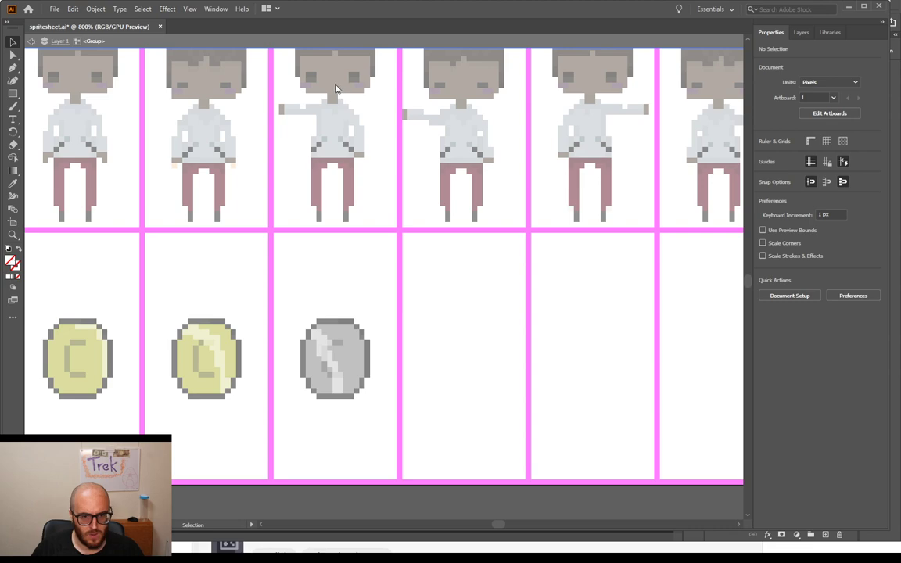
click(440, 335)
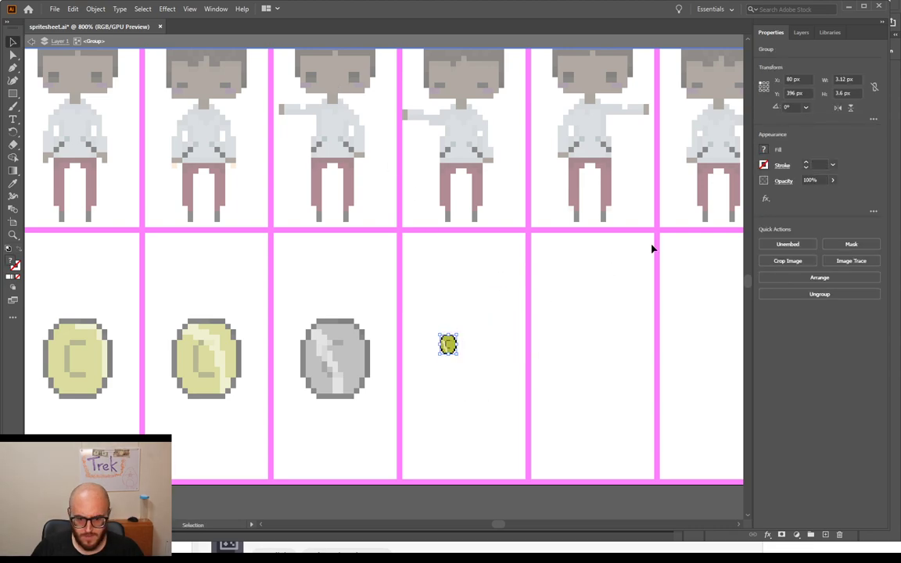
Step: Size the fourth coin to 13 px wide and 15 px high, and position it at X 78 px and Y 393 px, leaving the group's isolation
double_click(851, 80)
text(13)
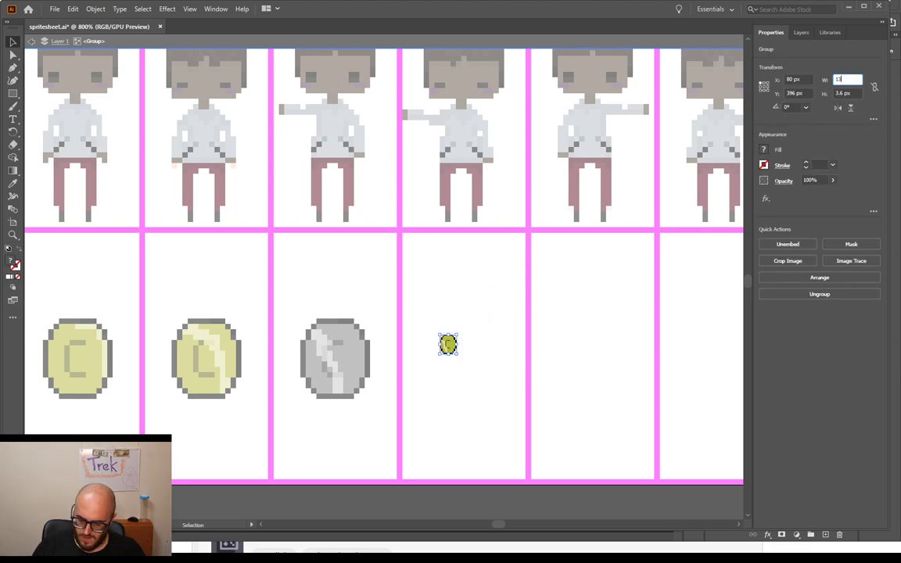
key(Tab)
text(15)
key(Return)
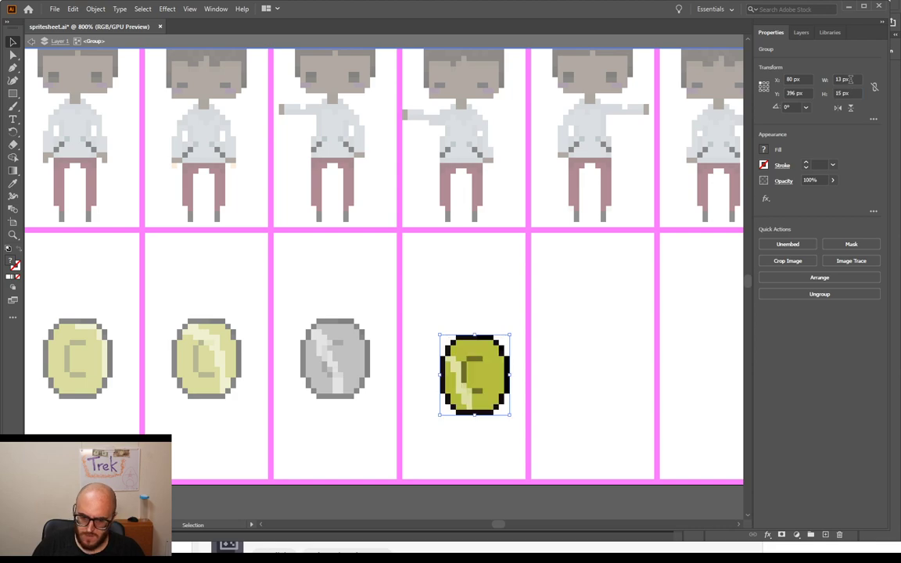
key(Up)
key(Left)
key(Up)
key(Up)
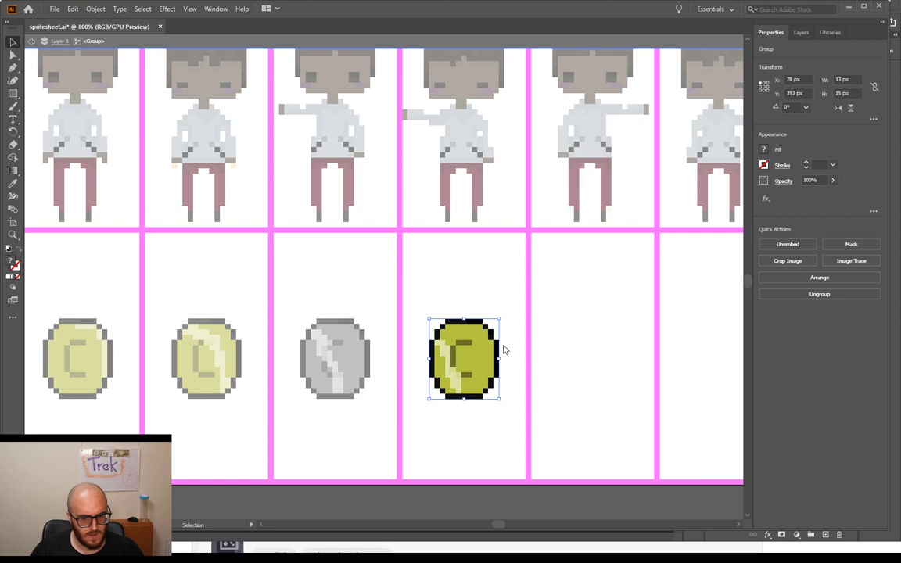
click(313, 441)
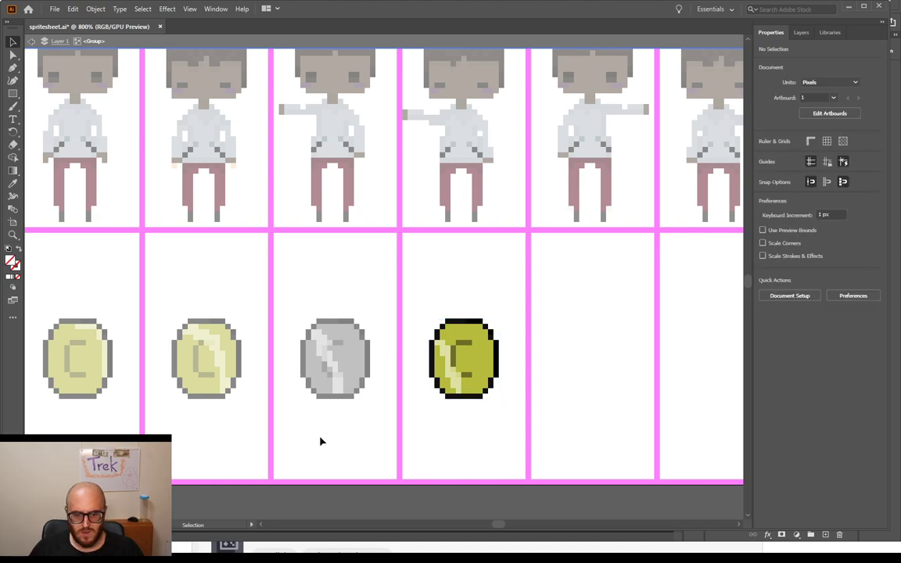
double_click(320, 441)
Step: Duplicate the fourth coin's cell group and move the copy into the fifth cell, at X 96 px and Y 376 px
click(482, 360)
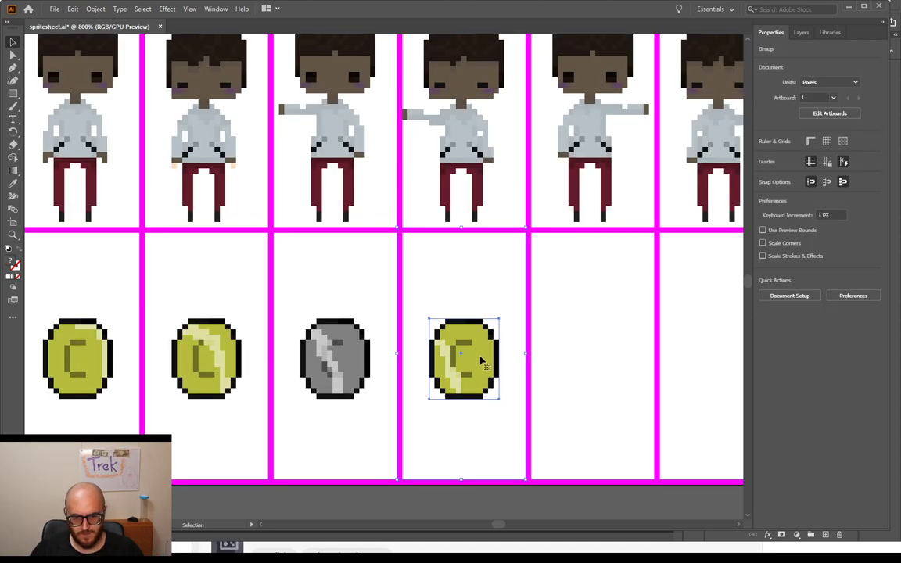
key(ctrl+c)
key(ctrl+v)
drag(383, 288, 589, 365)
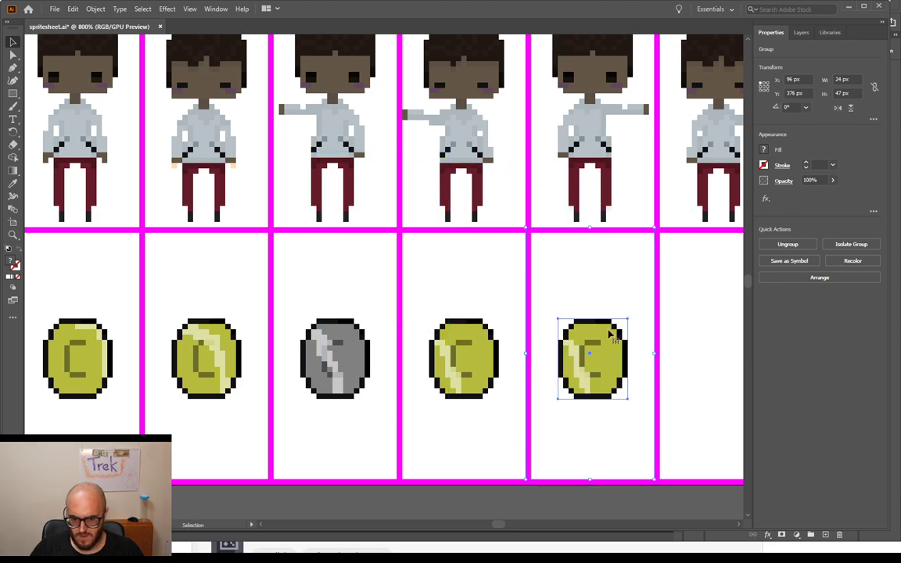
Step: Isolate the group in the fifth cell and replace its duplicated coin with the placed fifth coin frame
double_click(592, 361)
key(ctrl+a)
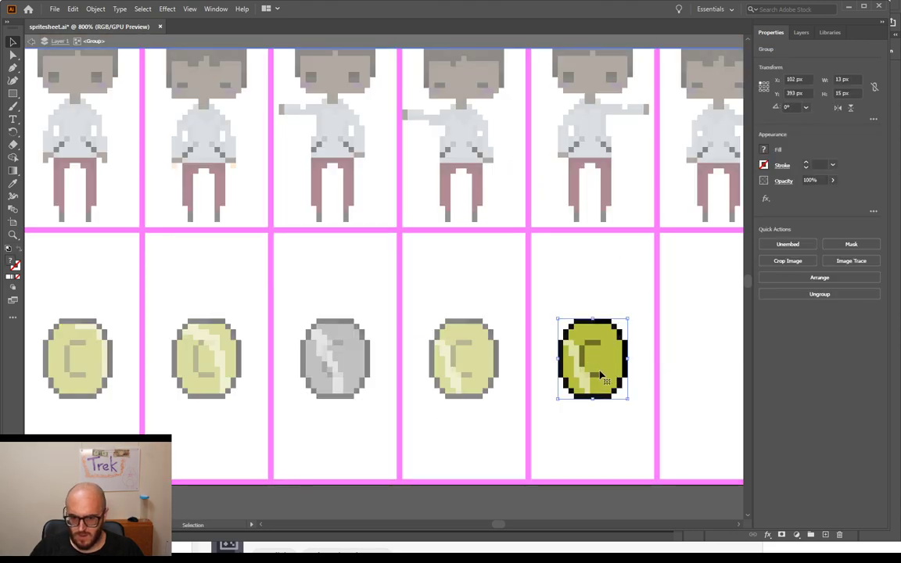
key(Delete)
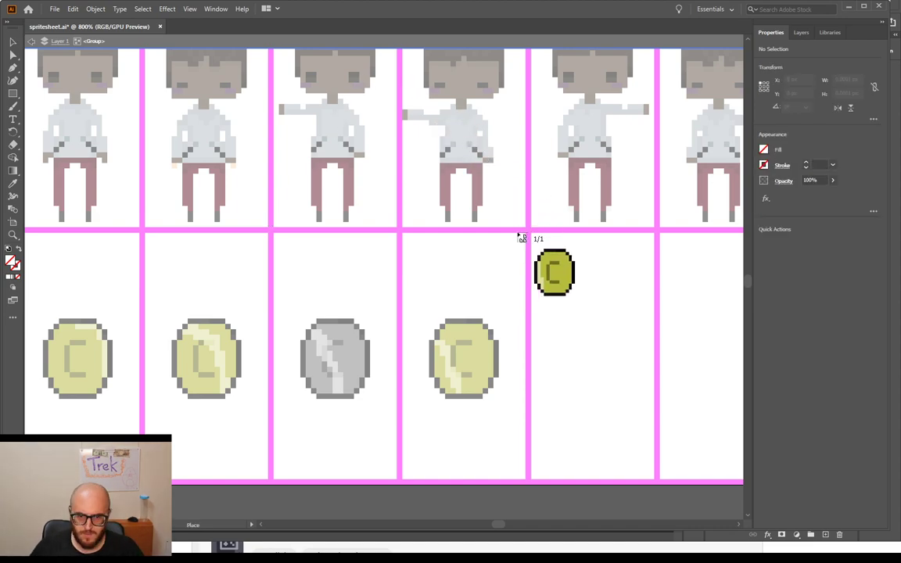
click(568, 333)
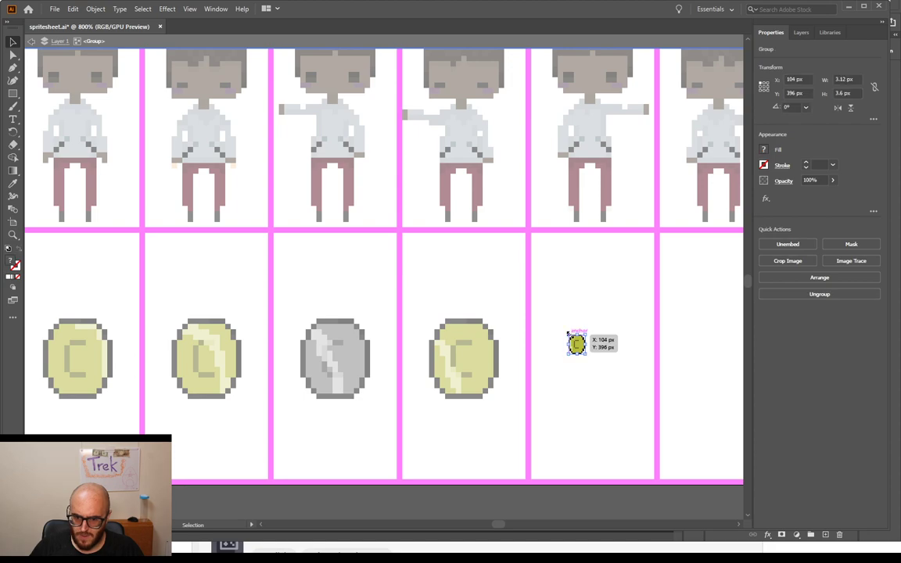
Step: Size the fifth coin to 13 px wide and 15 px high, and position it at X 102 px and Y 393 px, leaving the group's isolation
click(851, 80)
double_click(851, 80)
text(13)
key(Return)
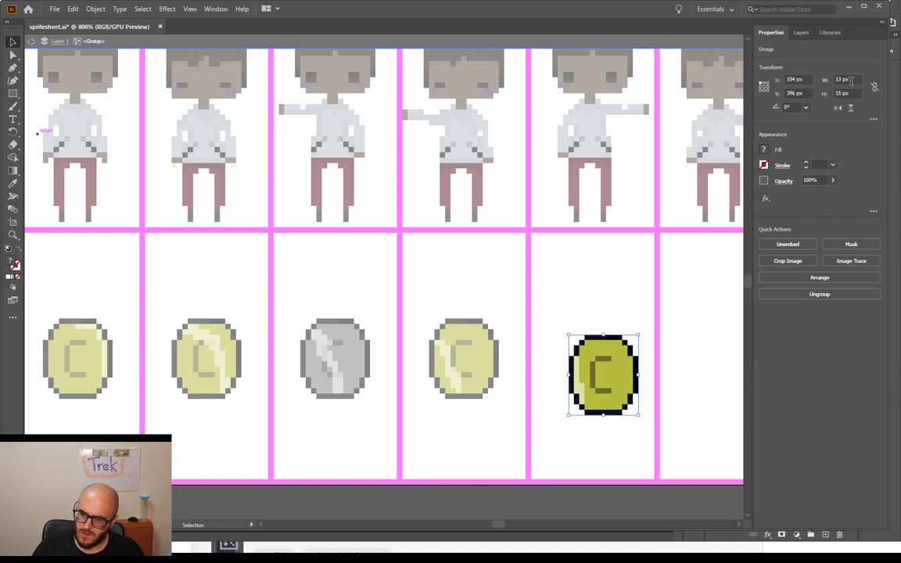
key(Left)
key(Left)
key(Up)
key(Up)
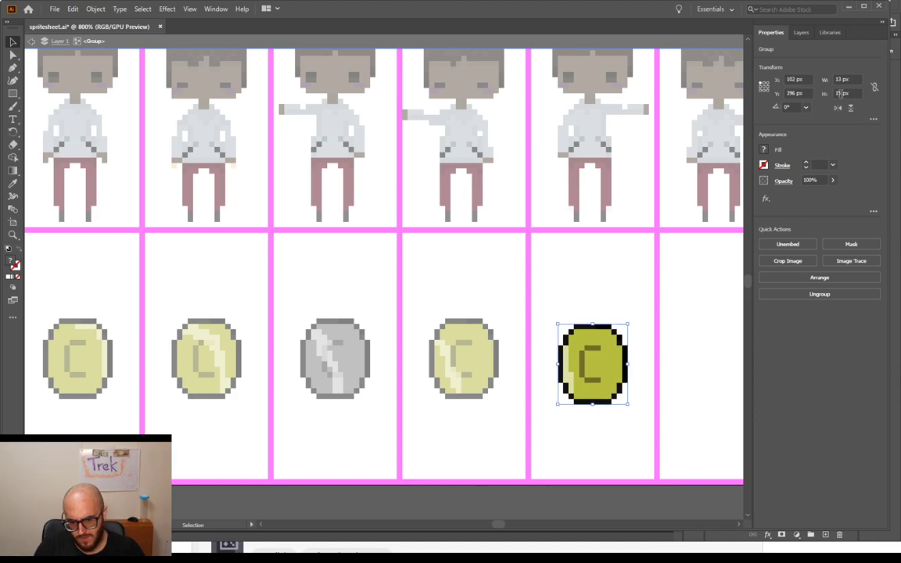
key(Up)
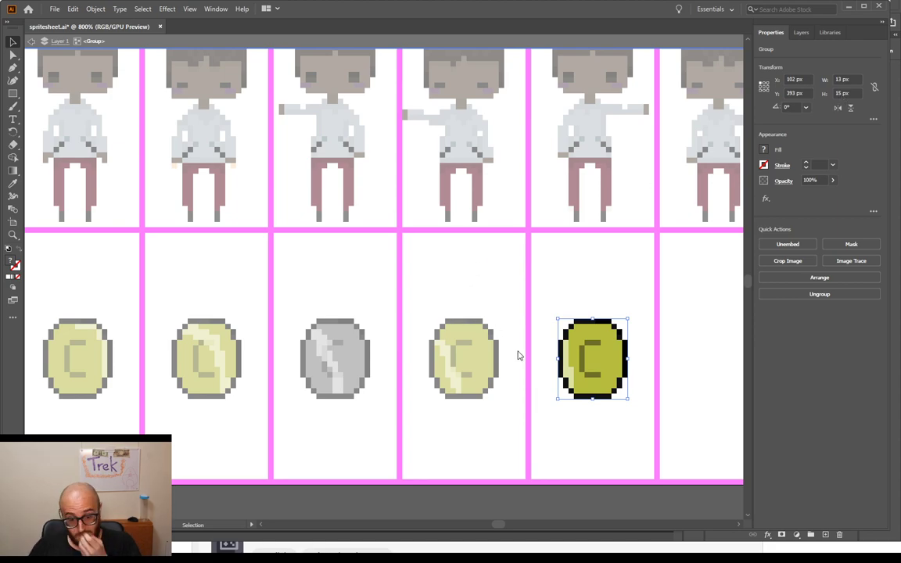
double_click(506, 277)
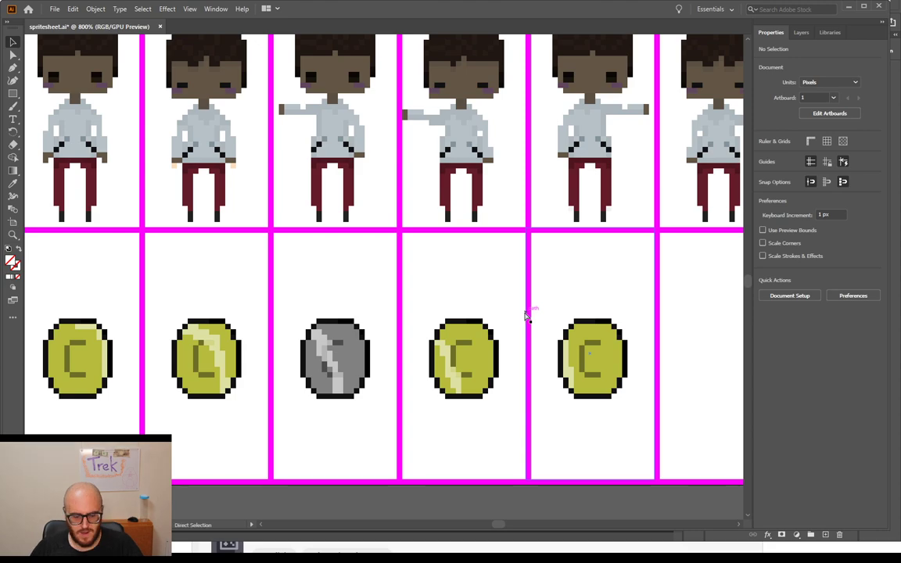
Step: Review the finished coin row together with the character rows and save spritesheet.ai
key(ctrl+minus)
key(ctrl+minus)
key(ctrl+minus)
scroll(554, 272, up, 2)
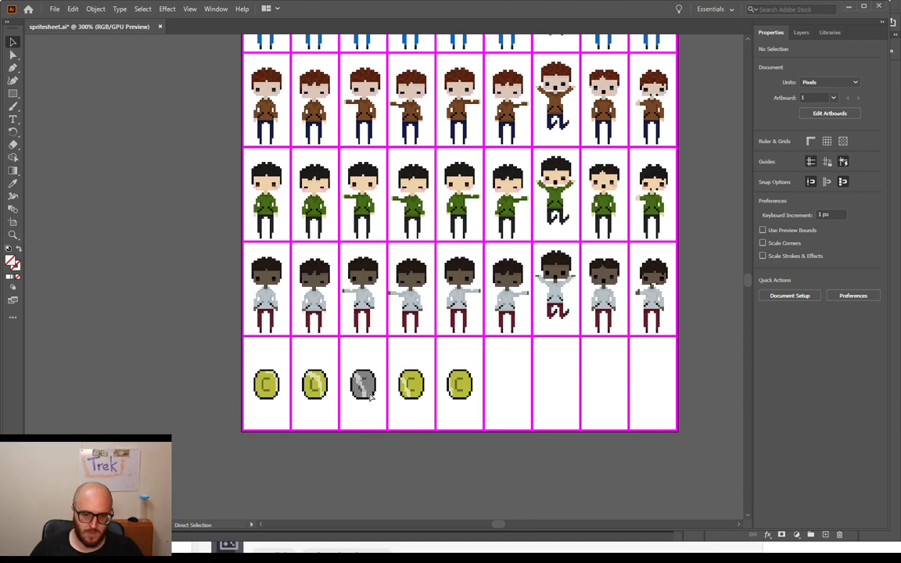
key(ctrl+s)
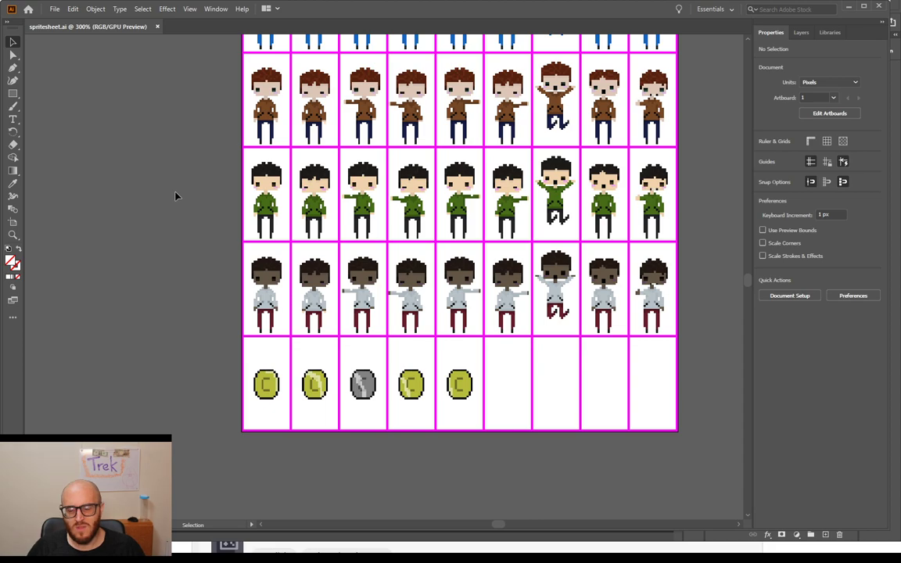
scroll(166, 149, up, 3)
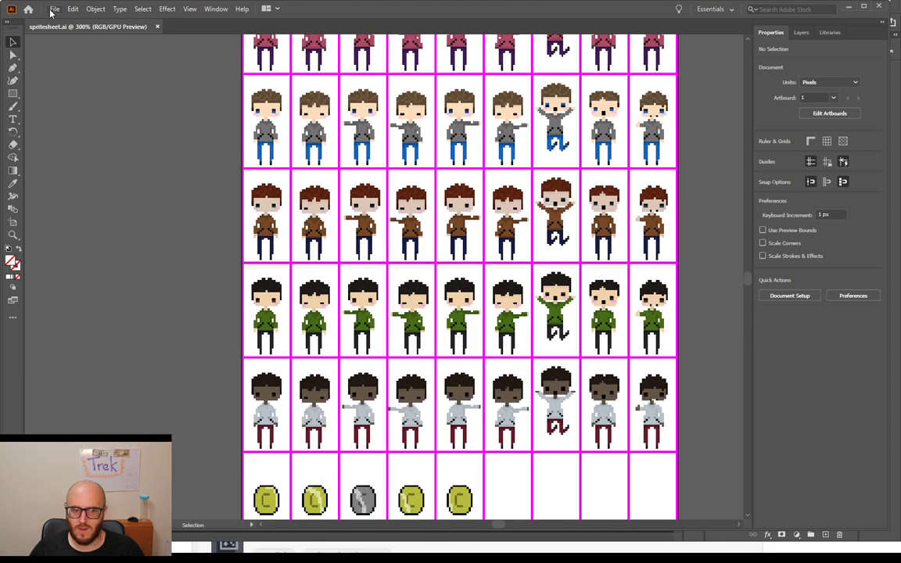
Step: Isolate the third coin's artwork, delete its grey image and place the gold coin-3.psb in the same cell
click(157, 28)
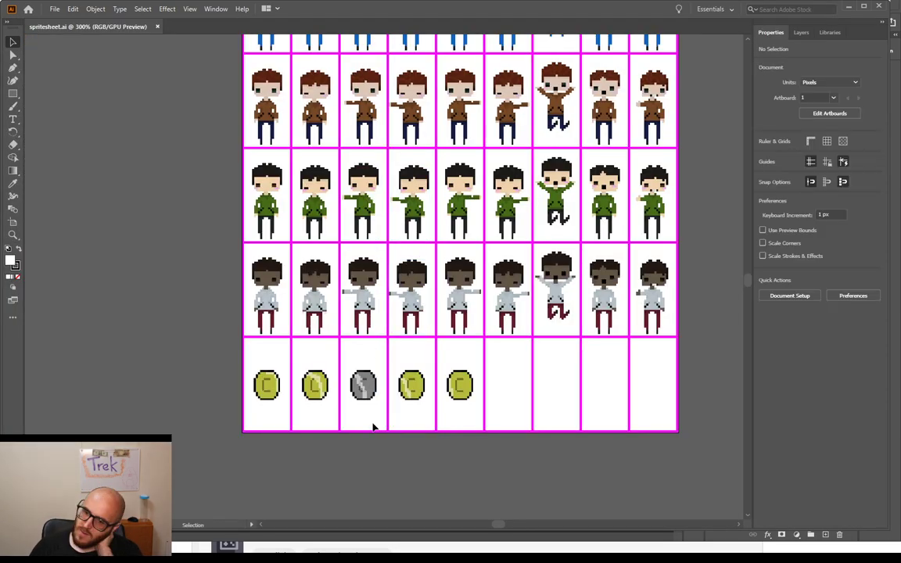
click(358, 383)
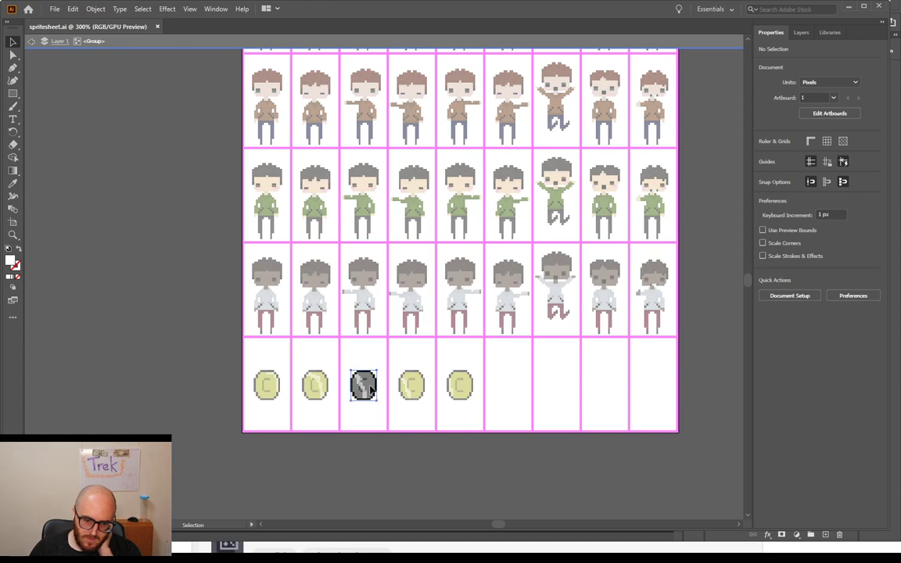
click(364, 389)
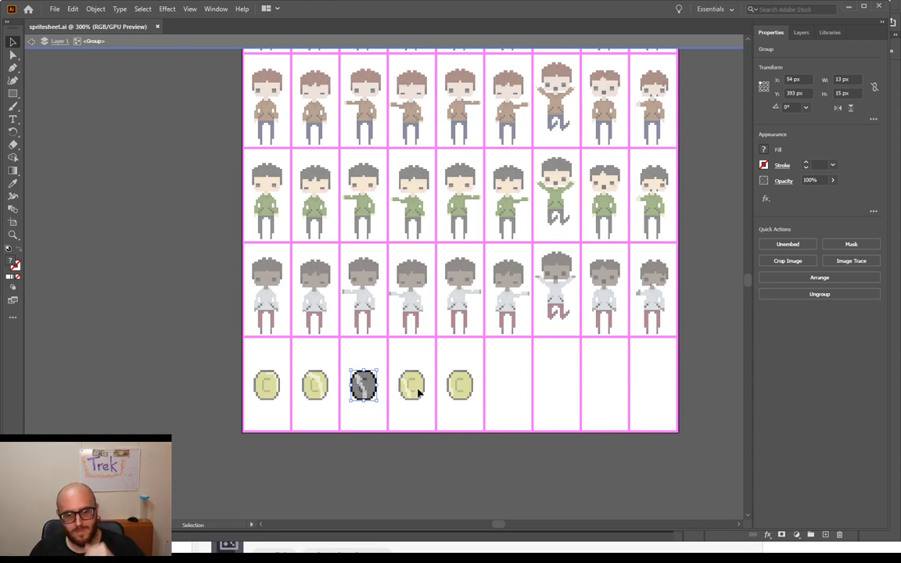
double_click(355, 384)
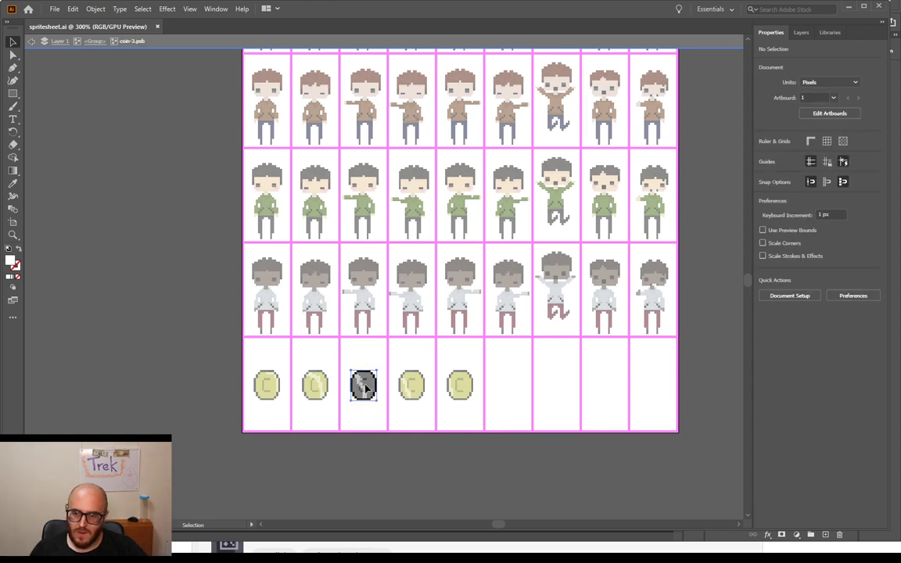
click(365, 389)
double_click(365, 388)
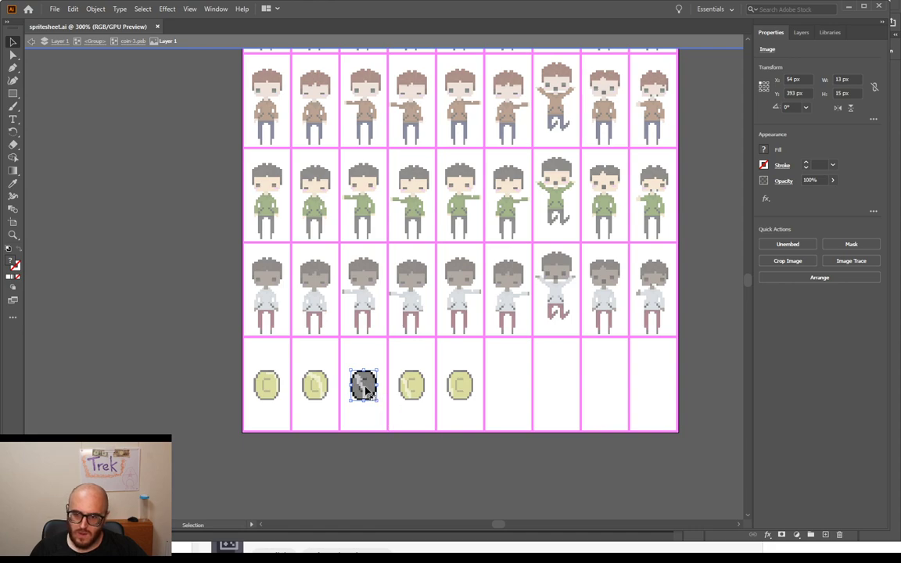
click(420, 396)
click(366, 393)
key(Delete)
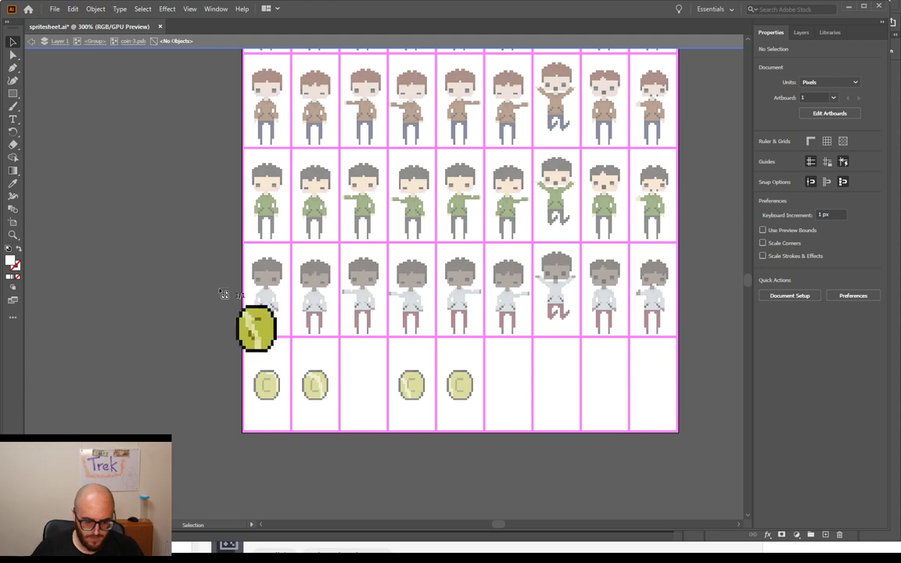
click(354, 368)
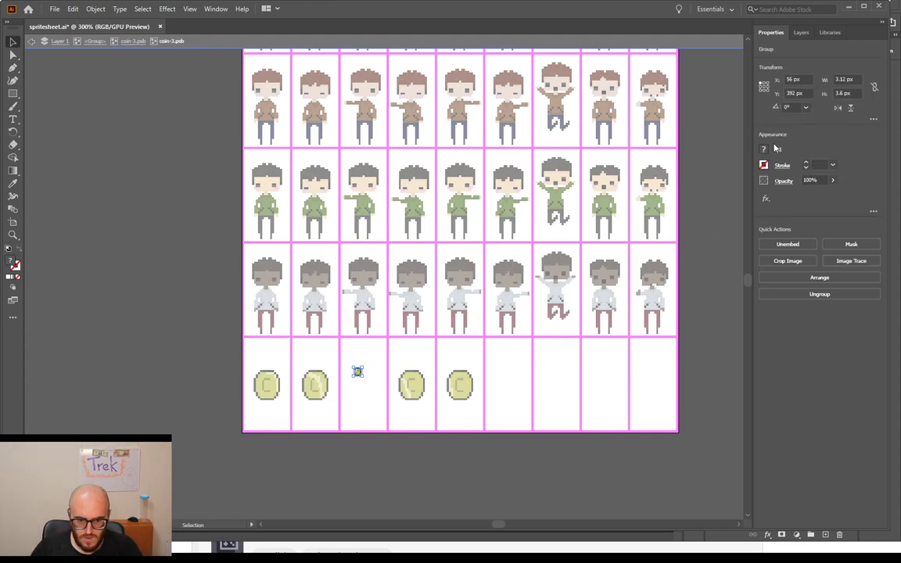
Step: Size the newly placed third coin to 13 px wide and 15 px high
click(856, 80)
text(13)
key(Tab)
text(15)
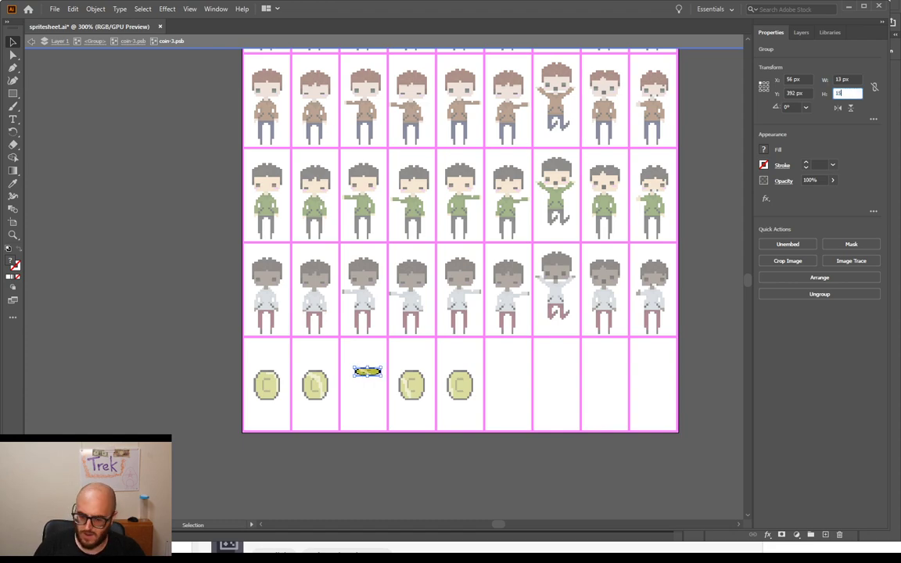
key(Return)
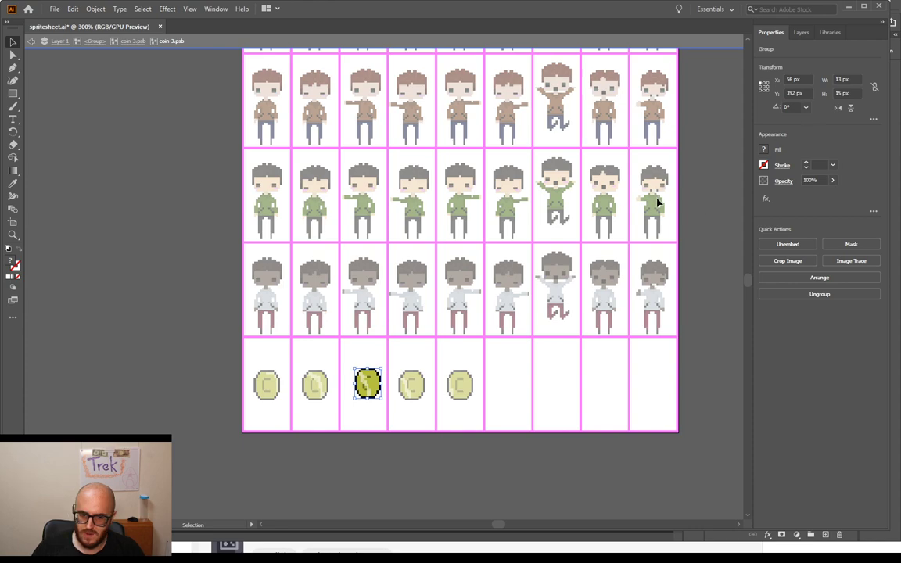
Step: Position the third coin at X 54 px and Y 393 px, and leave the group's isolation
key(Left)
key(Left)
key(Down)
key(Down)
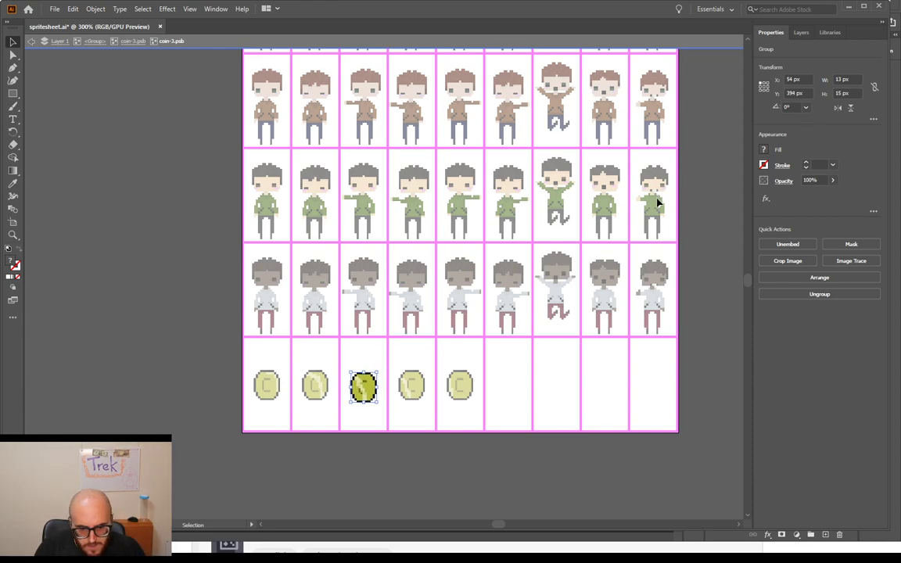
key(Up)
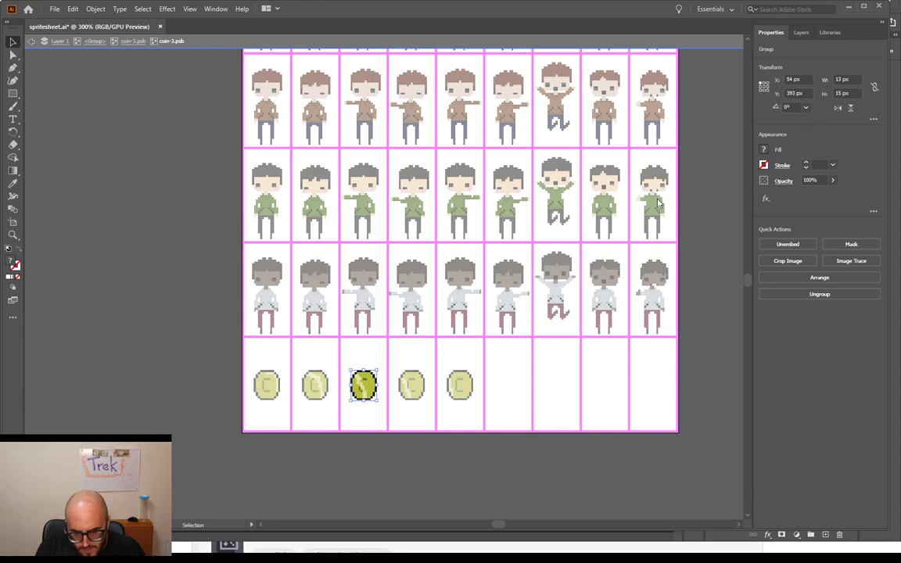
click(138, 376)
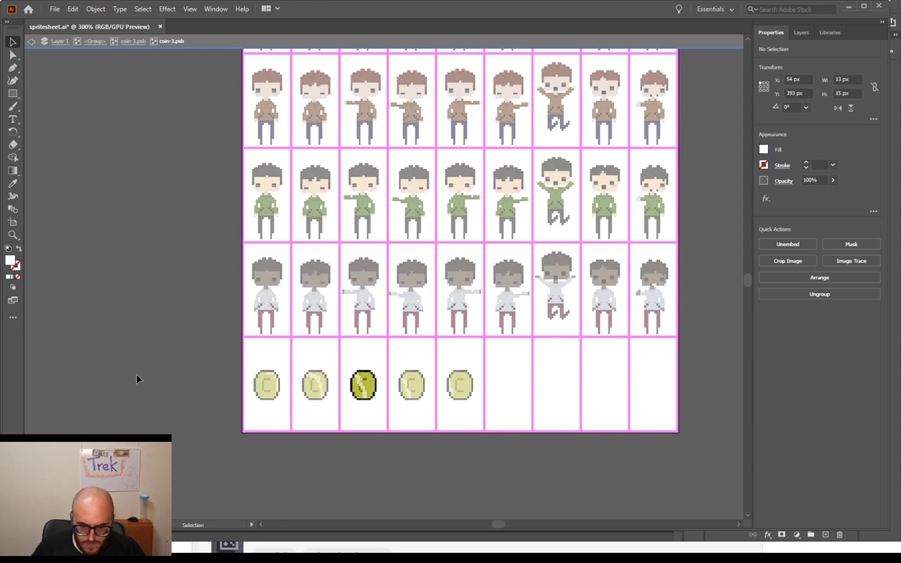
double_click(154, 352)
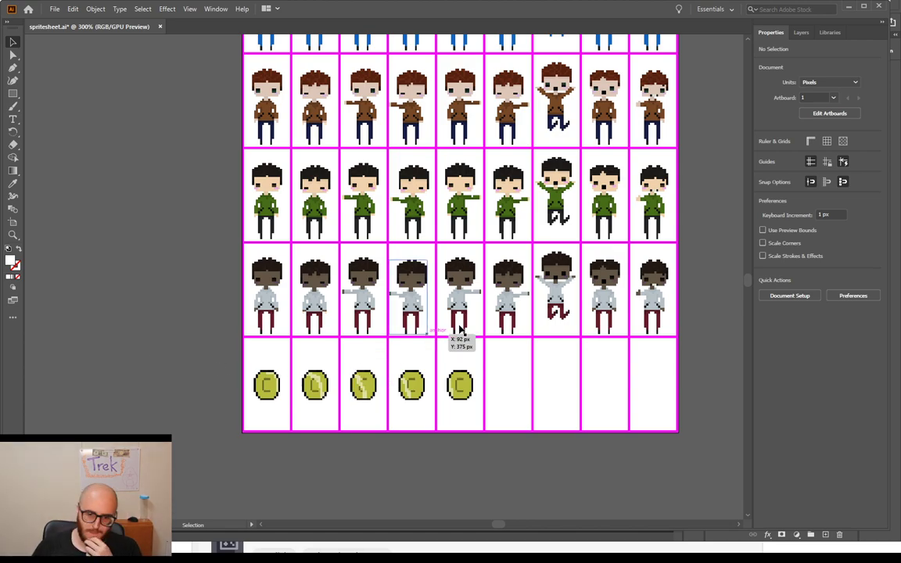
Step: Select all five coin frames and add them to the spritesheet's export assets
click(829, 33)
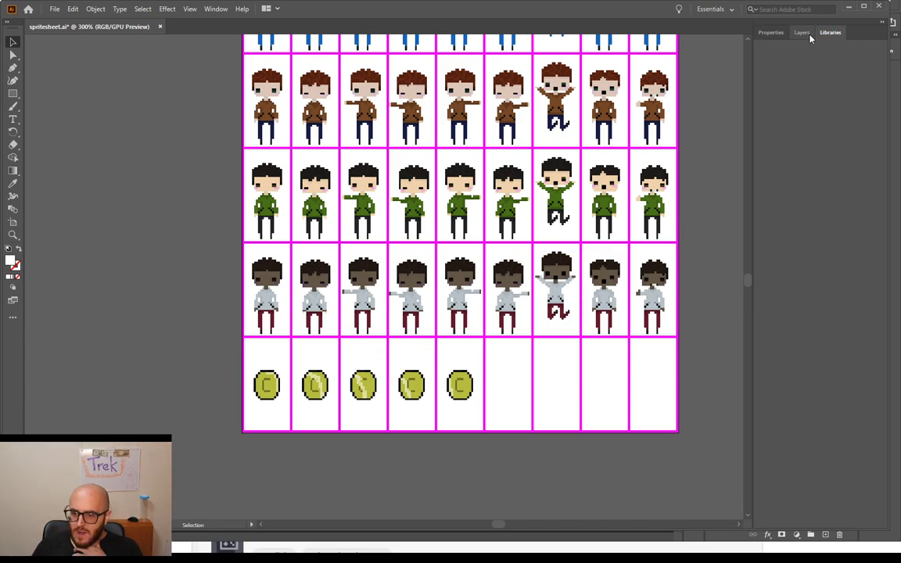
click(774, 33)
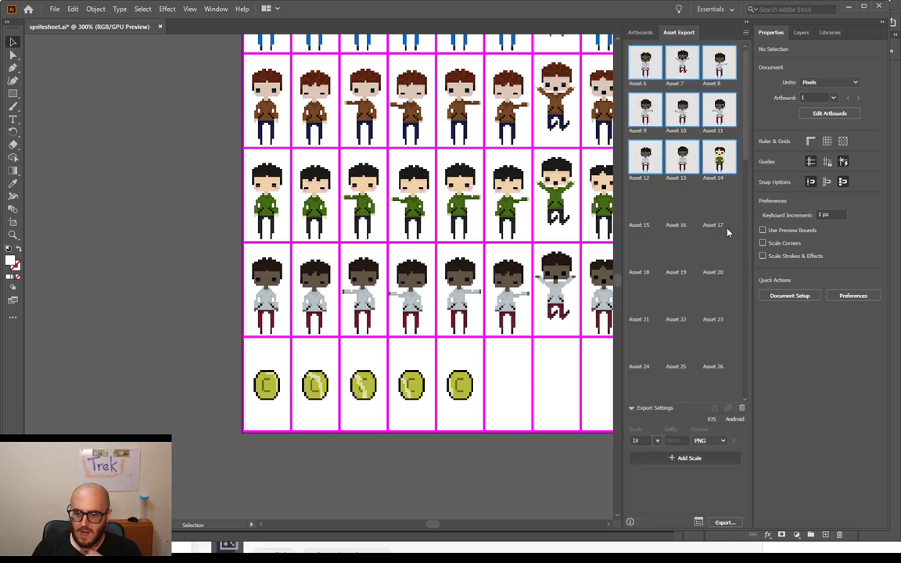
click(264, 386)
click(316, 389)
shift+click(266, 386)
shift+click(364, 386)
shift+click(412, 386)
shift+click(463, 388)
drag(468, 389, 692, 219)
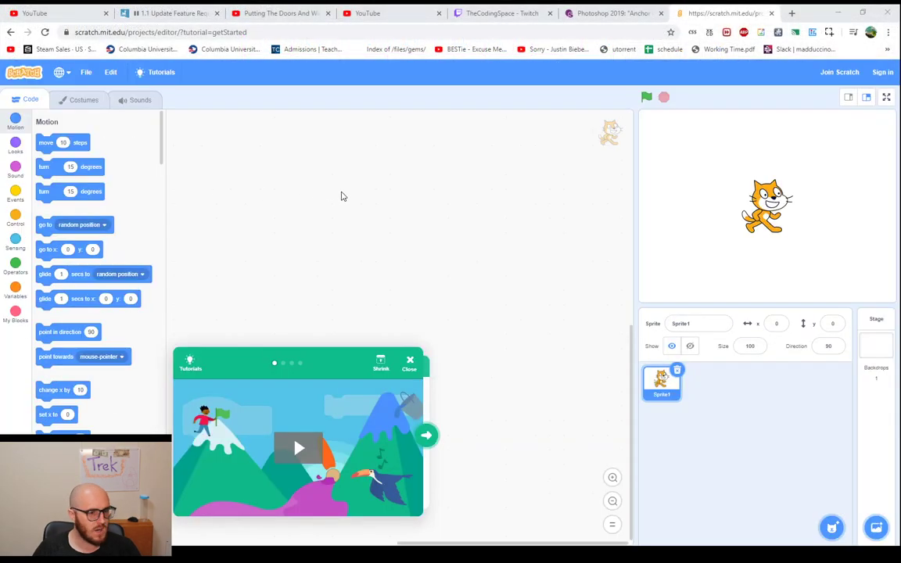
Step: Switch to the Scratch editor in full screen, close the tutorial, and upload the Asset 78 coin image as a sprite
key(F11)
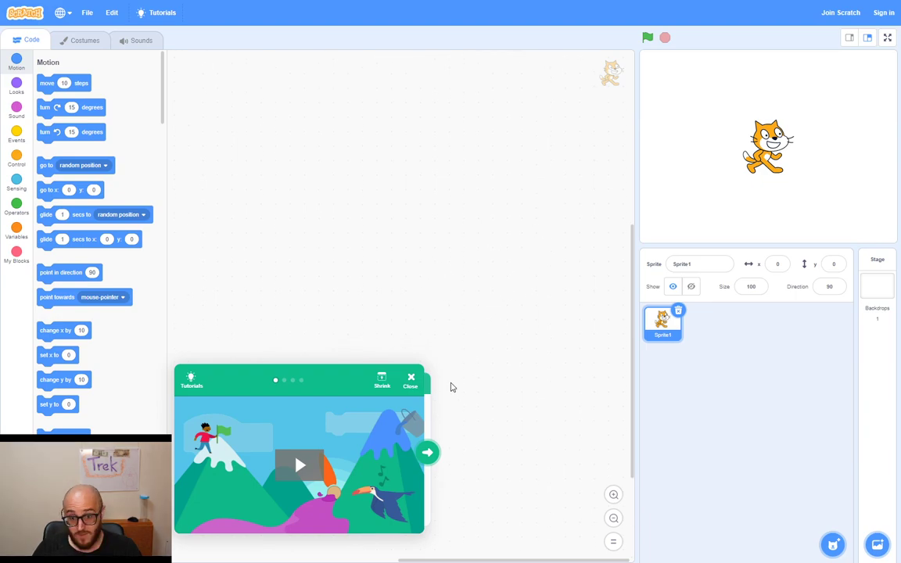
click(411, 379)
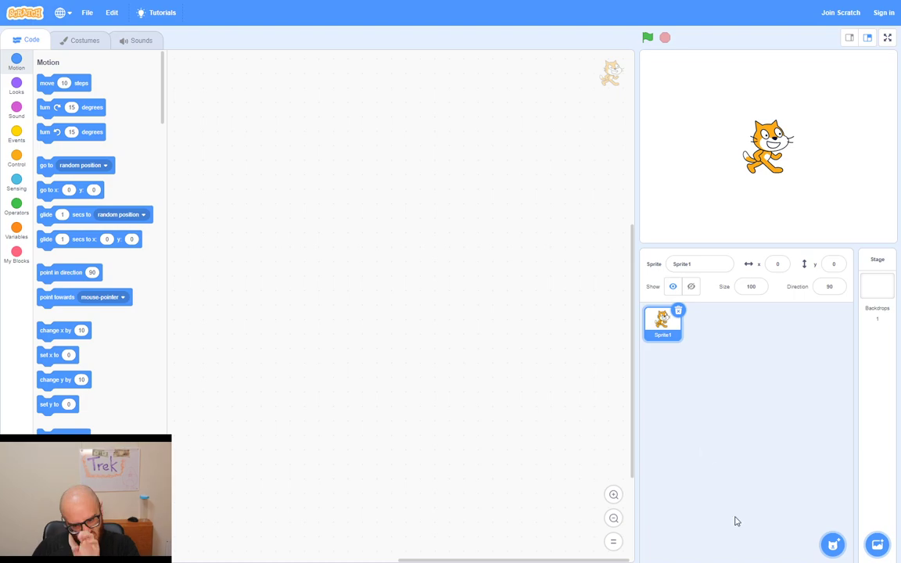
mouse_move(833, 539)
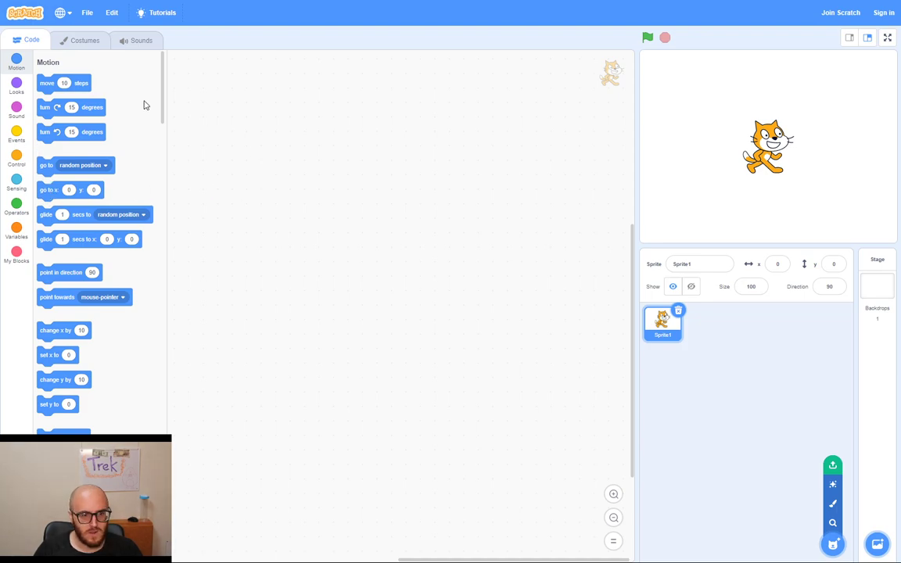
double_click(205, 157)
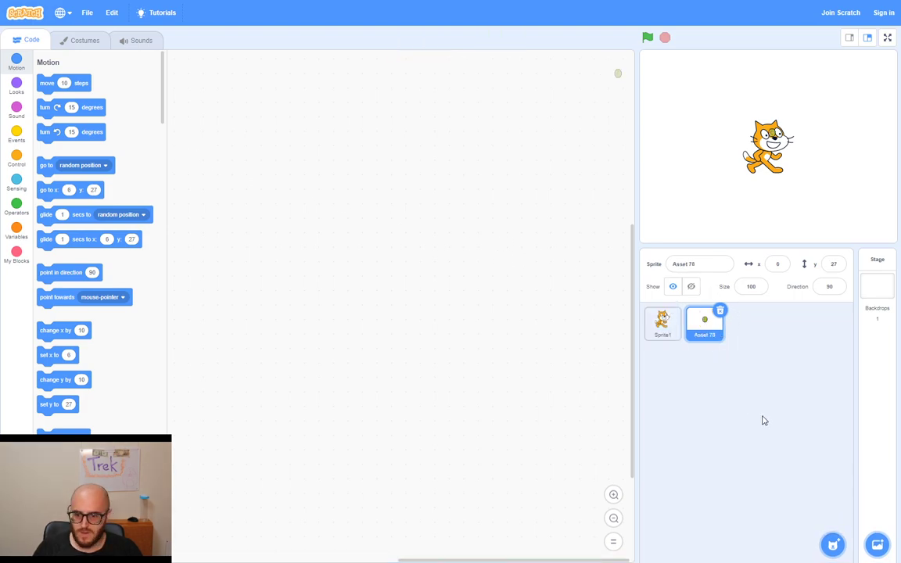
Step: Delete the cat sprite and set the coin sprite's size to 500
click(662, 321)
click(677, 311)
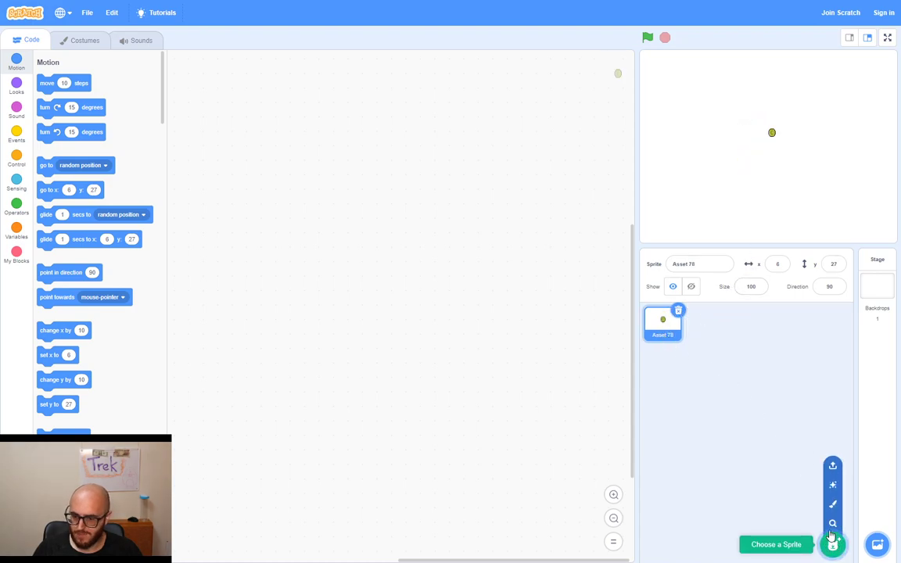
click(764, 287)
text(500)
key(Return)
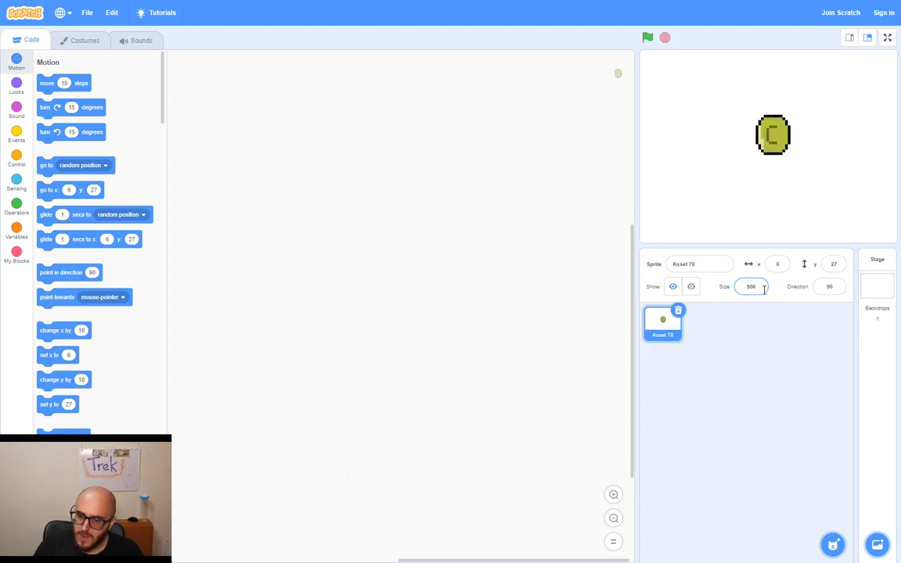
Step: Upload the other four coin images, Asset 79 through Asset 82, as costumes of the coin sprite
mouse_move(832, 543)
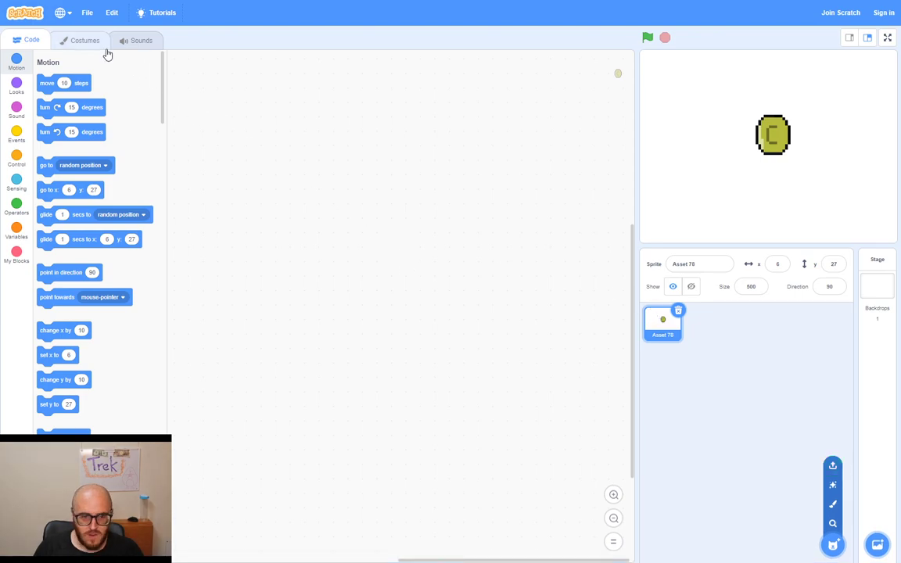
click(76, 40)
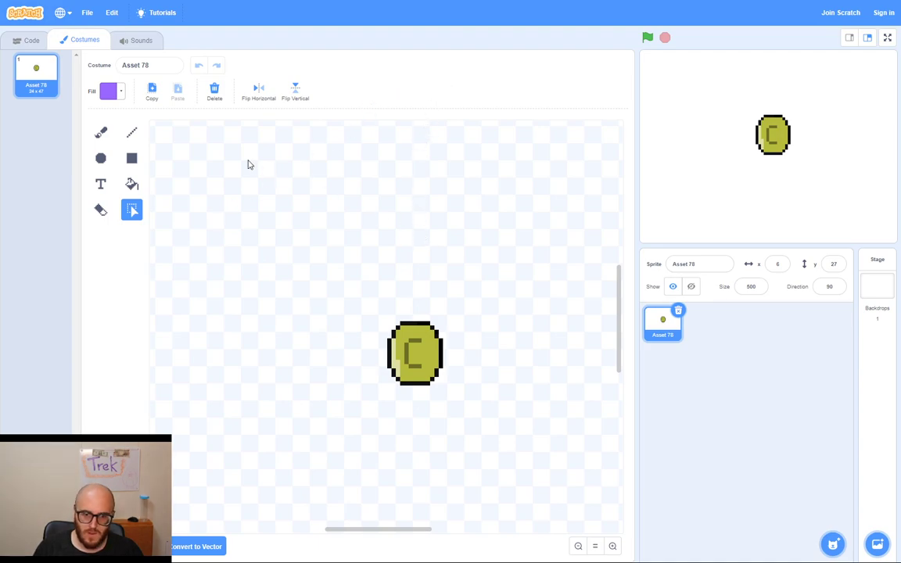
click(352, 265)
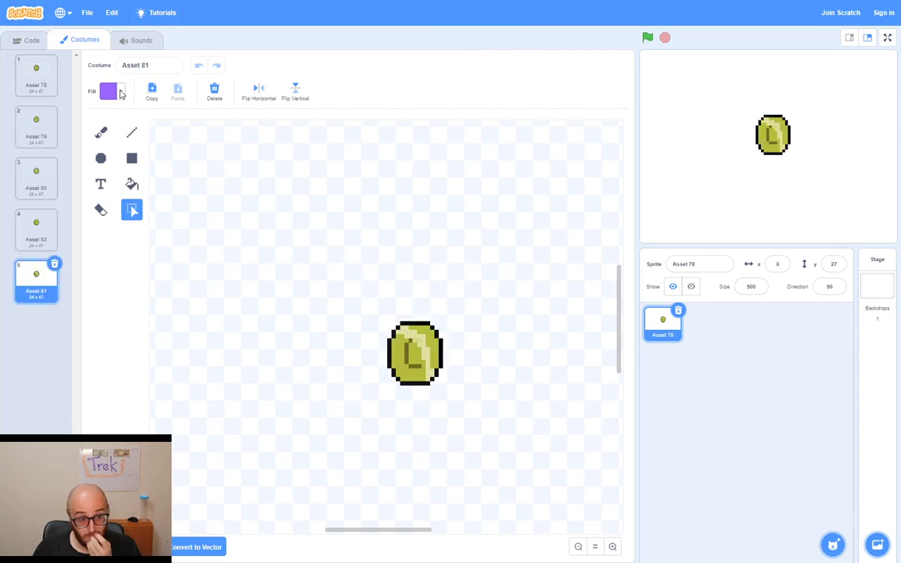
Step: Script the coin sprite so the green flag starts a forever loop that waits 0.15 seconds and shows the next costume
click(27, 41)
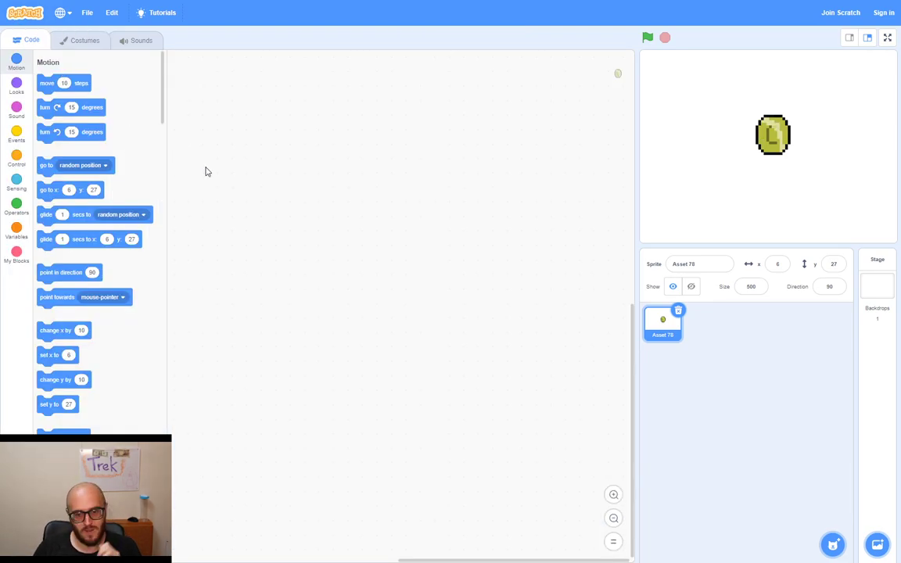
click(17, 133)
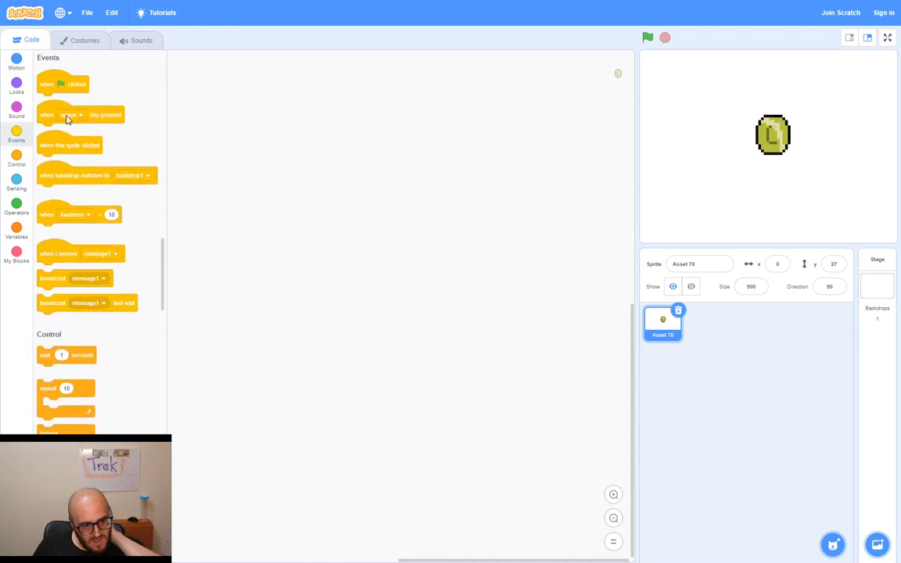
drag(59, 89, 392, 223)
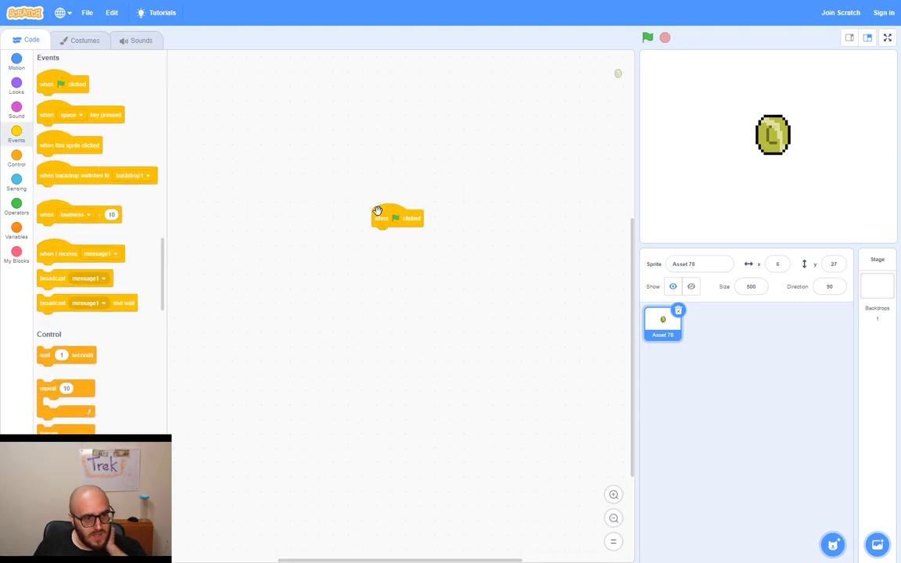
click(16, 163)
drag(45, 159, 379, 237)
drag(45, 79, 405, 261)
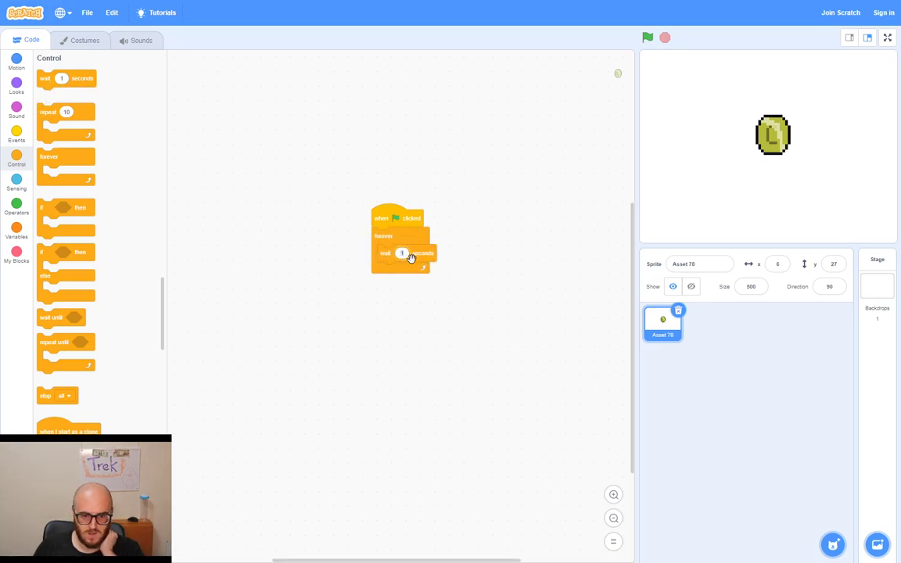
text(.15)
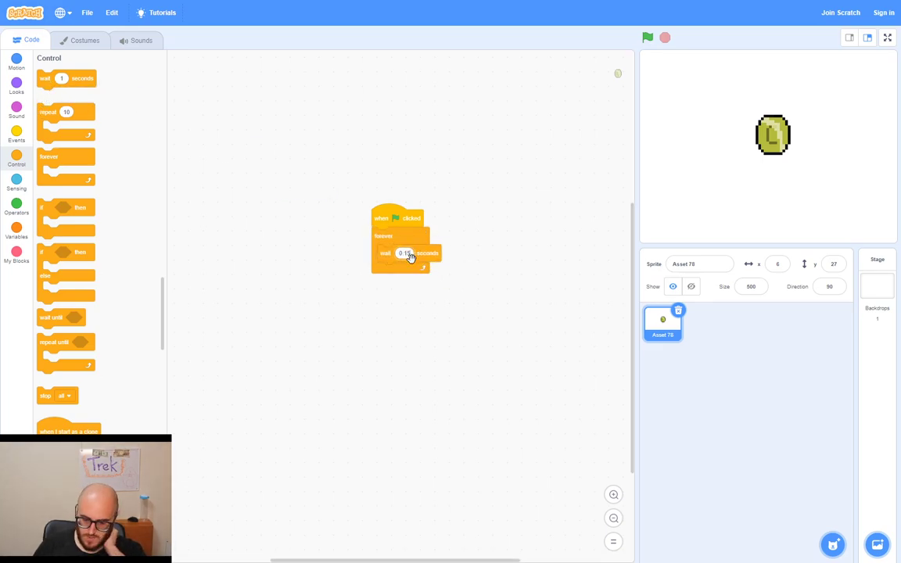
click(26, 94)
drag(47, 210, 396, 268)
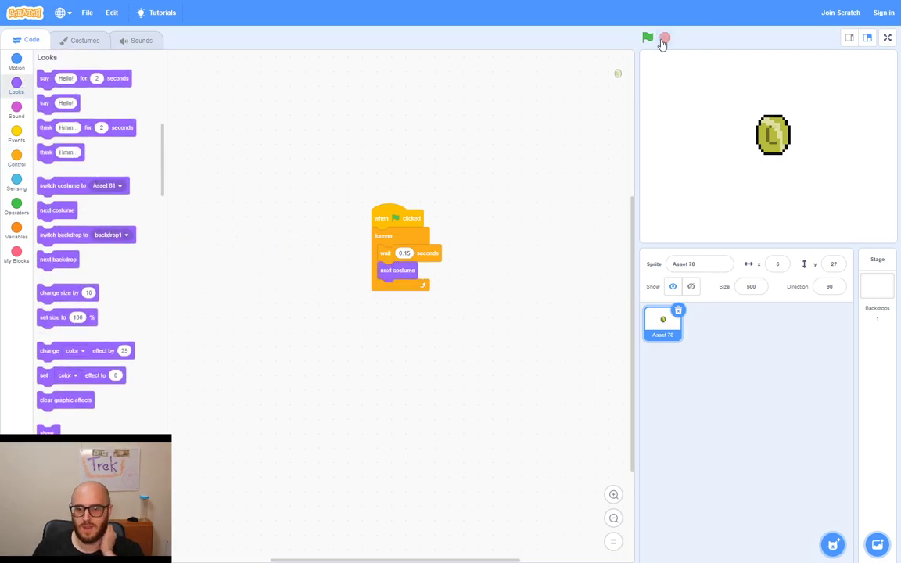
Step: Run the coin animation on the full-screen stage to check it, and return to the editor
click(887, 37)
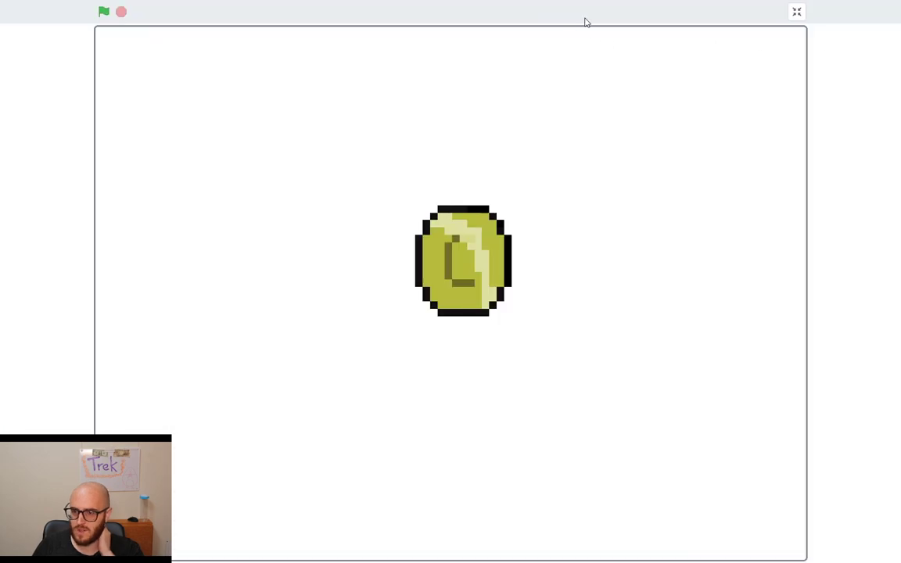
click(103, 13)
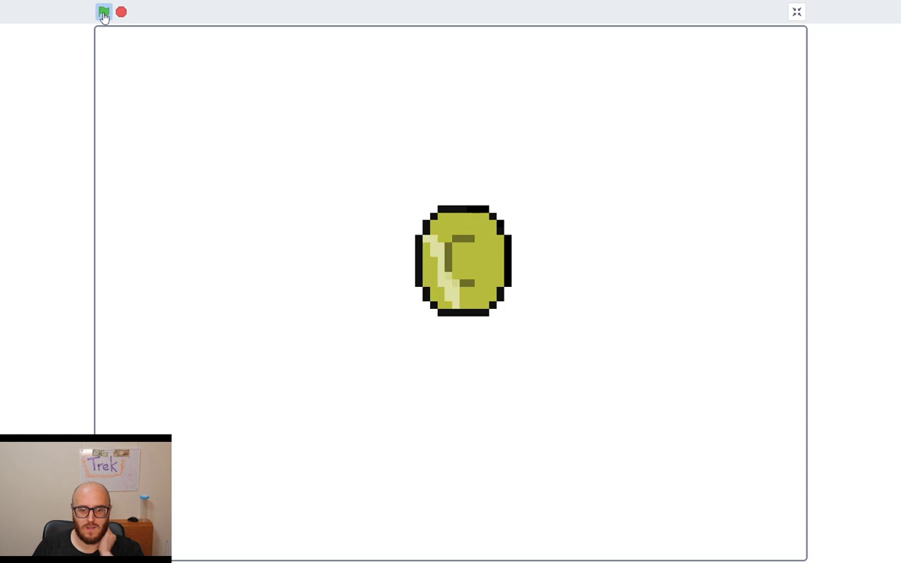
click(797, 12)
Step: Go through the coin sprite's costumes and move Asset 78 to the end of the costume list
click(86, 43)
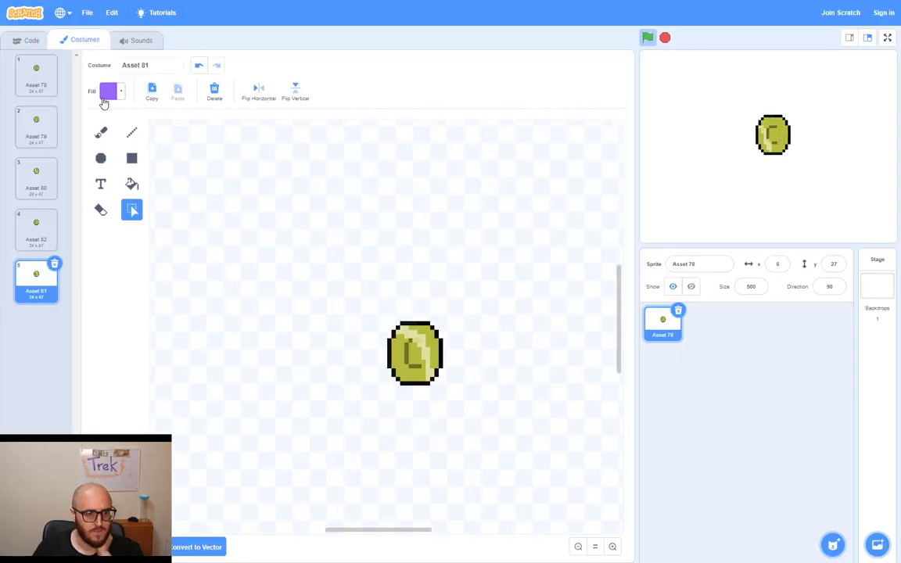
click(35, 178)
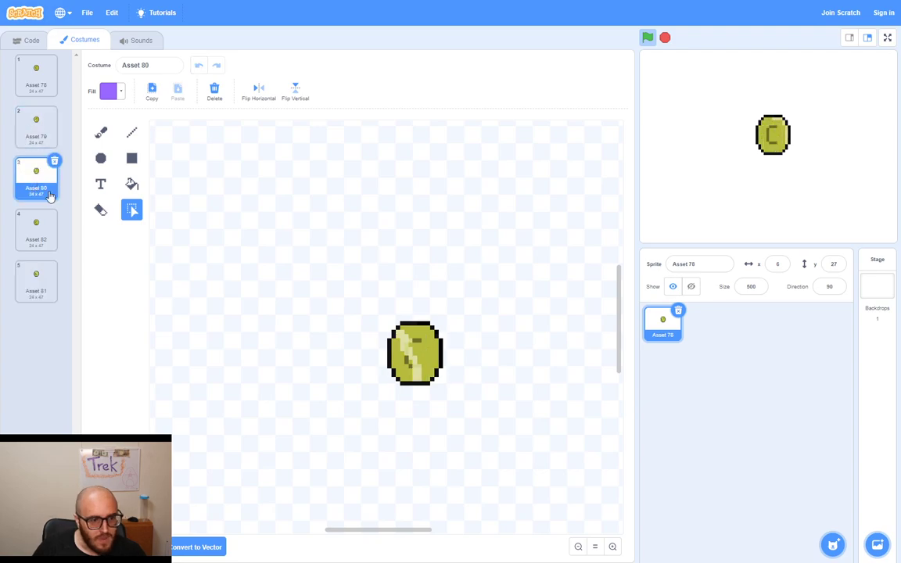
click(37, 125)
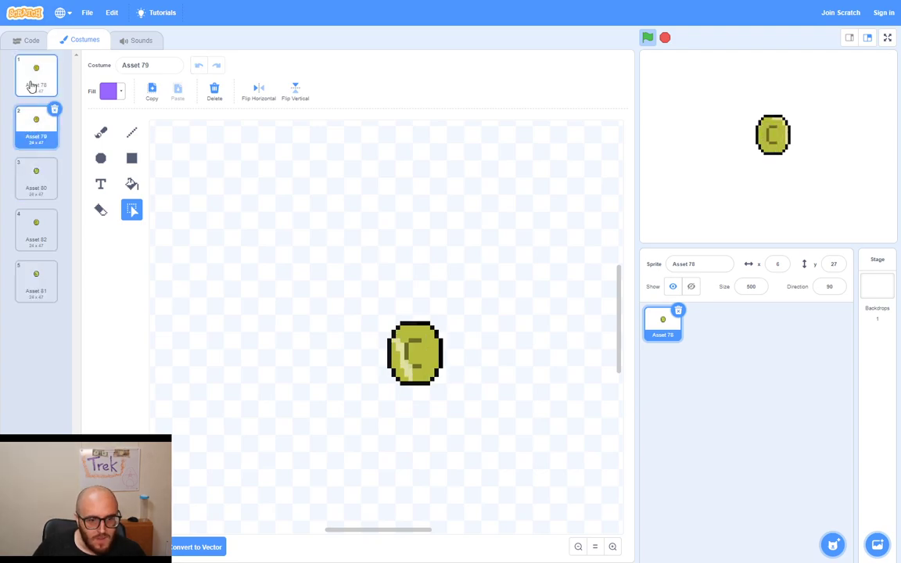
click(35, 93)
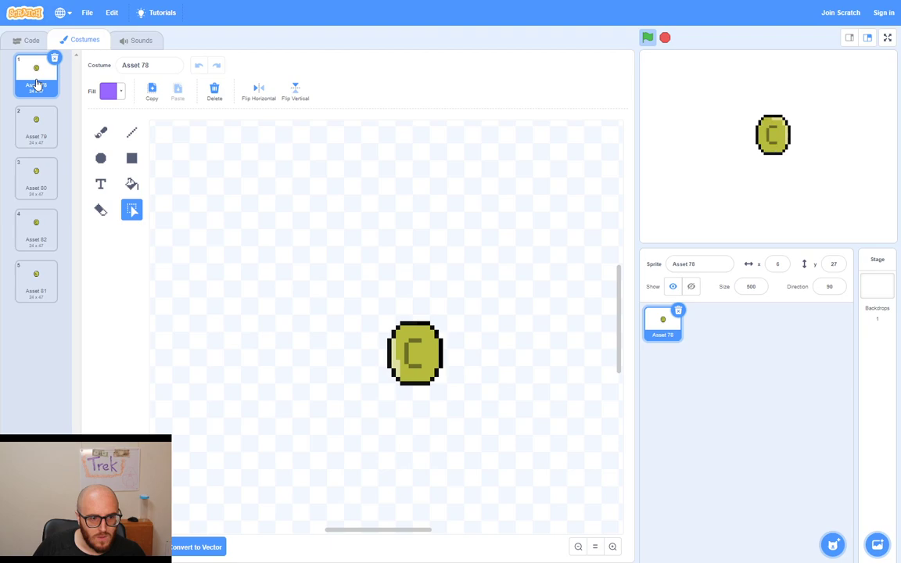
drag(37, 81, 37, 290)
Step: Reorder the coin costumes so Asset 82 comes first and Asset 81 second
click(36, 68)
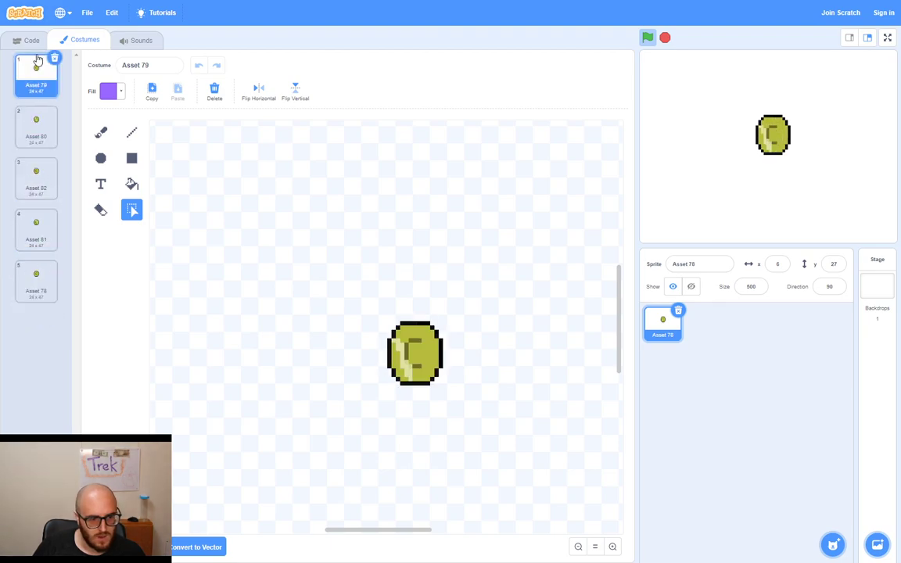
click(36, 127)
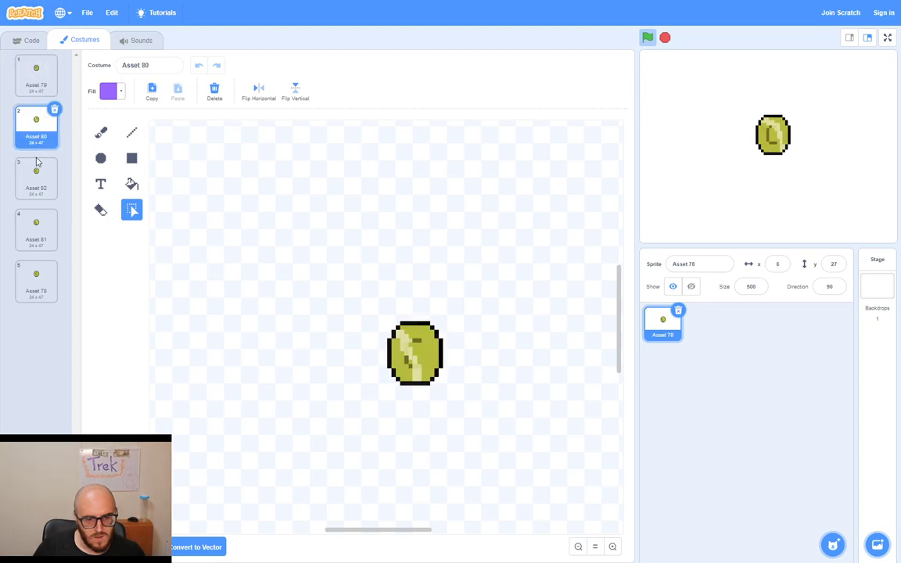
click(36, 169)
drag(38, 181, 34, 78)
click(39, 134)
click(44, 226)
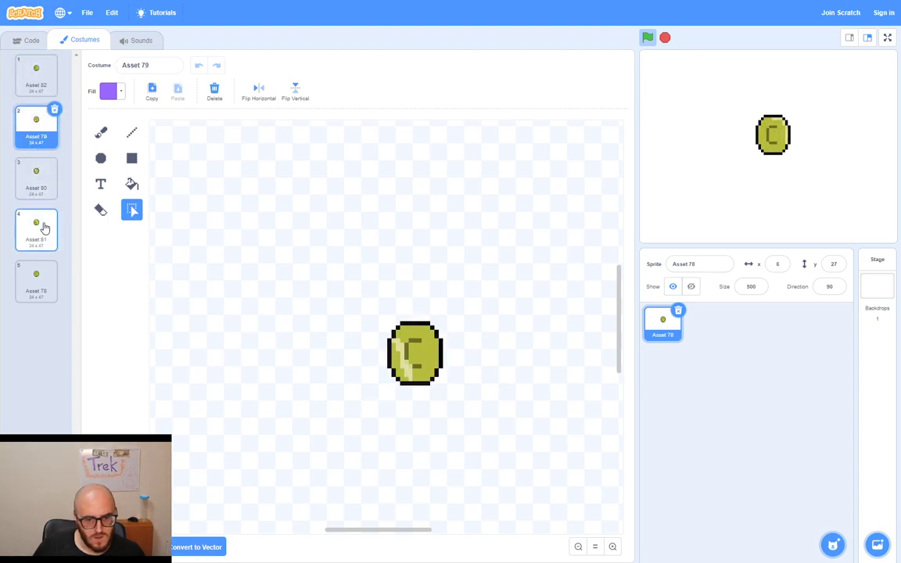
drag(43, 232, 35, 121)
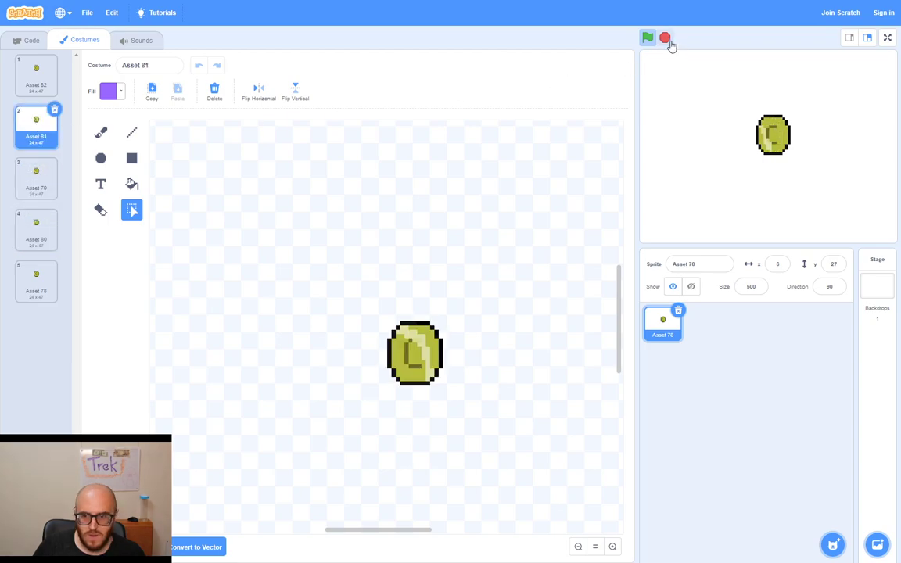
Step: Move the Asset 80 costume ahead of Asset 79, into third place
click(33, 172)
click(39, 233)
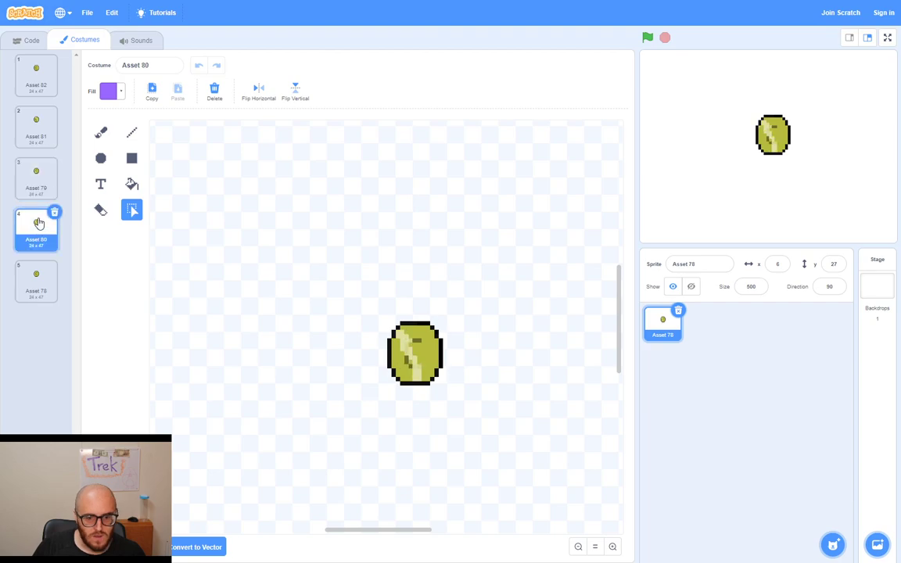
drag(39, 226, 37, 172)
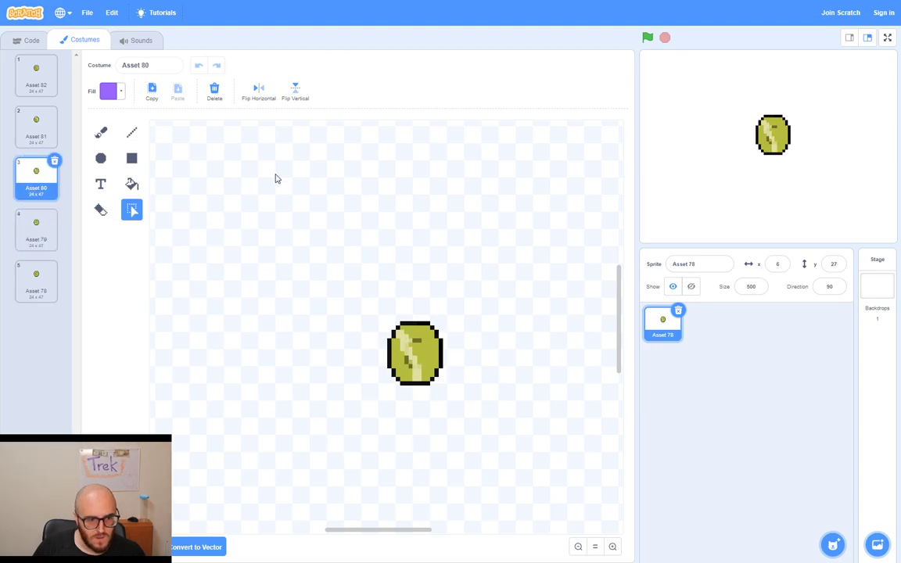
Step: Run the reordered coin animation, watch it on the full-screen stage, and stop it
click(648, 39)
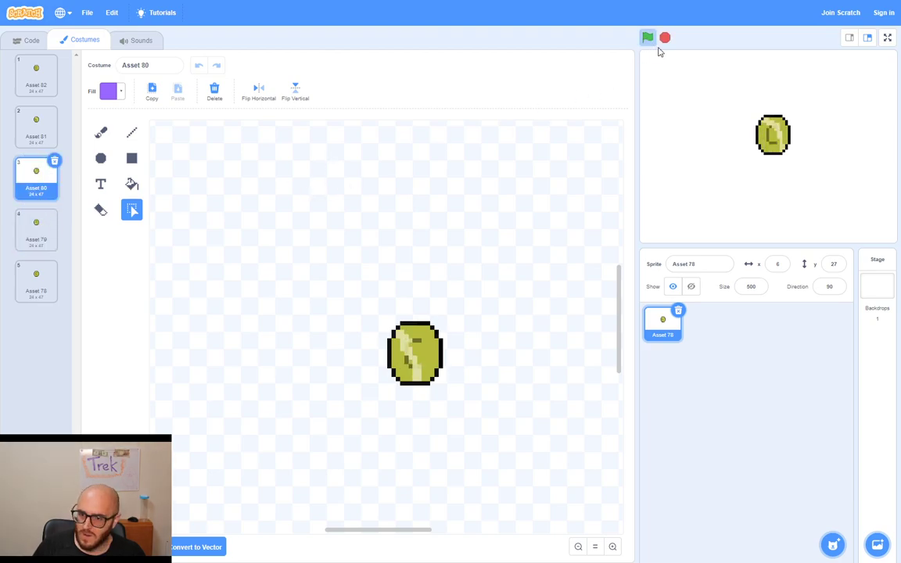
click(887, 38)
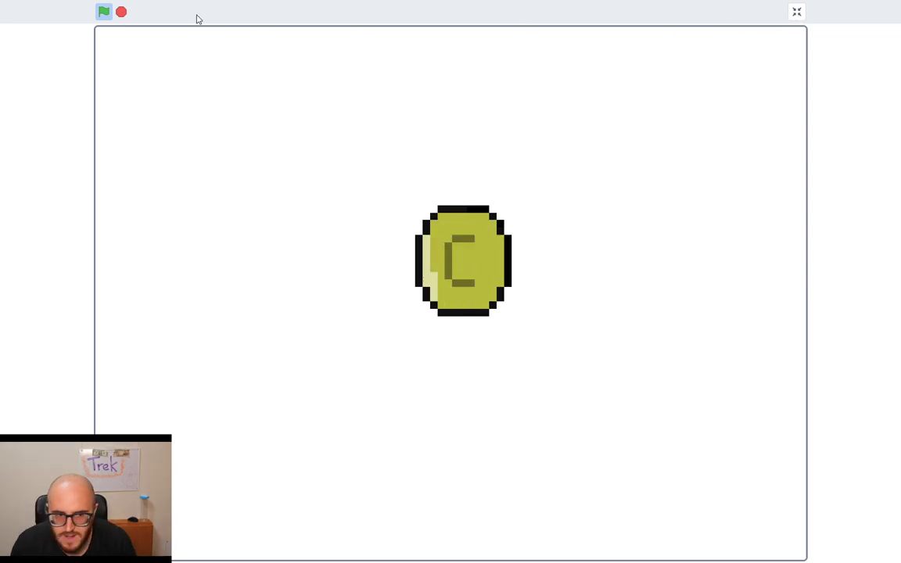
click(122, 14)
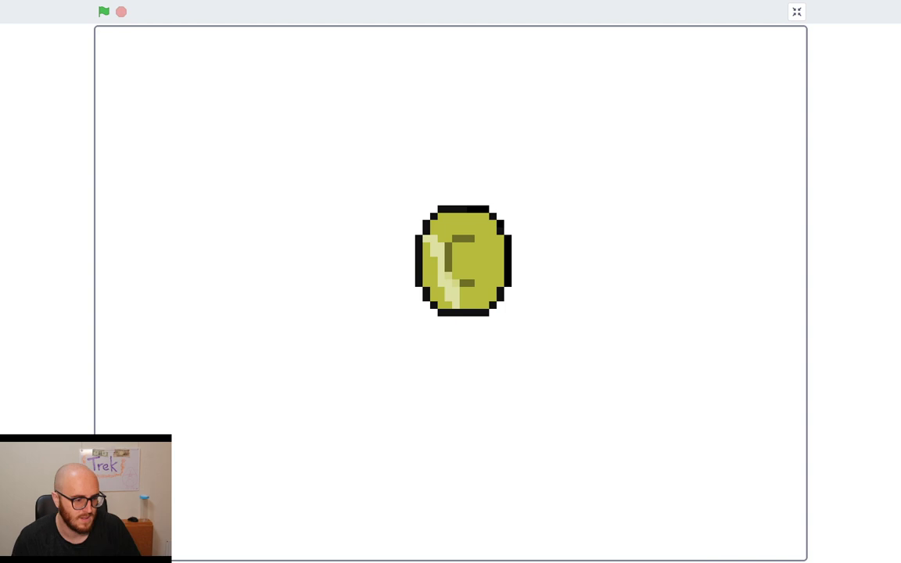